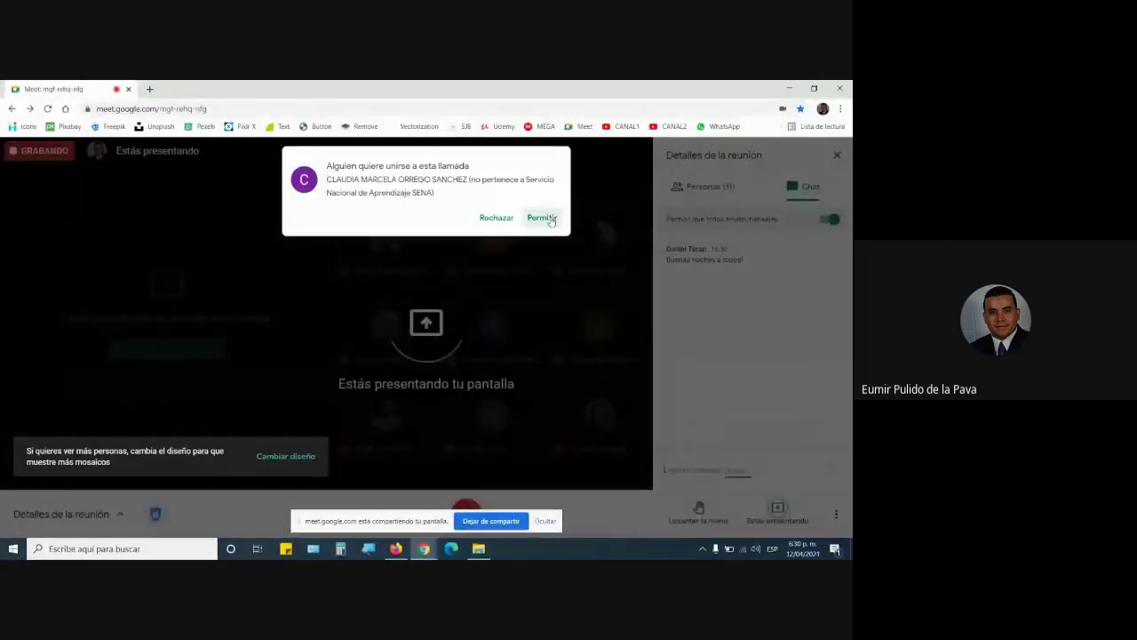
Admit the first waiting participant, then open the GUÍA DE APRENDIZAJE document full-size on the course page
{"action": "left_click", "coordinate": [542, 217]}
{"action": "mouse_move", "coordinate": [398, 548]}
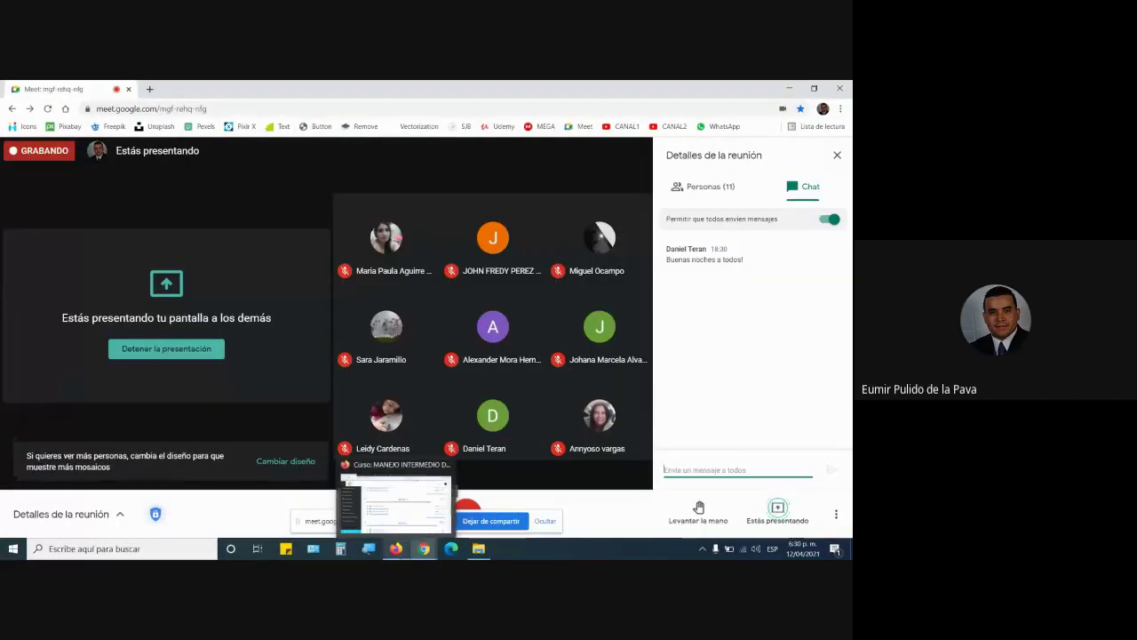
{"action": "left_click", "coordinate": [426, 493]}
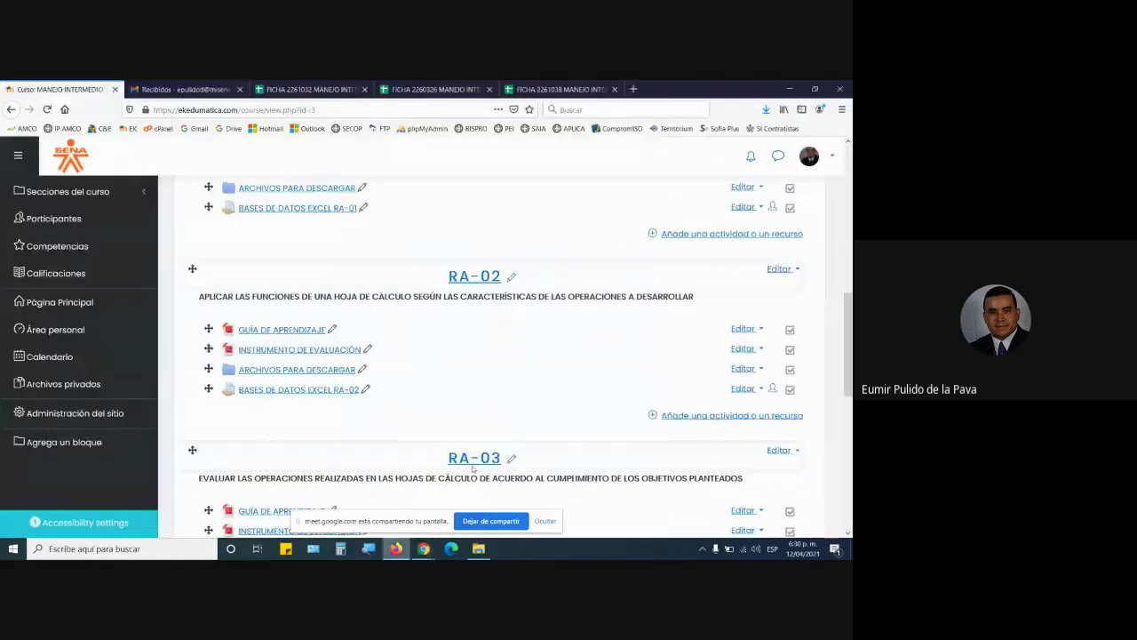
{"action": "left_click", "coordinate": [287, 330]}
{"action": "left_click", "coordinate": [431, 114]}
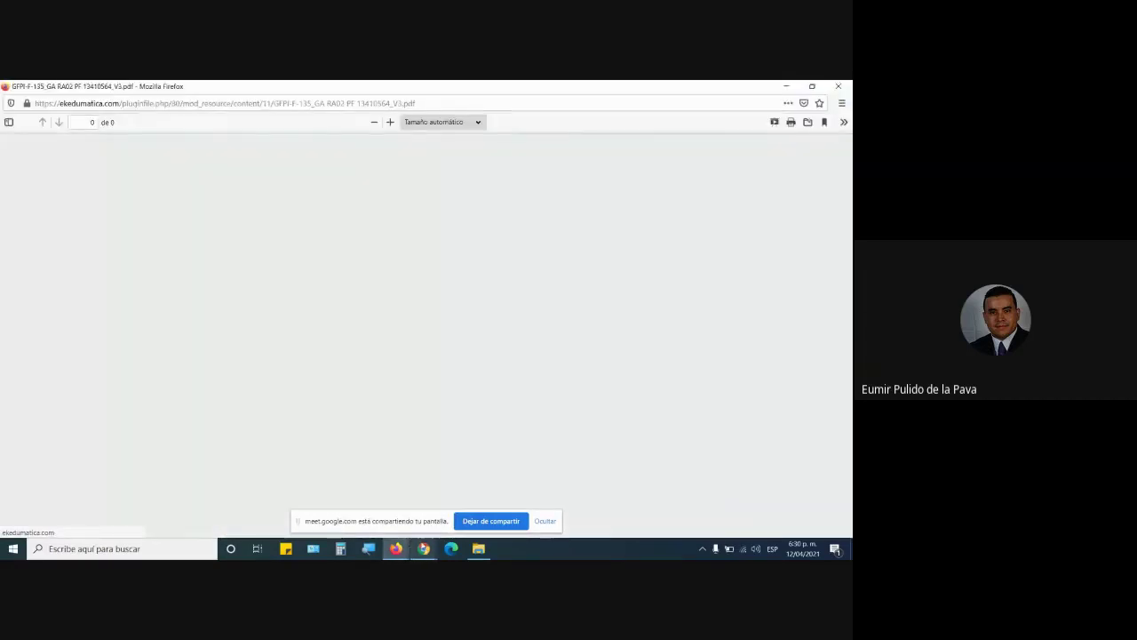
Back in the Meet call, admit the next two waiting participants
{"action": "mouse_move", "coordinate": [424, 548]}
{"action": "left_click", "coordinate": [362, 498]}
{"action": "left_click", "coordinate": [542, 218]}
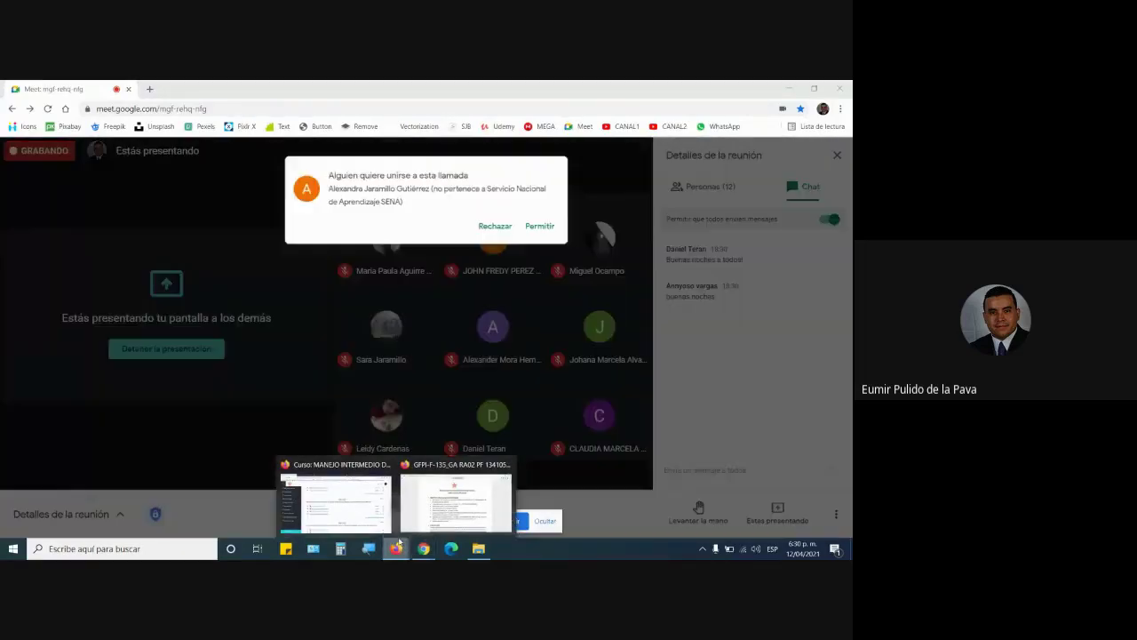
{"action": "left_click", "coordinate": [539, 216]}
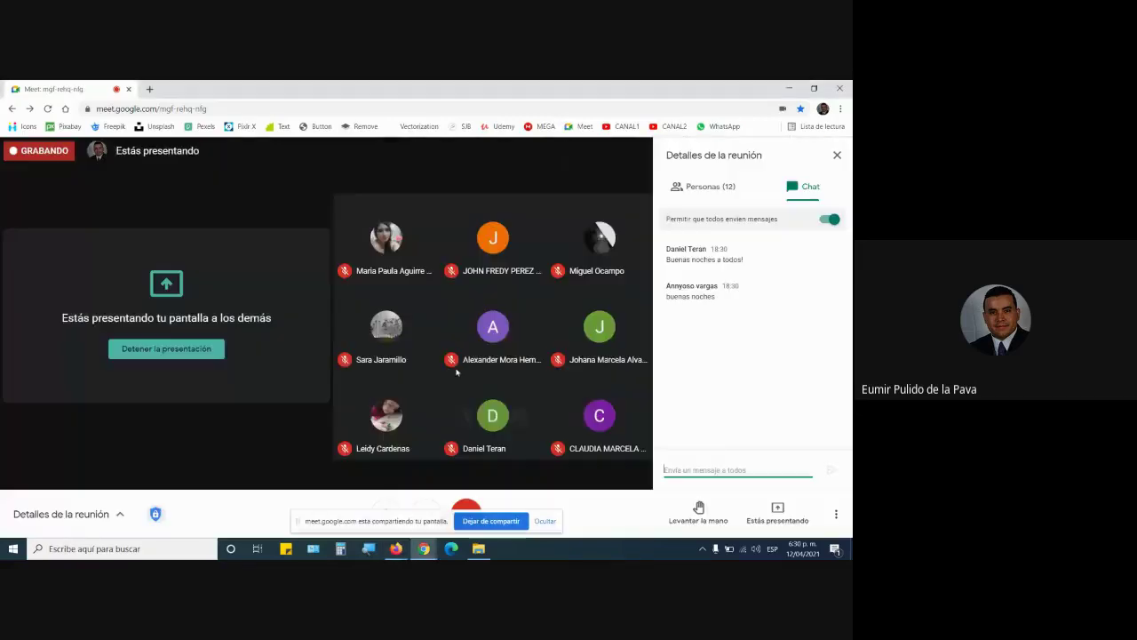
Open the ARCHIVOS PARA DESCARGAR folder on the Moodle course page
{"action": "mouse_move", "coordinate": [402, 549]}
{"action": "left_click", "coordinate": [335, 502]}
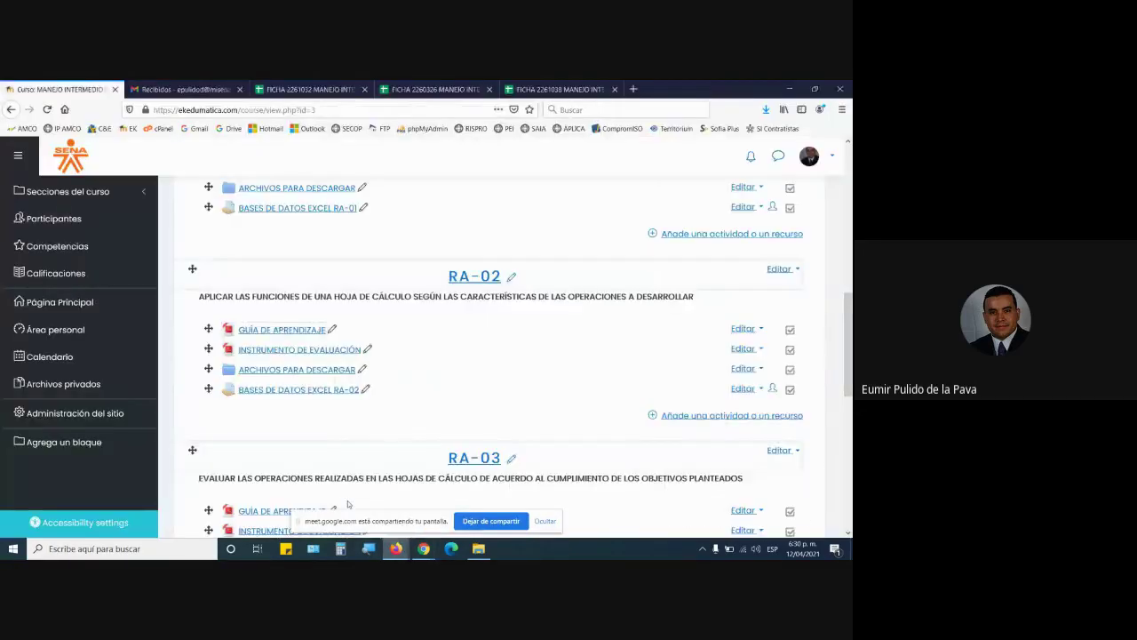
{"action": "scroll", "coordinate": [323, 306], "scroll_direction": "down", "scroll_amount": 1}
{"action": "left_click", "coordinate": [318, 311]}
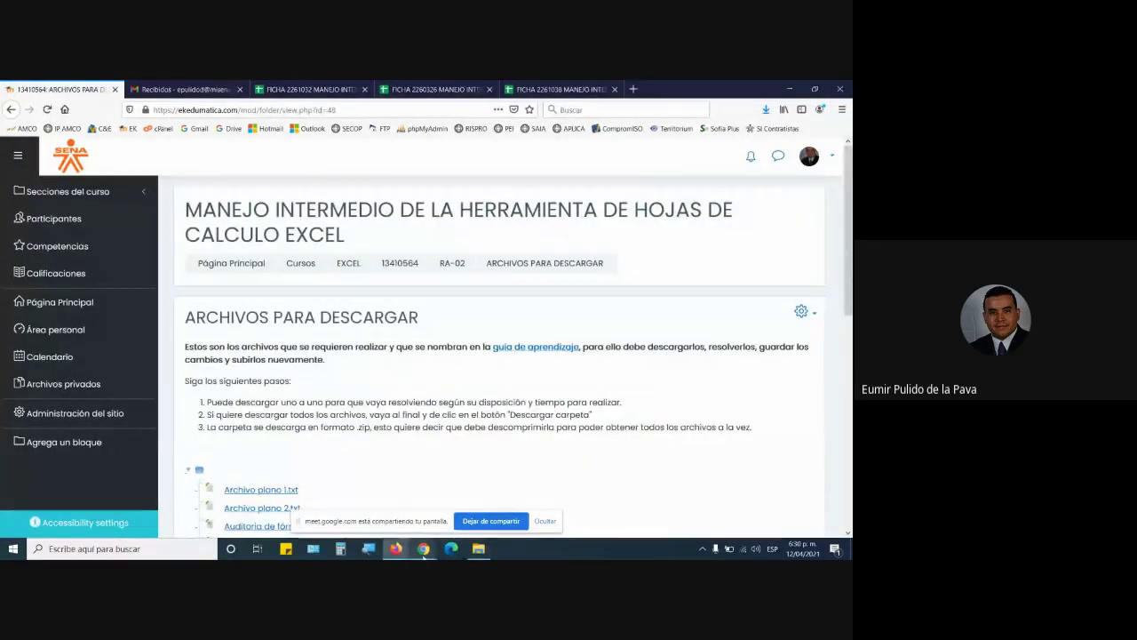
Open Funciones estadísticas.xlsx in Excel, then admit the new participant in Meet
{"action": "left_click", "coordinate": [356, 488]}
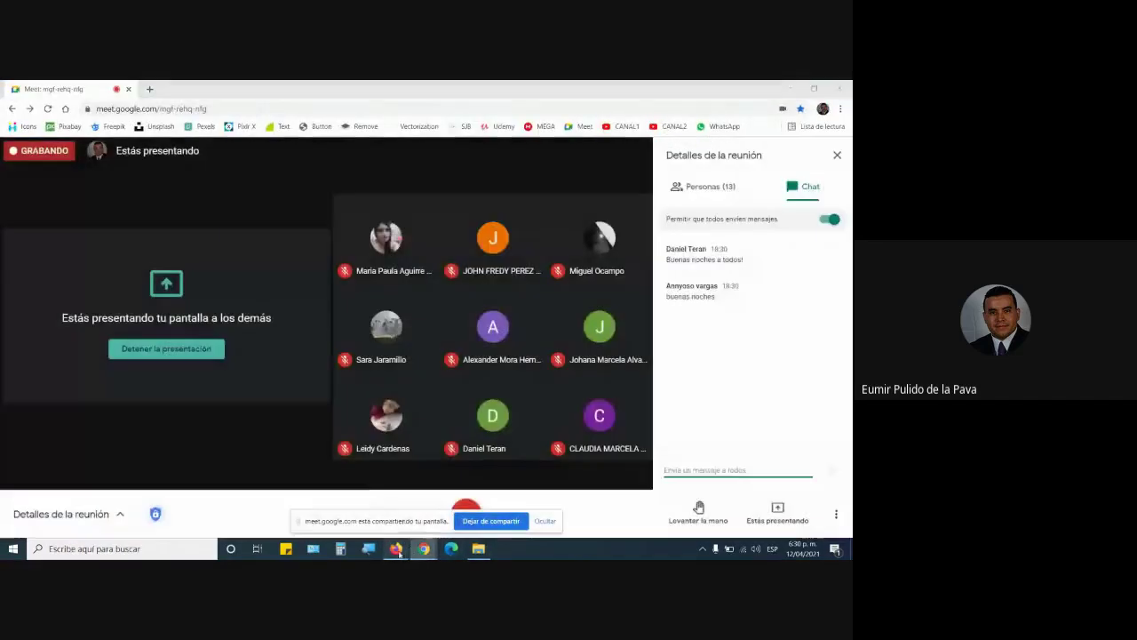
{"action": "mouse_move", "coordinate": [398, 549]}
{"action": "left_click", "coordinate": [356, 493]}
{"action": "scroll", "coordinate": [372, 439], "scroll_direction": "down", "scroll_amount": 5}
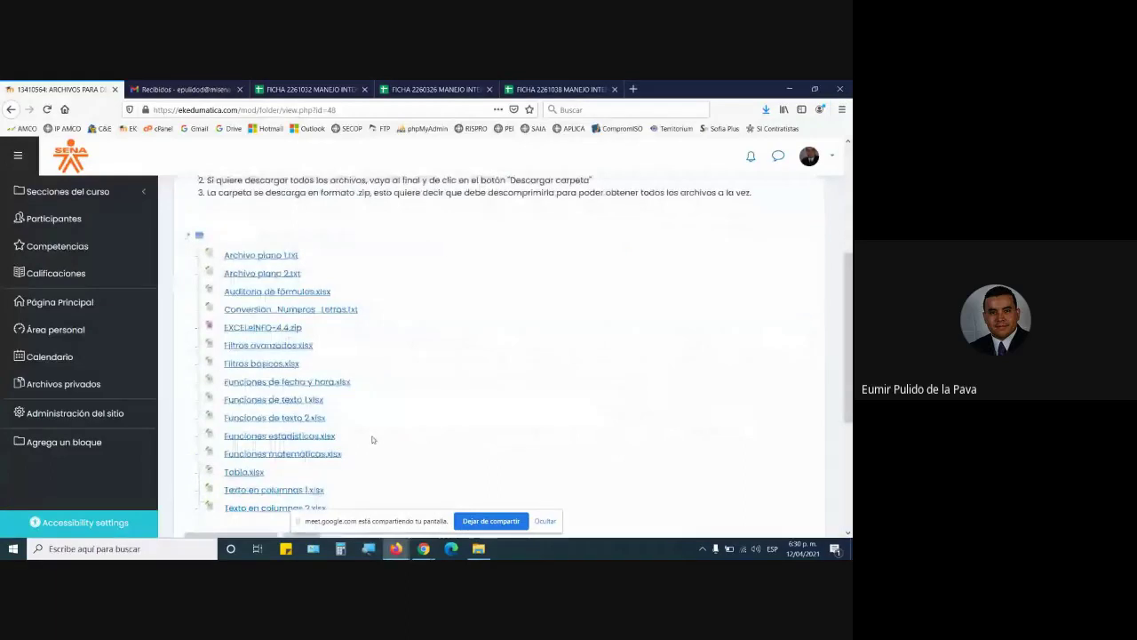
{"action": "scroll", "coordinate": [373, 439], "scroll_direction": "down", "scroll_amount": 1}
{"action": "left_click", "coordinate": [313, 381]}
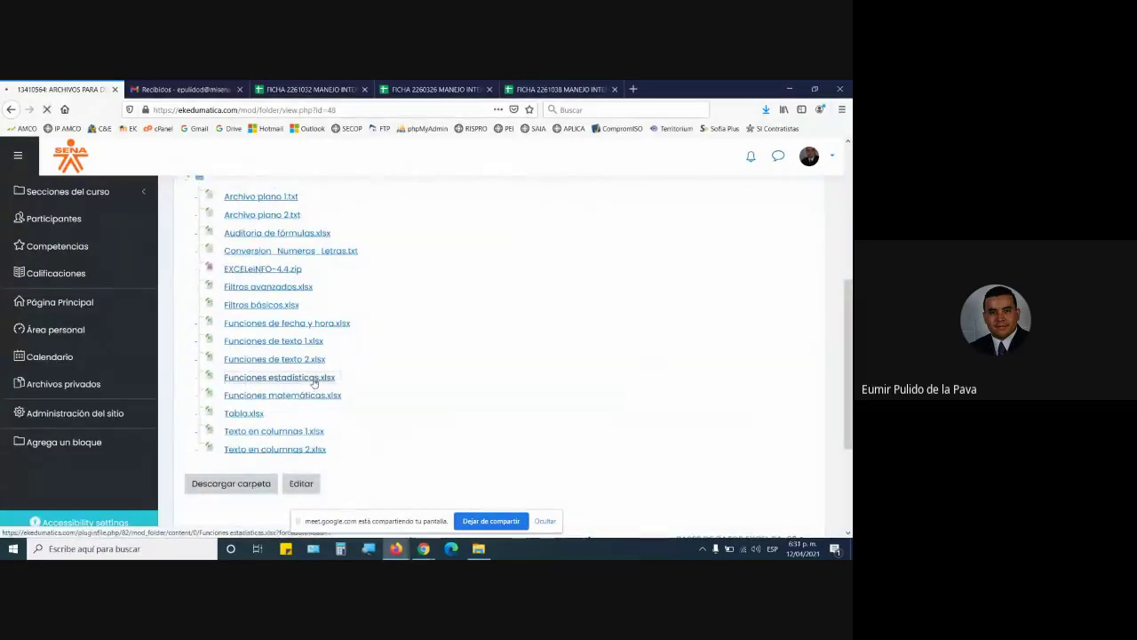
{"action": "left_click", "coordinate": [544, 522]}
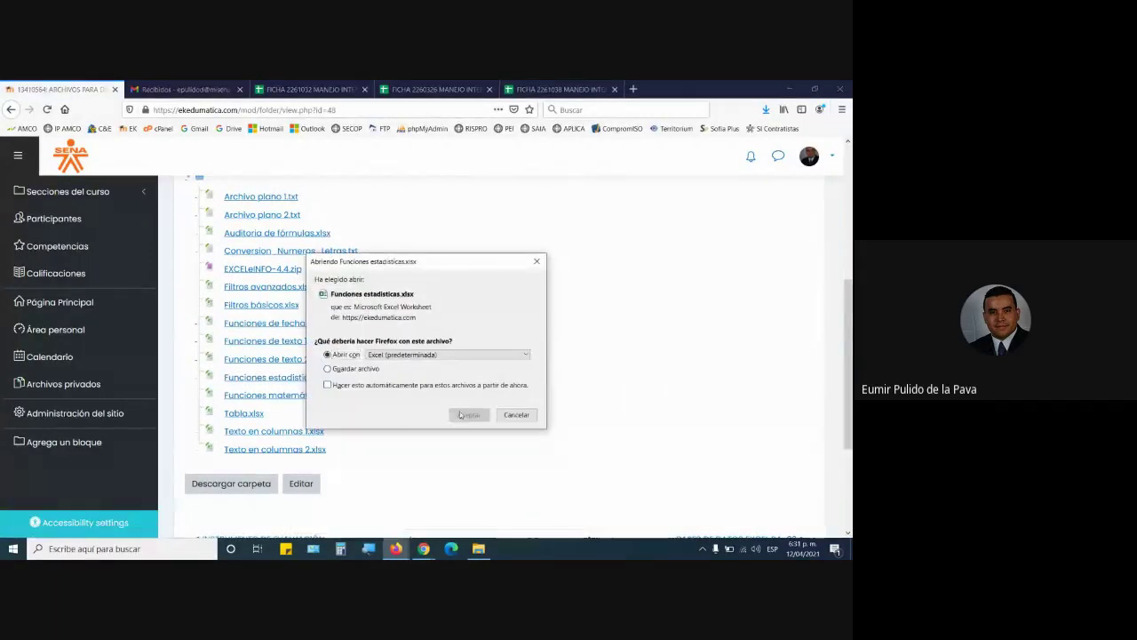
{"action": "left_click", "coordinate": [461, 415]}
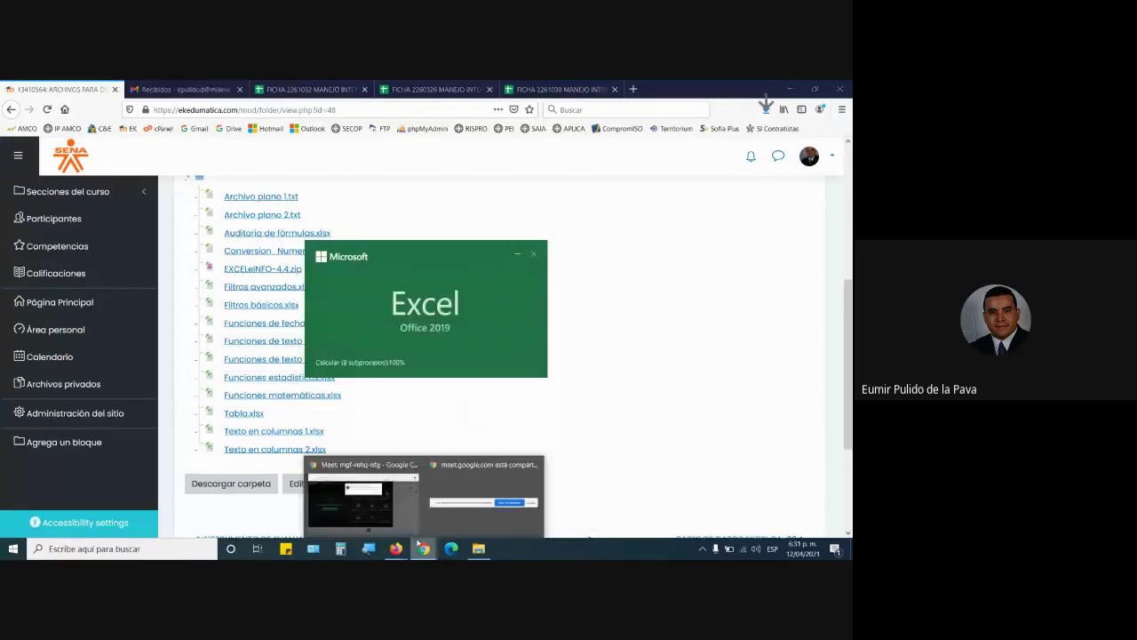
{"action": "left_click", "coordinate": [420, 546]}
{"action": "left_click", "coordinate": [536, 219]}
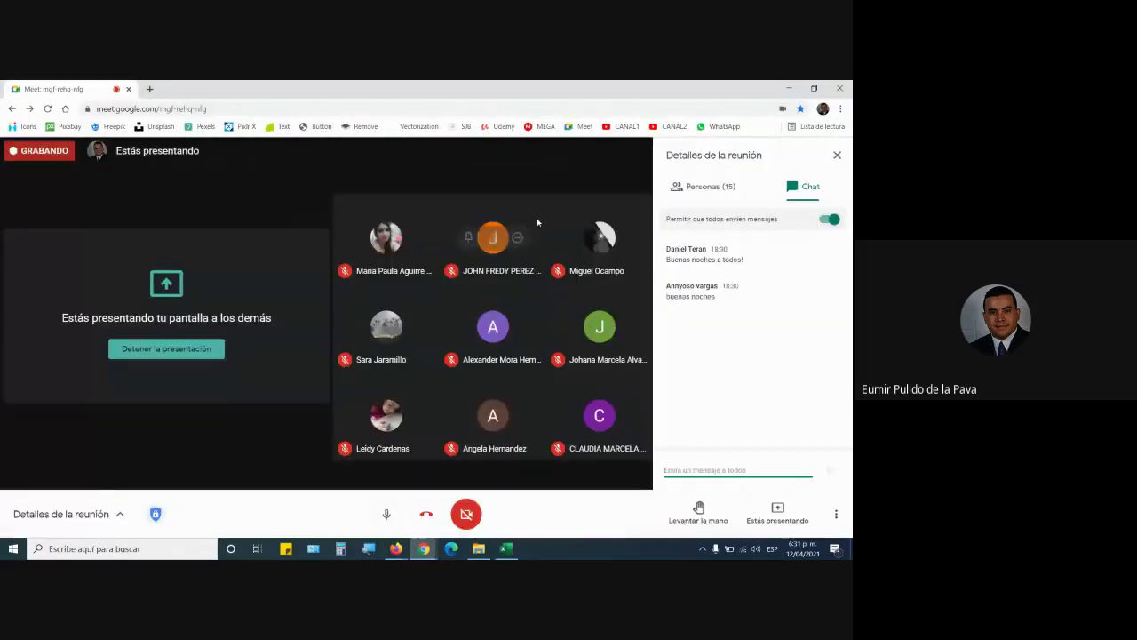
Enable editing on the downloaded workbook and zoom the sheet in
{"action": "left_click", "coordinate": [415, 552]}
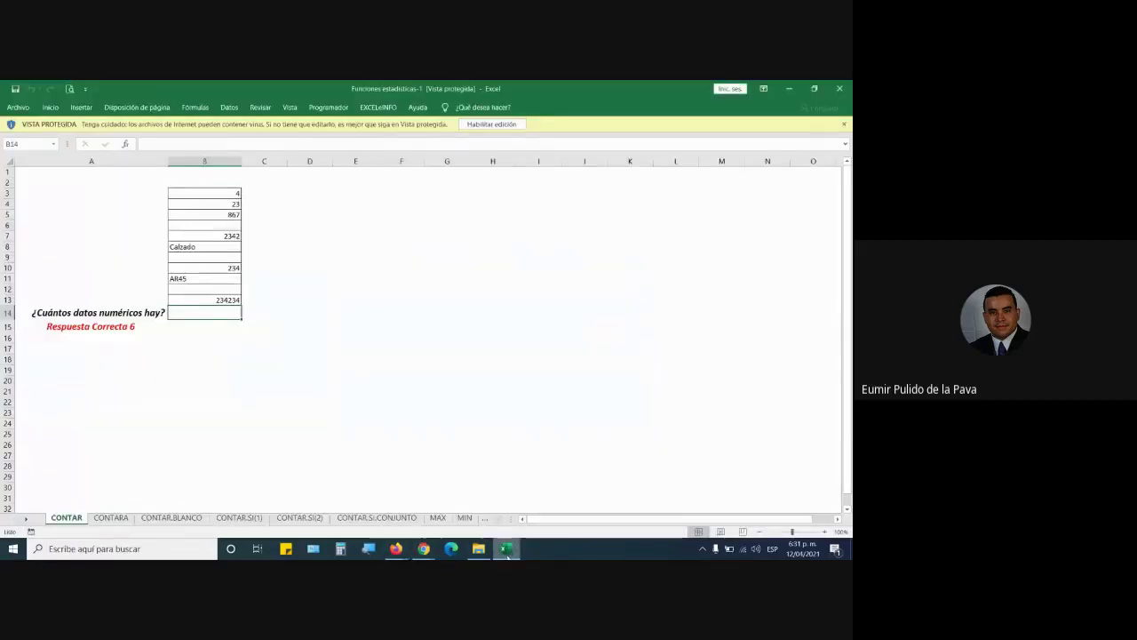
{"action": "left_click", "coordinate": [511, 125]}
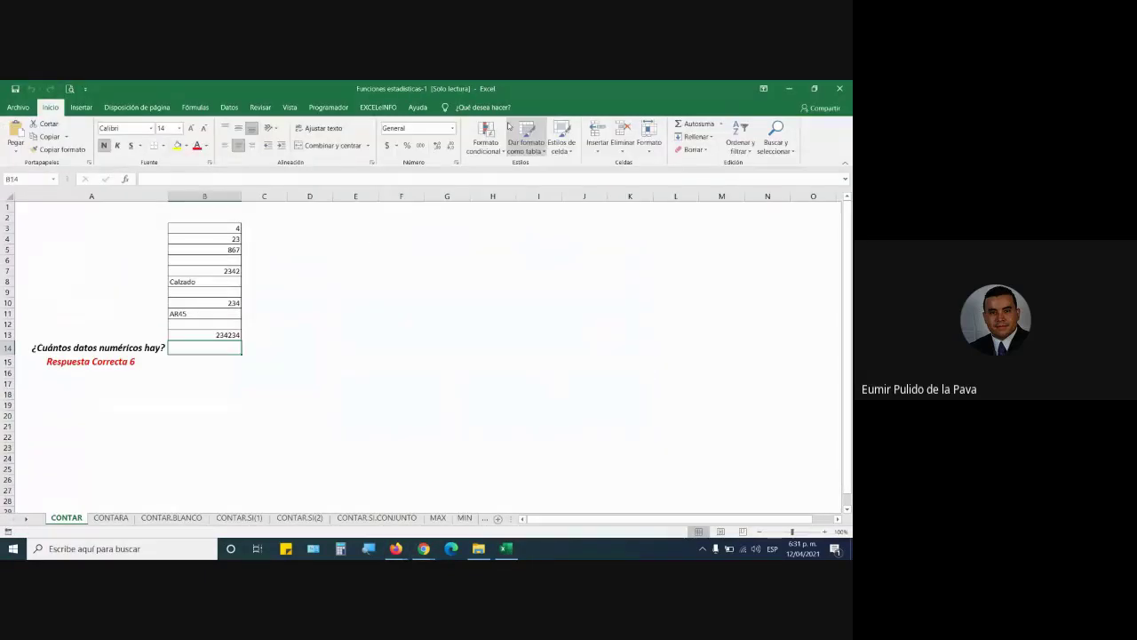
{"action": "left_click", "coordinate": [824, 531]}
{"action": "left_click", "coordinate": [824, 531]}
{"action": "left_click", "coordinate": [824, 531]}
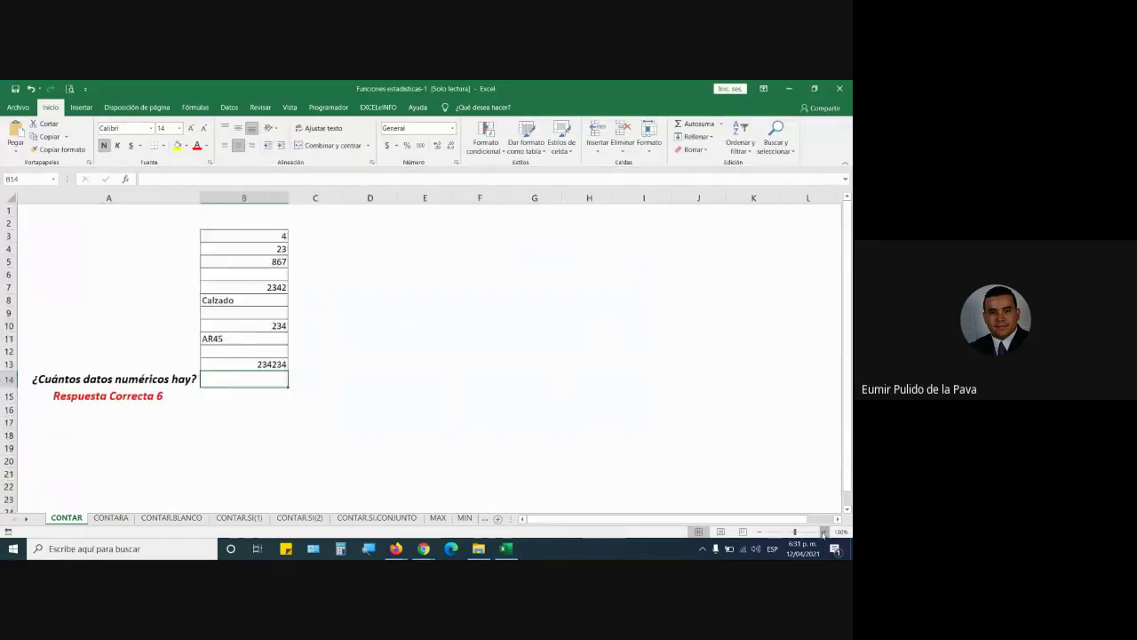
{"action": "left_click", "coordinate": [825, 531]}
{"action": "left_click", "coordinate": [824, 531]}
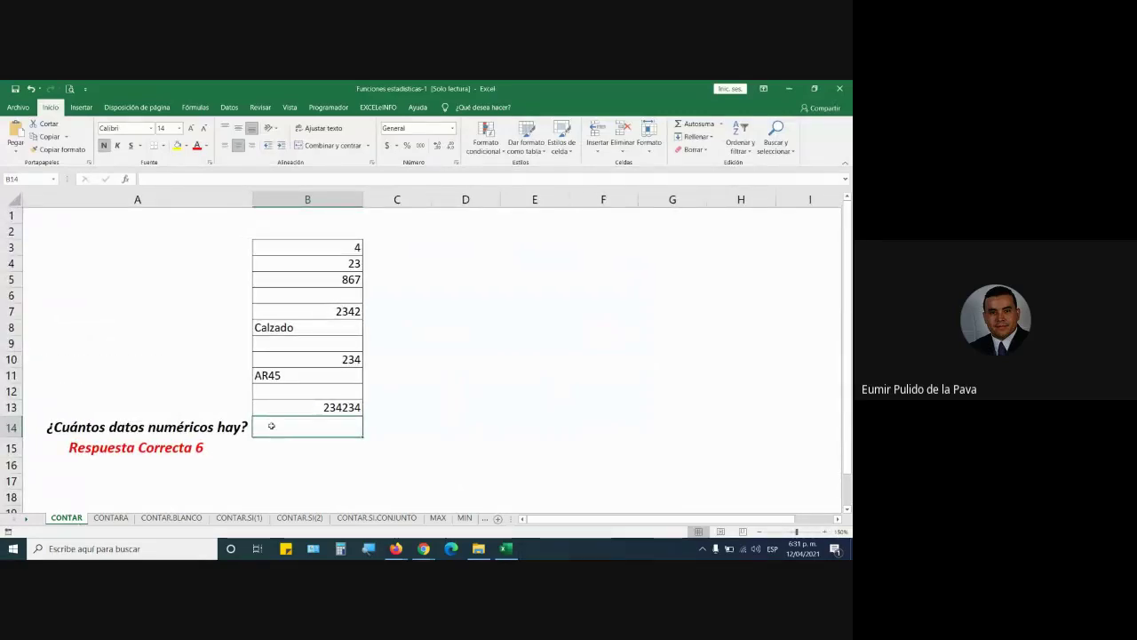
Enter =CONTAR(B3:B13) in B14 on the CONTAR sheet, returning 6
{"action": "type", "text": "="}
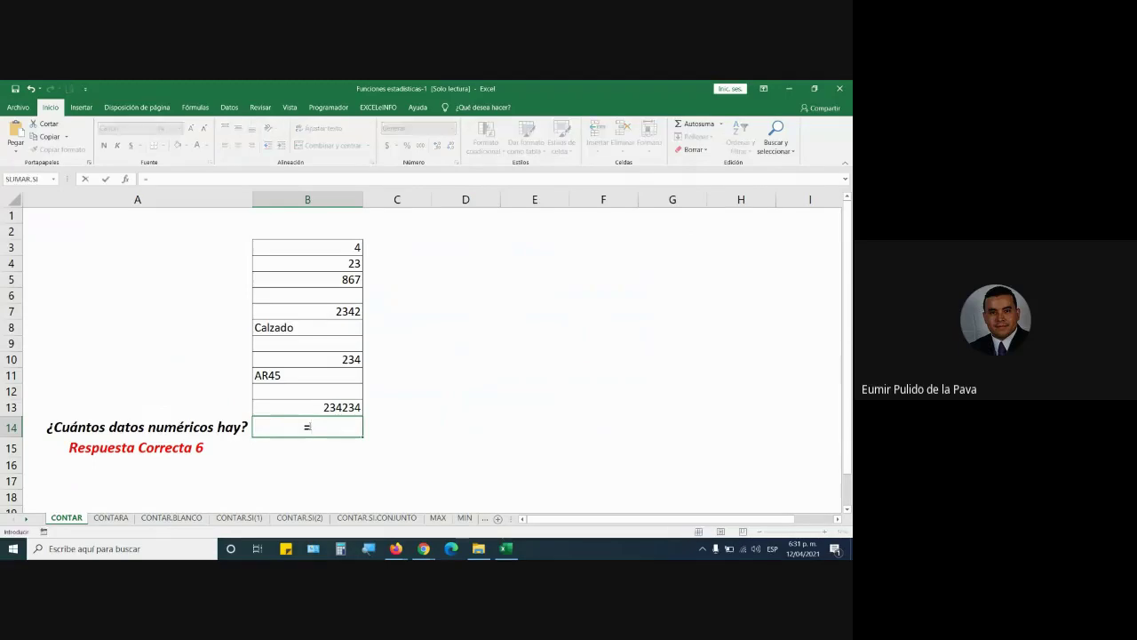
{"action": "type", "text": "CONTAR"}
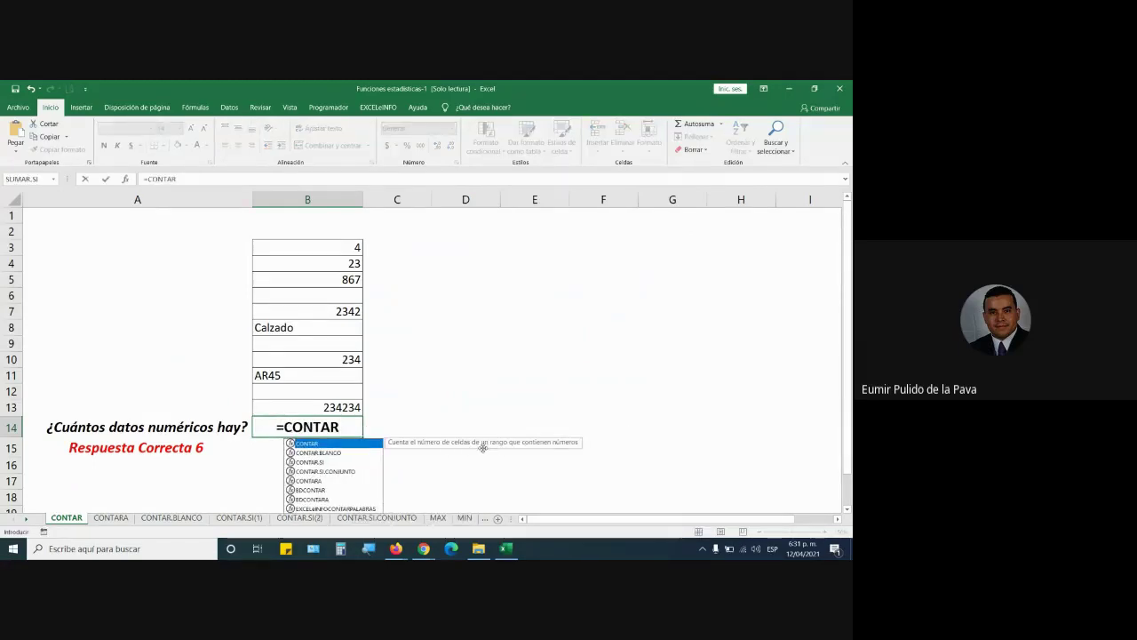
{"action": "type", "text": "("}
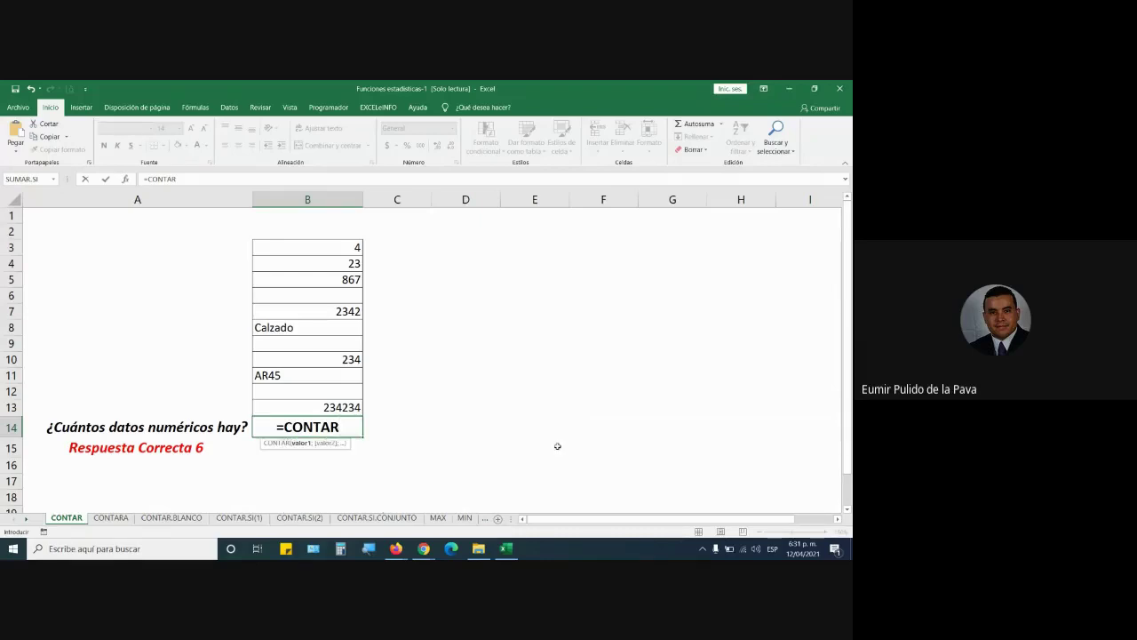
{"action": "left_click_drag", "start_coordinate": [346, 248], "coordinate": [350, 407]}
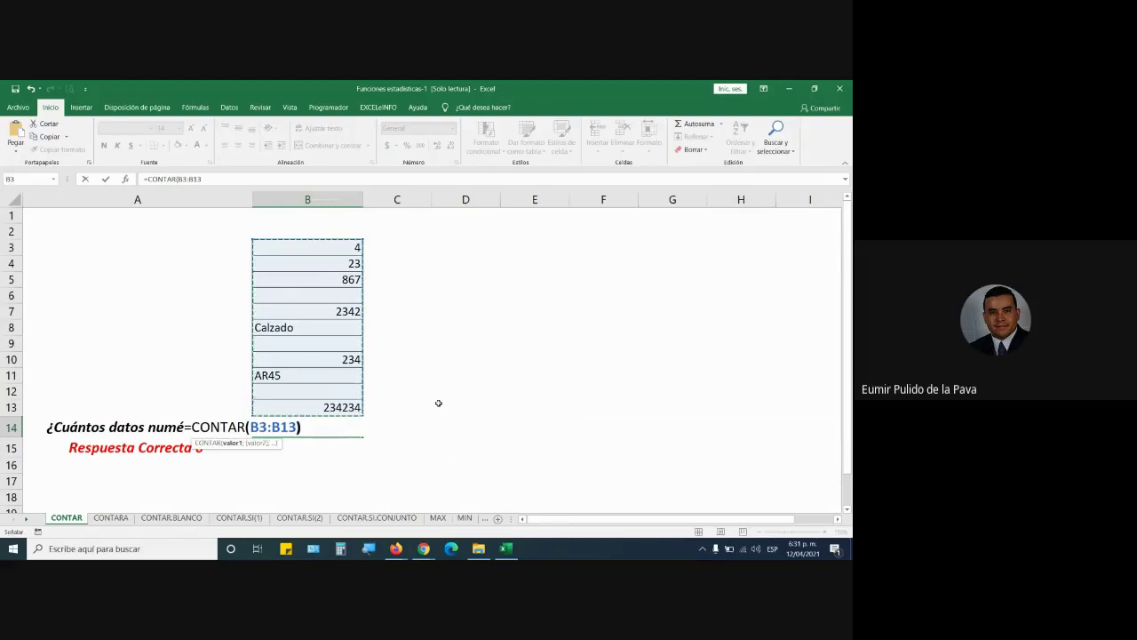
{"action": "type", "text": ")"}
{"action": "key", "text": "Return"}
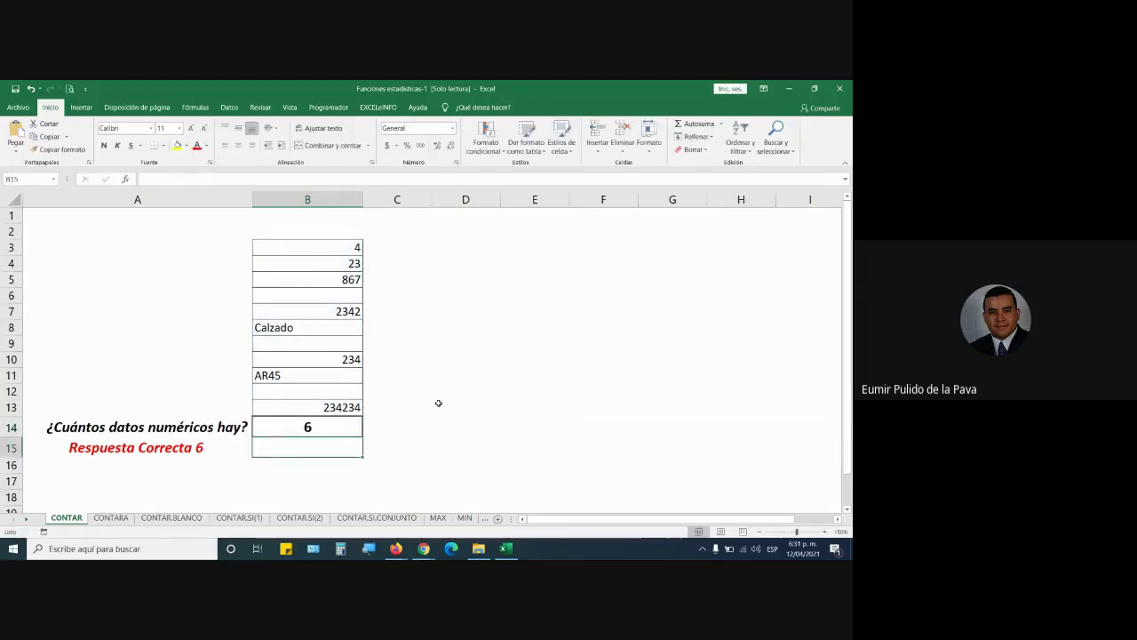
{"action": "left_click_drag", "start_coordinate": [337, 248], "coordinate": [324, 406]}
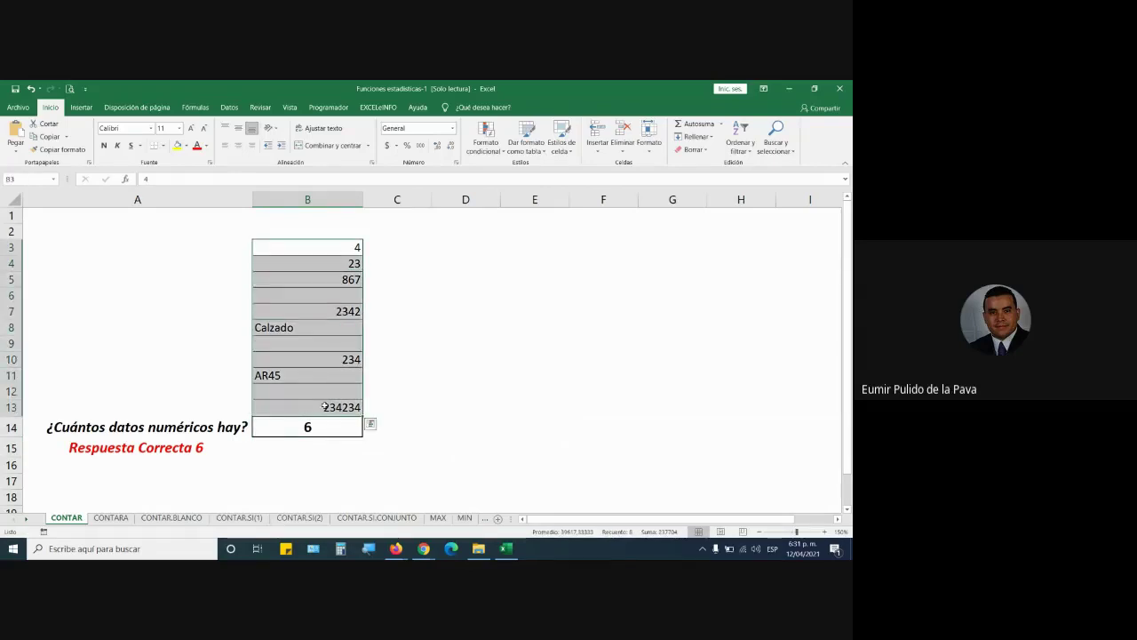
Point out the numeric values 23, 867, 2342, 234 and 234234 in the data column
{"action": "left_click", "coordinate": [314, 264]}
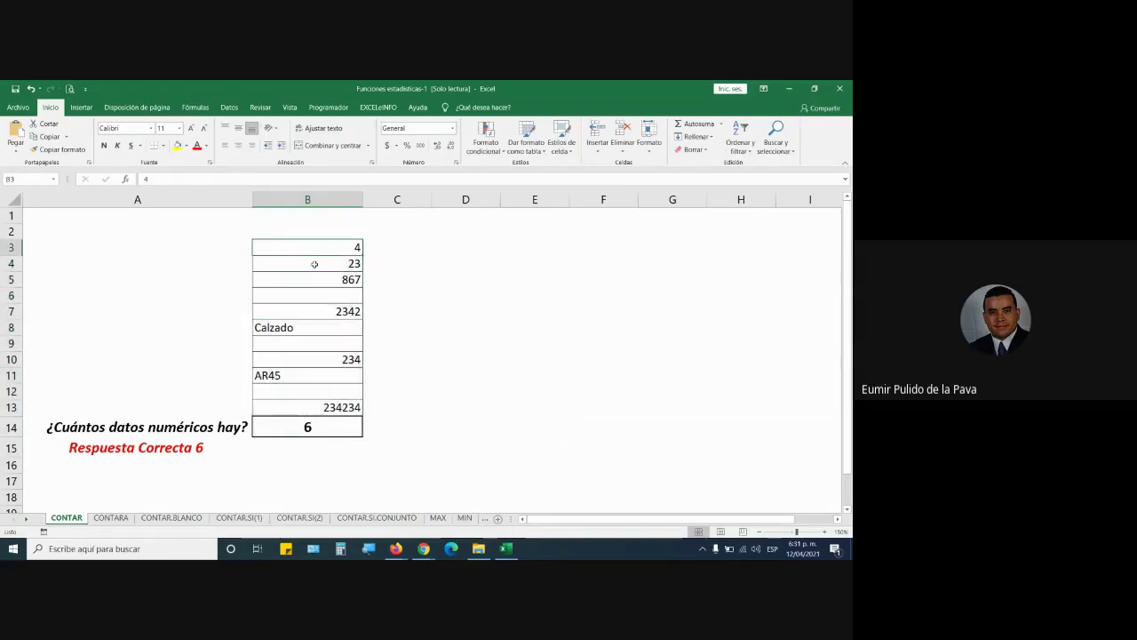
{"action": "left_click", "coordinate": [322, 280]}
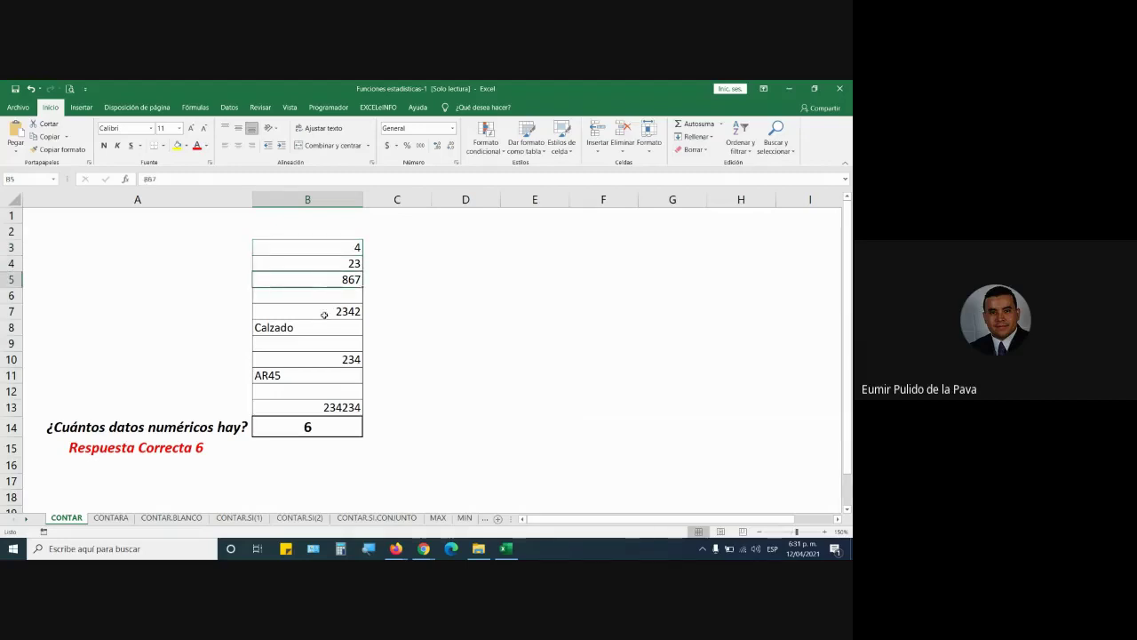
{"action": "left_click", "coordinate": [324, 313]}
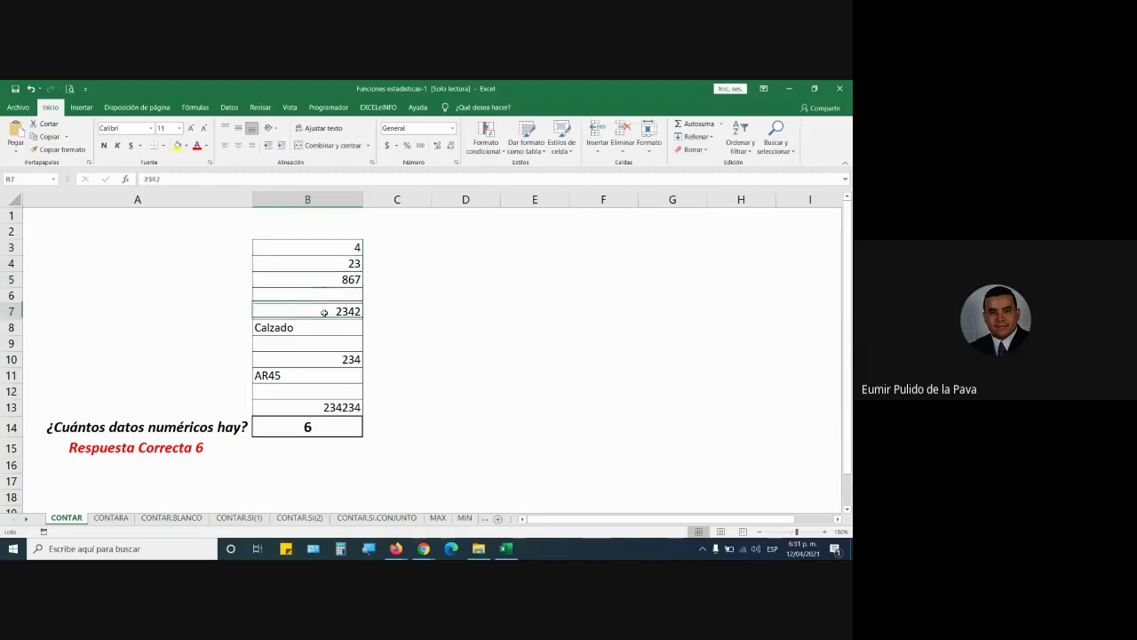
{"action": "left_click", "coordinate": [319, 357]}
{"action": "left_click", "coordinate": [312, 405]}
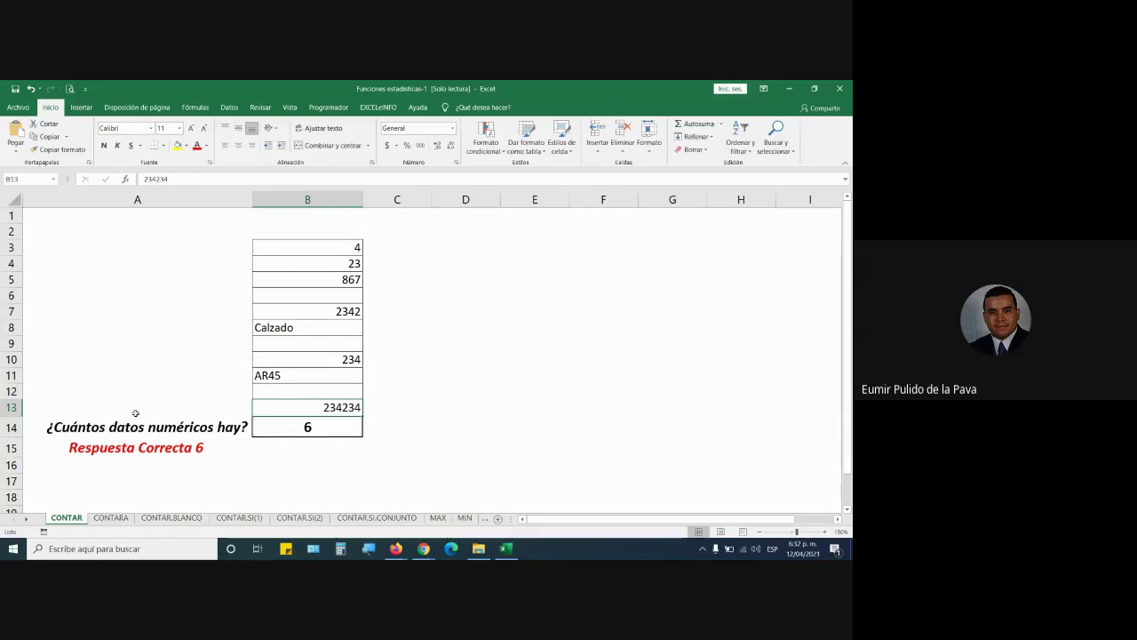
On the CONTARA sheet, select B14 and set its font size to 20
{"action": "left_click", "coordinate": [111, 517]}
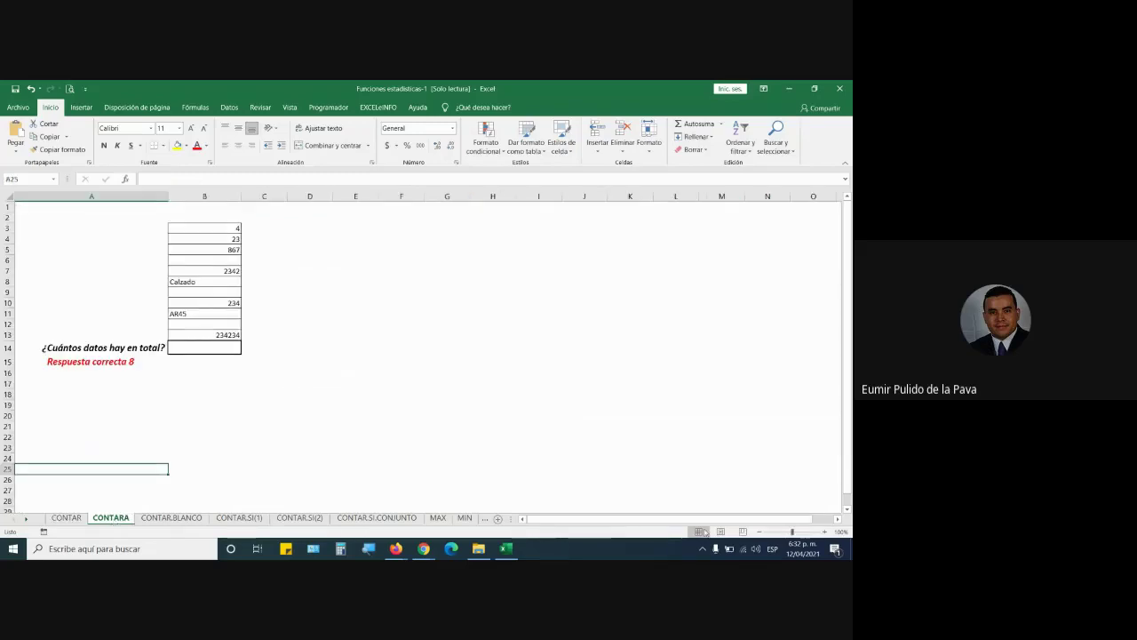
{"action": "scroll", "coordinate": [685, 418], "scroll_direction": "up", "scroll_amount": 4, "text": "ctrl"}
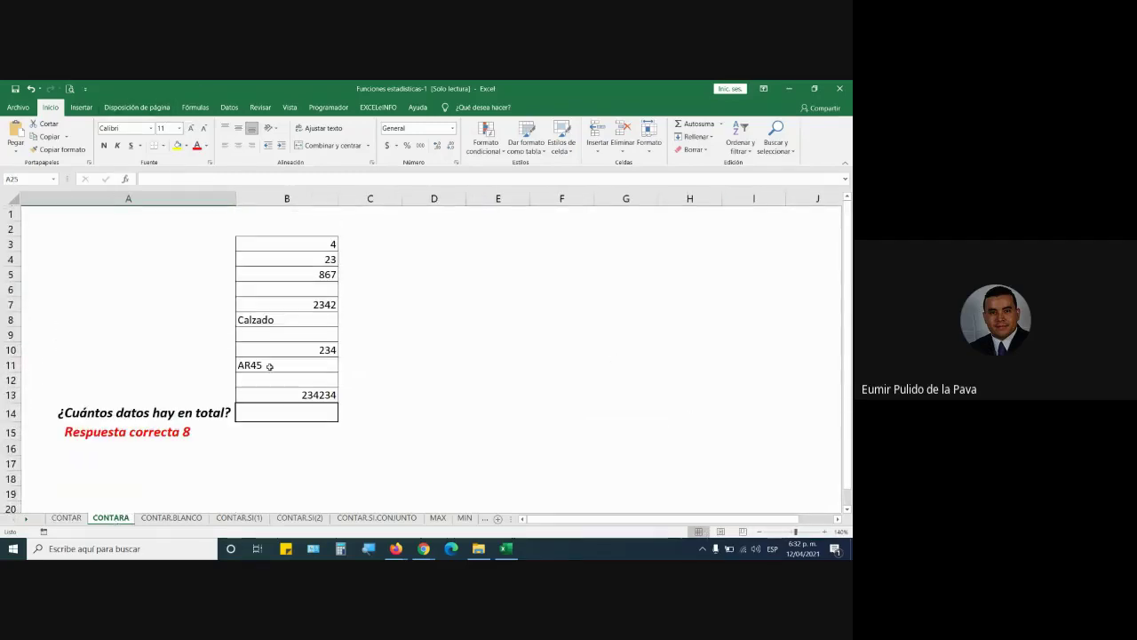
{"action": "left_click", "coordinate": [286, 412]}
{"action": "triple_click", "coordinate": [190, 128]}
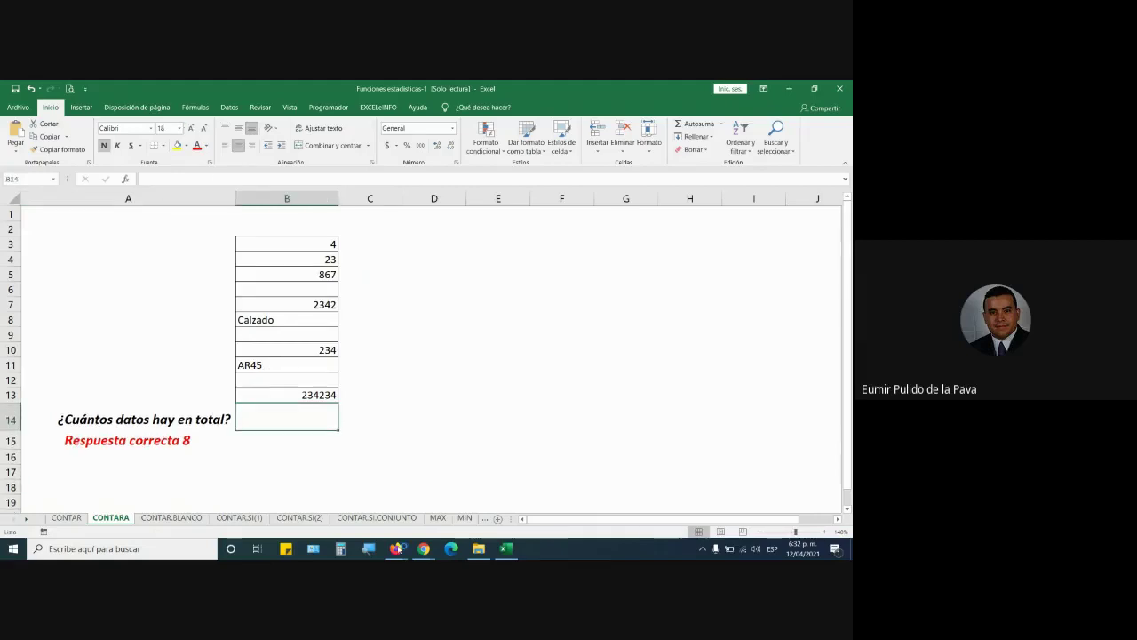
Enter =CONTARA(B3:B13) in B14, which shows 8
{"action": "type", "text": "=CVO"}
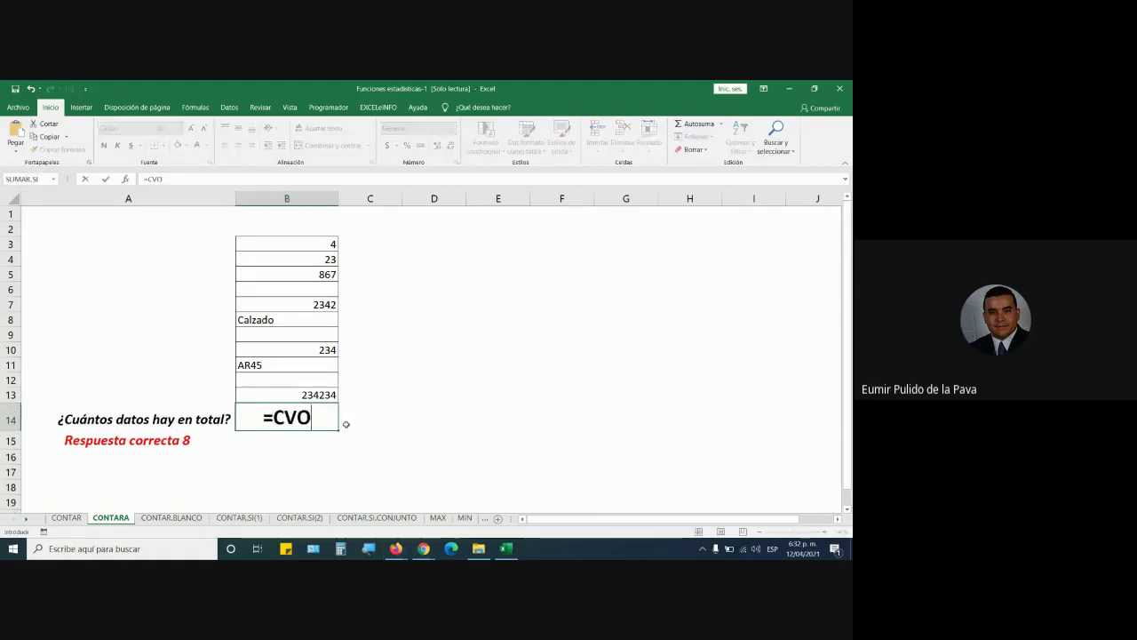
{"action": "type", "text": "N"}
{"action": "key", "text": "BackSpace"}
{"action": "key", "text": "BackSpace"}
{"action": "key", "text": "BackSpace"}
{"action": "type", "text": "ONTA"}
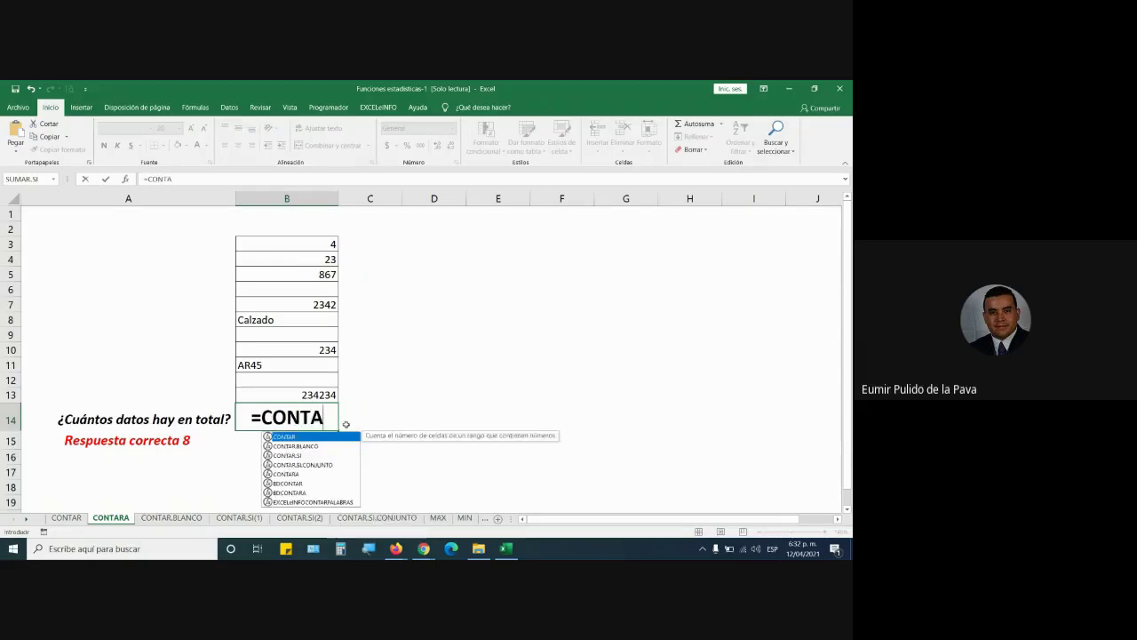
{"action": "type", "text": "RA("}
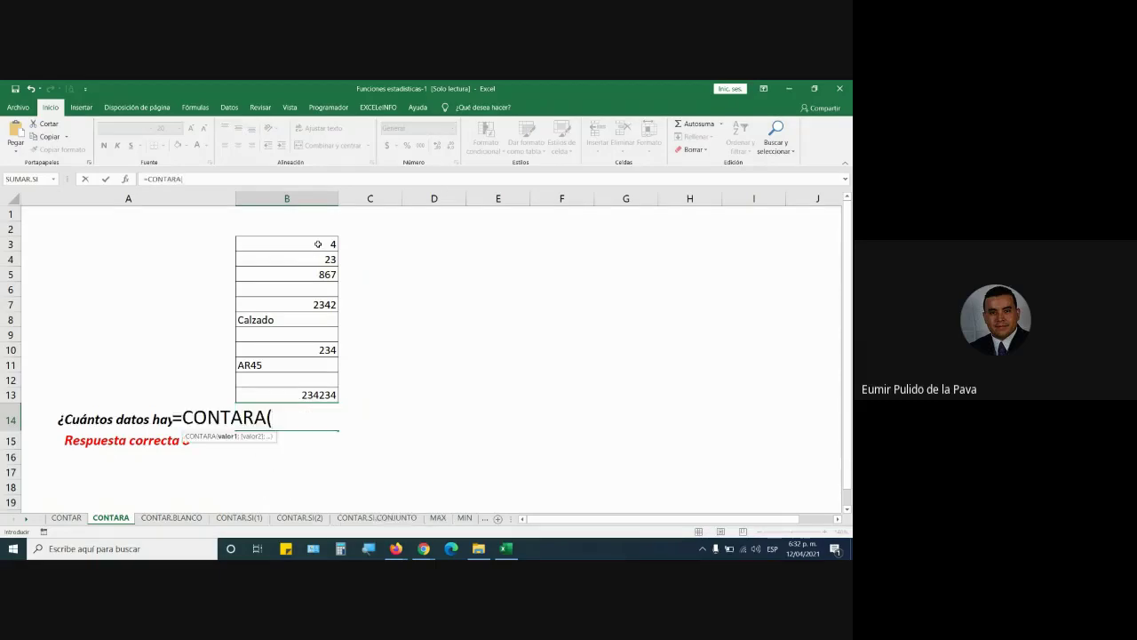
{"action": "left_click_drag", "start_coordinate": [318, 244], "coordinate": [310, 394]}
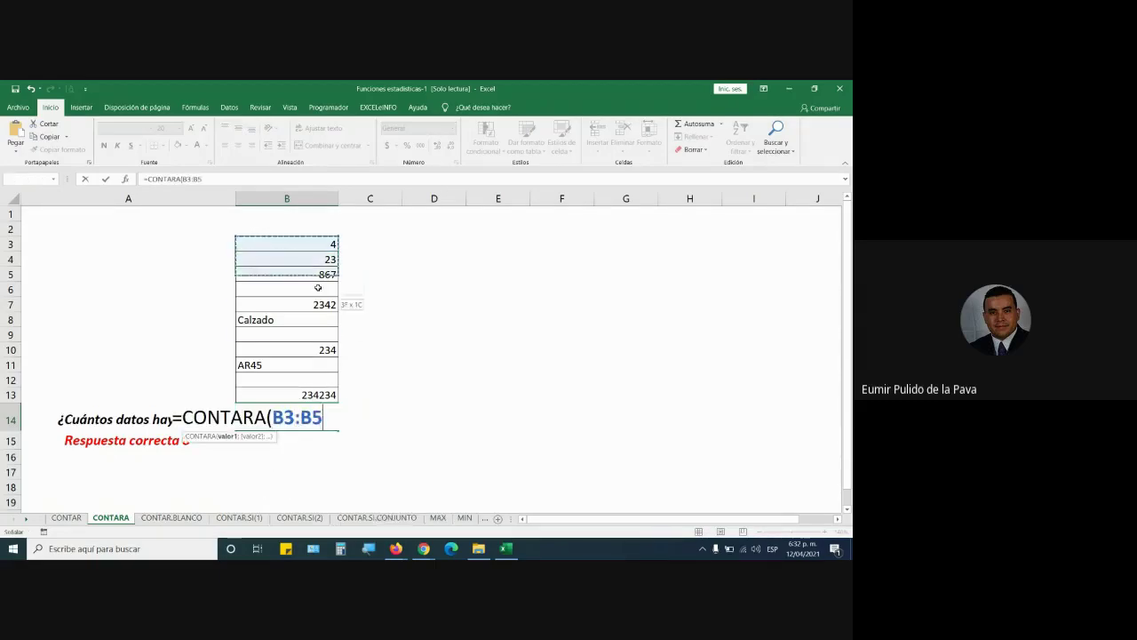
{"action": "type", "text": ")"}
{"action": "key", "text": "Return"}
{"action": "left_click", "coordinate": [307, 418]}
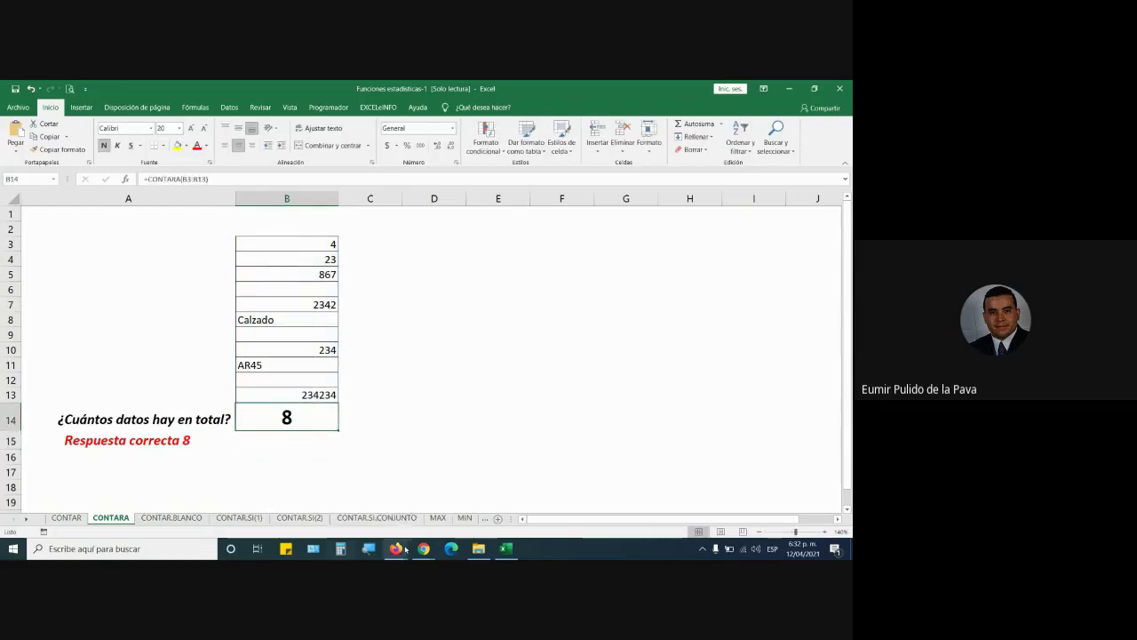
{"action": "left_click", "coordinate": [424, 548]}
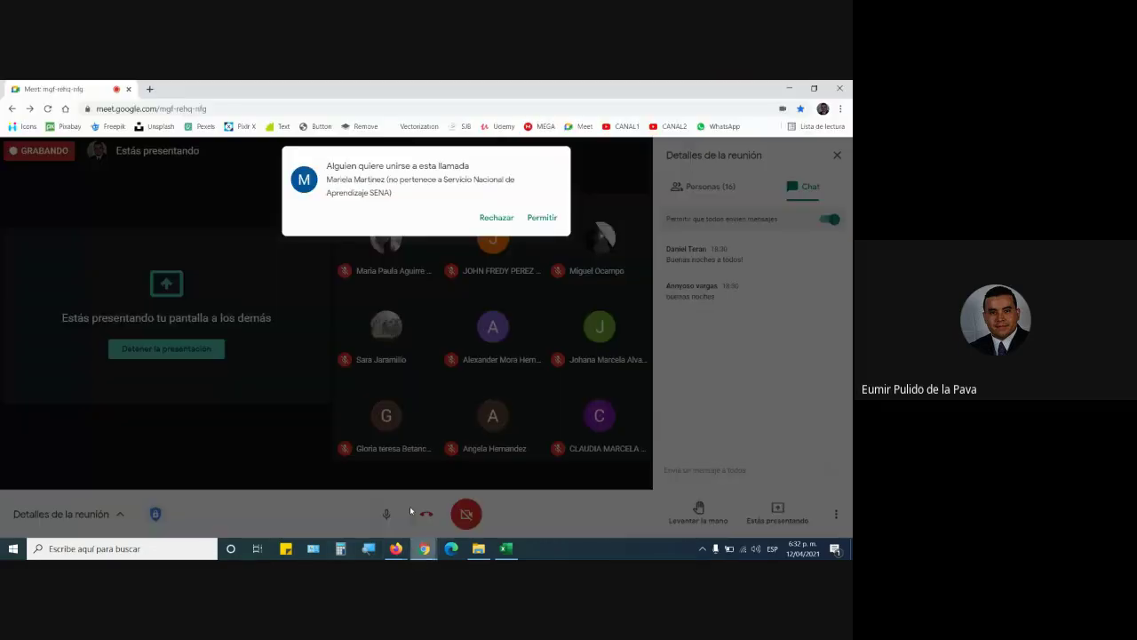
Admit the waiting participant, then delete the range from the B14 CONTARA formula
{"action": "left_click", "coordinate": [542, 218]}
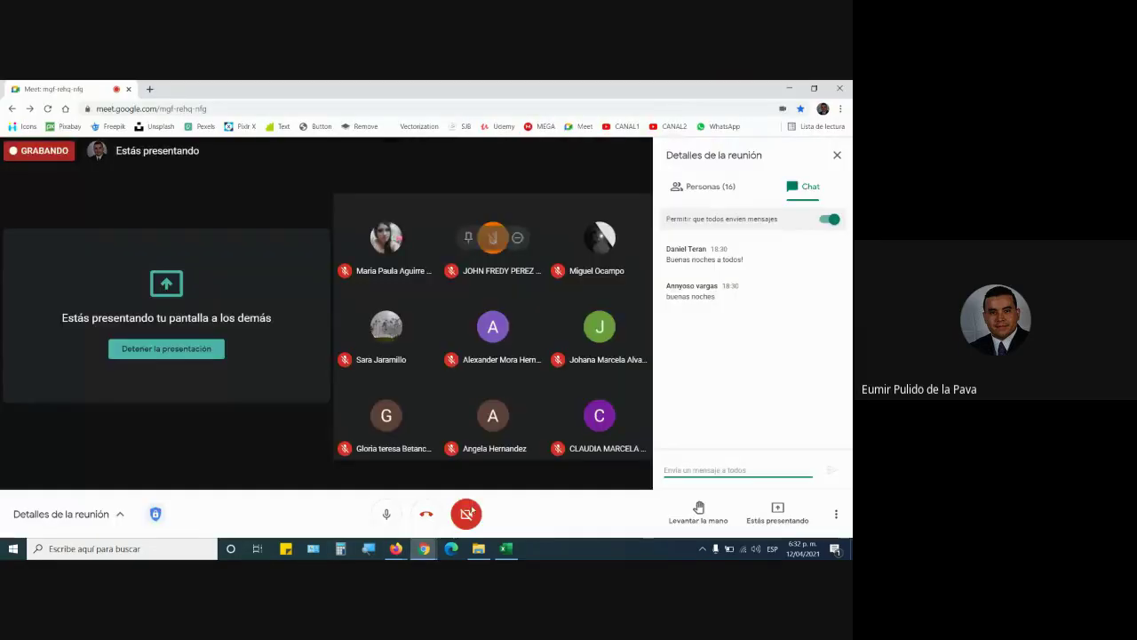
{"action": "left_click", "coordinate": [506, 548]}
{"action": "double_click", "coordinate": [308, 411]}
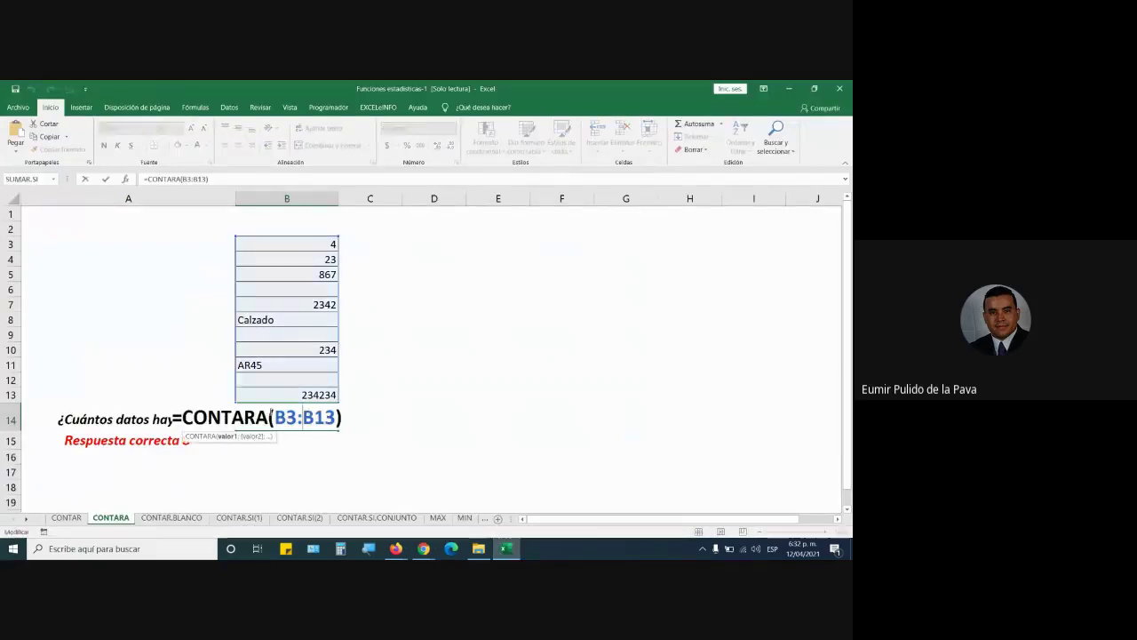
{"action": "left_click_drag", "start_coordinate": [264, 412], "coordinate": [426, 414]}
{"action": "key", "text": "BackSpace"}
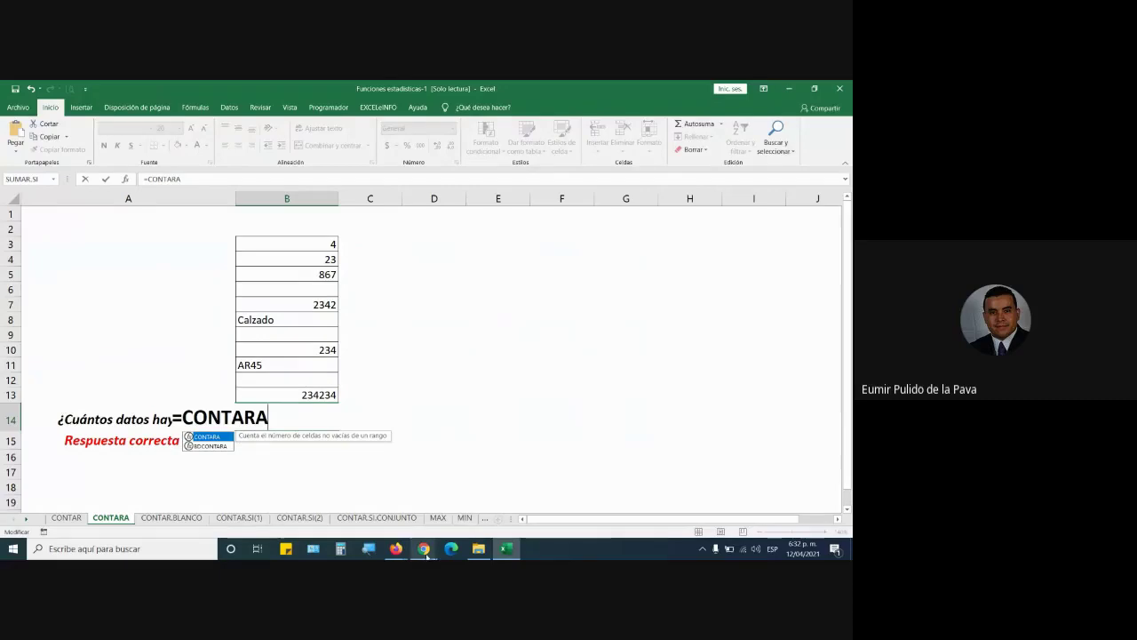
Admit another participant and re-enter B3:B13 as the CONTARA range, keeping 8 in B14
{"action": "mouse_move", "coordinate": [423, 549]}
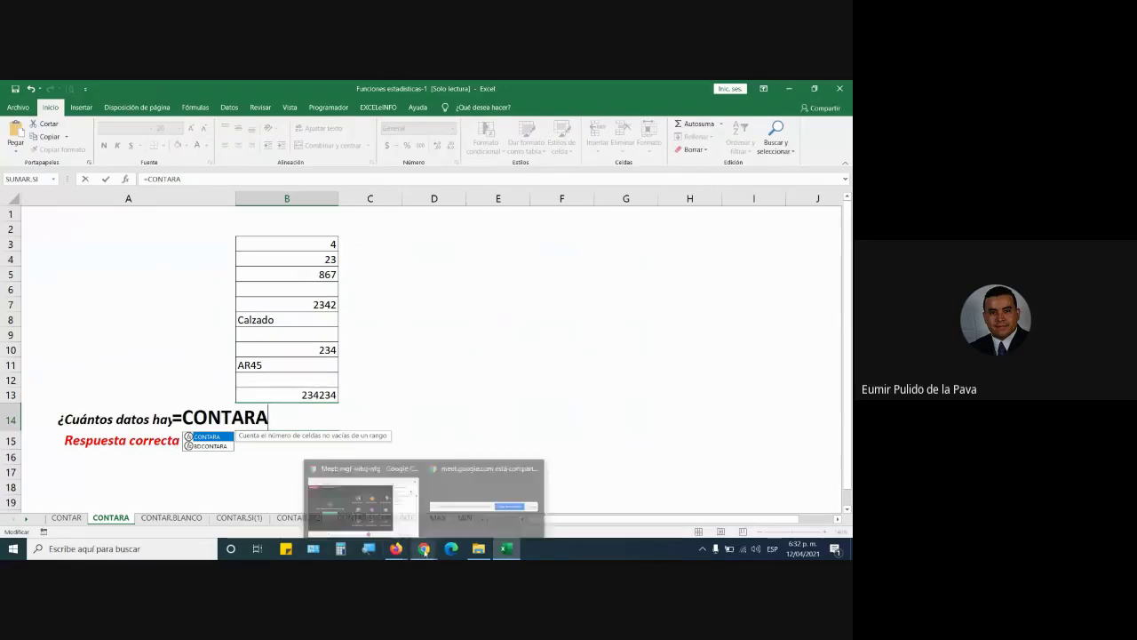
{"action": "left_click", "coordinate": [360, 507]}
{"action": "left_click", "coordinate": [540, 217]}
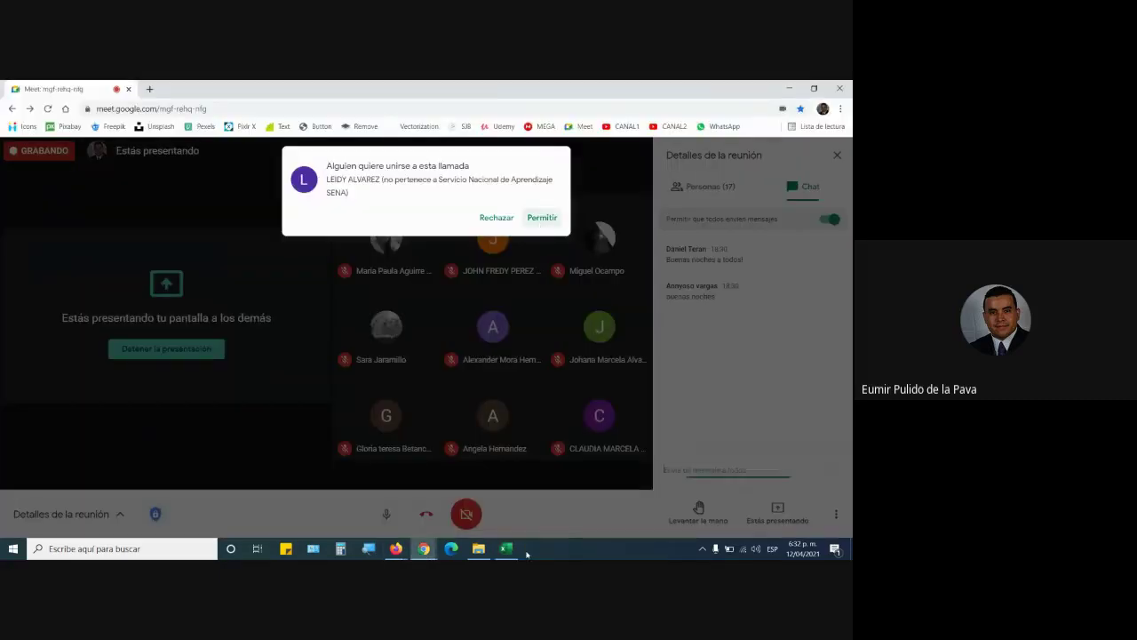
{"action": "left_click", "coordinate": [519, 550]}
{"action": "type", "text": "("}
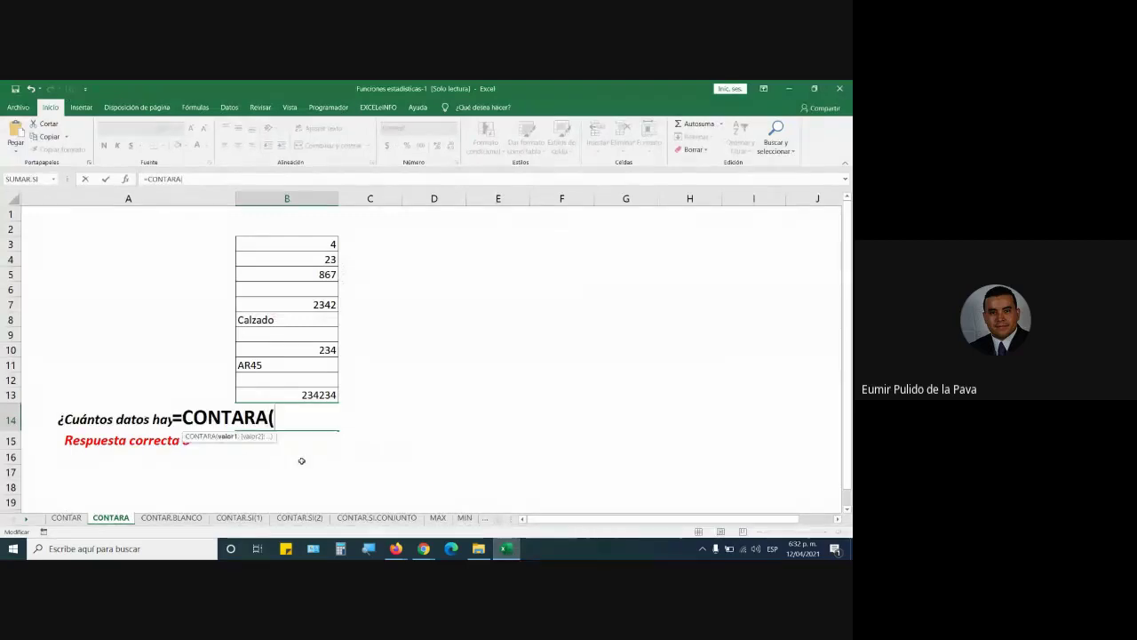
{"action": "left_click_drag", "start_coordinate": [304, 244], "coordinate": [303, 393]}
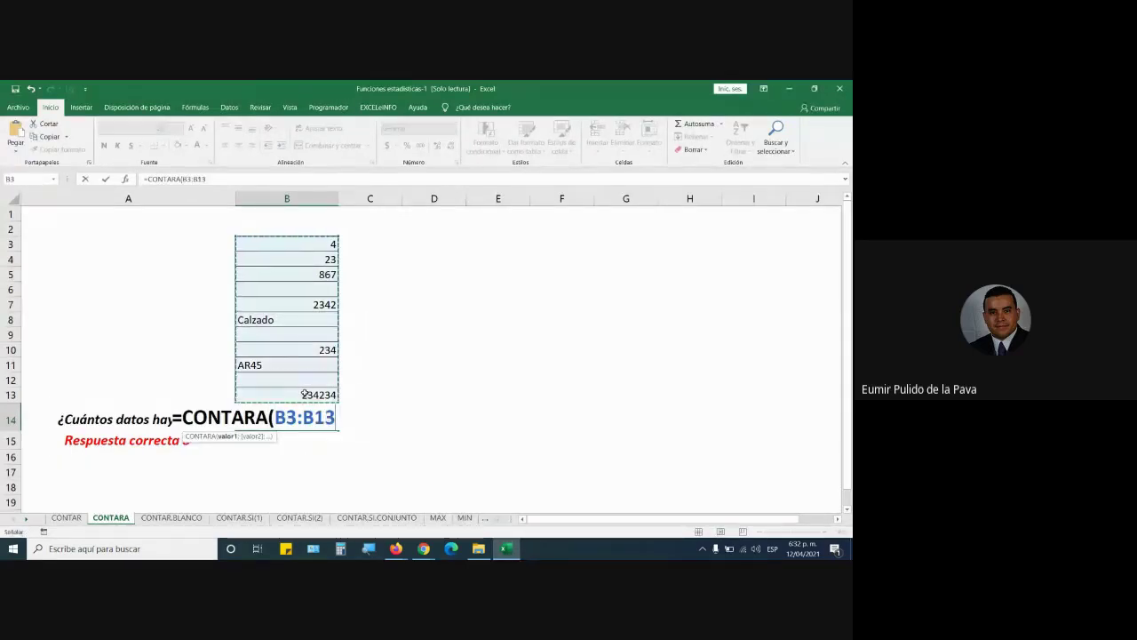
{"action": "key", "text": "Return"}
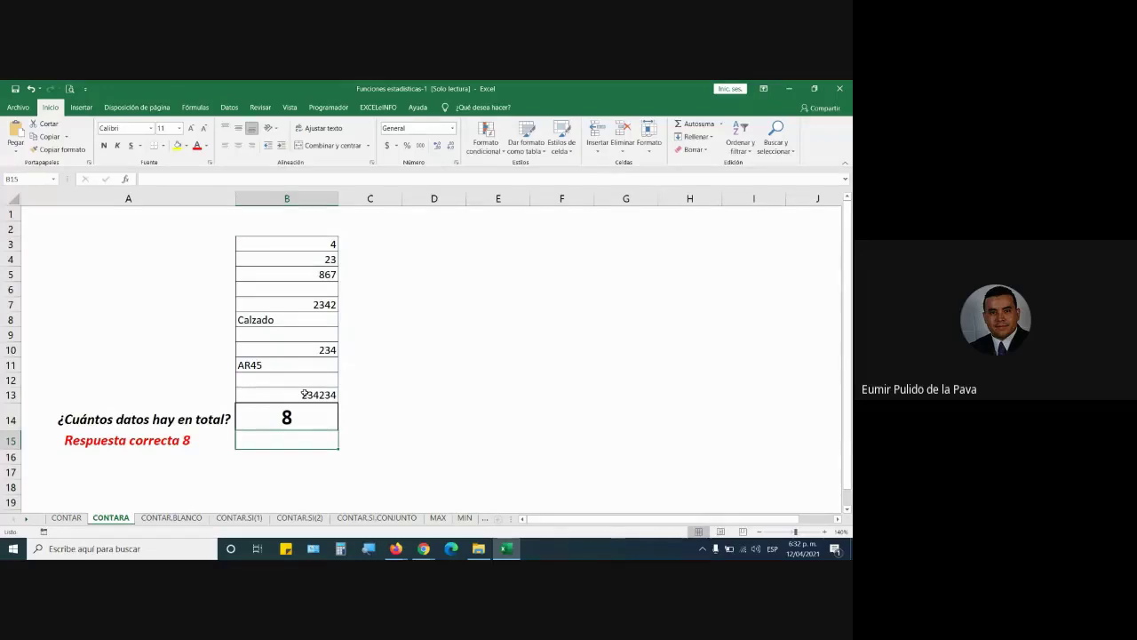
Admit the newest waiting participant in Meet and return to Excel
{"action": "left_click", "coordinate": [414, 544]}
{"action": "left_click", "coordinate": [360, 498]}
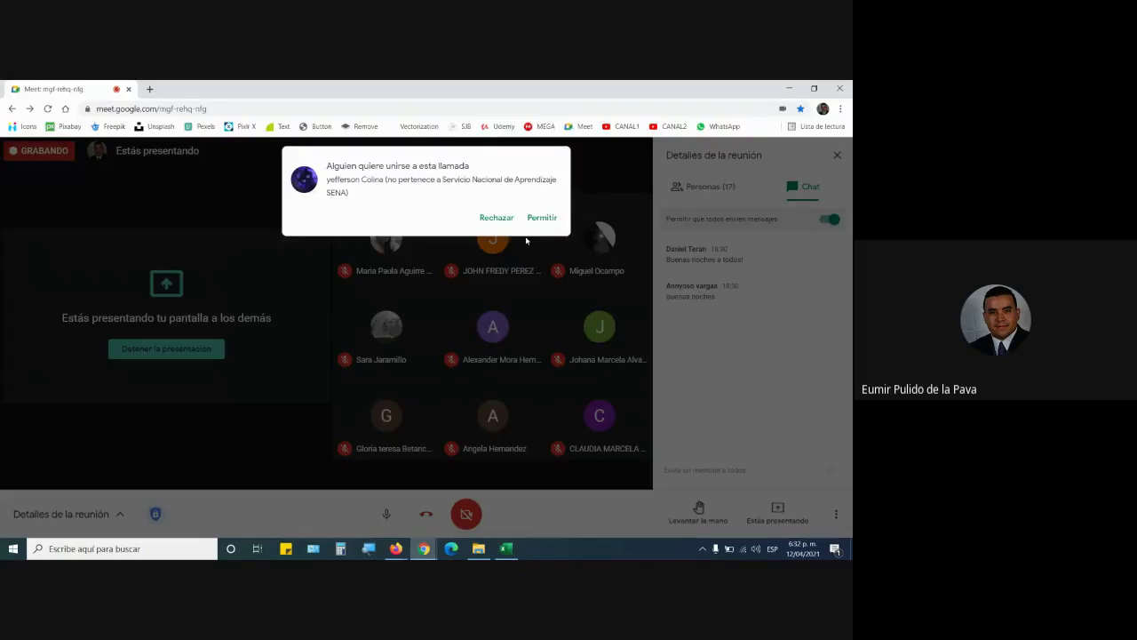
{"action": "left_click", "coordinate": [542, 219]}
{"action": "left_click", "coordinate": [506, 548]}
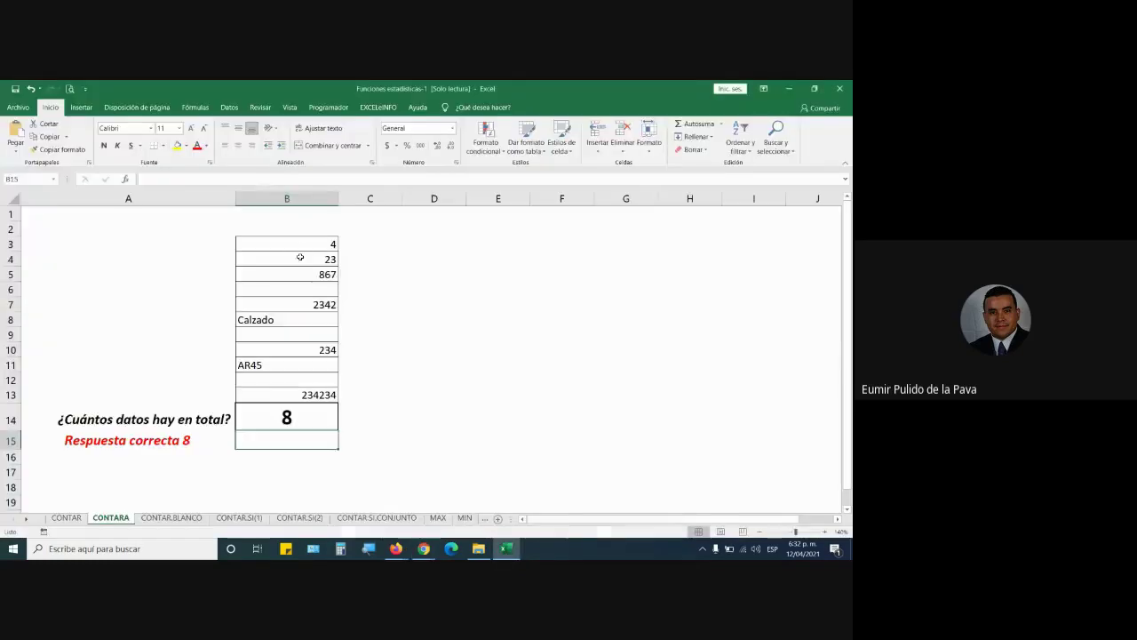
Point out the filled and empty data cells, recheck the B14 formula, then open the CONTAR.BLANCO sheet
{"action": "left_click_drag", "start_coordinate": [299, 245], "coordinate": [304, 290]}
{"action": "left_click", "coordinate": [305, 287]}
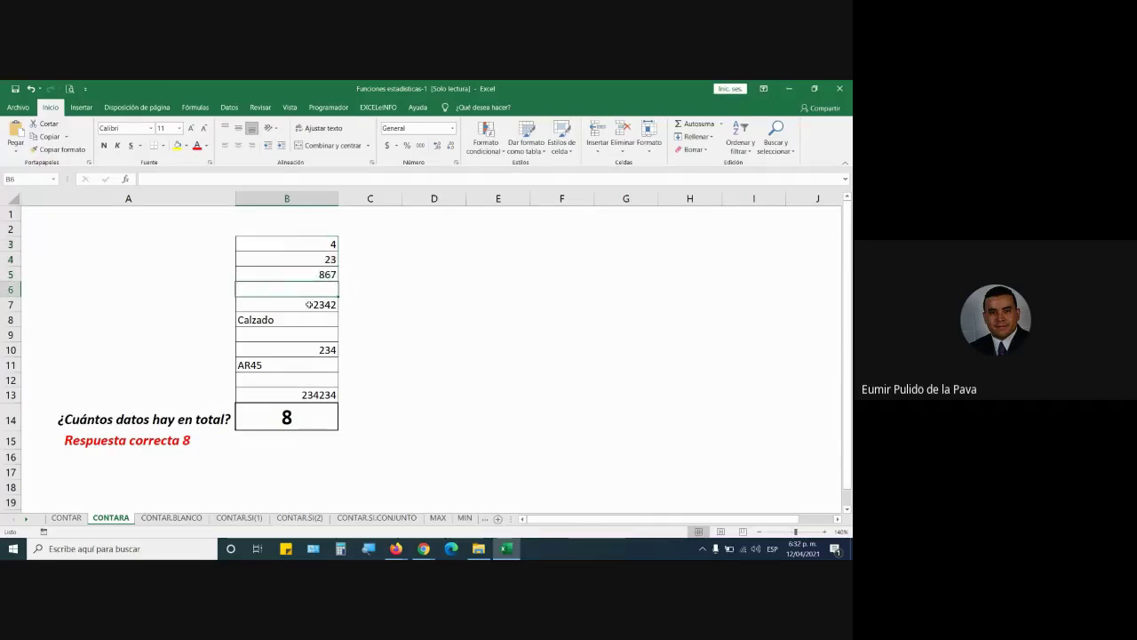
{"action": "left_click", "coordinate": [309, 306]}
{"action": "left_click", "coordinate": [272, 321]}
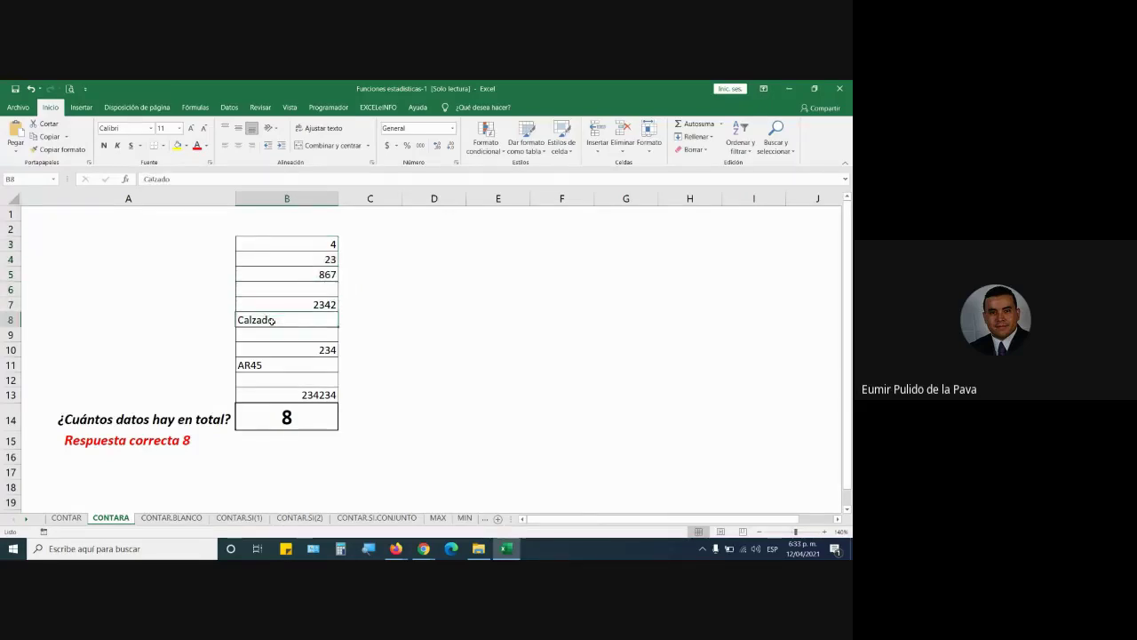
{"action": "left_click", "coordinate": [306, 354]}
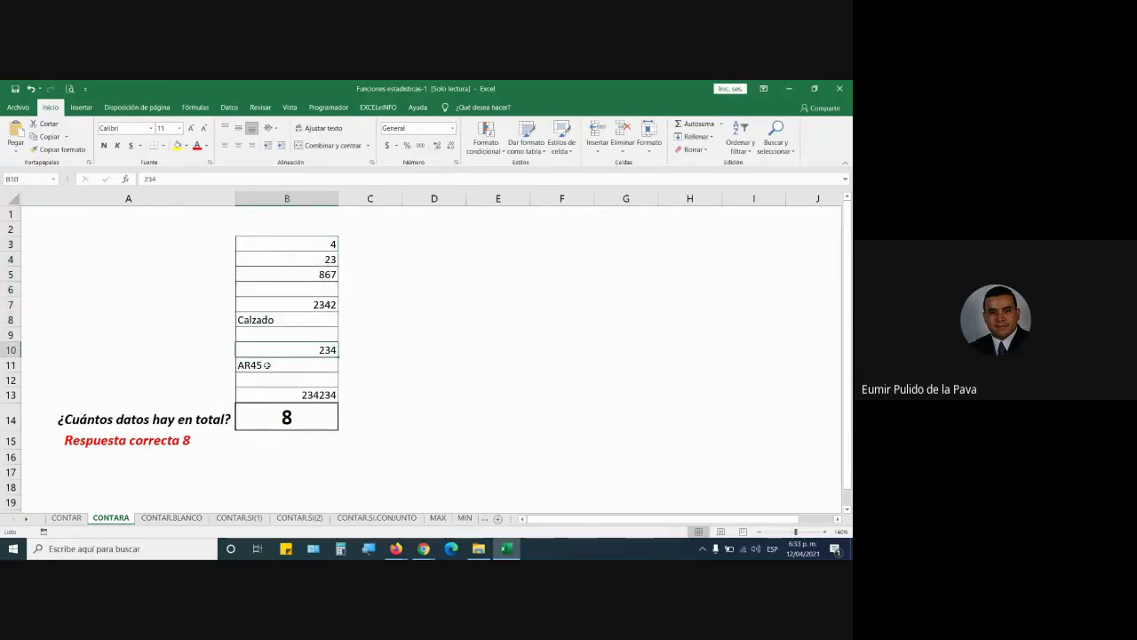
{"action": "left_click", "coordinate": [263, 365]}
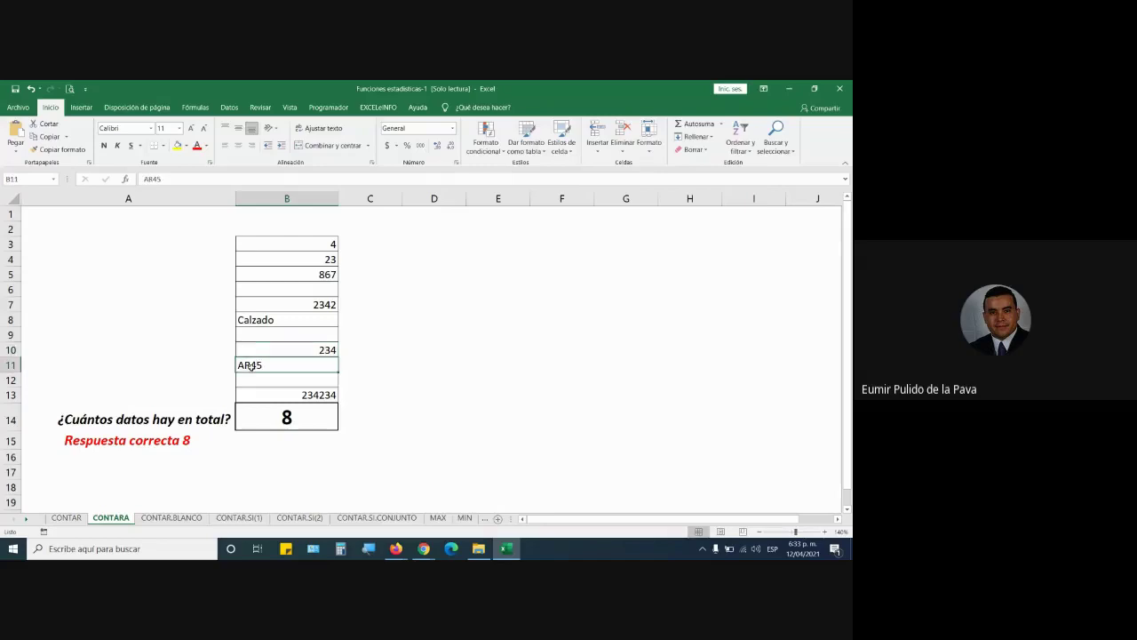
{"action": "left_click", "coordinate": [308, 395]}
{"action": "double_click", "coordinate": [278, 425]}
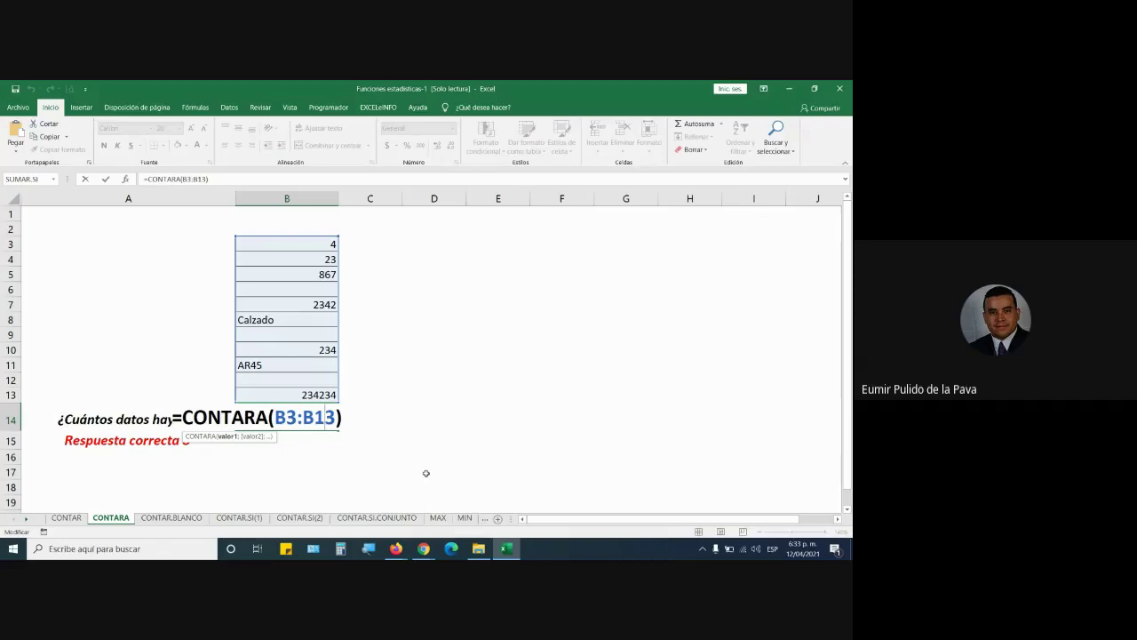
{"action": "key", "text": "Return"}
{"action": "left_click", "coordinate": [192, 520]}
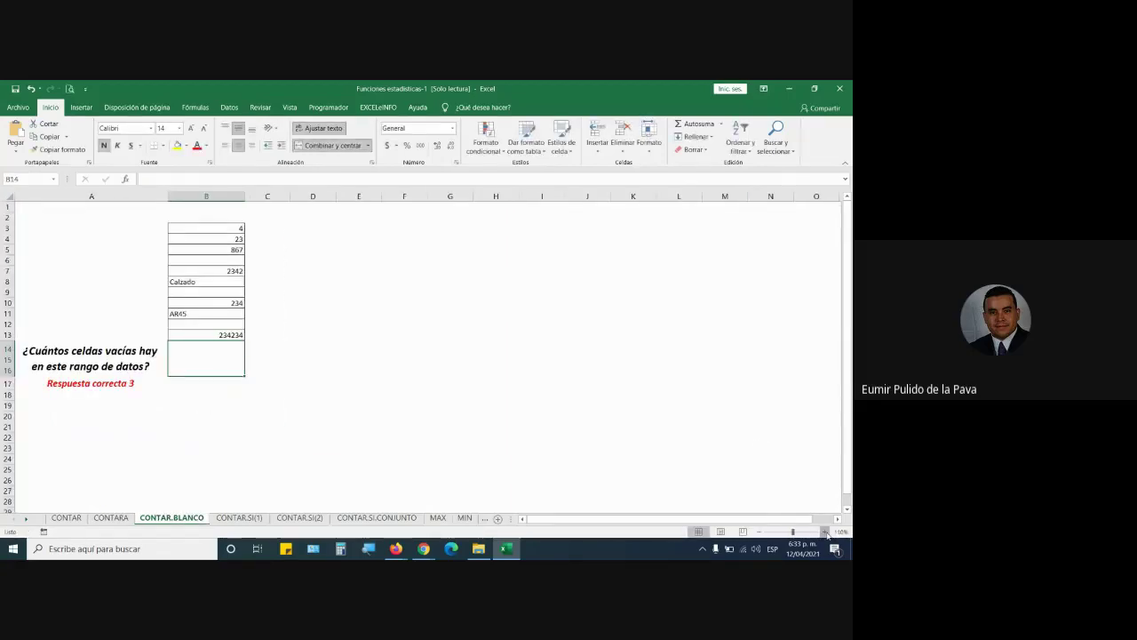
Zoom to 140% and enter =CONTAR.BLANCO(B3:B12) in B14, returning 3
{"action": "left_click", "coordinate": [826, 532]}
{"action": "left_click", "coordinate": [826, 532]}
{"action": "left_click", "coordinate": [826, 532]}
{"action": "left_click", "coordinate": [826, 532]}
{"action": "type", "text": "=CON"}
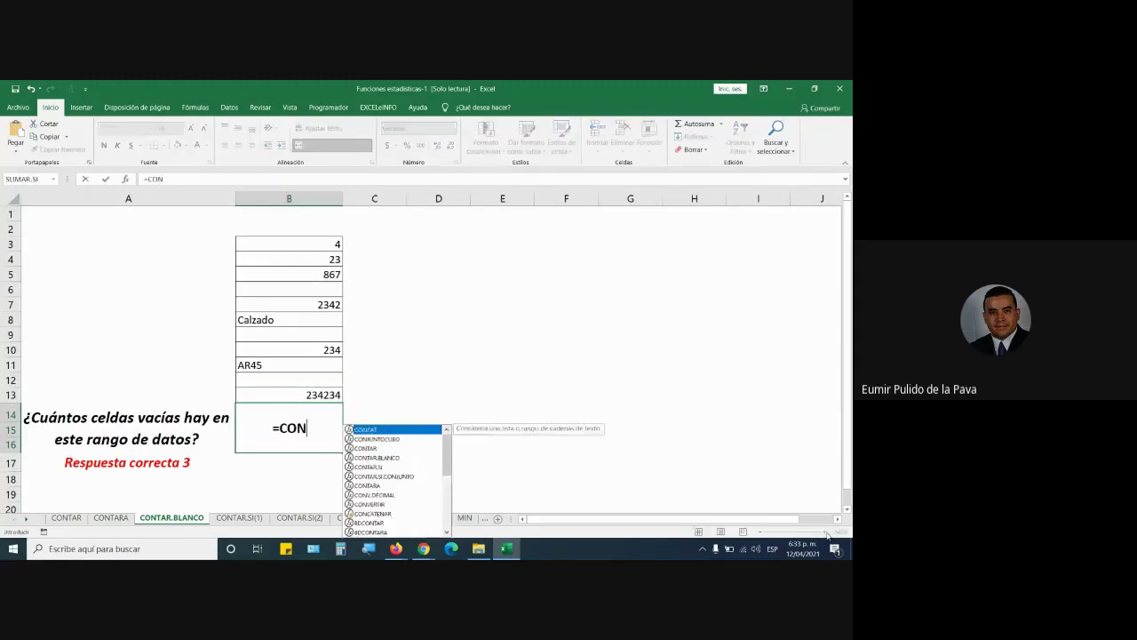
{"action": "type", "text": "TAR"}
{"action": "key", "text": "Down"}
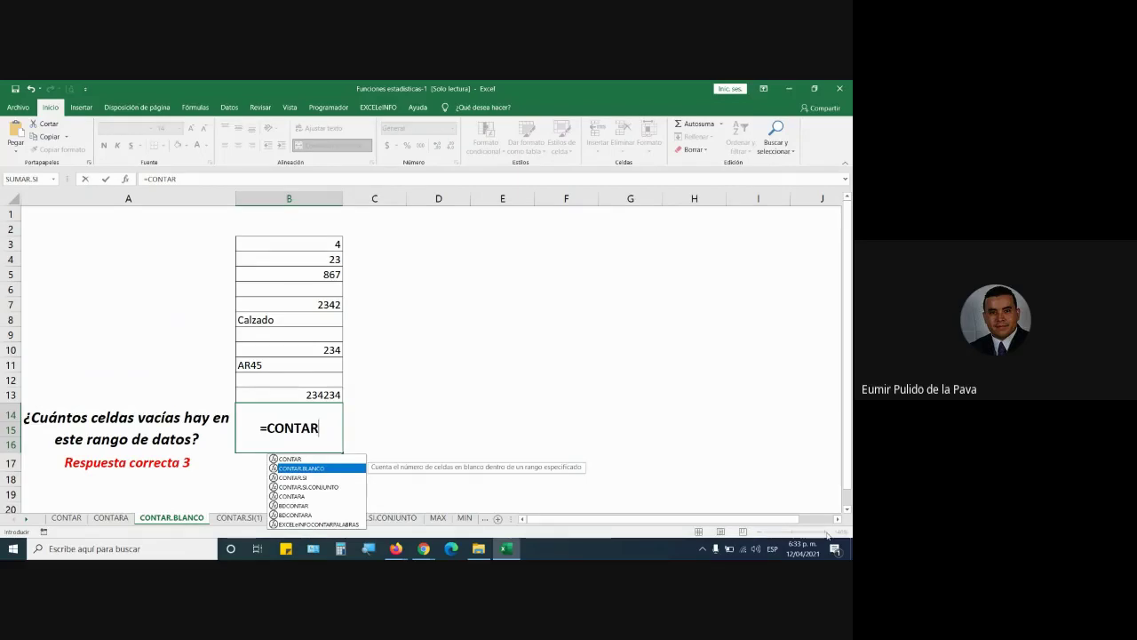
{"action": "key", "text": "Tab"}
{"action": "type", "text": "º"}
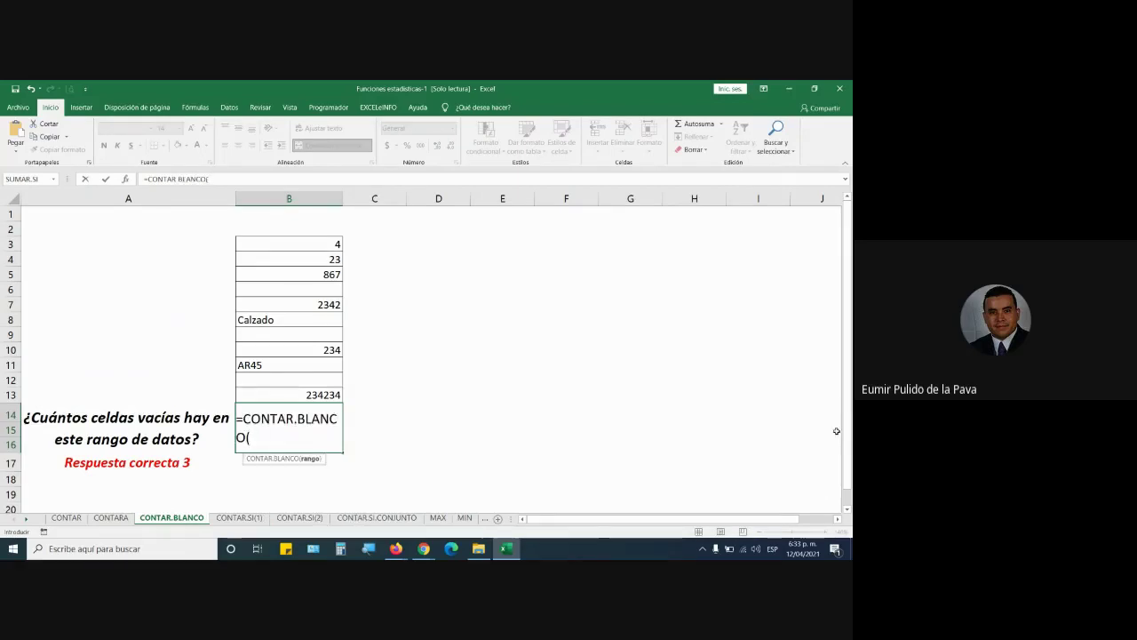
{"action": "left_click_drag", "start_coordinate": [311, 247], "coordinate": [302, 393]}
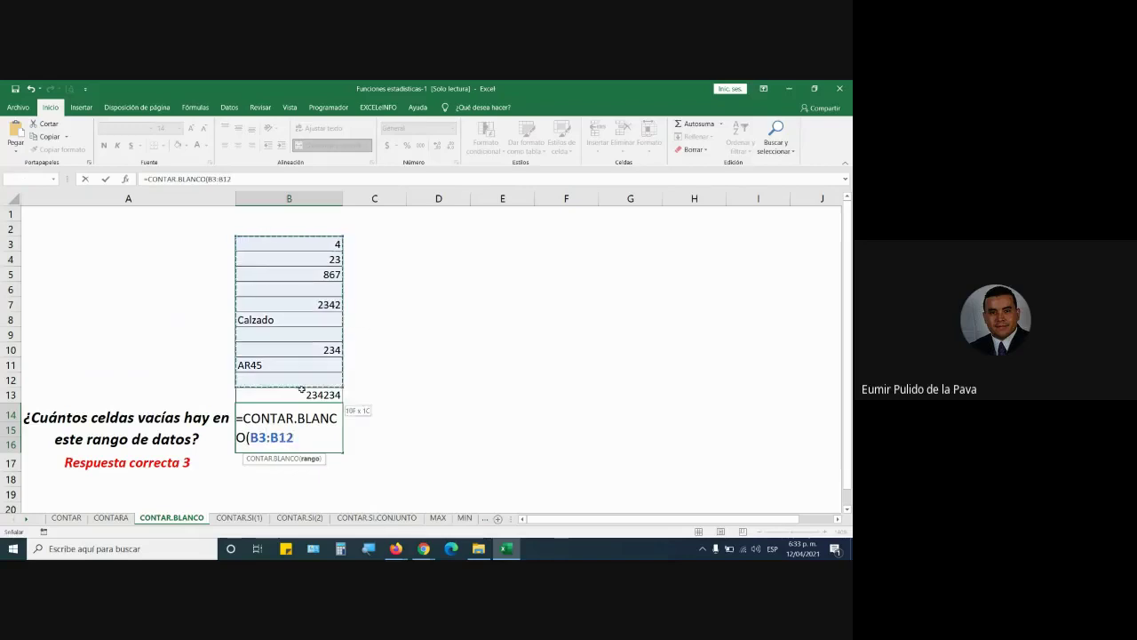
{"action": "type", "text": ")"}
{"action": "key", "text": "Return"}
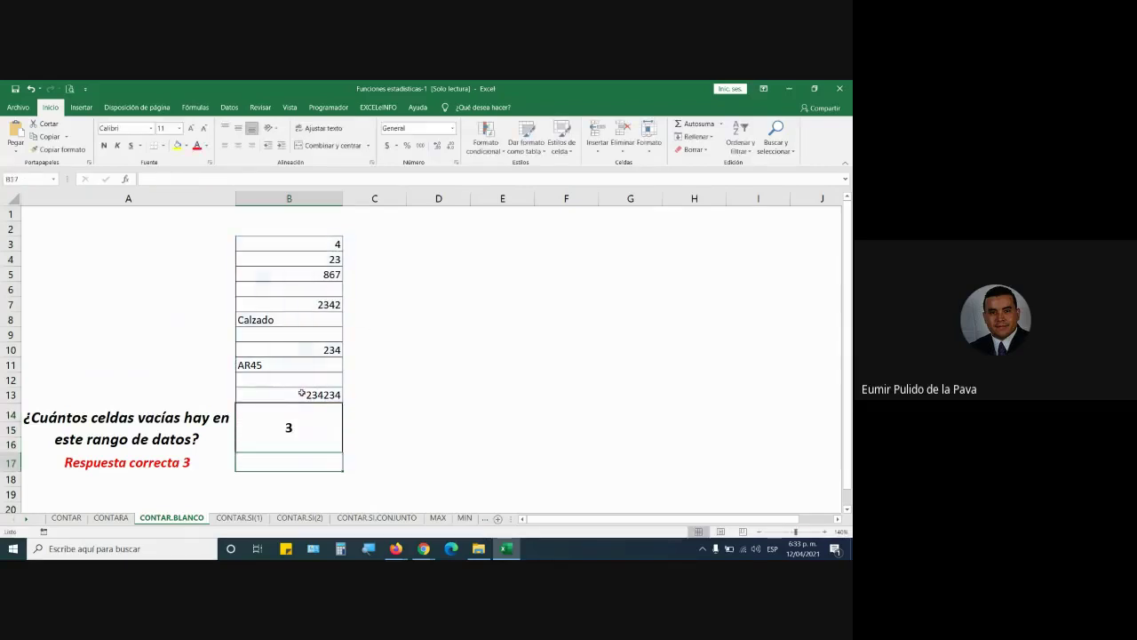
Select the empty cells B6, B9 and B12 together
{"action": "left_click", "coordinate": [318, 292]}
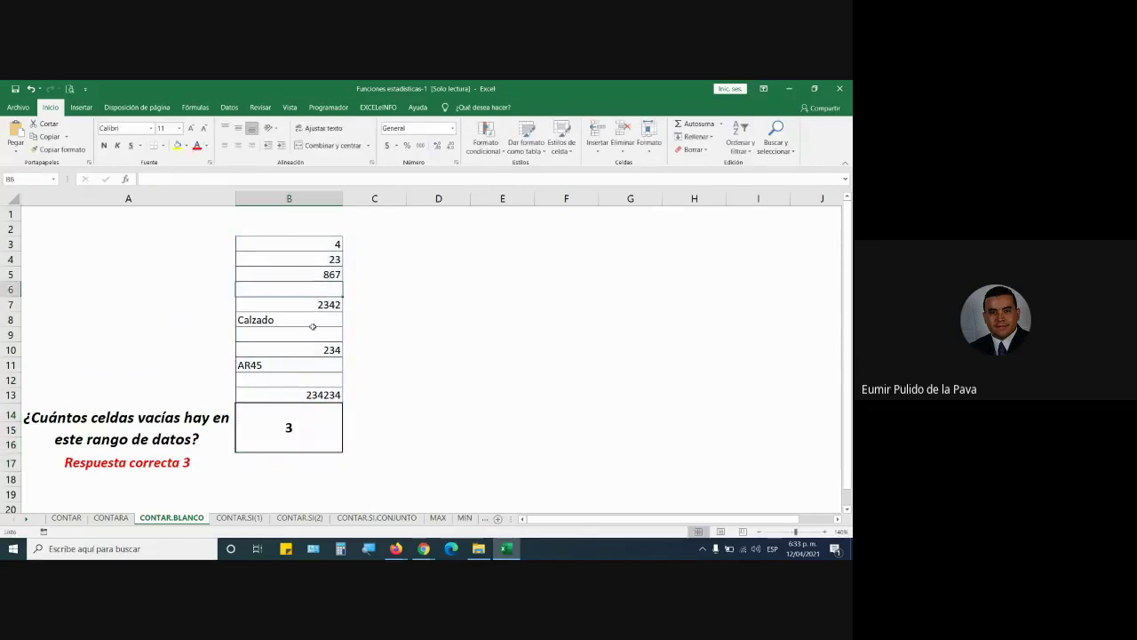
{"action": "left_click", "coordinate": [307, 334], "text": "ctrl"}
{"action": "left_click", "coordinate": [305, 379], "text": "ctrl"}
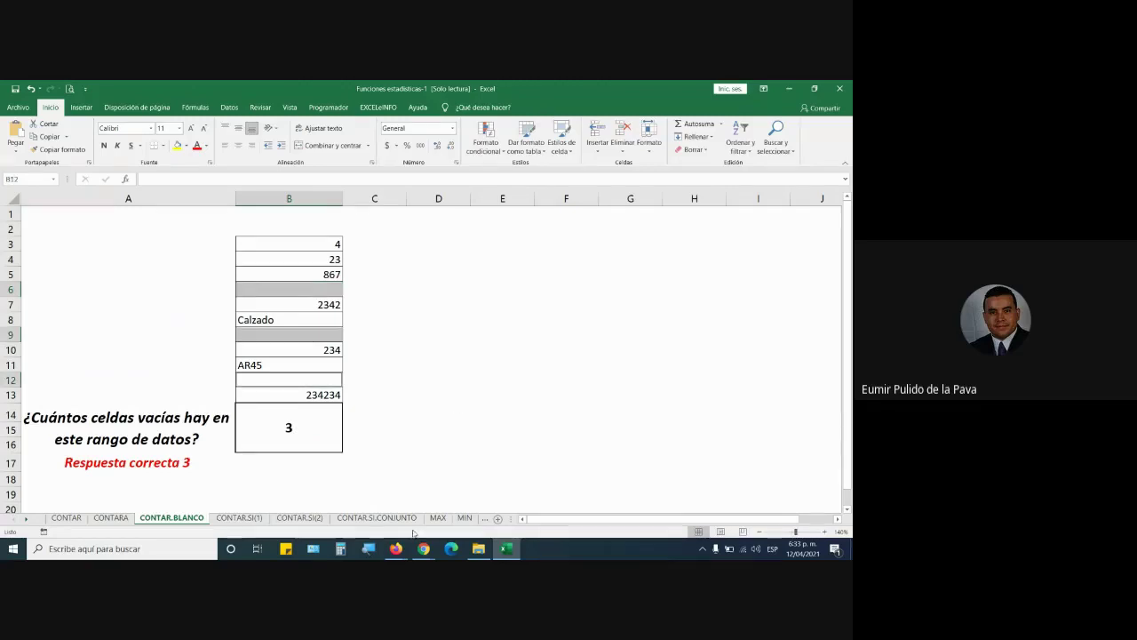
Admit the guest in Meet and bring File Explorer forward
{"action": "mouse_move", "coordinate": [424, 548]}
{"action": "left_click", "coordinate": [497, 502]}
{"action": "left_click", "coordinate": [533, 218]}
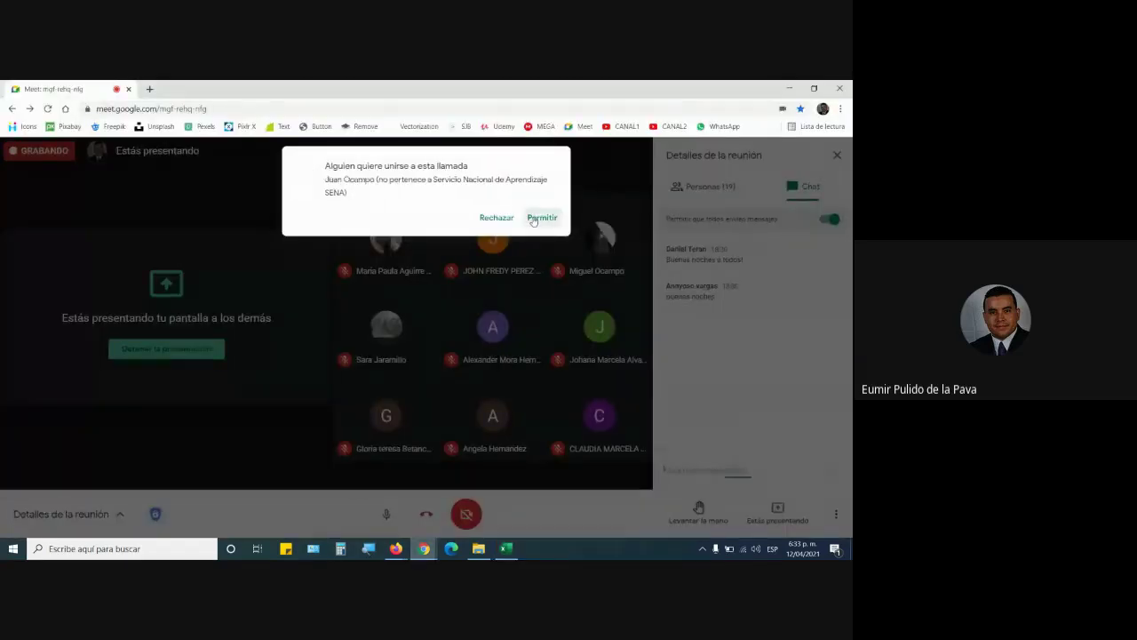
{"action": "left_click", "coordinate": [480, 549]}
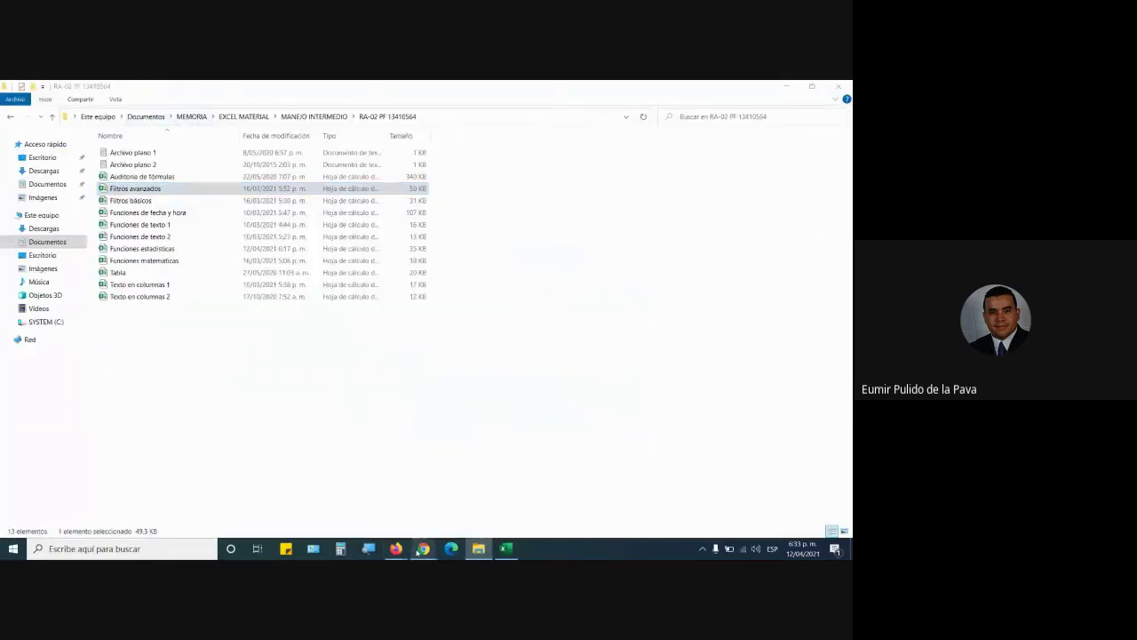
{"action": "mouse_move", "coordinate": [424, 548]}
{"action": "left_click", "coordinate": [376, 498]}
{"action": "left_click", "coordinate": [478, 548]}
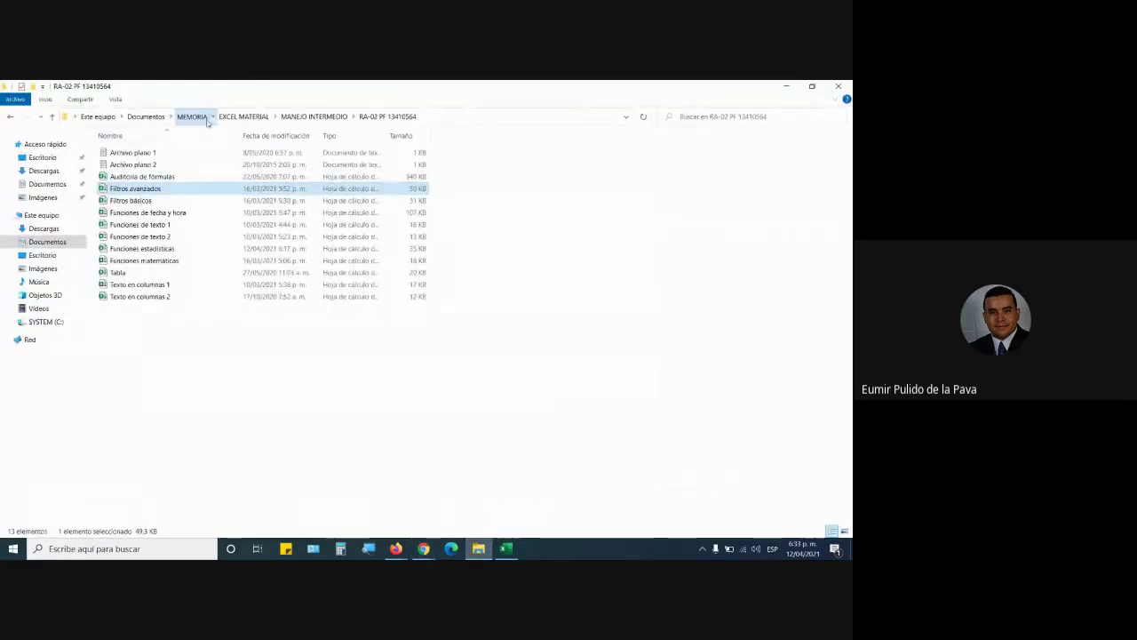
Browse MEMORIA > SENA > 2020 > COMPLEMENTARIOS > JUICIOS EVALUATIVOS > 2201303 and open FINALIZADA FICHA 2201303 AC
{"action": "left_click", "coordinate": [191, 119]}
{"action": "double_click", "coordinate": [564, 164]}
{"action": "double_click", "coordinate": [135, 181]}
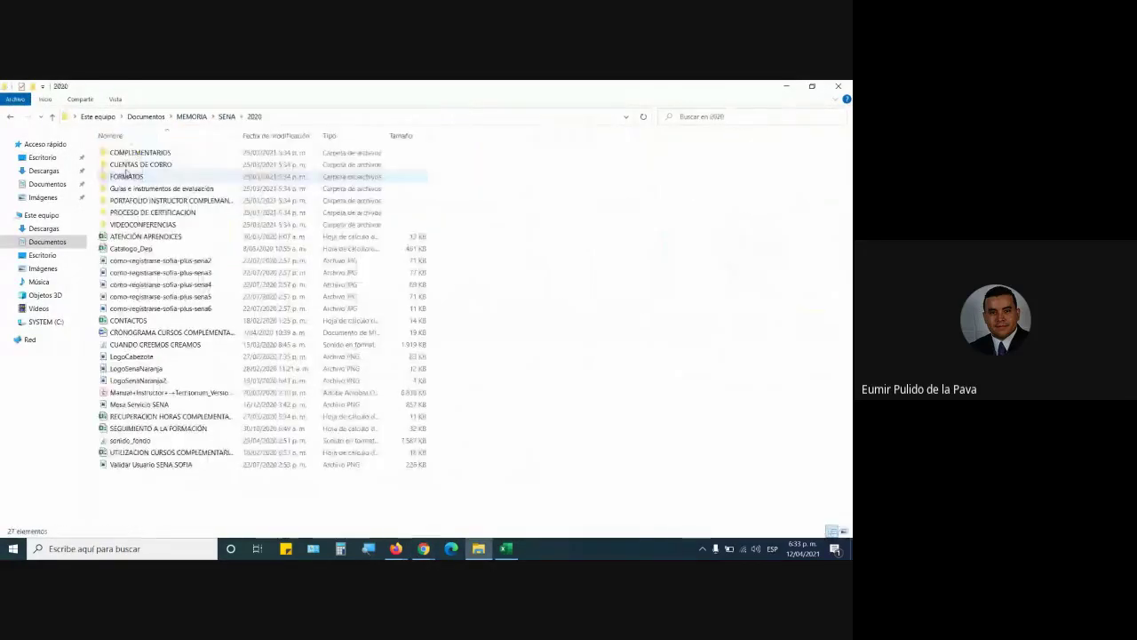
{"action": "double_click", "coordinate": [135, 177]}
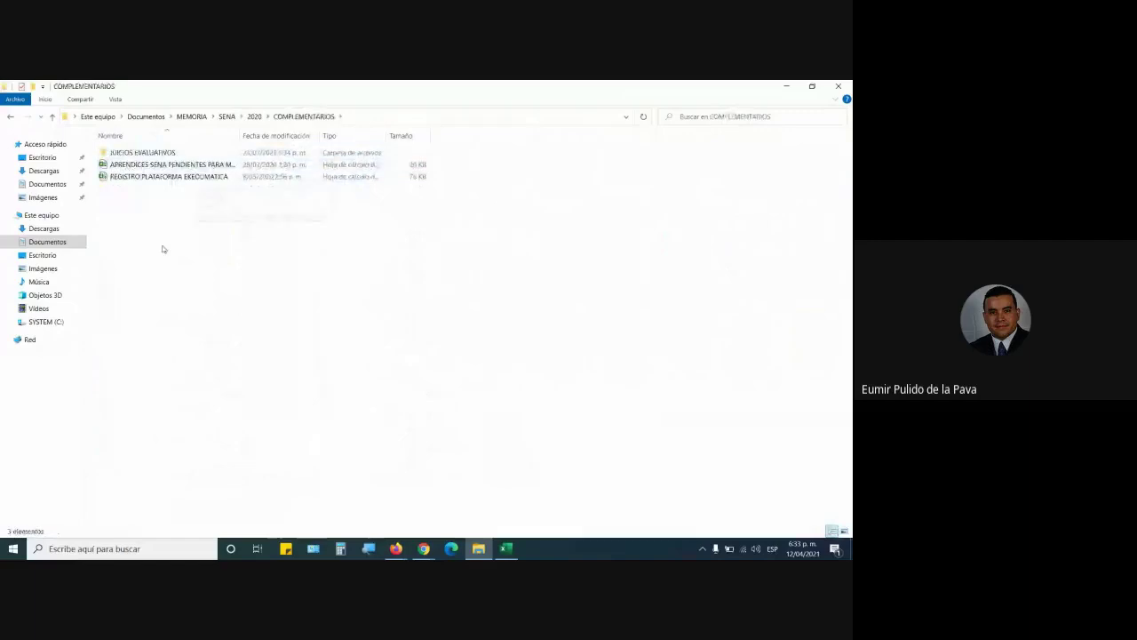
{"action": "double_click", "coordinate": [144, 153]}
{"action": "double_click", "coordinate": [119, 433]}
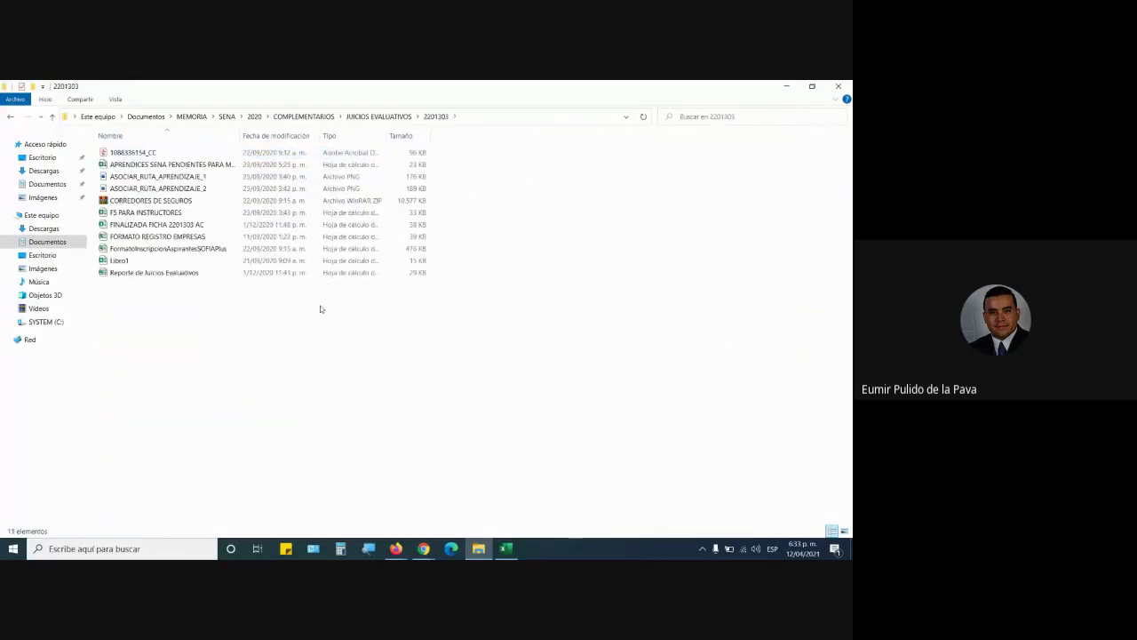
{"action": "left_click", "coordinate": [144, 225]}
{"action": "key", "text": "alt+Tab"}
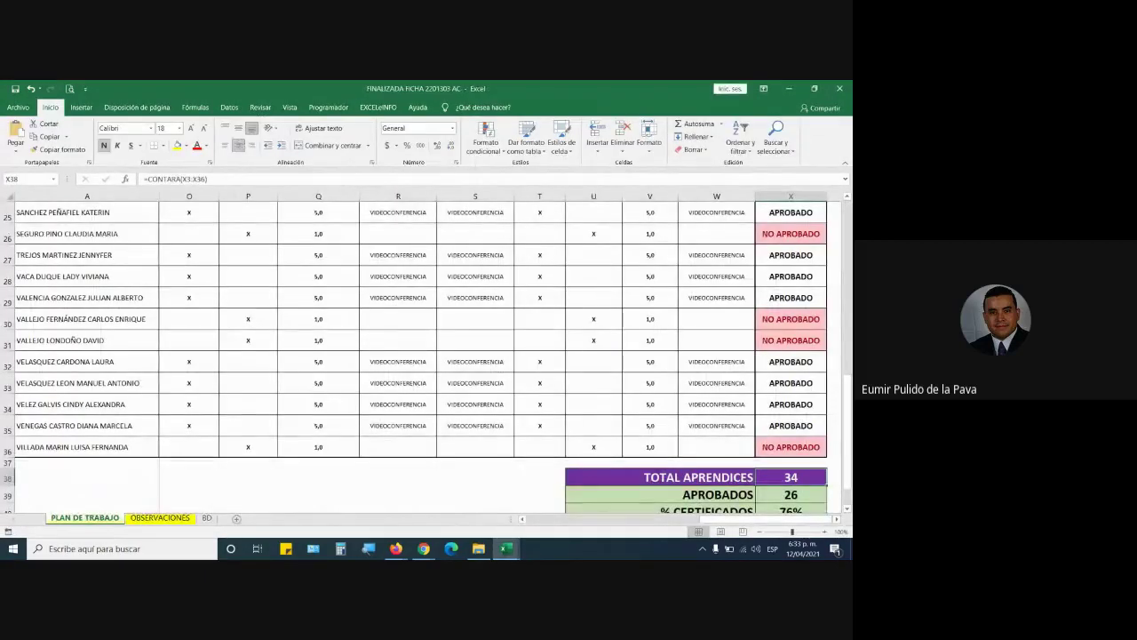
Scroll through the PLAN DE TRABAJO sheet and select from X3 down to view the pass/fail SI formula
{"action": "scroll", "coordinate": [767, 369], "scroll_direction": "right", "scroll_amount": 2}
{"action": "scroll", "coordinate": [755, 380], "scroll_direction": "up", "scroll_amount": 5}
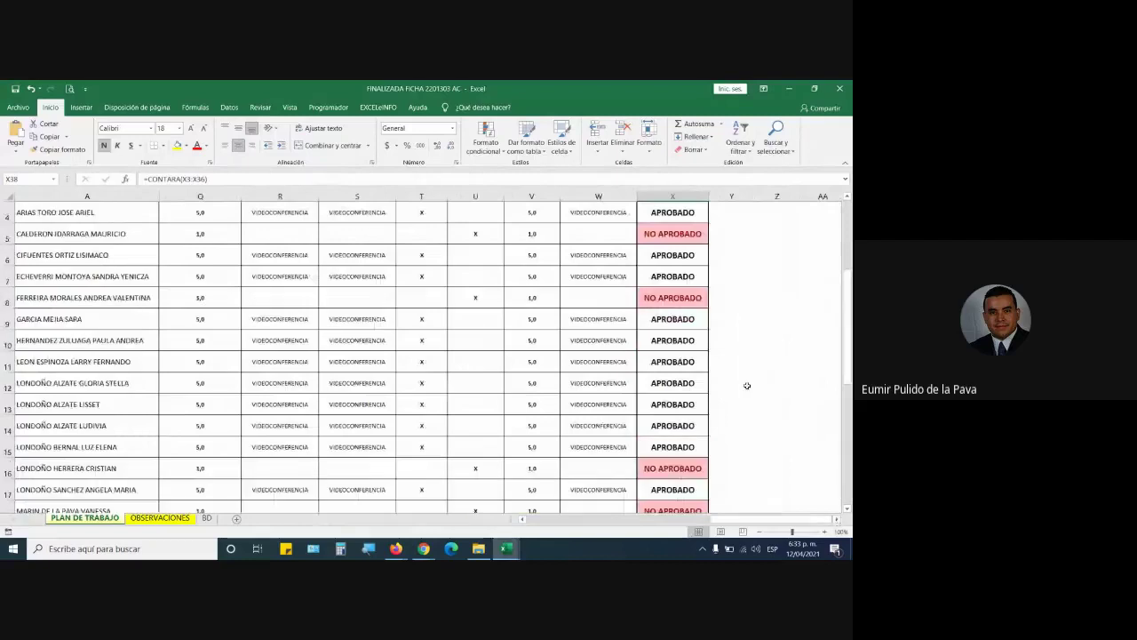
{"action": "scroll", "coordinate": [747, 385], "scroll_direction": "up", "scroll_amount": 3}
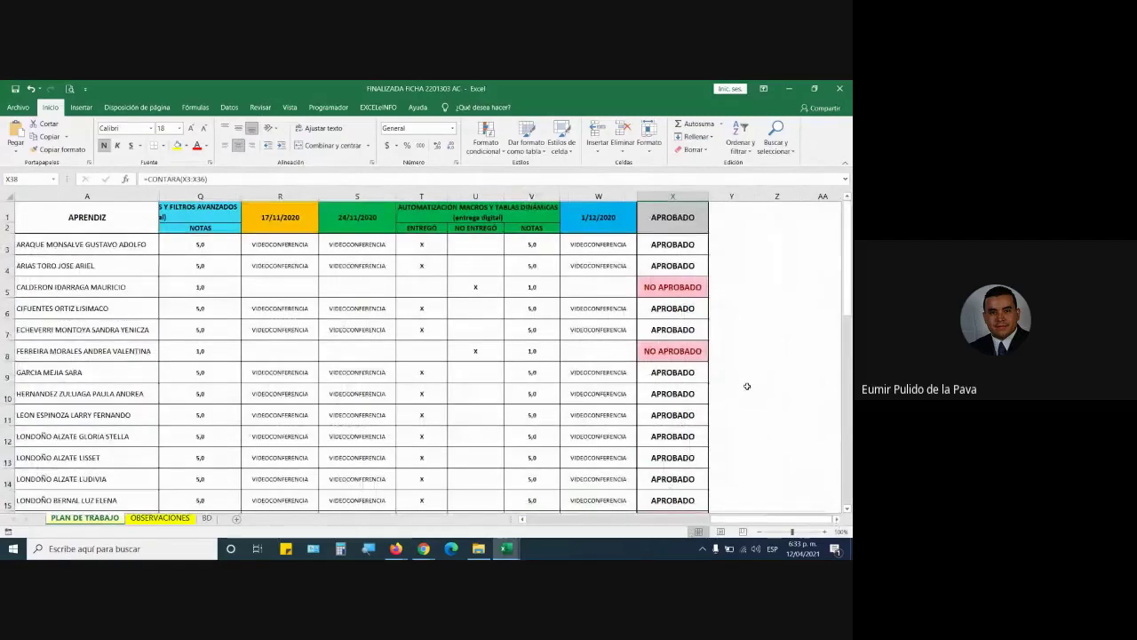
{"action": "scroll", "coordinate": [704, 308], "scroll_direction": "down", "scroll_amount": 5}
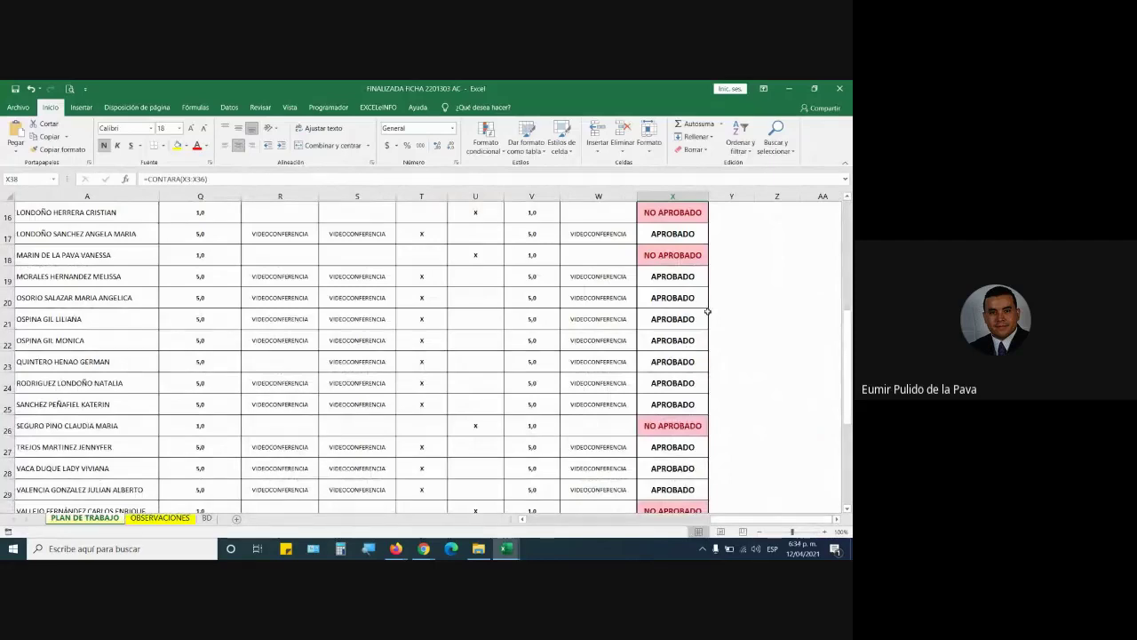
{"action": "scroll", "coordinate": [643, 308], "scroll_direction": "down", "scroll_amount": 1}
{"action": "scroll", "coordinate": [643, 308], "scroll_direction": "down", "scroll_amount": 3}
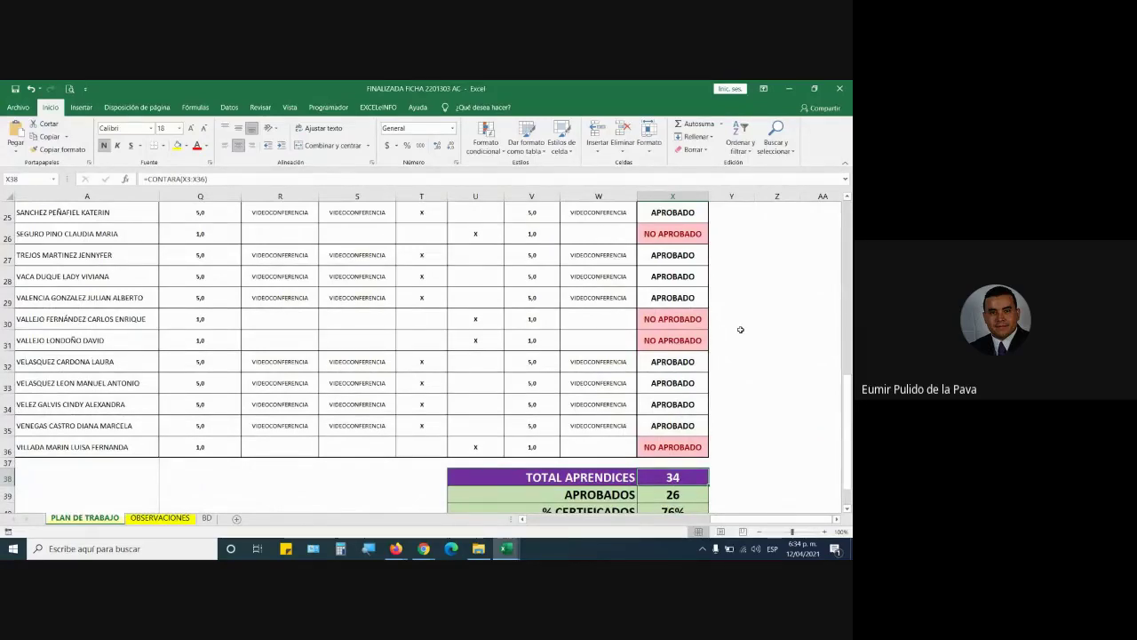
{"action": "scroll", "coordinate": [740, 330], "scroll_direction": "up", "scroll_amount": 4}
{"action": "scroll", "coordinate": [740, 329], "scroll_direction": "up", "scroll_amount": 4}
{"action": "left_click", "coordinate": [673, 245]}
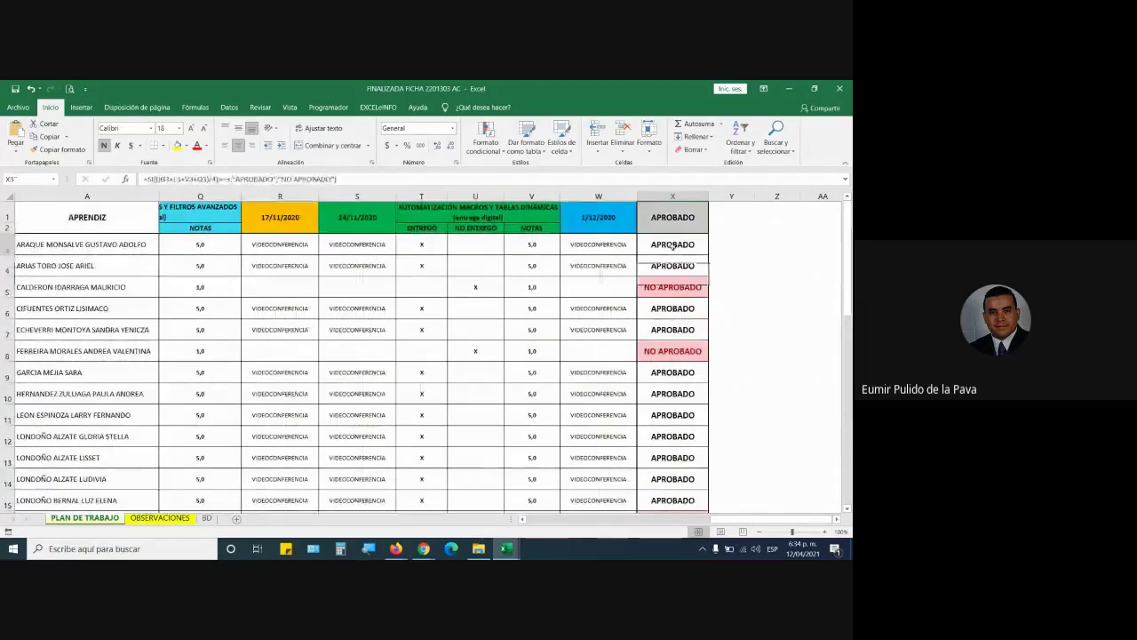
{"action": "mouse_move", "coordinate": [672, 245]}
{"action": "left_mouse_down"}
{"action": "mouse_move", "coordinate": [702, 490]}
{"action": "mouse_move", "coordinate": [702, 361]}
{"action": "left_mouse_up"}
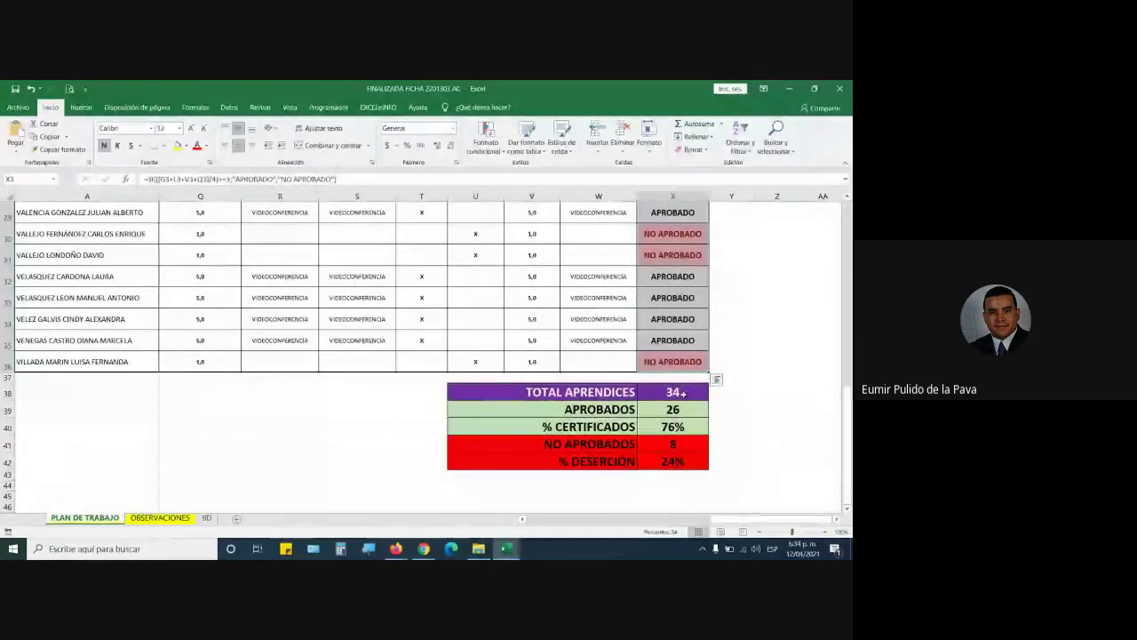
Widen column X and show the =CONTARA(X3:X36) total-learners formula in X38
{"action": "left_click", "coordinate": [707, 197]}
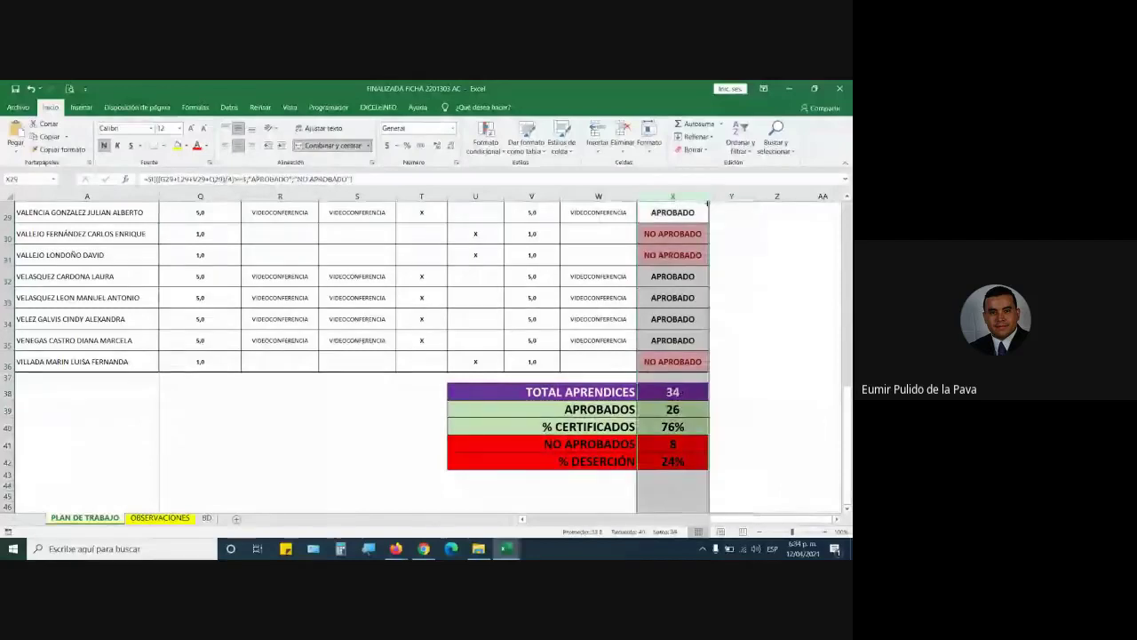
{"action": "left_click_drag", "start_coordinate": [709, 196], "coordinate": [774, 196]}
{"action": "double_click", "coordinate": [706, 392]}
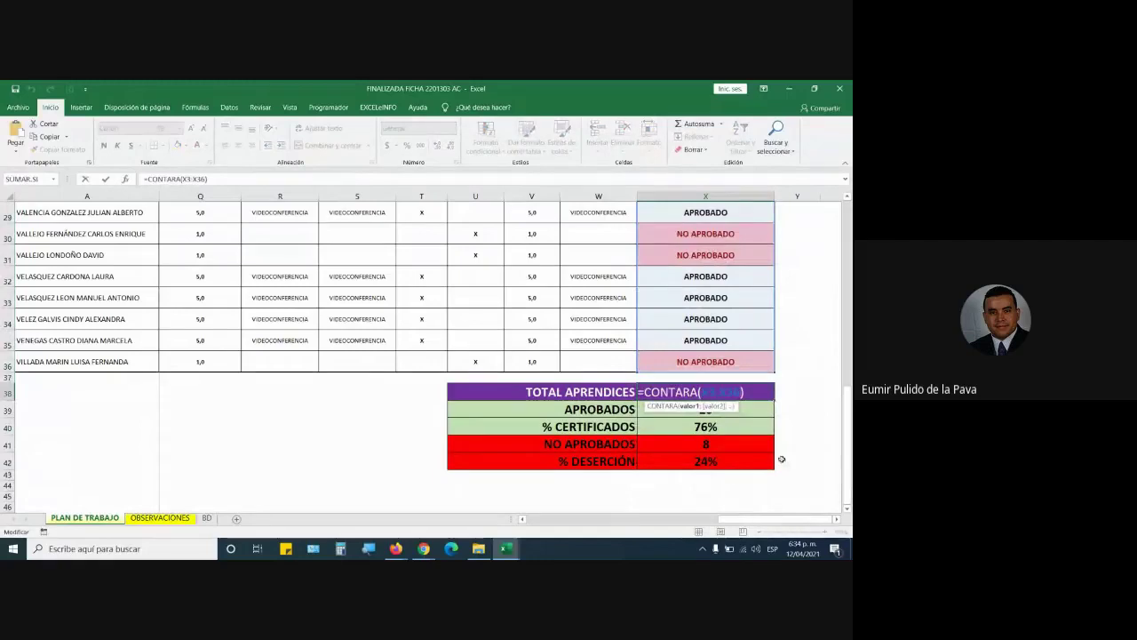
{"action": "left_click_drag", "start_coordinate": [702, 392], "coordinate": [740, 392]}
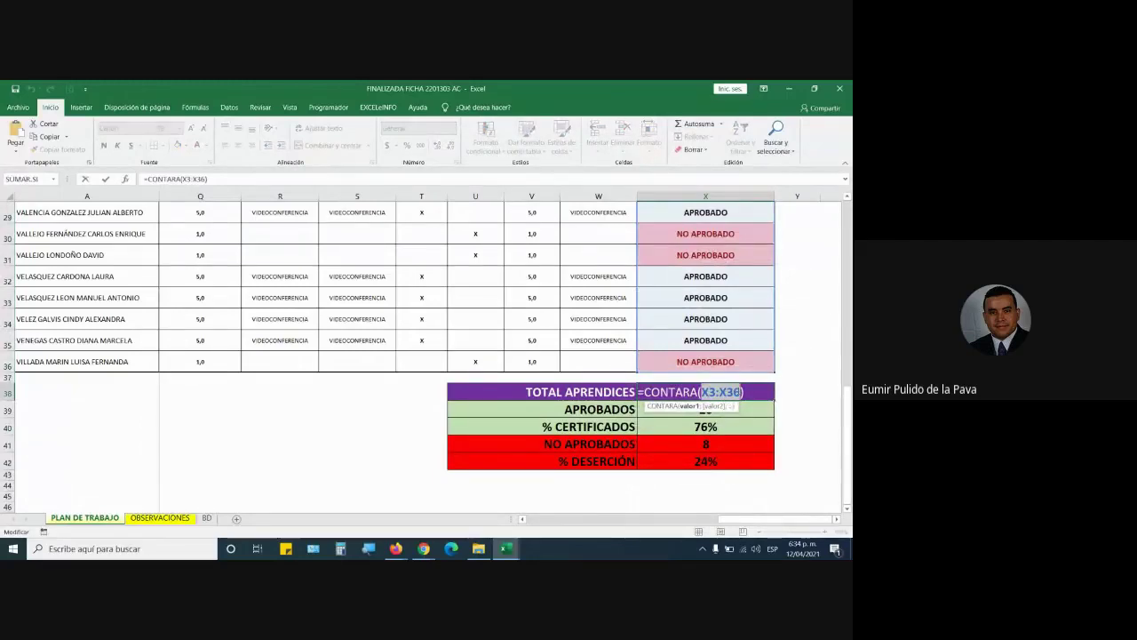
Confirm the total of 34, then open the X39 CONTAR.SI formula counting 26 APROBADO
{"action": "scroll", "coordinate": [722, 356], "scroll_direction": "up", "scroll_amount": 9}
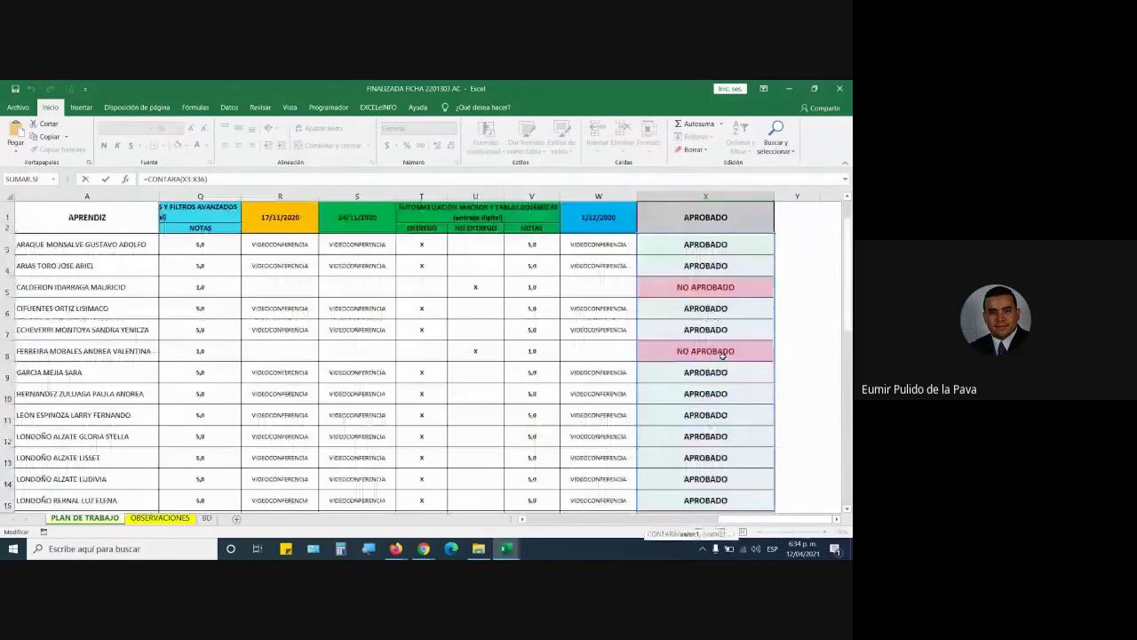
{"action": "scroll", "coordinate": [722, 417], "scroll_direction": "down", "scroll_amount": 6}
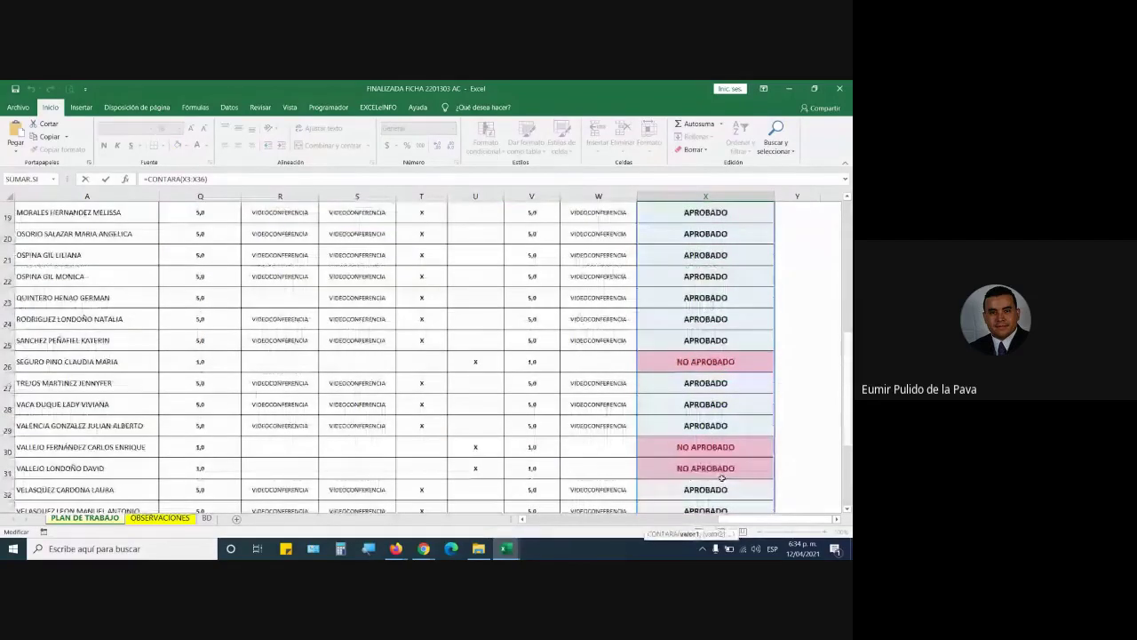
{"action": "scroll", "coordinate": [722, 478], "scroll_direction": "down", "scroll_amount": 3}
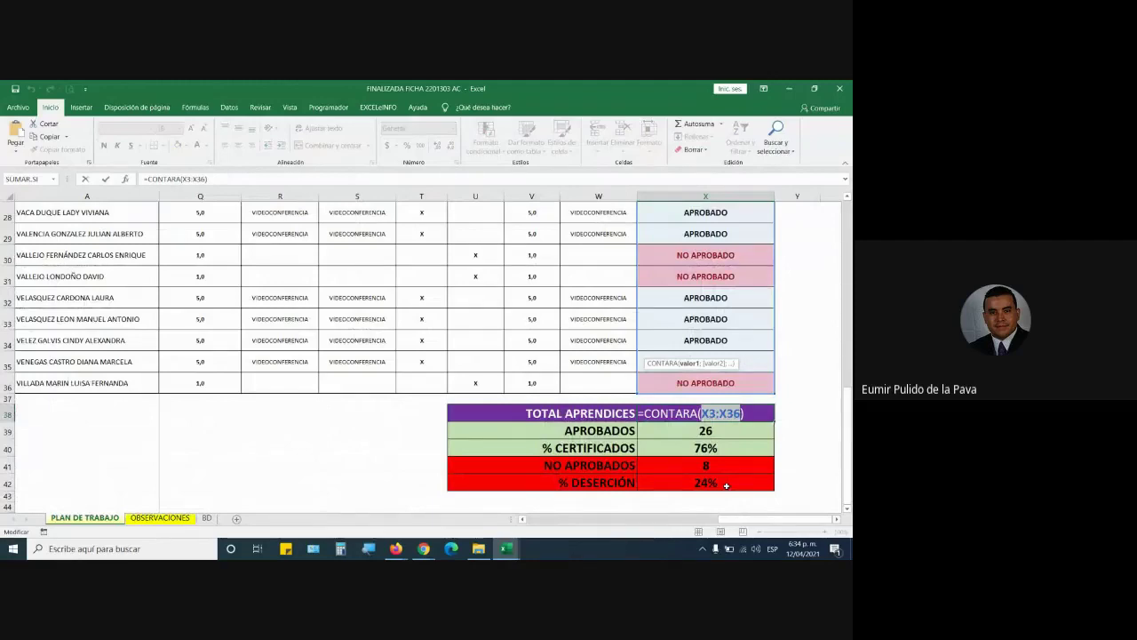
{"action": "key", "text": "Return"}
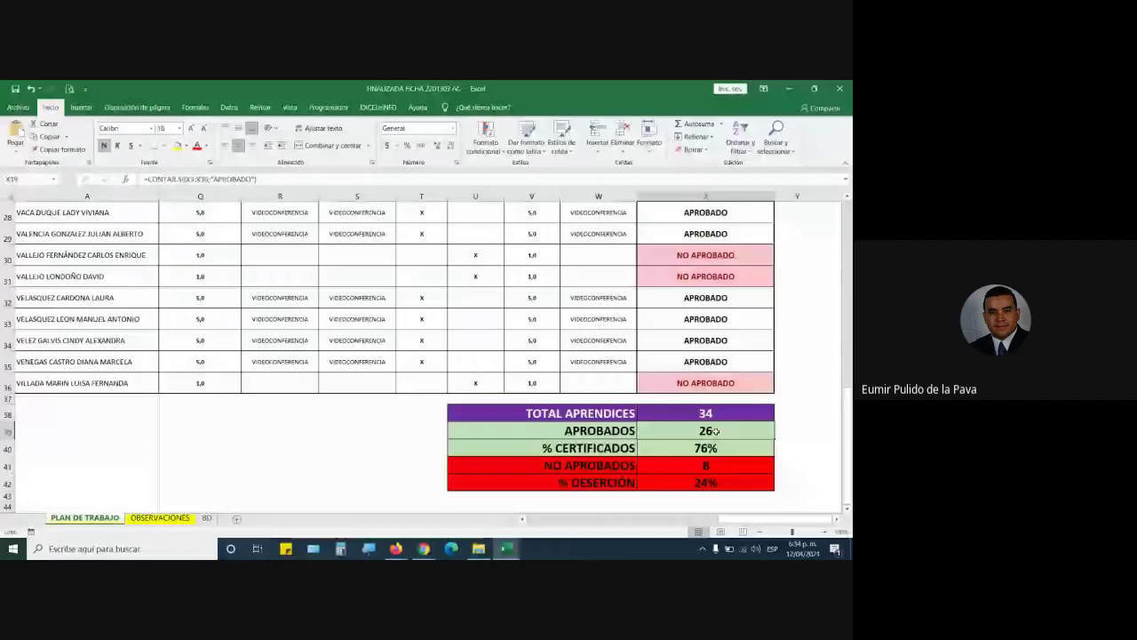
{"action": "double_click", "coordinate": [715, 430]}
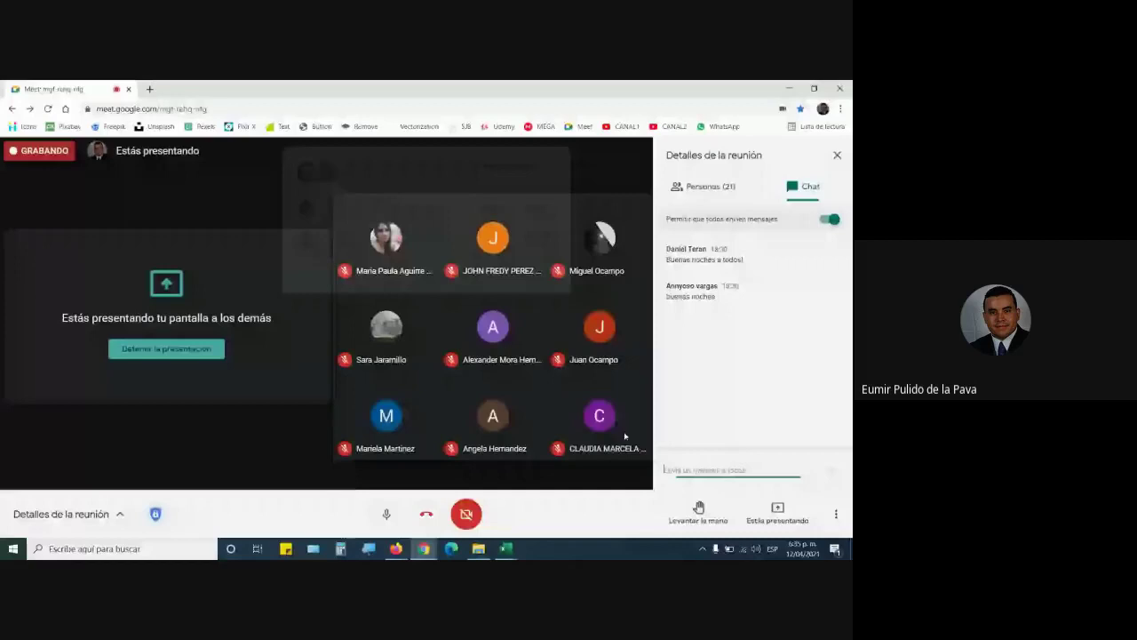
Switch from Google Meet back to the grade workbook in Excel
{"action": "key", "text": "alt+Tab"}
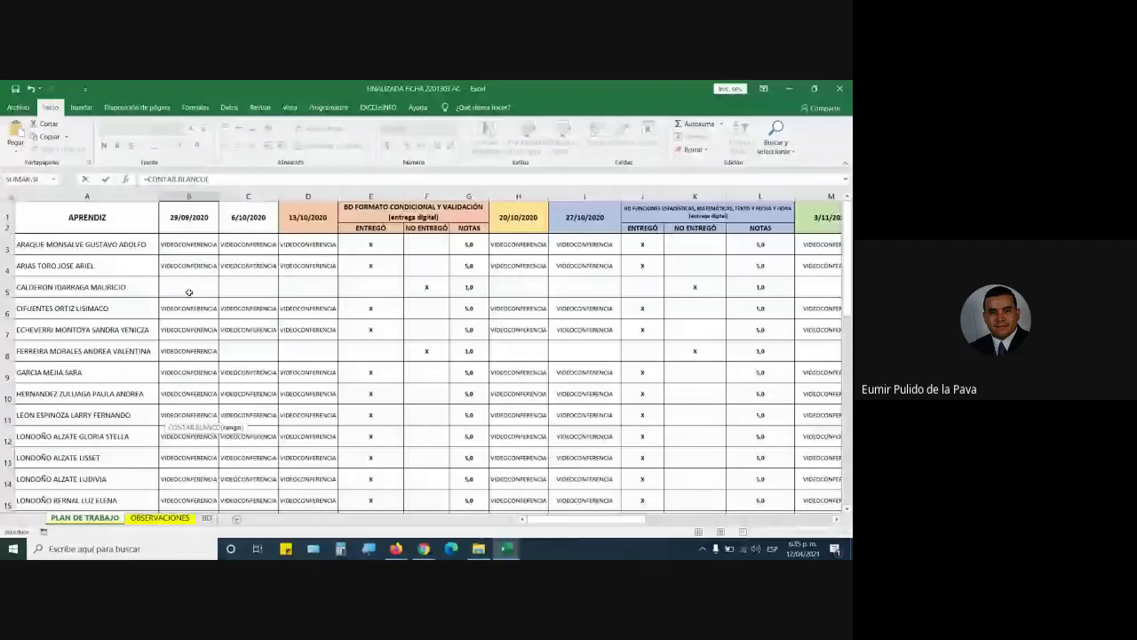
Use B3:B36 as the CONTAR.BLANCO range to count the empty attendance cells
{"action": "left_click_drag", "start_coordinate": [188, 243], "coordinate": [182, 476]}
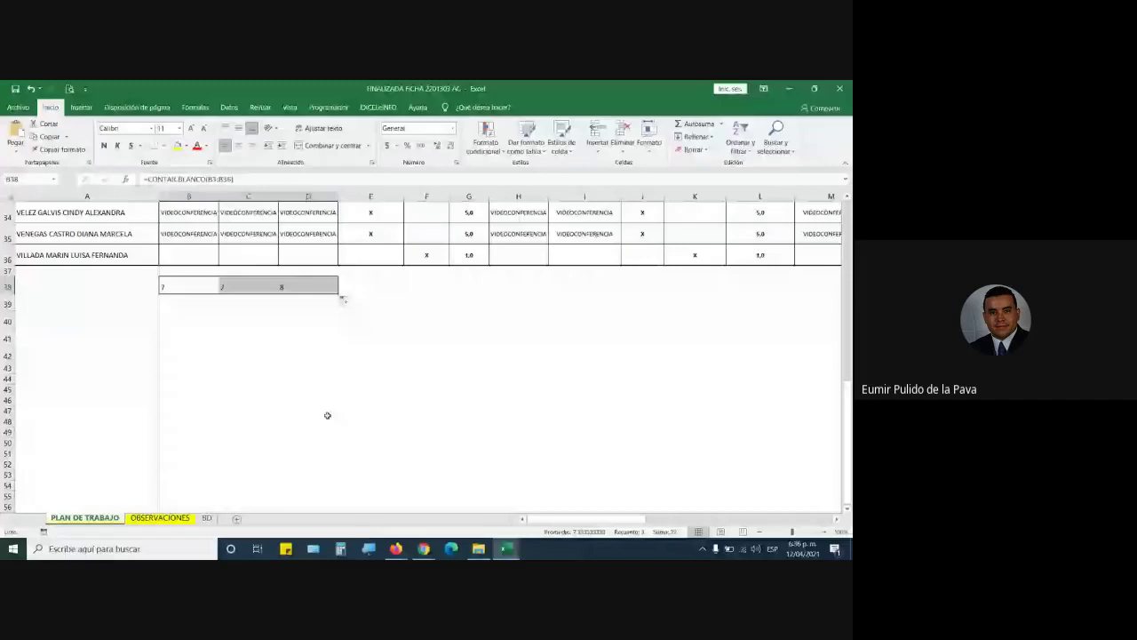
Close the grade workbook without saving, then open B14's count formula for editing
{"action": "key", "text": "ctrl+w"}
{"action": "key", "text": "n"}
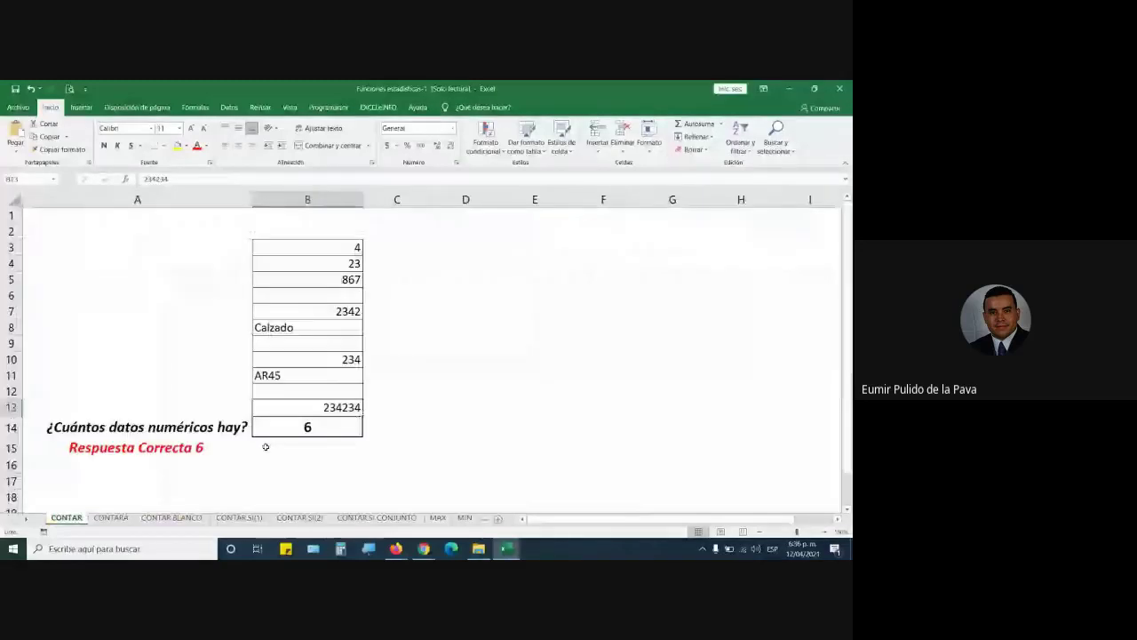
{"action": "key", "text": "Down"}
{"action": "key", "text": "F2"}
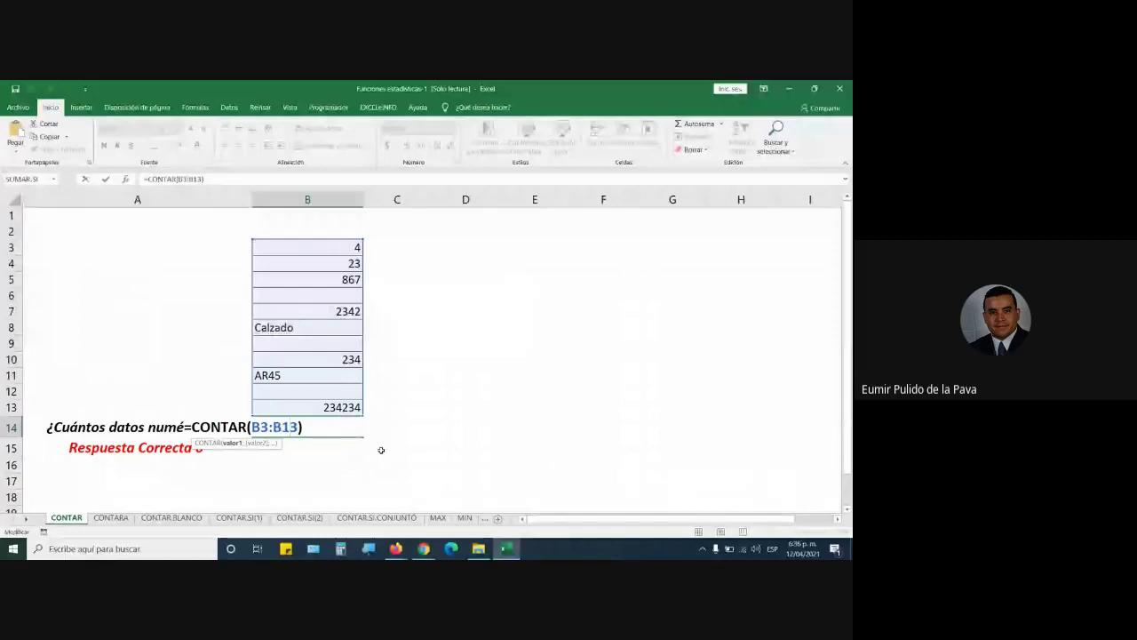
Change cell B7 to 15,69, then look through the CONTARA and CONTAR.BLANCO sheets
{"action": "left_click", "coordinate": [327, 306]}
{"action": "type", "text": "15"}
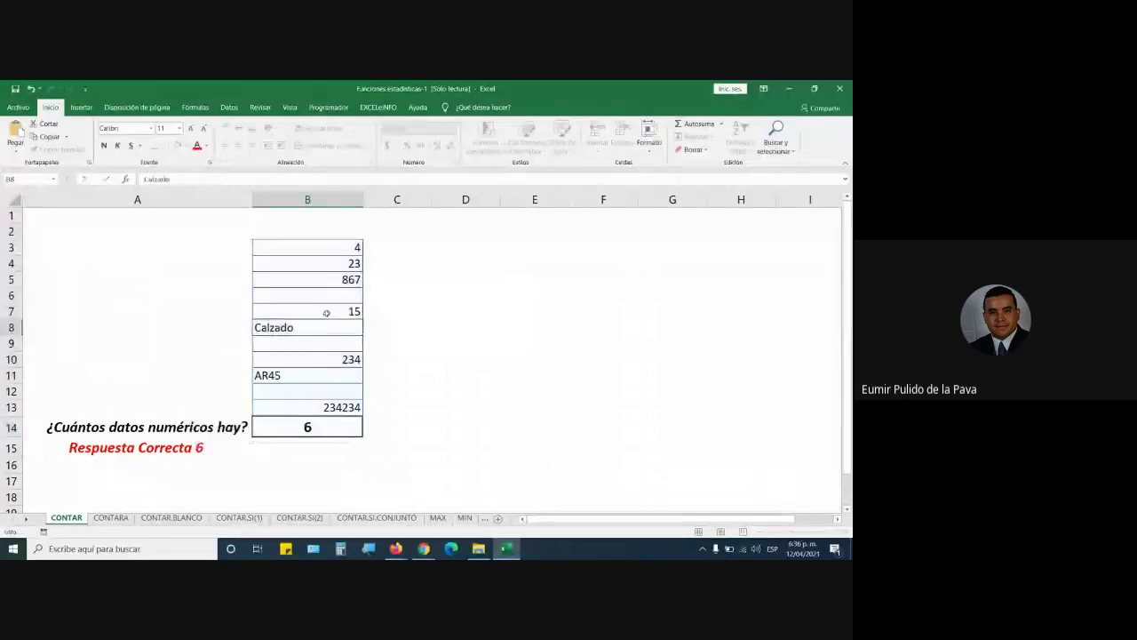
{"action": "key", "text": "ctrl+Return"}
{"action": "double_click", "coordinate": [327, 312]}
{"action": "type", "text": ",69"}
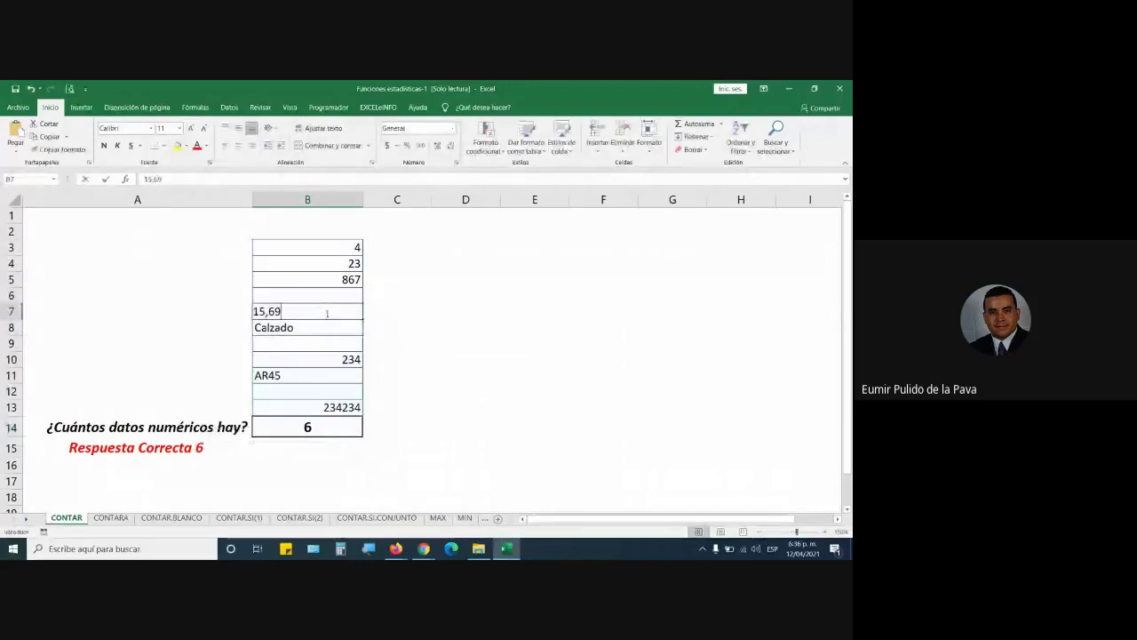
{"action": "key", "text": "Return"}
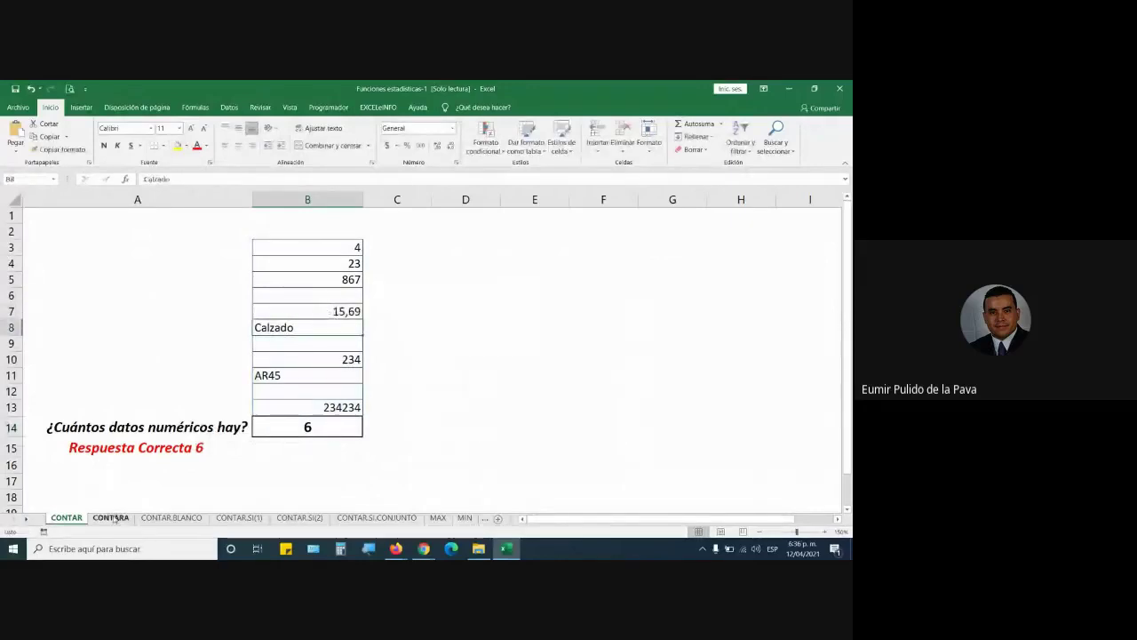
{"action": "left_click", "coordinate": [110, 517]}
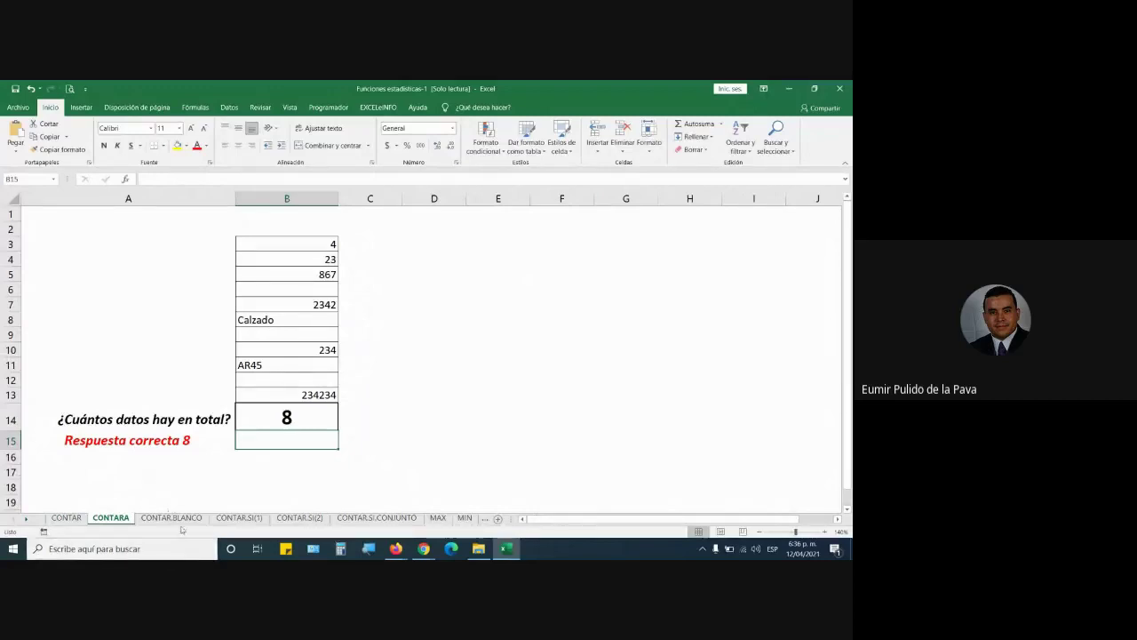
{"action": "left_click", "coordinate": [173, 518]}
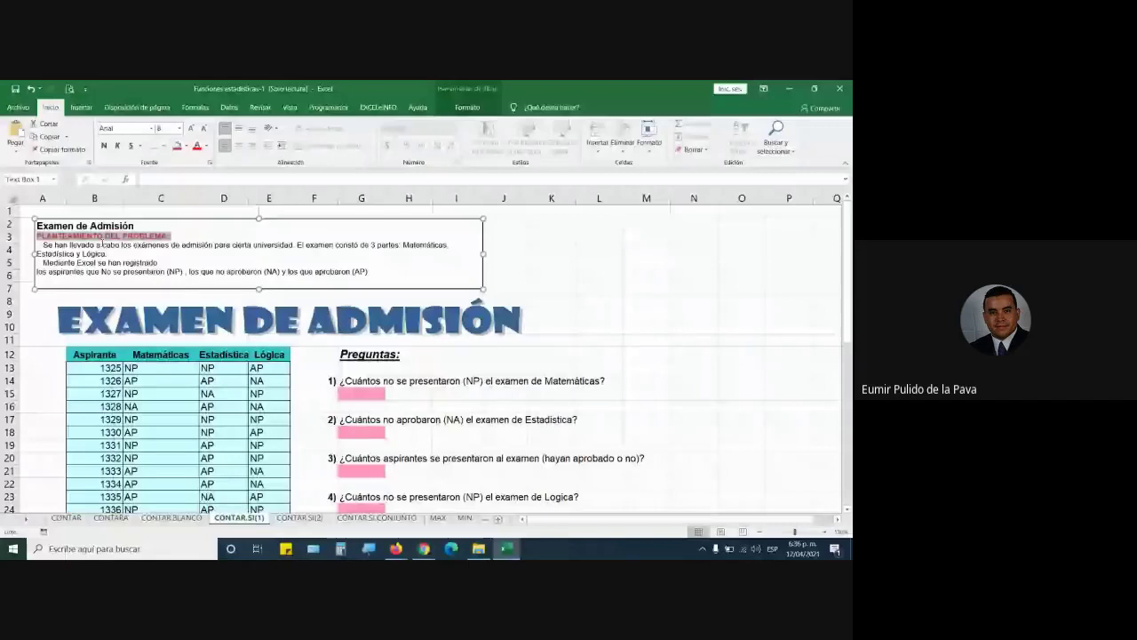
Highlight the problem statement's opening sentence, exam subjects and NP/NA categories
{"action": "left_click_drag", "start_coordinate": [43, 244], "coordinate": [338, 244]}
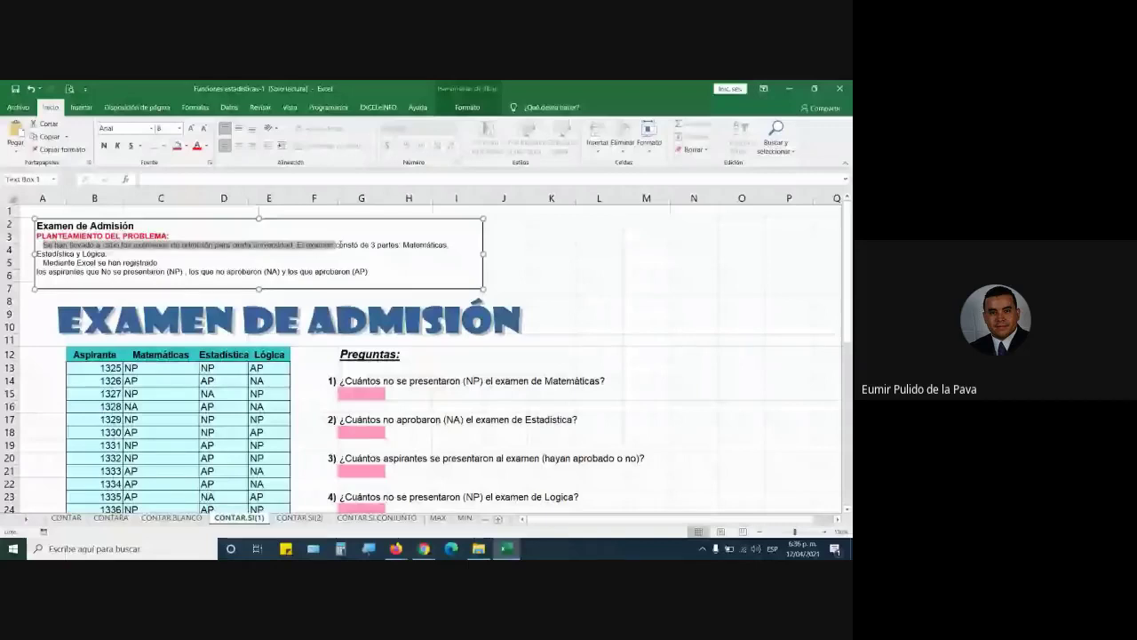
{"action": "mouse_move", "coordinate": [338, 244]}
{"action": "left_mouse_down"}
{"action": "mouse_move", "coordinate": [95, 262]}
{"action": "mouse_move", "coordinate": [158, 263]}
{"action": "left_mouse_up"}
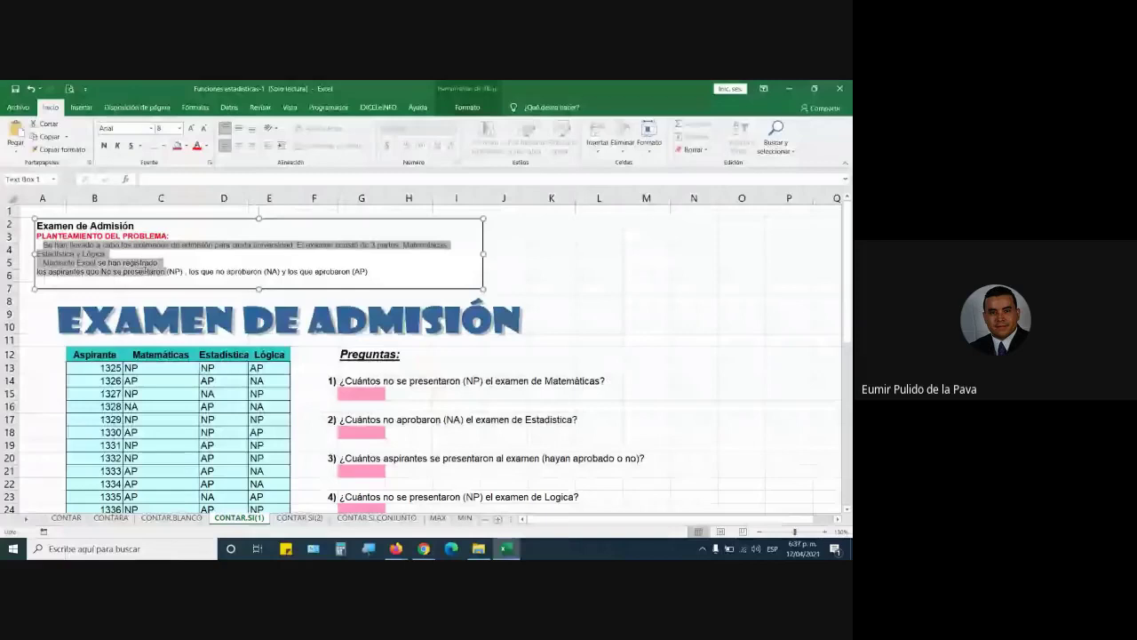
{"action": "left_click_drag", "start_coordinate": [143, 268], "coordinate": [378, 273]}
{"action": "type", "text": "="}
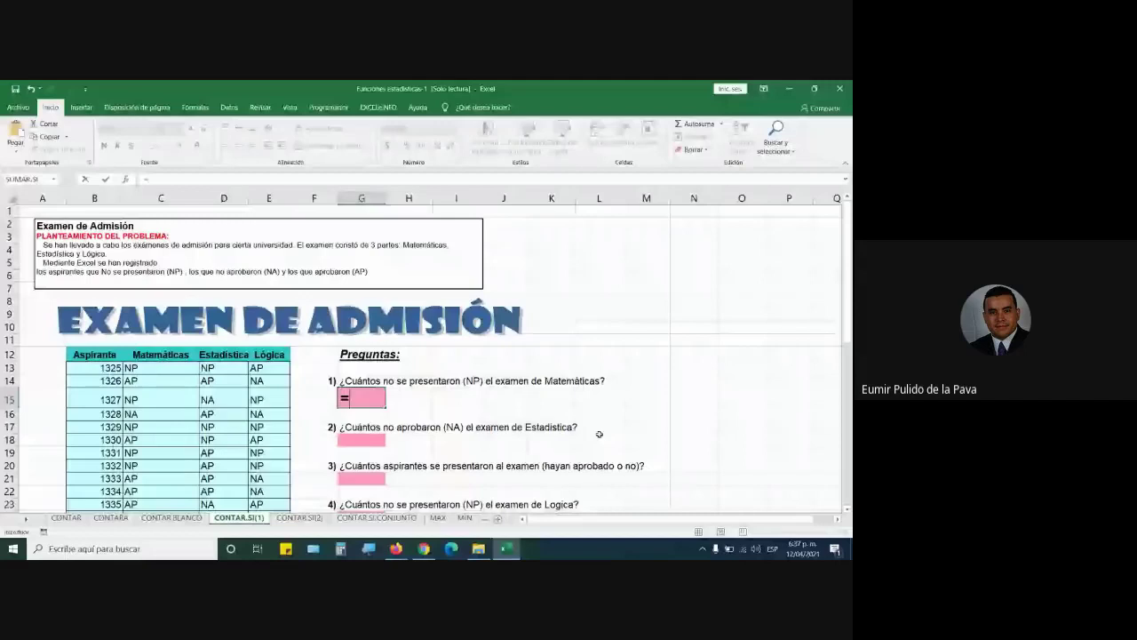
Type CONTAR in question 1's answer cell and pick CONTAR.SI from the suggestions
{"action": "type", "text": "C"}
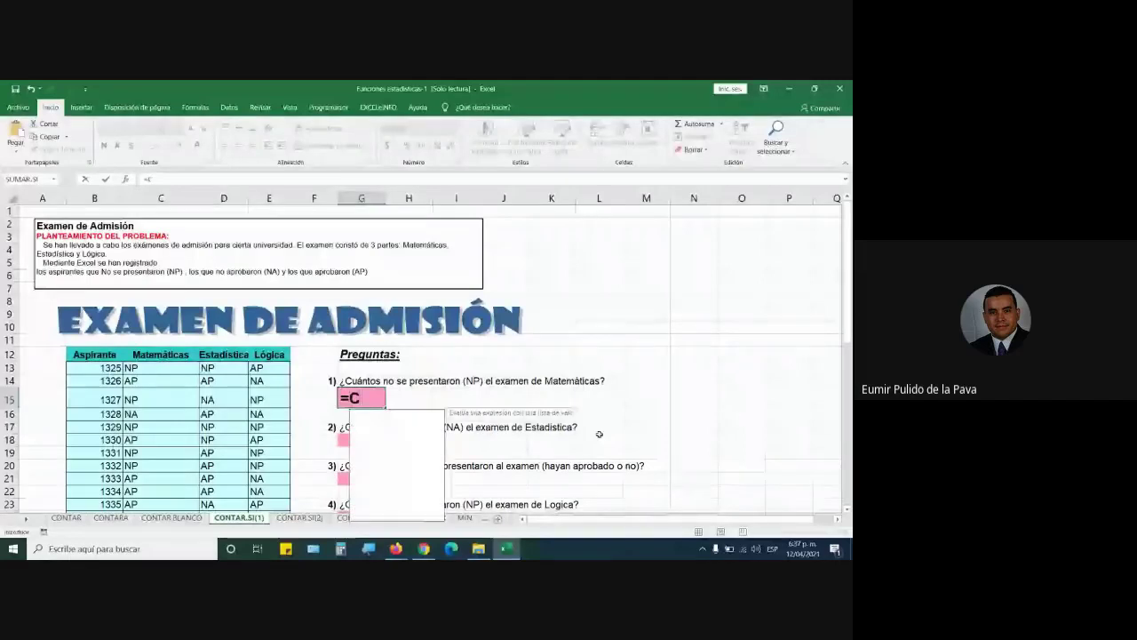
{"action": "type", "text": "ONTAR"}
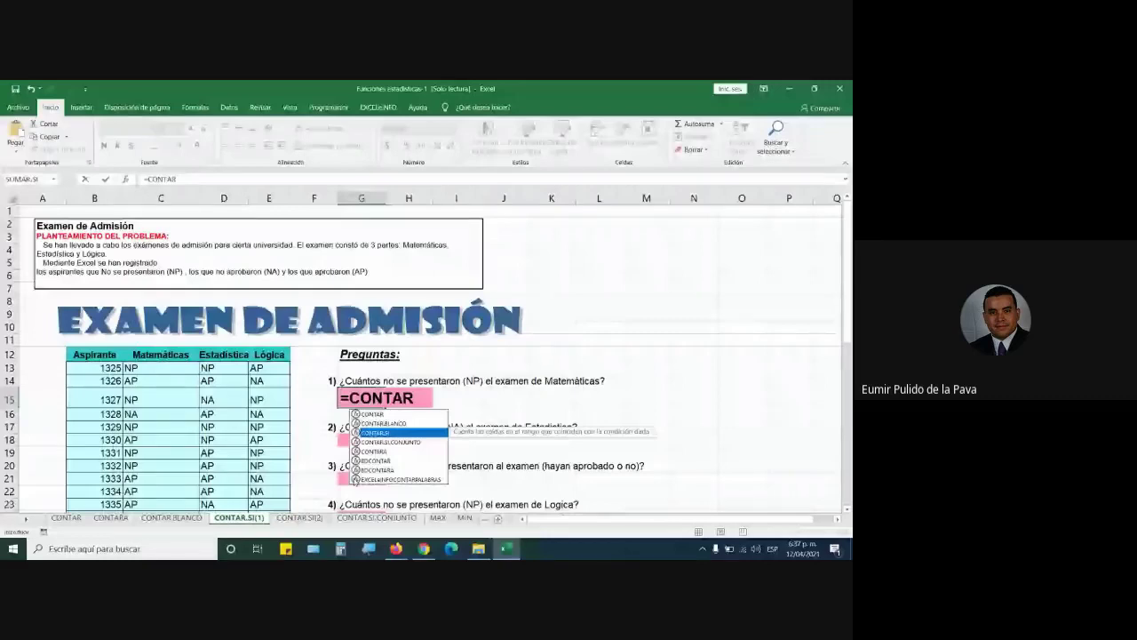
{"action": "key", "text": "super+plus"}
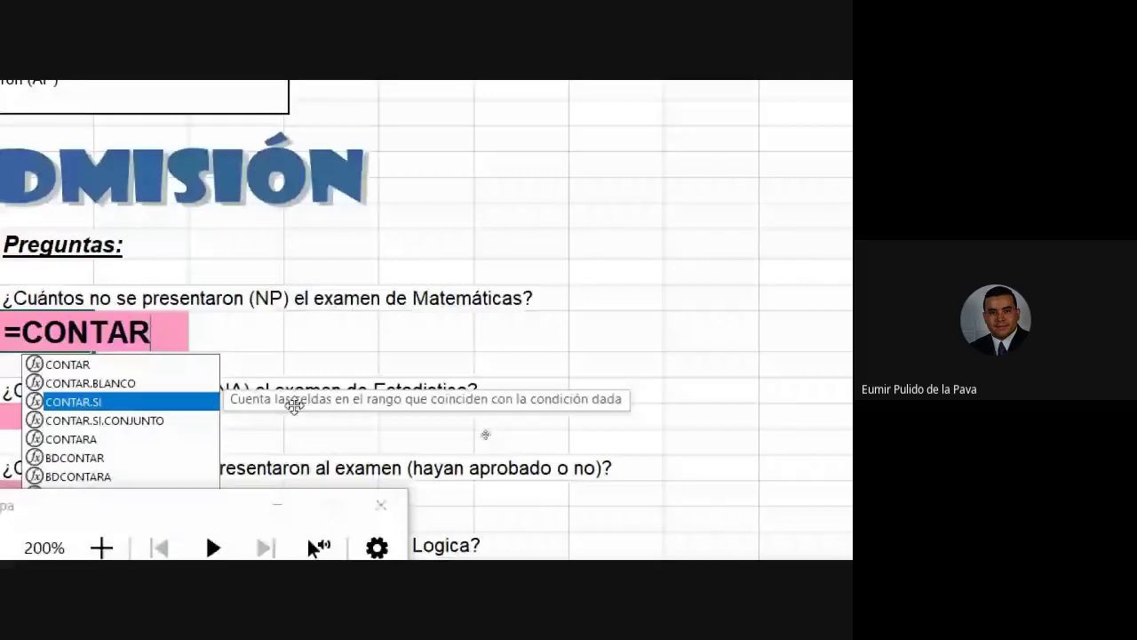
{"action": "key", "text": "Tab"}
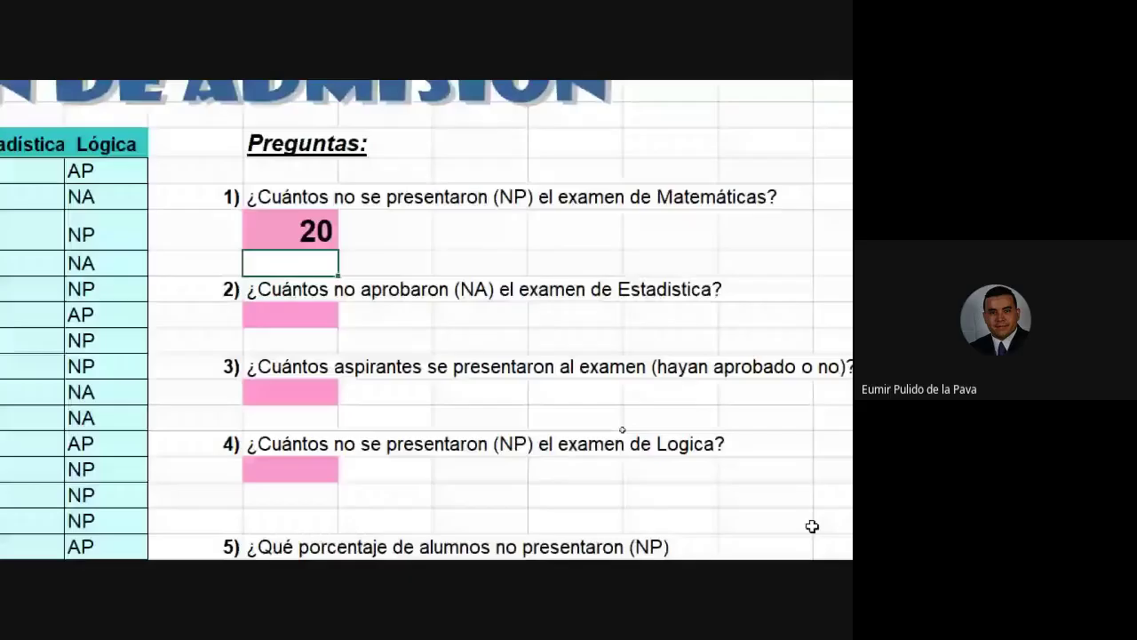
{"action": "scroll", "coordinate": [812, 526], "scroll_direction": "down", "scroll_amount": 2}
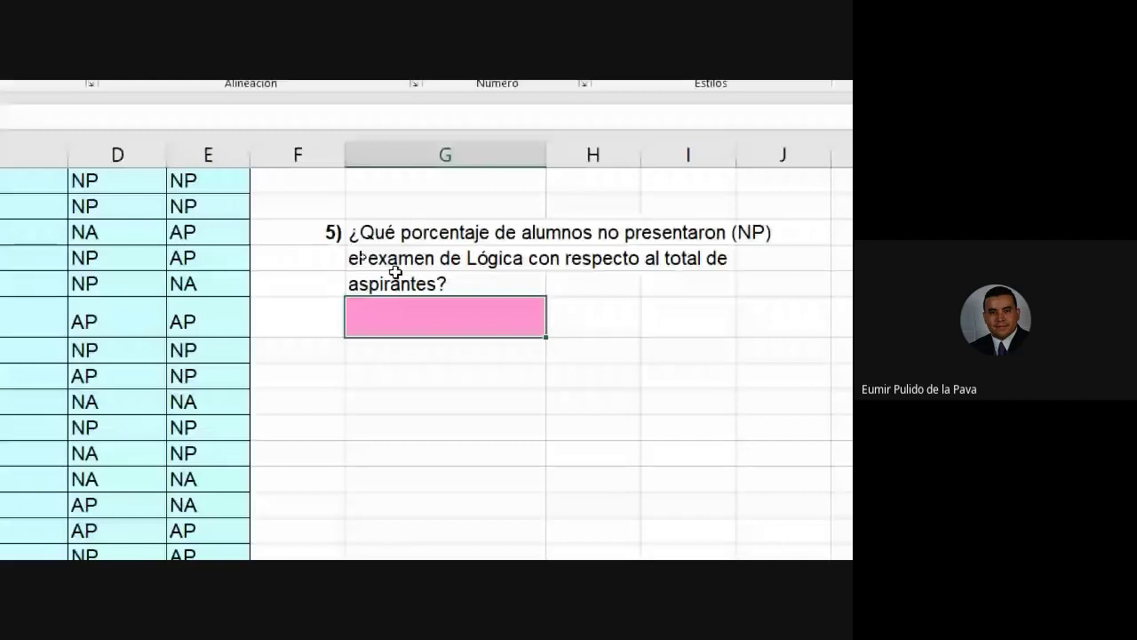
Scroll up the CONTAR.SI(1) sheet toward question 5's area
{"action": "scroll", "coordinate": [136, 328], "scroll_direction": "up", "scroll_amount": 10}
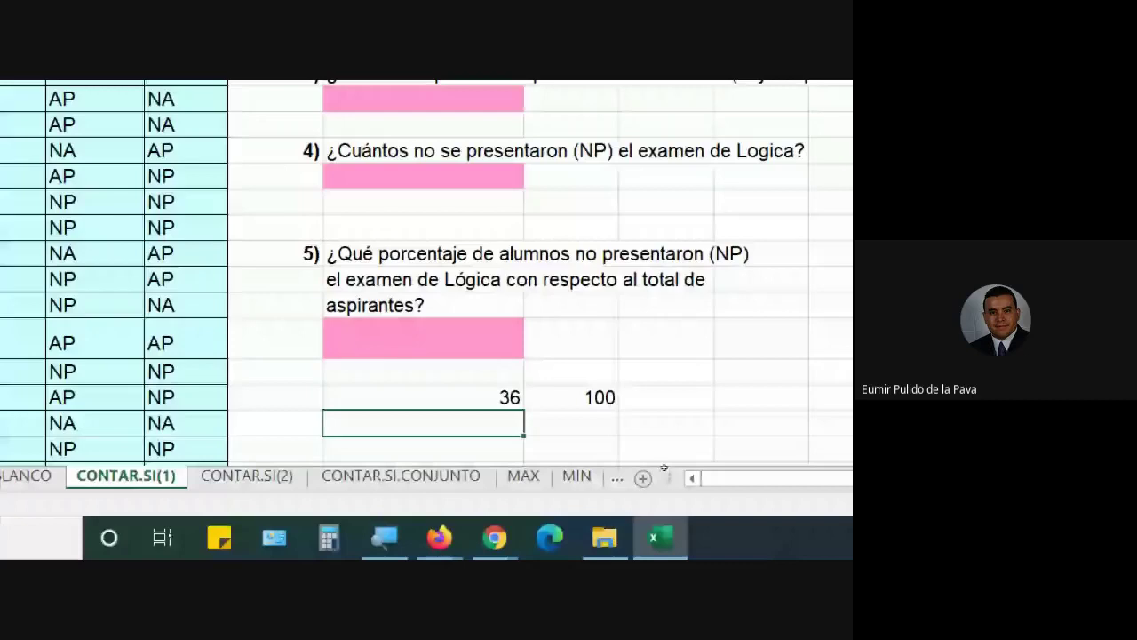
Start a =contar formula in question 4's answer cell and go back to the cell showing 14
{"action": "left_click", "coordinate": [522, 174]}
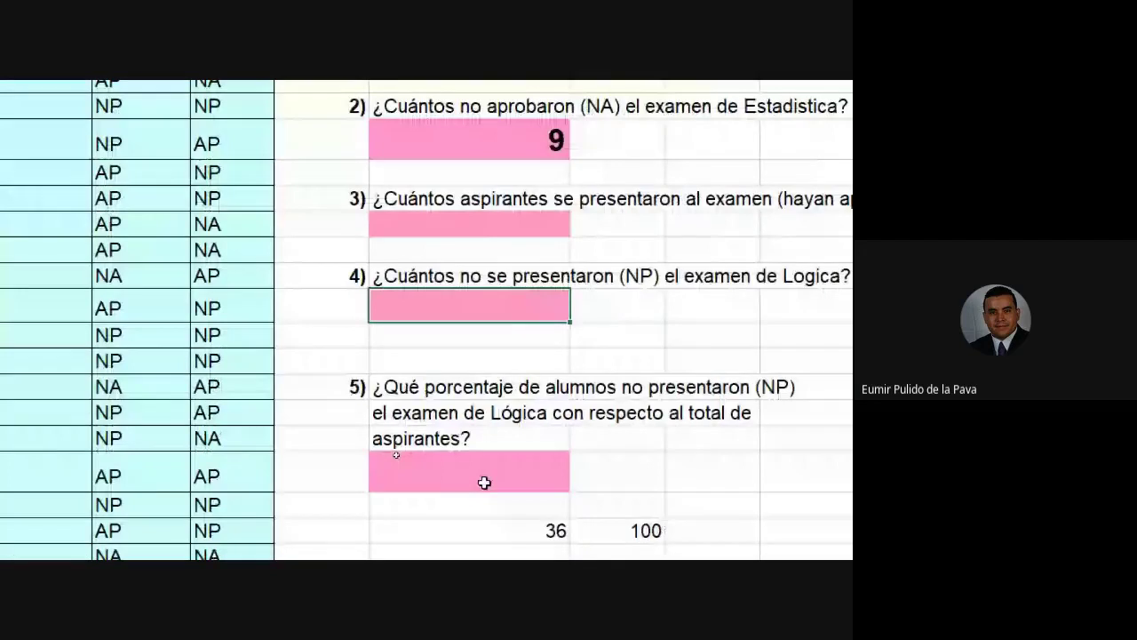
{"action": "type", "text": "=contar"}
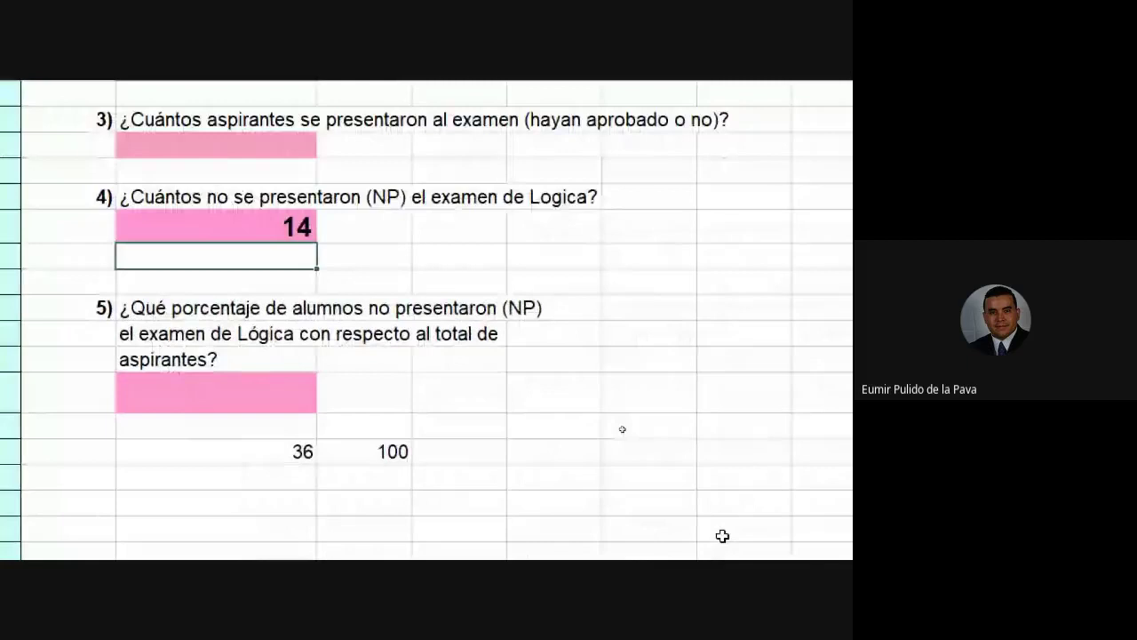
{"action": "left_click", "coordinate": [309, 234]}
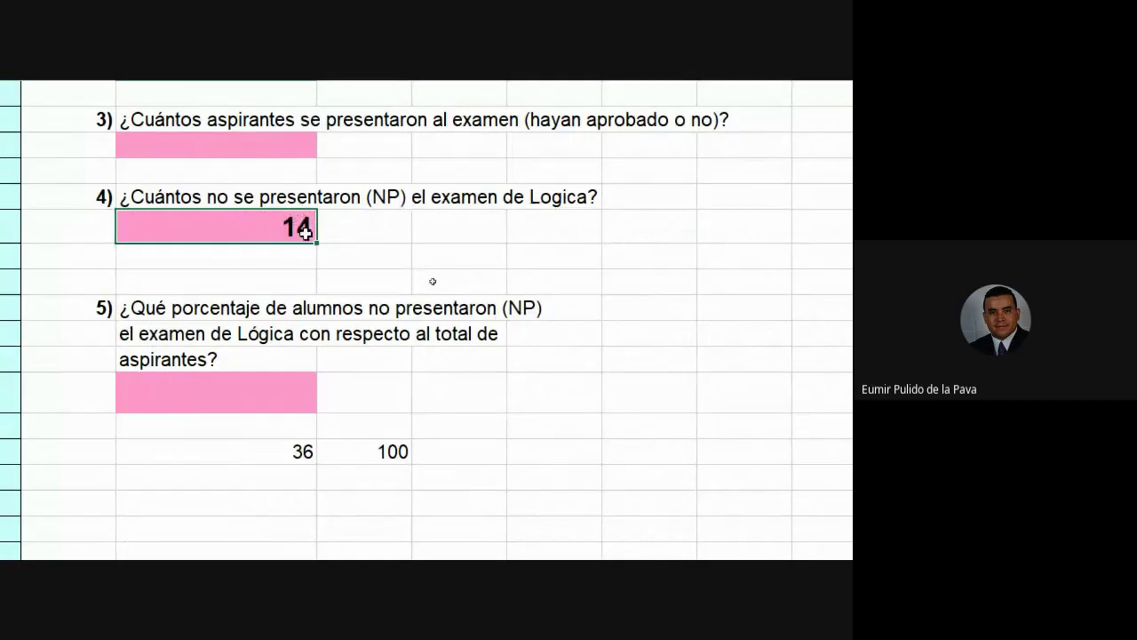
Enter 14 and X in a new row below the 36 and 100 helper values
{"action": "left_click", "coordinate": [296, 275]}
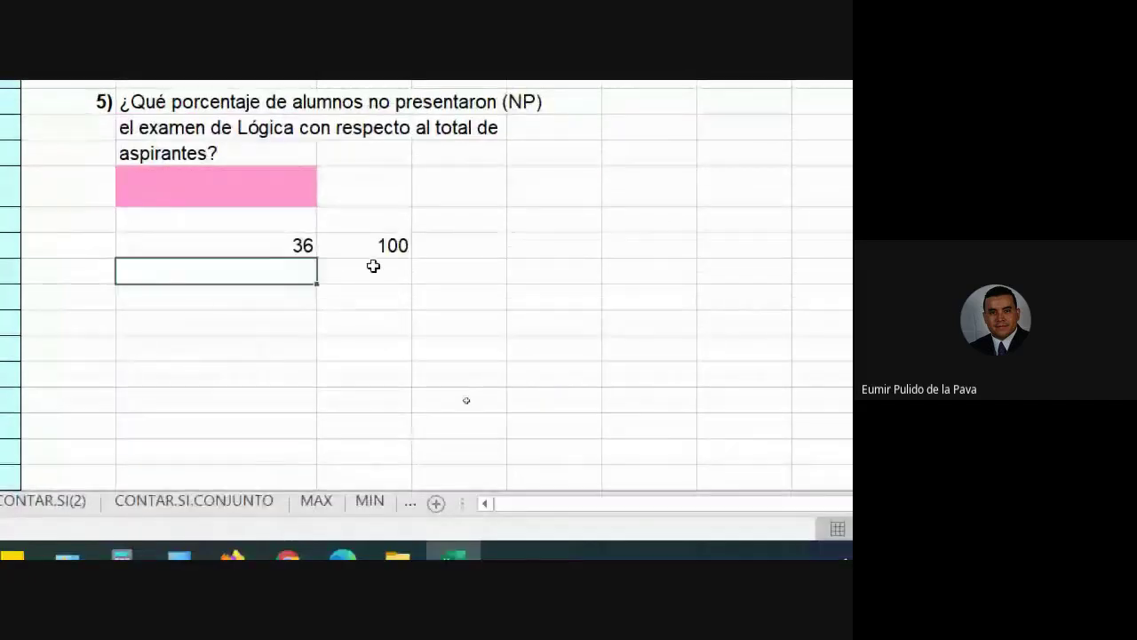
{"action": "type", "text": "14"}
{"action": "key", "text": "Tab"}
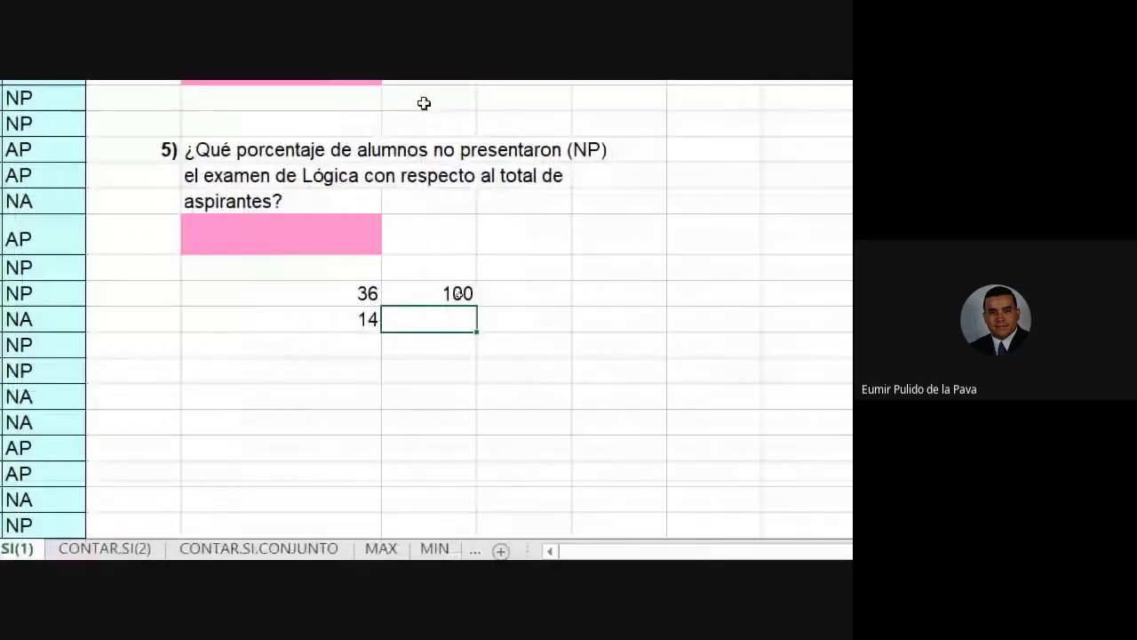
{"action": "type", "text": "x"}
{"action": "key", "text": "BackSpace"}
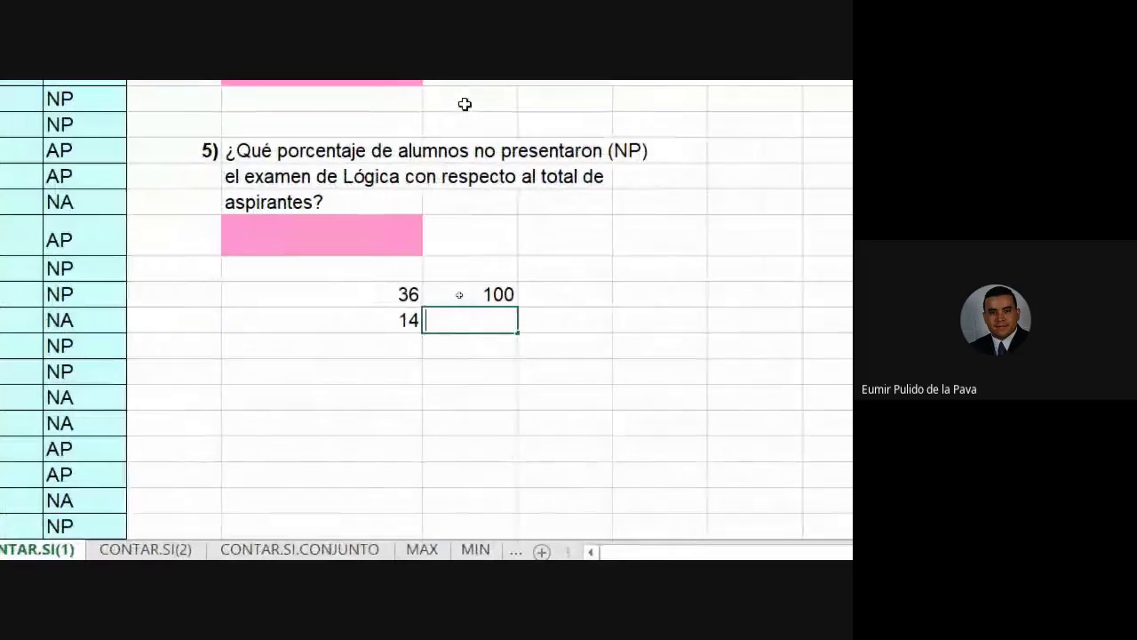
{"action": "type", "text": "X"}
{"action": "key", "text": "Return"}
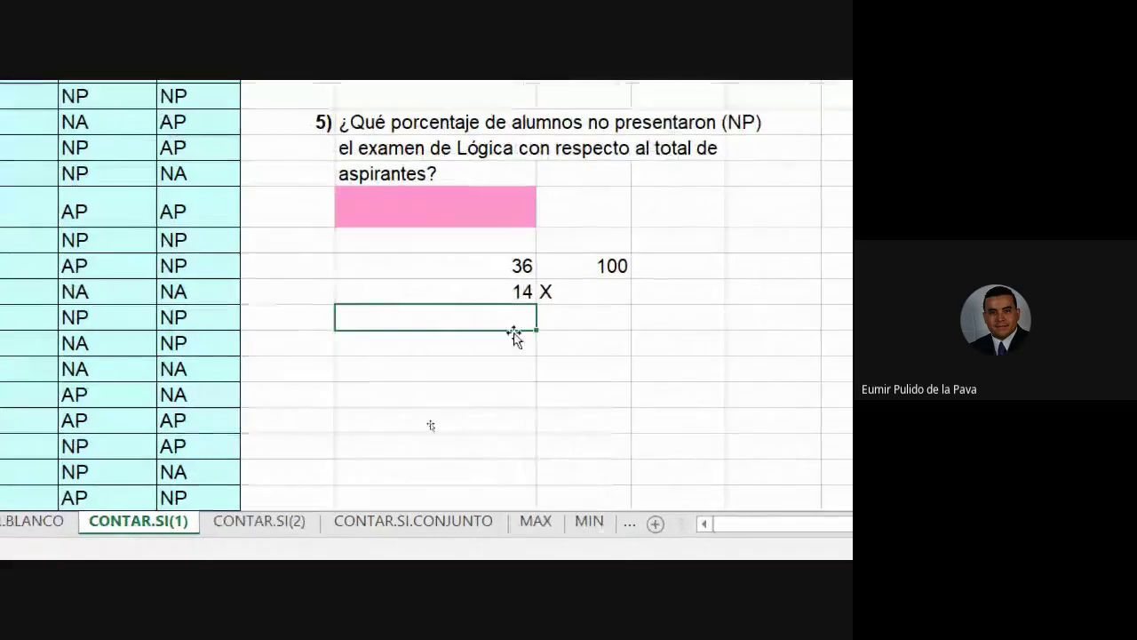
Enter =14*100%/36 in question 5's pink answer cell, based on the 36, 100, 14, X proportion
{"action": "left_click_drag", "start_coordinate": [276, 364], "coordinate": [356, 391]}
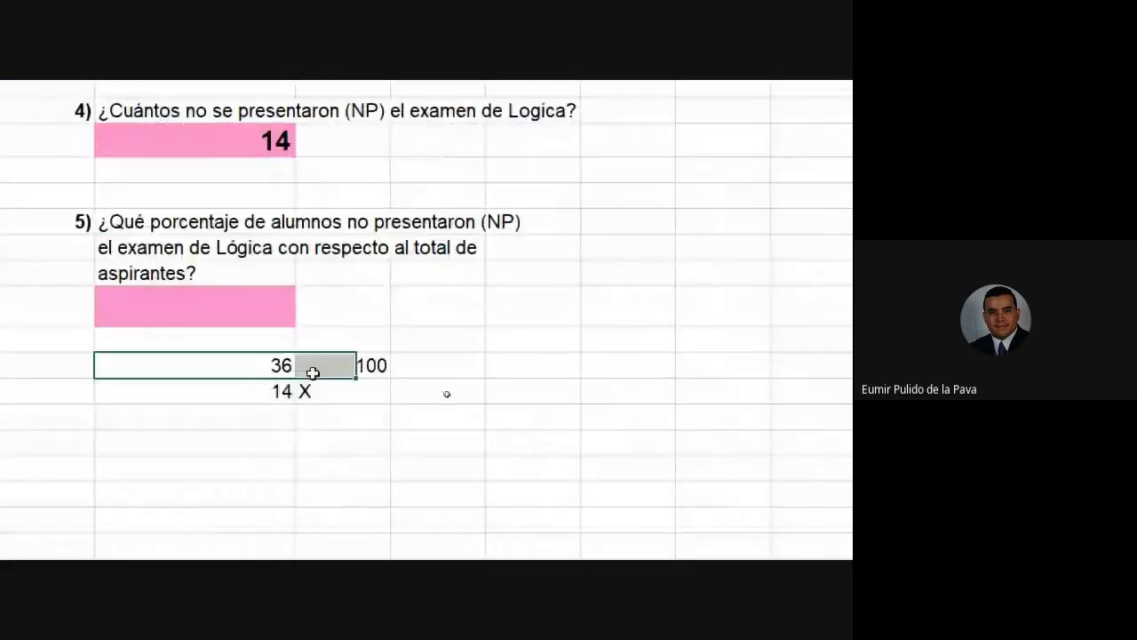
{"action": "left_click", "coordinate": [230, 313]}
{"action": "type", "text": "="}
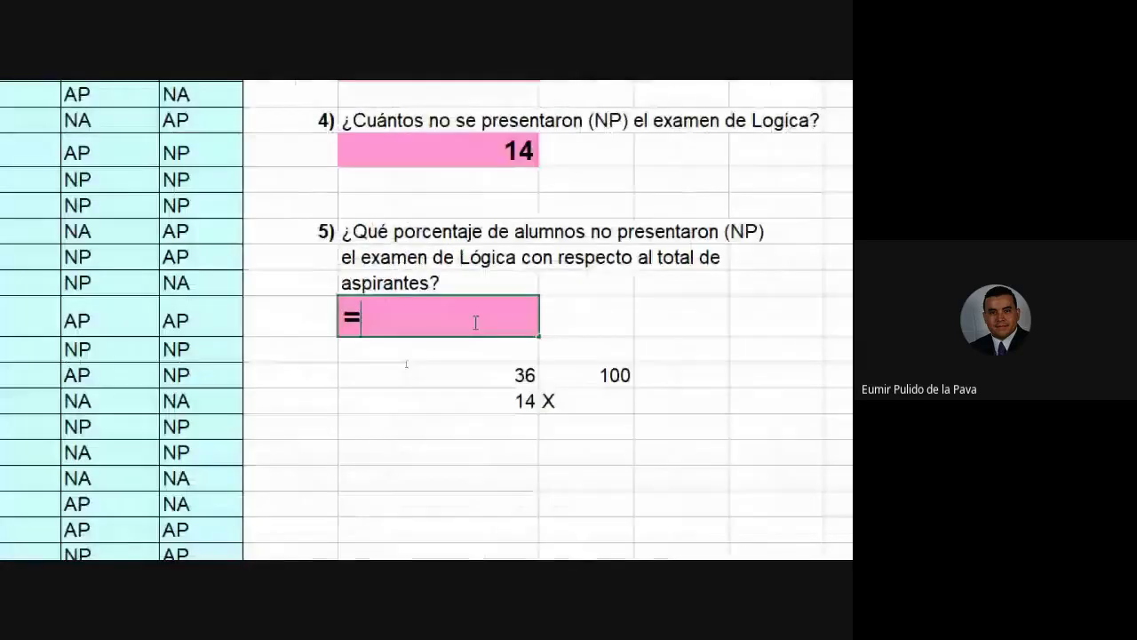
{"action": "type", "text": "14"}
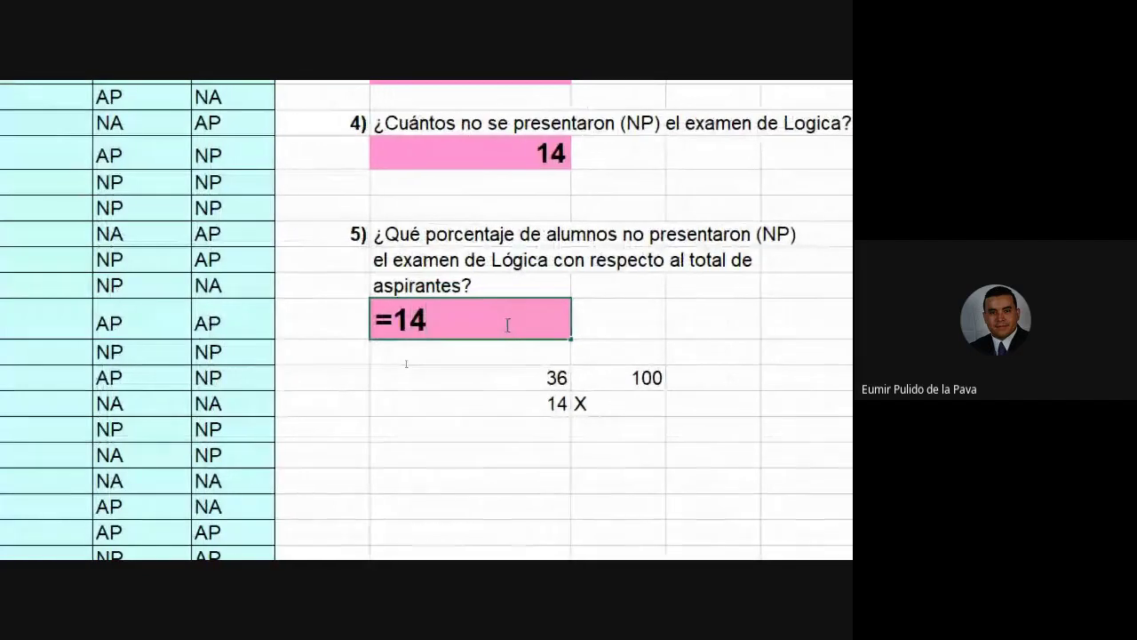
{"action": "type", "text": "*100"}
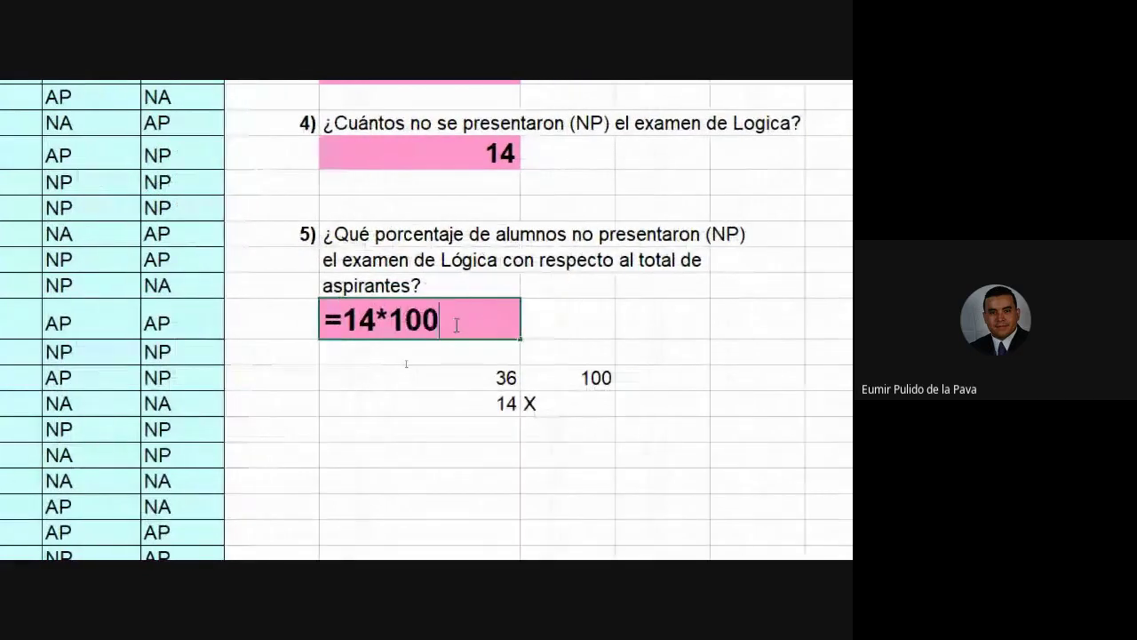
{"action": "type", "text": "%/"}
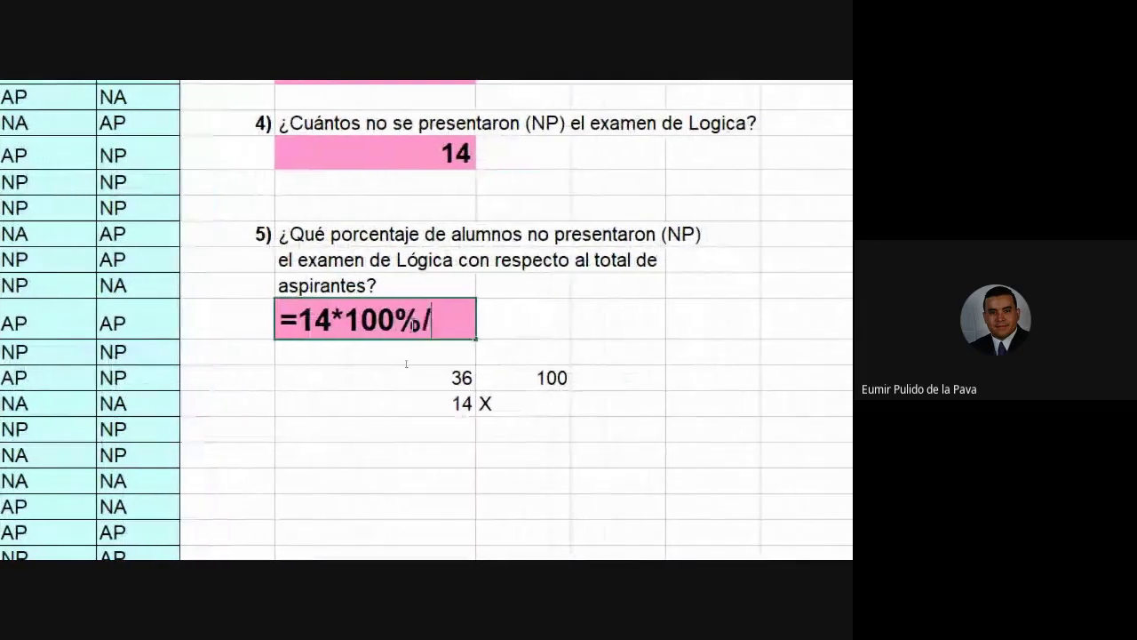
{"action": "type", "text": "36"}
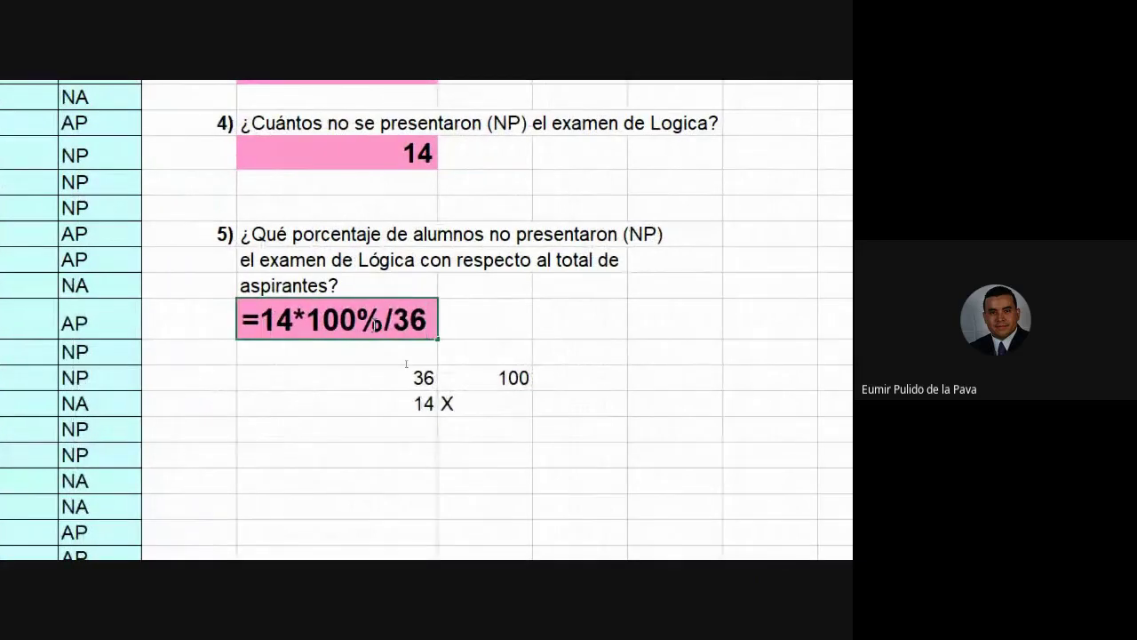
{"action": "key", "text": "Return"}
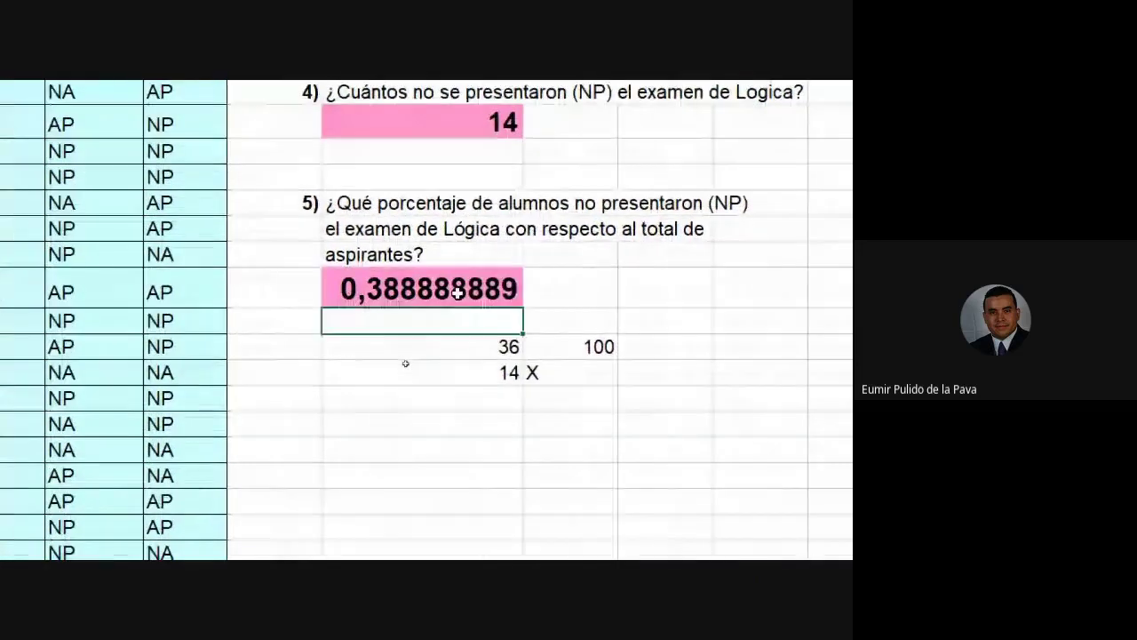
Format the 0,388888889 answer as a percentage so it shows 39%
{"action": "left_click", "coordinate": [458, 293]}
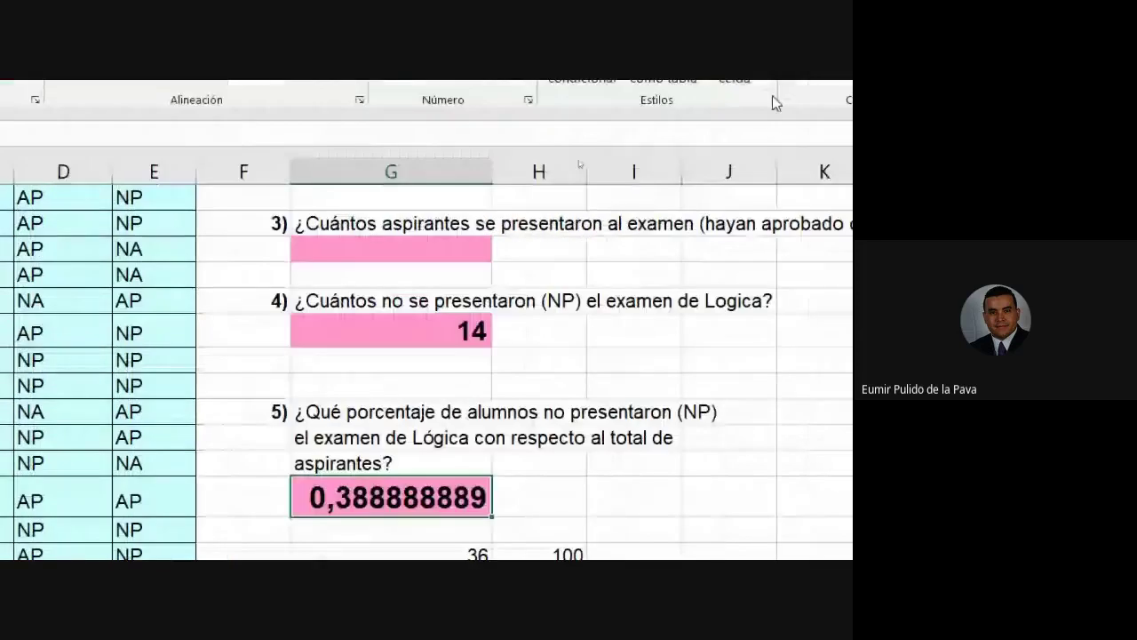
{"action": "left_click", "coordinate": [429, 138]}
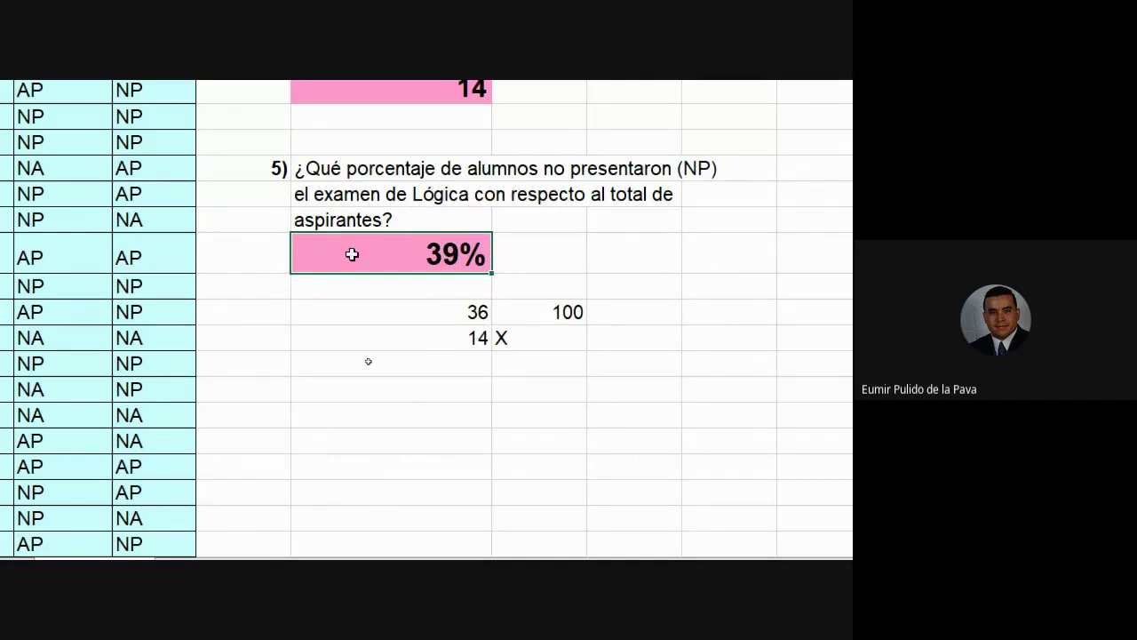
Review question 5's =14*100%/36 formula, pointing out the 14 and 100, and recommit it
{"action": "double_click", "coordinate": [391, 249]}
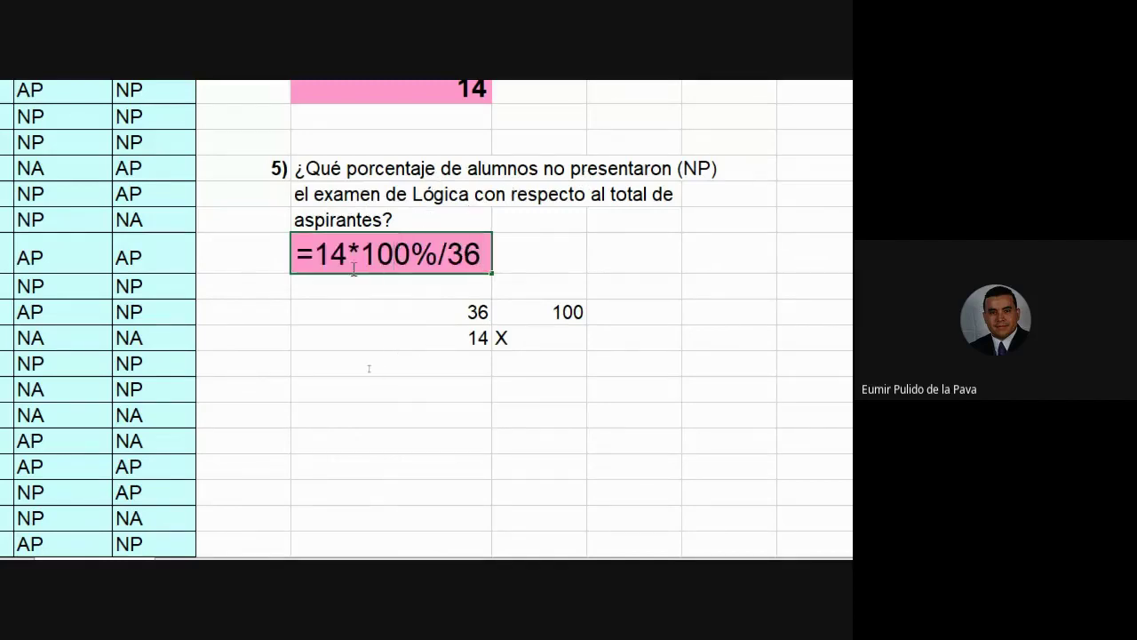
{"action": "left_click_drag", "start_coordinate": [315, 258], "coordinate": [353, 260]}
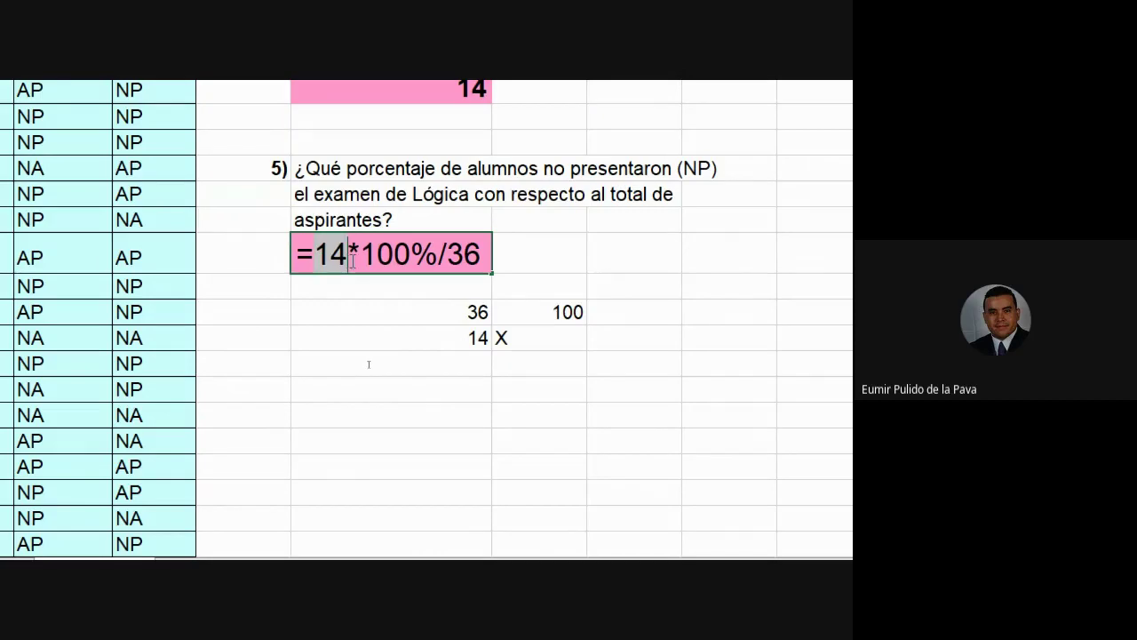
{"action": "scroll", "coordinate": [468, 115], "scroll_direction": "up", "scroll_amount": 1}
{"action": "scroll", "coordinate": [434, 180], "scroll_direction": "up", "scroll_amount": 2}
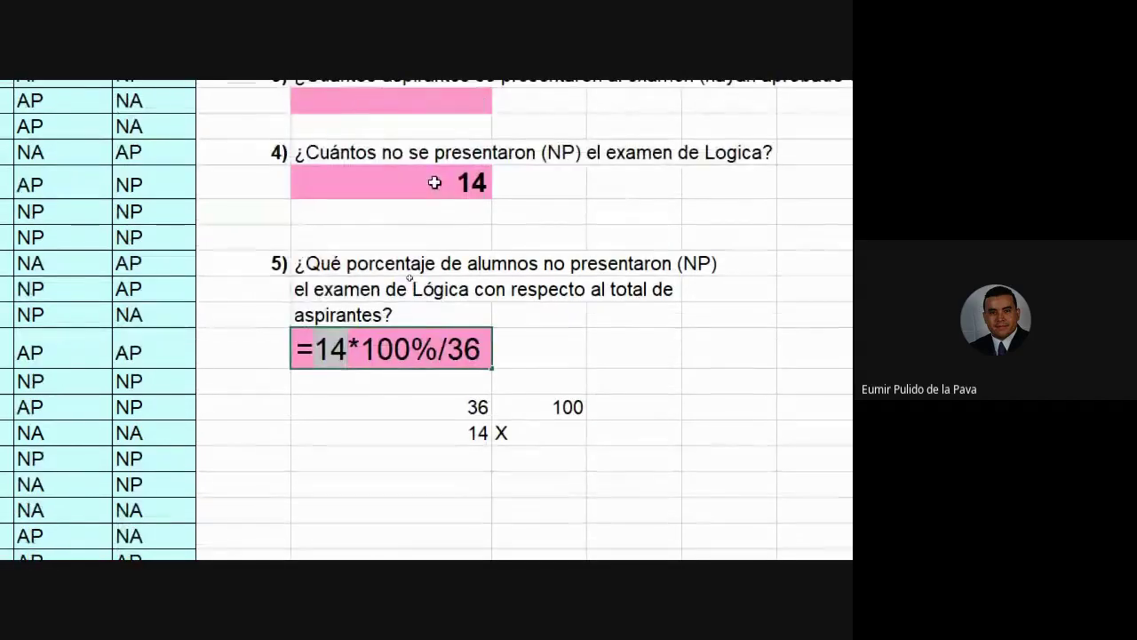
{"action": "left_click_drag", "start_coordinate": [360, 349], "coordinate": [491, 355]}
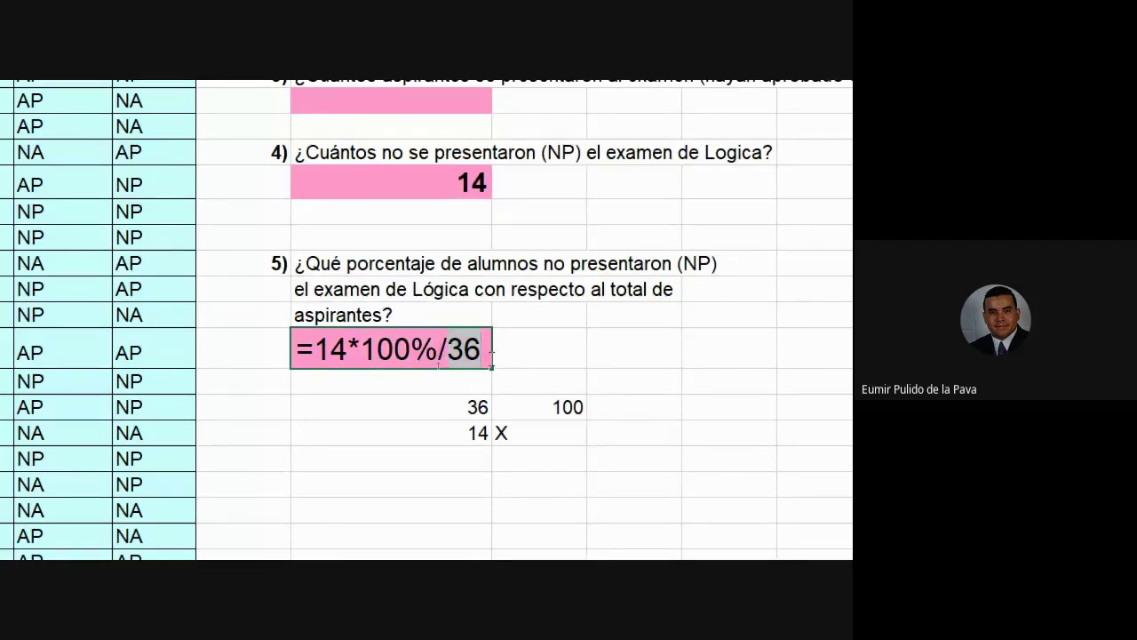
{"action": "key", "text": "Return"}
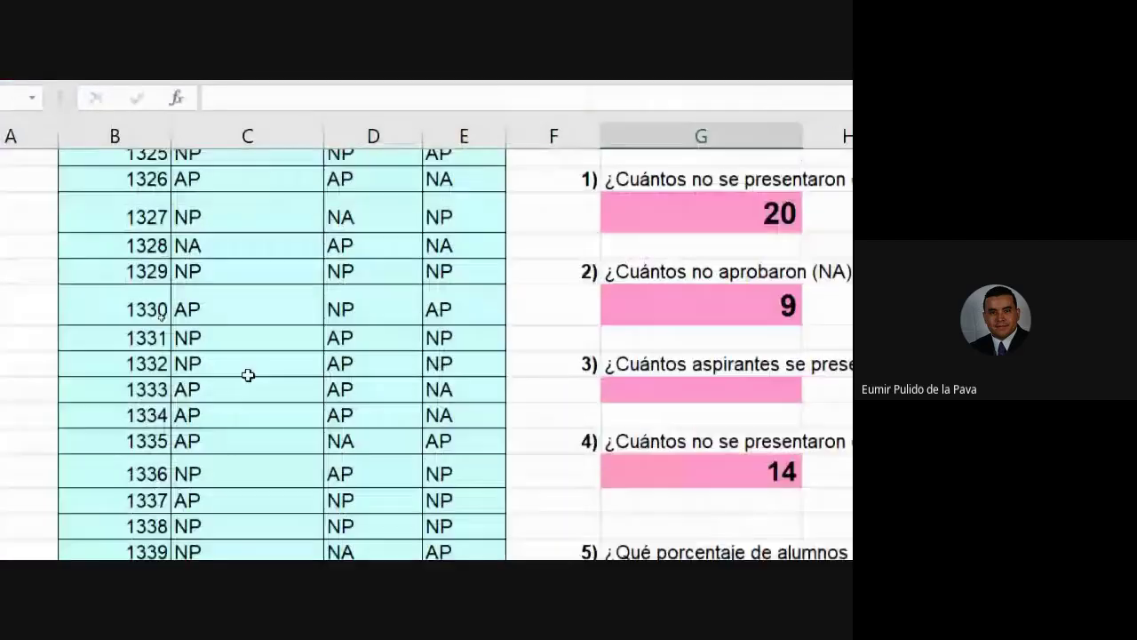
Change applicant 1327's Lógica result from NP to AP
{"action": "scroll", "coordinate": [444, 373], "scroll_direction": "up", "scroll_amount": 2}
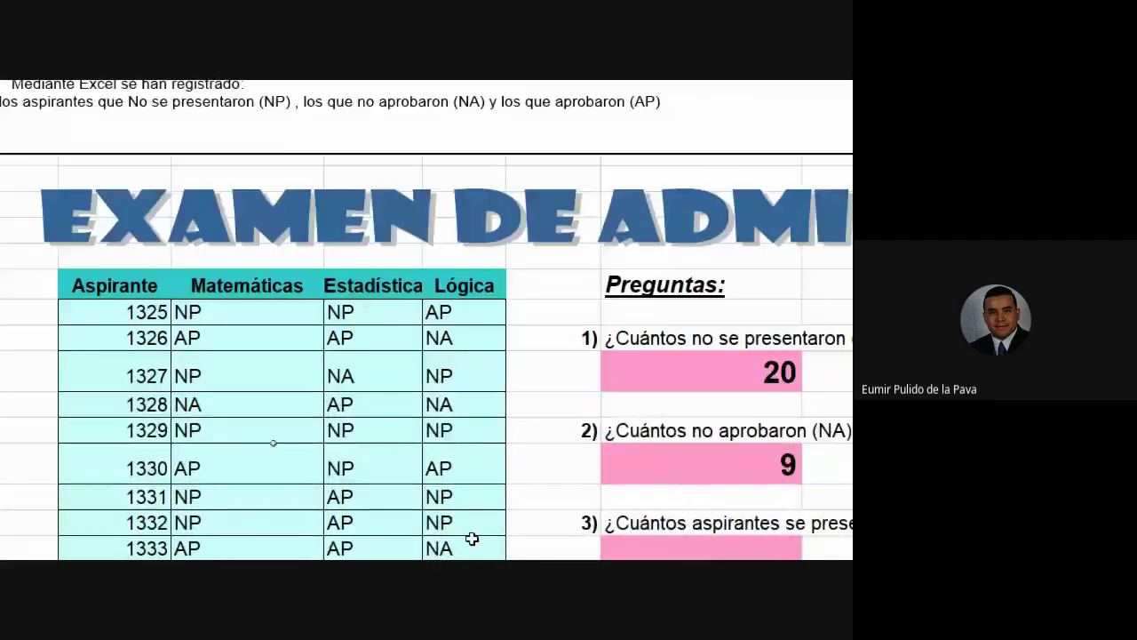
{"action": "scroll", "coordinate": [472, 539], "scroll_direction": "down", "scroll_amount": 1}
{"action": "left_click", "coordinate": [78, 324]}
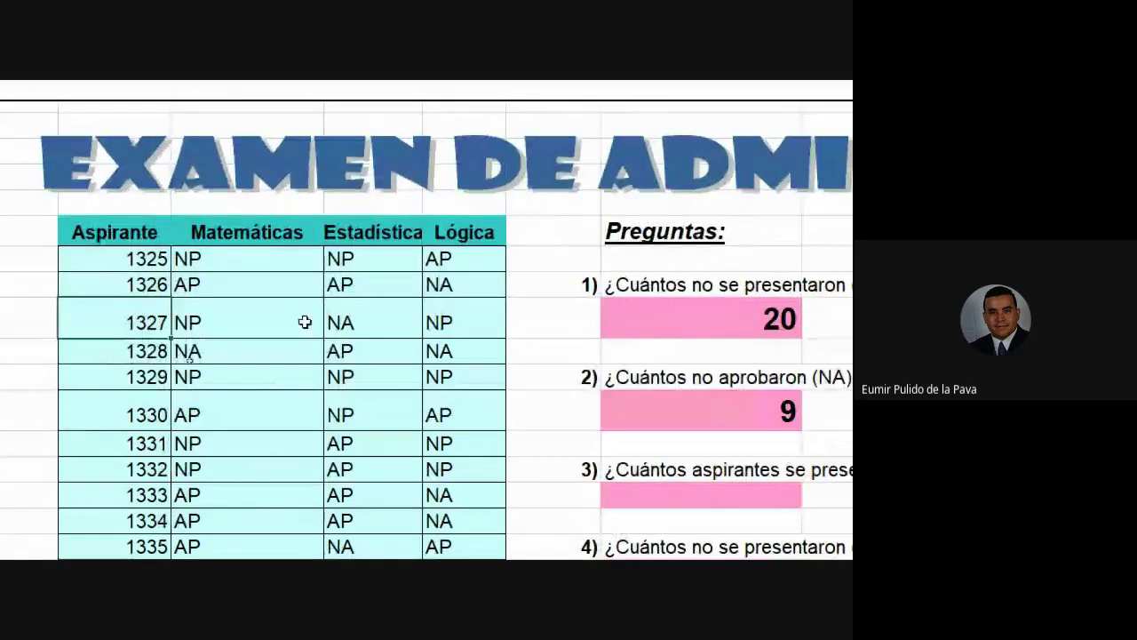
{"action": "left_click", "coordinate": [462, 321]}
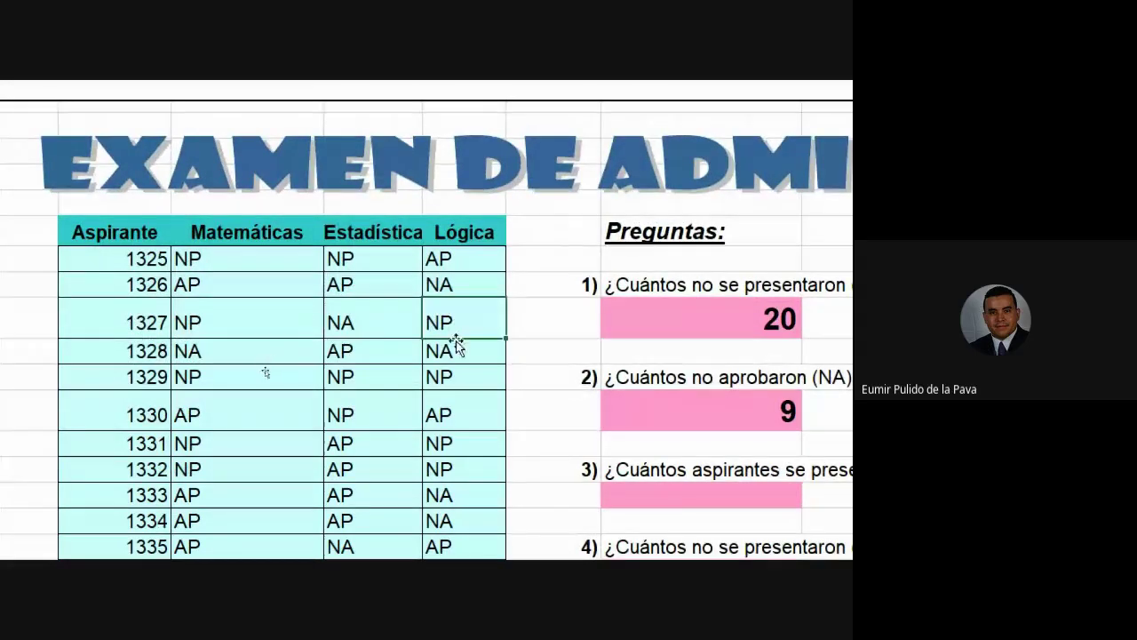
{"action": "type", "text": "AP"}
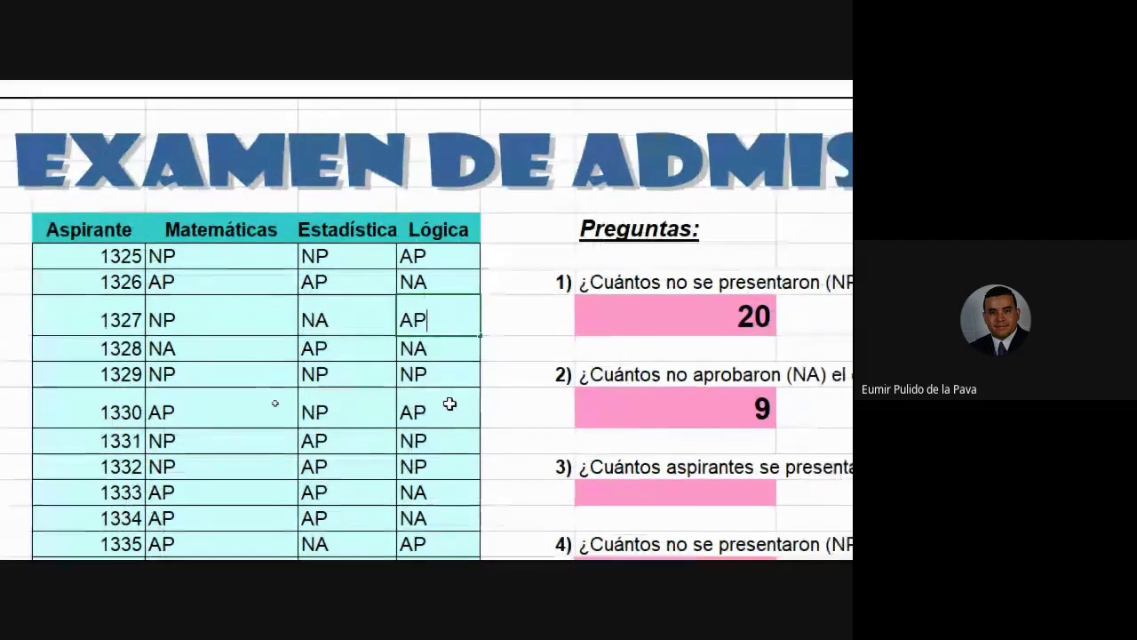
{"action": "key", "text": "Return"}
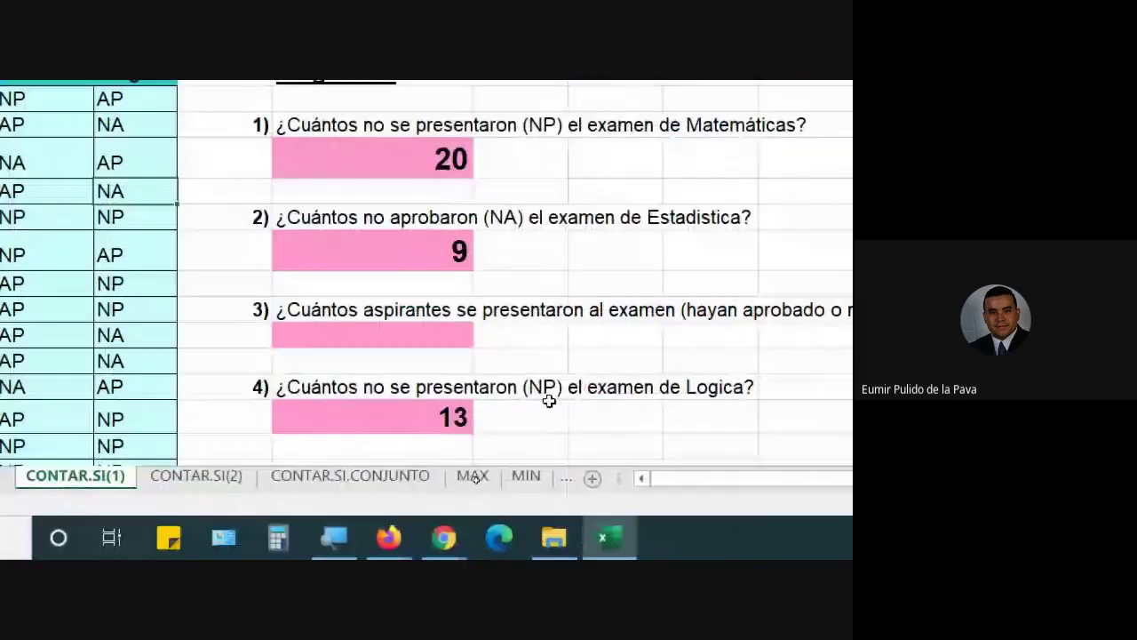
Inspect question 4's CONTAR.SI formula showing 13, leaving it unchanged
{"action": "scroll", "coordinate": [450, 408], "scroll_direction": "down", "scroll_amount": 1}
{"action": "left_click", "coordinate": [439, 341]}
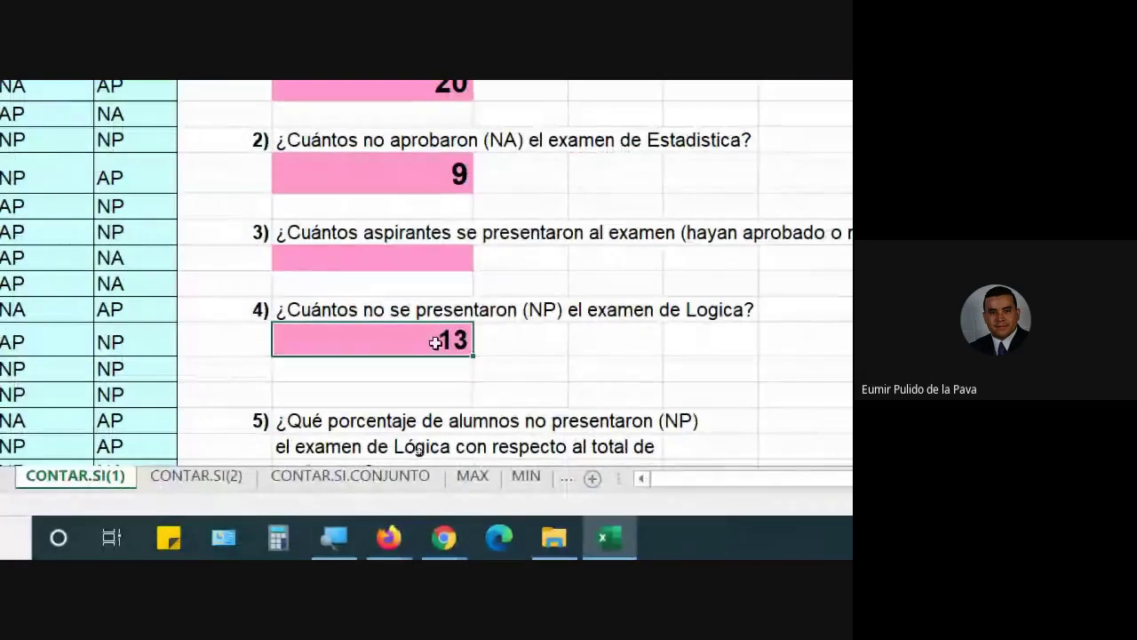
{"action": "double_click", "coordinate": [436, 342]}
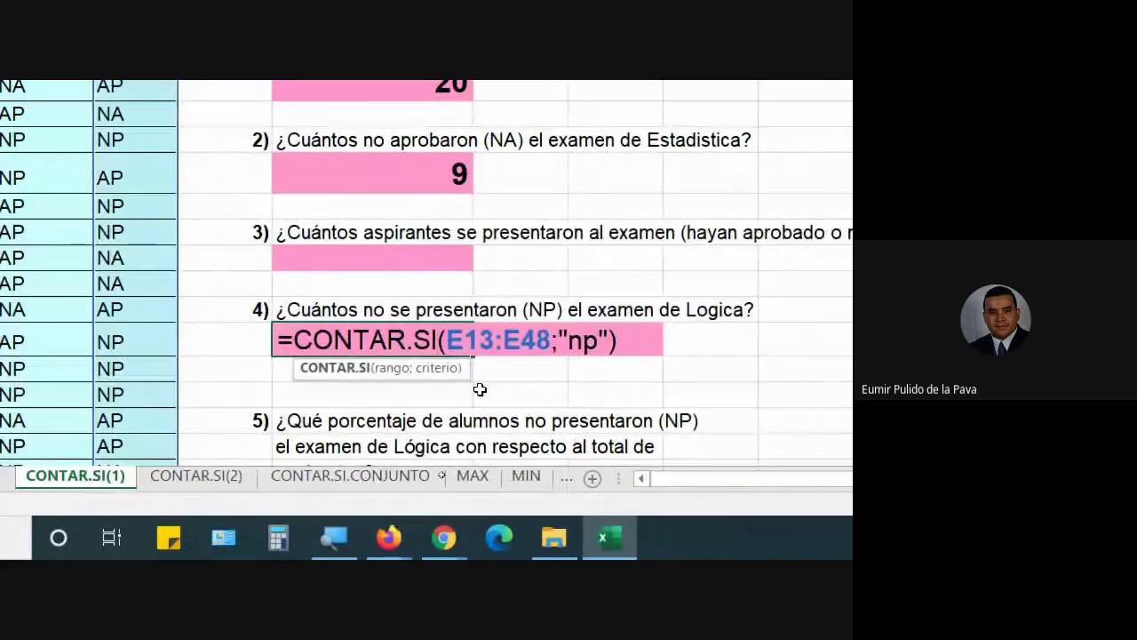
{"action": "key", "text": "Return"}
Change 14 to 13 in question 5's formula, making it =13*100%/36
{"action": "scroll", "coordinate": [497, 373], "scroll_direction": "down", "scroll_amount": 2}
{"action": "left_click", "coordinate": [454, 347]}
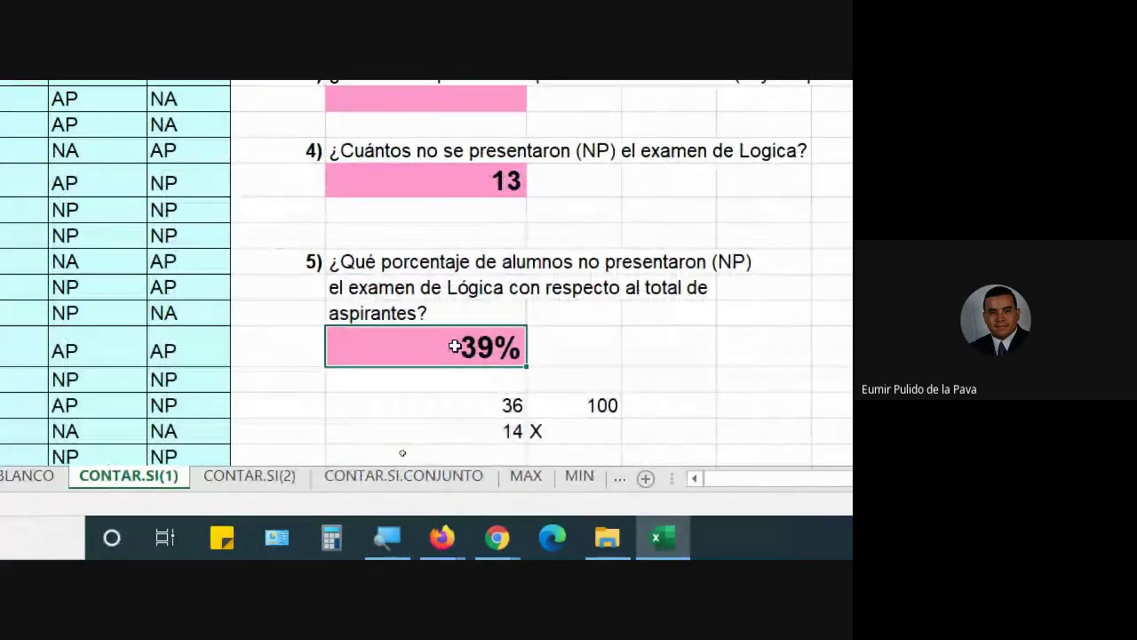
{"action": "double_click", "coordinate": [454, 340]}
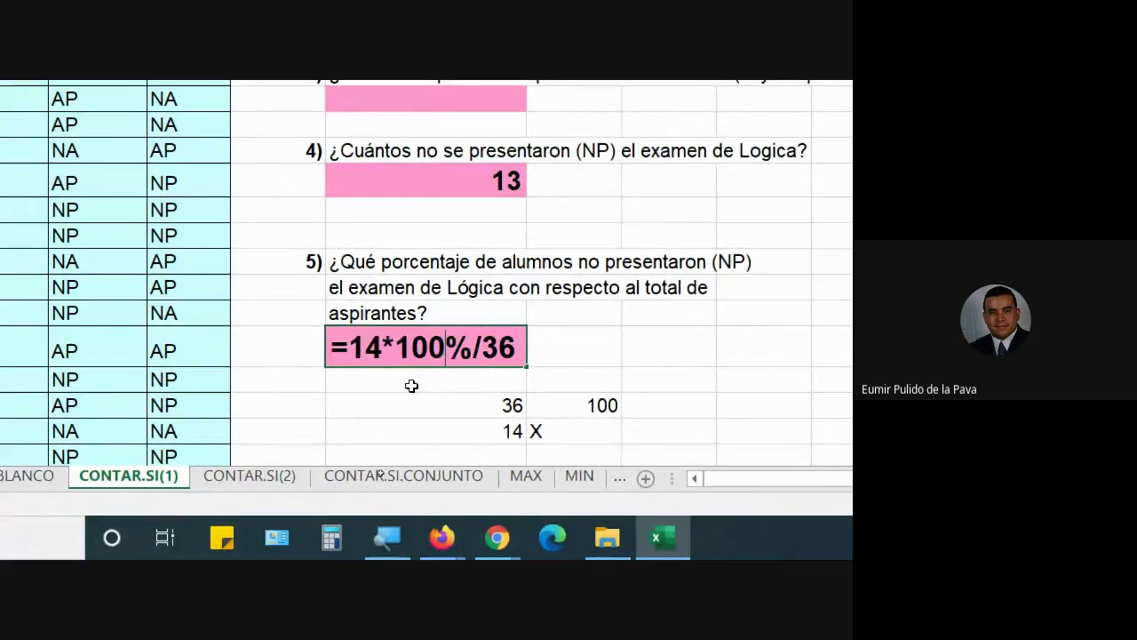
{"action": "left_click", "coordinate": [382, 348]}
{"action": "key", "text": "BackSpace"}
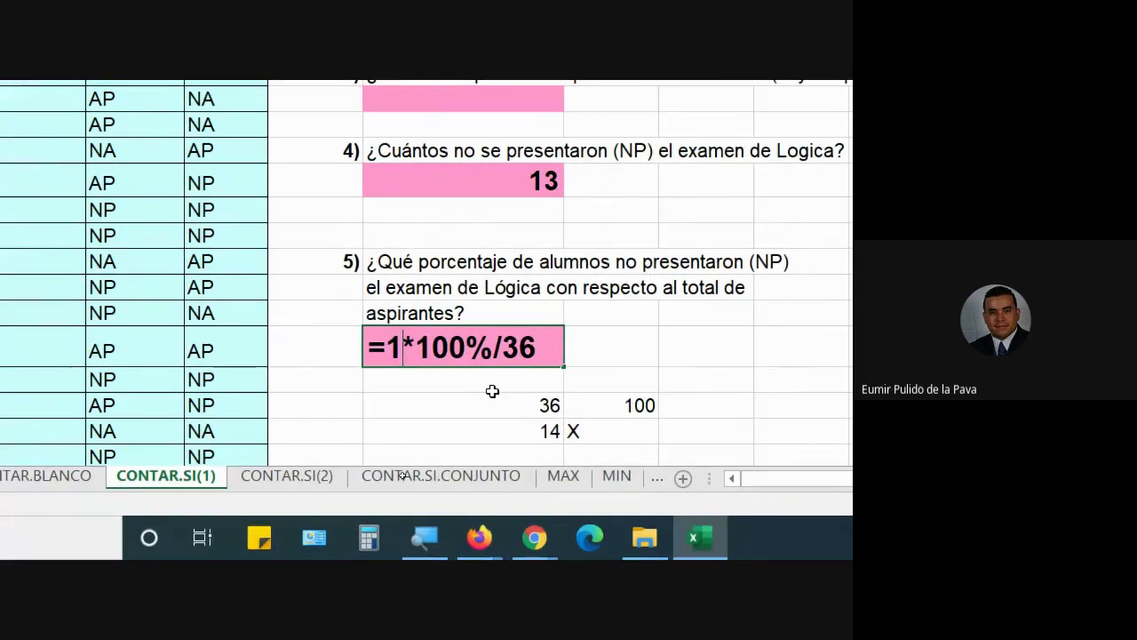
{"action": "type", "text": "3"}
{"action": "key", "text": "Return"}
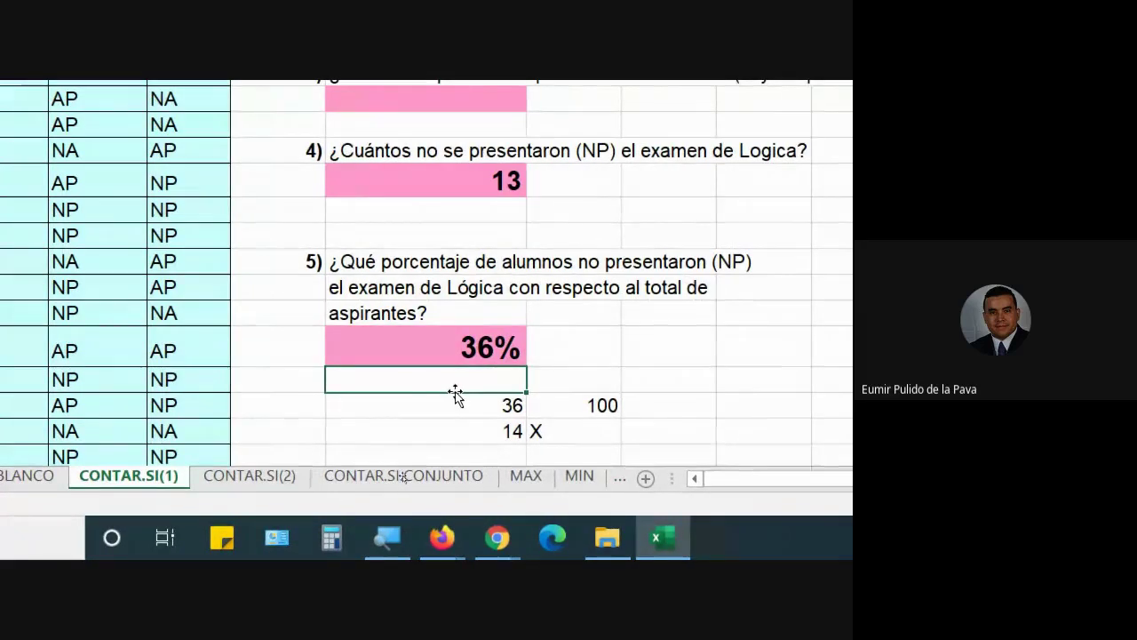
Admit the pending join request in Meet, then reopen question 5's formula in Excel
{"action": "mouse_move", "coordinate": [497, 537]}
{"action": "left_click", "coordinate": [399, 453]}
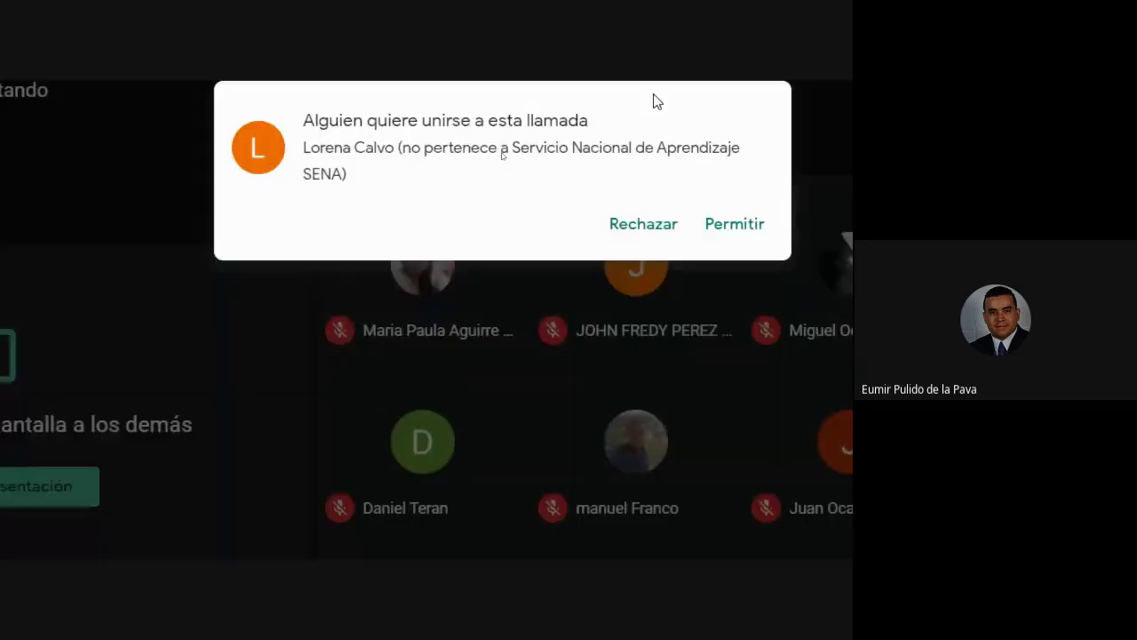
{"action": "left_click", "coordinate": [712, 233]}
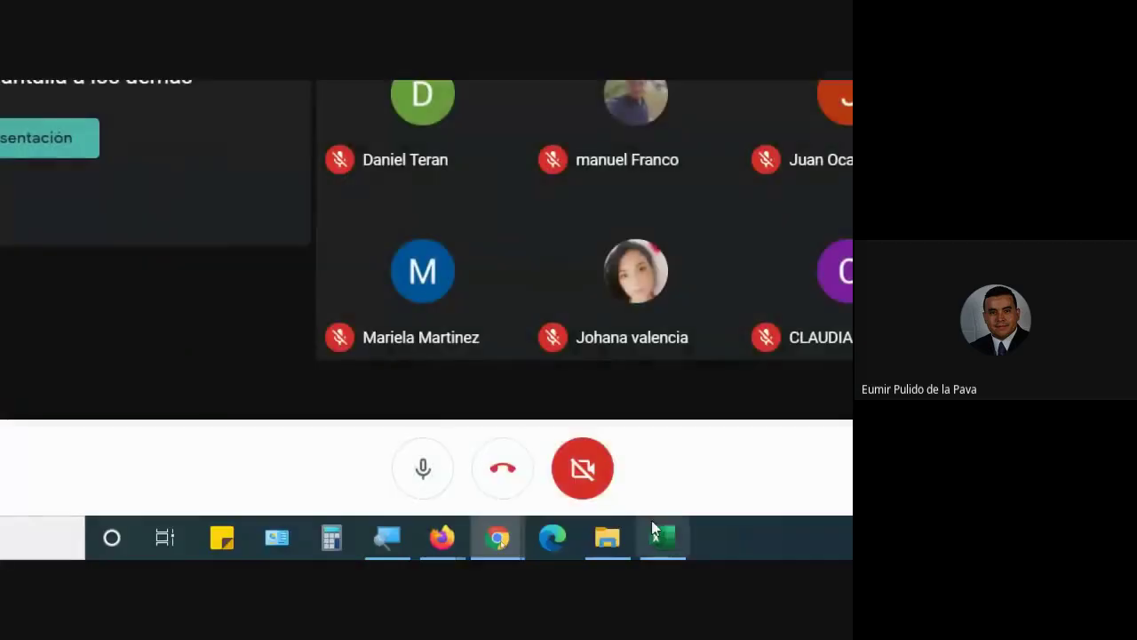
{"action": "left_click", "coordinate": [684, 553]}
{"action": "double_click", "coordinate": [399, 354]}
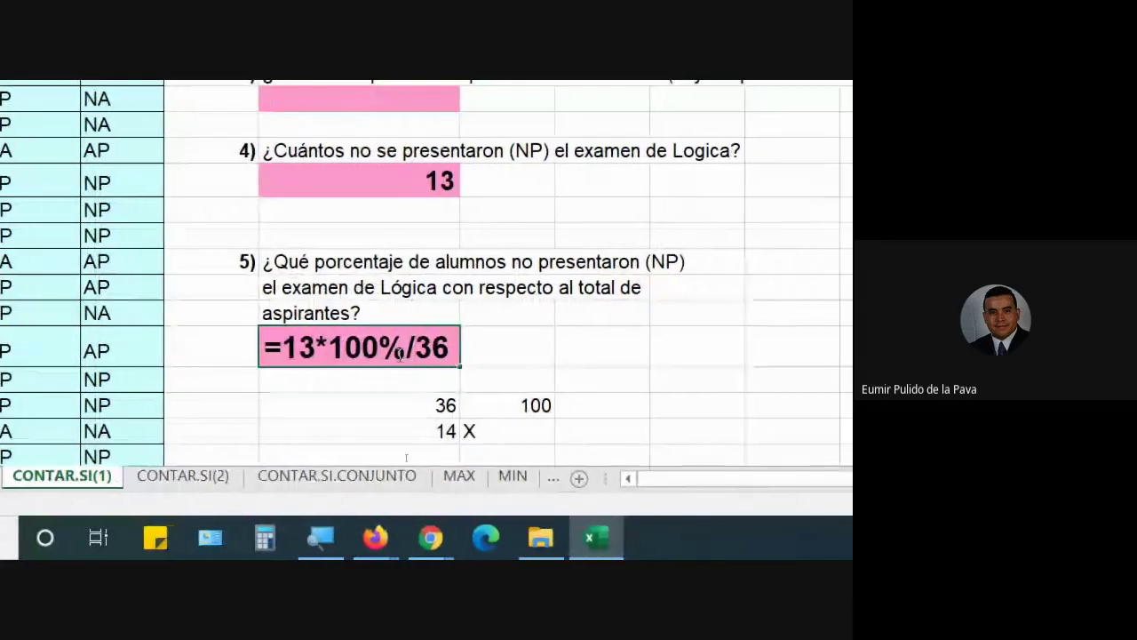
Replace the 13 in question 5's formula with the start of CONTAR.SI(
{"action": "left_click_drag", "start_coordinate": [282, 348], "coordinate": [480, 346]}
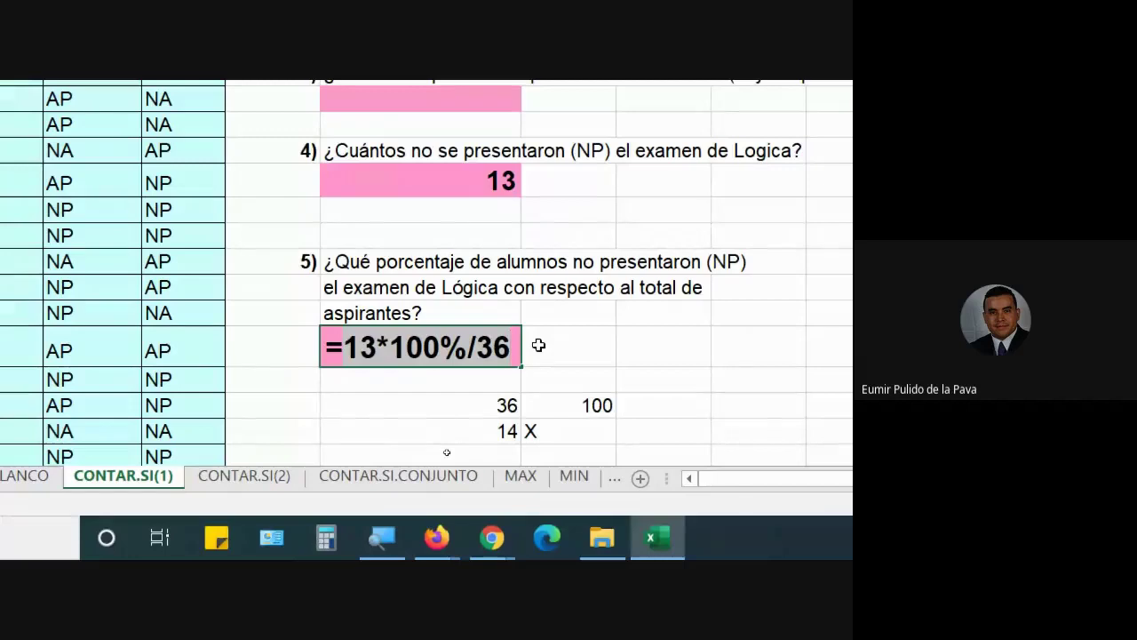
{"action": "left_click", "coordinate": [350, 347]}
{"action": "key", "text": "shift+Right"}
{"action": "key", "text": "shift+Right"}
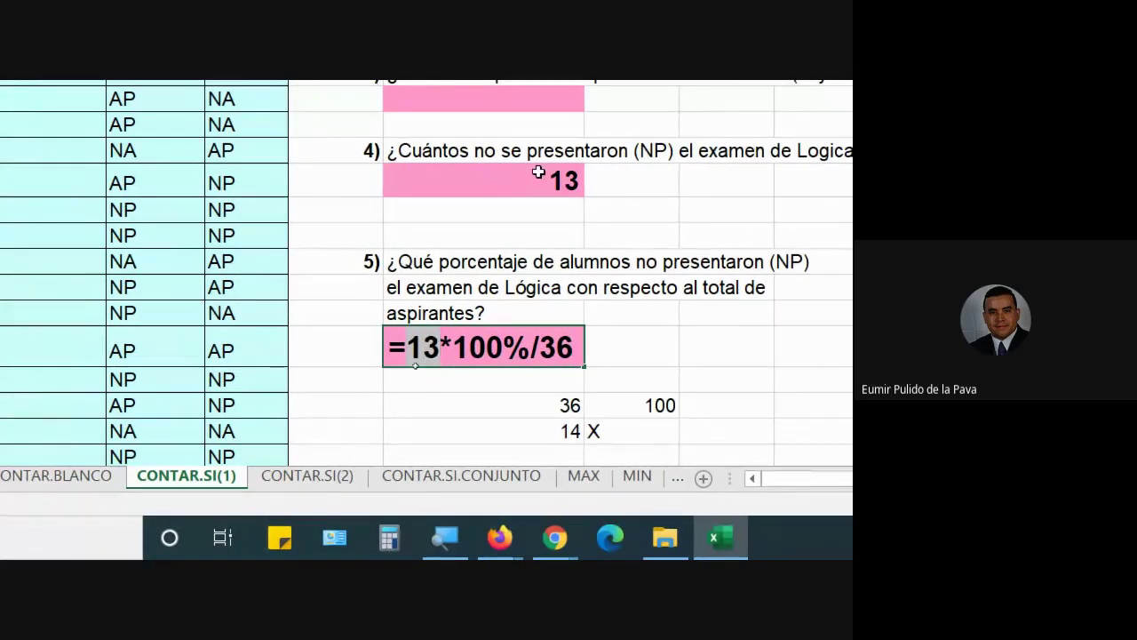
{"action": "type", "text": "CONTAR"}
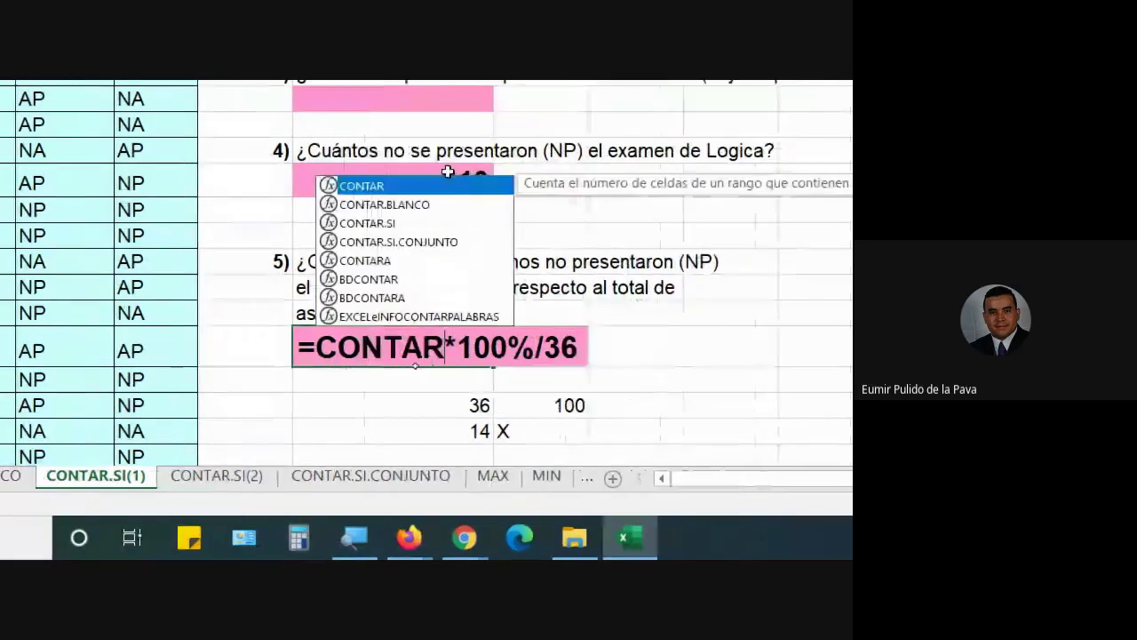
{"action": "type", "text": "SI"}
{"action": "key", "text": "Tab"}
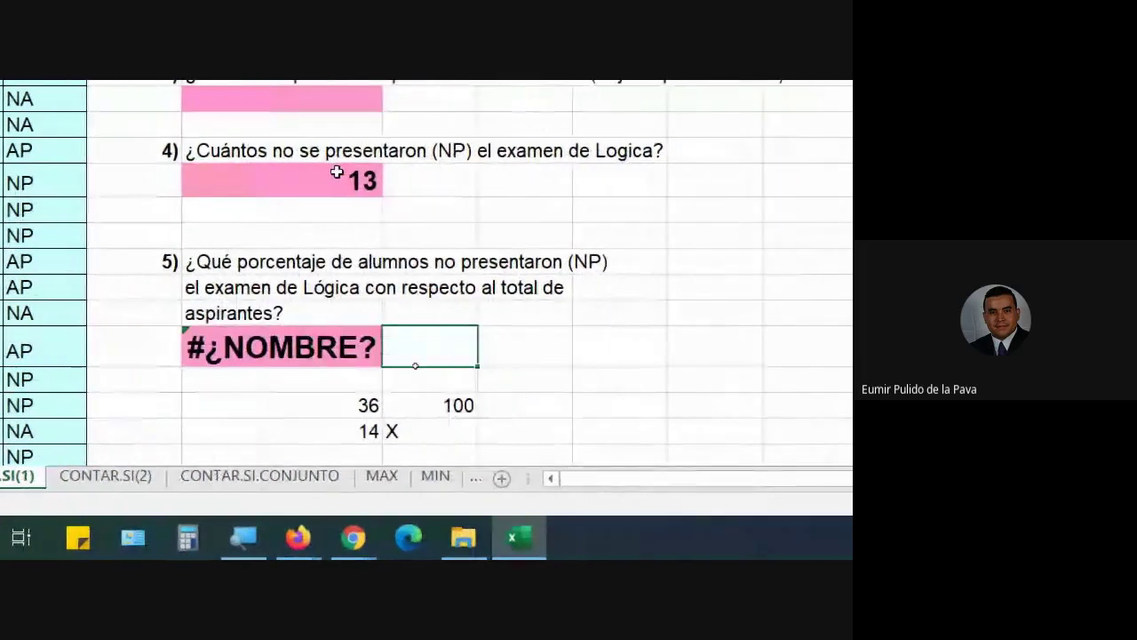
{"action": "key", "text": "Left"}
{"action": "key", "text": "F2"}
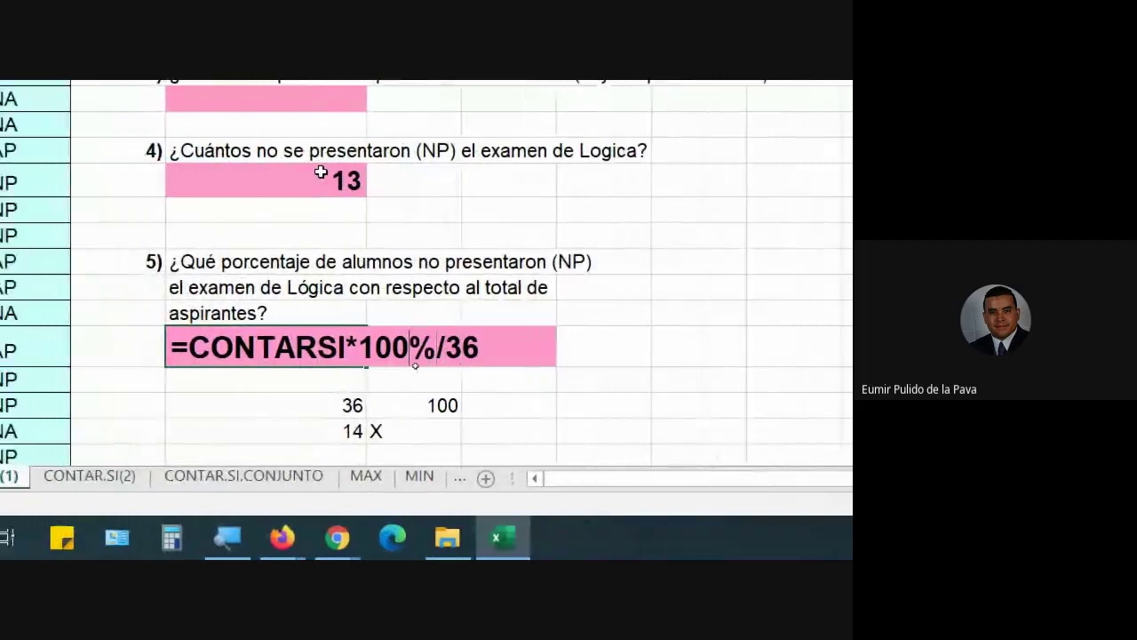
{"action": "key", "text": "Left"}
{"action": "key", "text": "Left"}
{"action": "key", "text": "Left"}
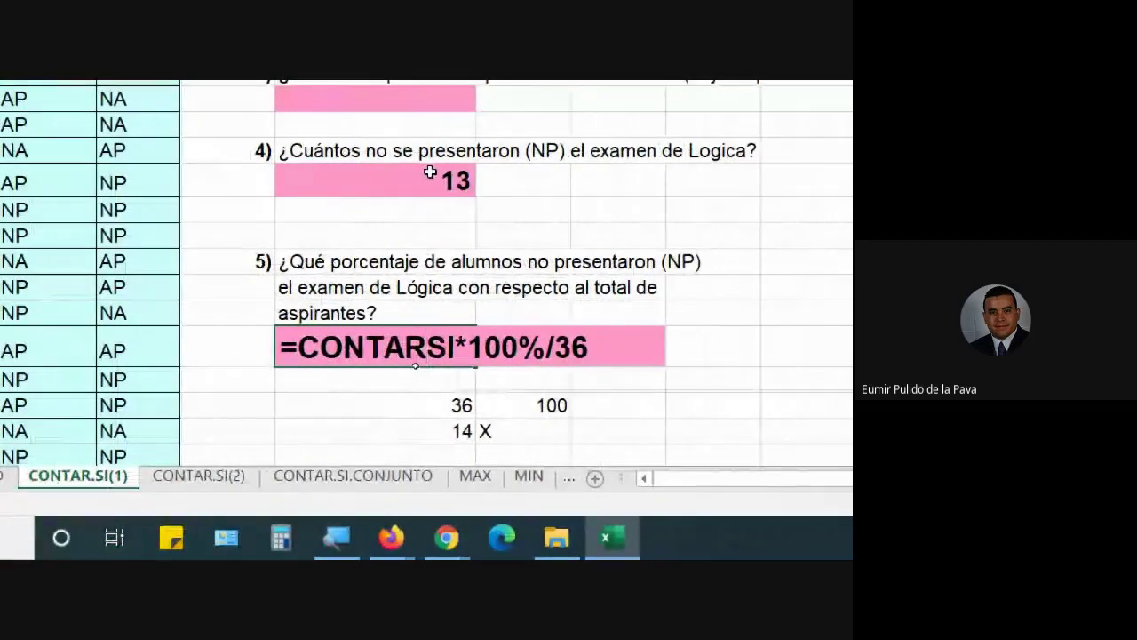
{"action": "type", "text": "."}
{"action": "key", "text": "Right"}
{"action": "key", "text": "Right"}
{"action": "type", "text": "("}
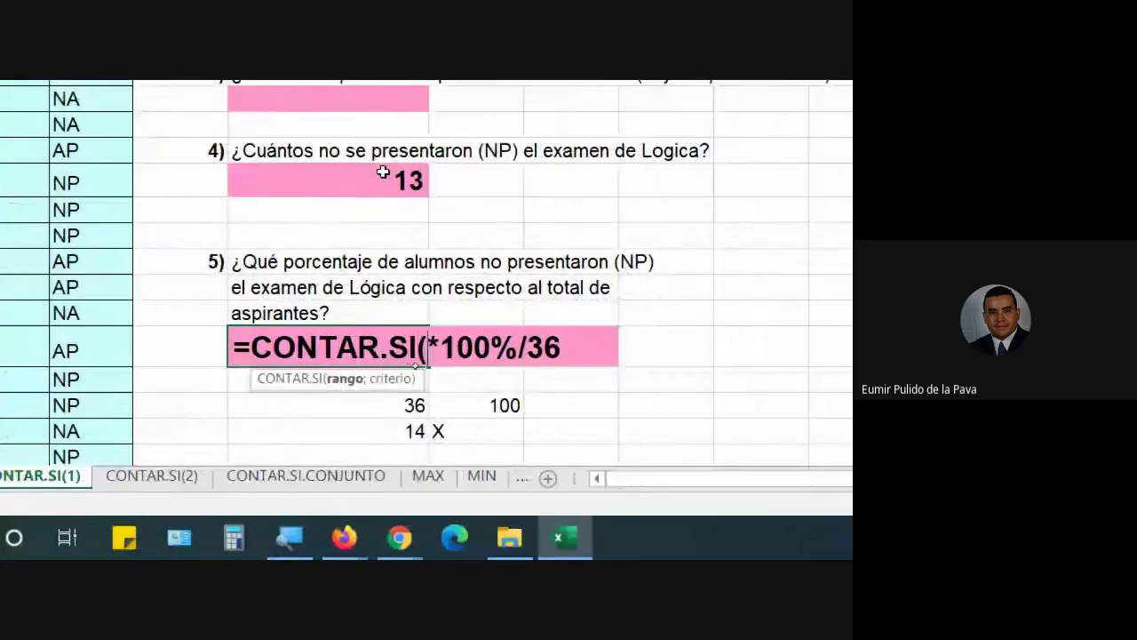
Complete it as =CONTAR.SI(E13:E48;"NP")*100%/36, then highlight the *100% and 36 parts
{"action": "scroll", "coordinate": [126, 123], "scroll_direction": "up", "scroll_amount": 4}
{"action": "left_click_drag", "start_coordinate": [182, 178], "coordinate": [155, 558]}
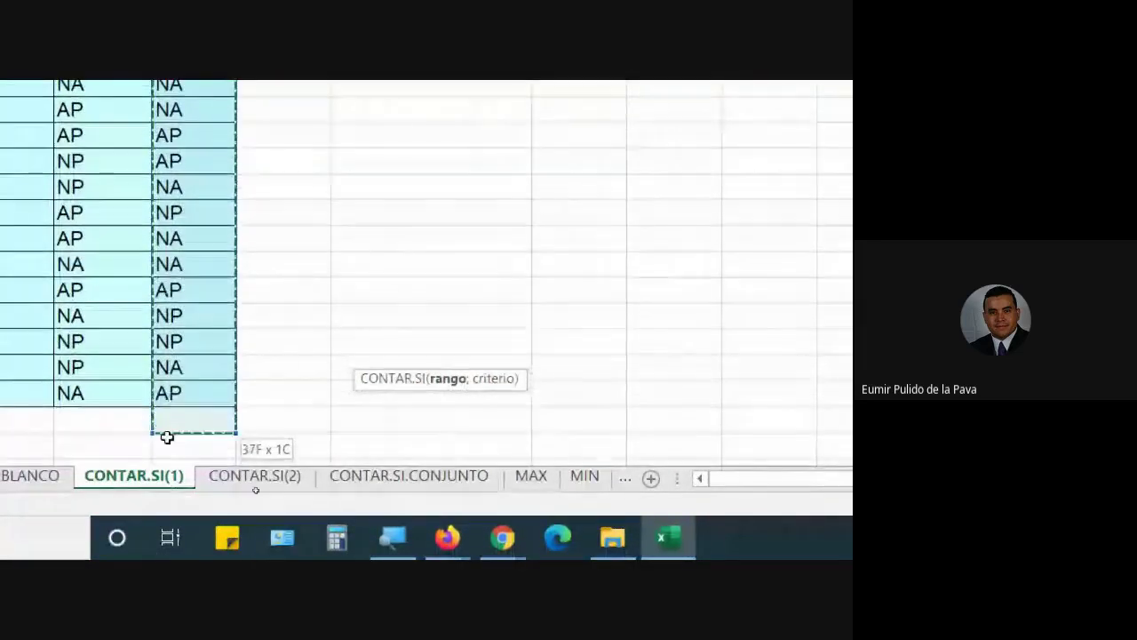
{"action": "left_click_drag", "start_coordinate": [155, 558], "coordinate": [178, 397]}
{"action": "type", "text": ";\"N"}
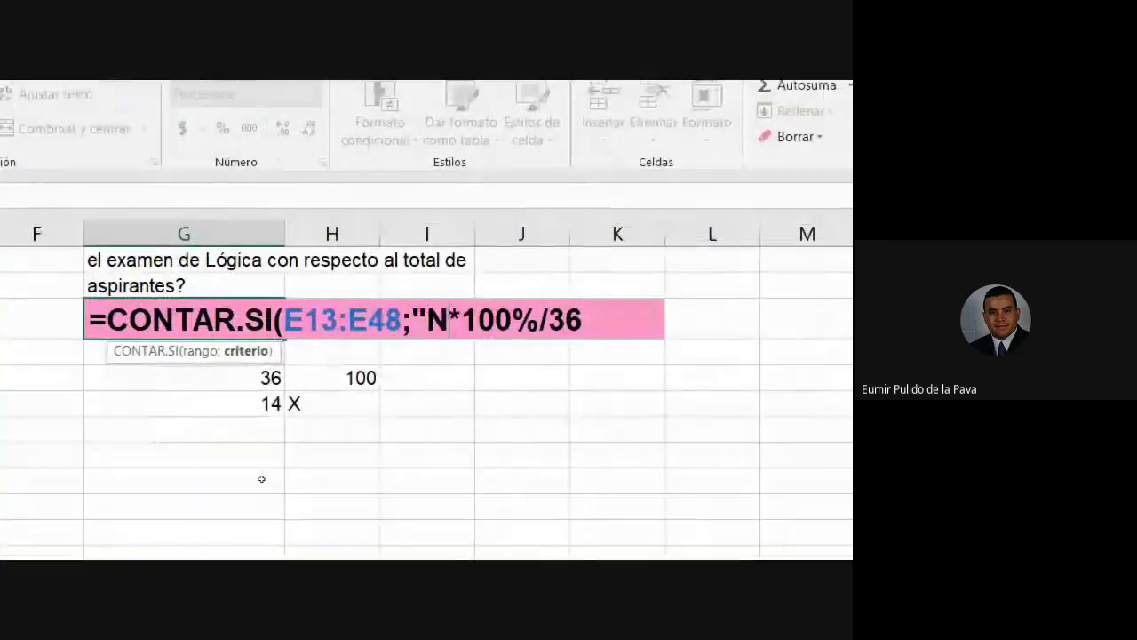
{"action": "type", "text": "P"}
{"action": "right_click", "coordinate": [247, 342]}
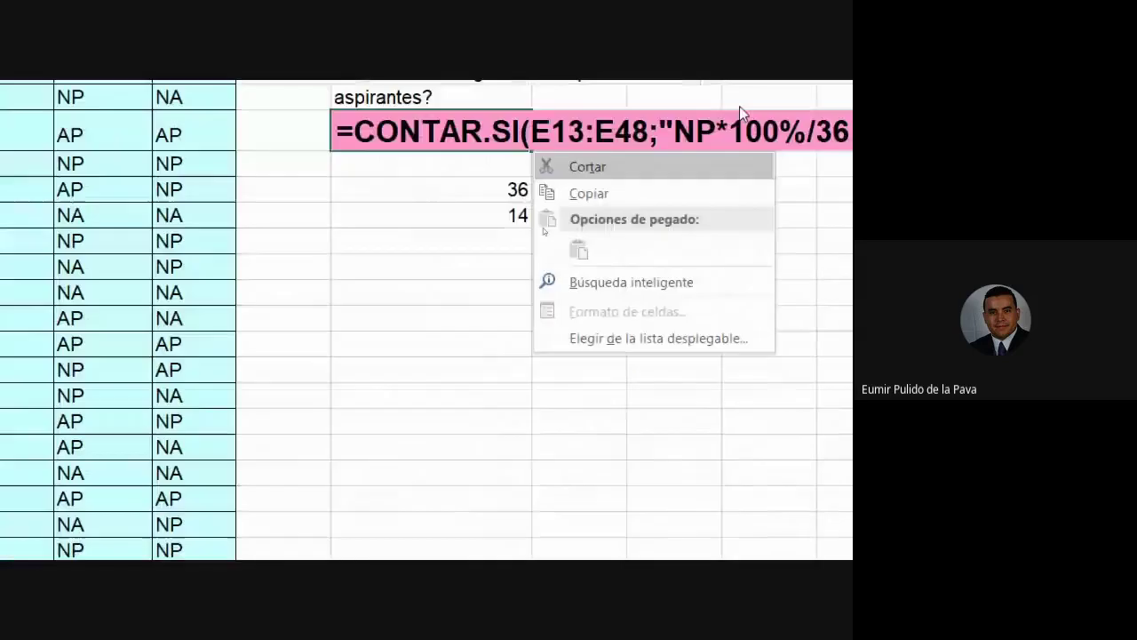
{"action": "left_click", "coordinate": [628, 213]}
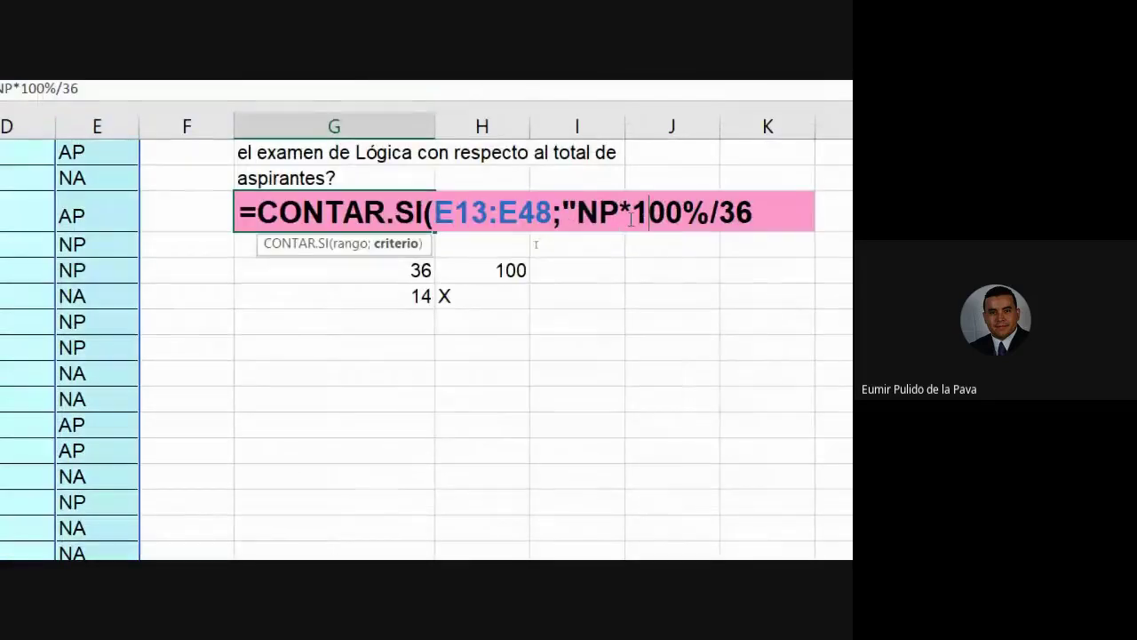
{"action": "key", "text": "BackSpace"}
{"action": "type", "text": "\""}
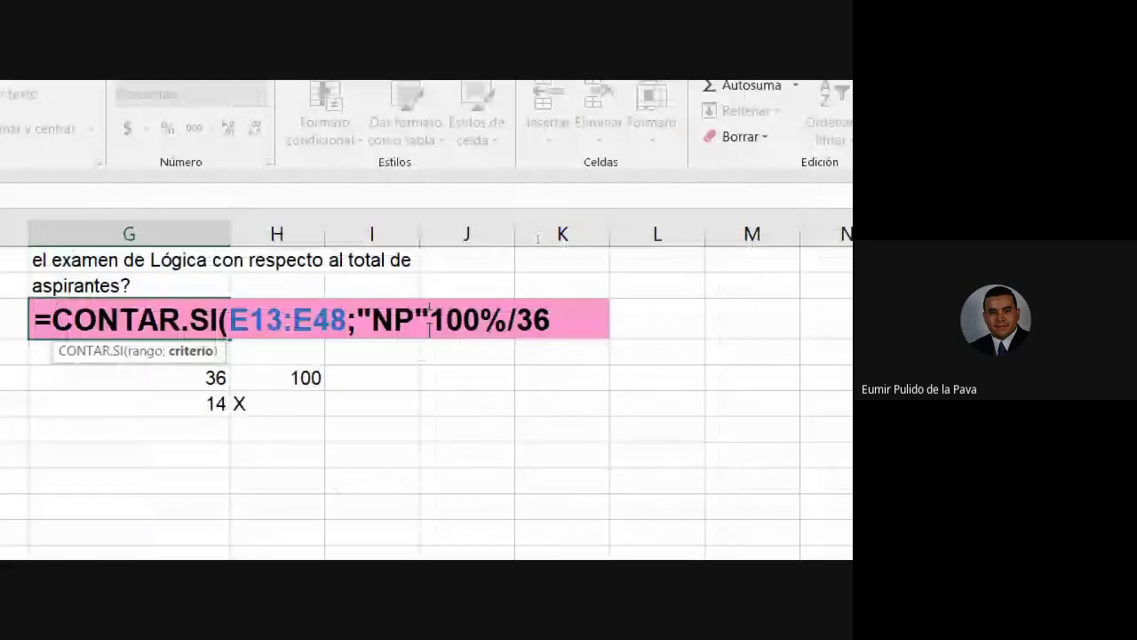
{"action": "type", "text": ")"}
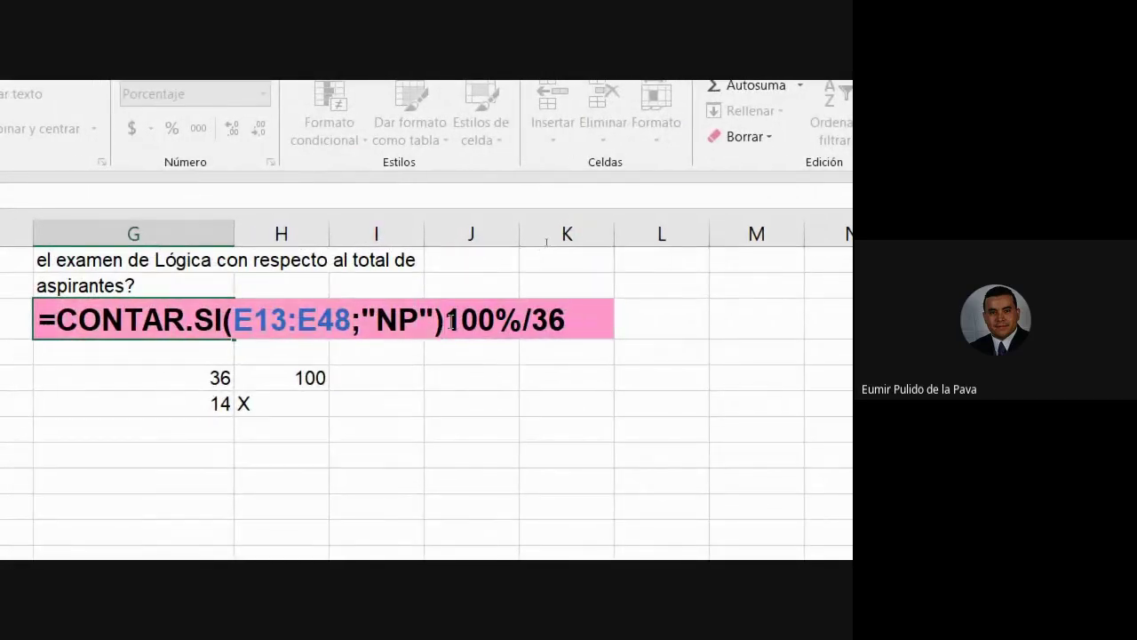
{"action": "type", "text": "*"}
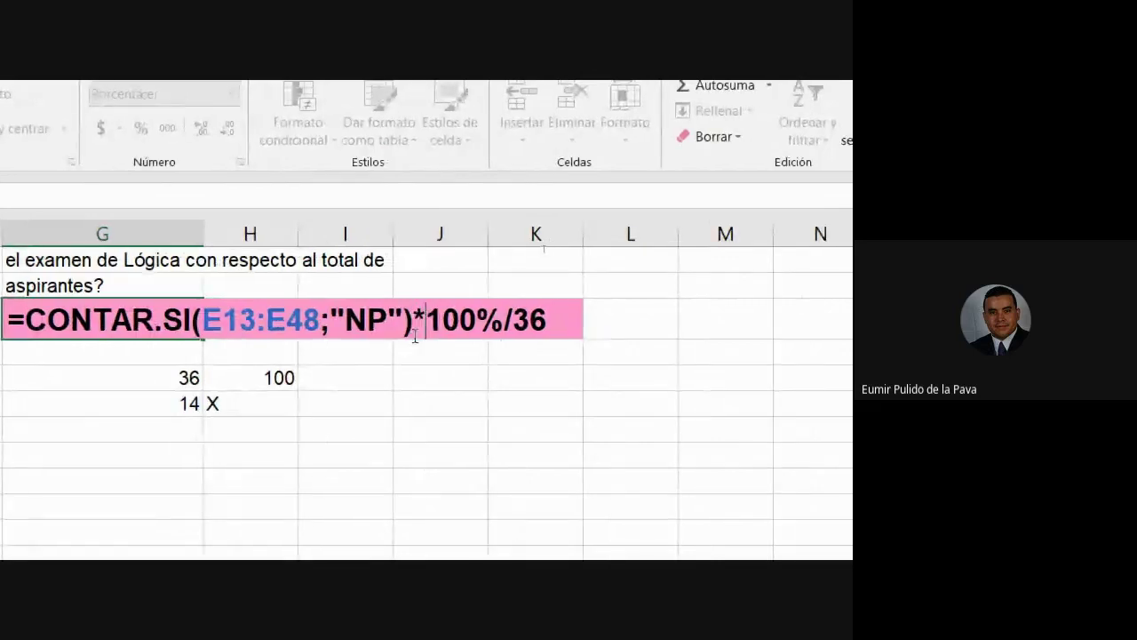
{"action": "left_click_drag", "start_coordinate": [414, 321], "coordinate": [502, 318]}
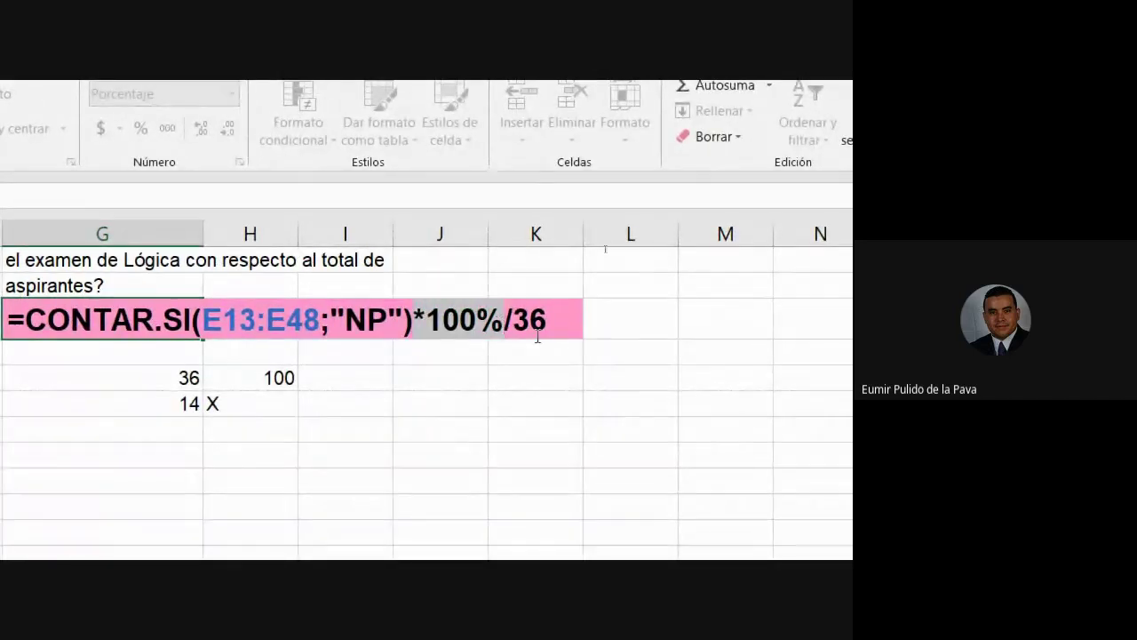
{"action": "left_click_drag", "start_coordinate": [513, 320], "coordinate": [559, 320]}
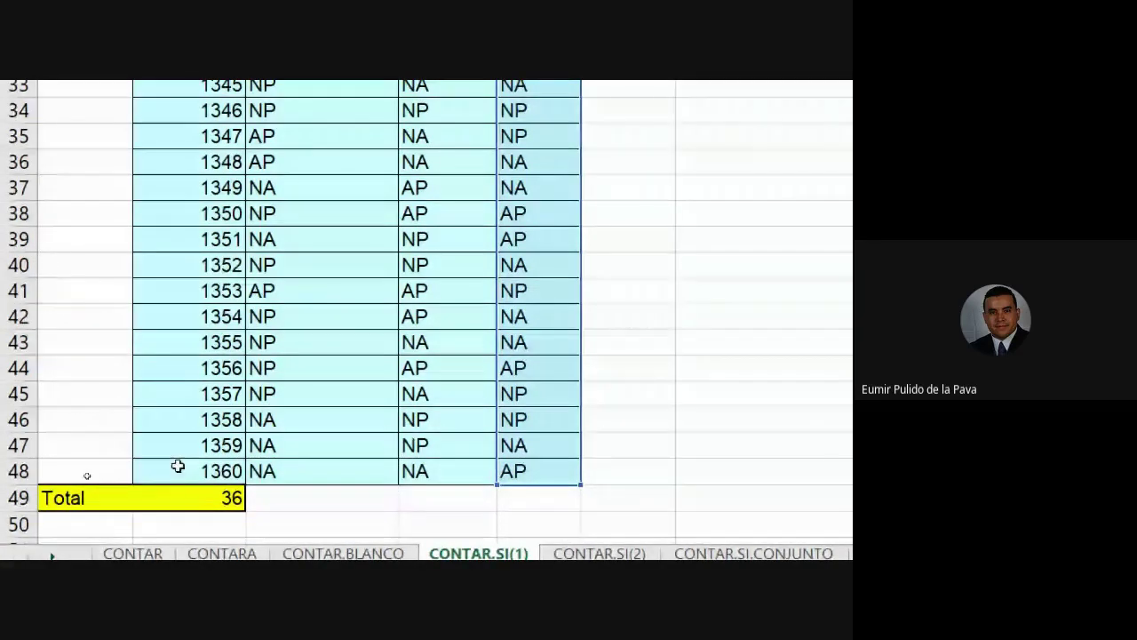
Replace the fixed 36 with CONTAR(B13:B48) so question 5 shows 36%
{"action": "type", "text": "36"}
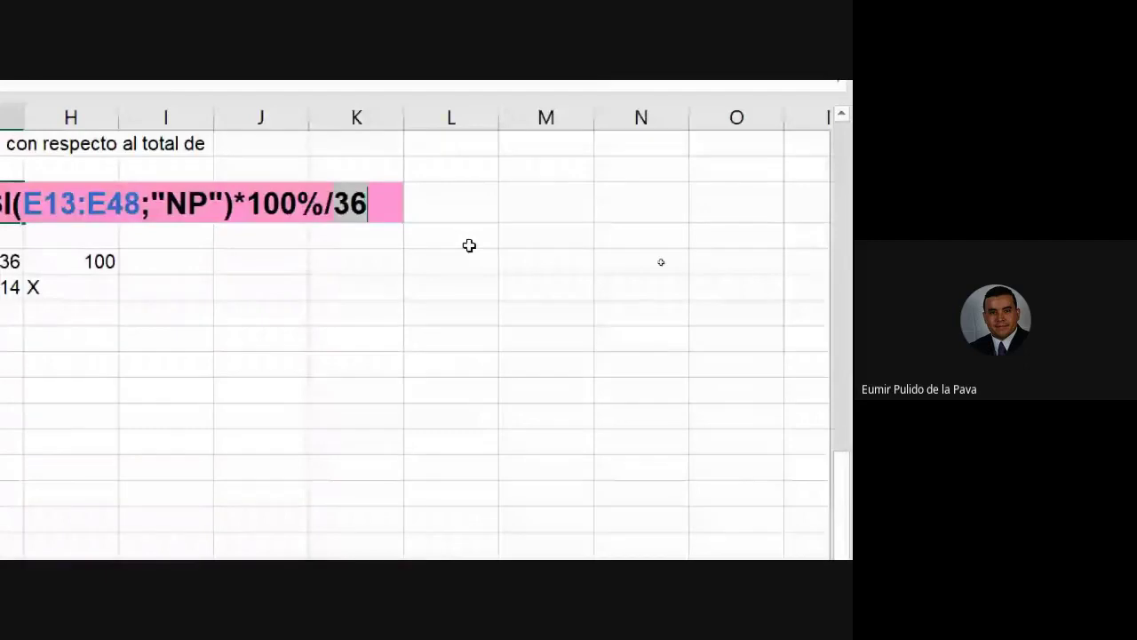
{"action": "type", "text": "CO"}
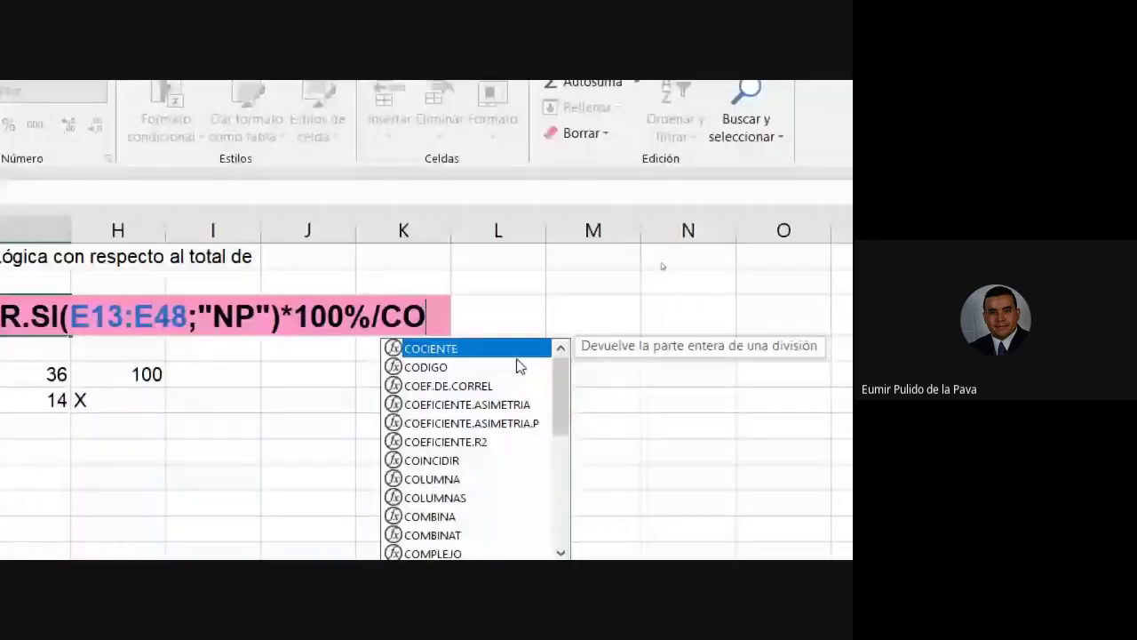
{"action": "type", "text": "NTAR"}
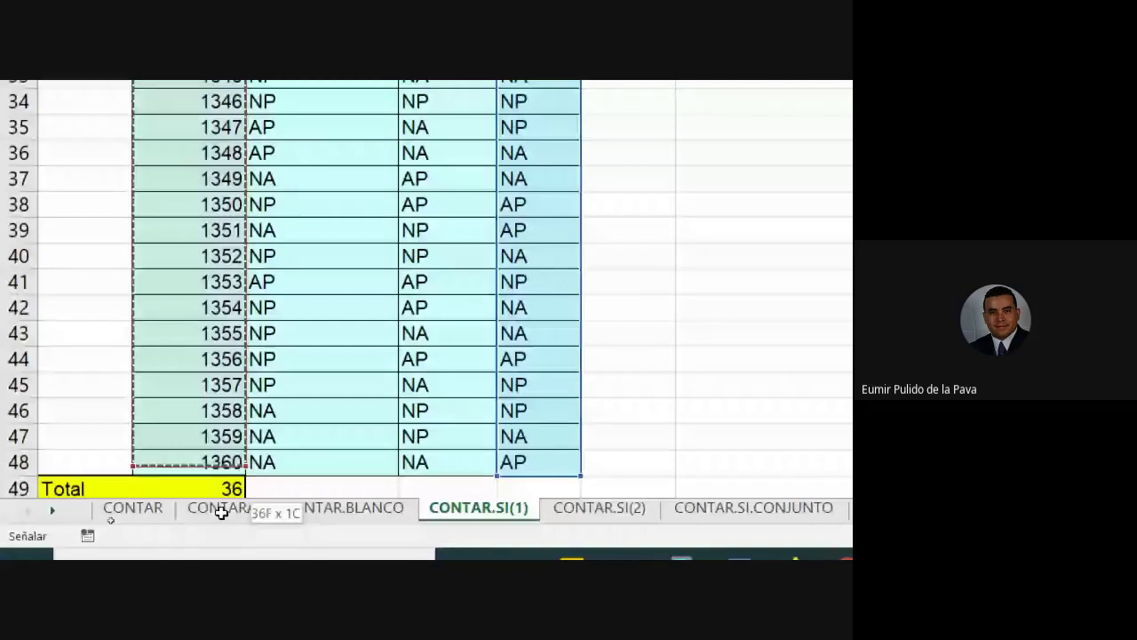
{"action": "type", "text": ")"}
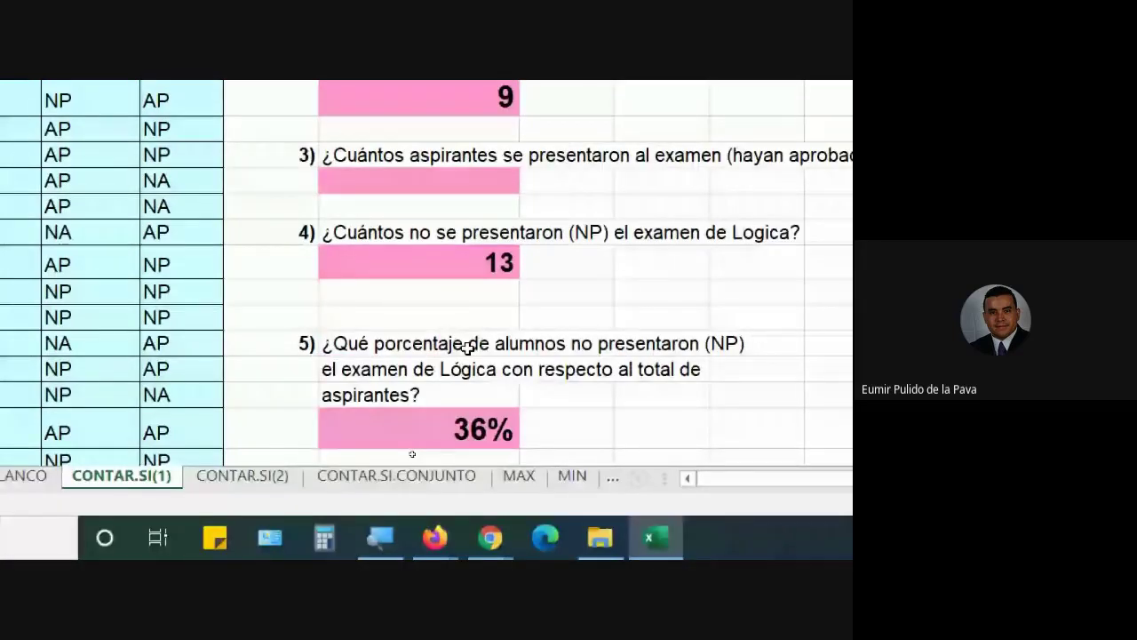
Review question 5's CONTAR-based percentage formula and commit it unchanged
{"action": "left_click", "coordinate": [423, 438]}
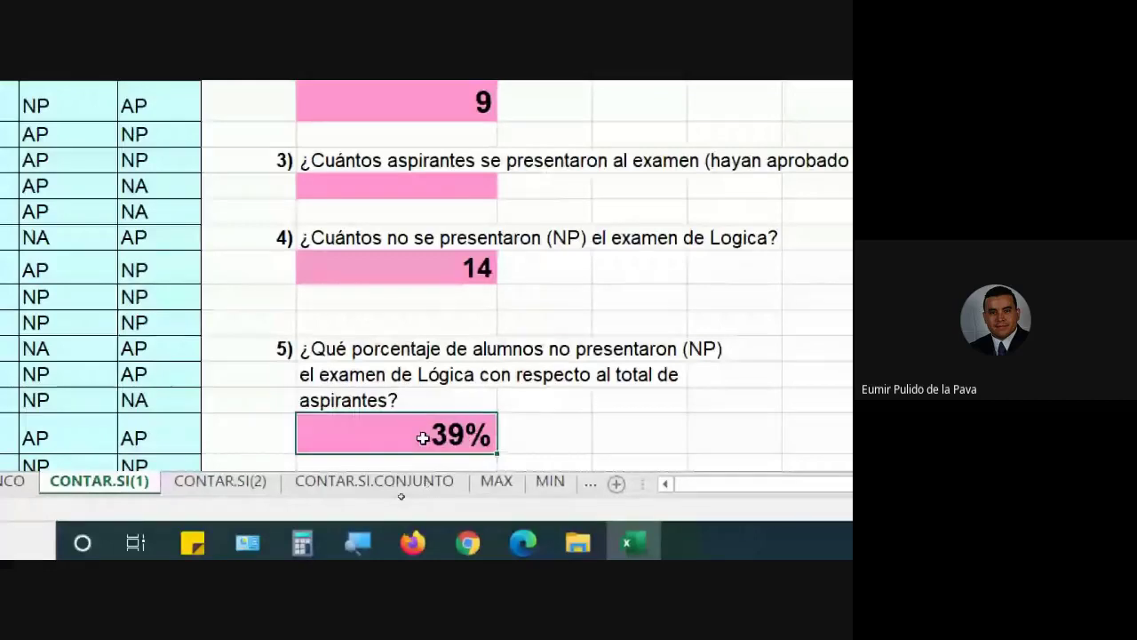
{"action": "double_click", "coordinate": [423, 437]}
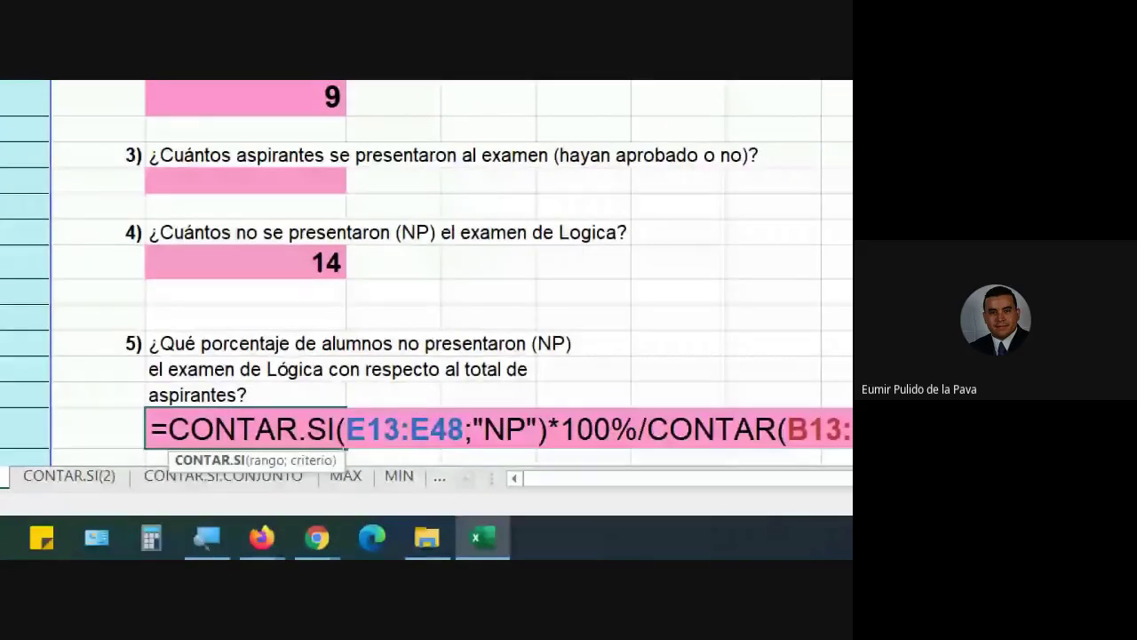
{"action": "key", "text": "Return"}
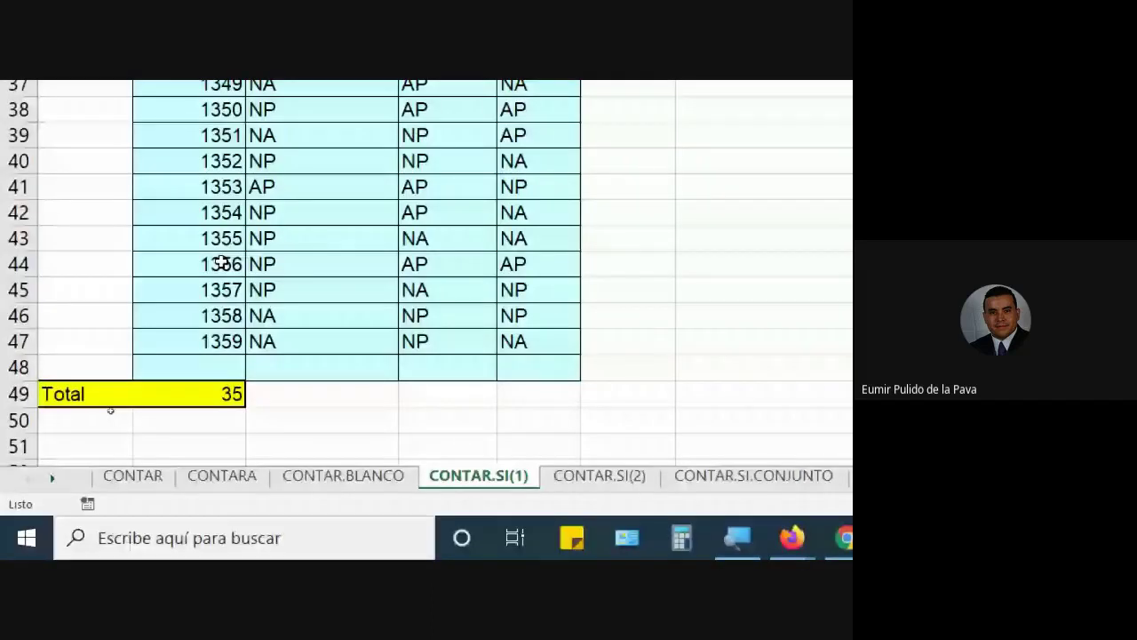
{"action": "left_click_drag", "start_coordinate": [222, 262], "coordinate": [546, 330]}
{"action": "key", "text": "Delete"}
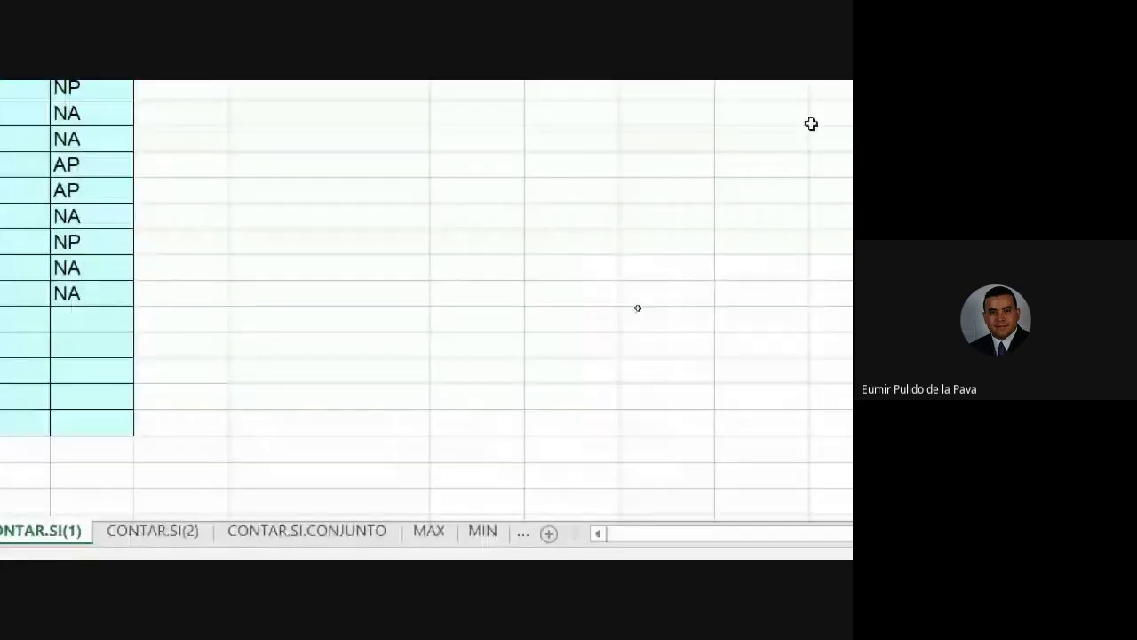
{"action": "left_click", "coordinate": [336, 193]}
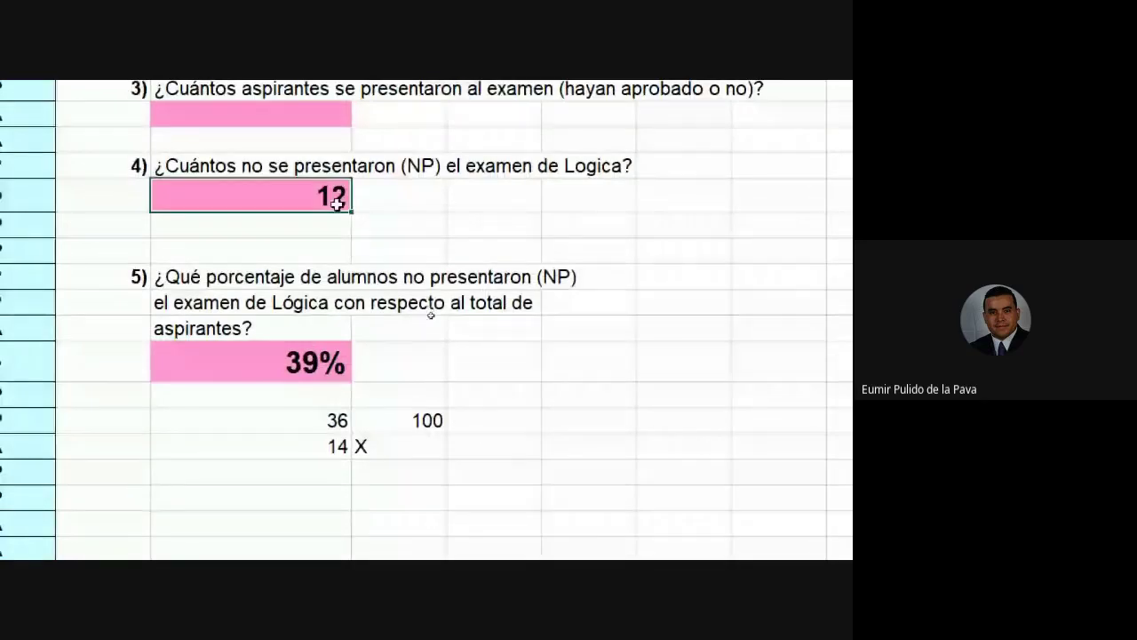
{"action": "double_click", "coordinate": [307, 369]}
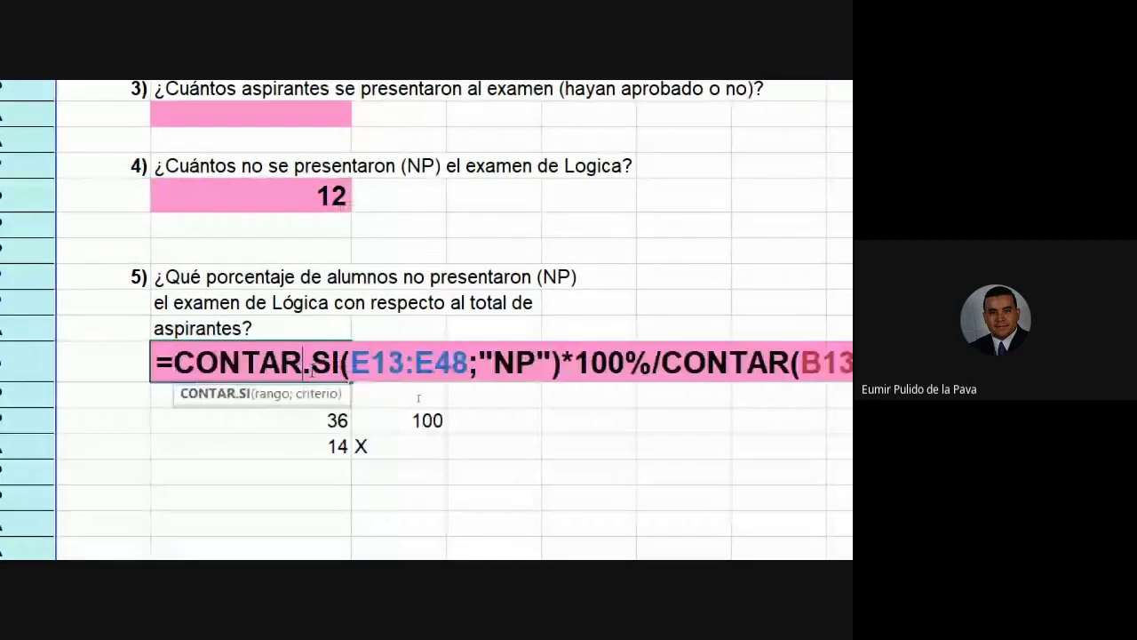
{"action": "double_click", "coordinate": [703, 362]}
{"action": "left_click_drag", "start_coordinate": [773, 362], "coordinate": [823, 362]}
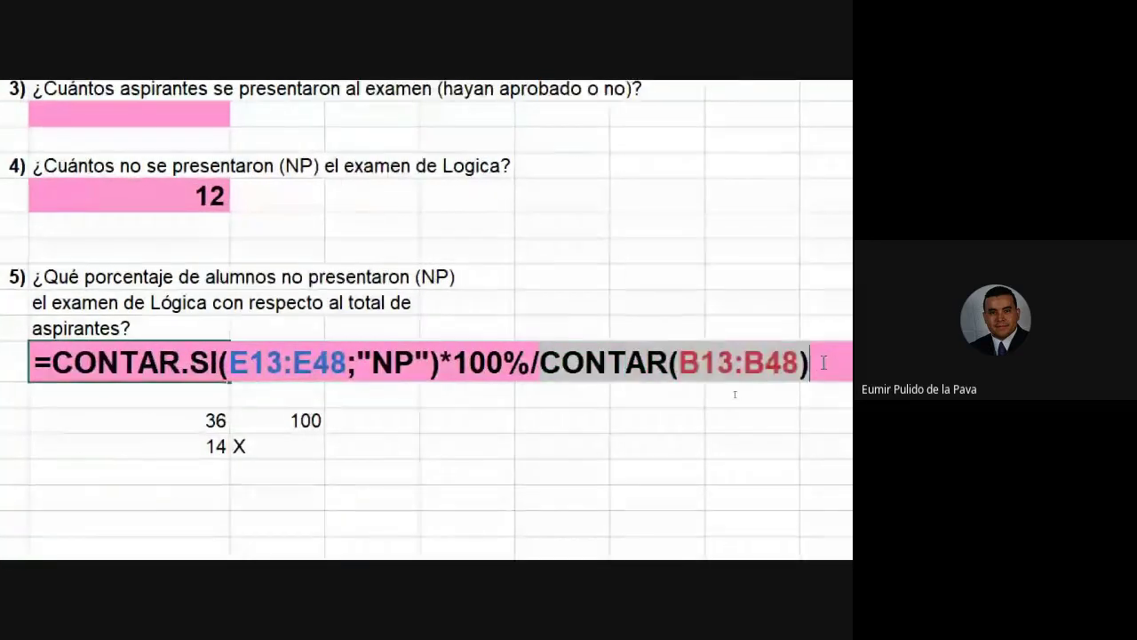
{"action": "key", "text": "Return"}
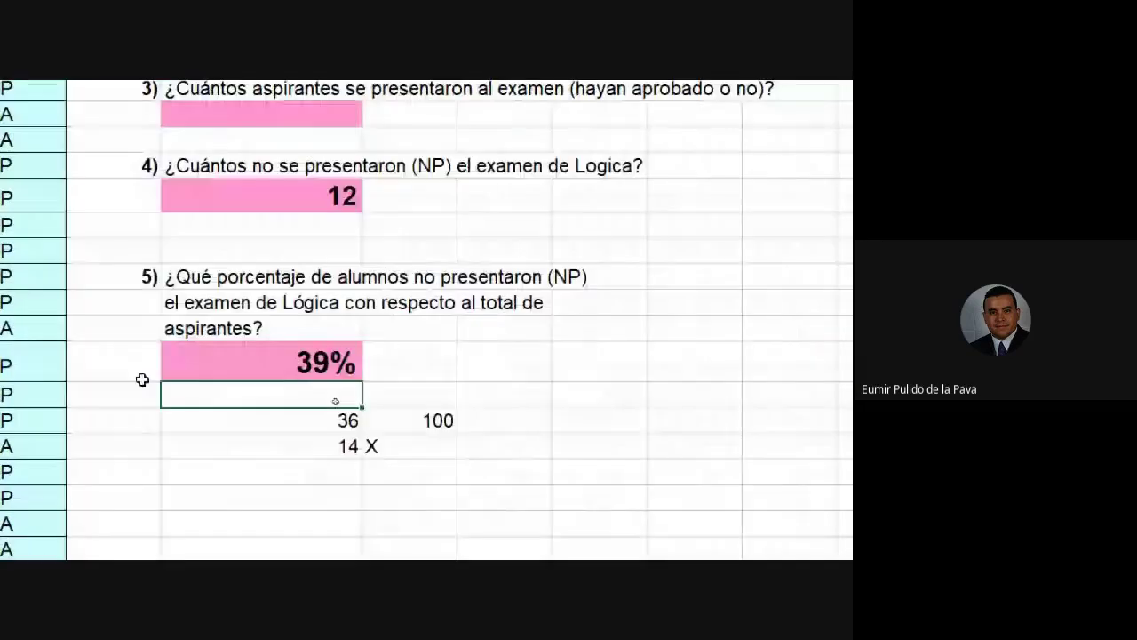
{"action": "key", "text": "Up"}
{"action": "key", "text": "F2"}
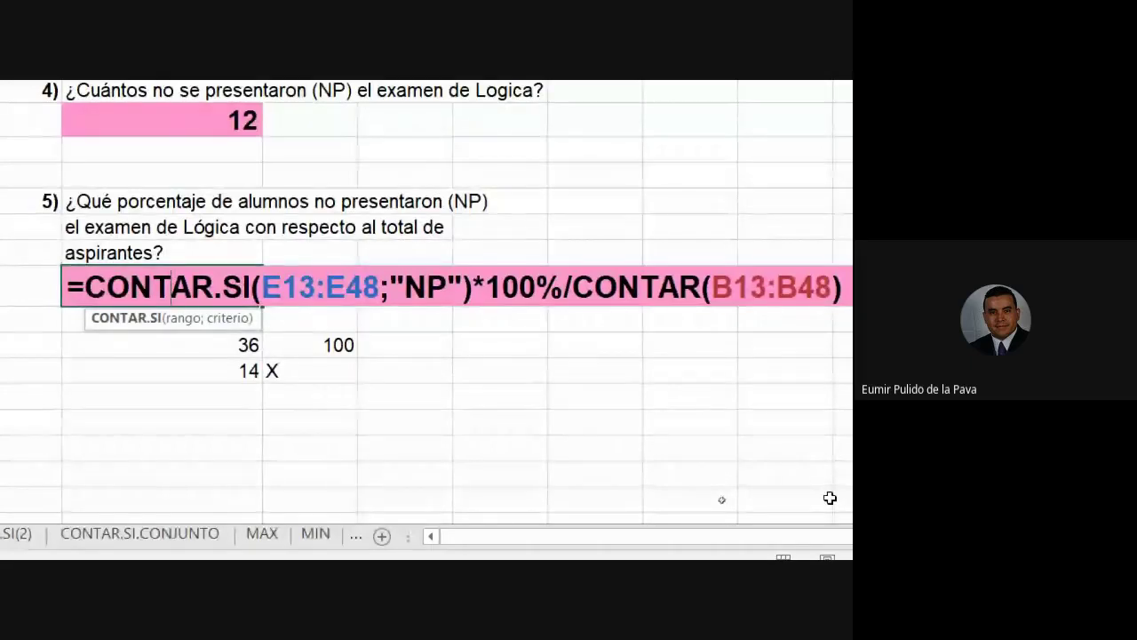
{"action": "key", "text": "ctrl+Return"}
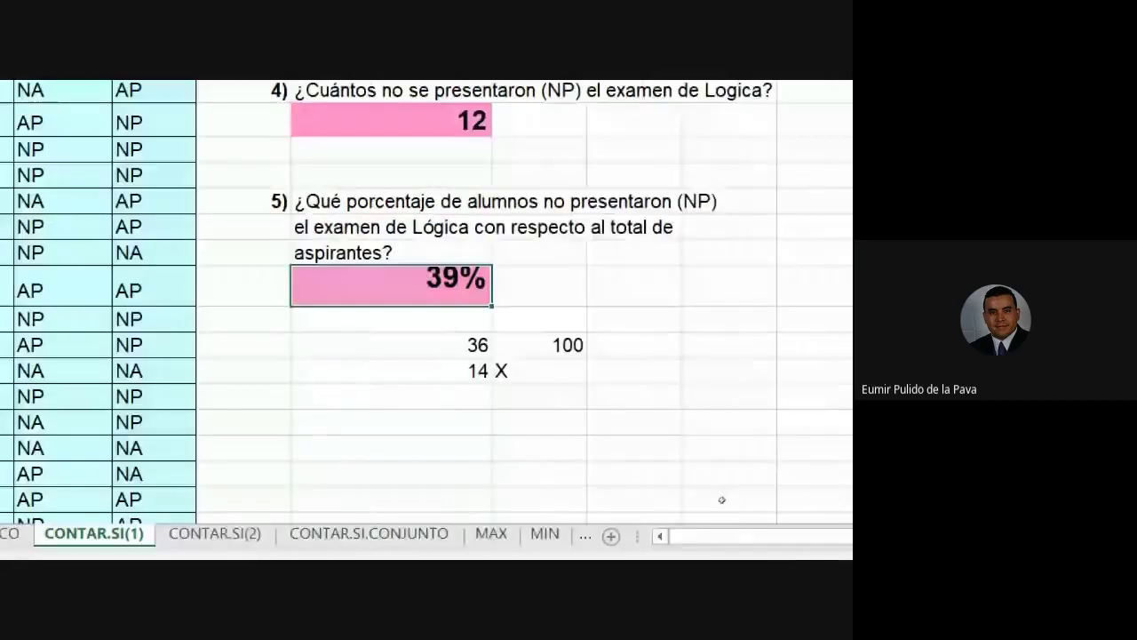
On sheet CONTAR.SI(2), enter =CONTAR.SI(B3:B13;"ZAPATO R4") in the enlarged answer cell
{"action": "left_click", "coordinate": [214, 533]}
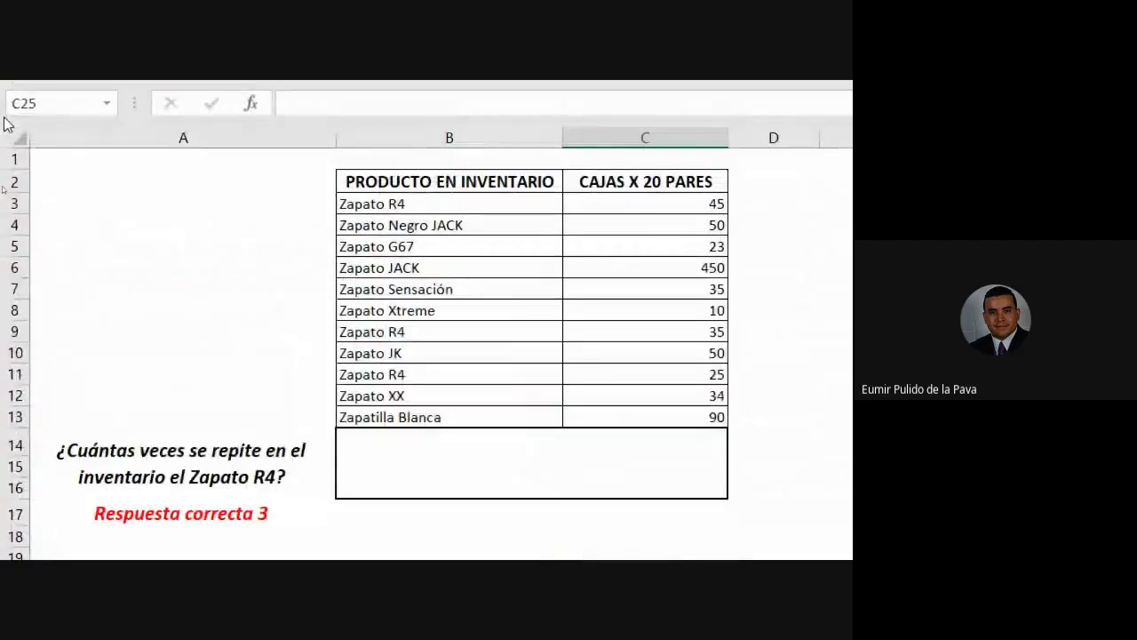
{"action": "left_click", "coordinate": [479, 452]}
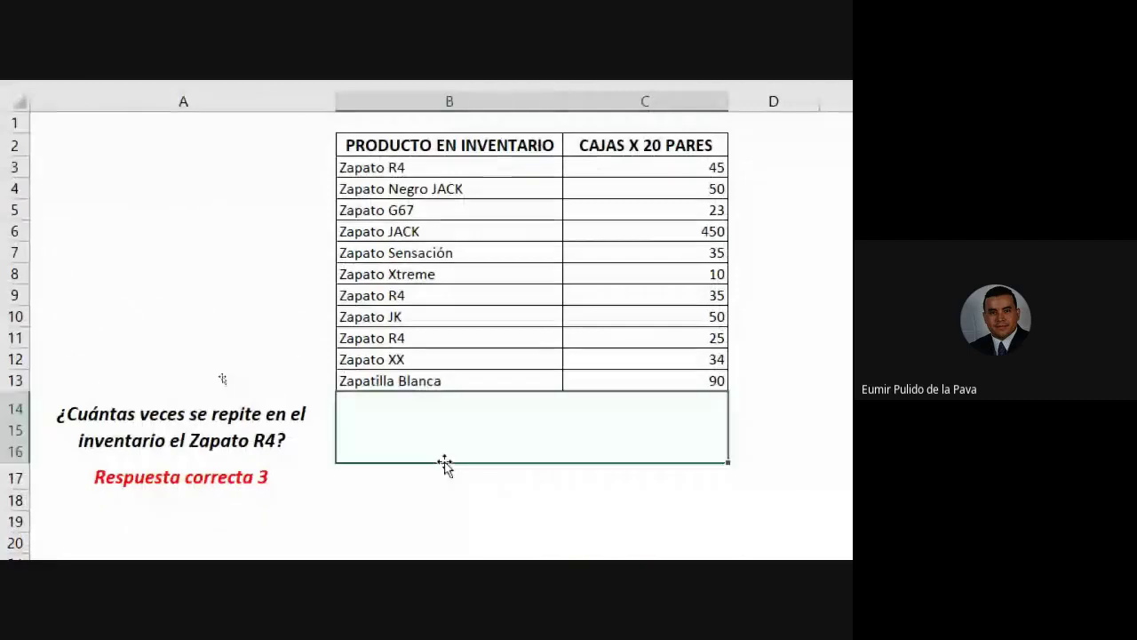
{"action": "left_click", "coordinate": [376, 133]}
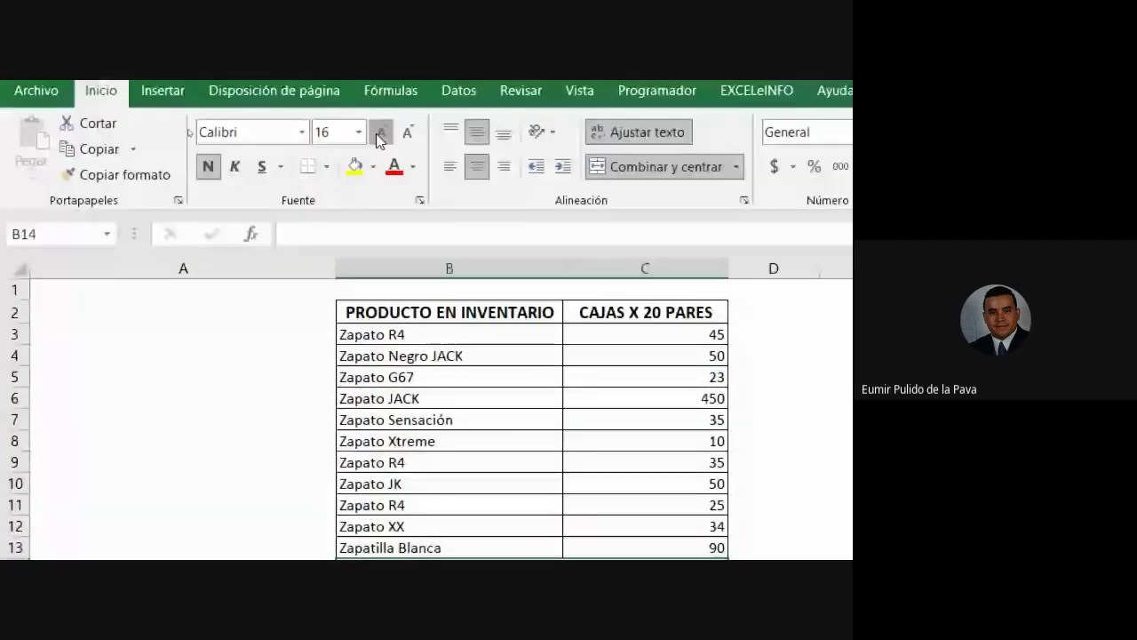
{"action": "type", "text": "=CO"}
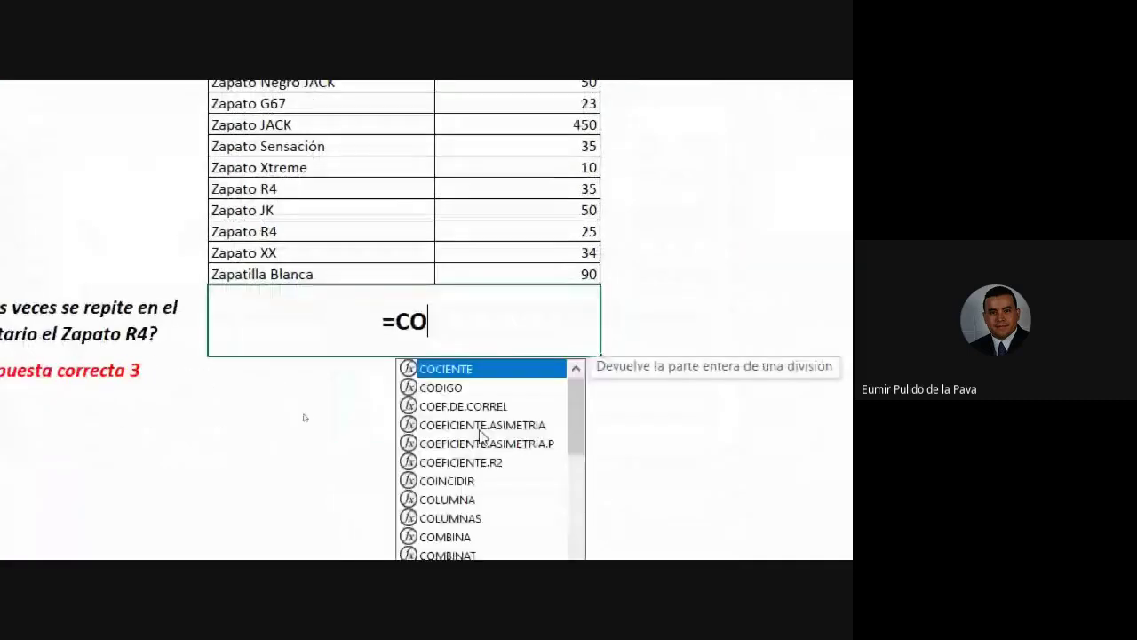
{"action": "type", "text": "NTAR"}
{"action": "key", "text": "Down"}
{"action": "key", "text": "Down"}
{"action": "key", "text": "Tab"}
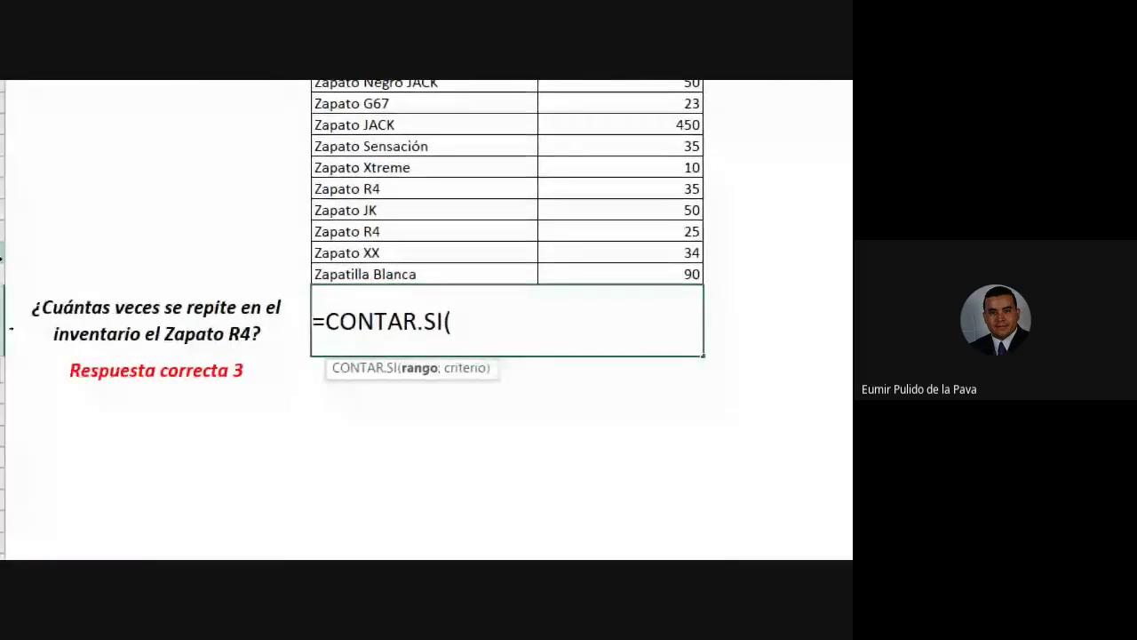
{"action": "left_click_drag", "start_coordinate": [373, 142], "coordinate": [398, 359]}
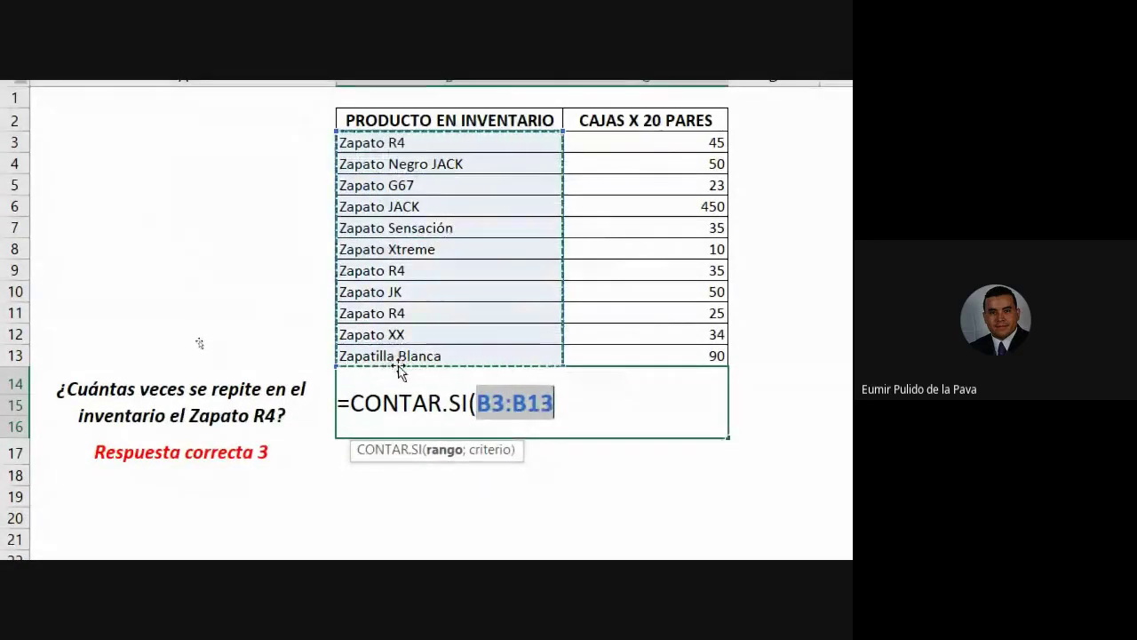
{"action": "type", "text": ";\""}
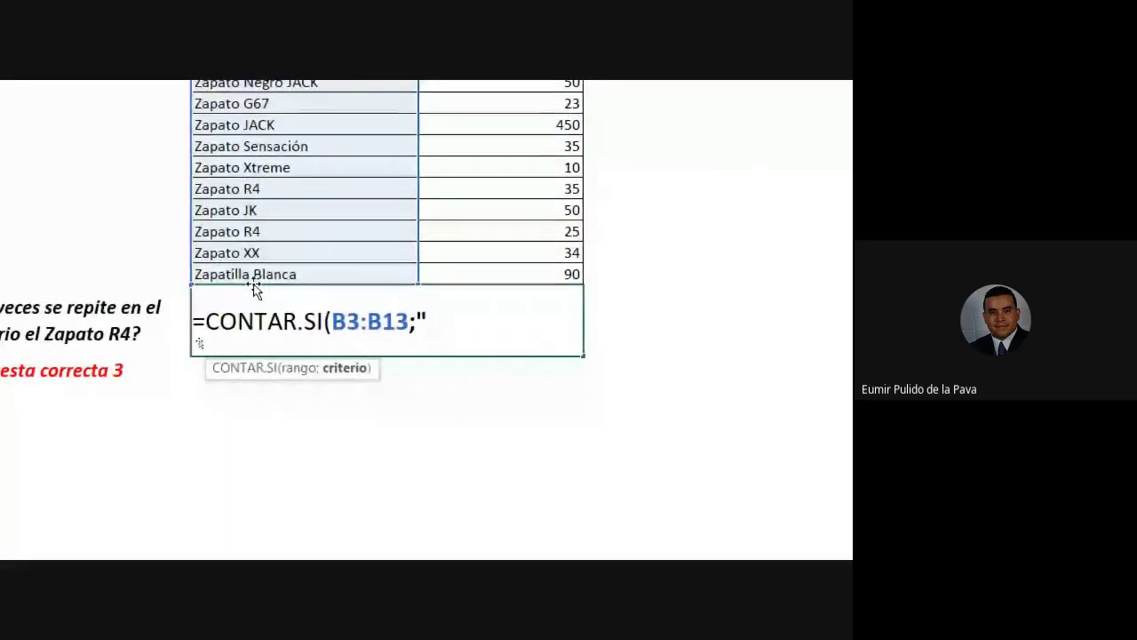
{"action": "type", "text": "ZAPATO "}
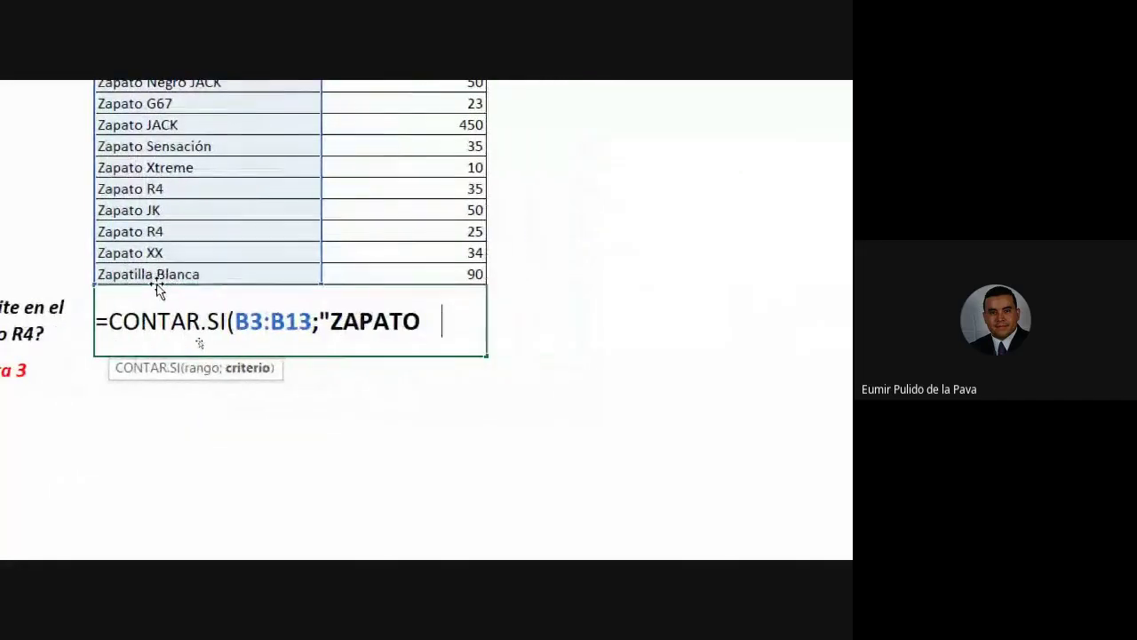
{"action": "type", "text": "R4\""}
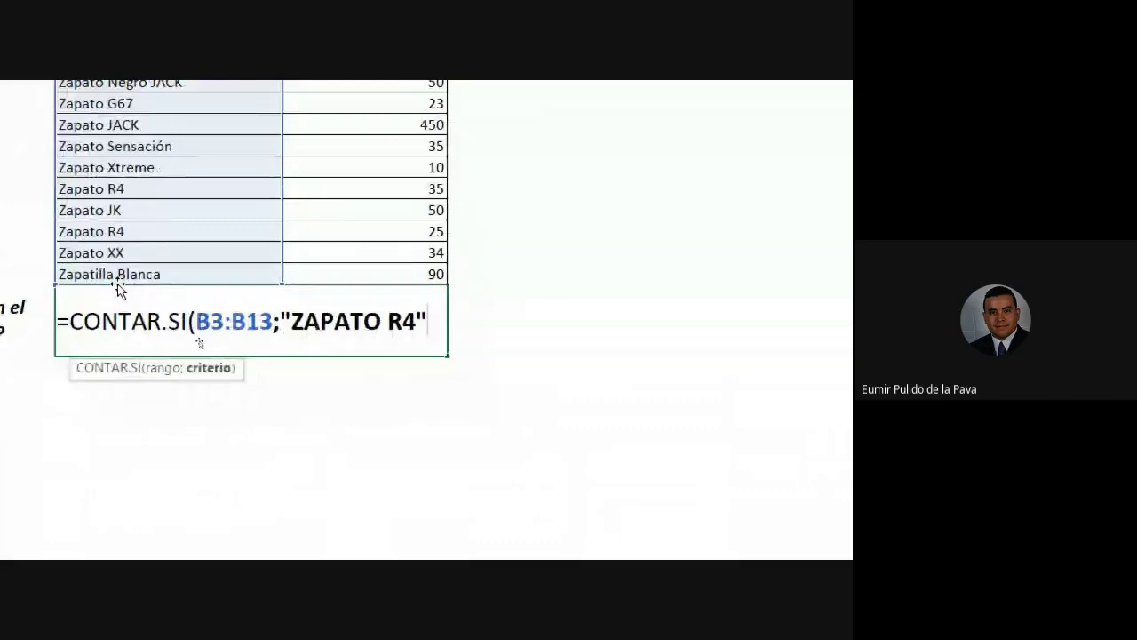
{"action": "type", "text": ")"}
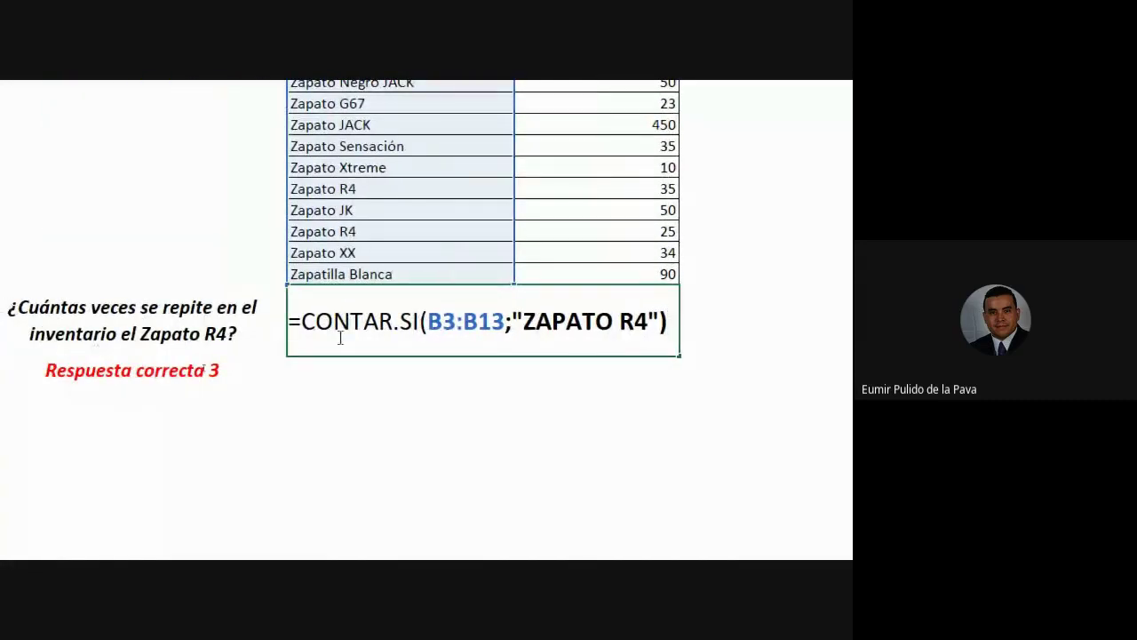
Highlight the range and criterion arguments, then commit the formula to return 3
{"action": "left_click_drag", "start_coordinate": [428, 321], "coordinate": [505, 320]}
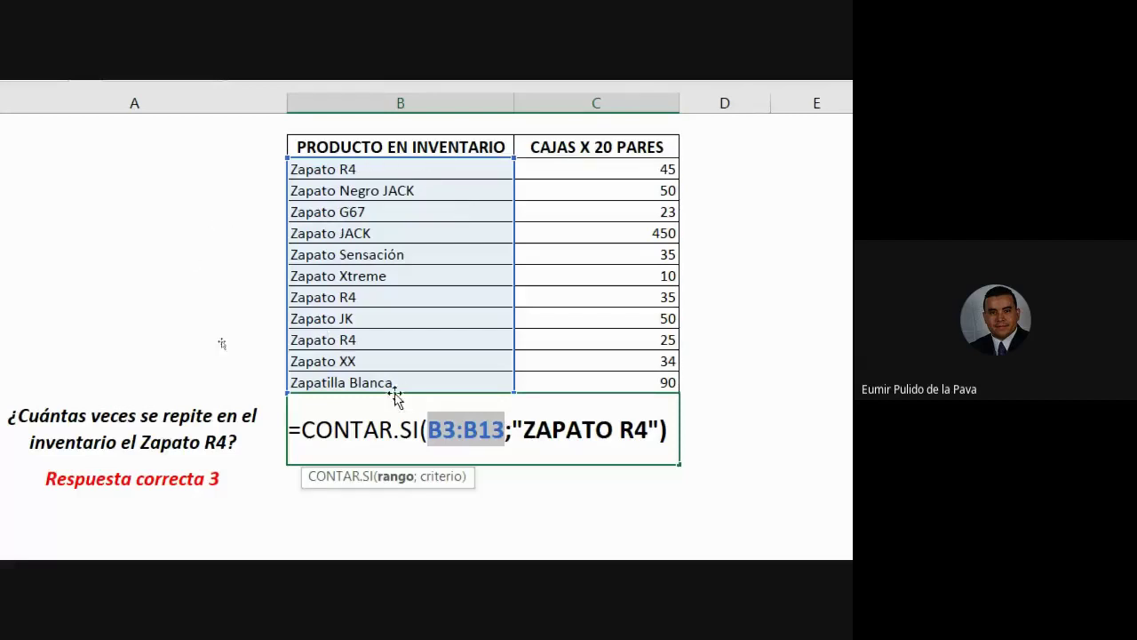
{"action": "left_click_drag", "start_coordinate": [513, 429], "coordinate": [652, 428]}
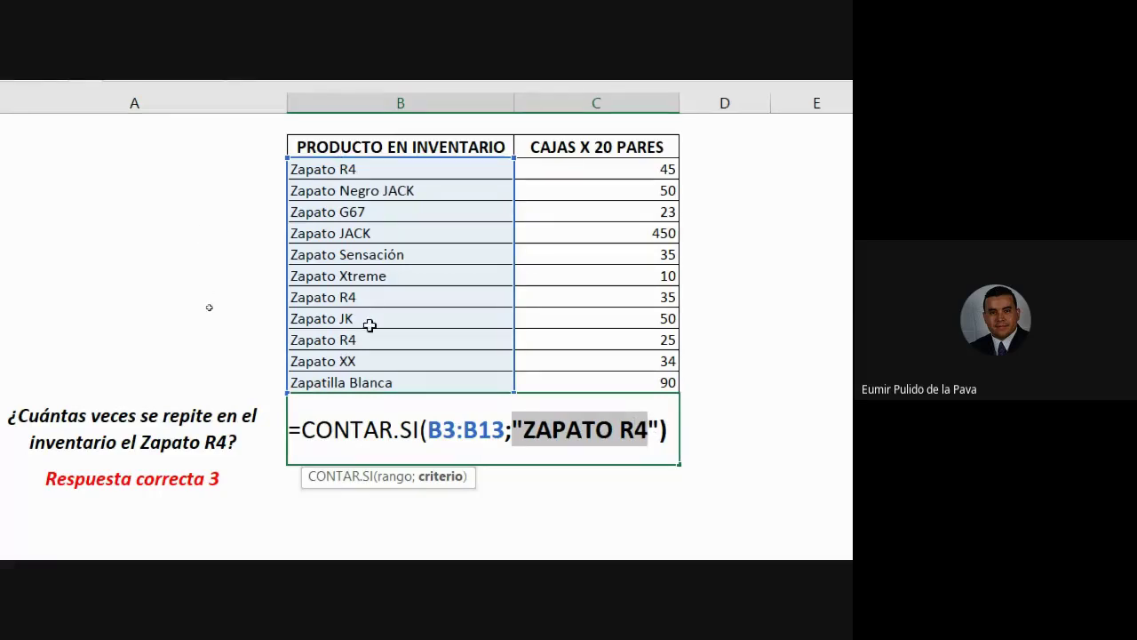
{"action": "key", "text": "Return"}
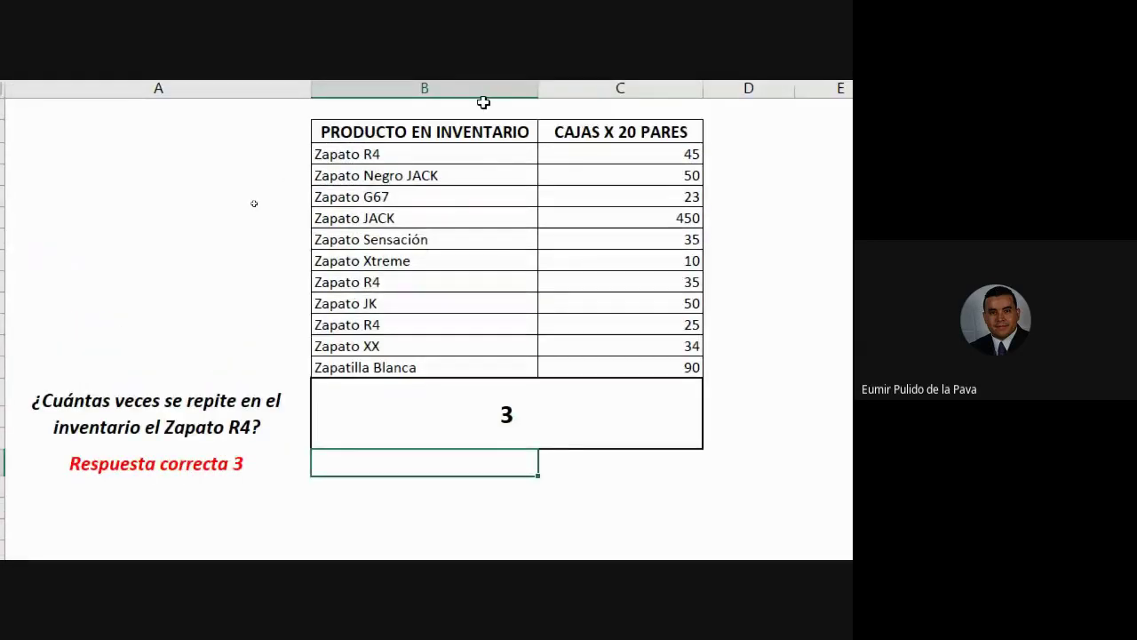
Rename two inventory entries to Zapato R40 and Zapato R4 AZUL
{"action": "double_click", "coordinate": [504, 421]}
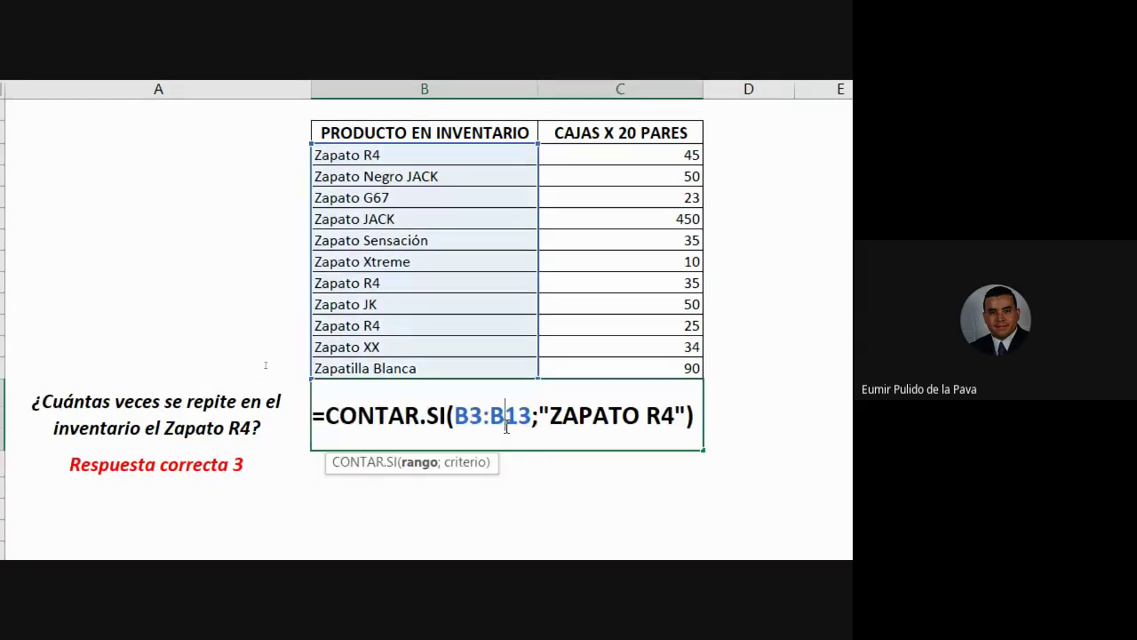
{"action": "left_click", "coordinate": [438, 520]}
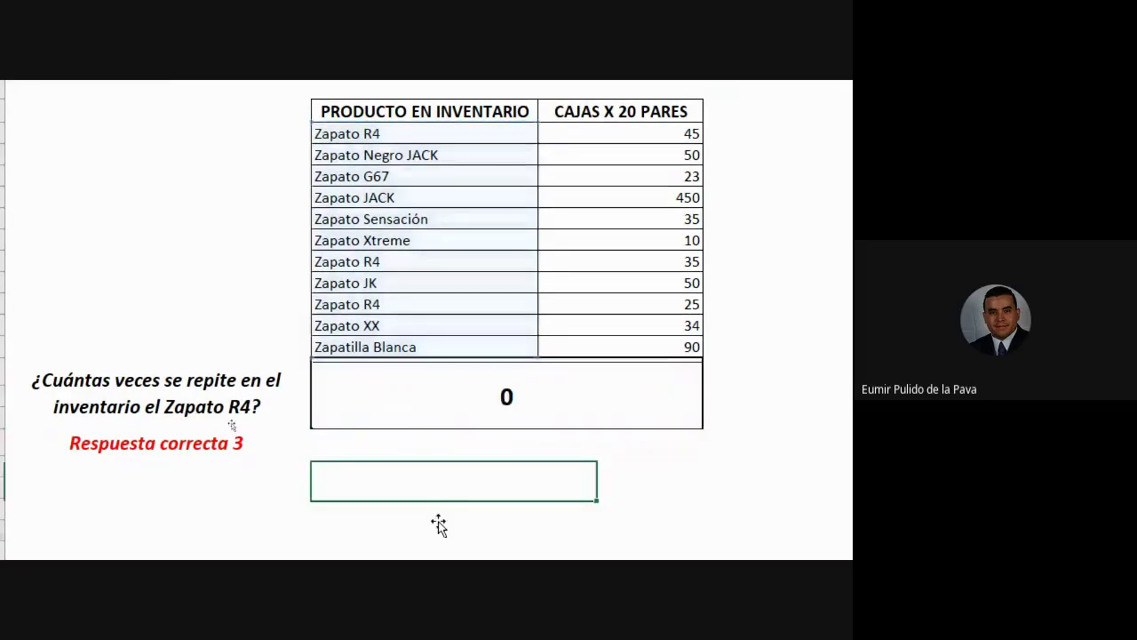
{"action": "left_click", "coordinate": [421, 490]}
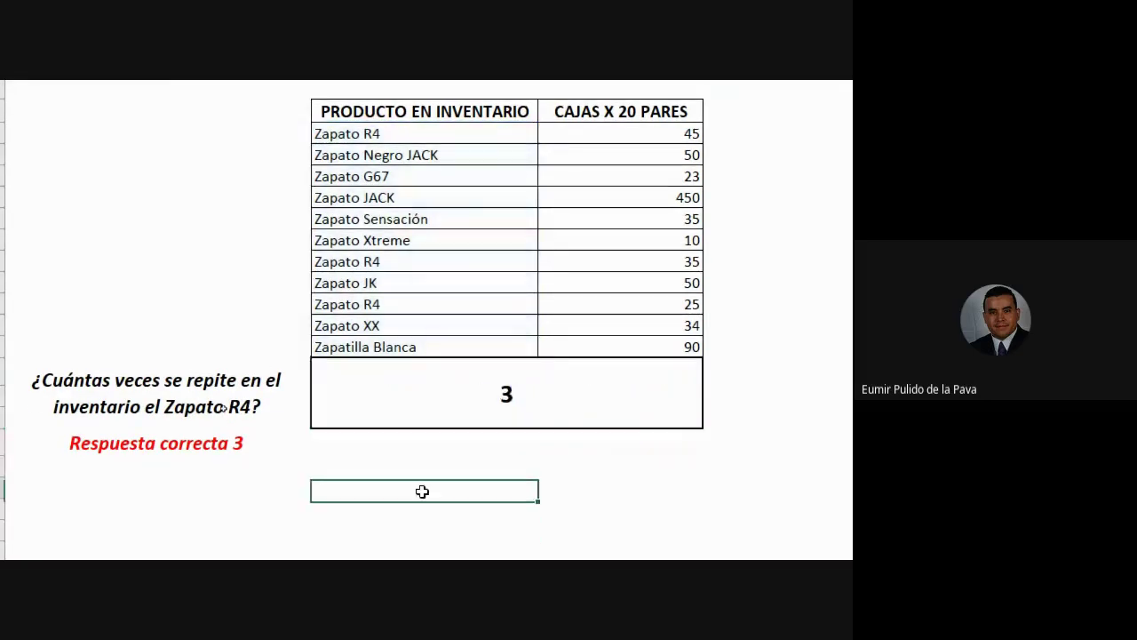
{"action": "double_click", "coordinate": [393, 173]}
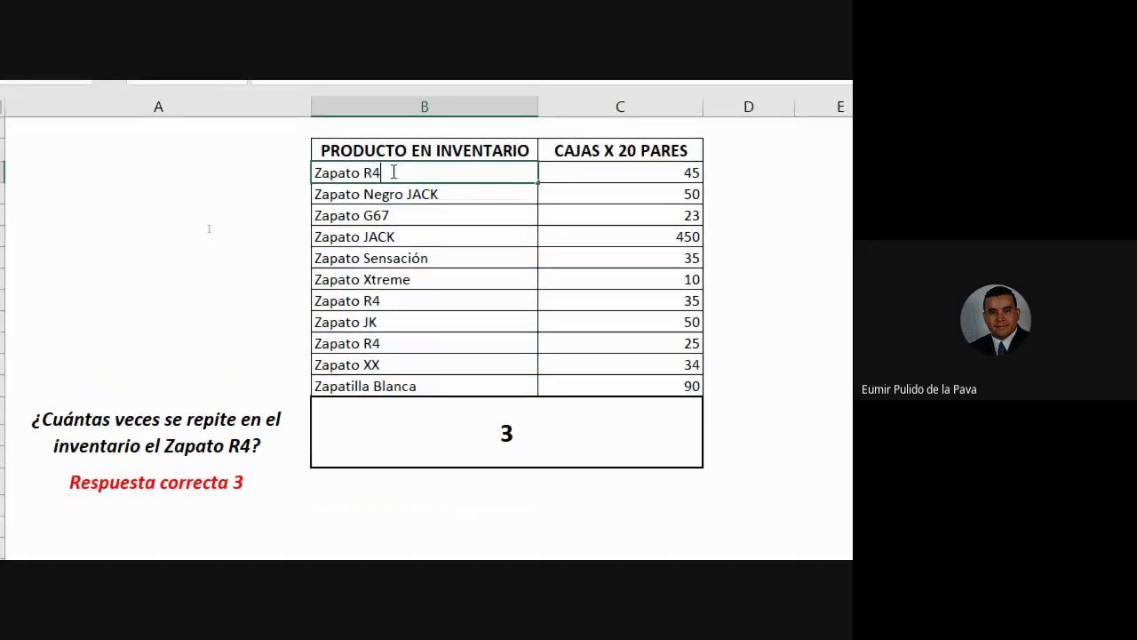
{"action": "double_click", "coordinate": [388, 301]}
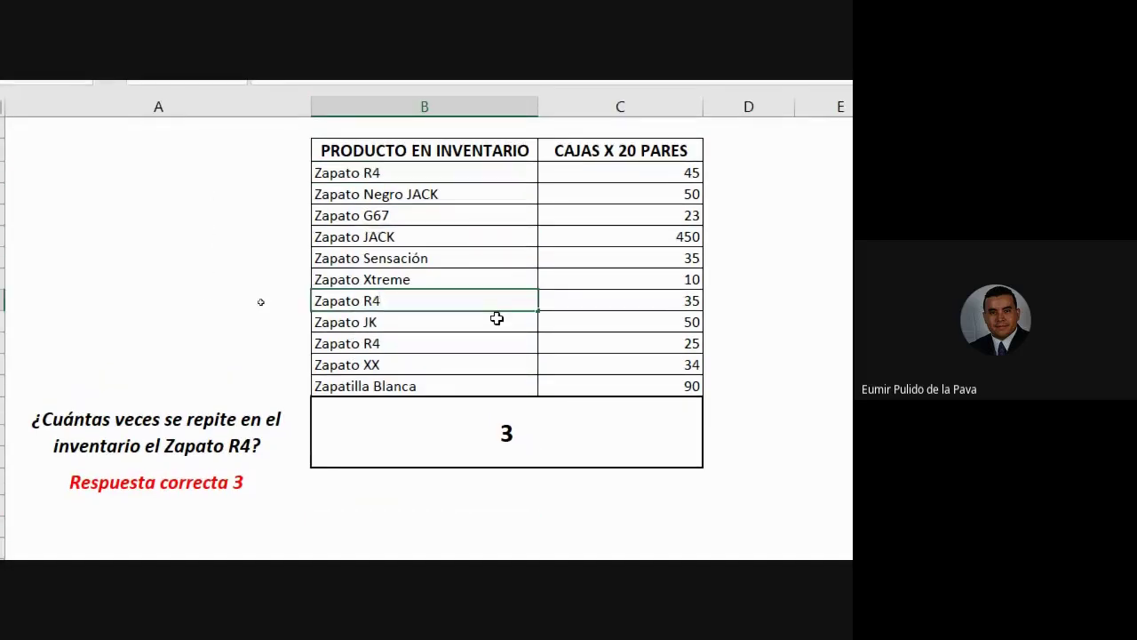
{"action": "type", "text": "0"}
{"action": "left_click", "coordinate": [497, 318]}
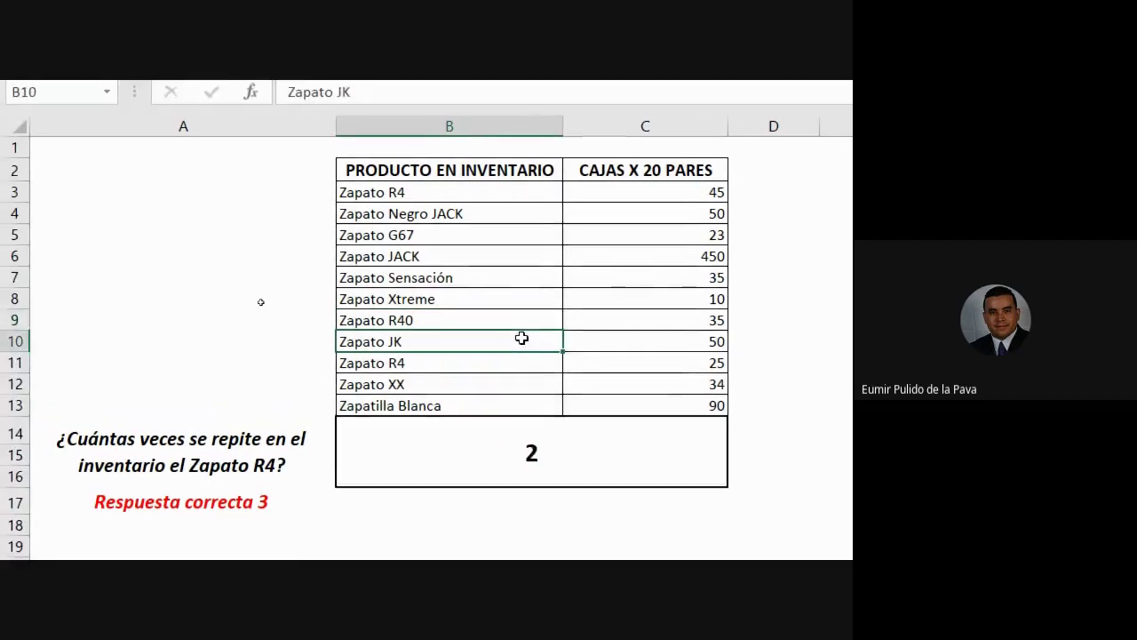
{"action": "double_click", "coordinate": [406, 346]}
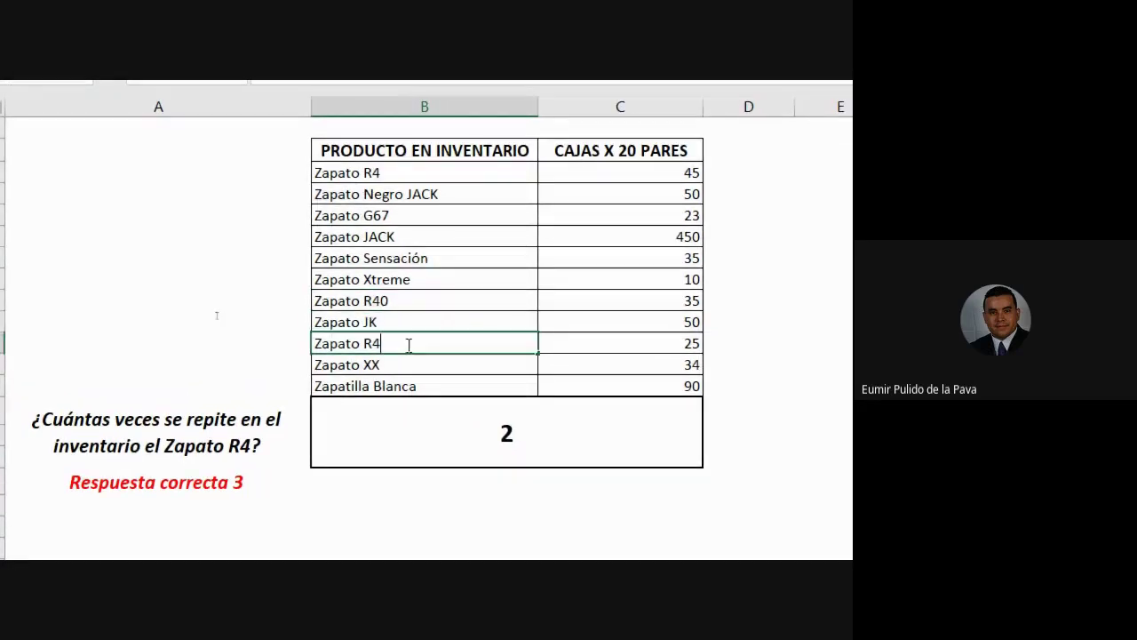
{"action": "type", "text": " AZU"}
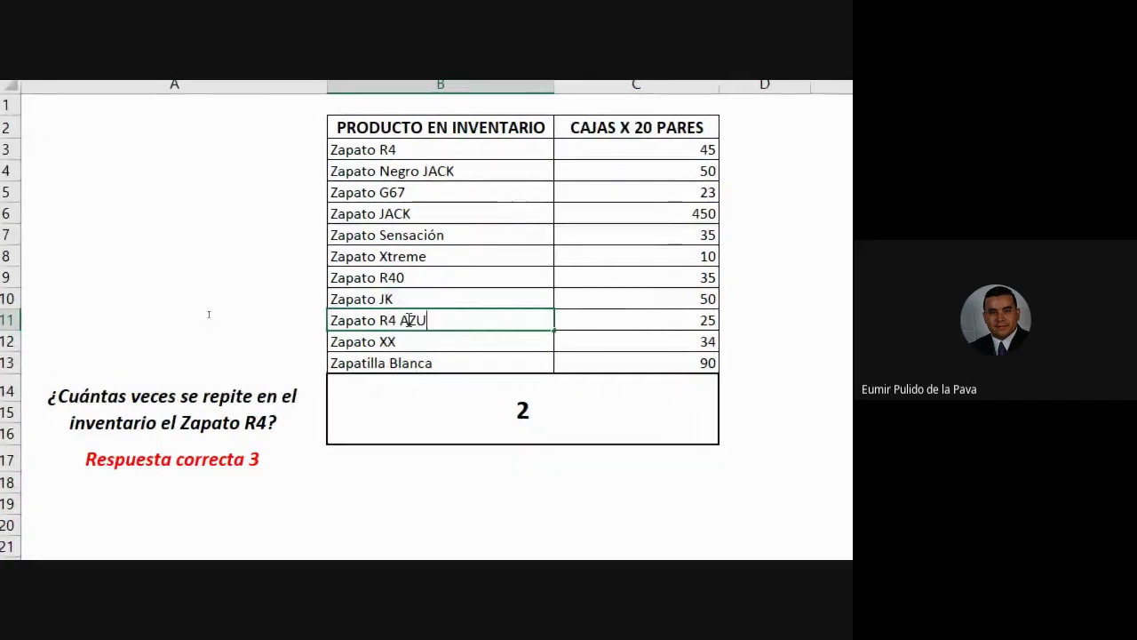
{"action": "type", "text": "L"}
{"action": "key", "text": "Return"}
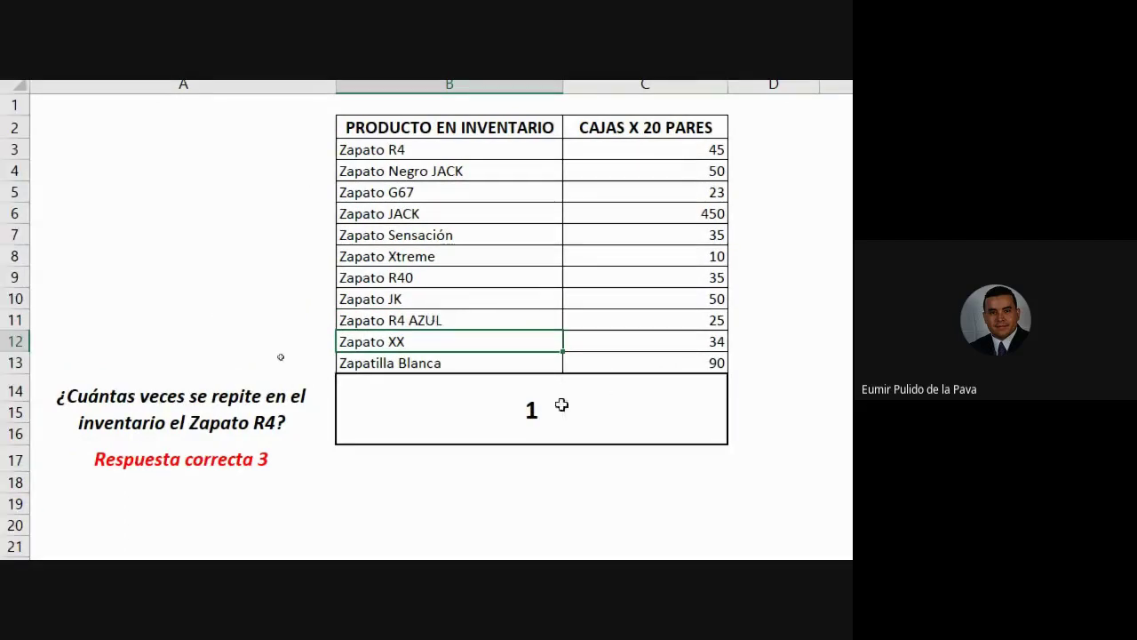
Reopen and recommit the ZAPATO R4 count formula, which now returns 1
{"action": "left_click", "coordinate": [561, 402]}
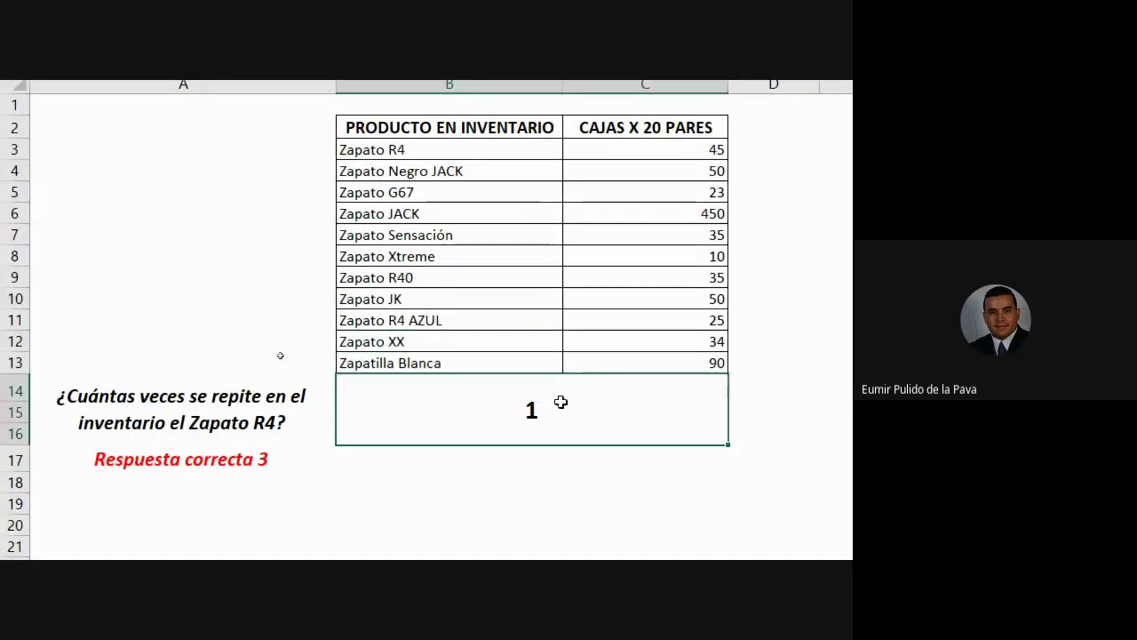
{"action": "double_click", "coordinate": [561, 402]}
{"action": "left_click_drag", "start_coordinate": [571, 410], "coordinate": [697, 408]}
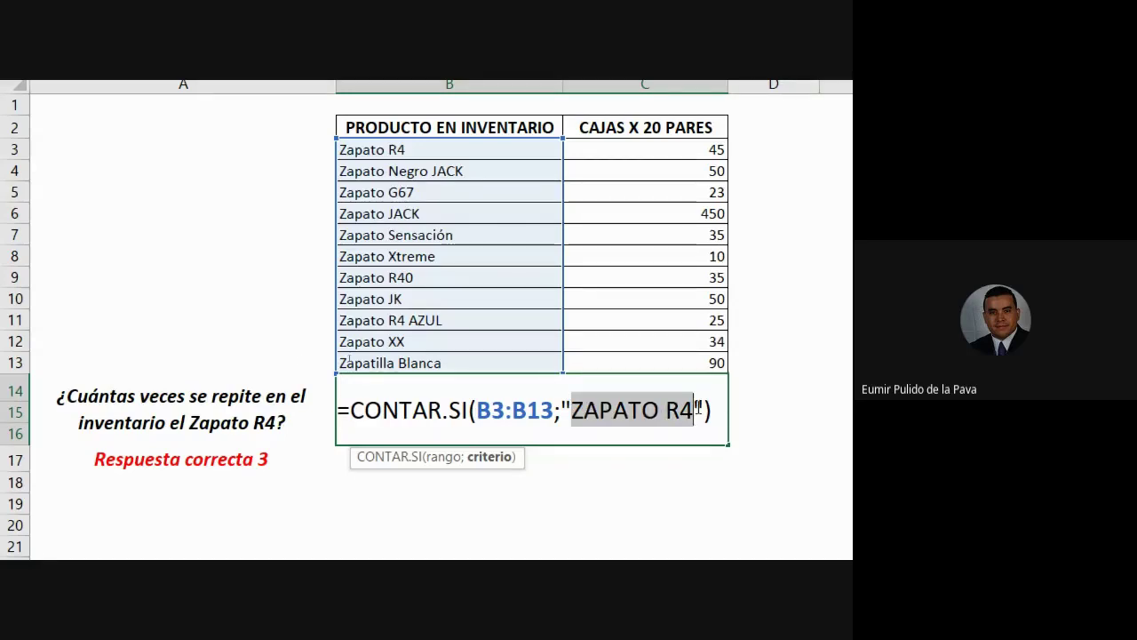
{"action": "key", "text": "Return"}
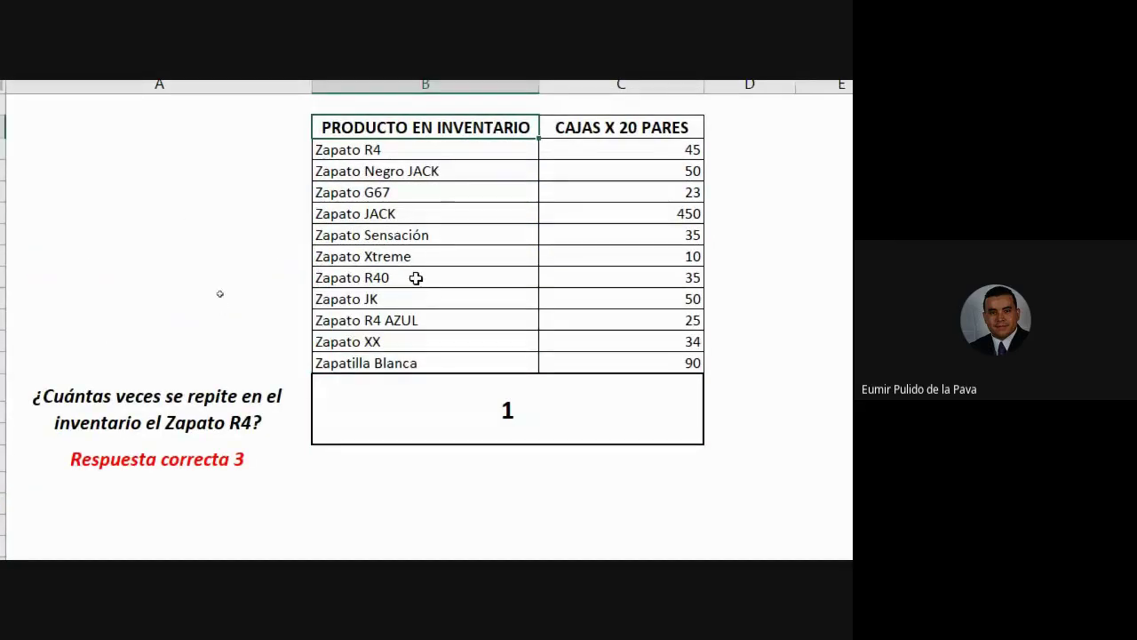
Rename Zapato R40 to Zapato R4B NEGRO, then highlight the count formula's criterion
{"action": "double_click", "coordinate": [417, 278]}
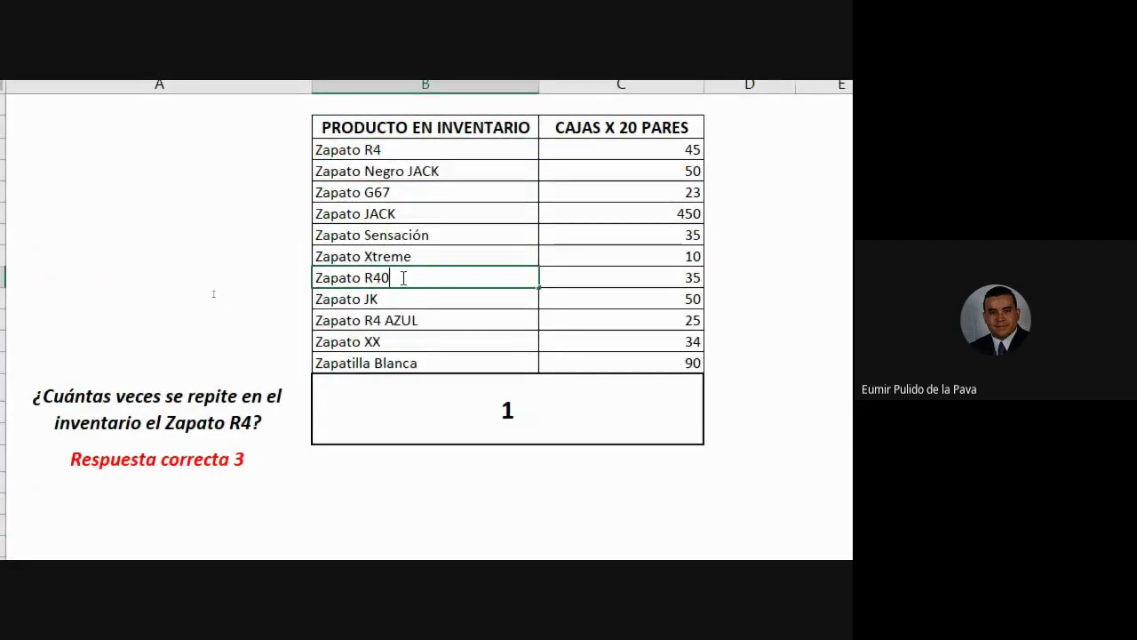
{"action": "key", "text": "BackSpace"}
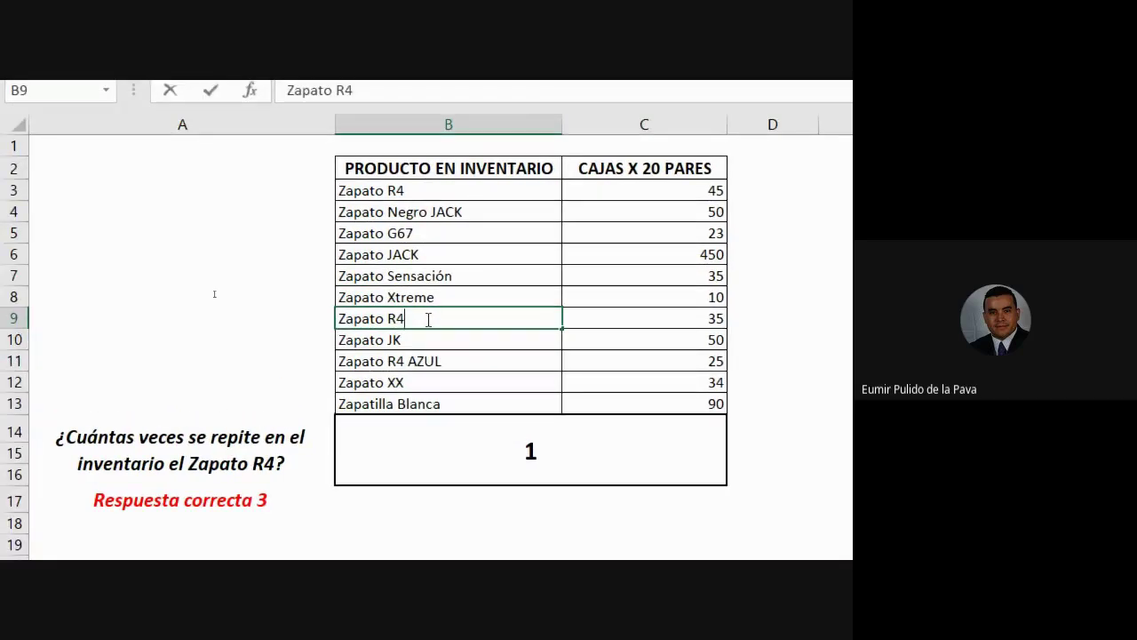
{"action": "type", "text": "B N"}
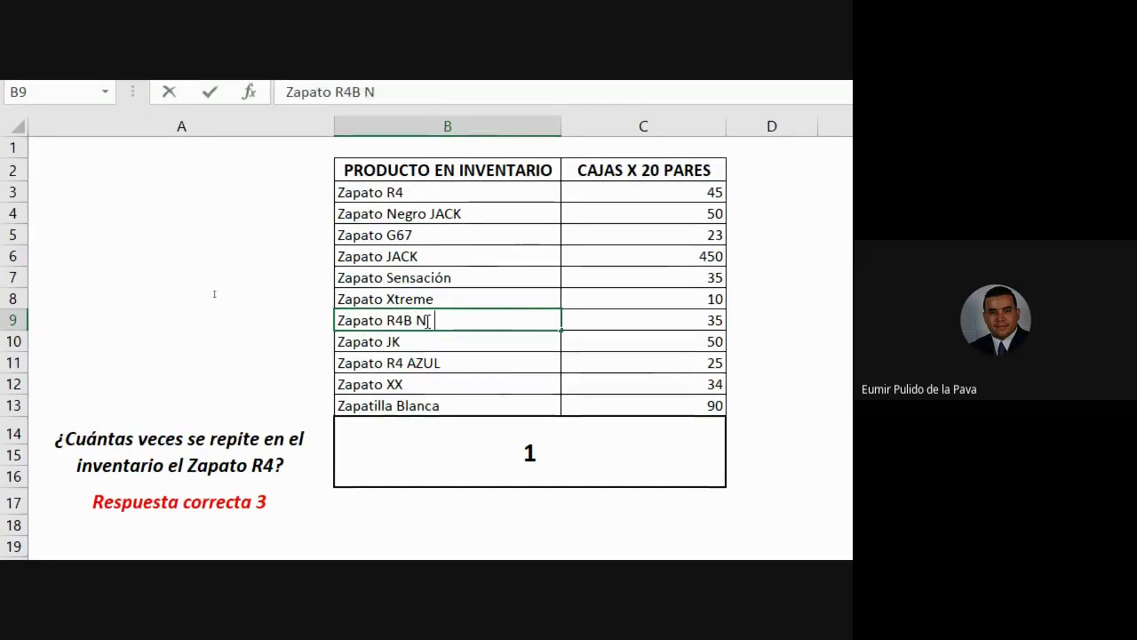
{"action": "type", "text": "EGRO"}
{"action": "key", "text": "BackSpace"}
{"action": "type", "text": "O"}
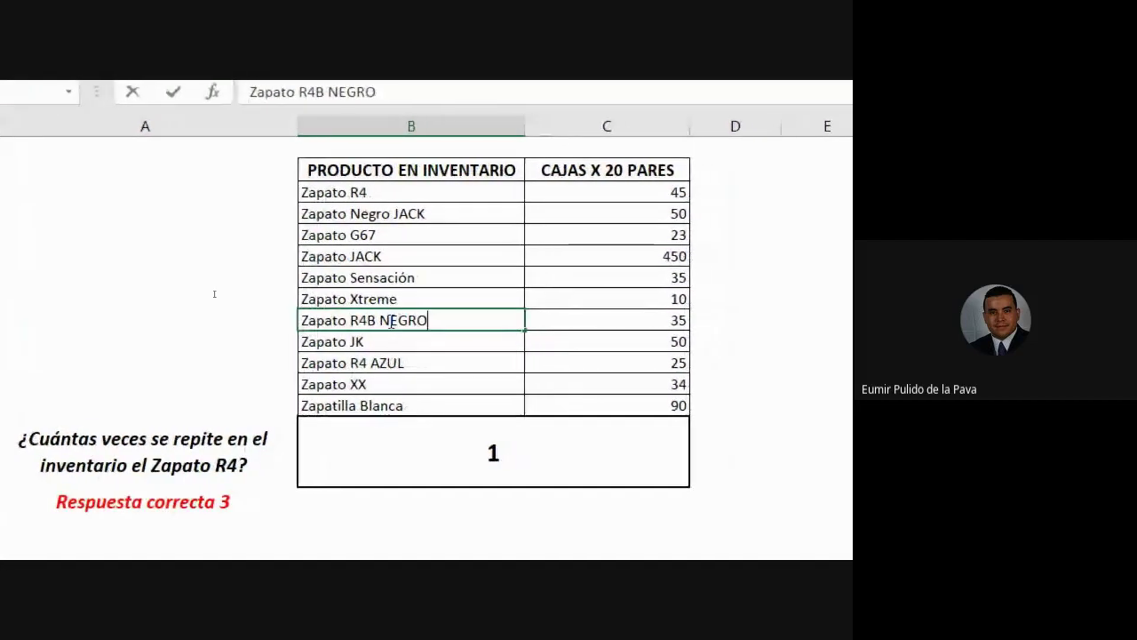
{"action": "key", "text": "Return"}
{"action": "double_click", "coordinate": [540, 429]}
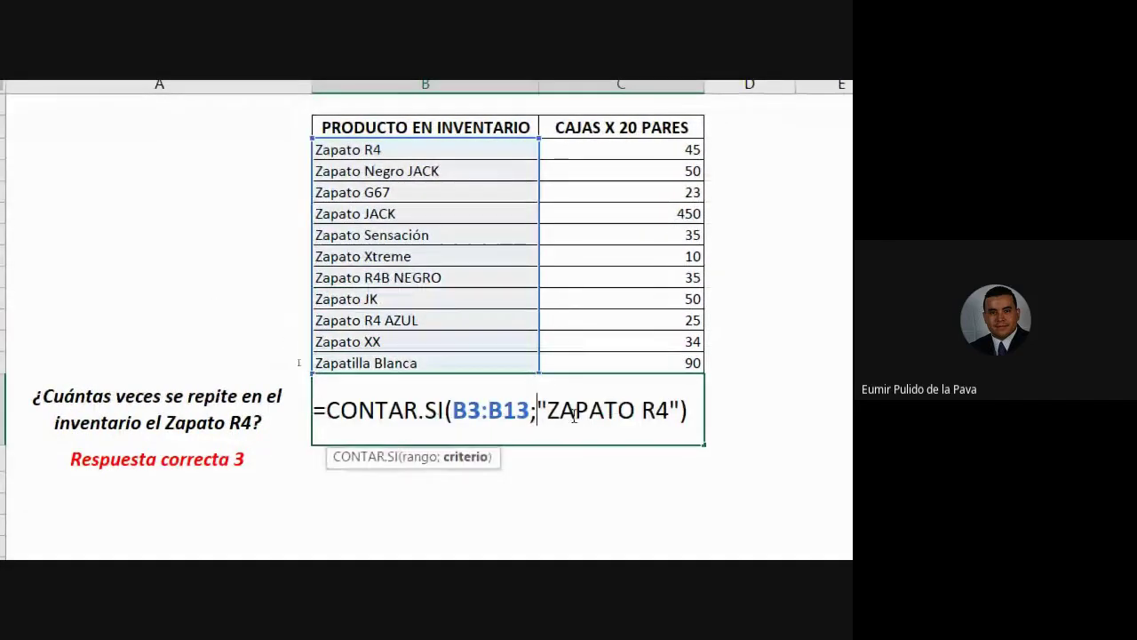
{"action": "left_click_drag", "start_coordinate": [547, 410], "coordinate": [672, 407]}
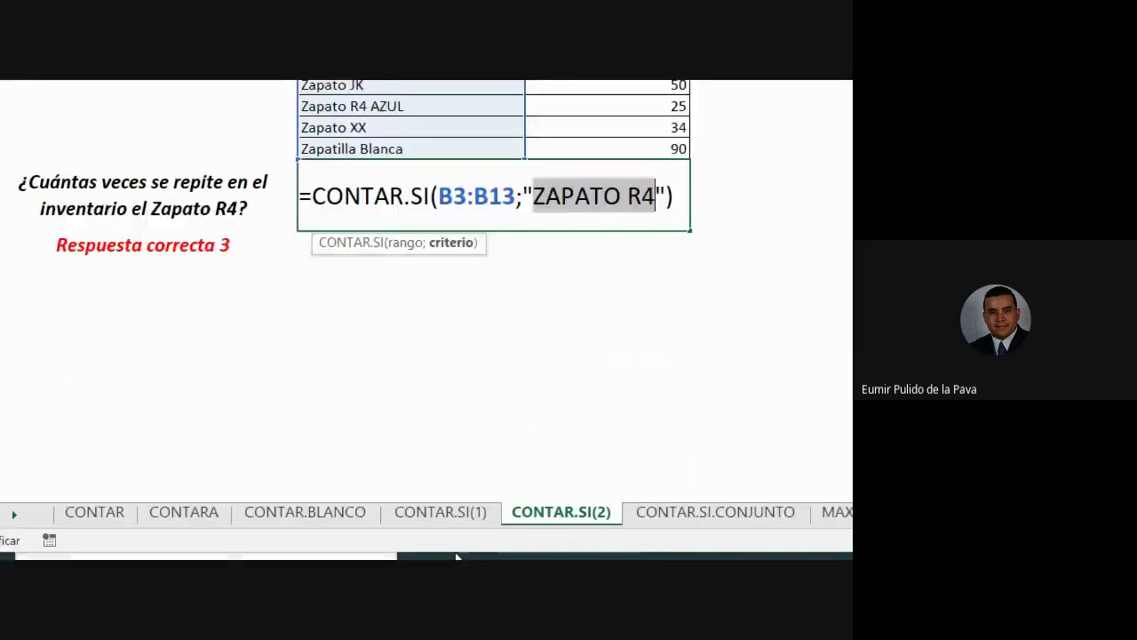
Admit the waiting participant in Google Meet, then recommit the Excel count formula returning 1
{"action": "mouse_move", "coordinate": [742, 540]}
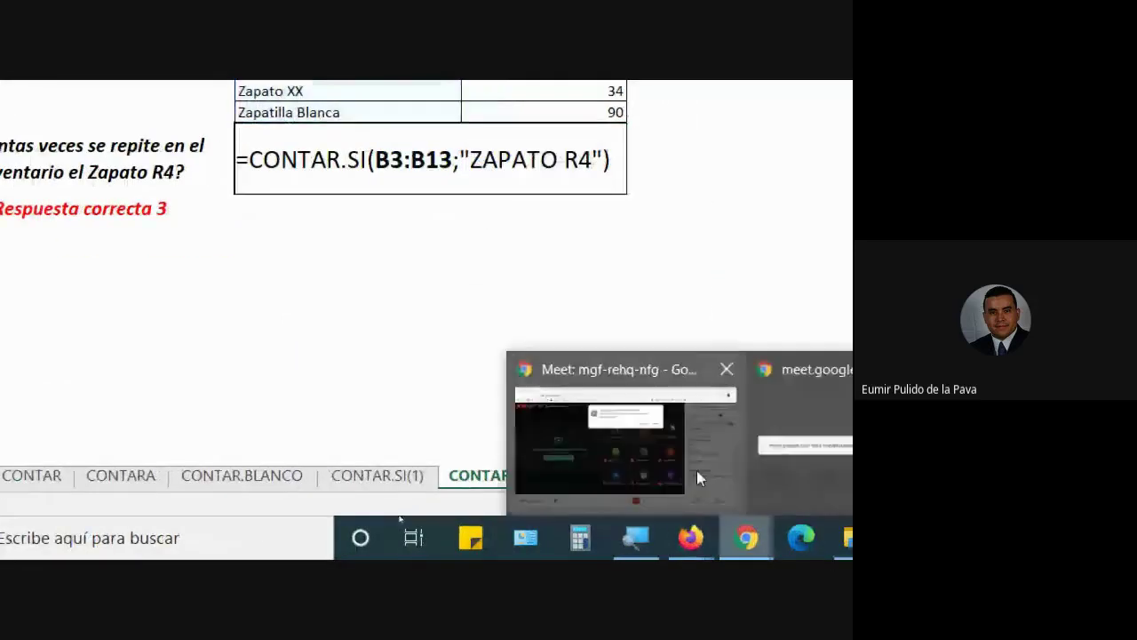
{"action": "left_click", "coordinate": [696, 470]}
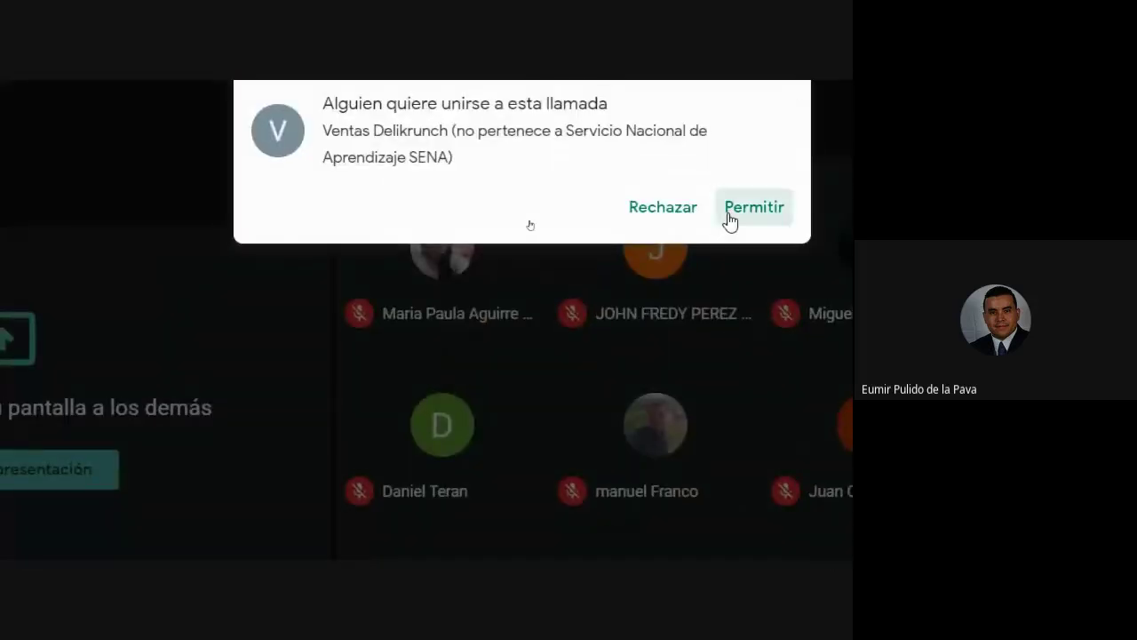
{"action": "left_click", "coordinate": [729, 219]}
{"action": "left_click", "coordinate": [692, 541]}
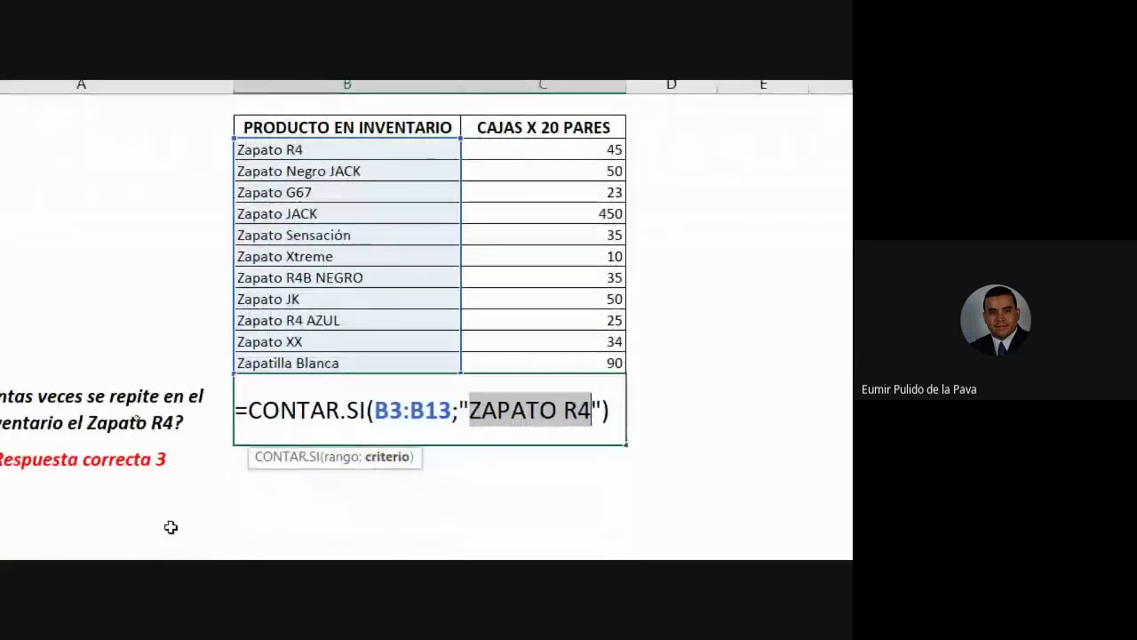
{"action": "key", "text": "Return"}
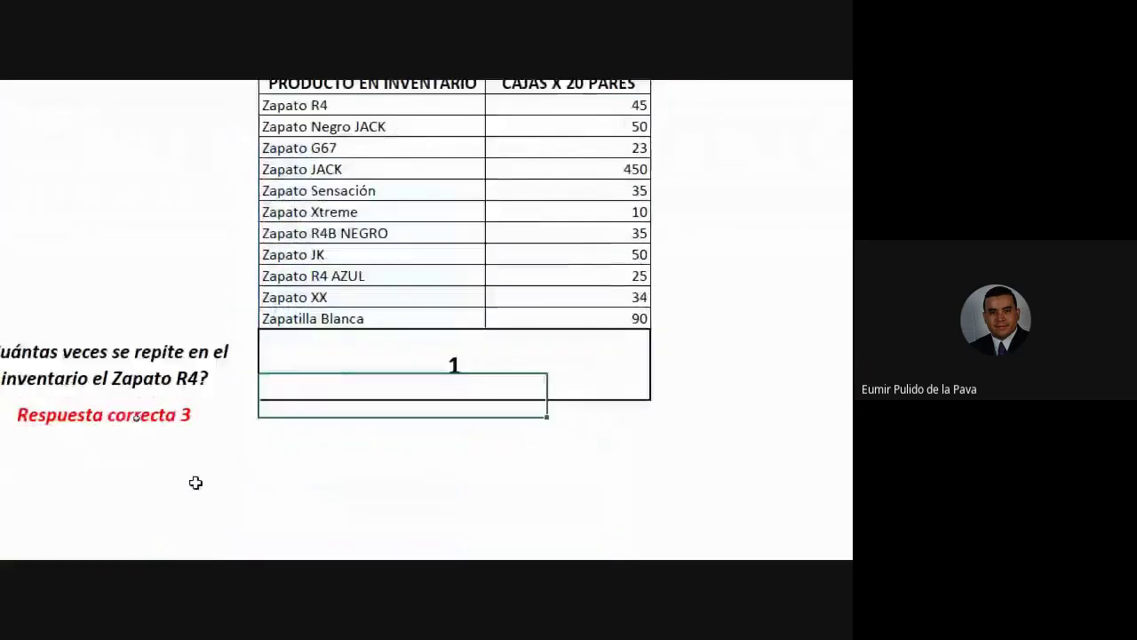
Reopen the CONTAR.SI formula and highlight its "ZAPATO R4" criterion
{"action": "double_click", "coordinate": [555, 374]}
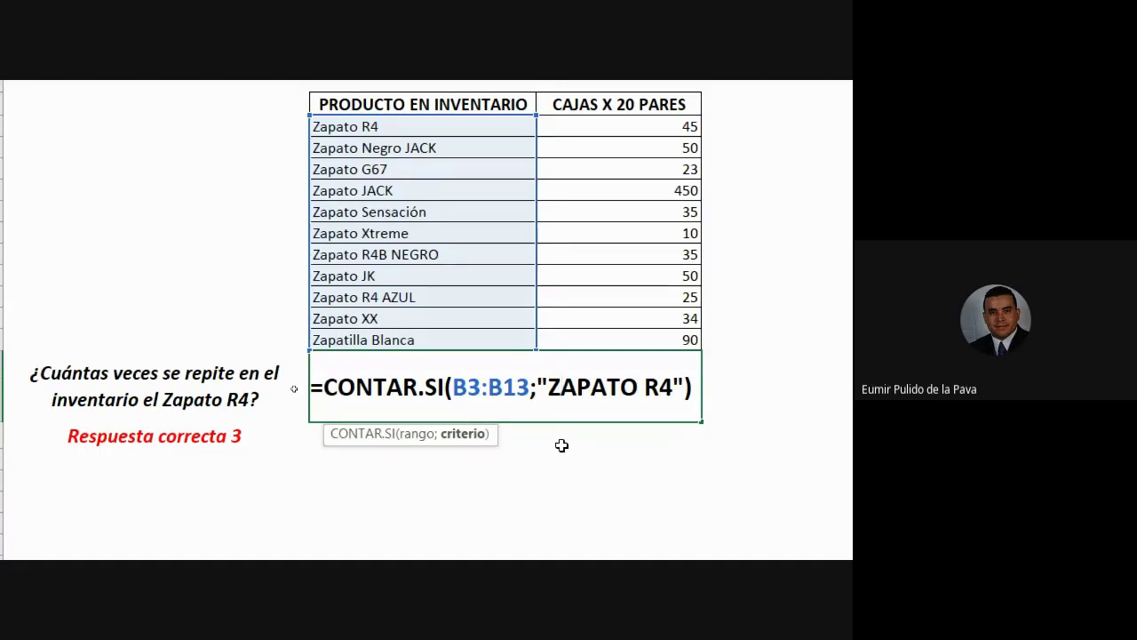
{"action": "mouse_move", "coordinate": [548, 387]}
{"action": "left_mouse_down"}
{"action": "mouse_move", "coordinate": [683, 389]}
{"action": "mouse_move", "coordinate": [672, 398]}
{"action": "left_mouse_up"}
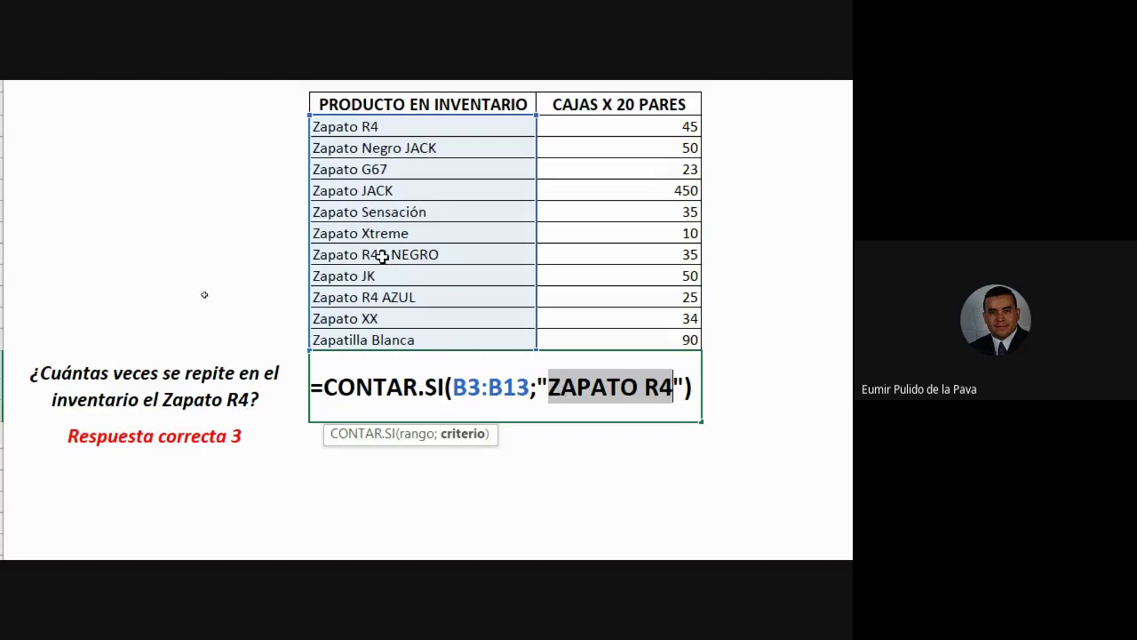
Change the count criterion to 'ZAPATO R4B NEGRO' and commit it
{"action": "left_click", "coordinate": [675, 396]}
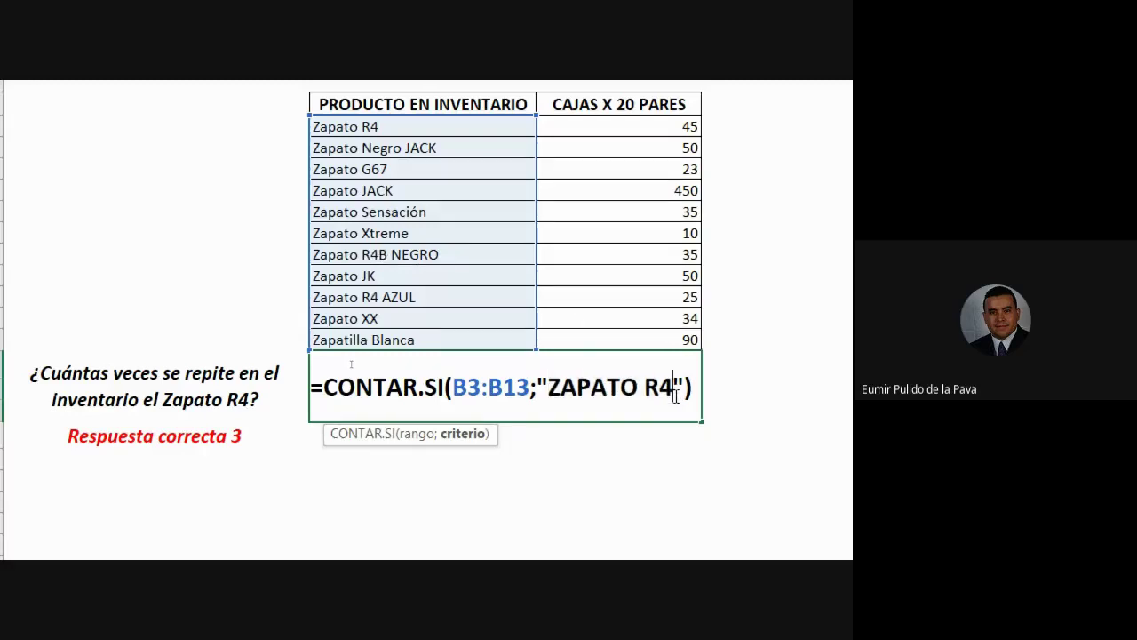
{"action": "type", "text": "B "}
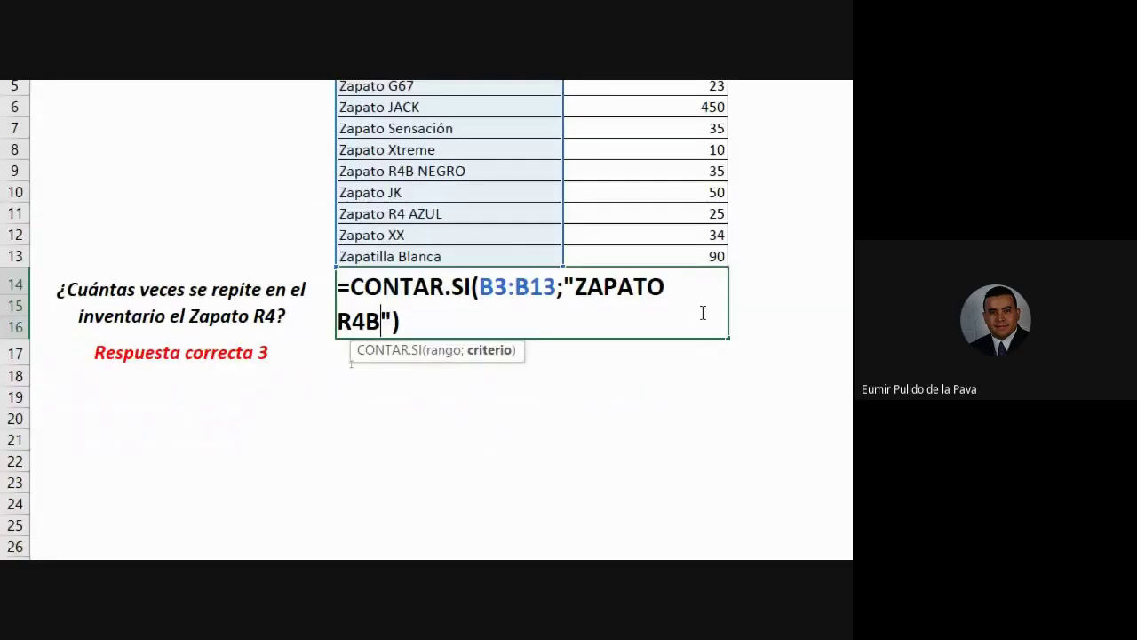
{"action": "type", "text": "NEGR"}
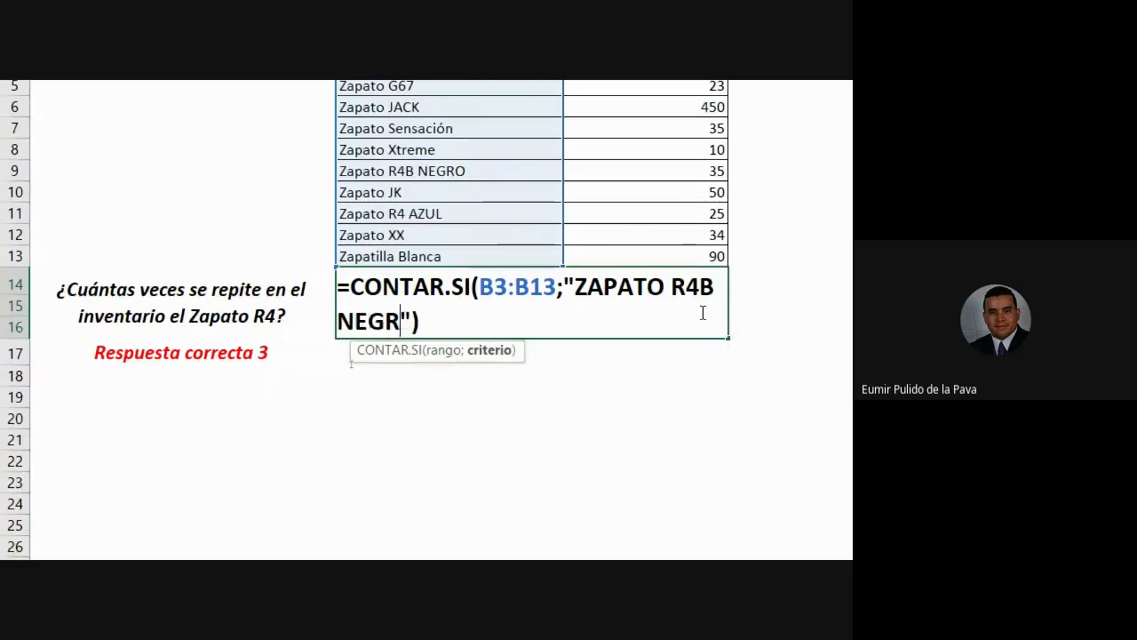
{"action": "type", "text": "O"}
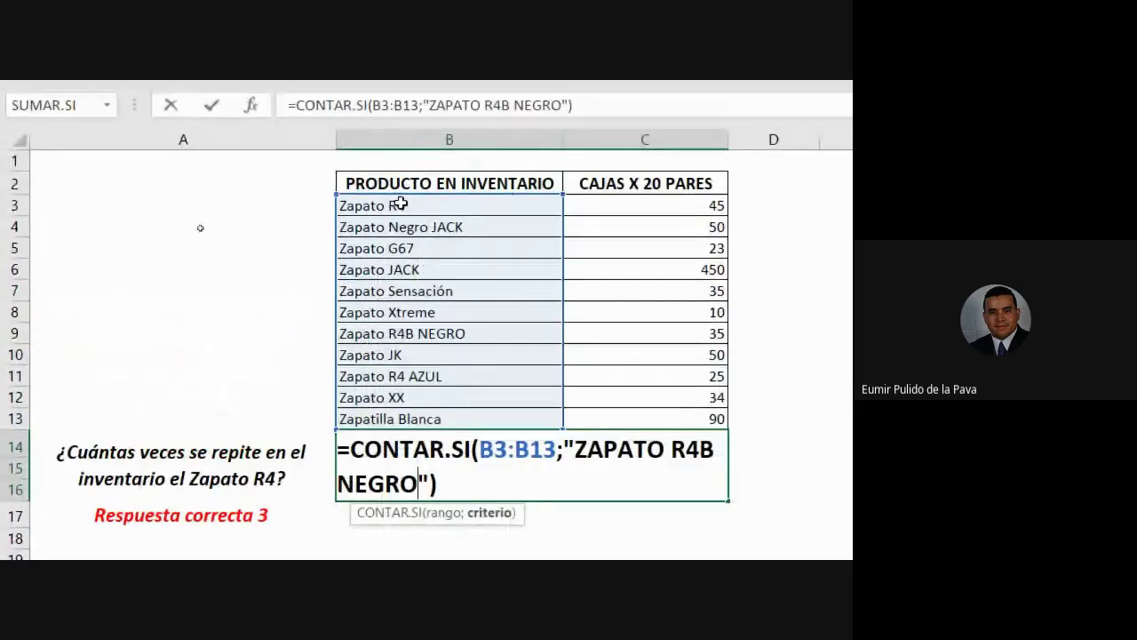
{"action": "key", "text": "Return"}
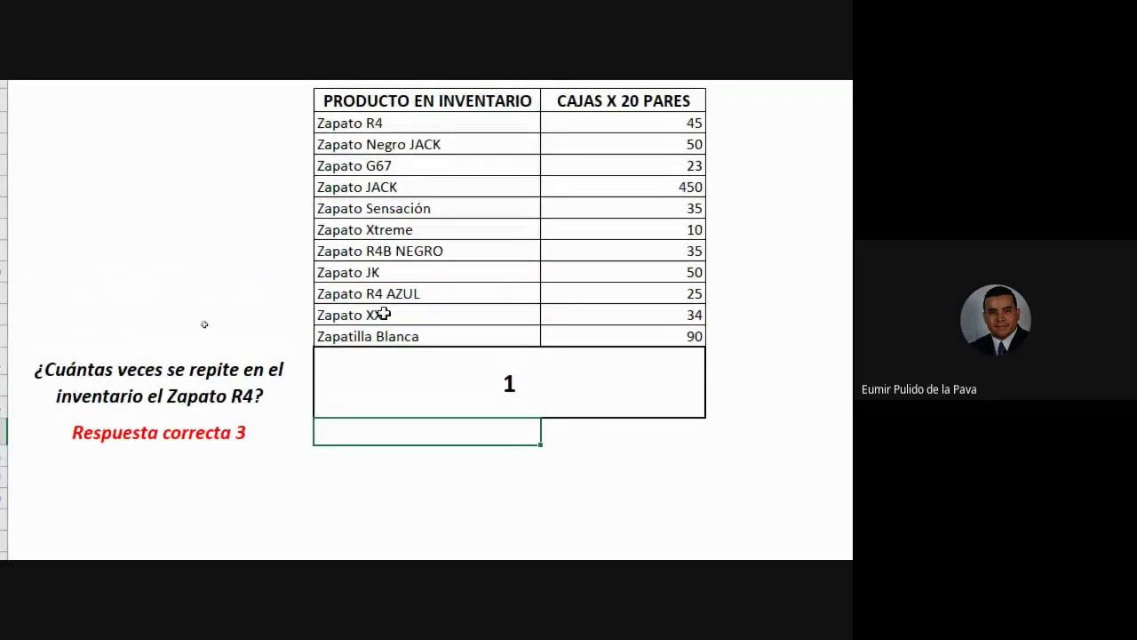
Change the criterion ending to AZUL ('ZAPATO R4 AZUL', still 1) and select the R4 products to compare
{"action": "double_click", "coordinate": [578, 380]}
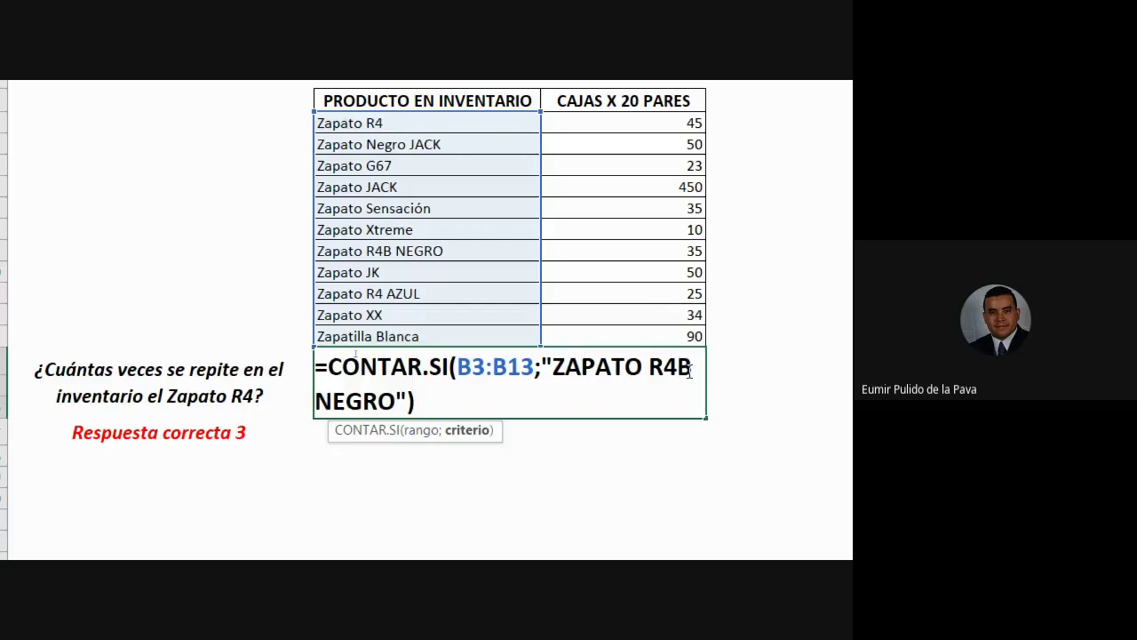
{"action": "mouse_move", "coordinate": [690, 370]}
{"action": "left_mouse_down"}
{"action": "mouse_move", "coordinate": [685, 391]}
{"action": "mouse_move", "coordinate": [484, 390]}
{"action": "left_mouse_up"}
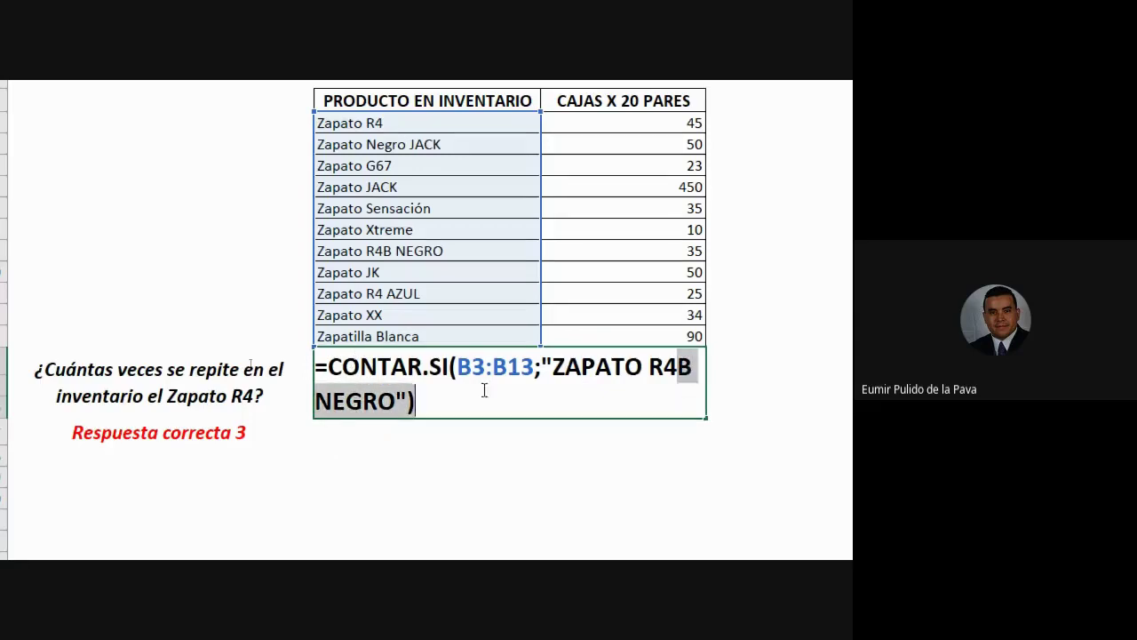
{"action": "type", "text": "A"}
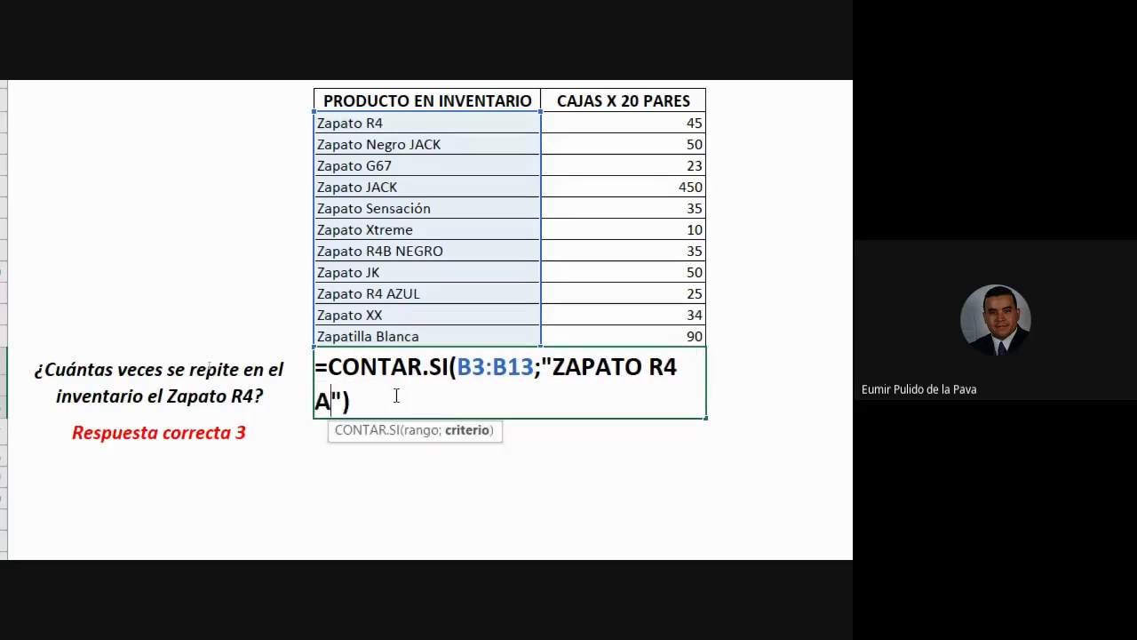
{"action": "type", "text": "ZUL"}
{"action": "key", "text": "Return"}
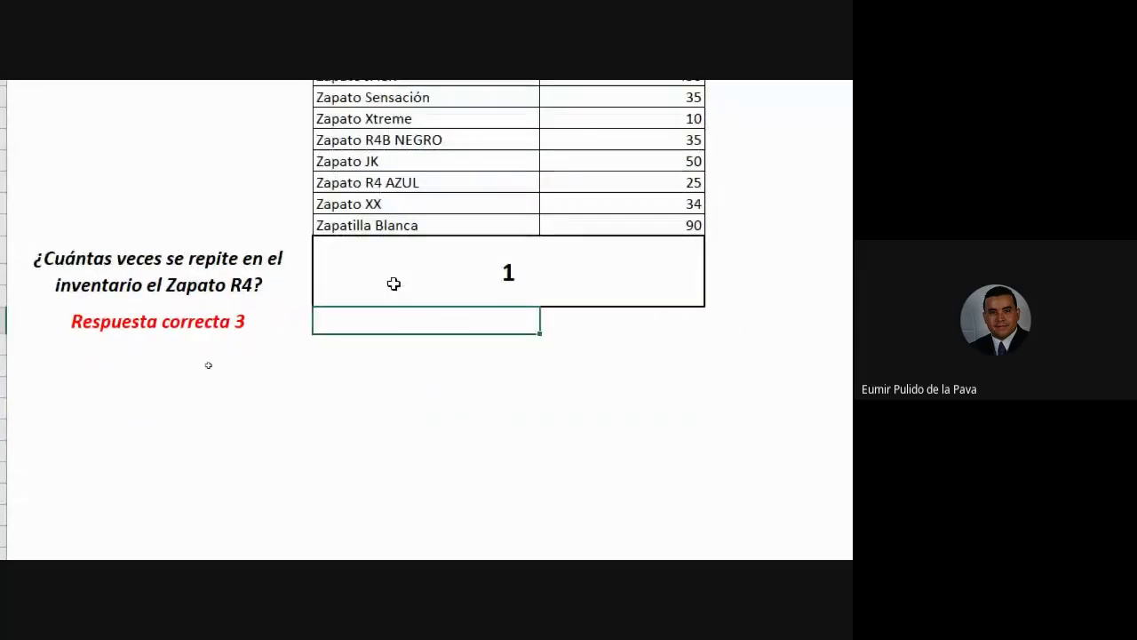
{"action": "left_click_drag", "start_coordinate": [479, 280], "coordinate": [497, 339]}
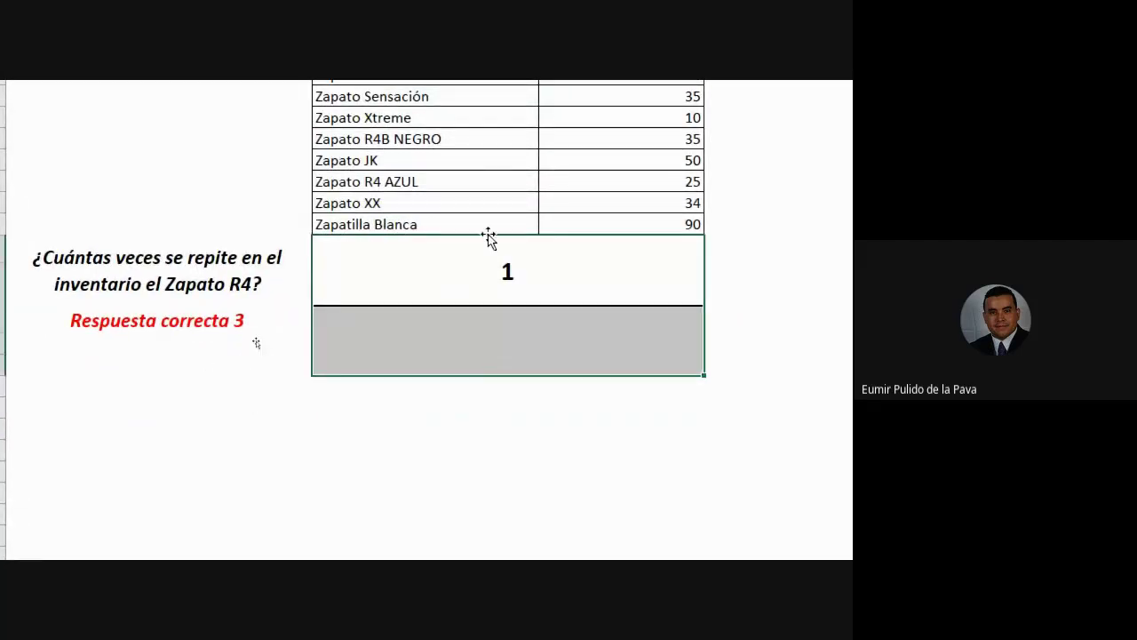
{"action": "left_click", "coordinate": [532, 229]}
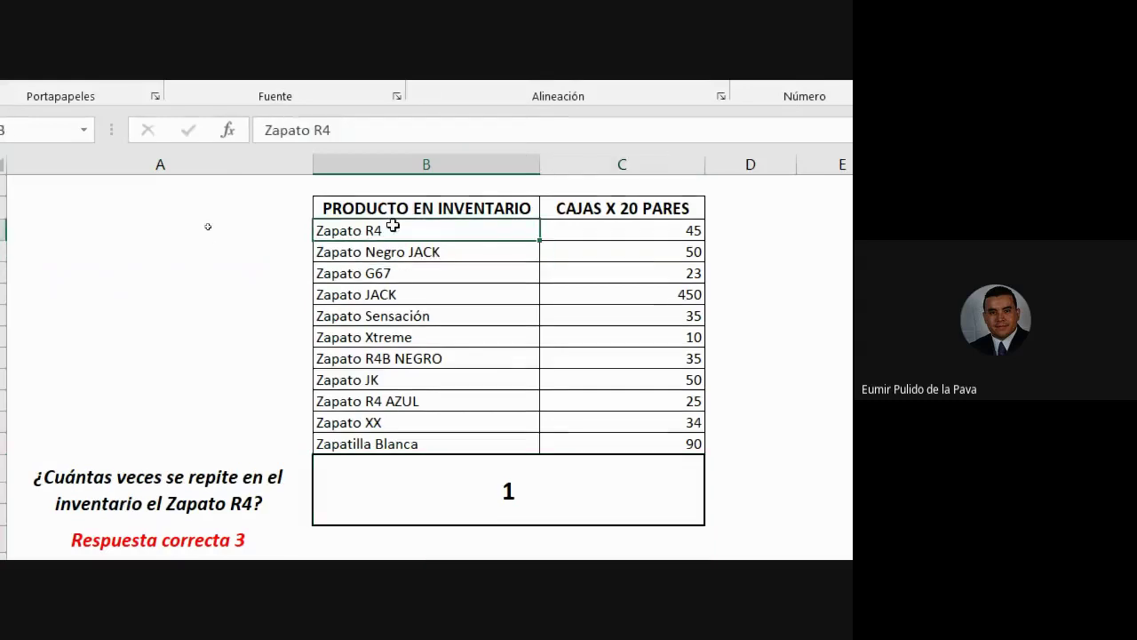
Highlight the Zapato R4B NEGRO and R4 AZUL entries, then enter ? beside the table
{"action": "left_click", "coordinate": [403, 358], "text": "ctrl"}
{"action": "left_click", "coordinate": [424, 401], "text": "ctrl"}
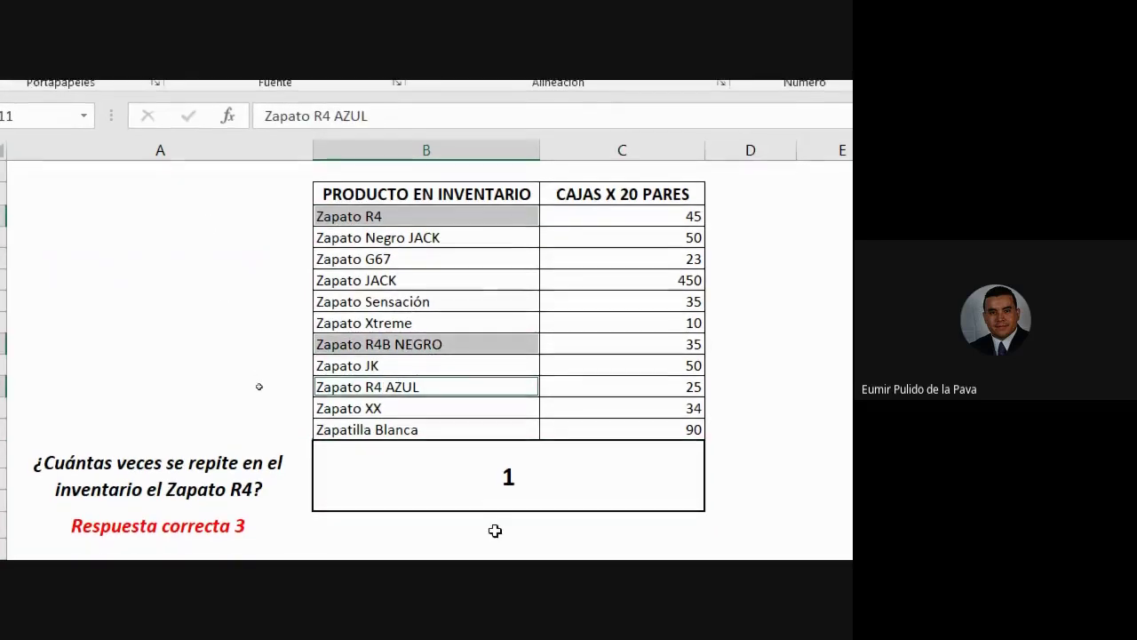
{"action": "left_click", "coordinate": [523, 293]}
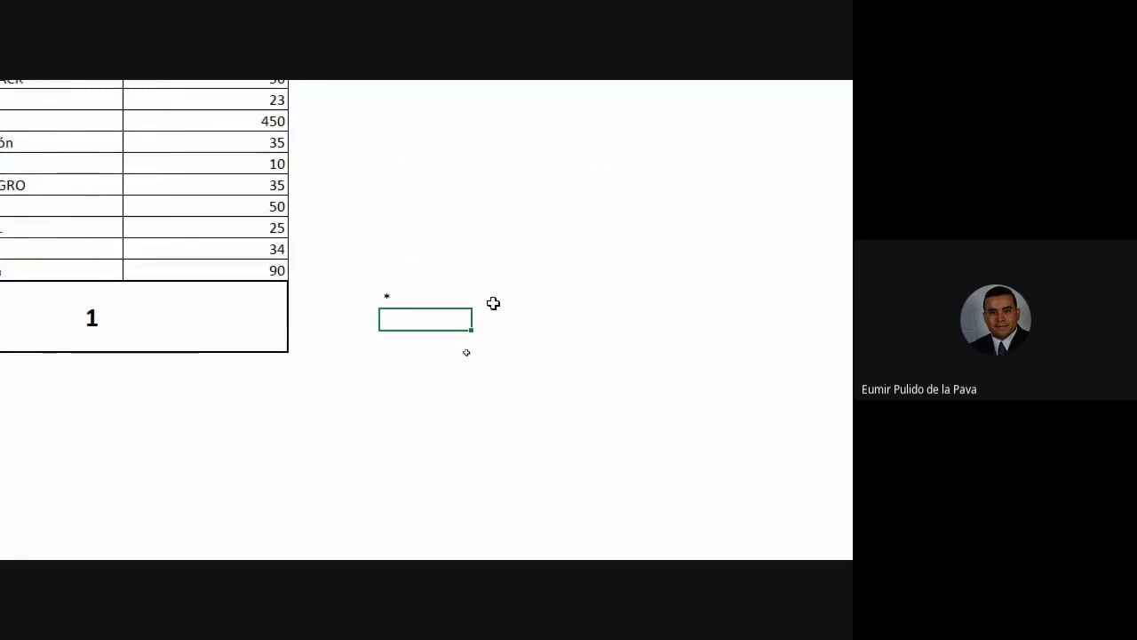
{"action": "type", "text": "?"}
{"action": "key", "text": "Return"}
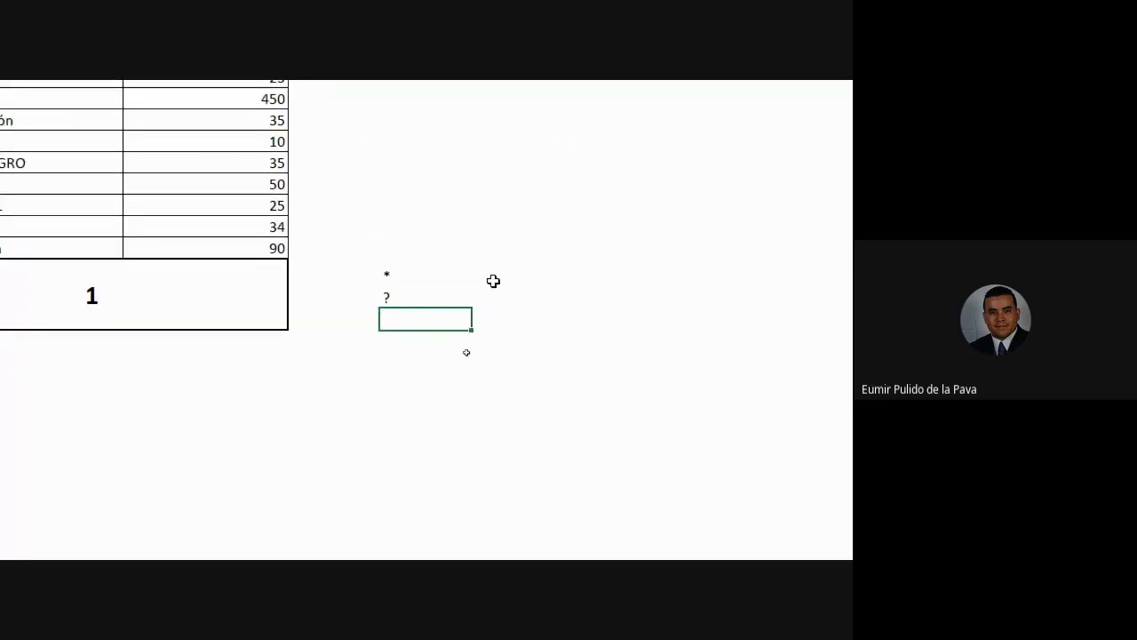
Complete the asterisk note as '*: REEMPLAZA UNA CADENA DE CARACTERES'
{"action": "key", "text": "Up"}
{"action": "key", "text": "Up"}
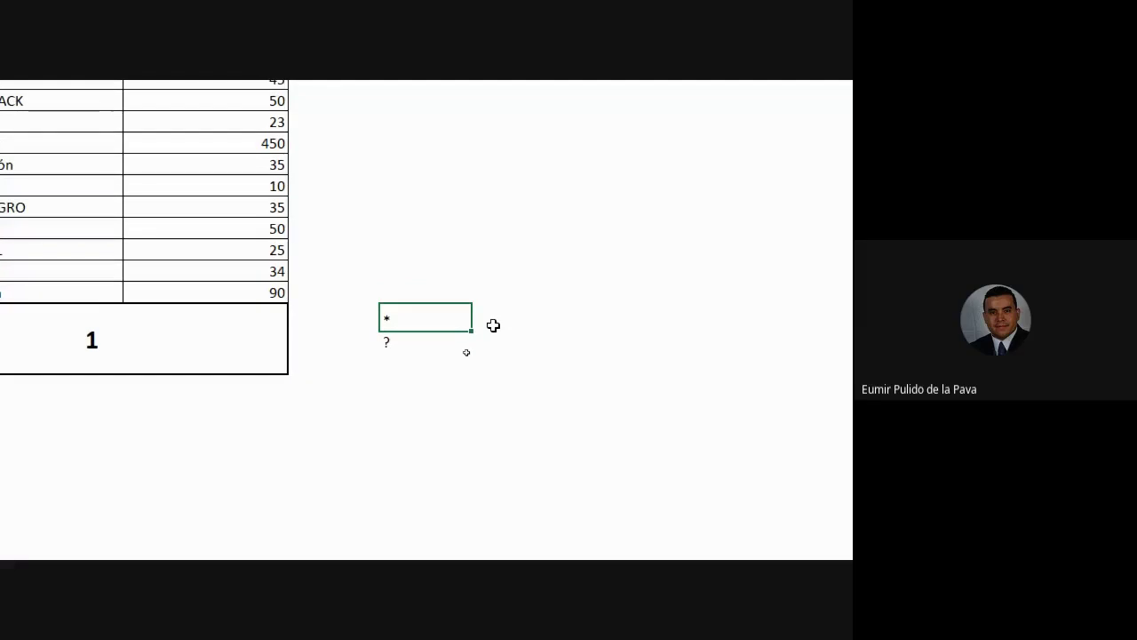
{"action": "key", "text": "F2"}
{"action": "type", "text": ":"}
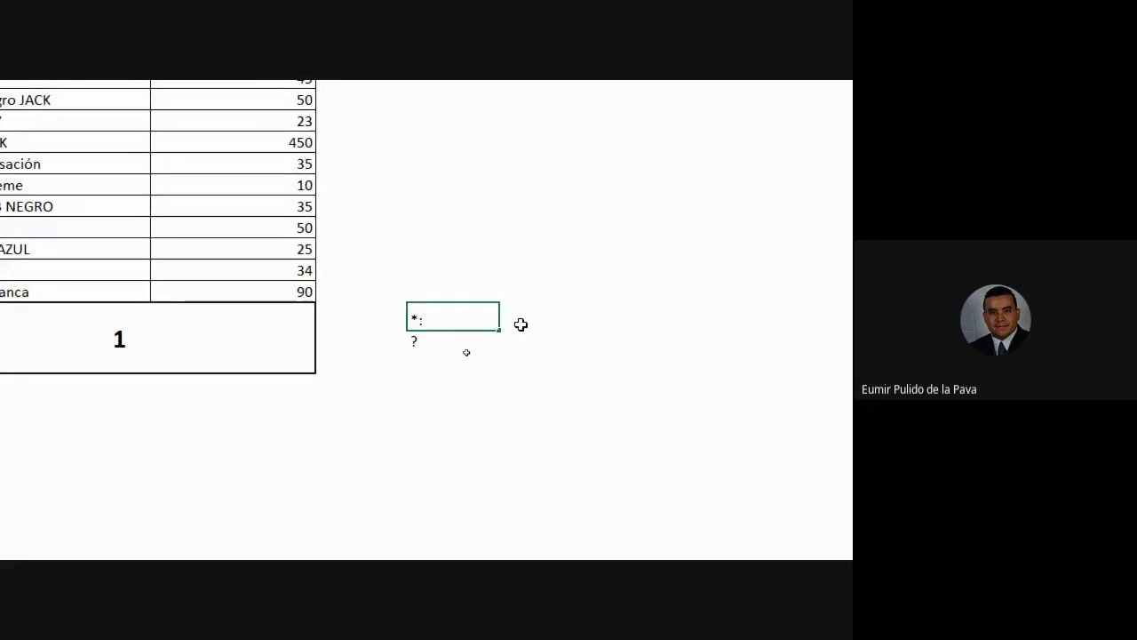
{"action": "type", "text": "REEMP"}
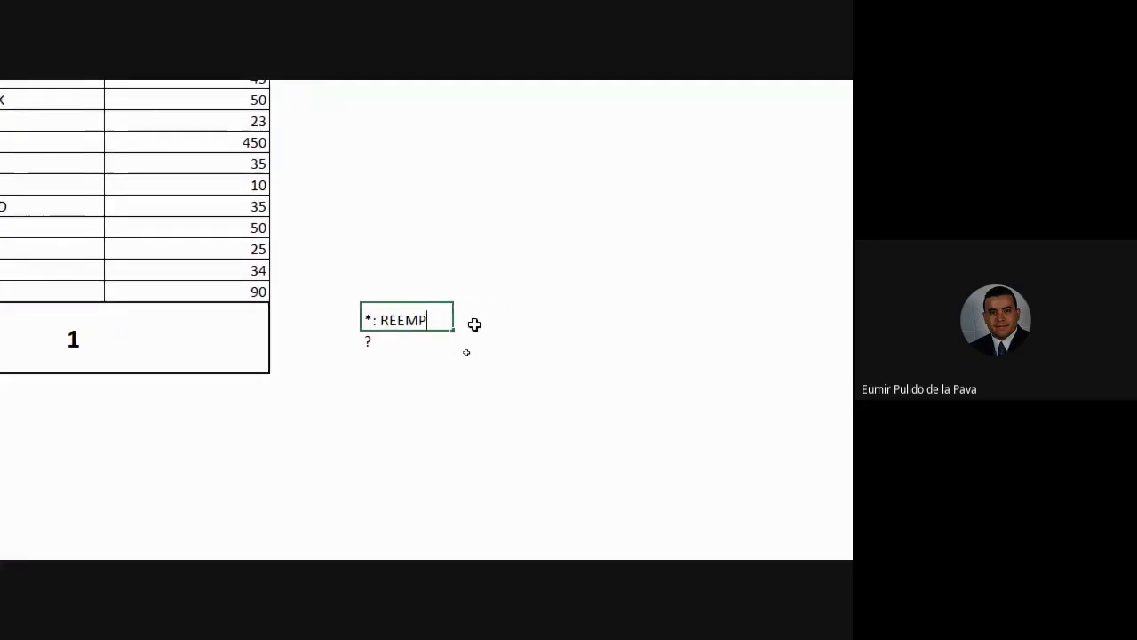
{"action": "type", "text": "LAZA UNA"}
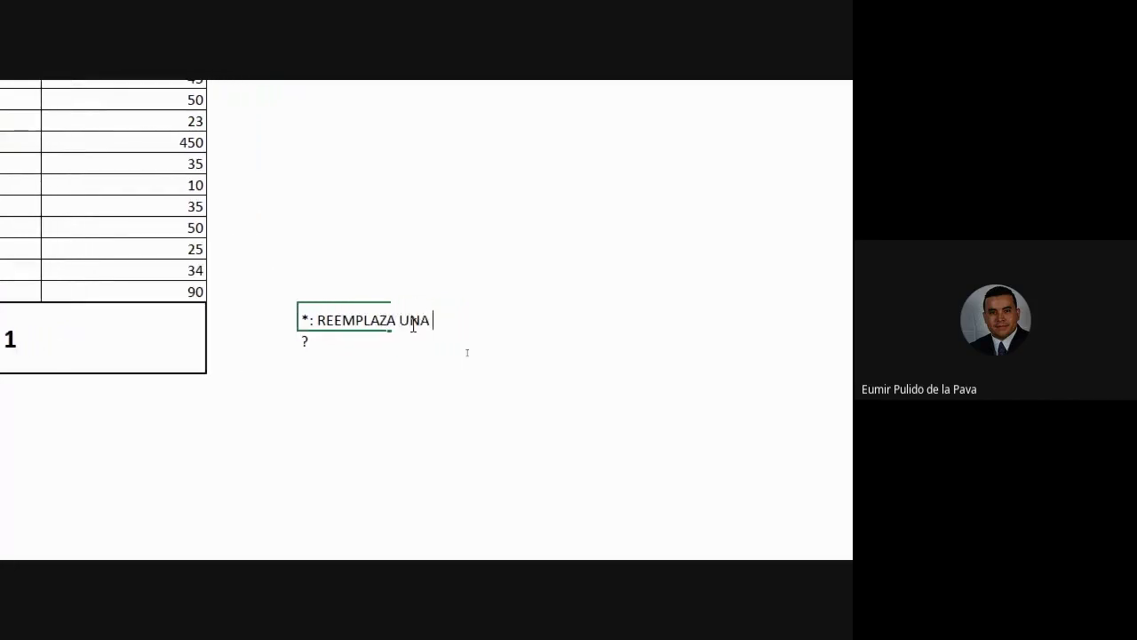
{"action": "type", "text": " CADE"}
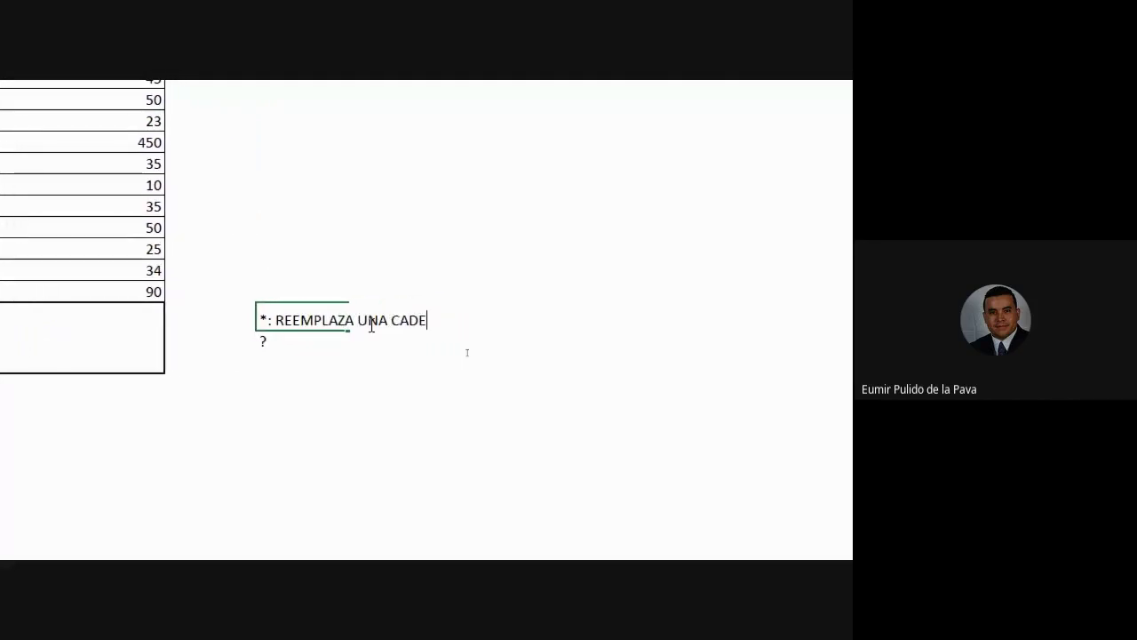
{"action": "type", "text": "NA DE CARAC"}
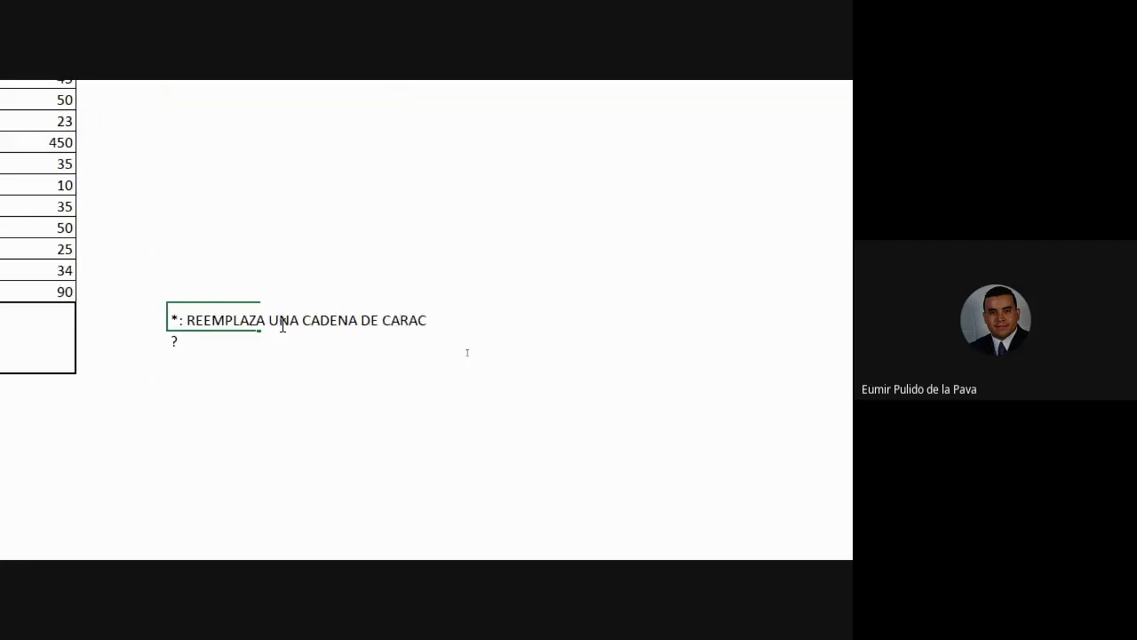
{"action": "type", "text": "TERE"}
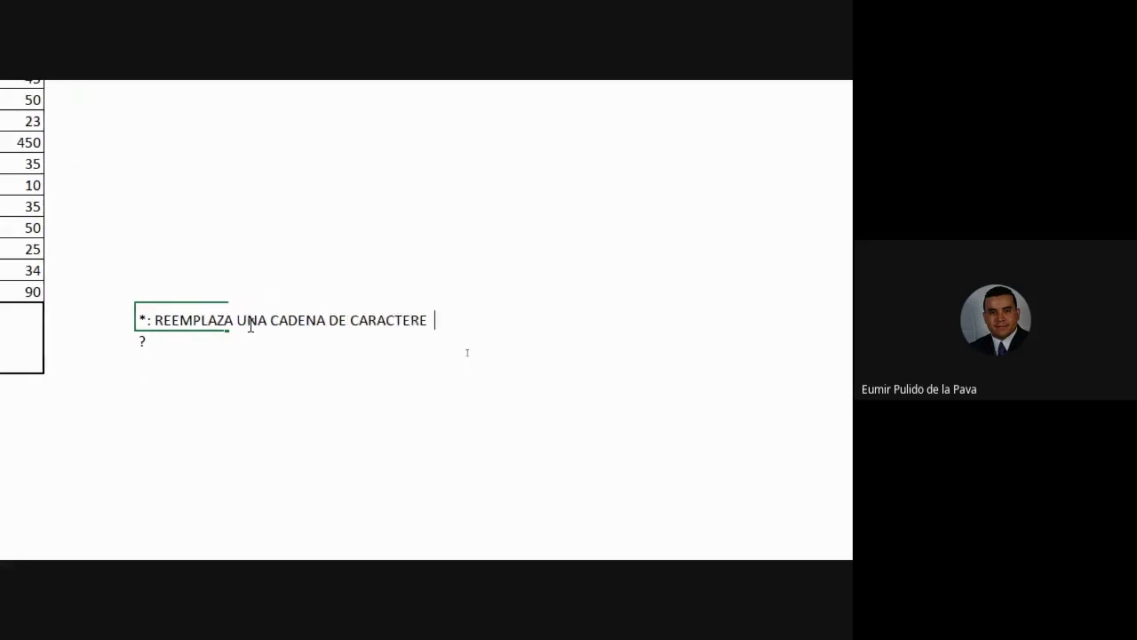
{"action": "type", "text": "S"}
{"action": "key", "text": "Return"}
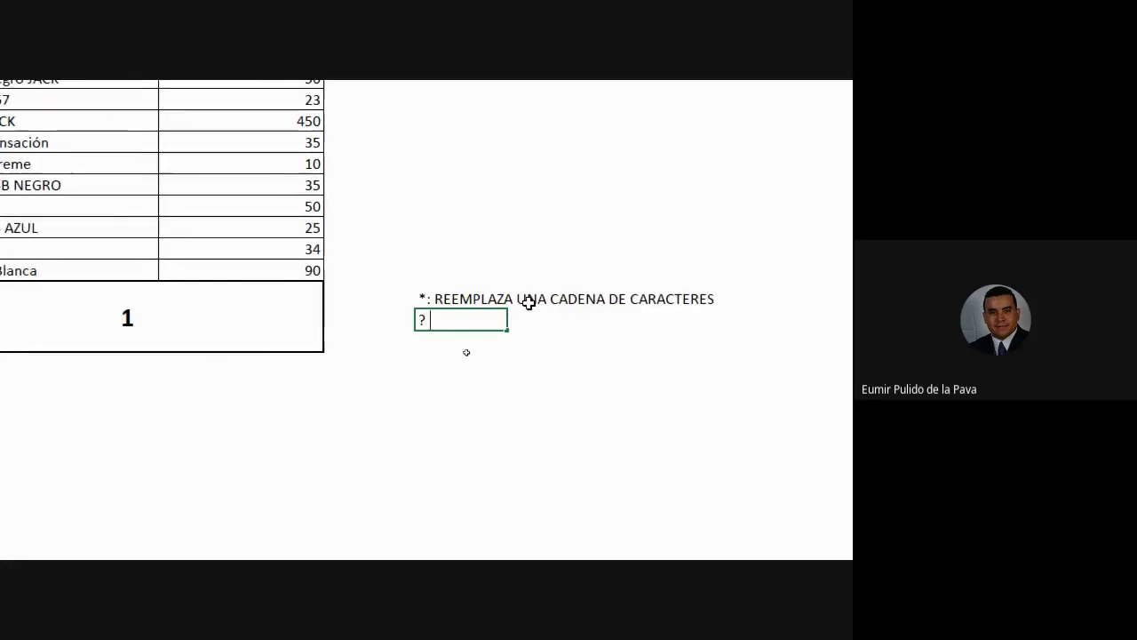
Complete the question-mark note as '?: REEMPLAZA UN SOLO CARACTER'
{"action": "type", "text": ": REE"}
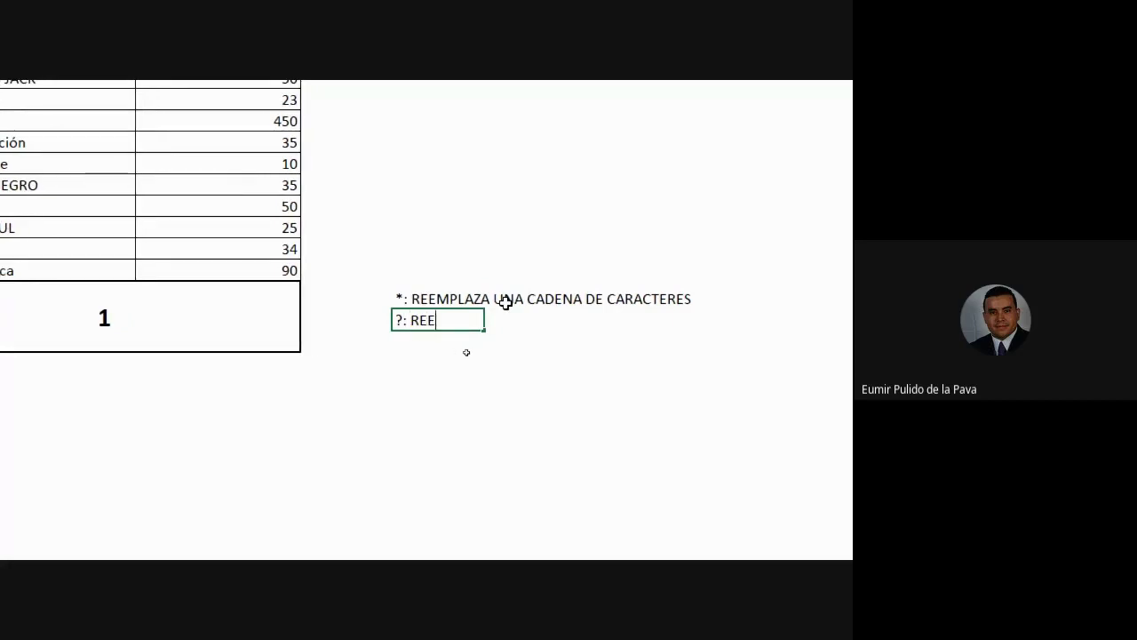
{"action": "type", "text": "MPLA"}
{"action": "key", "text": "BackSpace"}
{"action": "key", "text": "BackSpace"}
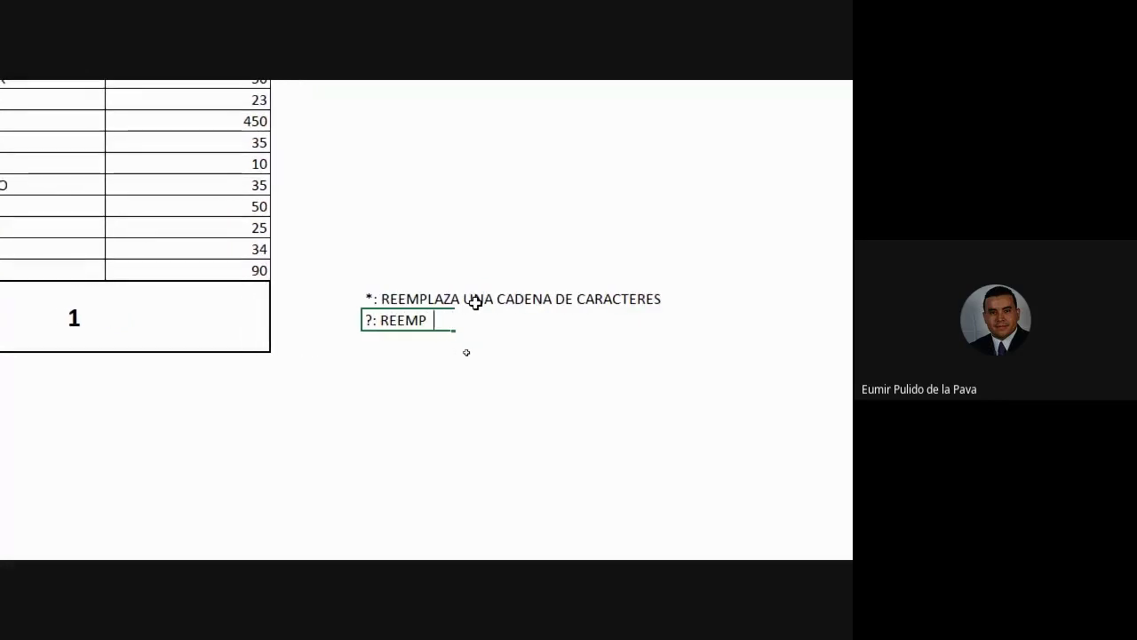
{"action": "type", "text": "LZA UN"}
{"action": "key", "text": "BackSpace"}
{"action": "key", "text": "BackSpace"}
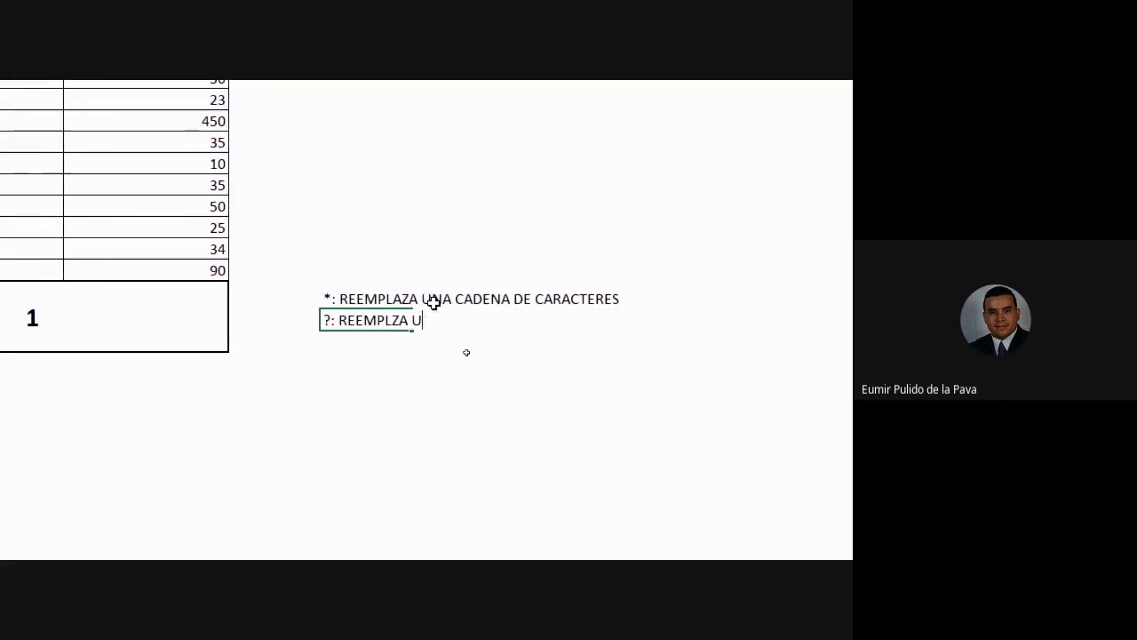
{"action": "key", "text": "BackSpace"}
{"action": "key", "text": "BackSpace"}
{"action": "key", "text": "BackSpace"}
{"action": "type", "text": "AZA UN"}
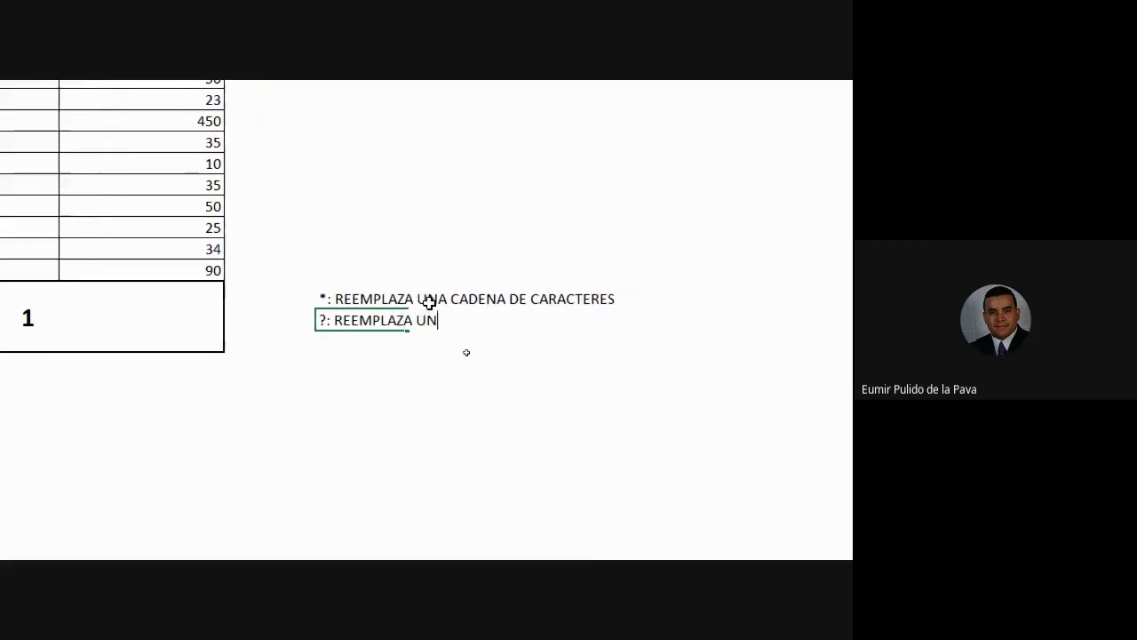
{"action": "type", "text": " SOLO CARACTER"}
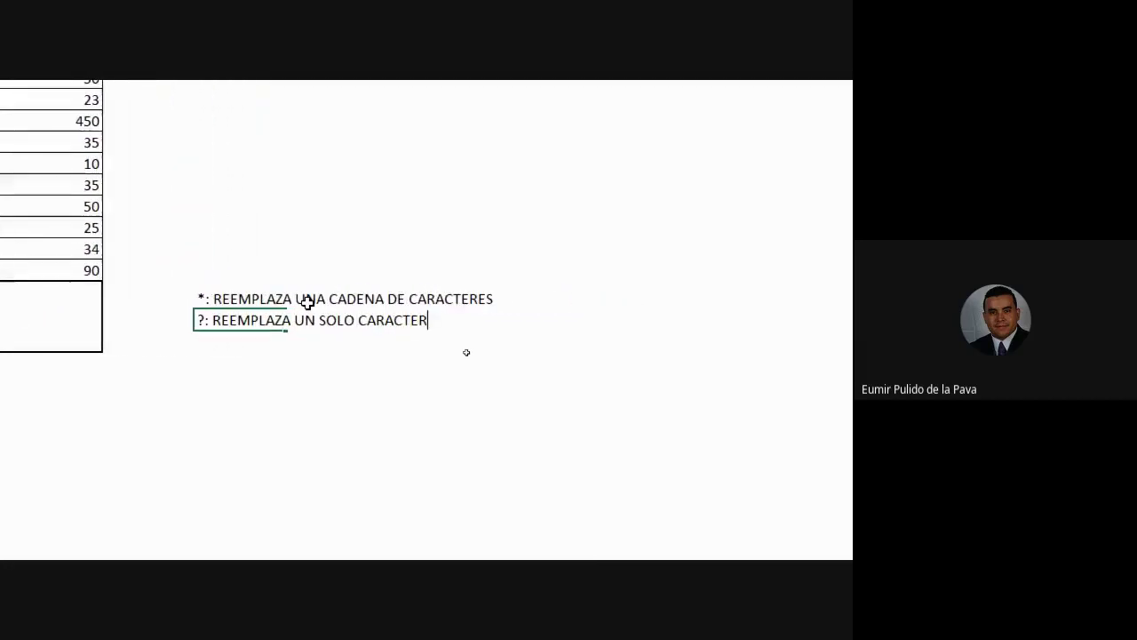
{"action": "key", "text": "Return"}
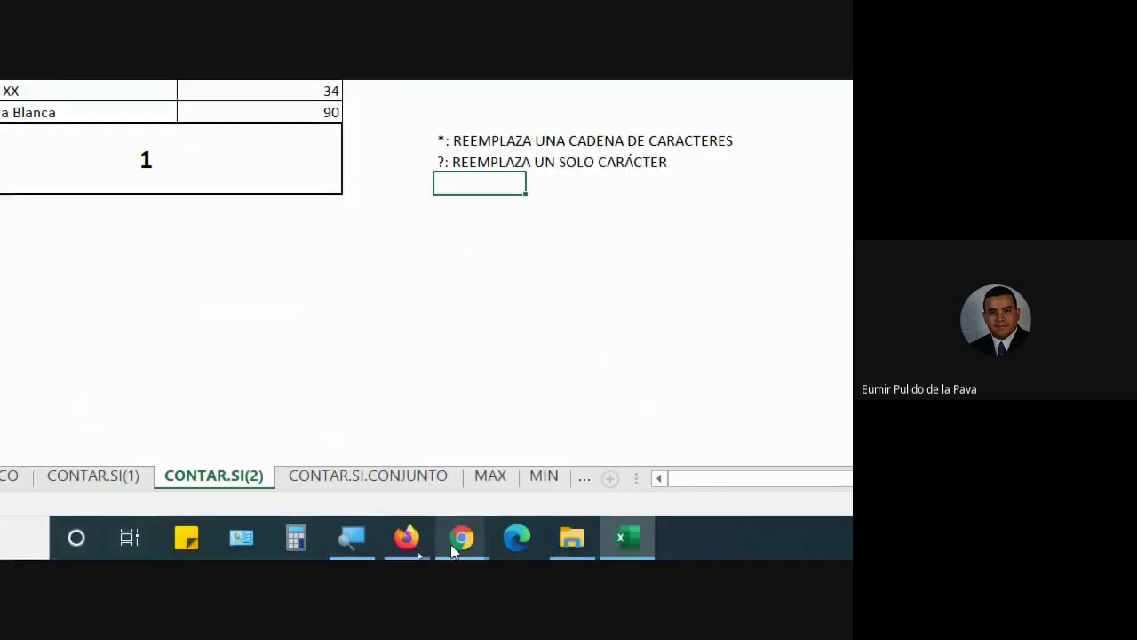
Admit the participant waiting in Google Meet, then return to Excel
{"action": "mouse_move", "coordinate": [458, 543]}
{"action": "left_click", "coordinate": [379, 370]}
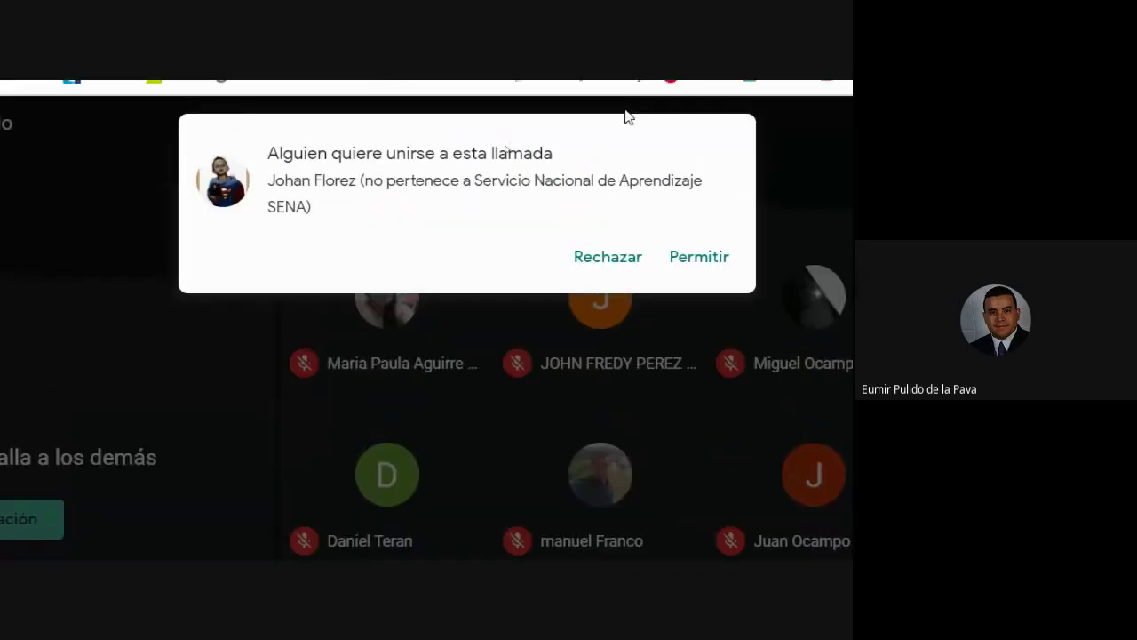
{"action": "left_click", "coordinate": [690, 271]}
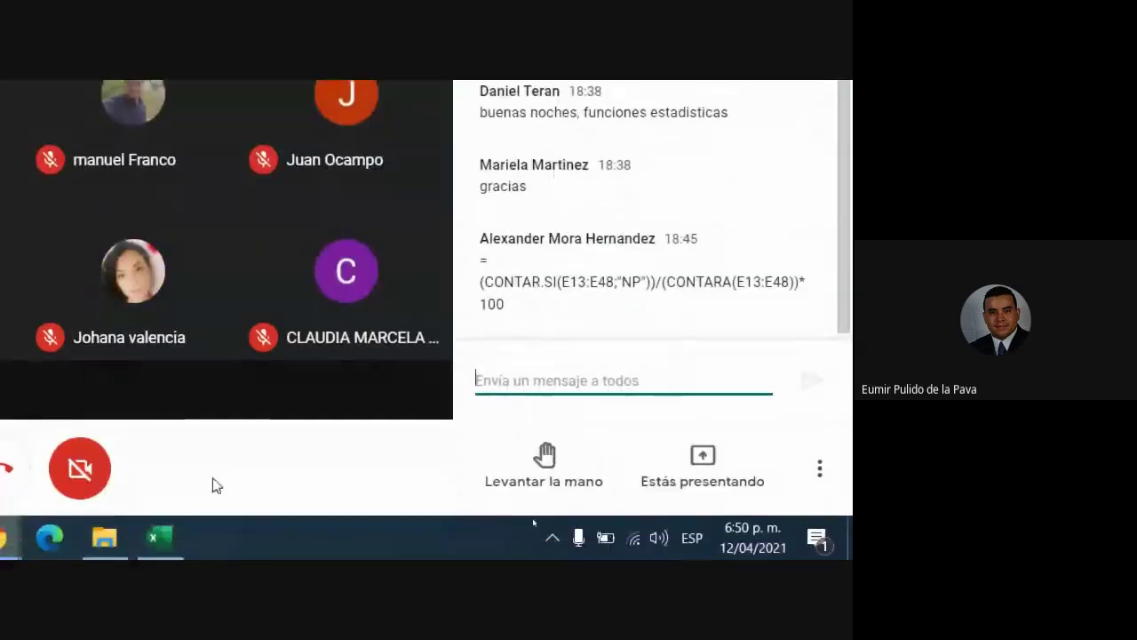
{"action": "left_click", "coordinate": [156, 540]}
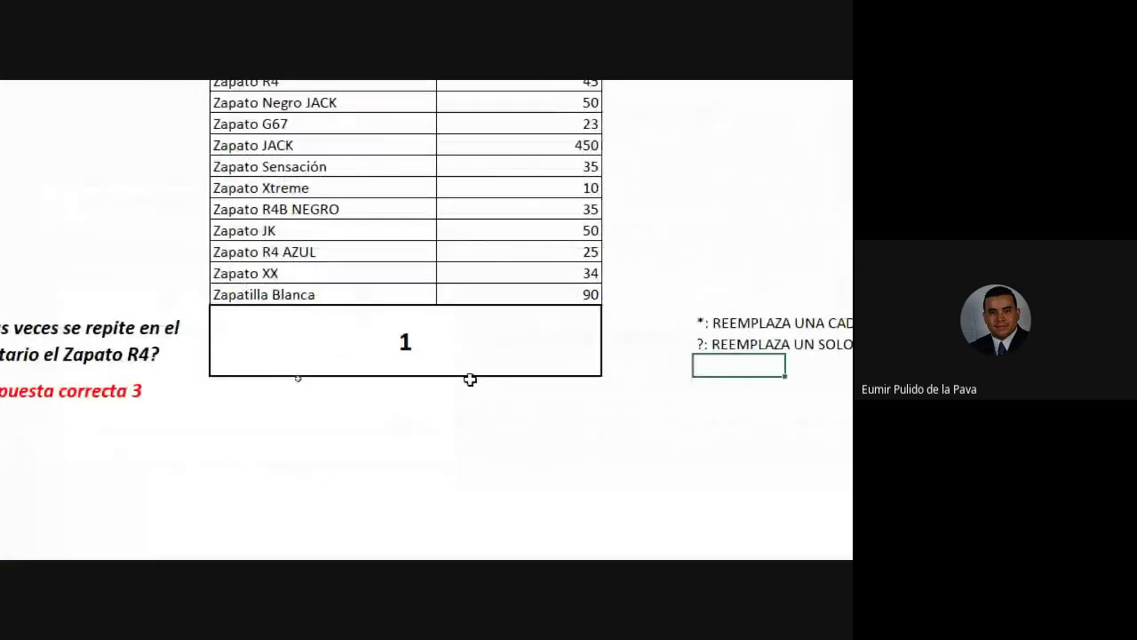
{"action": "left_click", "coordinate": [506, 353]}
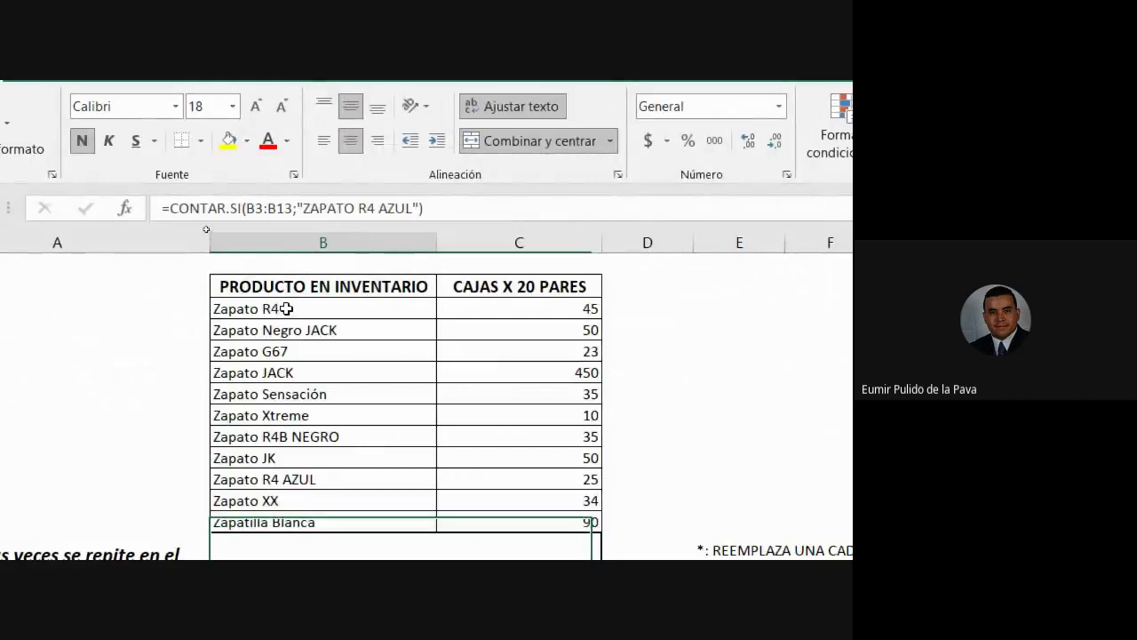
{"action": "left_click", "coordinate": [285, 308]}
{"action": "double_click", "coordinate": [214, 308]}
{"action": "left_click_drag", "start_coordinate": [213, 308], "coordinate": [281, 308]}
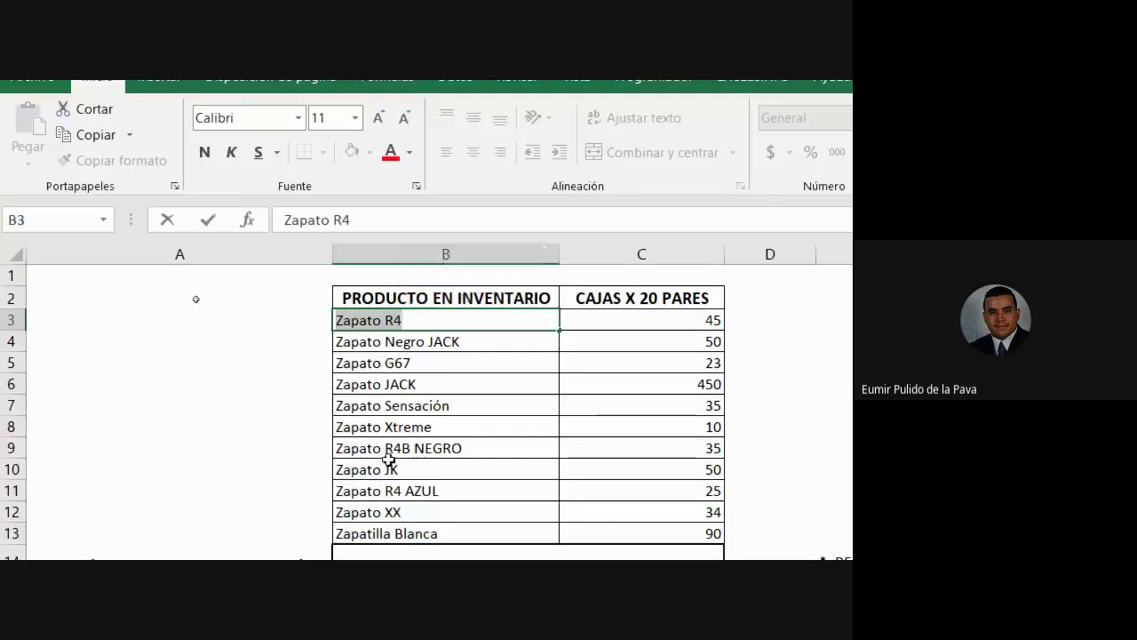
{"action": "left_click", "coordinate": [222, 434]}
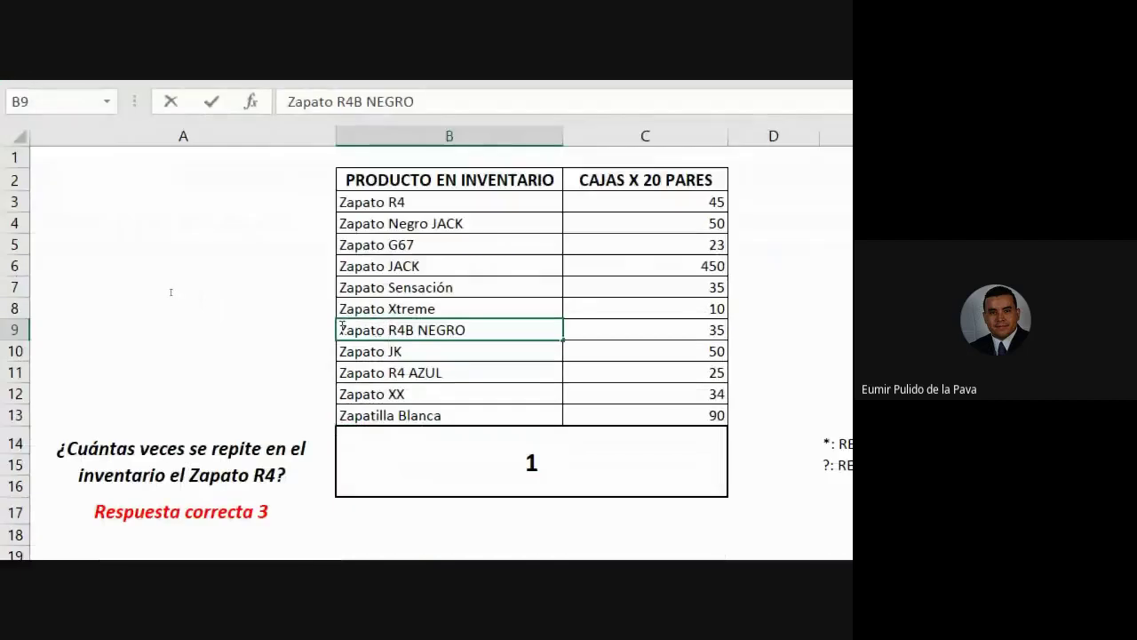
{"action": "double_click", "coordinate": [343, 330]}
{"action": "left_click_drag", "start_coordinate": [343, 330], "coordinate": [408, 330]}
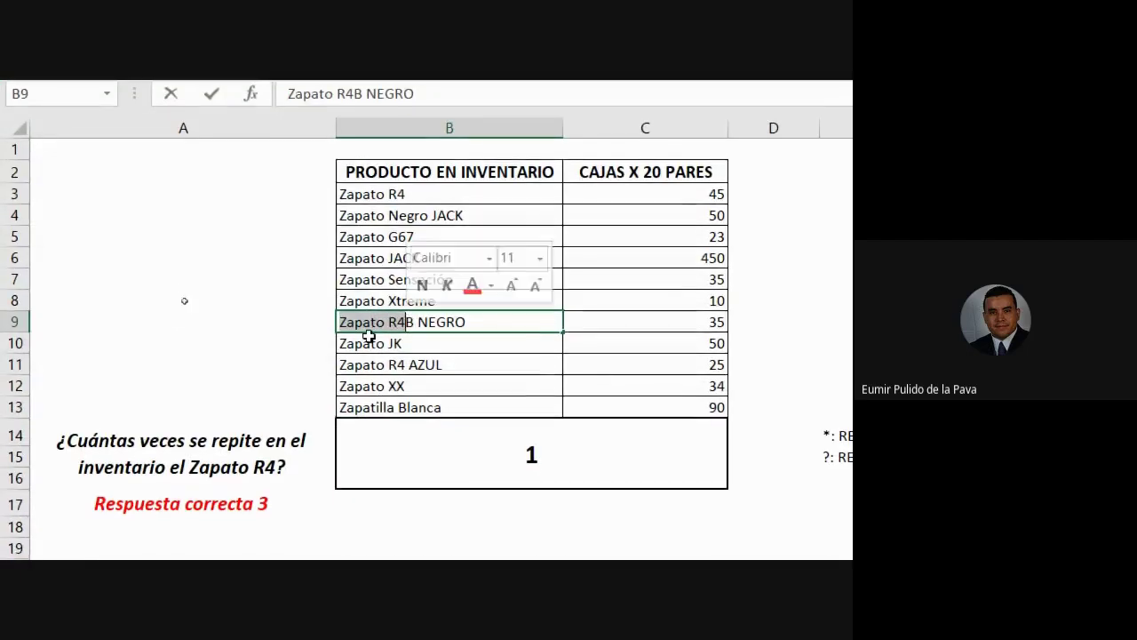
{"action": "left_click", "coordinate": [334, 364]}
{"action": "left_click", "coordinate": [341, 363]}
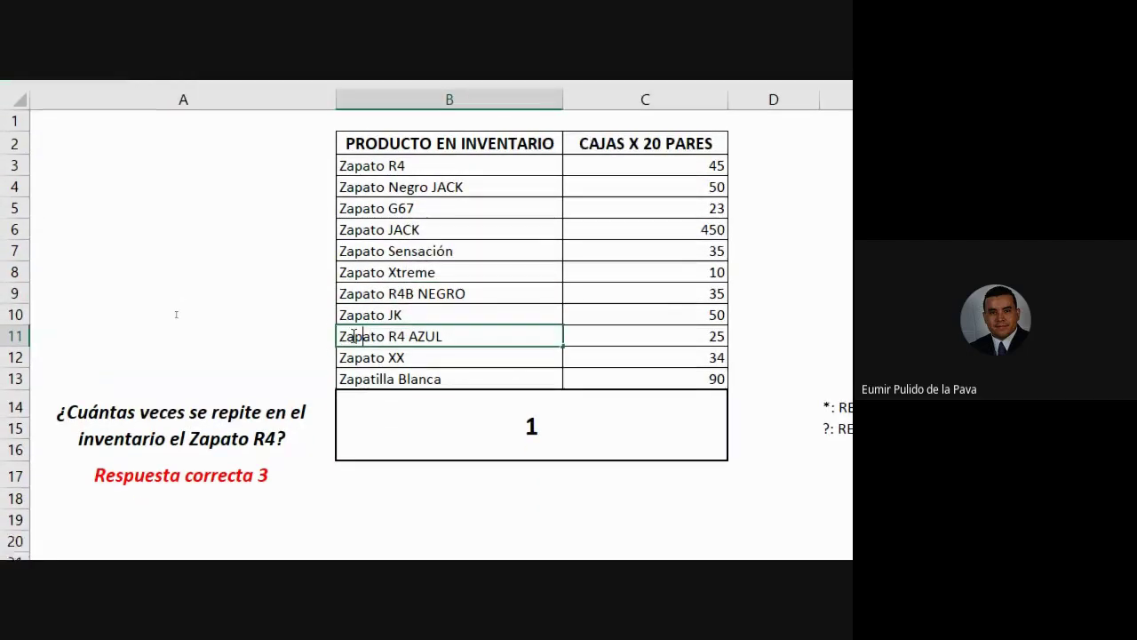
{"action": "double_click", "coordinate": [342, 363]}
{"action": "left_click_drag", "start_coordinate": [342, 364], "coordinate": [389, 366]}
{"action": "left_click_drag", "start_coordinate": [389, 324], "coordinate": [405, 323]}
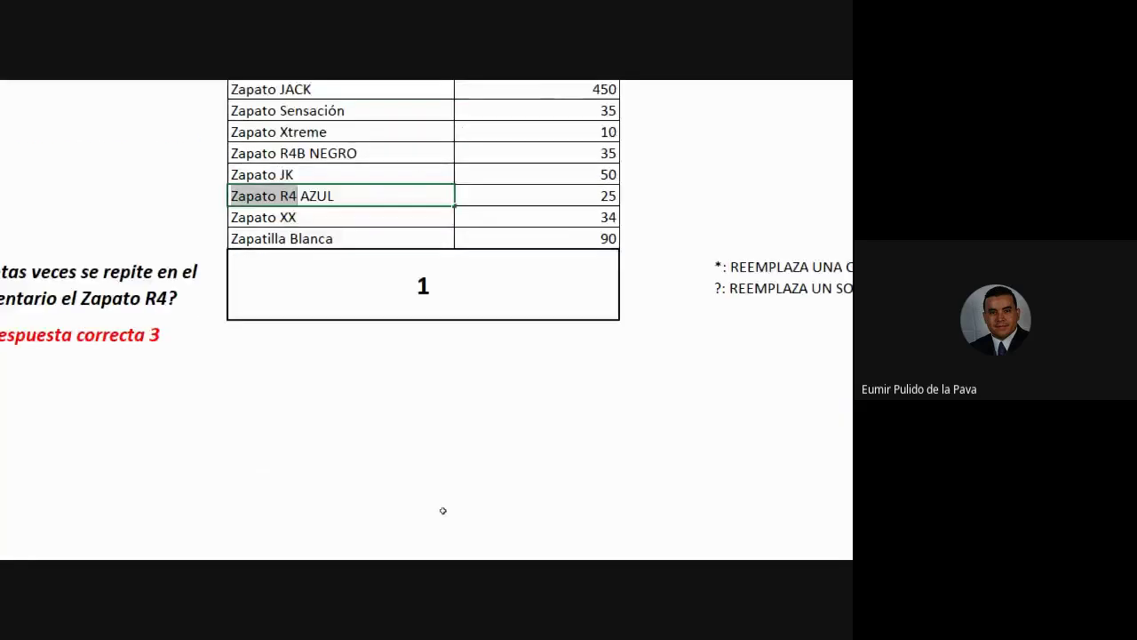
Answer the pending join request in the Meet call and bring the Excel inventory sheet back
{"action": "left_click", "coordinate": [514, 554]}
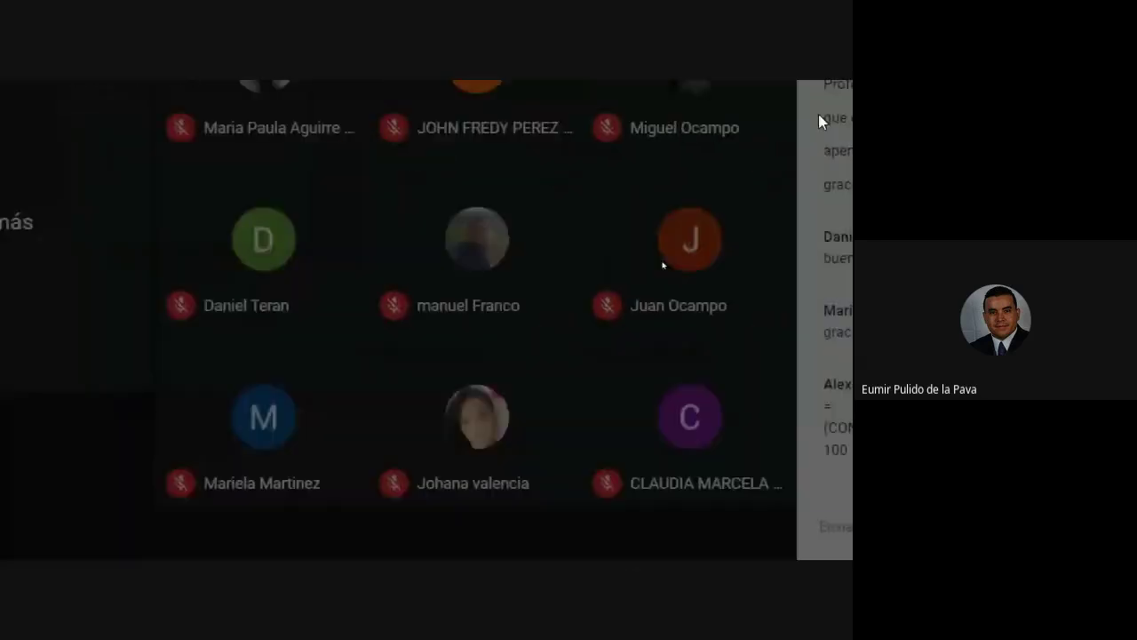
{"action": "left_click", "coordinate": [551, 179]}
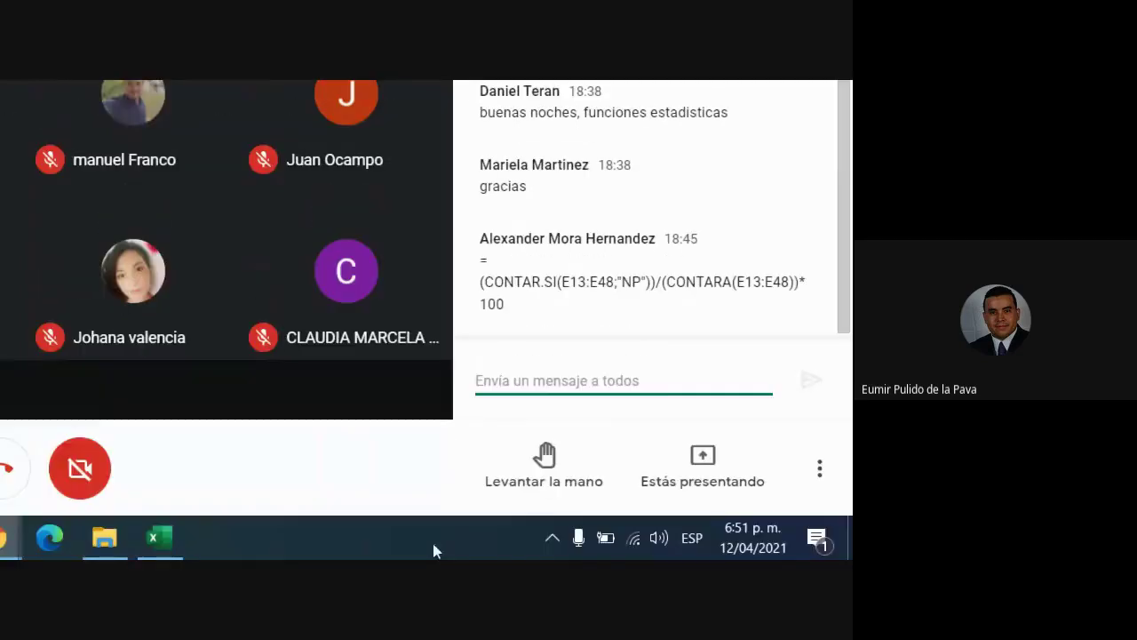
{"action": "left_click", "coordinate": [184, 537]}
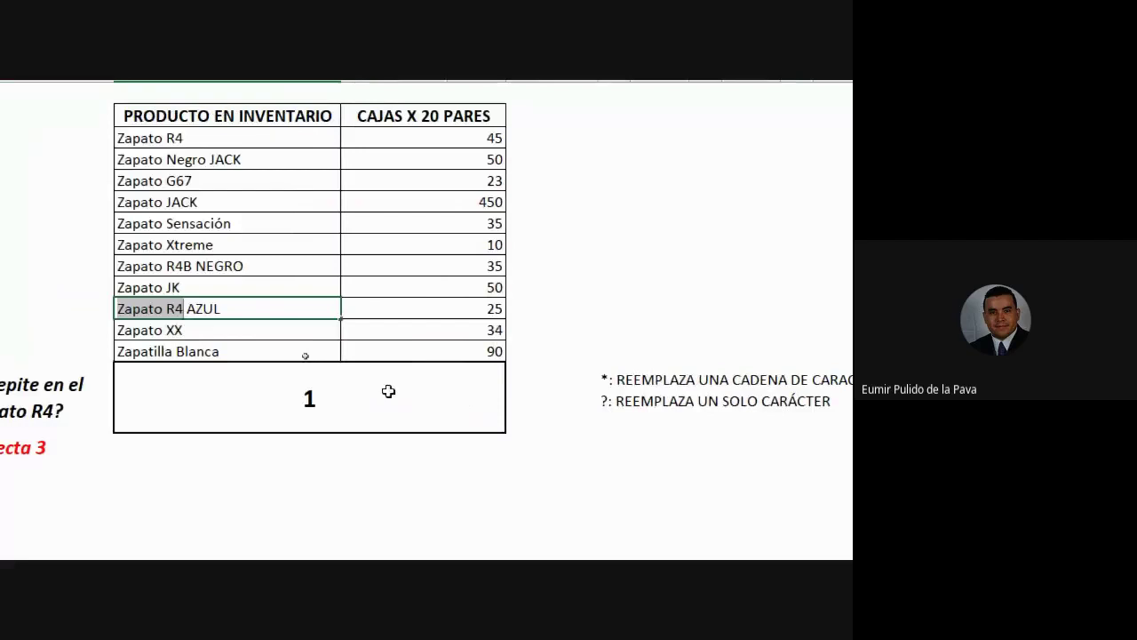
Point out the count result, the ? note, and the text after R4 in Zapato R4B NEGRO
{"action": "left_click", "coordinate": [388, 391]}
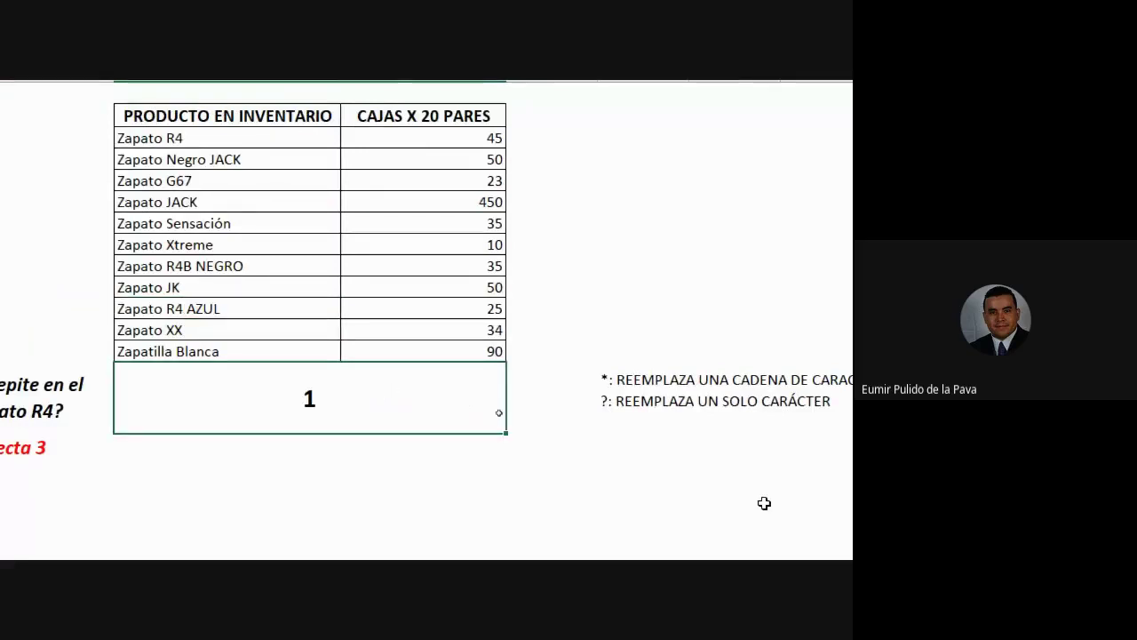
{"action": "left_click", "coordinate": [555, 400]}
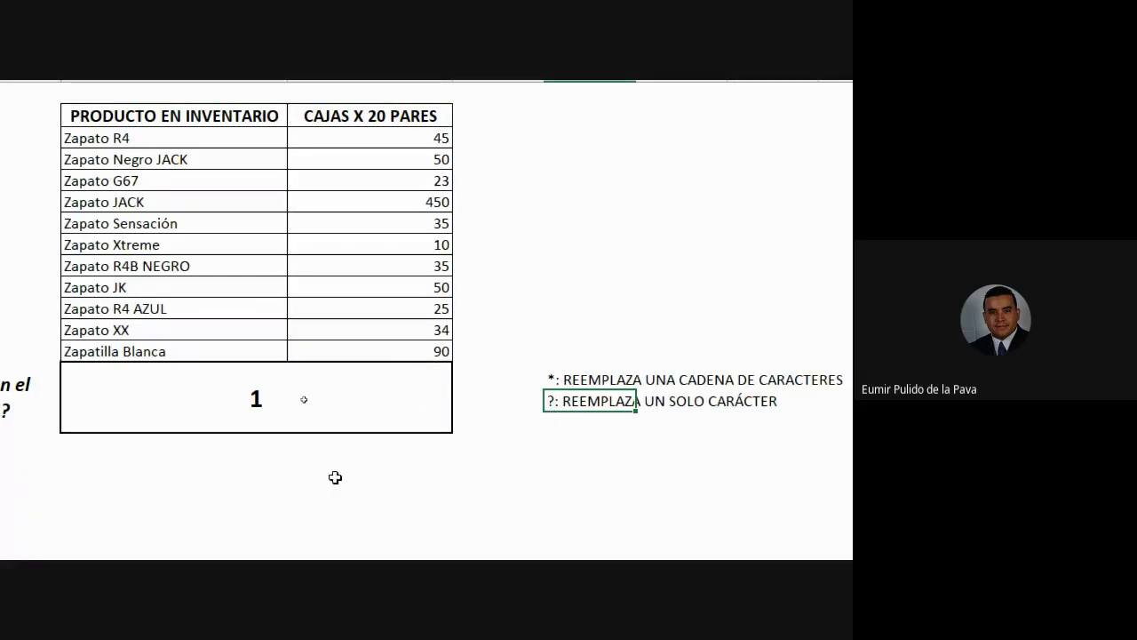
{"action": "left_click", "coordinate": [122, 265]}
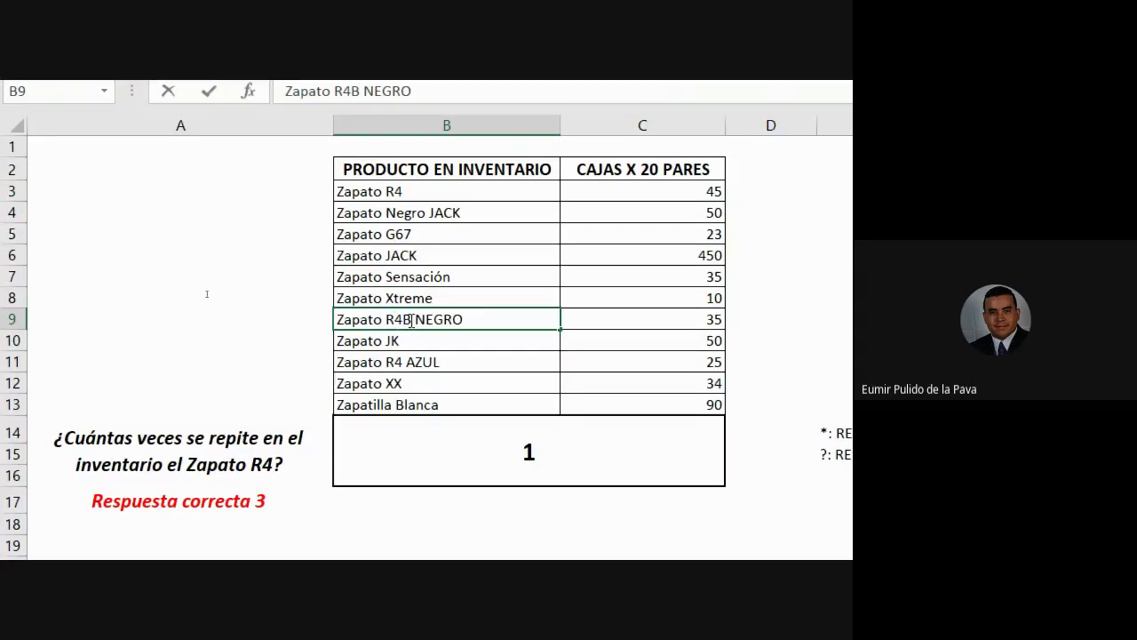
{"action": "left_click_drag", "start_coordinate": [402, 320], "coordinate": [486, 320]}
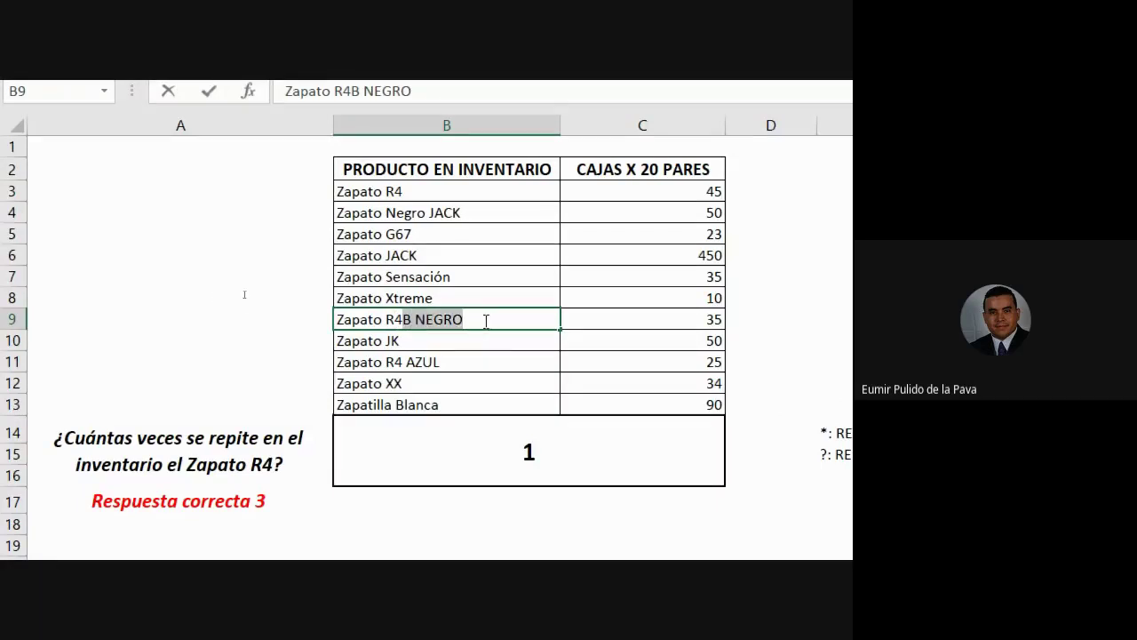
Highlight AZUL in the Zapato R4 AZUL name, then open the B14 count formula for editing
{"action": "left_click", "coordinate": [402, 362]}
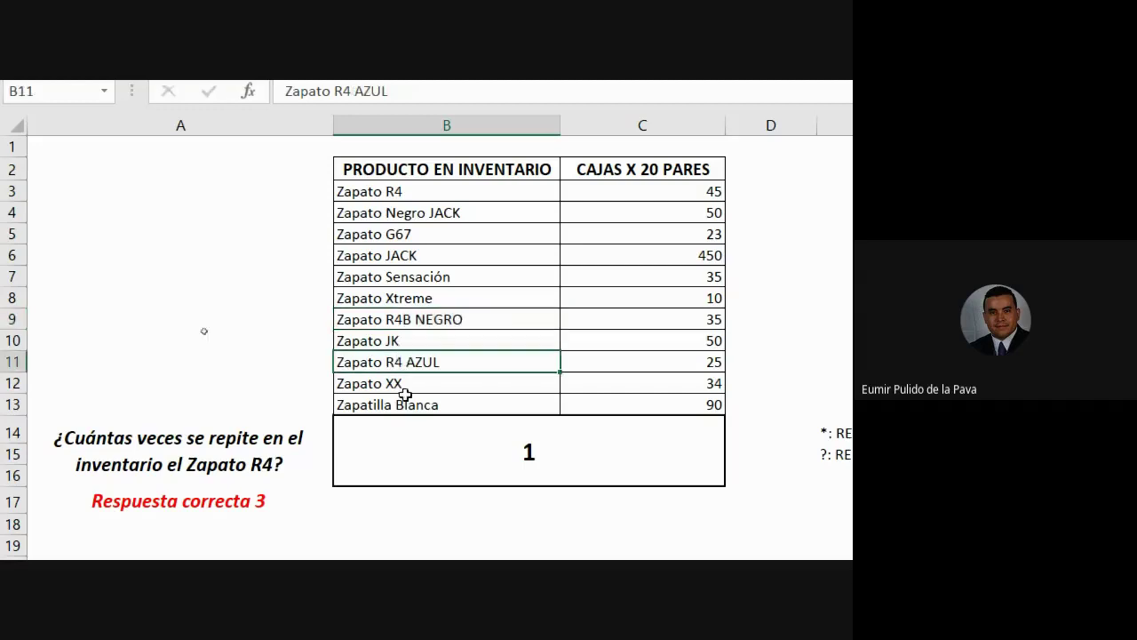
{"action": "double_click", "coordinate": [405, 360]}
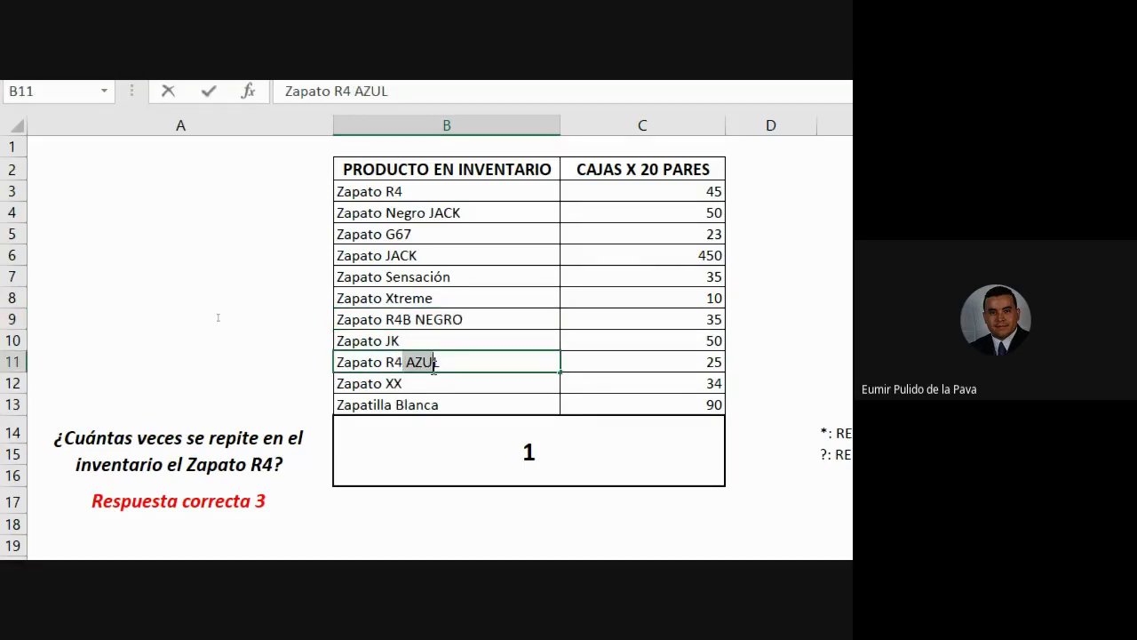
{"action": "left_click_drag", "start_coordinate": [402, 361], "coordinate": [473, 370]}
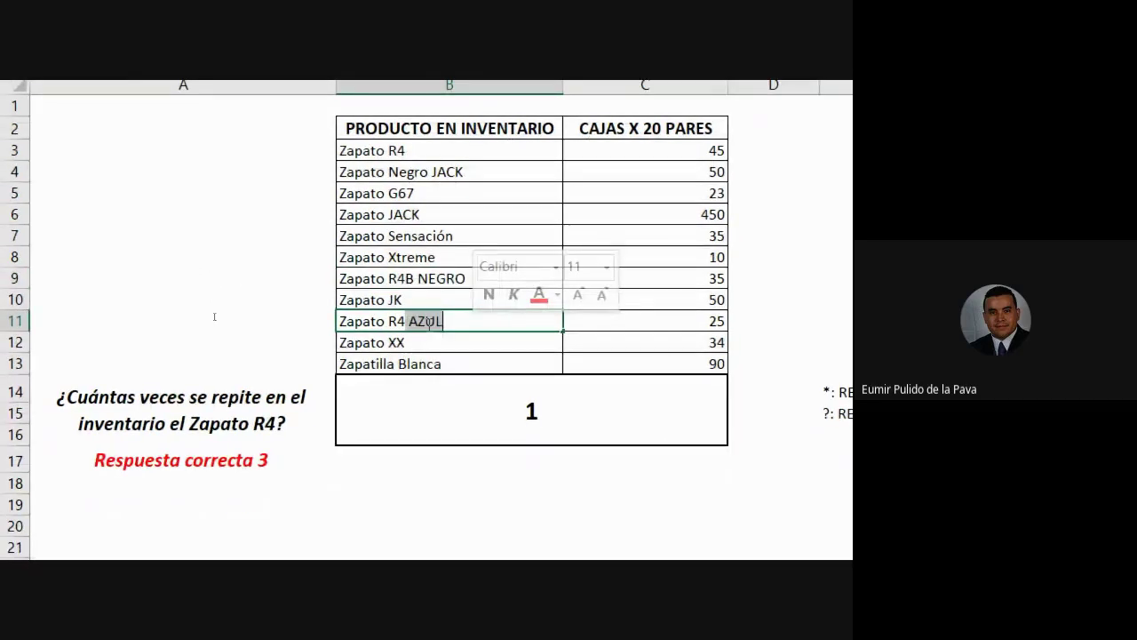
{"action": "scroll", "coordinate": [791, 419], "scroll_direction": "right", "scroll_amount": 2}
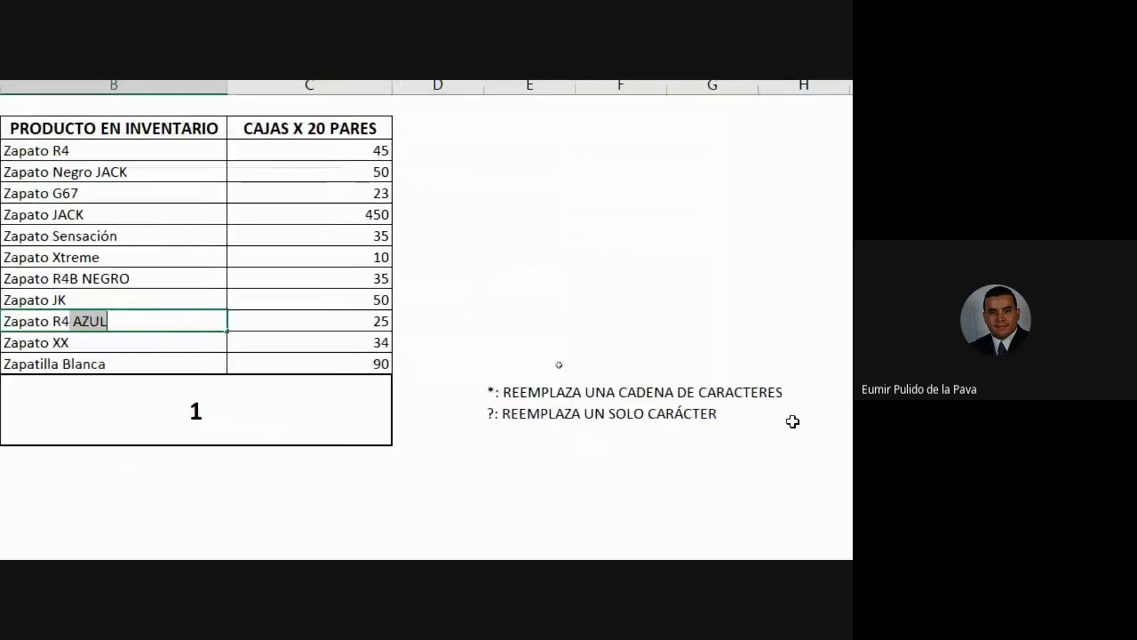
{"action": "double_click", "coordinate": [142, 426]}
{"action": "scroll", "coordinate": [142, 426], "scroll_direction": "left", "scroll_amount": 2}
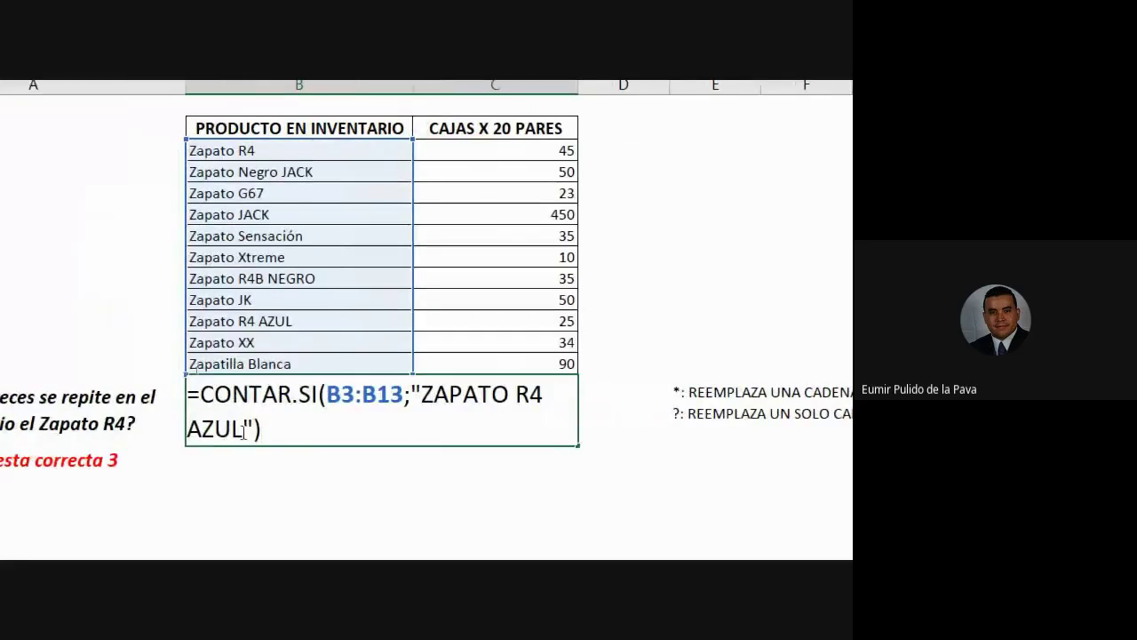
Replace ' AZUL' with * so the criterion reads 'ZAPATO R4*', returning 3, and highlight the wildcard
{"action": "mouse_move", "coordinate": [242, 430]}
{"action": "left_mouse_down"}
{"action": "mouse_move", "coordinate": [202, 430]}
{"action": "mouse_move", "coordinate": [543, 393]}
{"action": "left_mouse_up"}
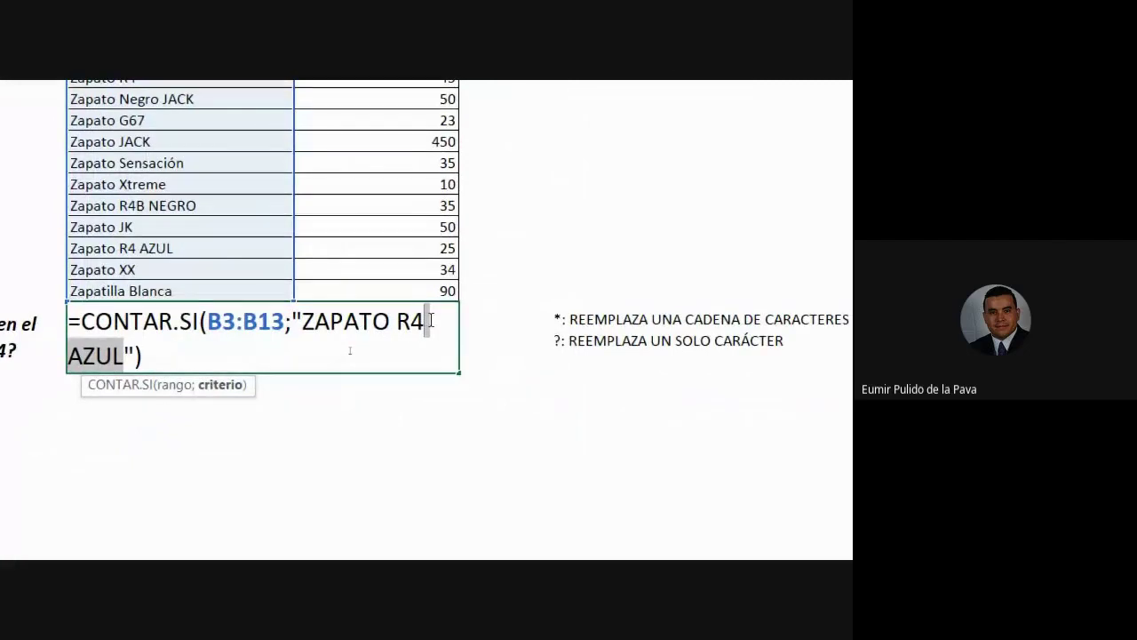
{"action": "type", "text": "*"}
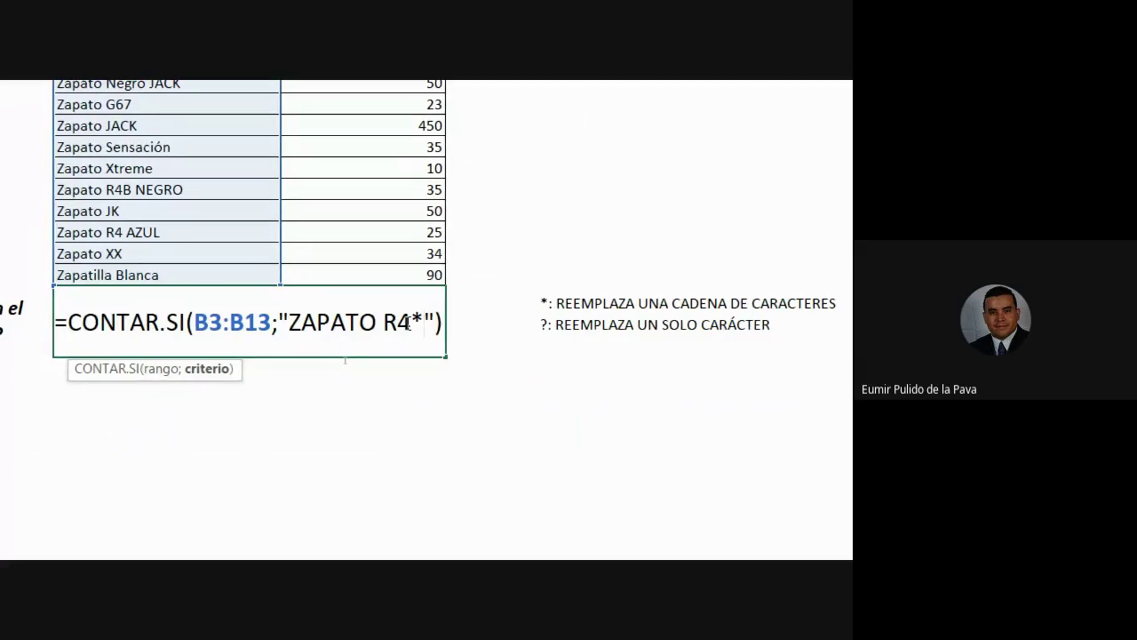
{"action": "left_click_drag", "start_coordinate": [409, 323], "coordinate": [424, 323]}
{"action": "left_click_drag", "start_coordinate": [289, 322], "coordinate": [412, 328]}
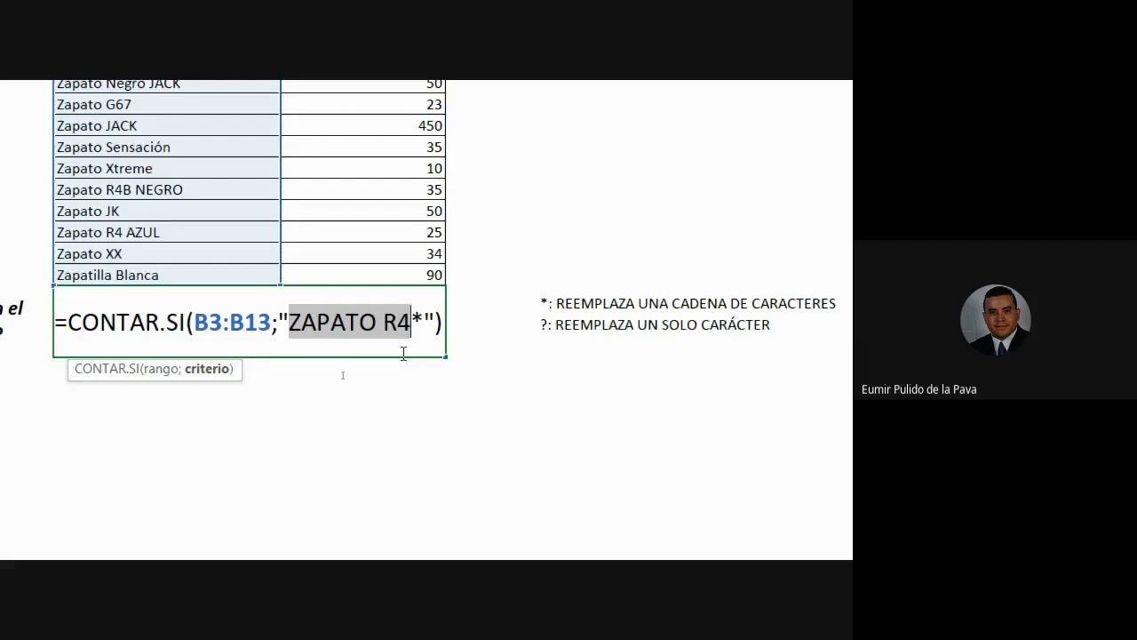
{"action": "key", "text": "Return"}
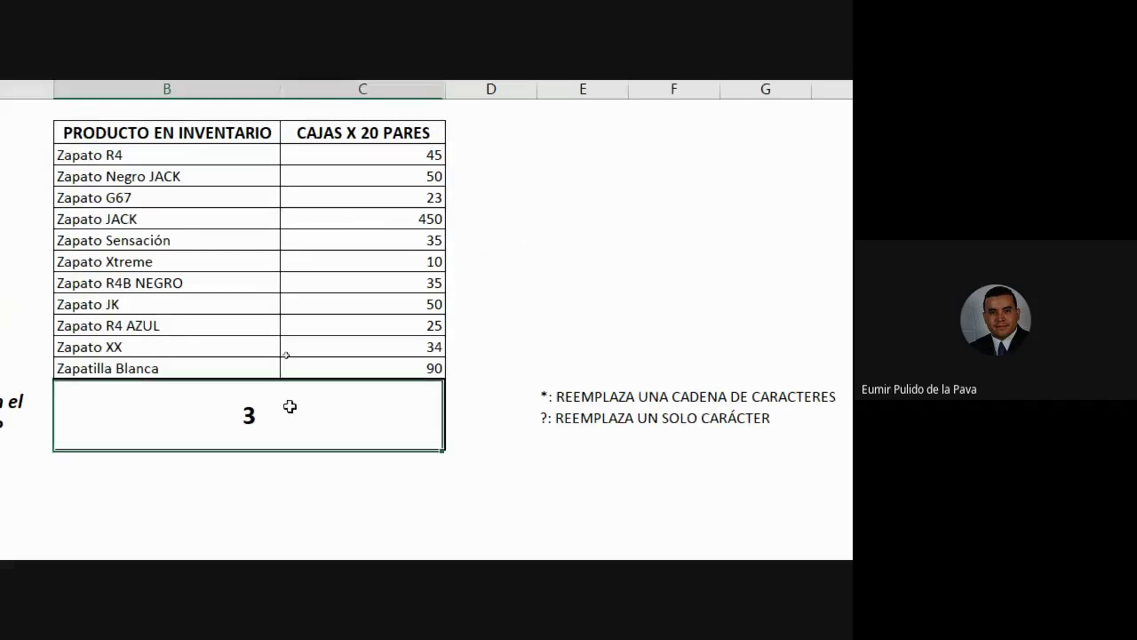
{"action": "double_click", "coordinate": [329, 414]}
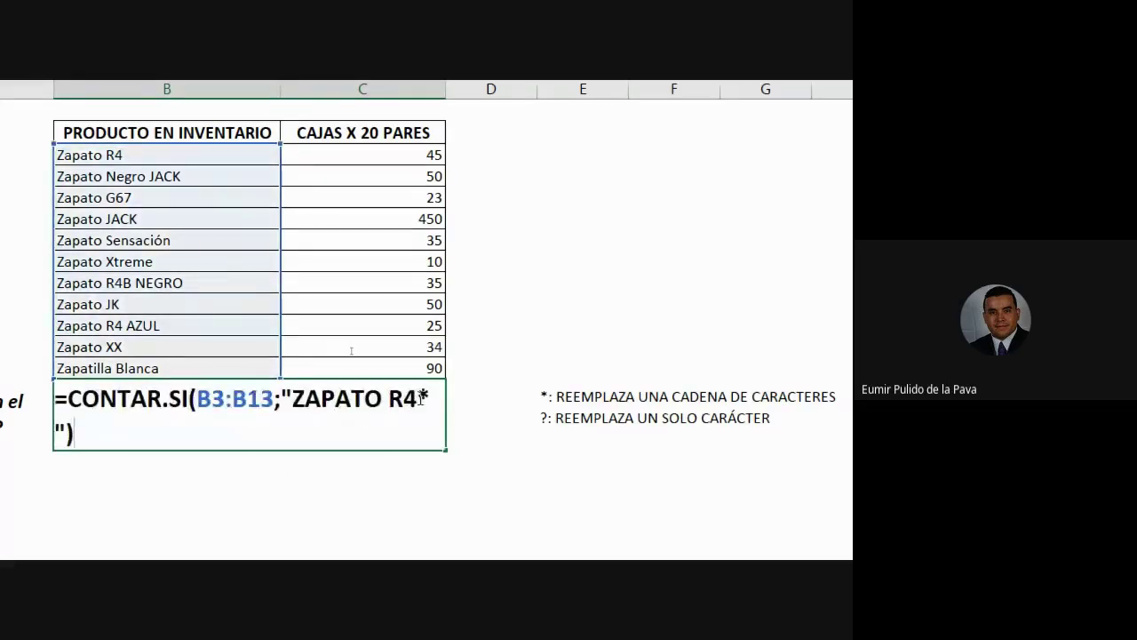
{"action": "left_click_drag", "start_coordinate": [416, 398], "coordinate": [430, 398]}
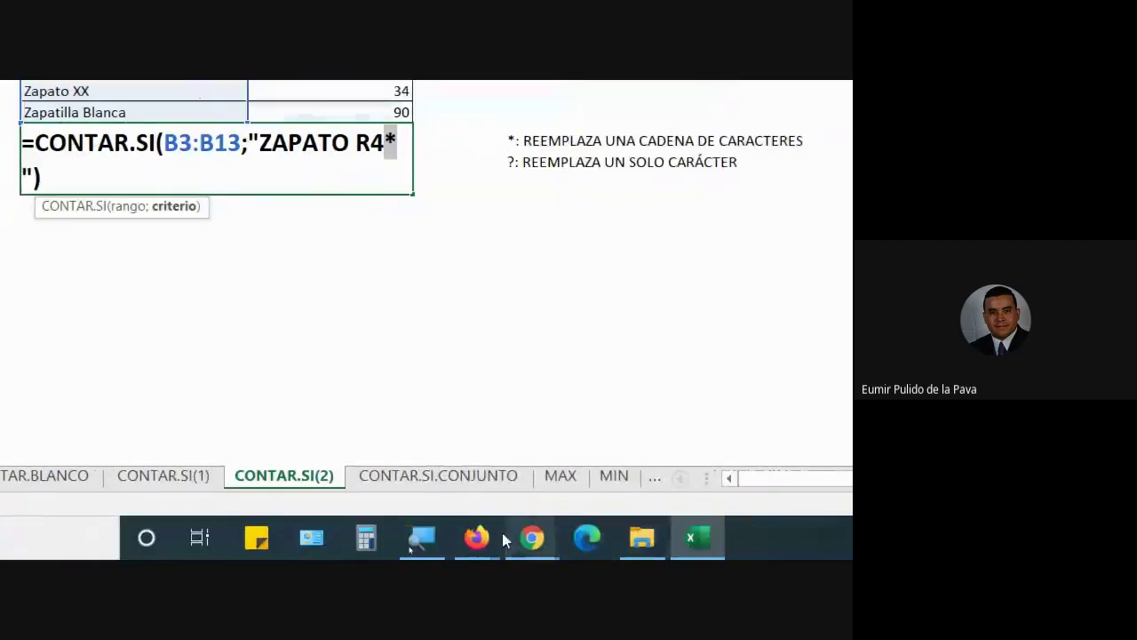
Bring the Google Meet window back to the front
{"action": "left_click", "coordinate": [420, 537]}
{"action": "left_click", "coordinate": [348, 451]}
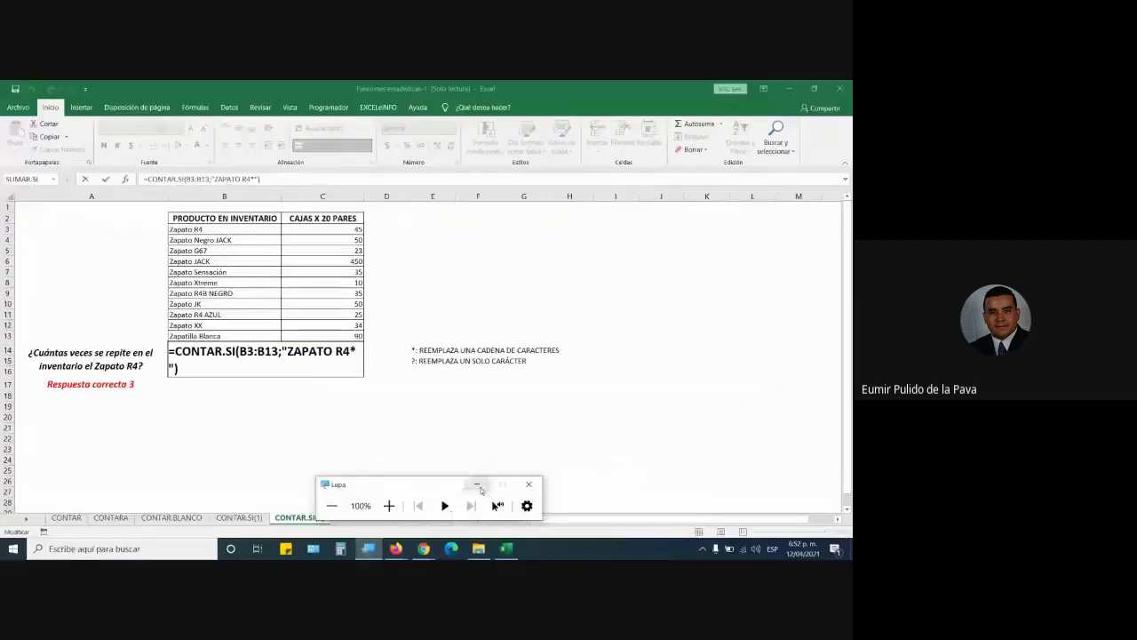
{"action": "mouse_move", "coordinate": [424, 546]}
{"action": "left_click", "coordinate": [399, 515]}
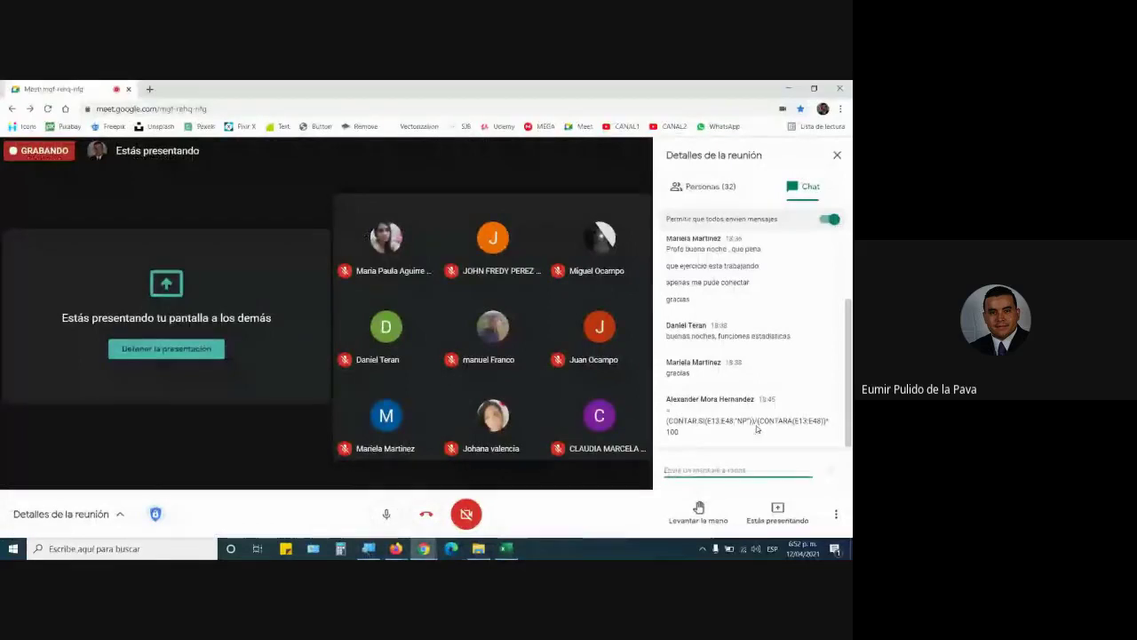
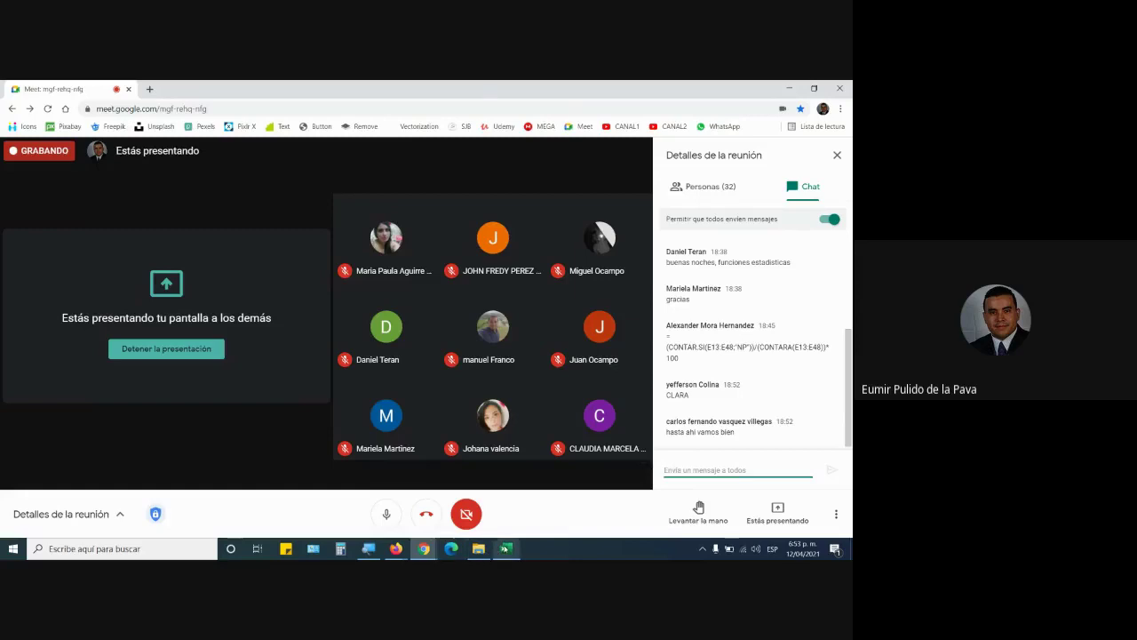
Bring the Excel workbook forward and show its CONTAR.SI.CONJUNTO sheet
{"action": "left_click", "coordinate": [504, 548]}
{"action": "left_click", "coordinate": [400, 519]}
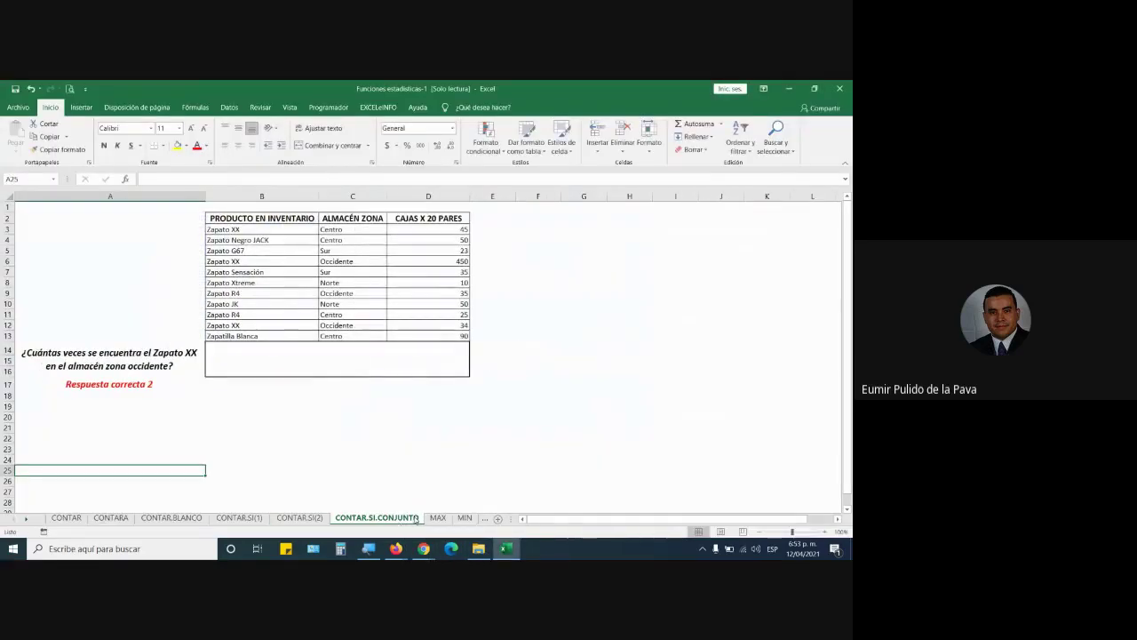
Set answer box B14 to font size 16 and highlight the Zapato XX rows B6:C6 and B12:C12
{"action": "left_click", "coordinate": [351, 363]}
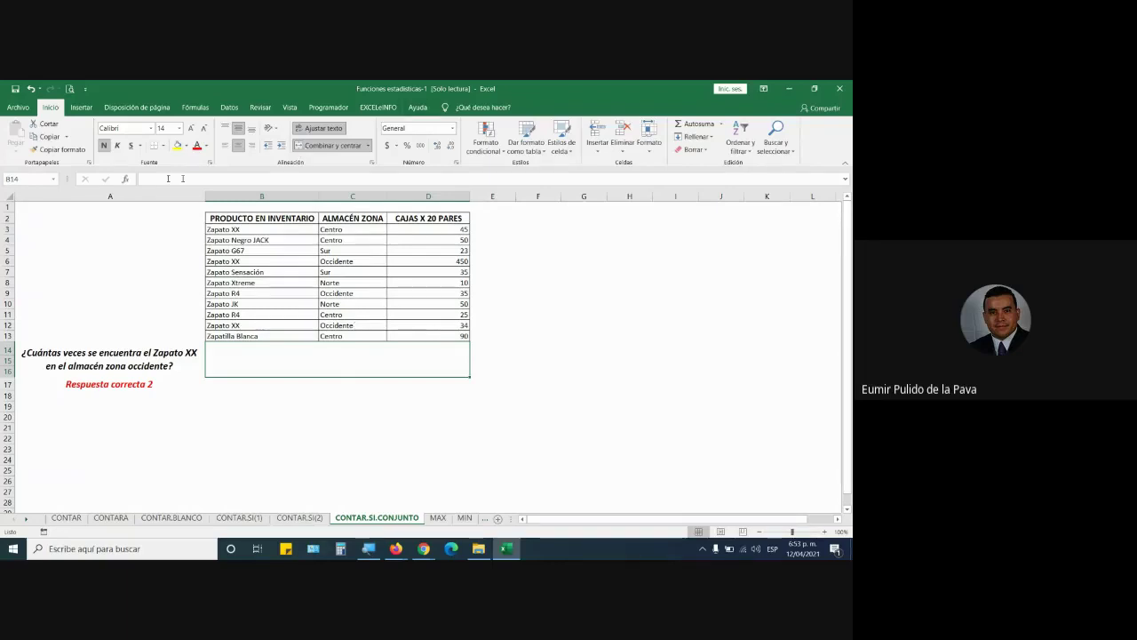
{"action": "left_click", "coordinate": [190, 128]}
{"action": "left_click", "coordinate": [242, 230]}
{"action": "left_click_drag", "start_coordinate": [293, 227], "coordinate": [341, 233]}
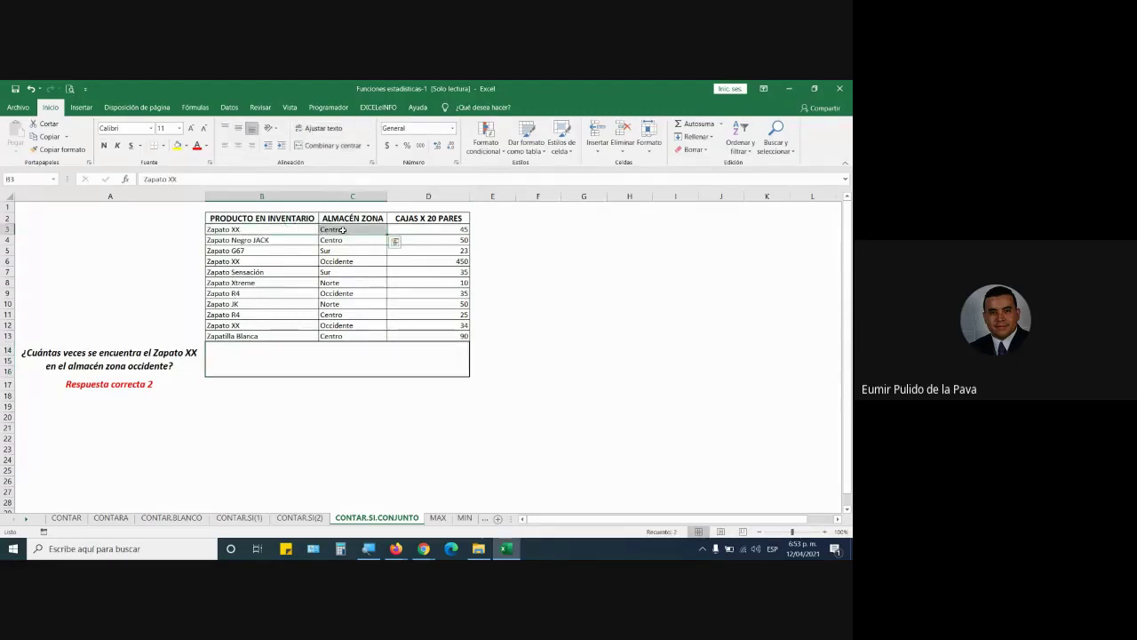
{"action": "left_click_drag", "start_coordinate": [266, 261], "coordinate": [340, 262]}
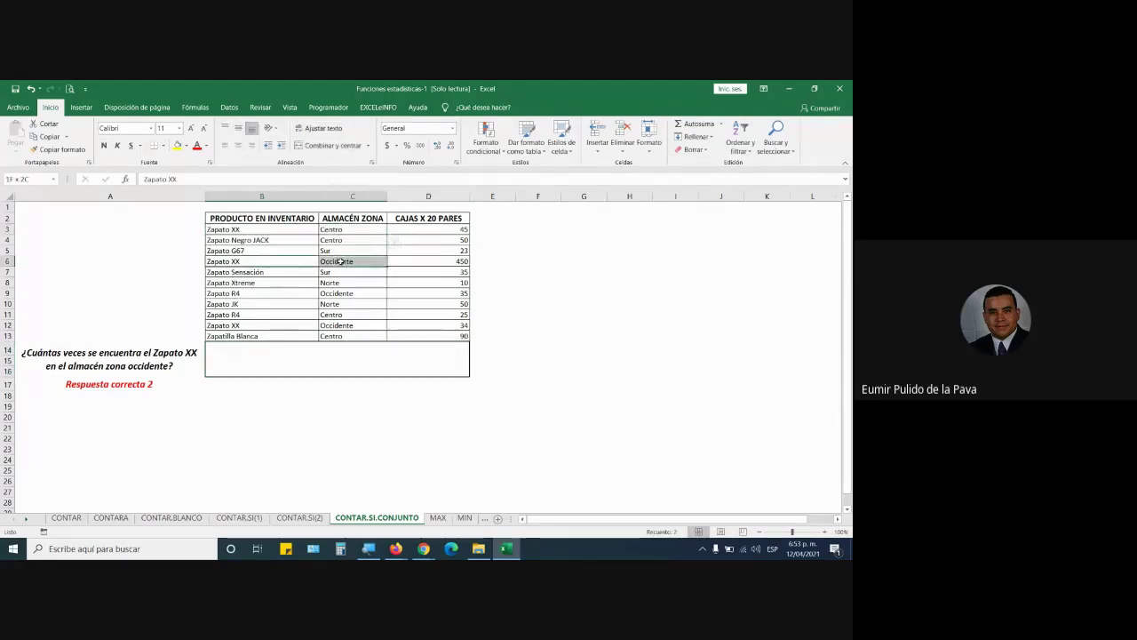
{"action": "left_click_drag", "start_coordinate": [273, 325], "coordinate": [355, 326]}
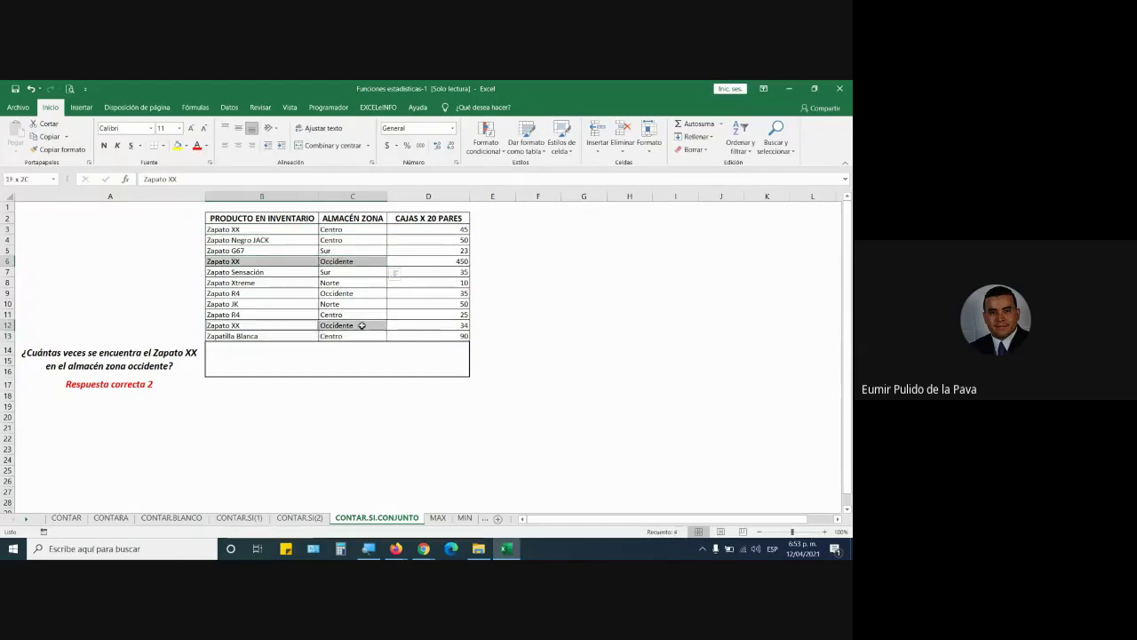
Start =CONTAR.SI.CONJUNTO in the answer box with C3:C13 as the first criteria range
{"action": "left_click", "coordinate": [388, 355]}
{"action": "type", "text": "=C"}
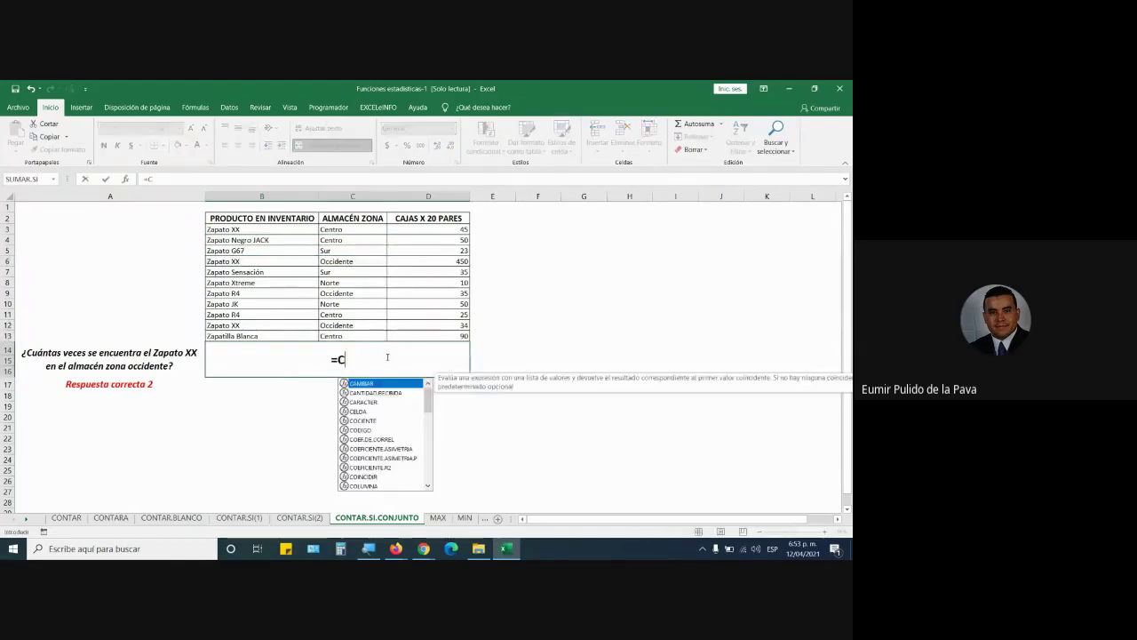
{"action": "type", "text": "ONTAR"}
{"action": "key", "text": "Down"}
{"action": "key", "text": "Down"}
{"action": "key", "text": "Down"}
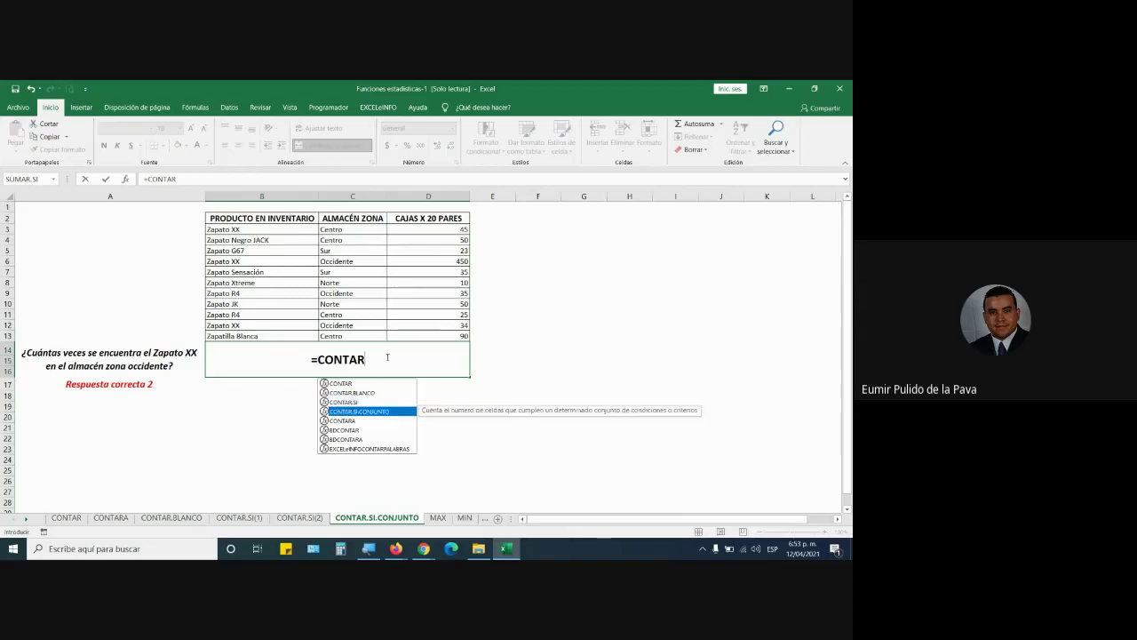
{"action": "key", "text": "Tab"}
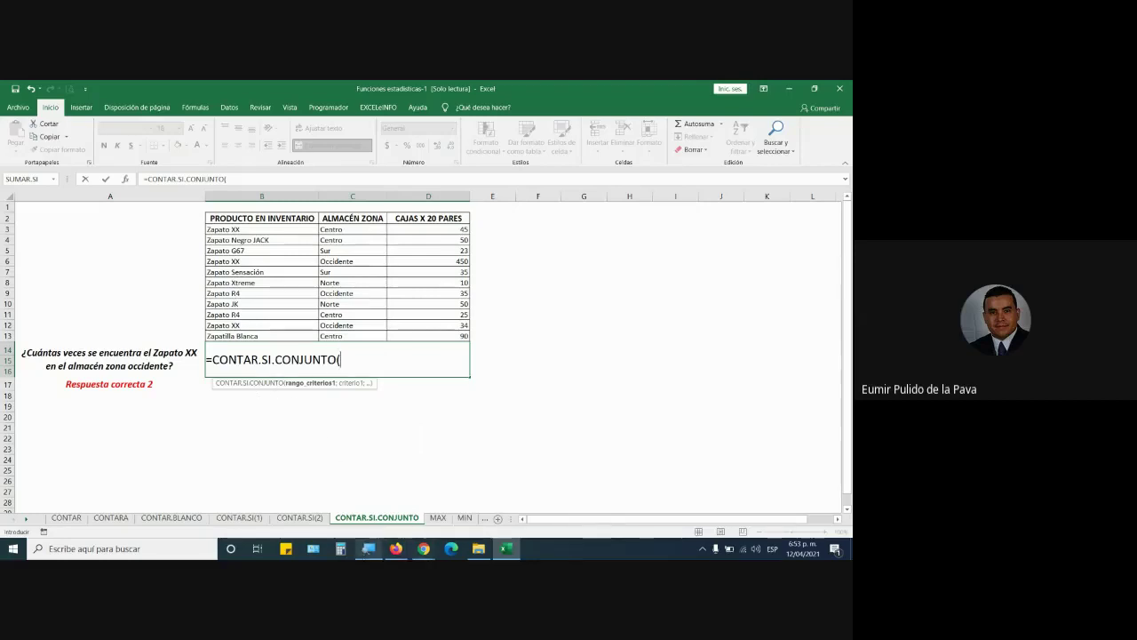
{"action": "left_click", "coordinate": [367, 548]}
{"action": "left_click", "coordinate": [388, 505]}
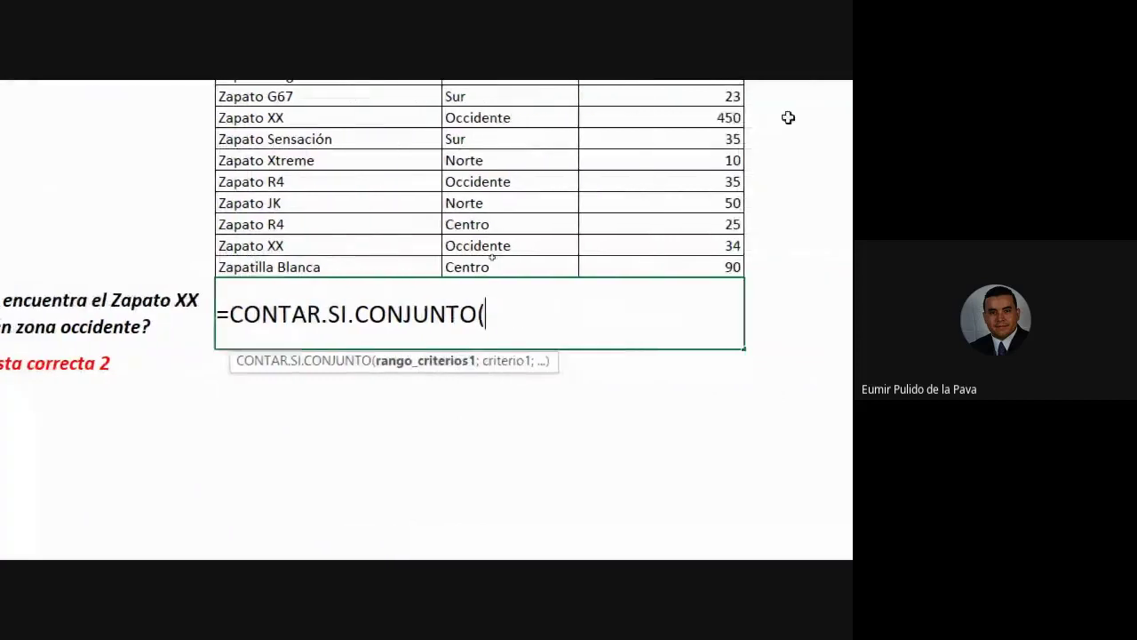
{"action": "left_click_drag", "start_coordinate": [516, 206], "coordinate": [516, 418]}
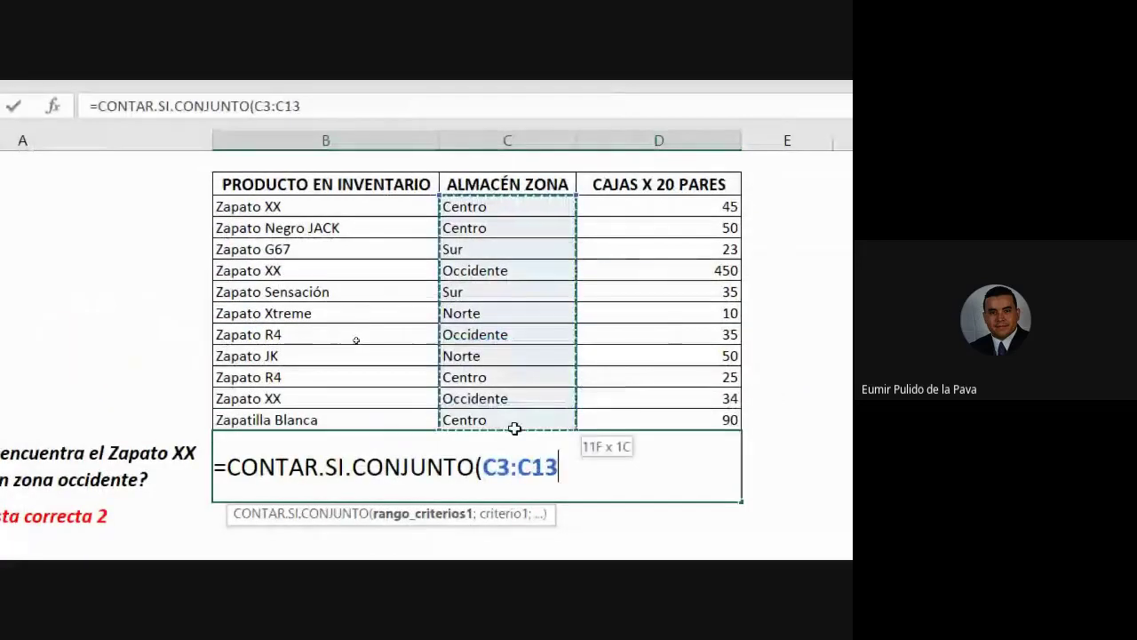
{"action": "left_click_drag", "start_coordinate": [299, 214], "coordinate": [299, 423]}
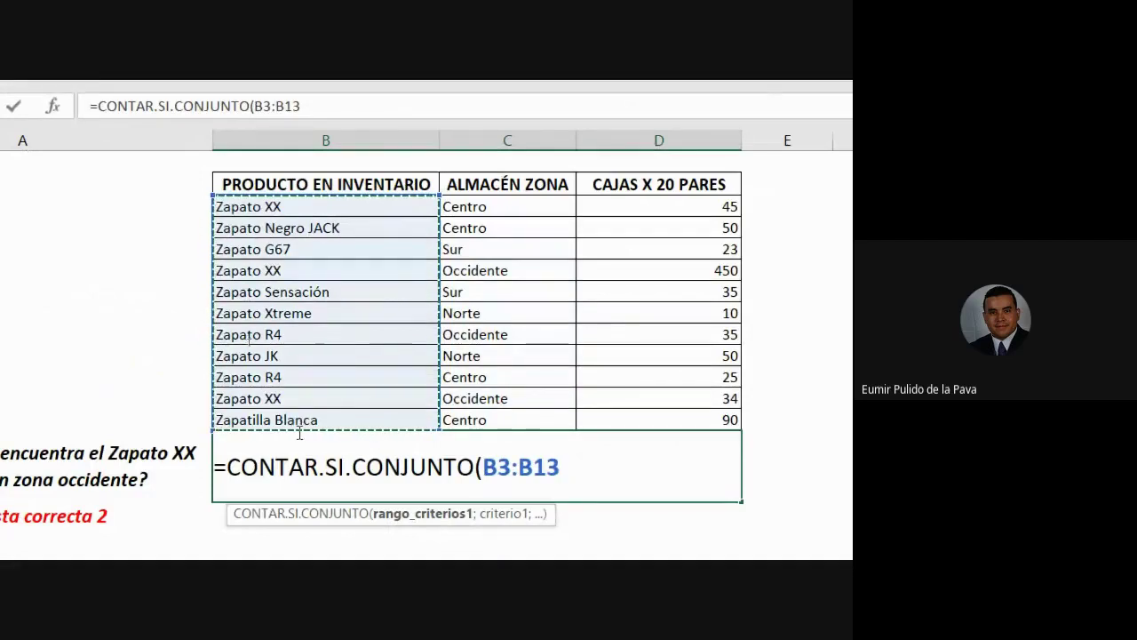
{"action": "left_click_drag", "start_coordinate": [515, 206], "coordinate": [518, 428]}
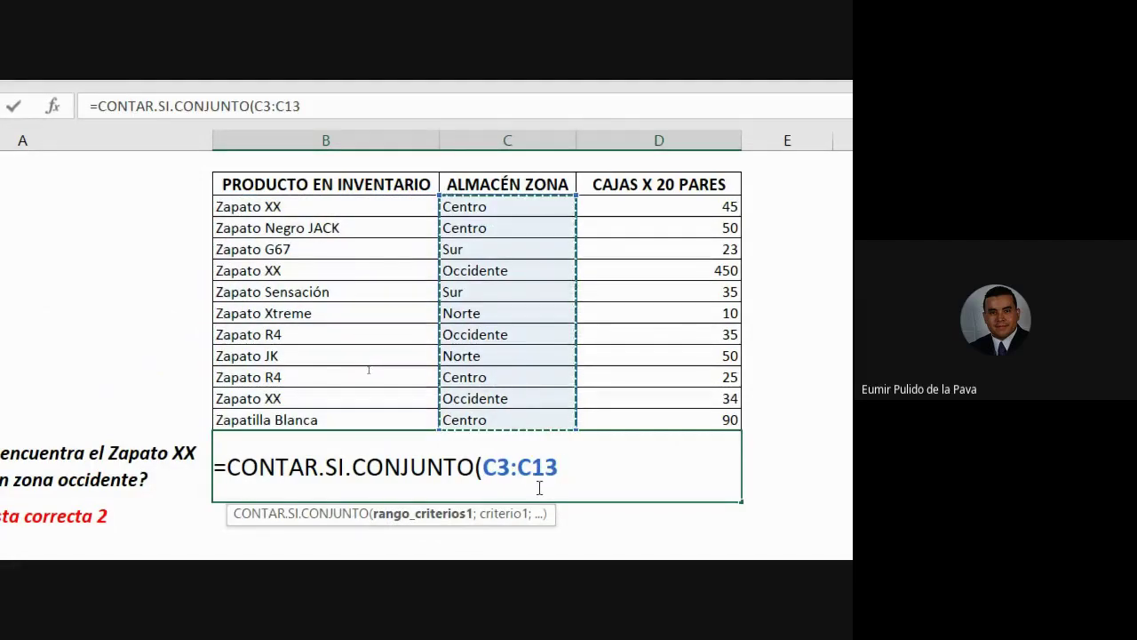
Finish the formula with criteria "occidente" and B3:B13 "zapato xx", enter it, and review it
{"action": "type", "text": ";"}
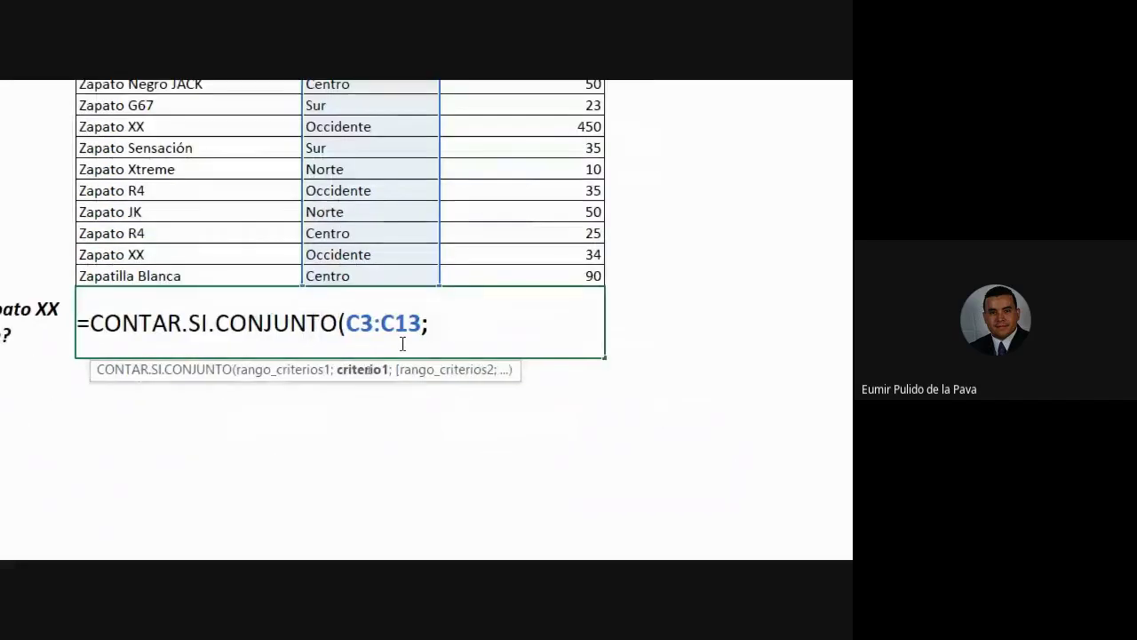
{"action": "type", "text": "\""}
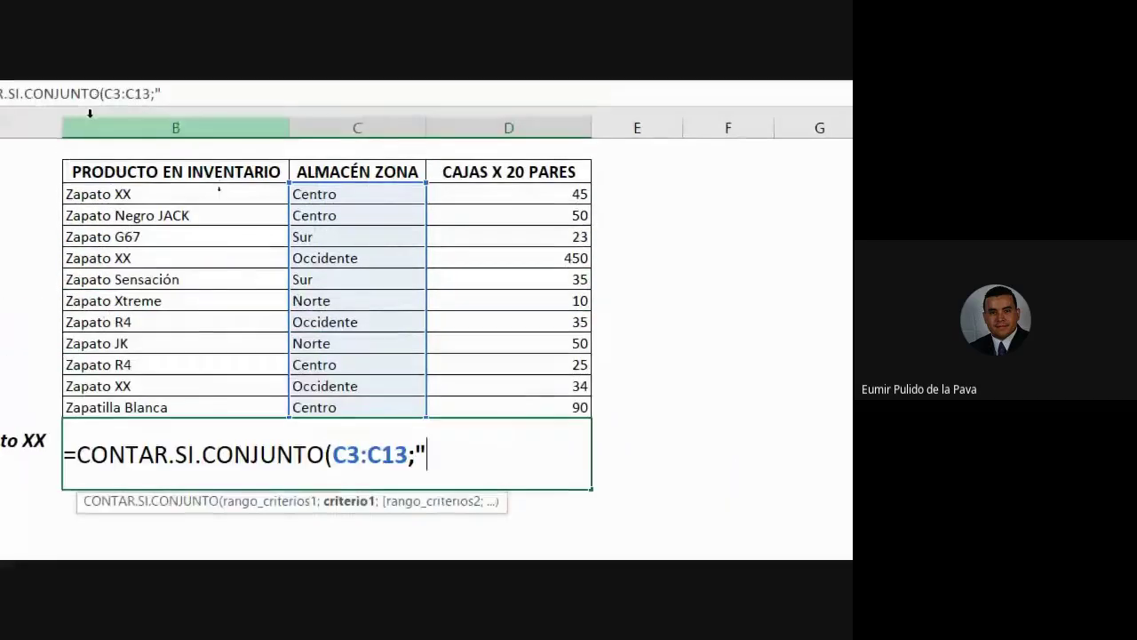
{"action": "type", "text": "occidn"}
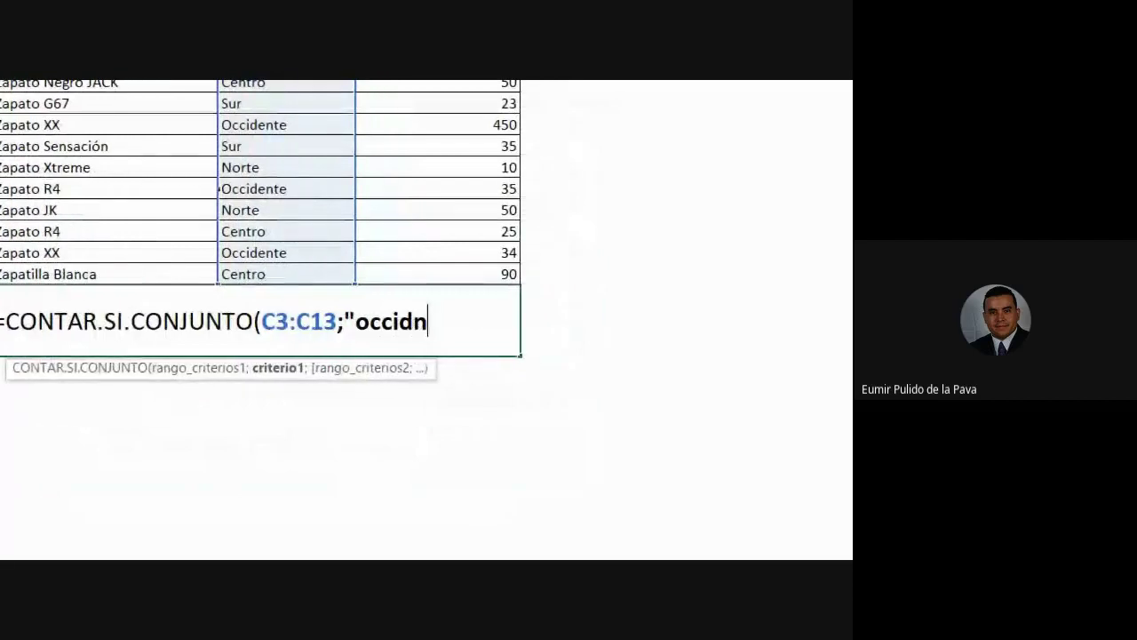
{"action": "key", "text": "BackSpace"}
{"action": "type", "text": "ente"}
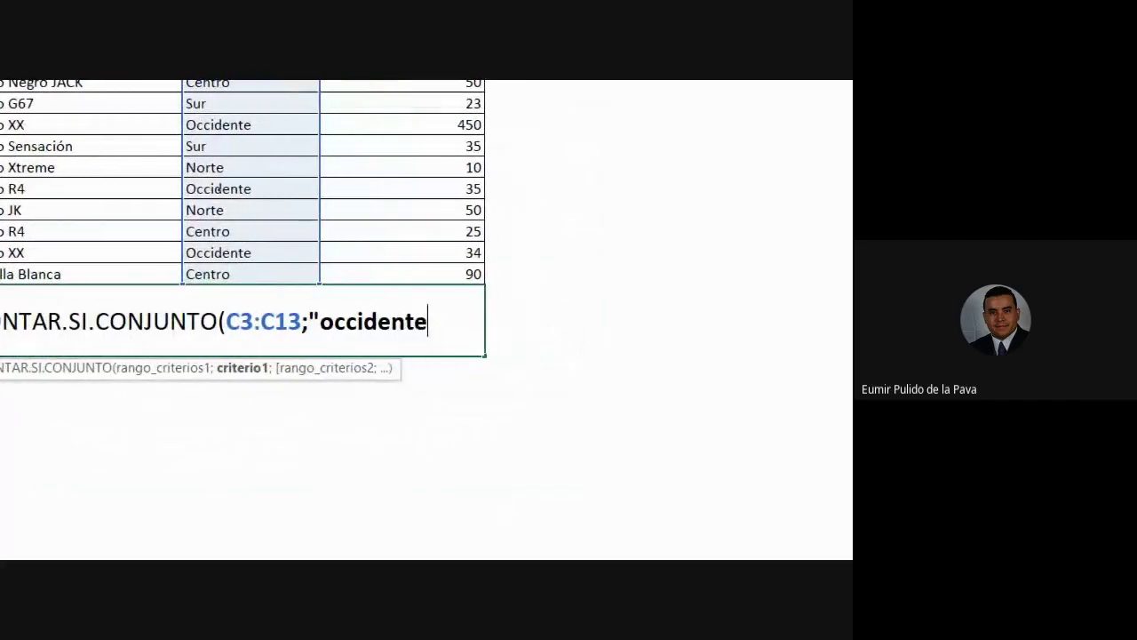
{"action": "type", "text": "\""}
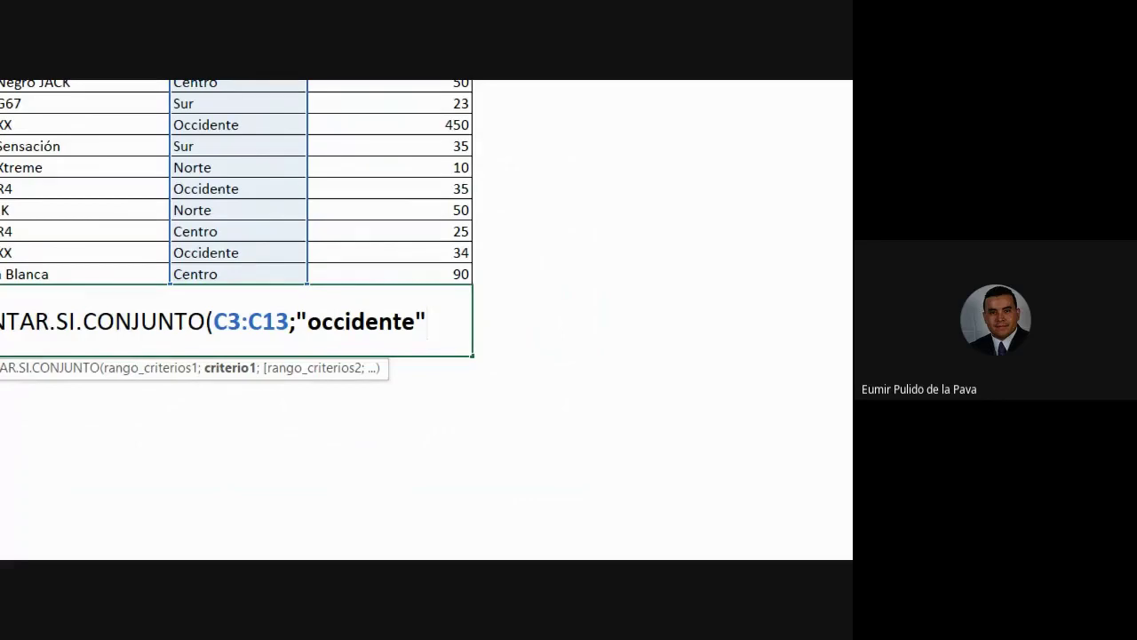
{"action": "type", "text": ";"}
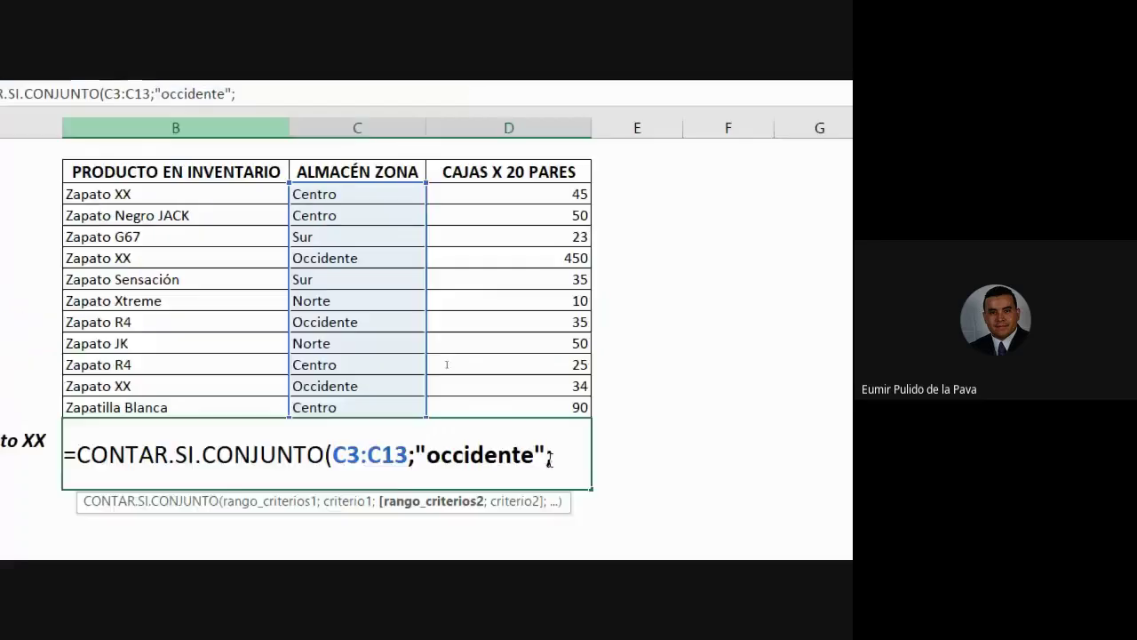
{"action": "left_click_drag", "start_coordinate": [190, 197], "coordinate": [200, 412]}
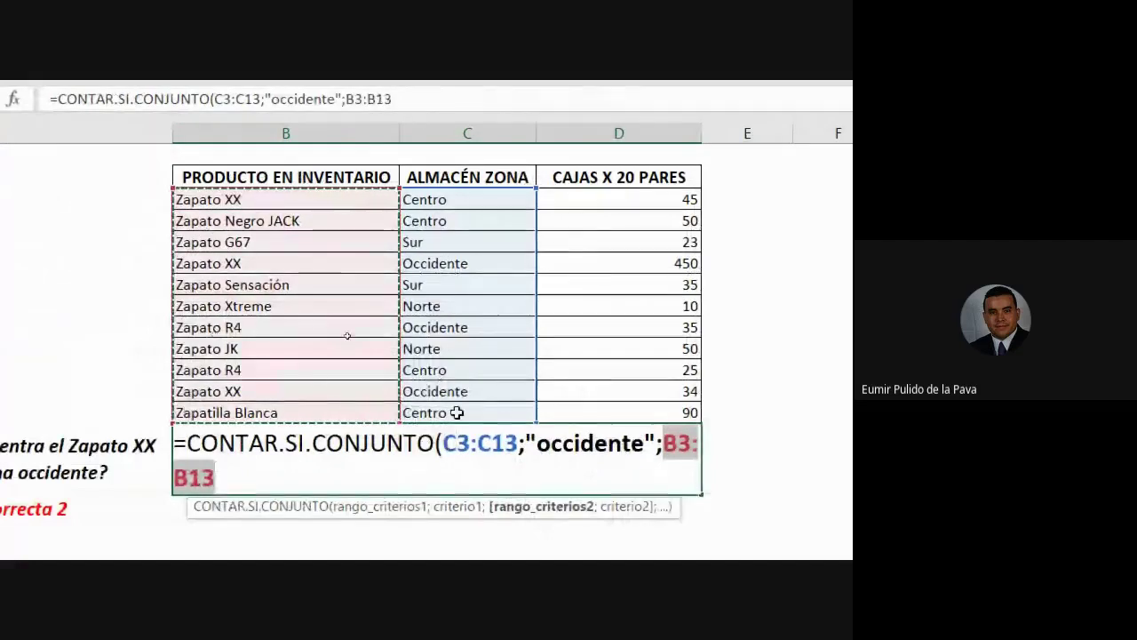
{"action": "type", "text": ";\""}
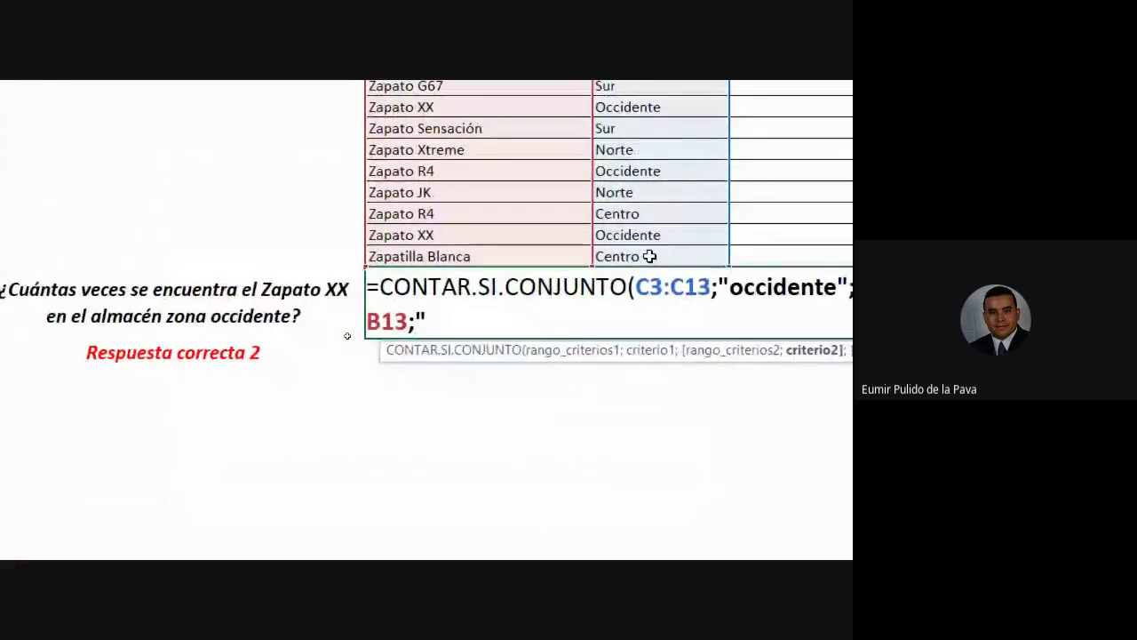
{"action": "type", "text": "zapa"}
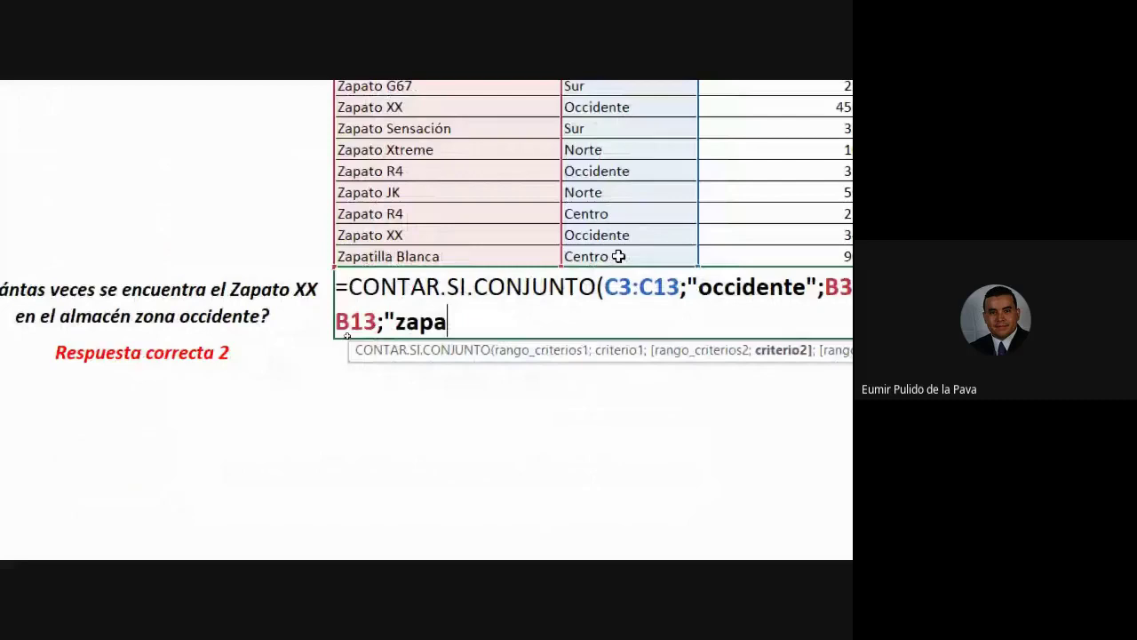
{"action": "type", "text": "to xx\")"}
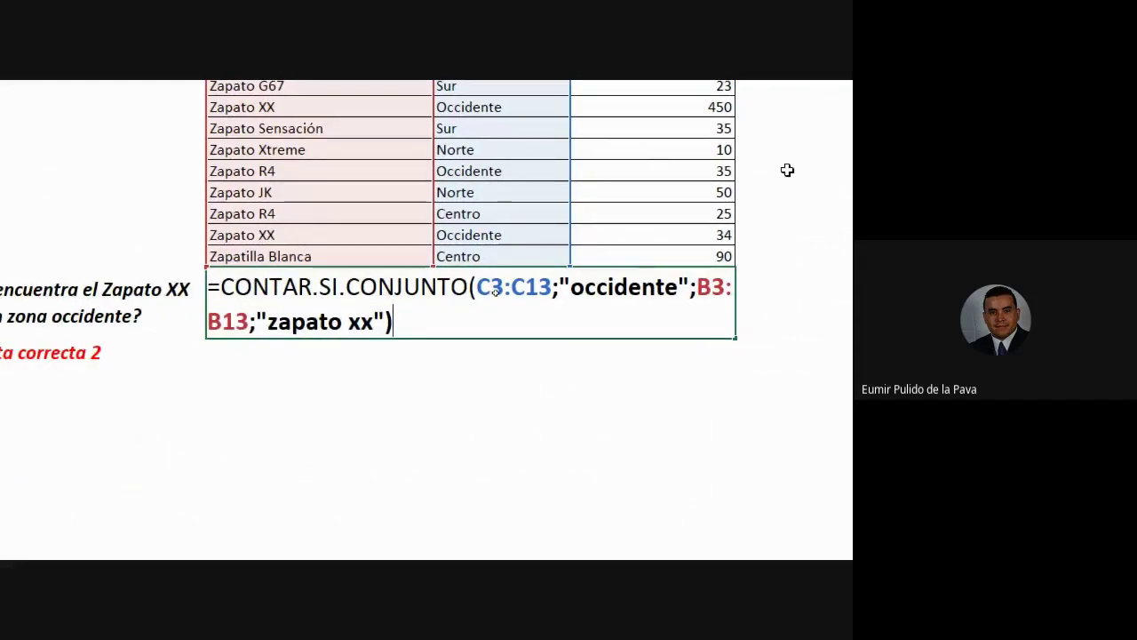
{"action": "key", "text": "Return"}
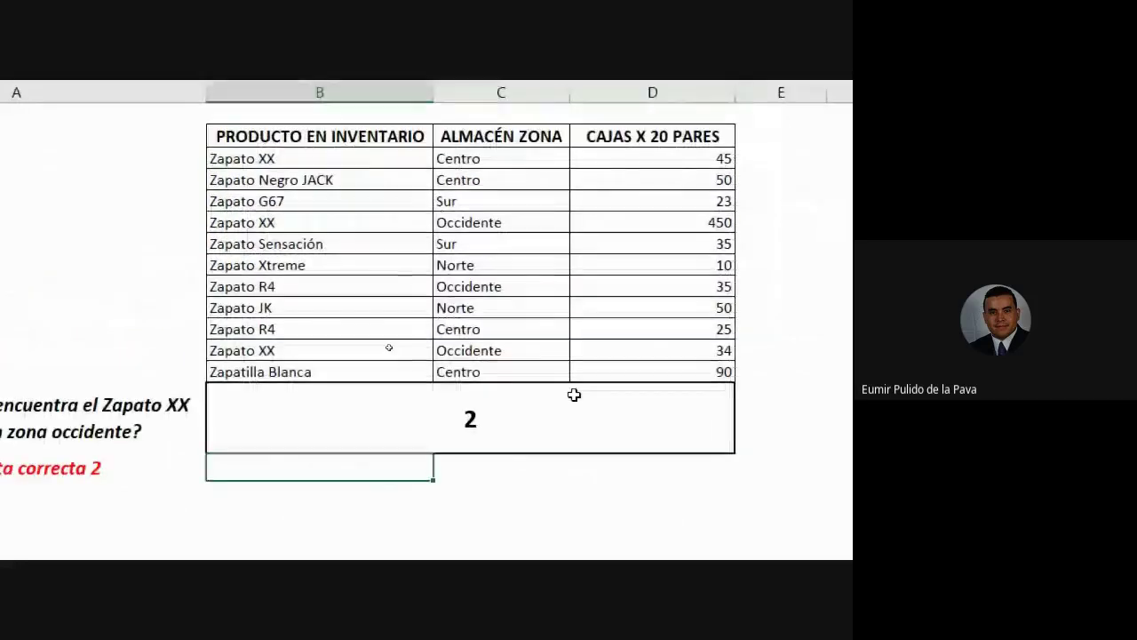
{"action": "double_click", "coordinate": [576, 400]}
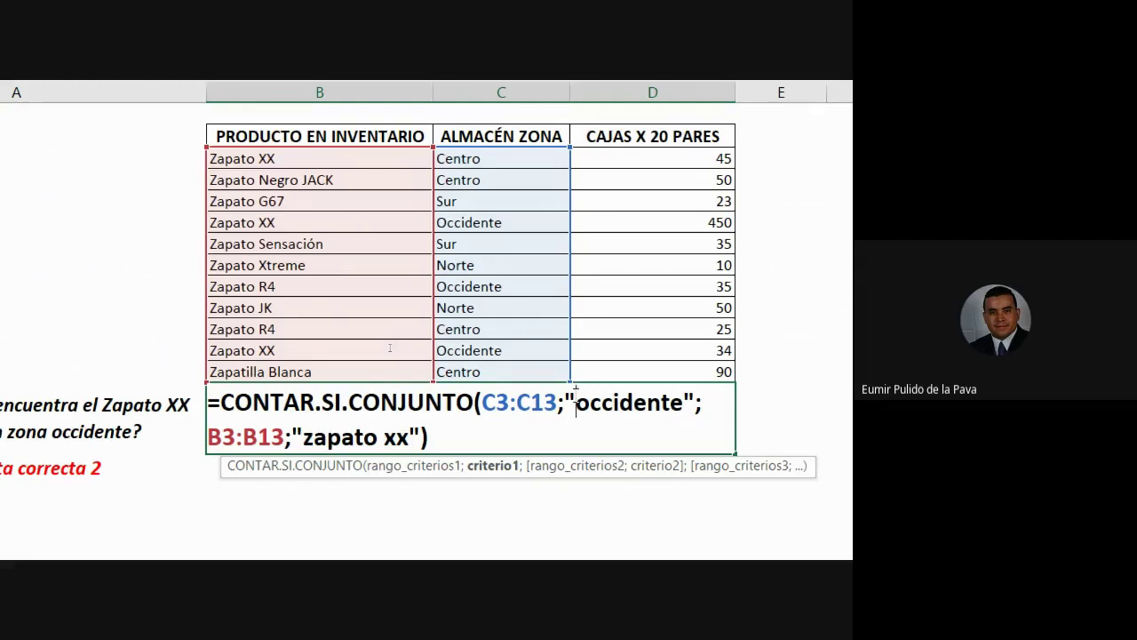
{"action": "key", "text": "Return"}
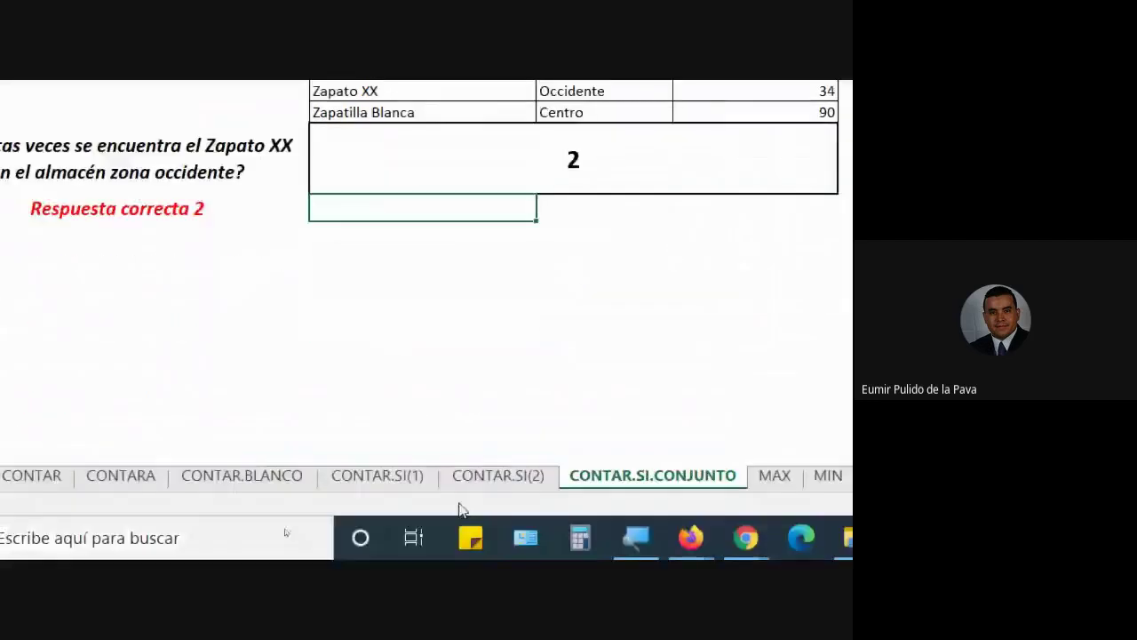
Admit the waiting participant to the Meet call, then return to Excel's MAX sheet
{"action": "left_click", "coordinate": [625, 537]}
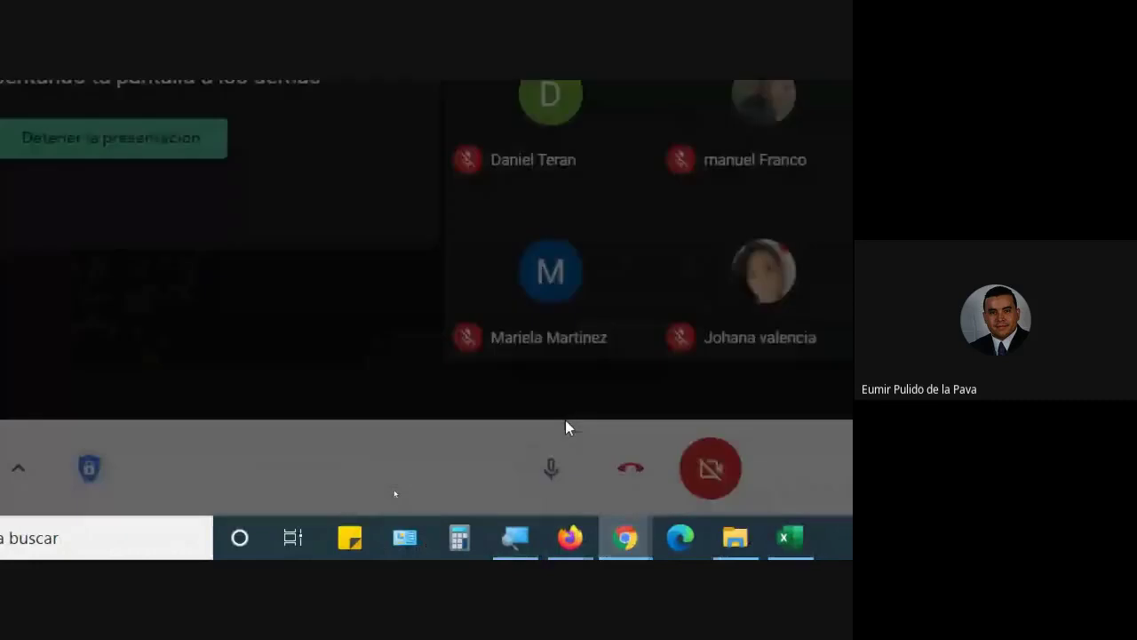
{"action": "left_click", "coordinate": [651, 202]}
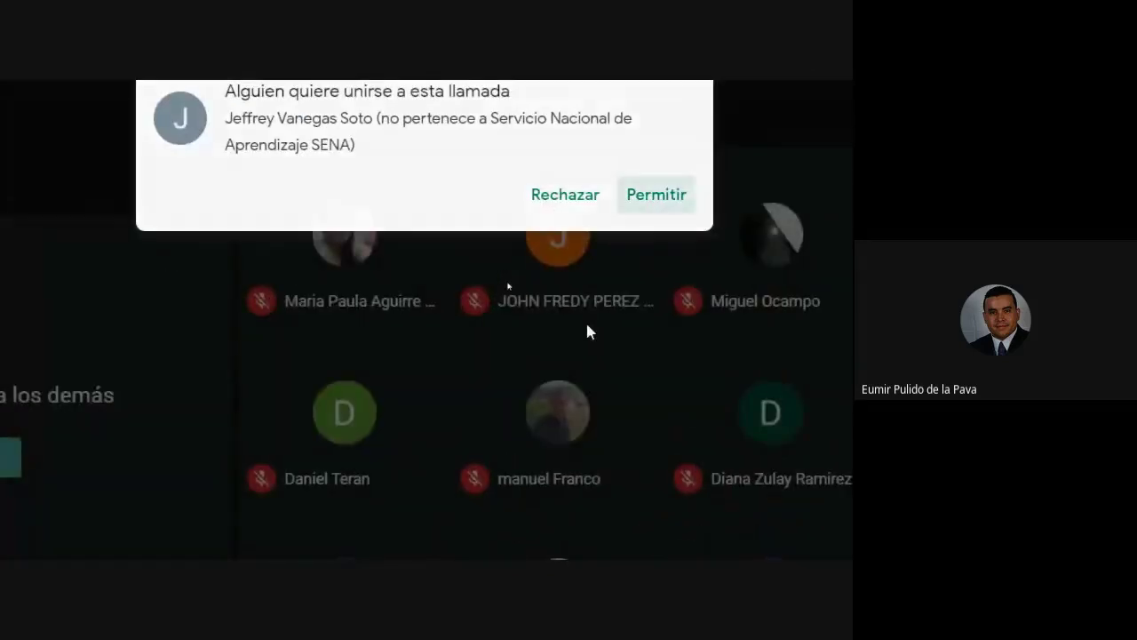
{"action": "left_click", "coordinate": [582, 539]}
{"action": "left_click", "coordinate": [448, 476]}
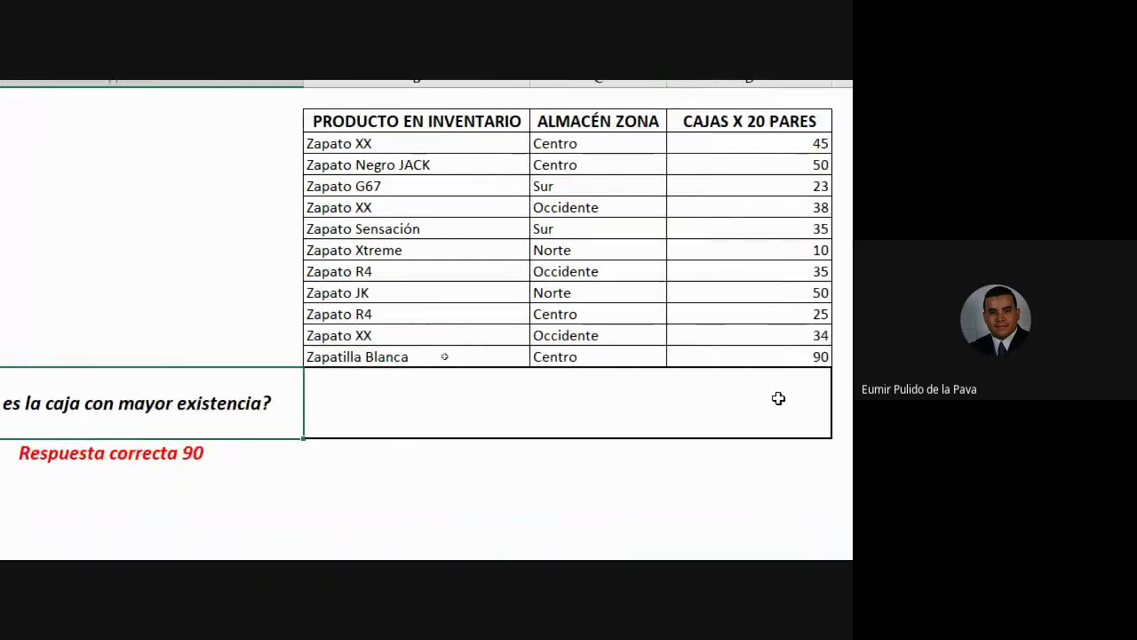
Enter =MAX(D3:D13) in the answer box below the table
{"action": "left_click", "coordinate": [772, 407]}
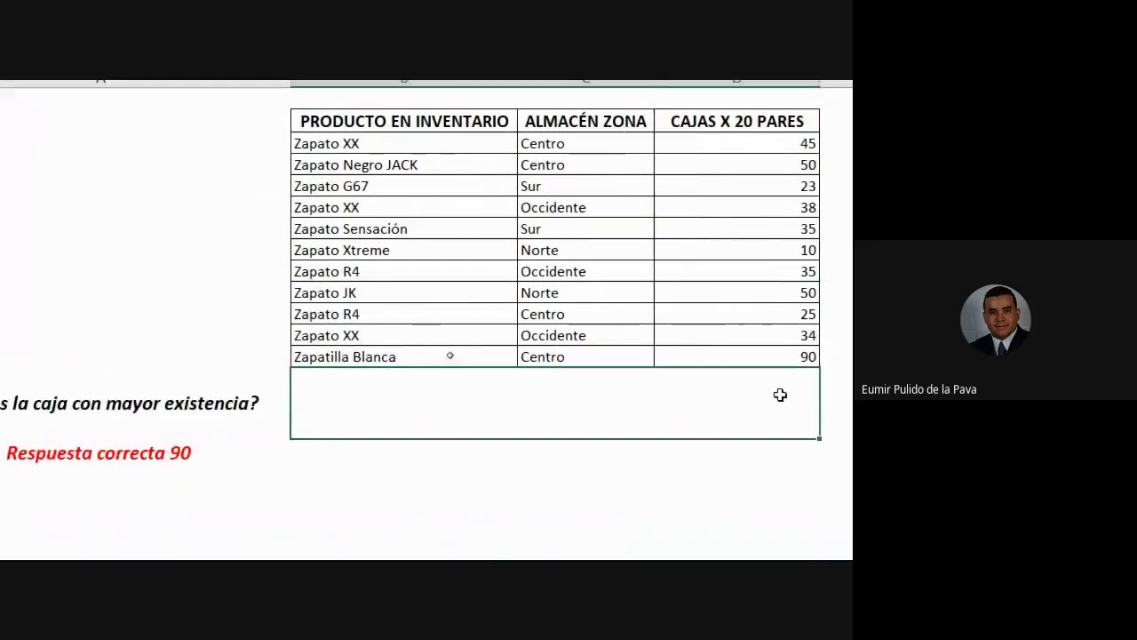
{"action": "type", "text": "=max"}
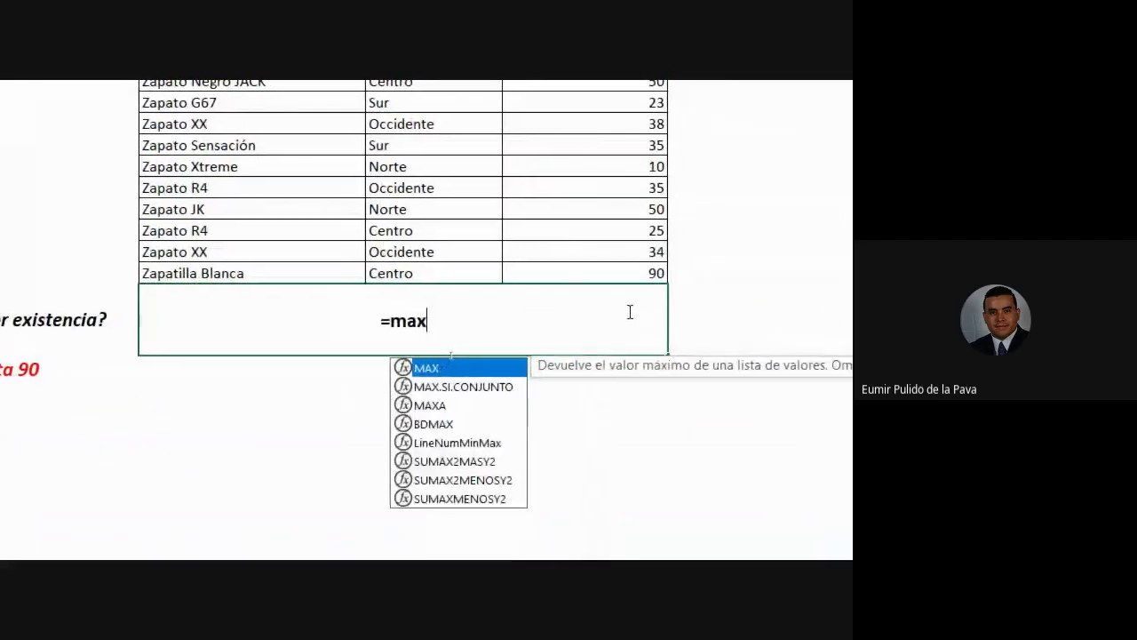
{"action": "key", "text": "Tab"}
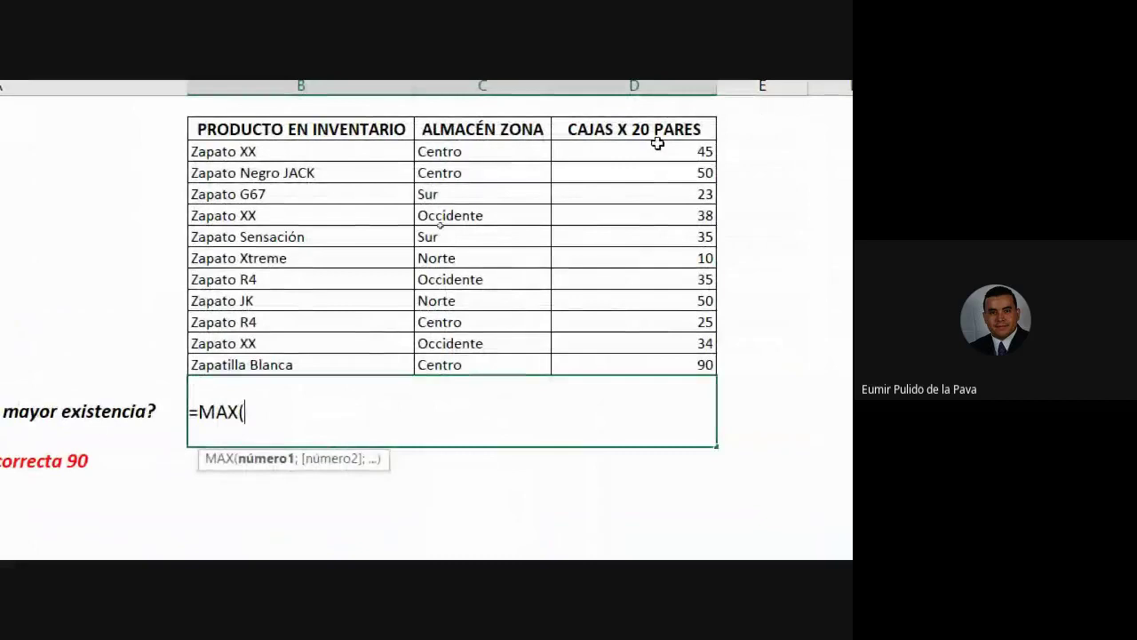
{"action": "left_click_drag", "start_coordinate": [656, 145], "coordinate": [636, 357]}
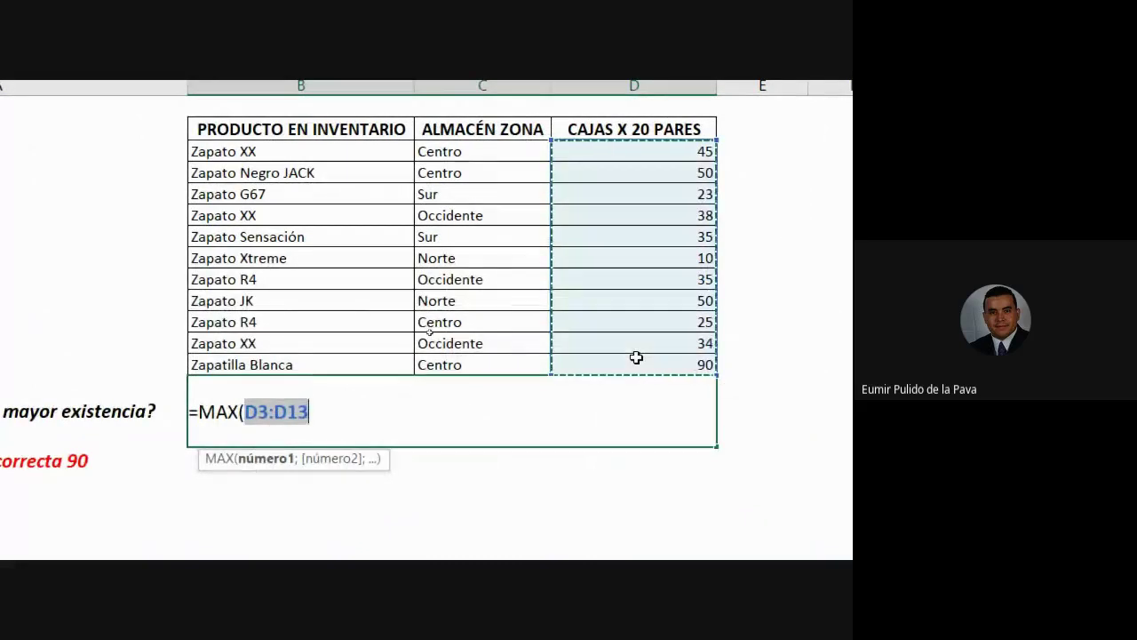
{"action": "type", "text": ")"}
{"action": "key", "text": "Return"}
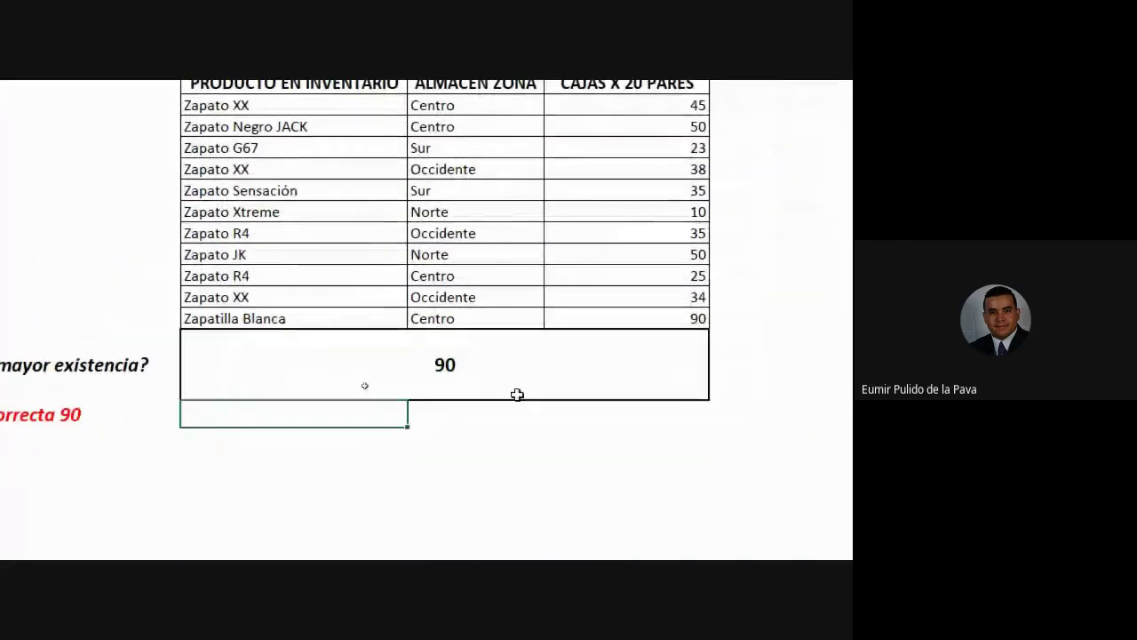
Change Zapato Sensación's boxes in D7 from 35 to 135 and check the updated MAX result
{"action": "left_click", "coordinate": [520, 394]}
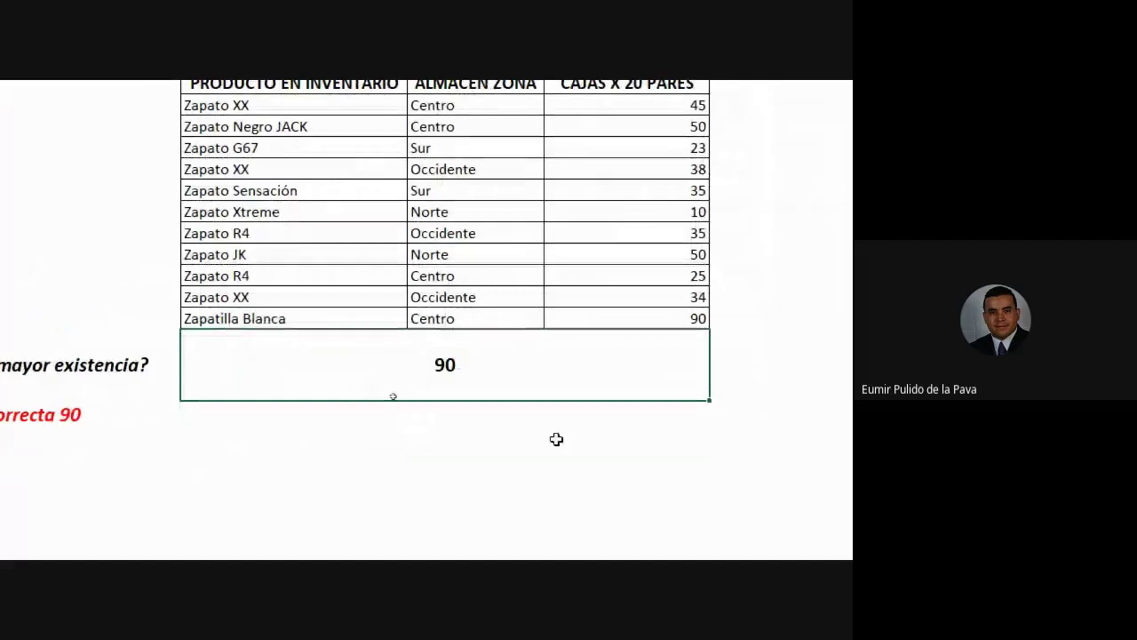
{"action": "double_click", "coordinate": [589, 379]}
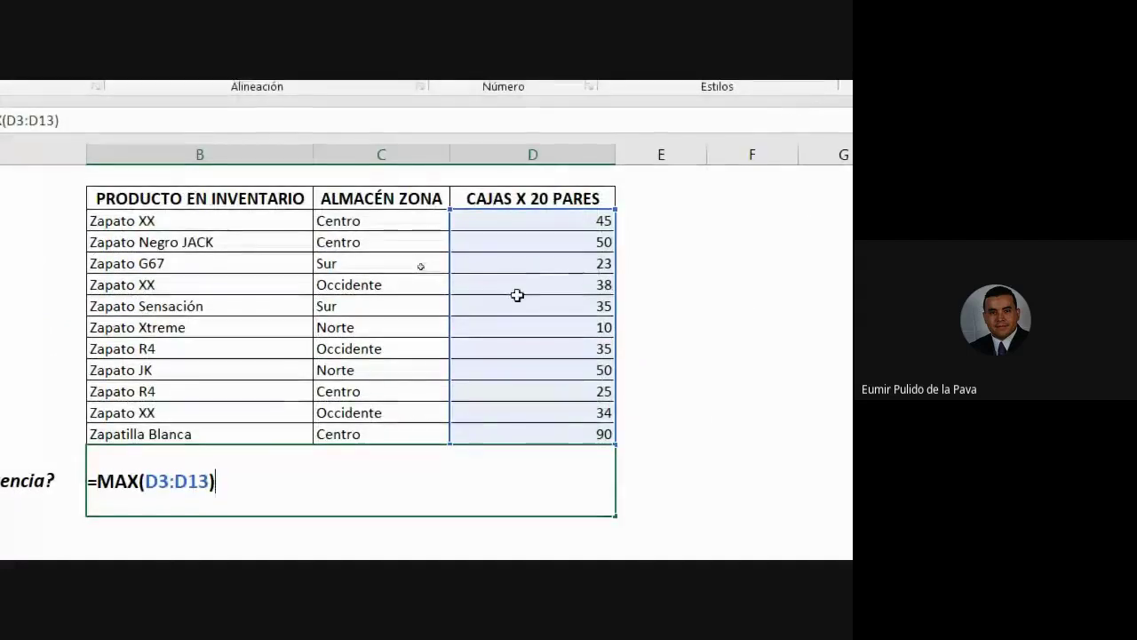
{"action": "left_click", "coordinate": [518, 299]}
{"action": "type", "text": "1"}
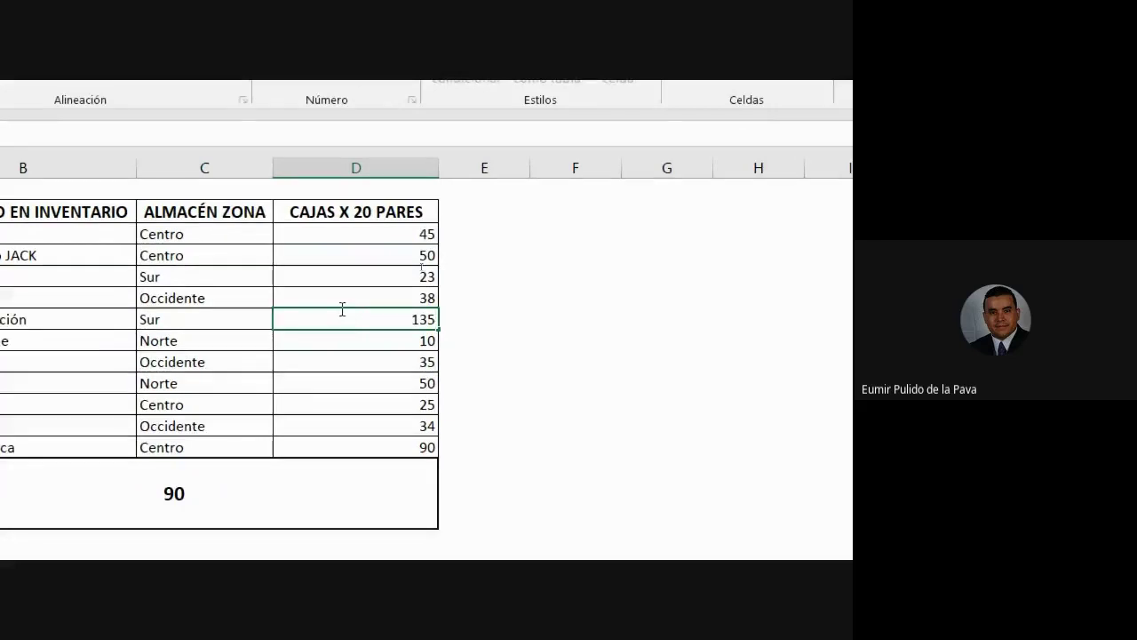
{"action": "key", "text": "Return"}
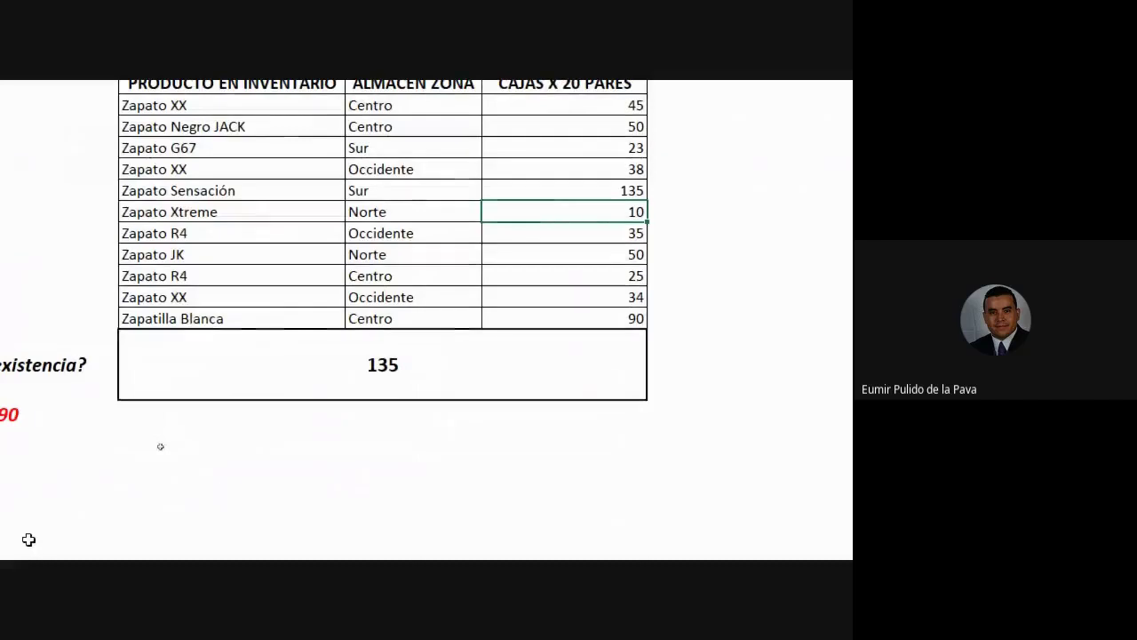
{"action": "double_click", "coordinate": [723, 325]}
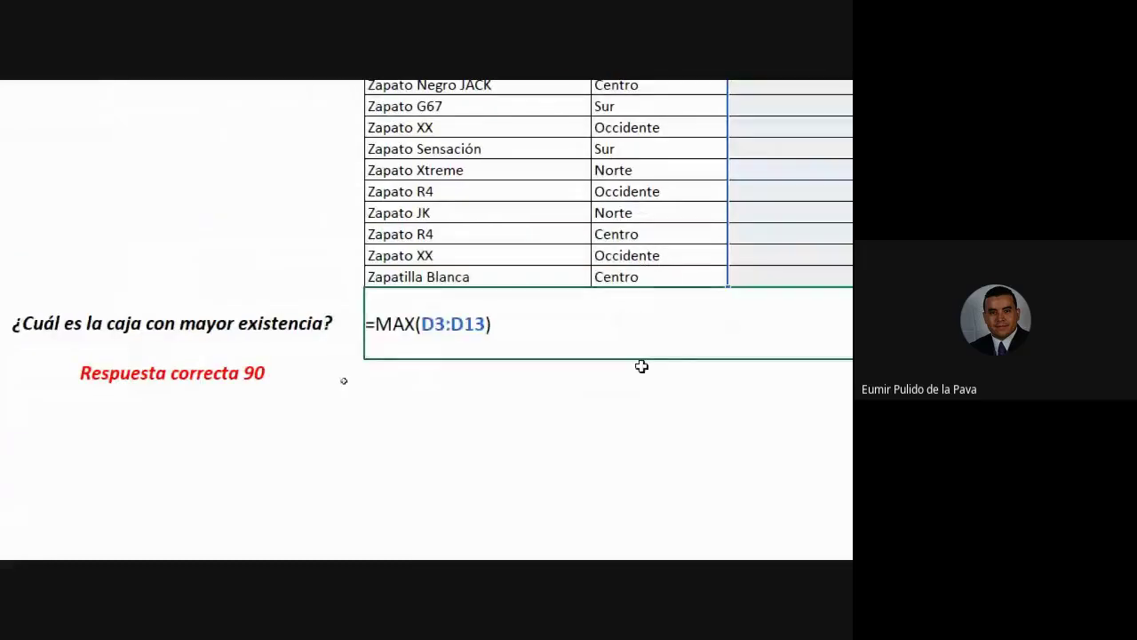
Enter =MIN(D3:D13) in the MIN sheet's answer box
{"action": "left_click", "coordinate": [409, 484]}
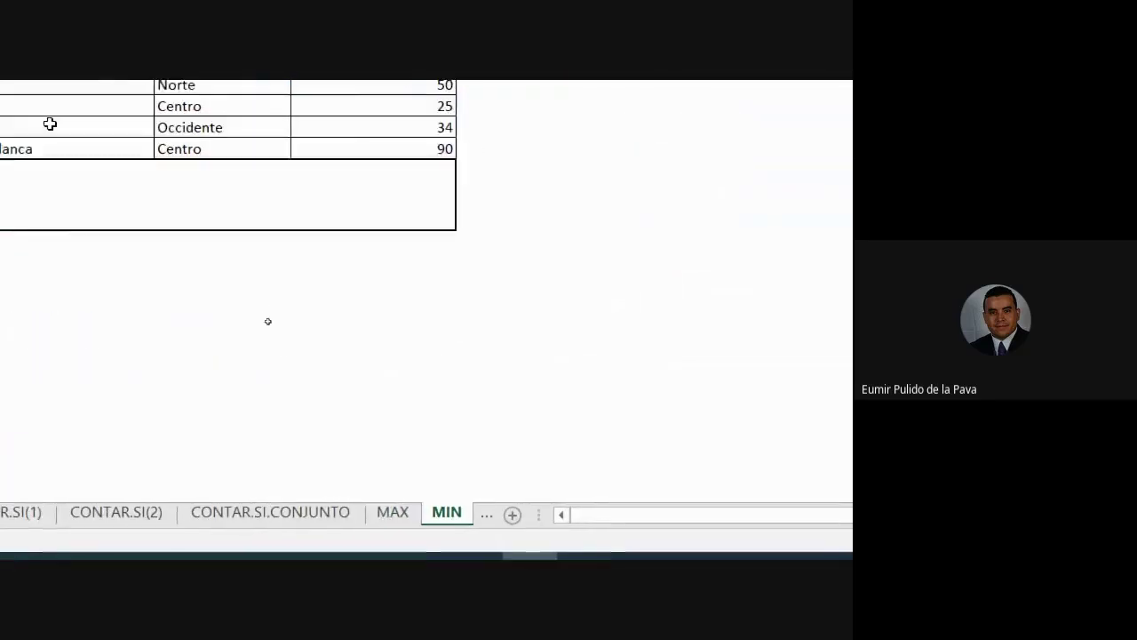
{"action": "left_click", "coordinate": [263, 201]}
{"action": "type", "text": "="}
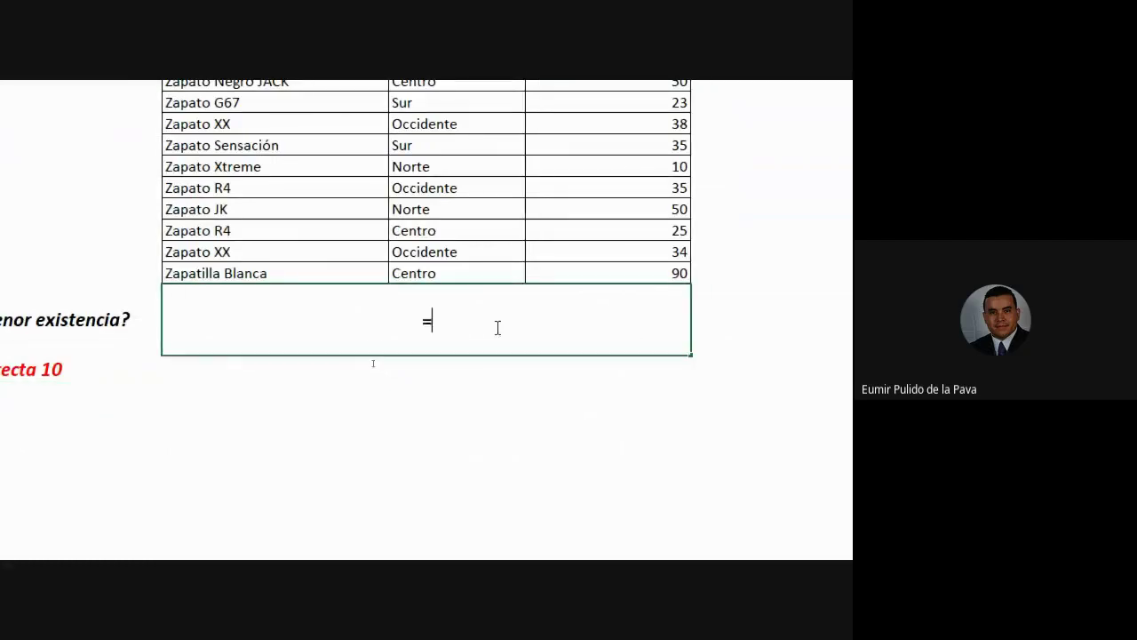
{"action": "type", "text": "min"}
{"action": "key", "text": "Tab"}
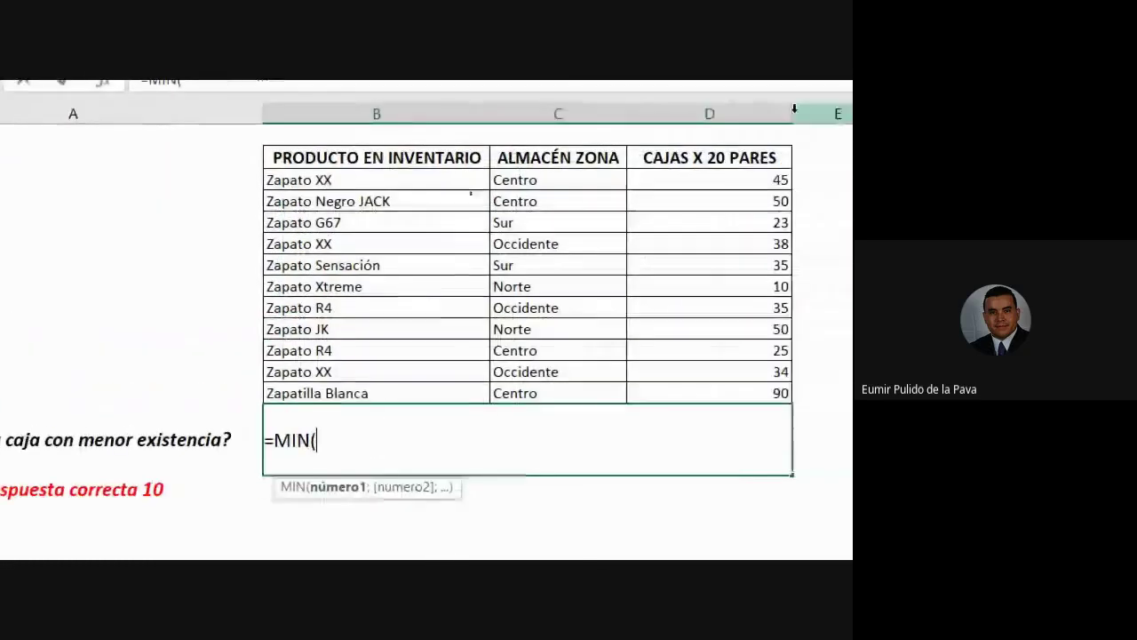
{"action": "left_click_drag", "start_coordinate": [703, 180], "coordinate": [692, 384]}
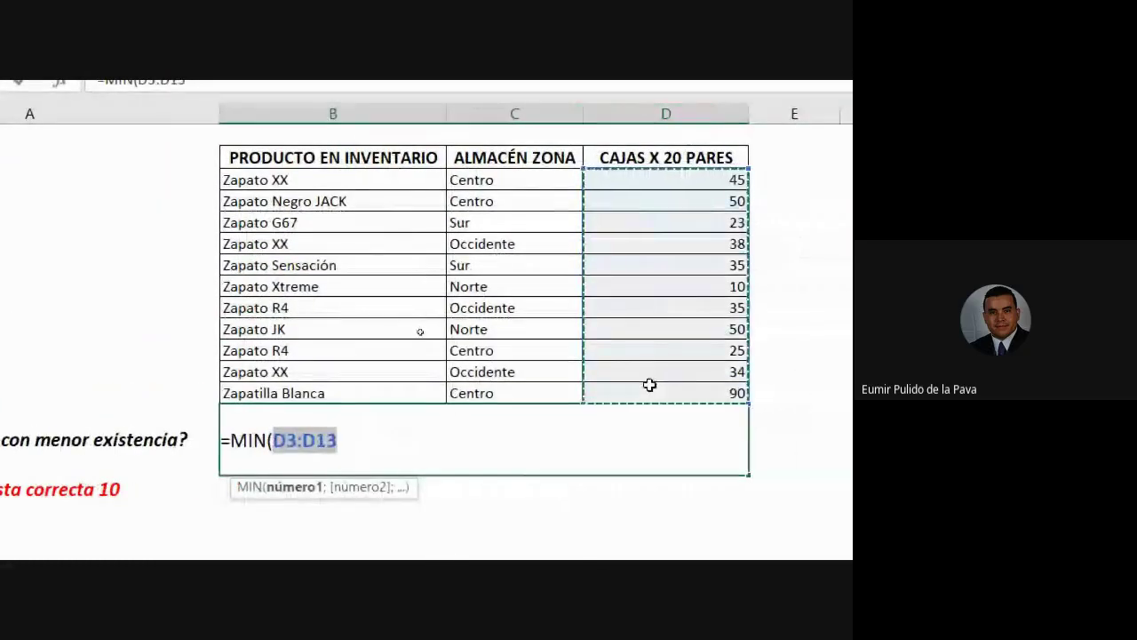
{"action": "type", "text": ")"}
{"action": "key", "text": "Return"}
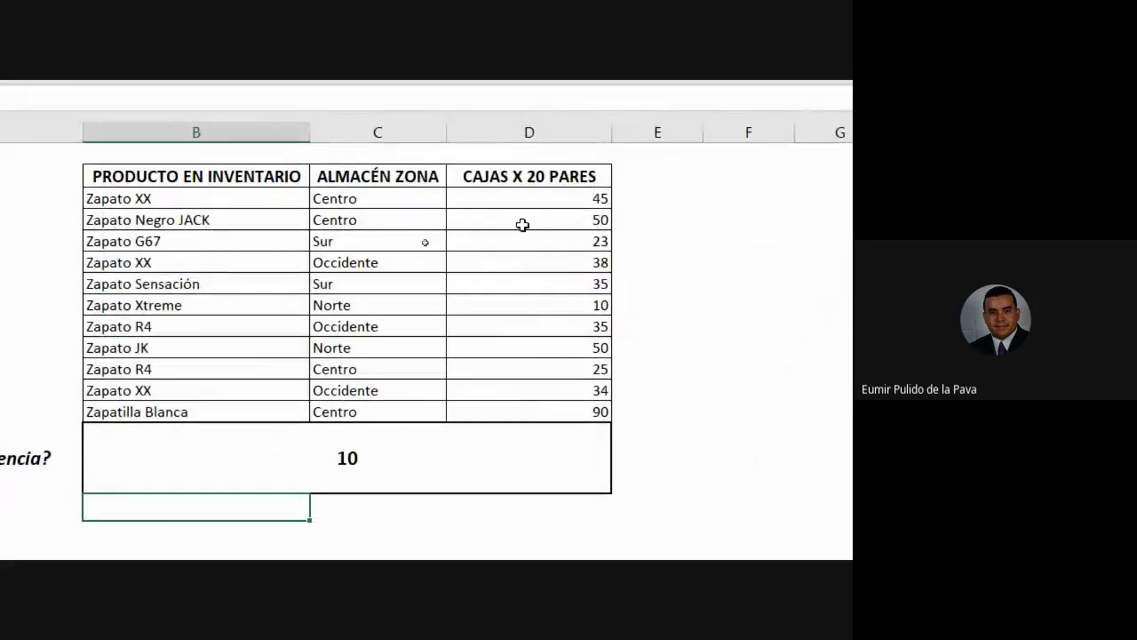
Change D4 from 50 to 5, recheck the MIN formula, then go to the PROMEDIO sheet
{"action": "left_click", "coordinate": [522, 225]}
{"action": "type", "text": "5"}
{"action": "key", "text": "Return"}
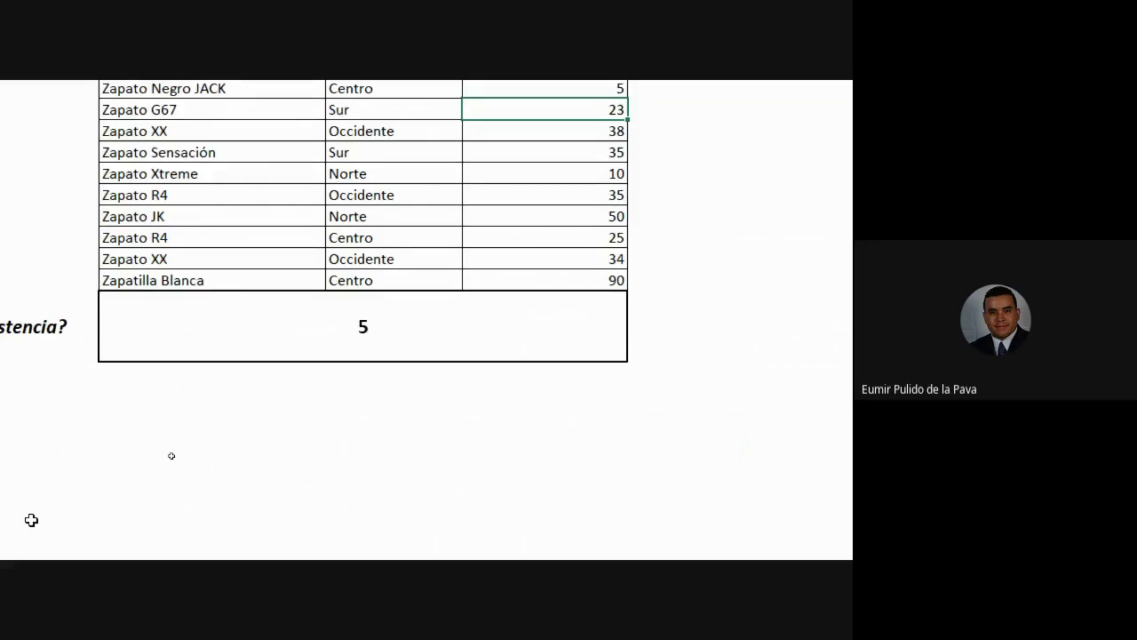
{"action": "scroll", "coordinate": [31, 520], "scroll_direction": "left", "scroll_amount": 2}
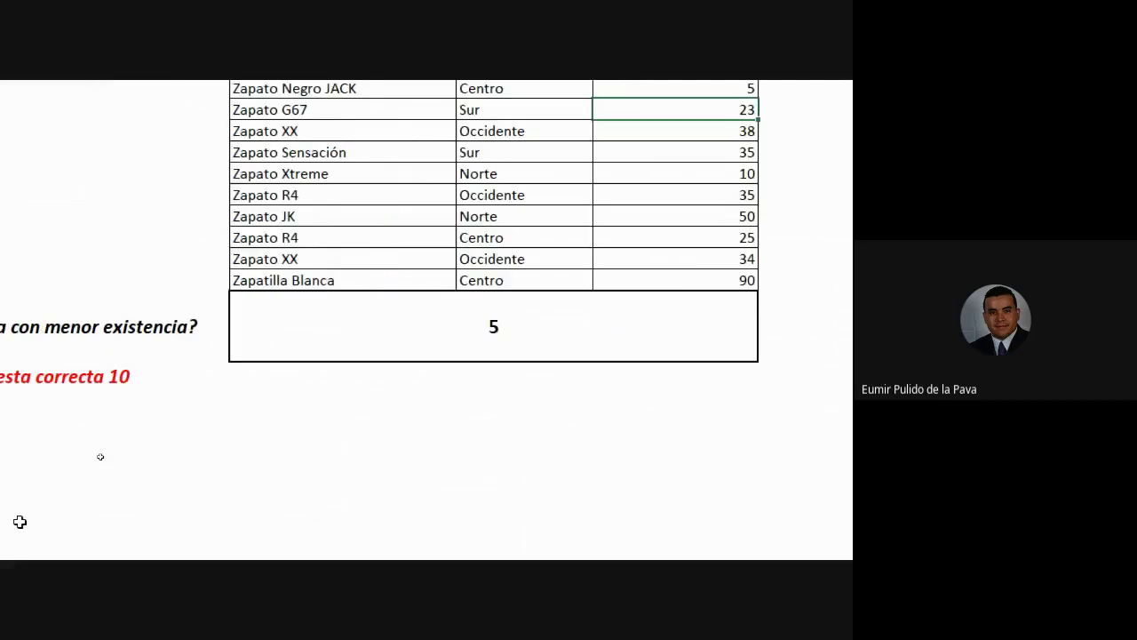
{"action": "double_click", "coordinate": [608, 326]}
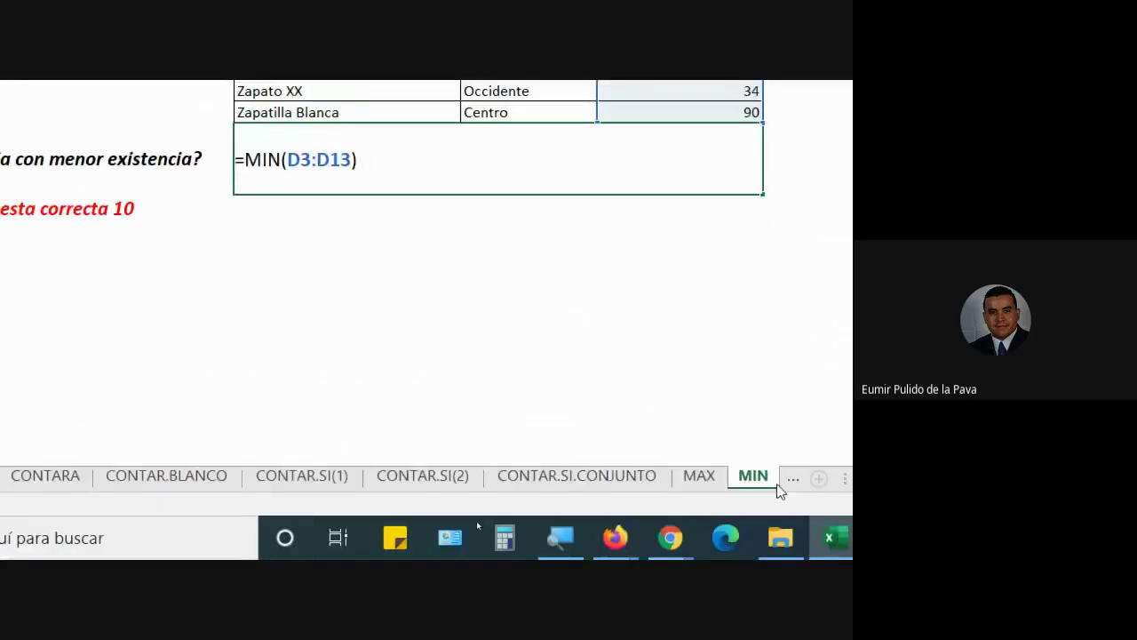
{"action": "key", "text": "Return"}
{"action": "left_click", "coordinate": [724, 482]}
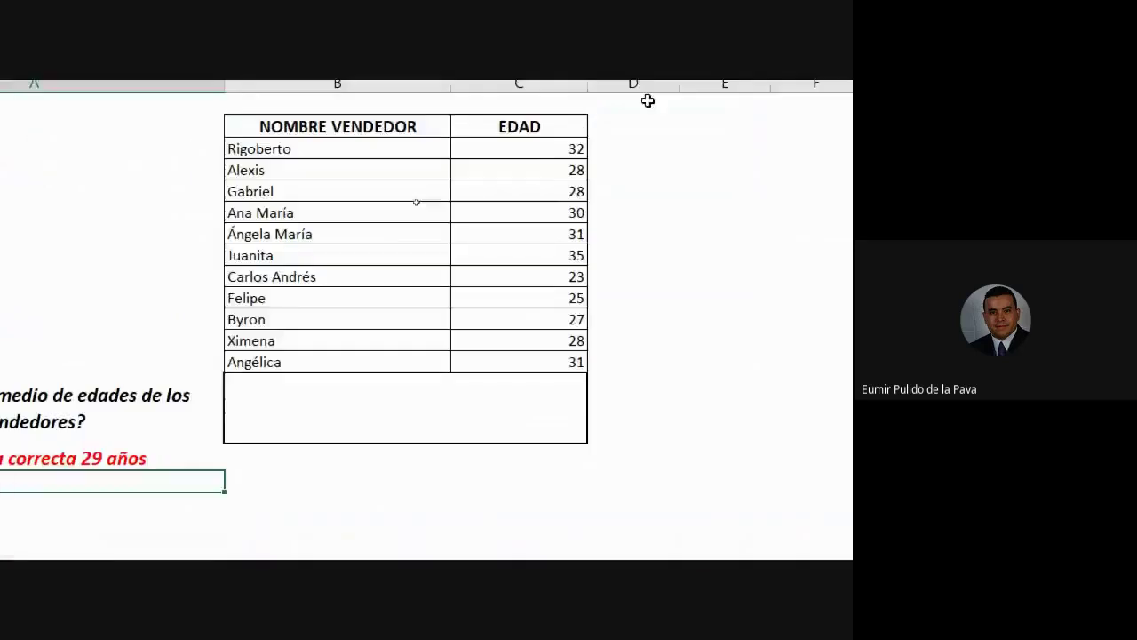
Copy B14's bordered format with Copiar formato onto B17, B20:C22 and B23:C25
{"action": "left_click", "coordinate": [281, 450]}
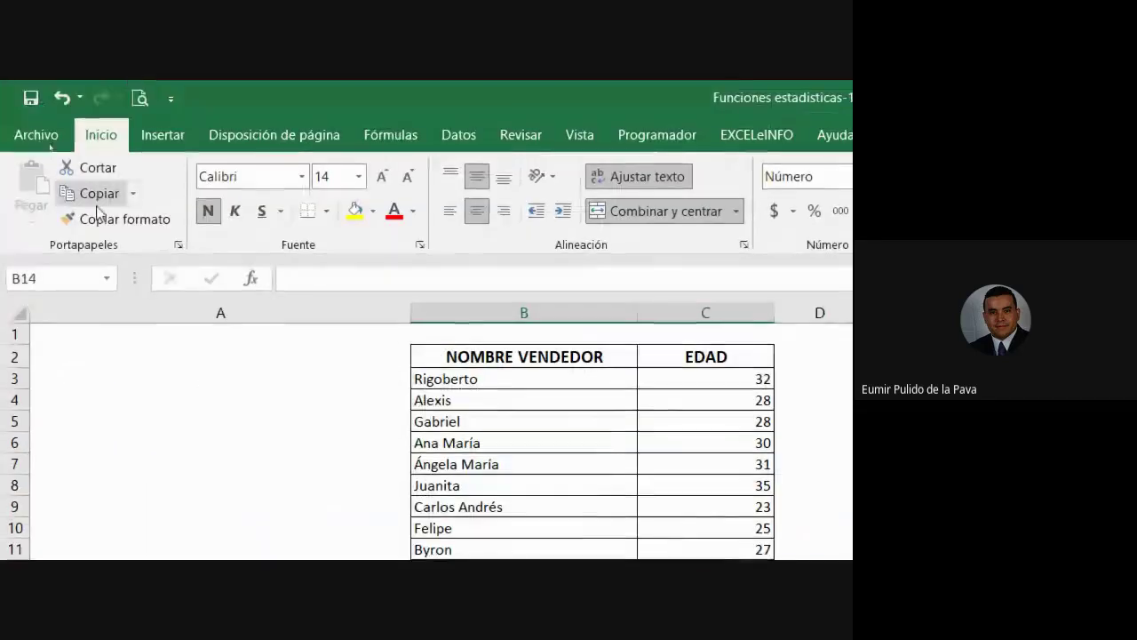
{"action": "left_click", "coordinate": [127, 145]}
{"action": "left_click", "coordinate": [417, 304]}
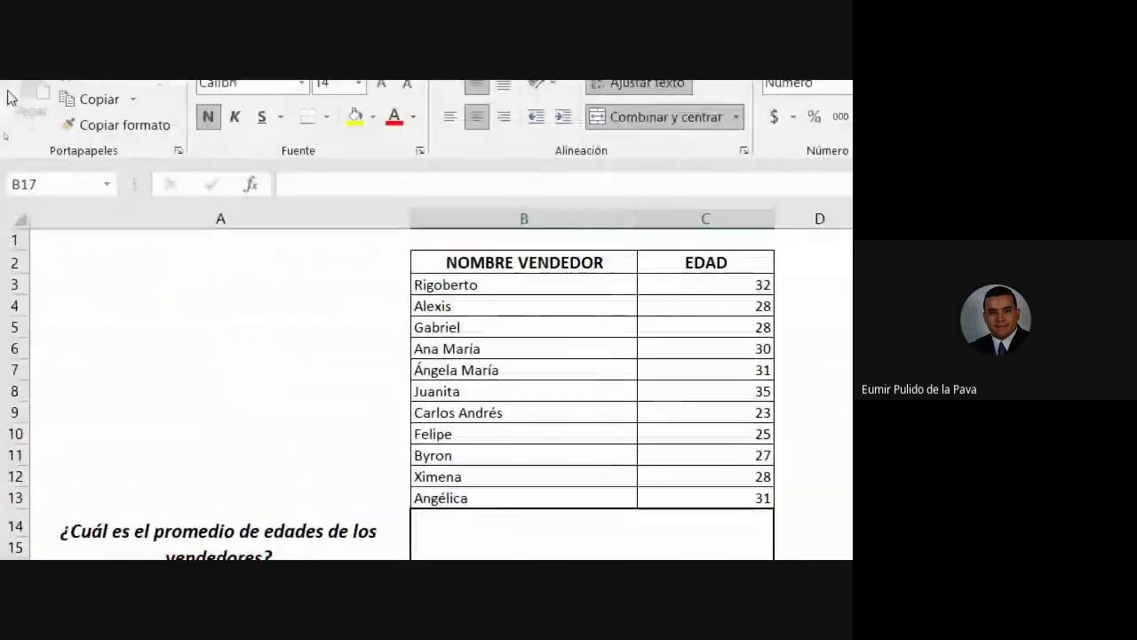
{"action": "left_click", "coordinate": [421, 508]}
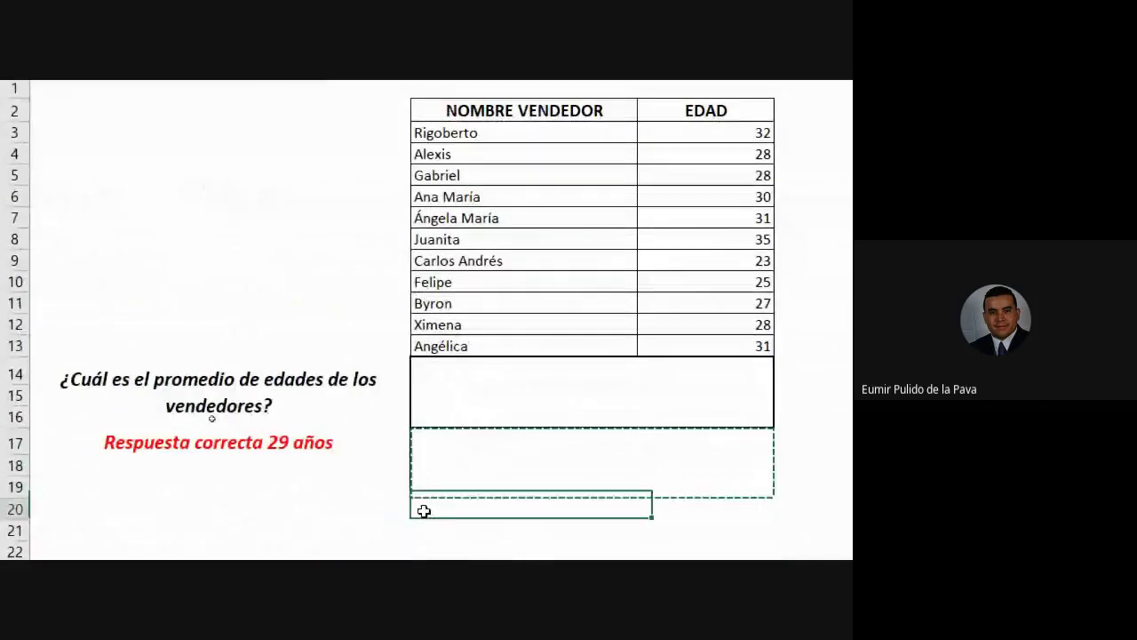
{"action": "left_click", "coordinate": [458, 405]}
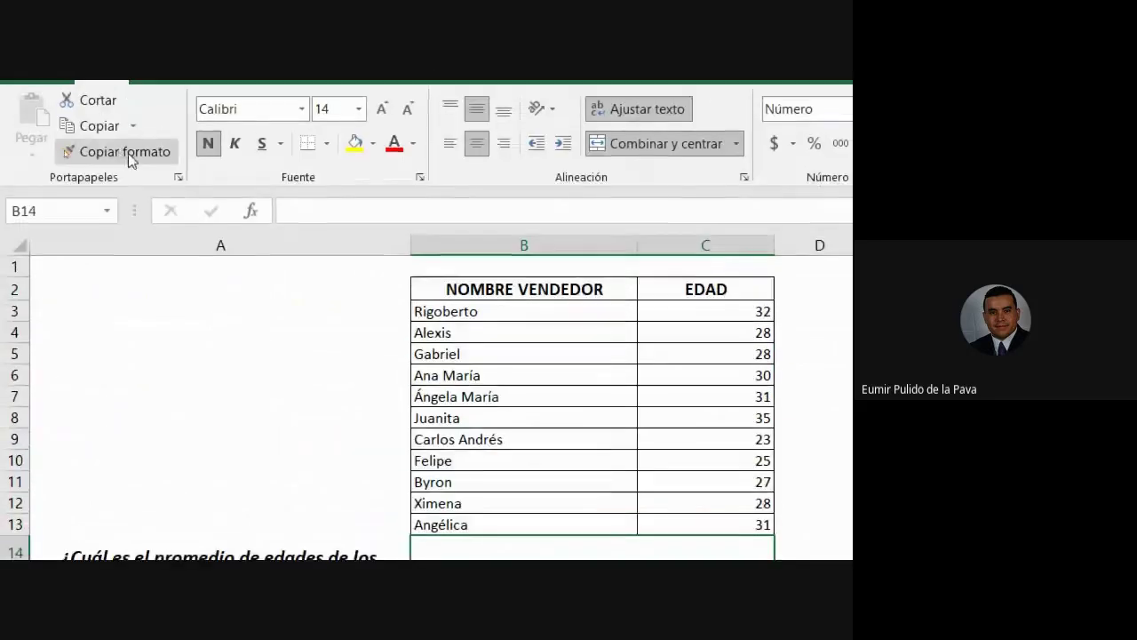
{"action": "left_click", "coordinate": [127, 151]}
{"action": "left_click_drag", "start_coordinate": [417, 486], "coordinate": [704, 517]}
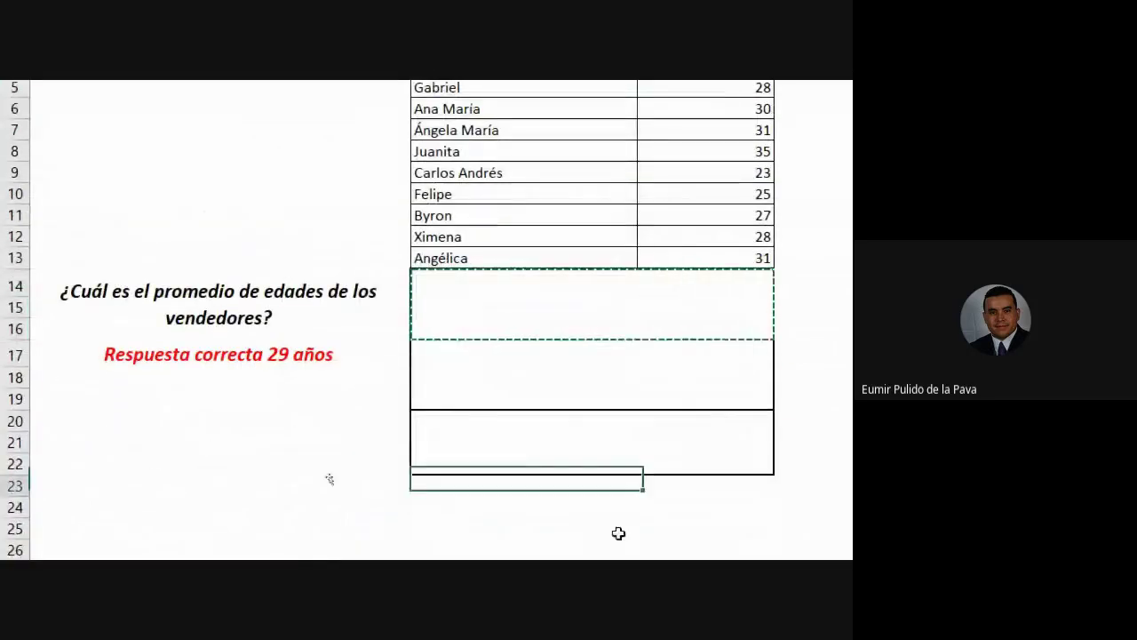
{"action": "left_click", "coordinate": [546, 299]}
Enter =PROMEDIO(C3:C13) in answer box B14, showing the average age 29
{"action": "type", "text": "=pro"}
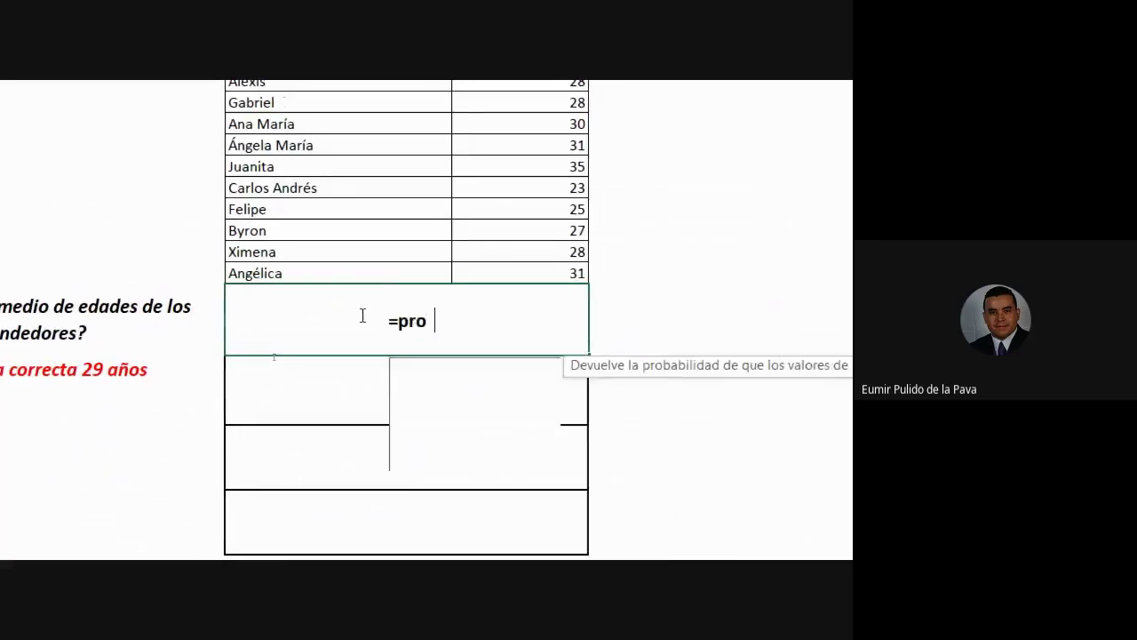
{"action": "type", "text": "m"}
{"action": "key", "text": "Tab"}
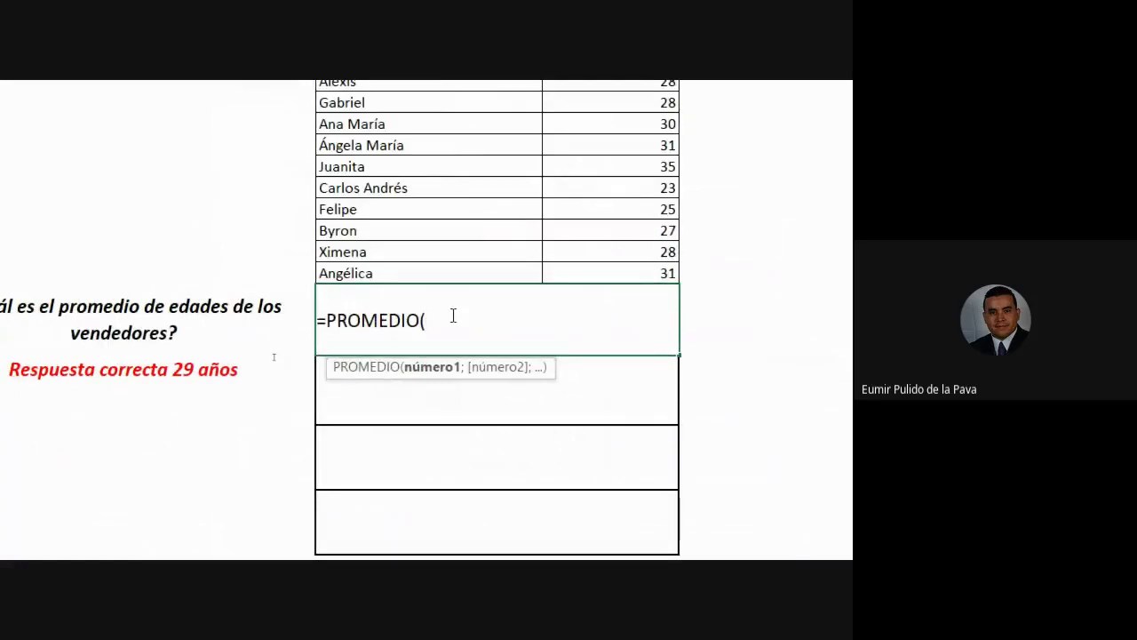
{"action": "scroll", "coordinate": [728, 234], "scroll_direction": "up", "scroll_amount": 2}
{"action": "left_click_drag", "start_coordinate": [658, 147], "coordinate": [618, 356]}
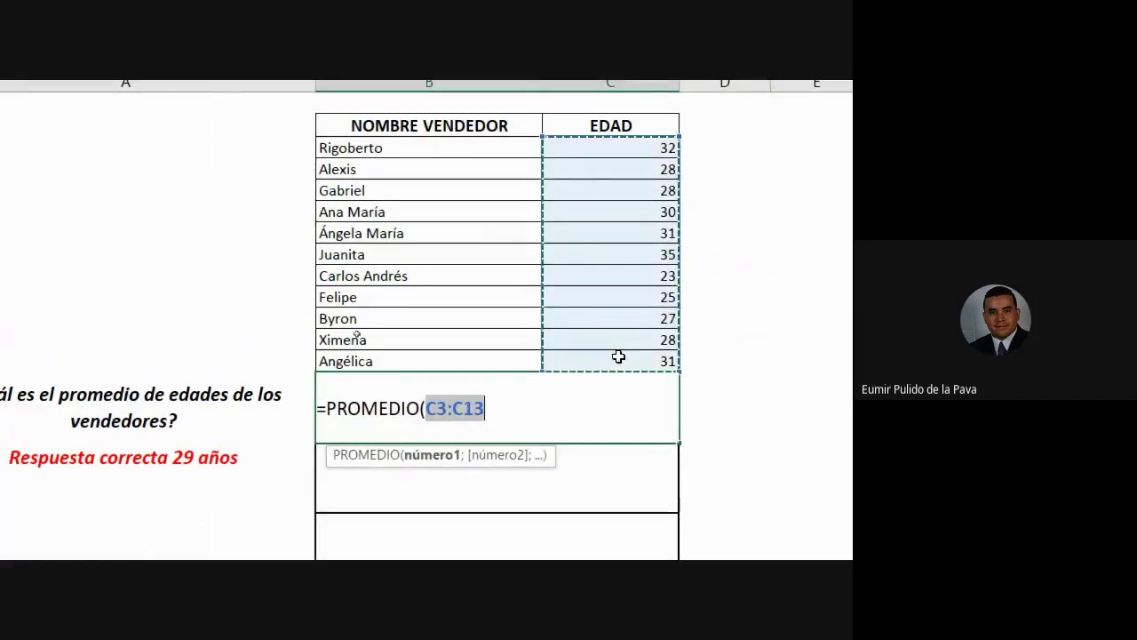
{"action": "type", "text": ")"}
{"action": "key", "text": "Return"}
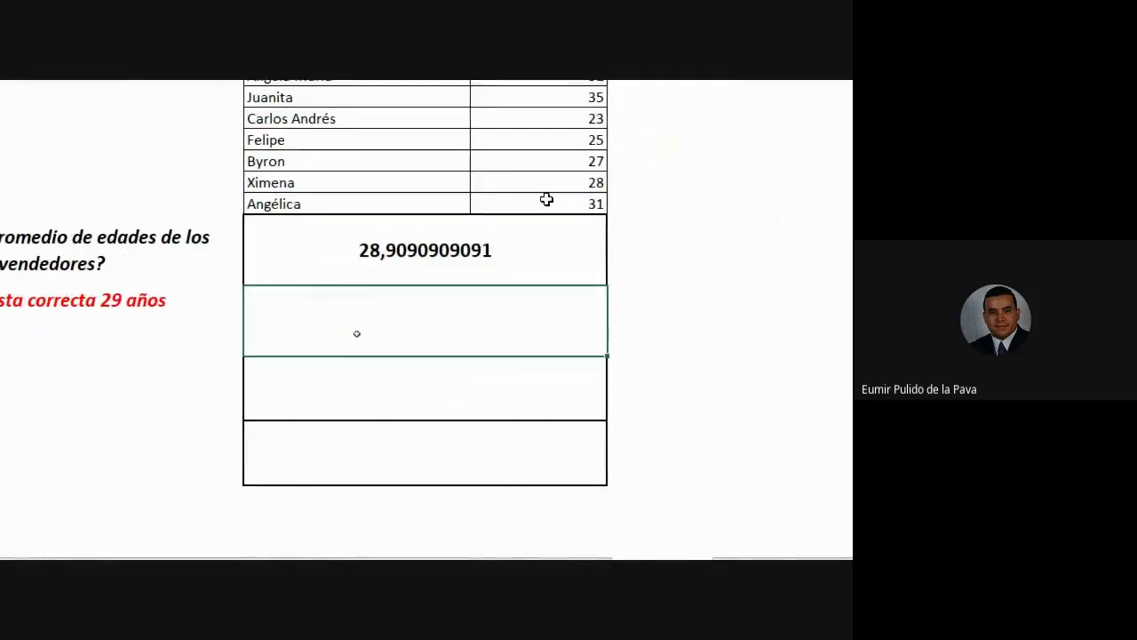
{"action": "left_click_drag", "start_coordinate": [469, 252], "coordinate": [469, 436]}
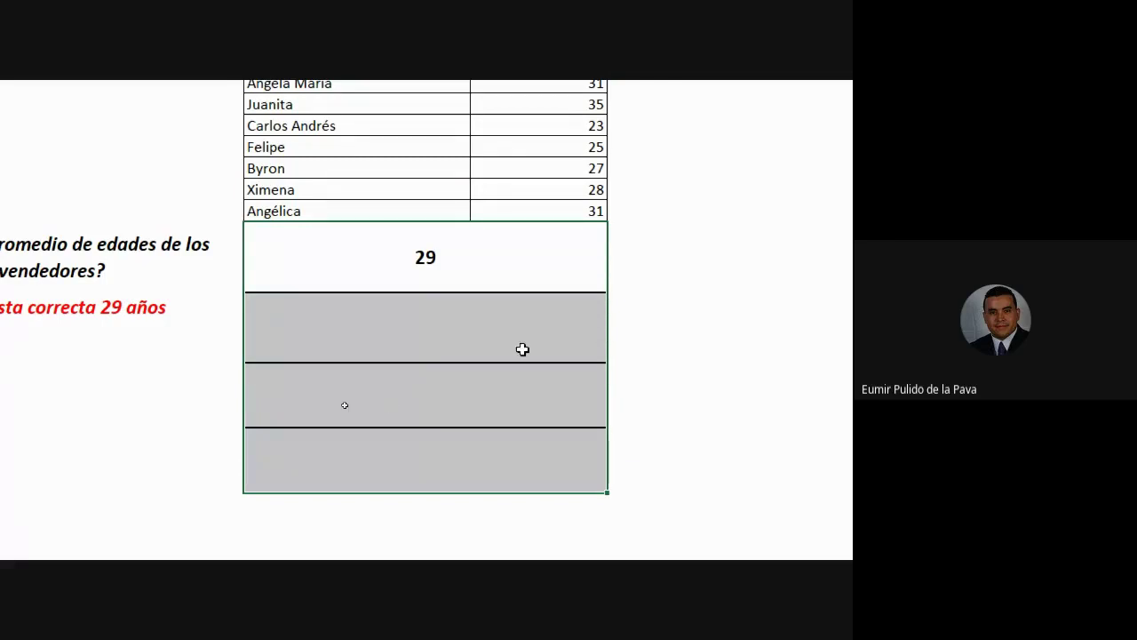
{"action": "double_click", "coordinate": [481, 263]}
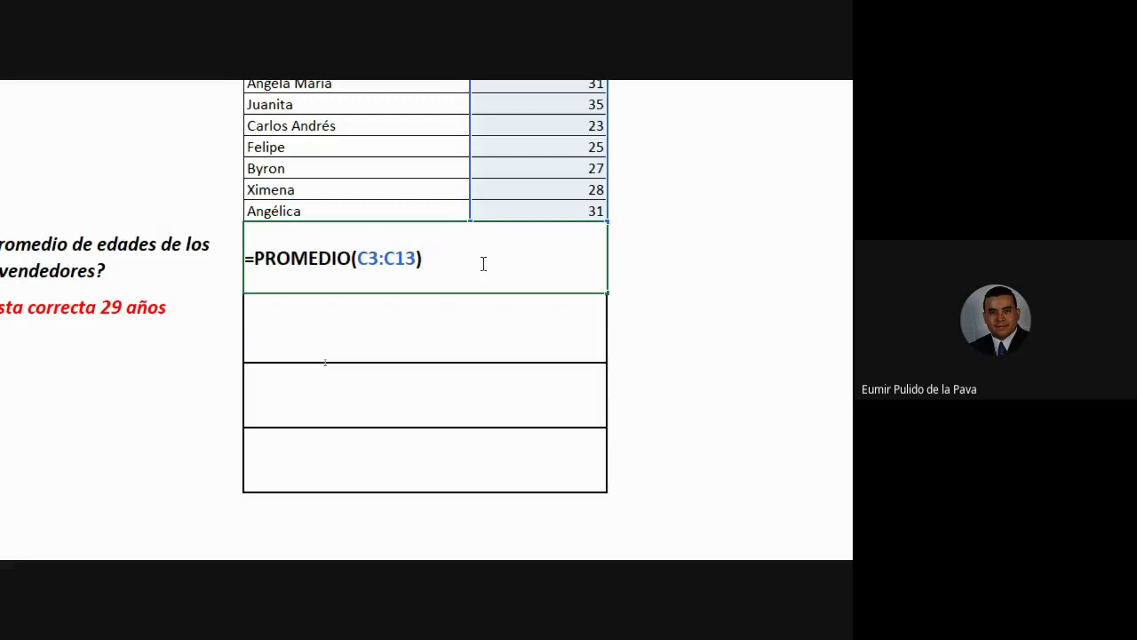
{"action": "scroll", "coordinate": [160, 110], "scroll_direction": "up", "scroll_amount": 1}
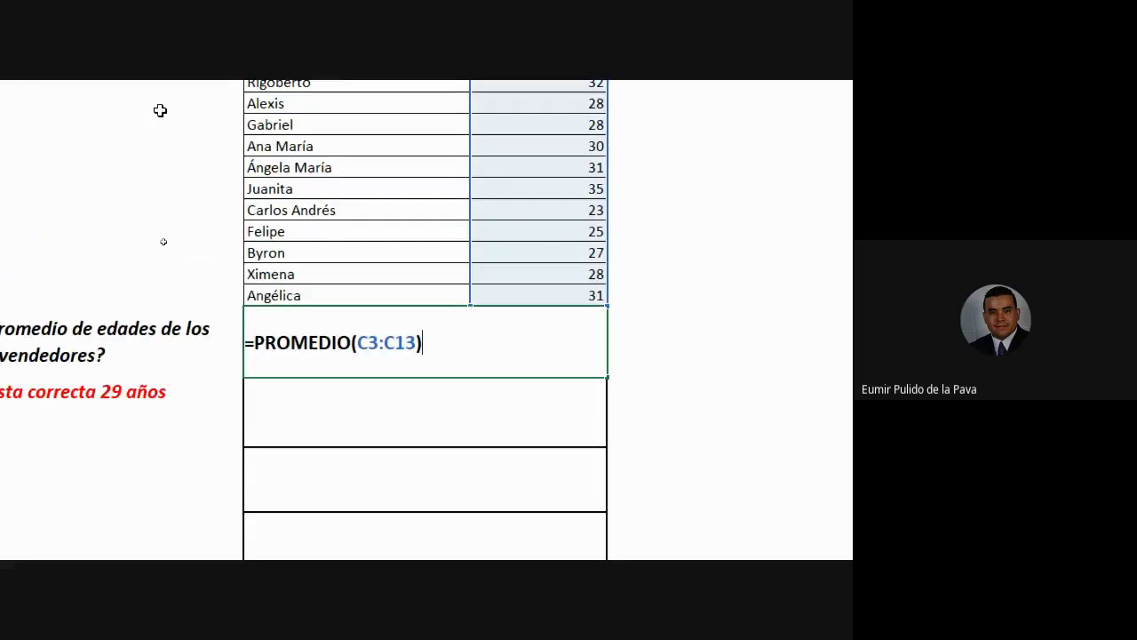
{"action": "scroll", "coordinate": [160, 110], "scroll_direction": "up", "scroll_amount": 1}
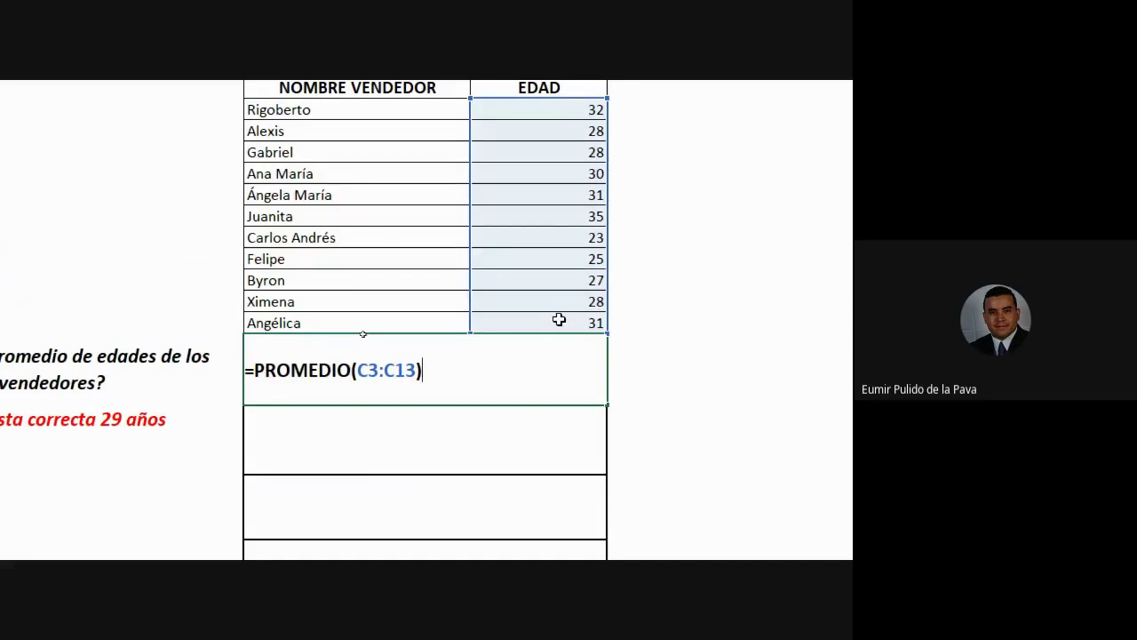
{"action": "key", "text": "Return"}
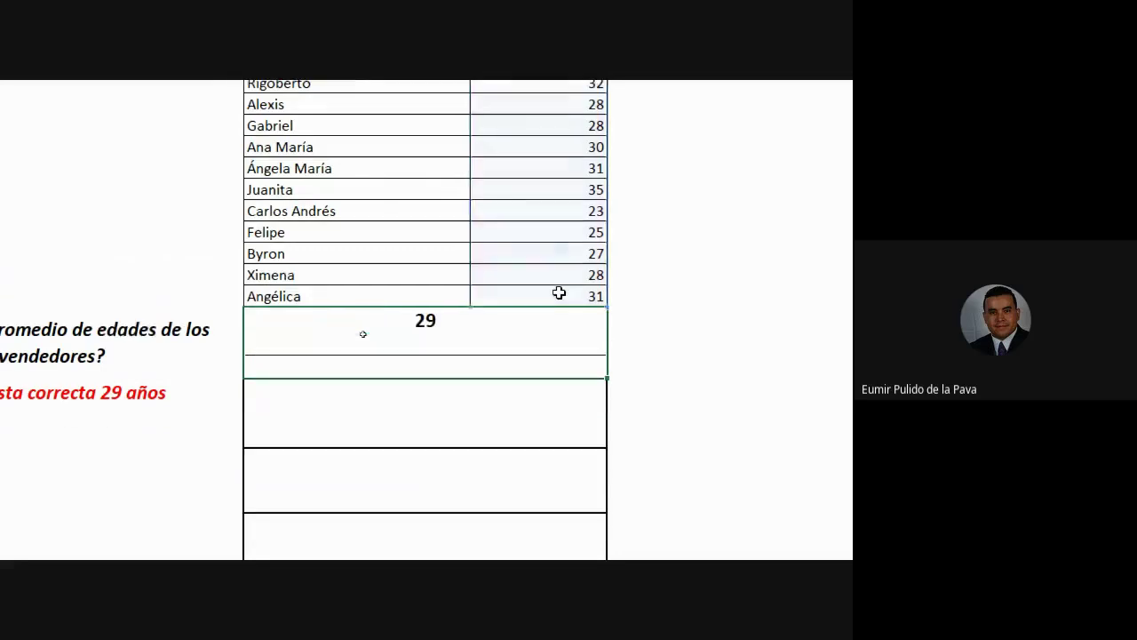
Allow the waiting person to join the Google Meet call
{"action": "mouse_move", "coordinate": [681, 538]}
{"action": "left_click", "coordinate": [646, 394]}
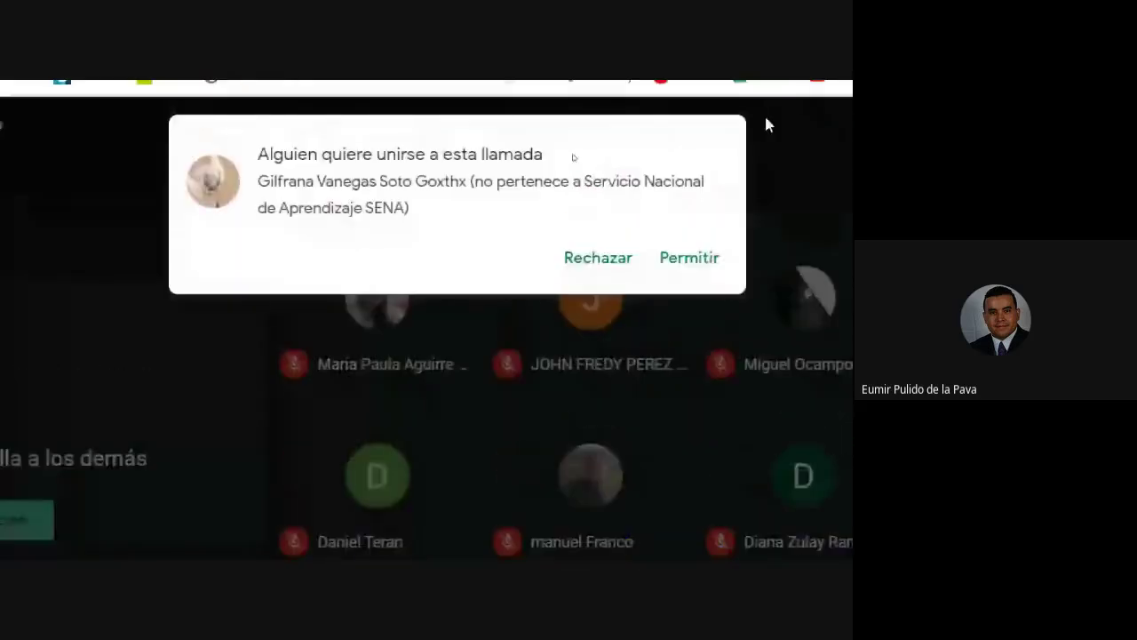
{"action": "left_click", "coordinate": [693, 255]}
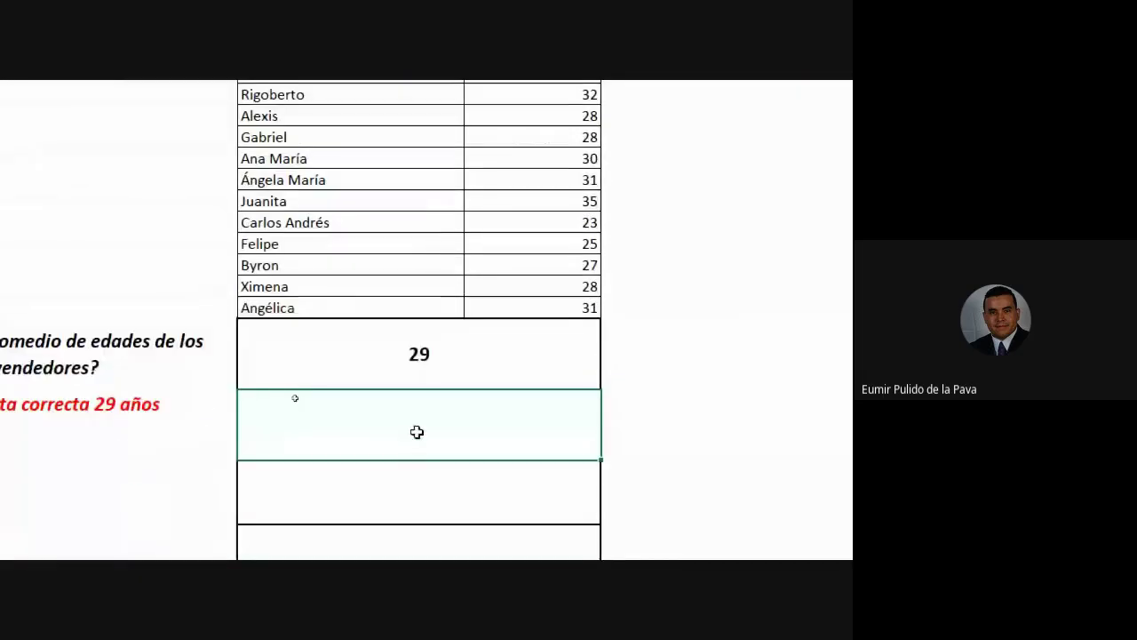
Compute the average in the next box as =SUMA(C3:C13)/11, giving 29
{"action": "type", "text": "=suma("}
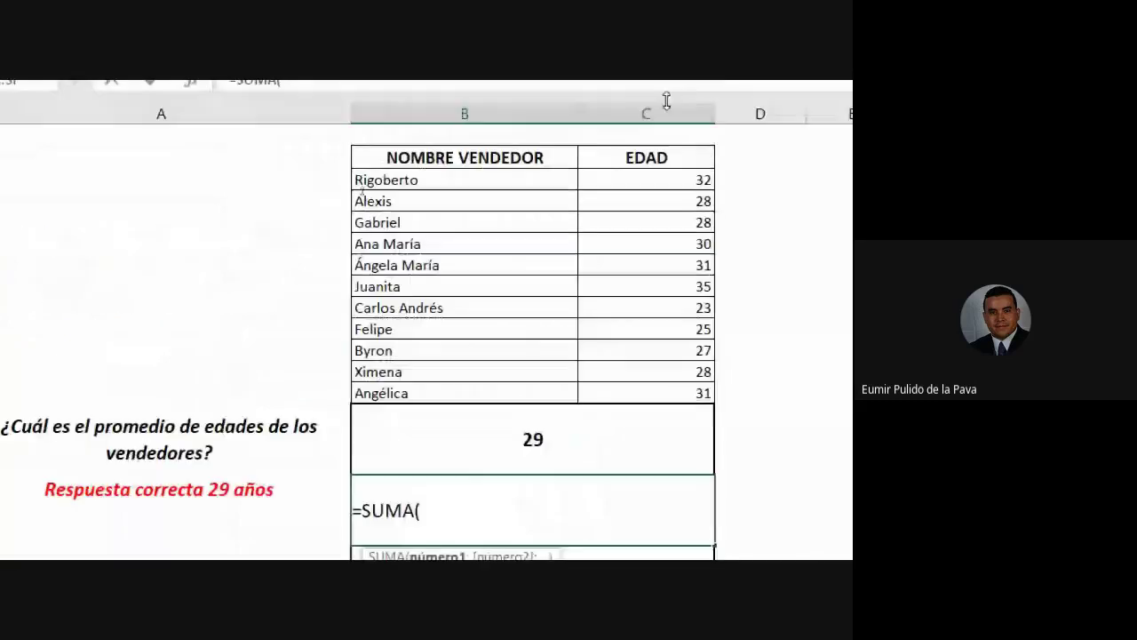
{"action": "left_click_drag", "start_coordinate": [622, 180], "coordinate": [621, 387]}
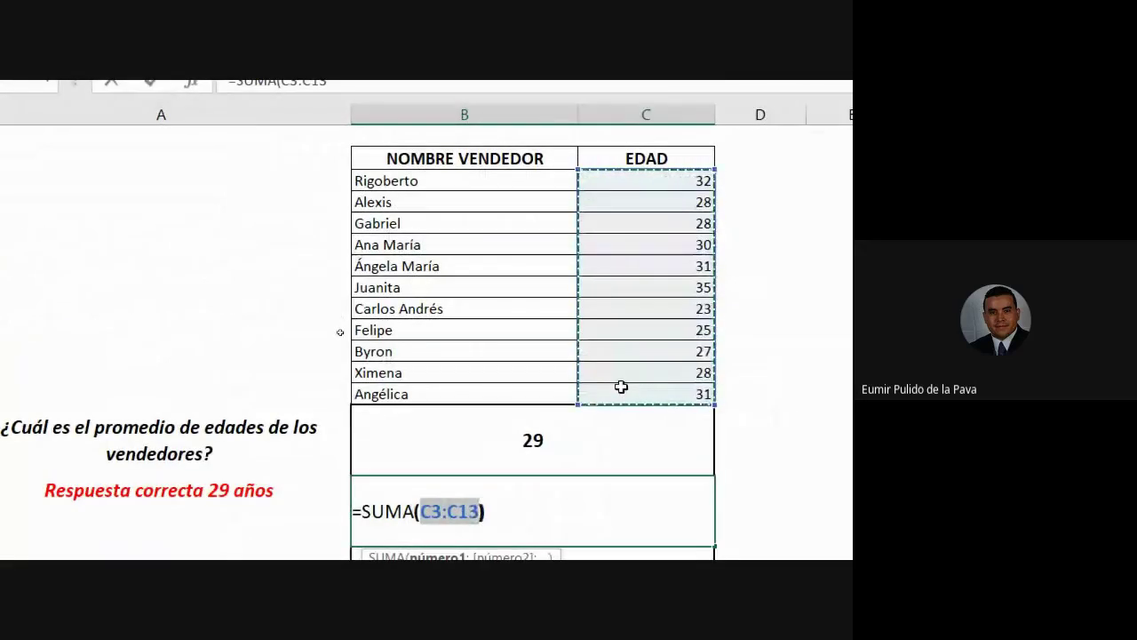
{"action": "type", "text": "/11"}
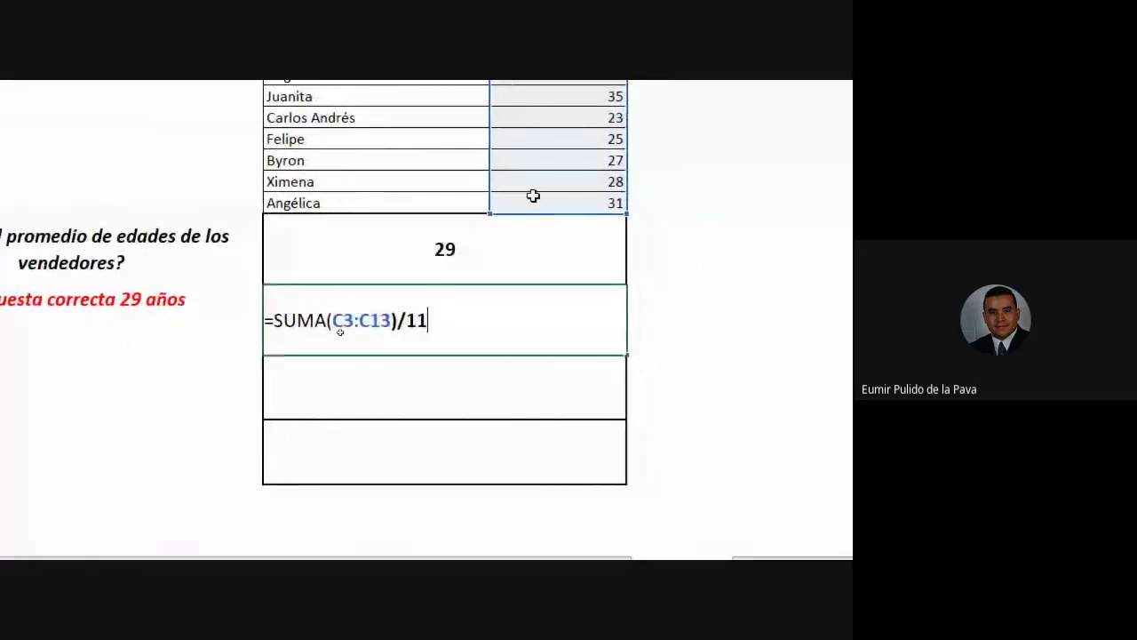
{"action": "key", "text": "Return"}
{"action": "left_click", "coordinate": [483, 248]}
{"action": "double_click", "coordinate": [488, 253]}
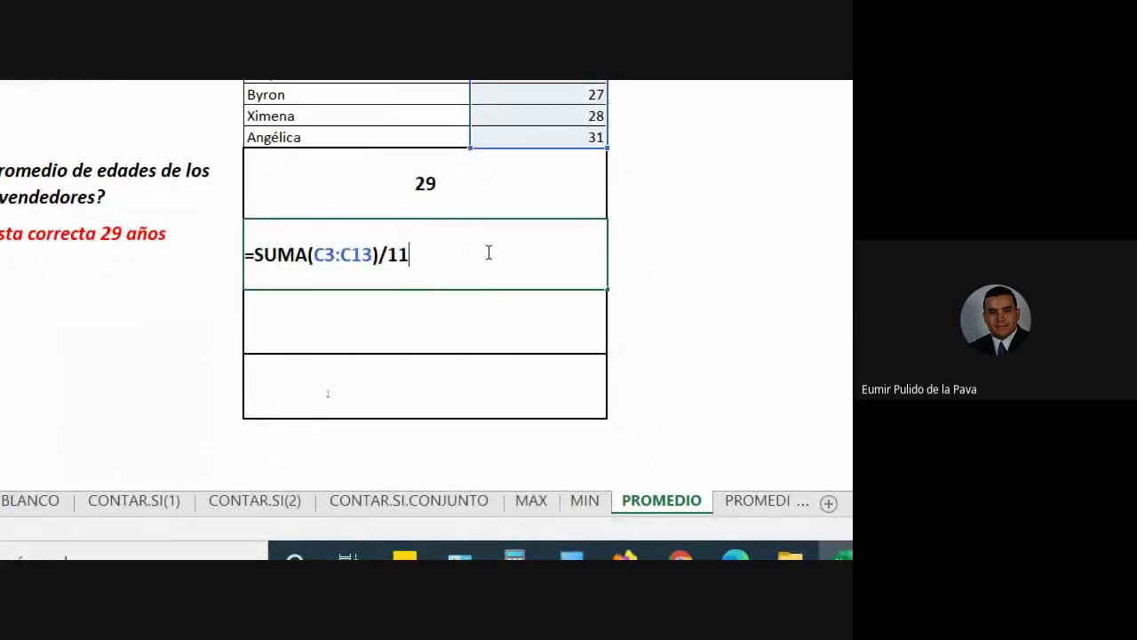
{"action": "key", "text": "Return"}
In the following box, add ages C3 through C13 individually and divide by 11, giving 29
{"action": "type", "text": "=("}
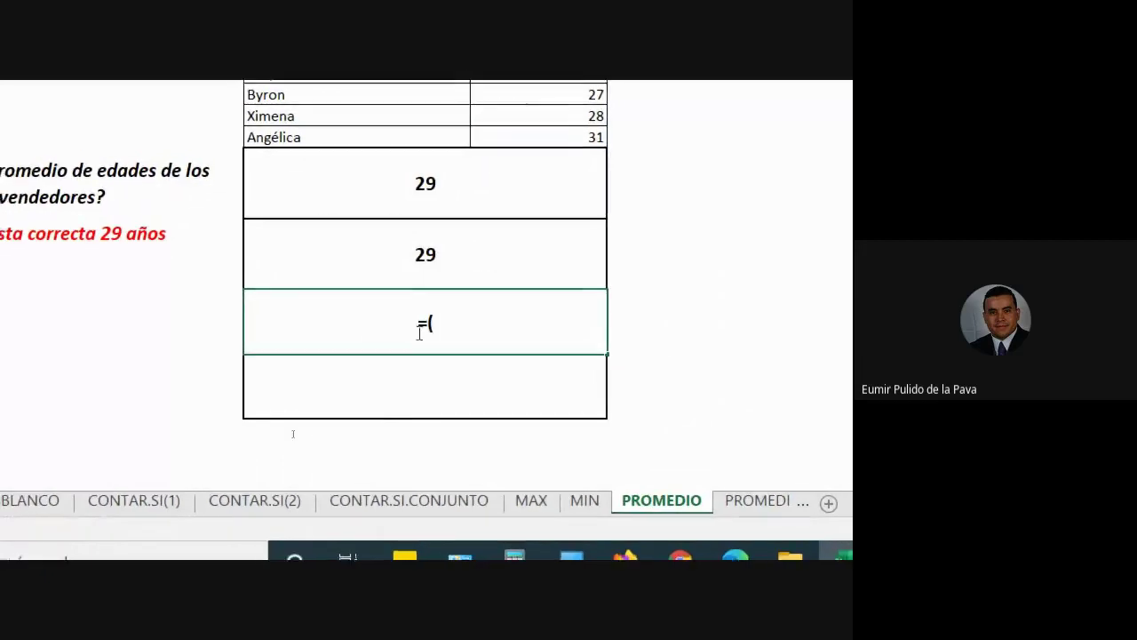
{"action": "left_click", "coordinate": [522, 162]}
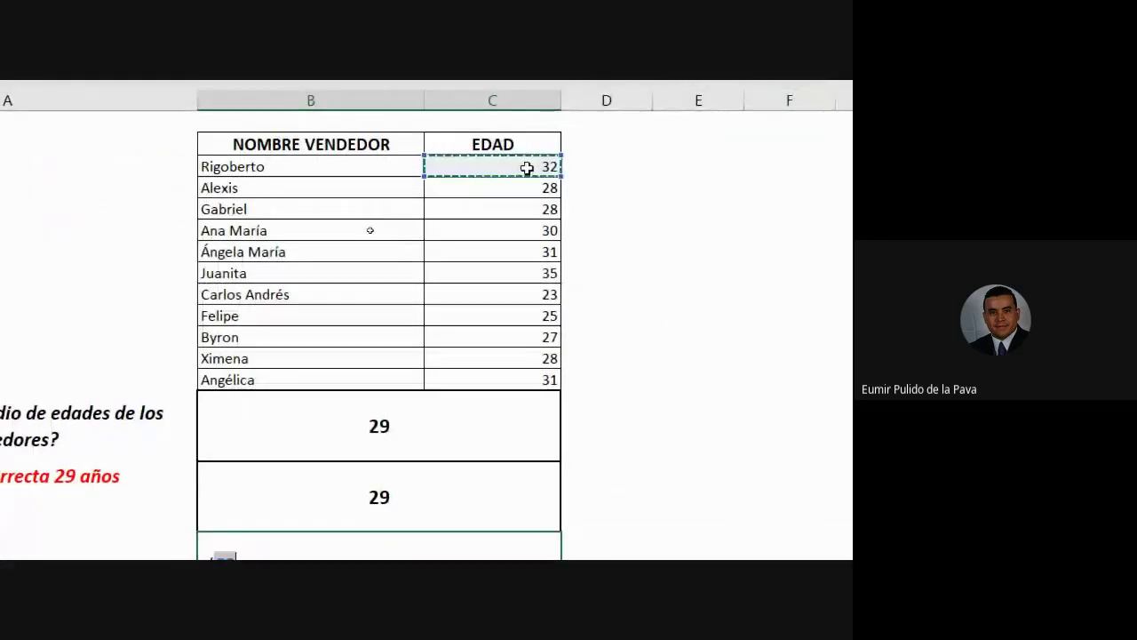
{"action": "type", "text": "+"}
{"action": "left_click", "coordinate": [533, 185]}
{"action": "type", "text": "+"}
{"action": "left_click", "coordinate": [534, 213]}
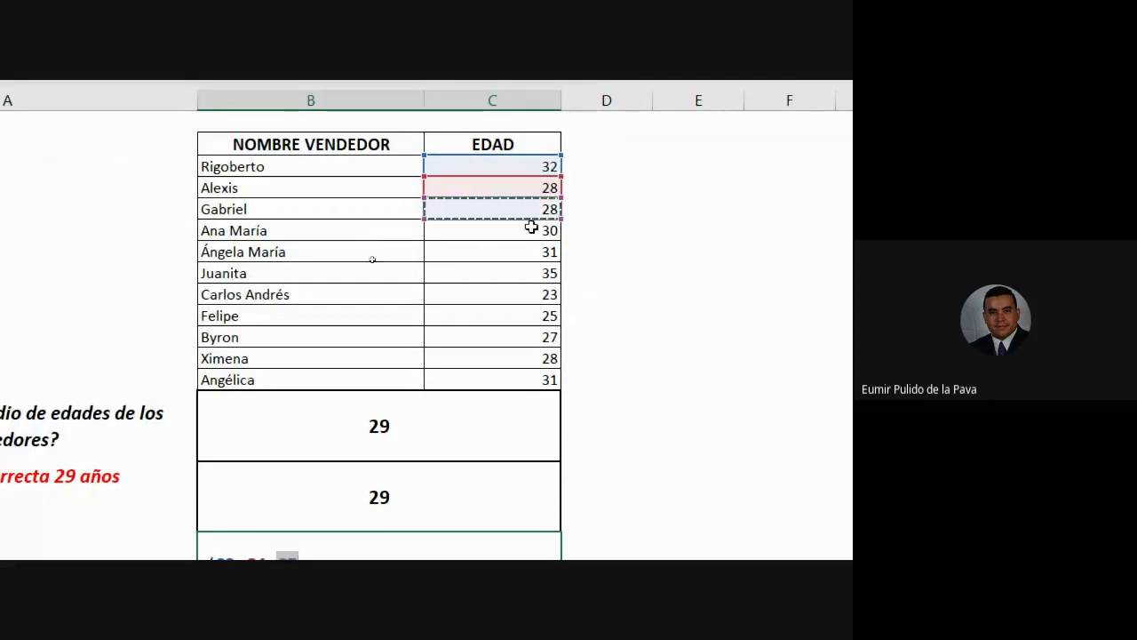
{"action": "type", "text": "+"}
{"action": "left_click", "coordinate": [530, 231]}
{"action": "type", "text": "+"}
{"action": "left_click", "coordinate": [525, 253]}
{"action": "type", "text": "+"}
{"action": "left_click", "coordinate": [528, 272]}
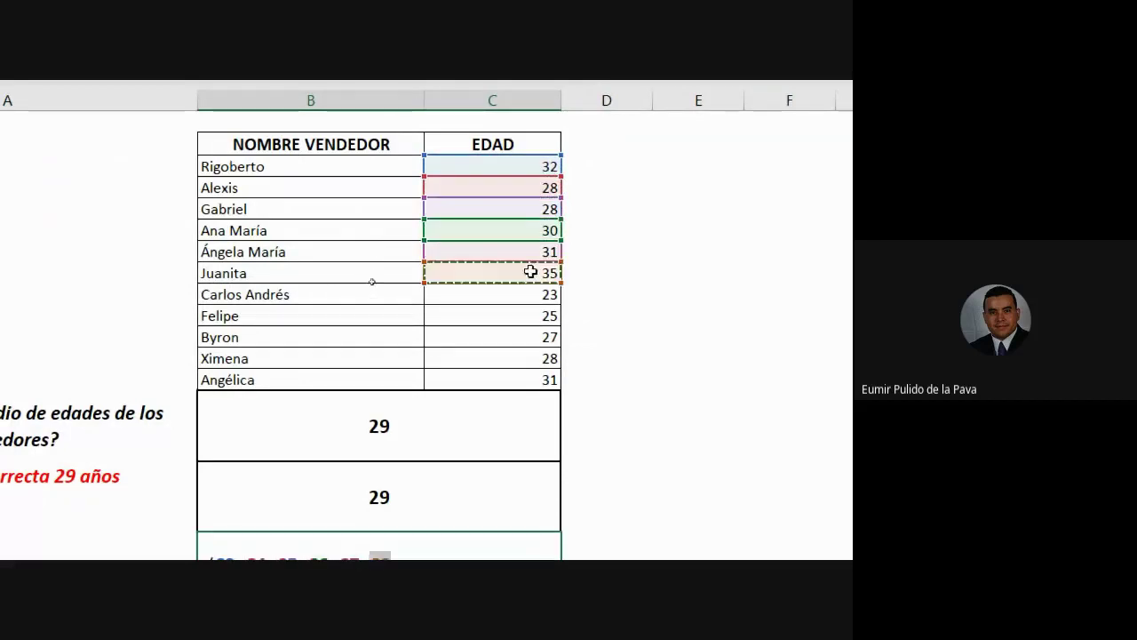
{"action": "type", "text": "+"}
{"action": "left_click", "coordinate": [522, 294]}
{"action": "type", "text": "+"}
{"action": "left_click", "coordinate": [515, 313]}
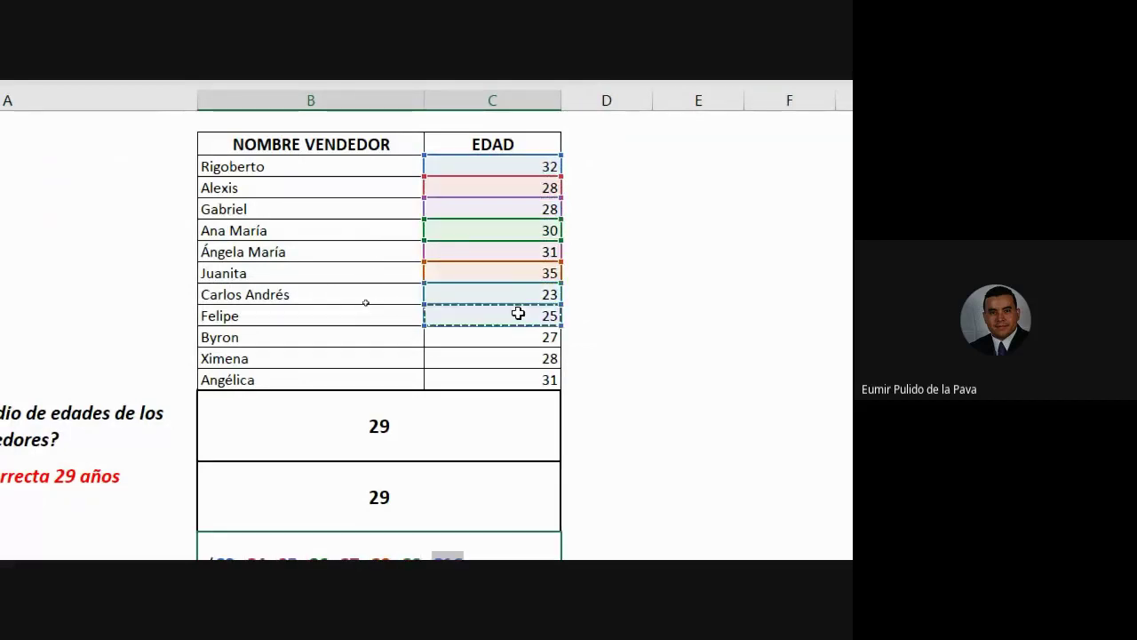
{"action": "type", "text": "+"}
{"action": "left_click", "coordinate": [462, 165]}
{"action": "type", "text": "+"}
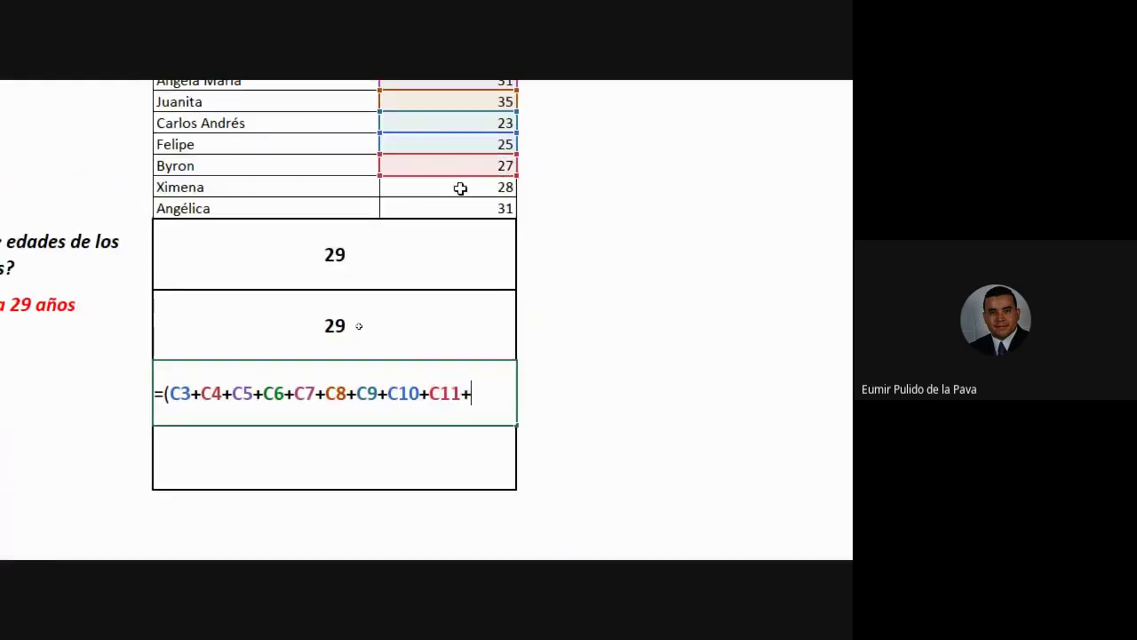
{"action": "left_click", "coordinate": [460, 186]}
{"action": "type", "text": "+"}
{"action": "left_click", "coordinate": [457, 205]}
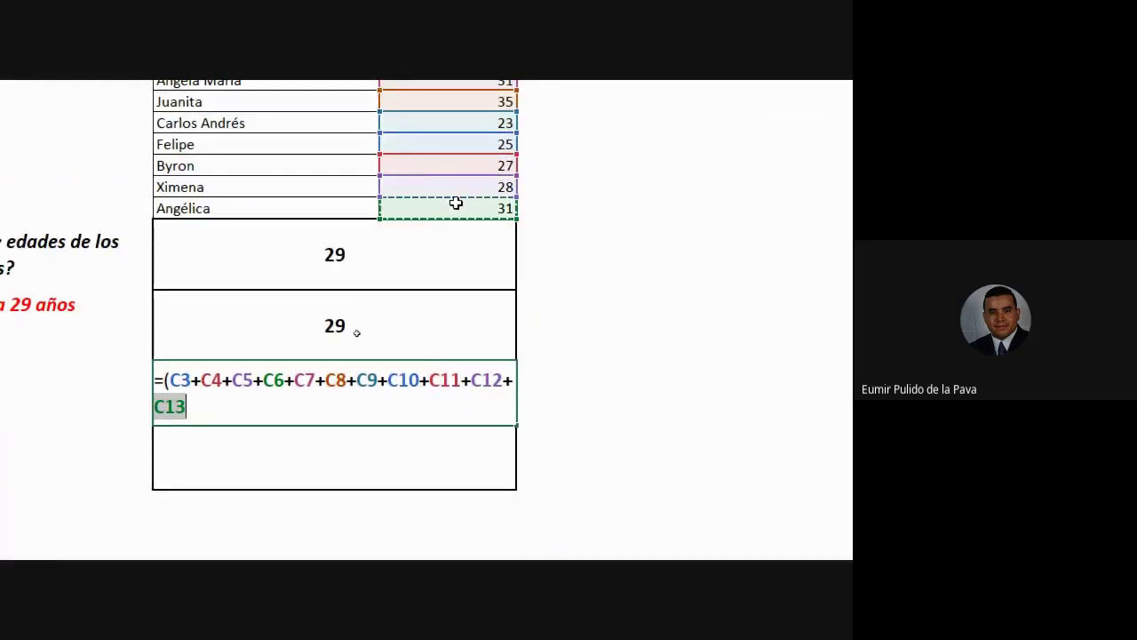
{"action": "type", "text": ")/"}
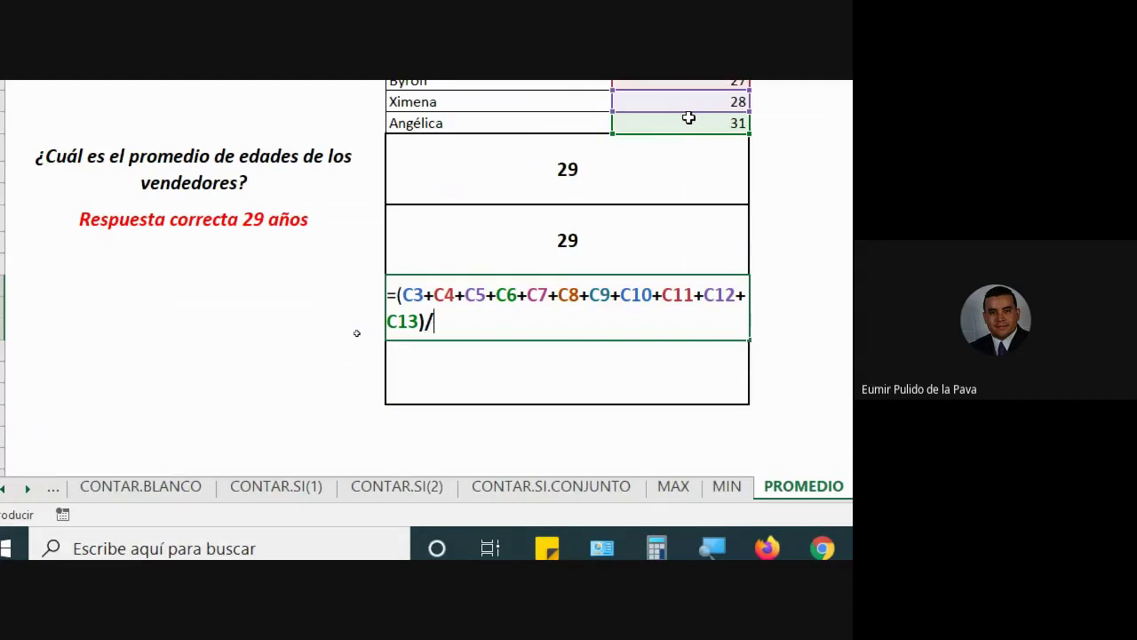
{"action": "type", "text": "11"}
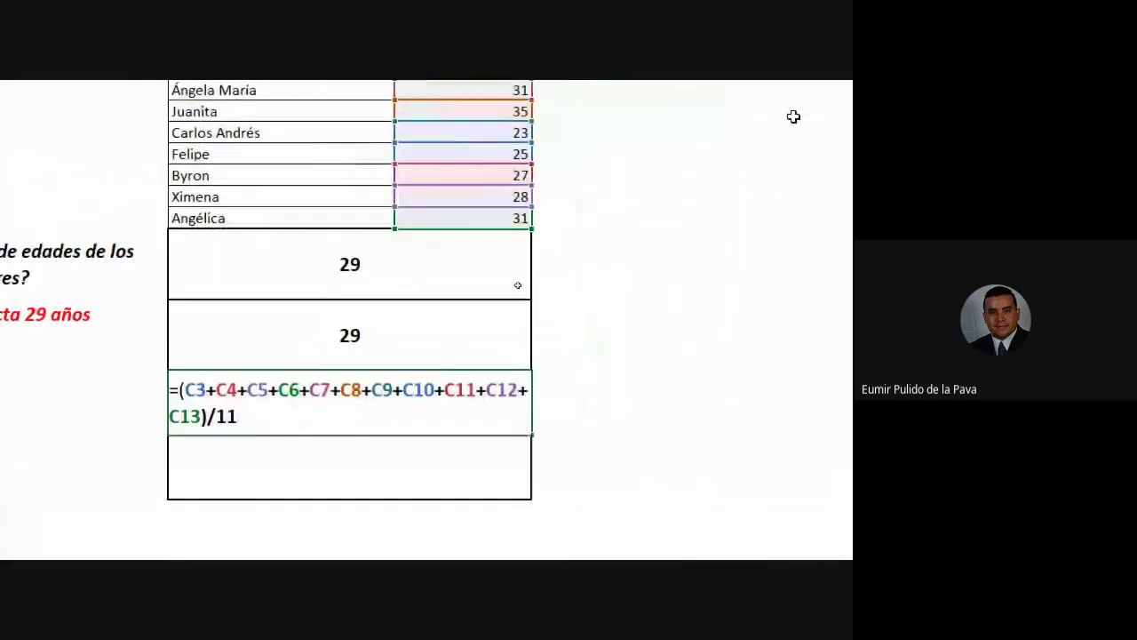
{"action": "key", "text": "Return"}
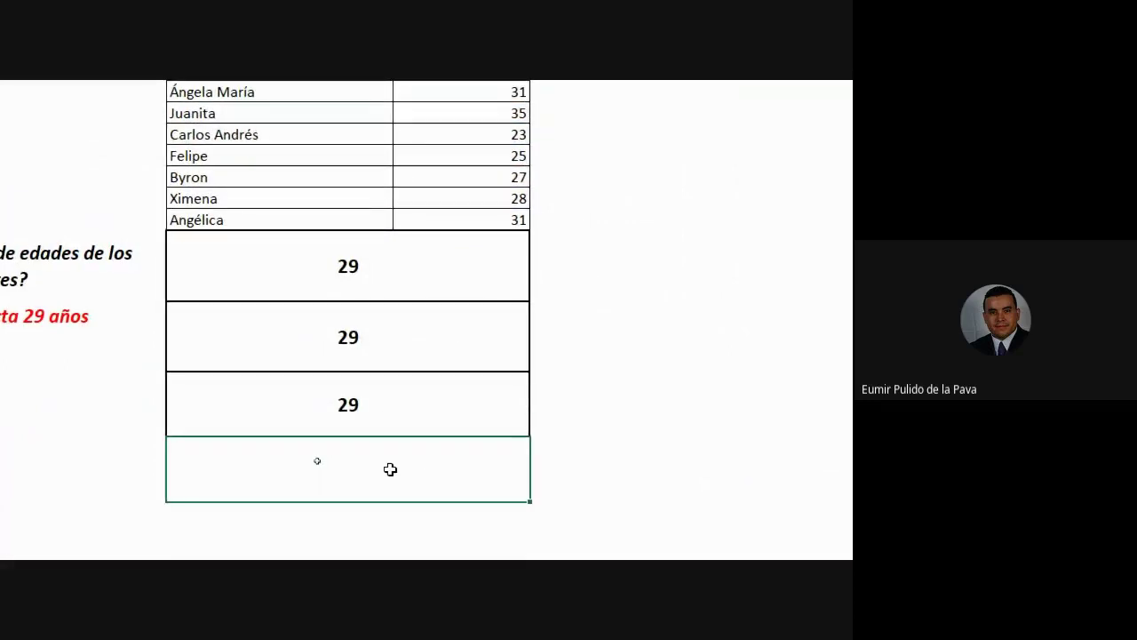
Enter =SUMA(C3:C13)/CONTAR(C3:C13) in the fourth answer box, giving 29
{"action": "type", "text": "=suma"}
{"action": "key", "text": "Tab"}
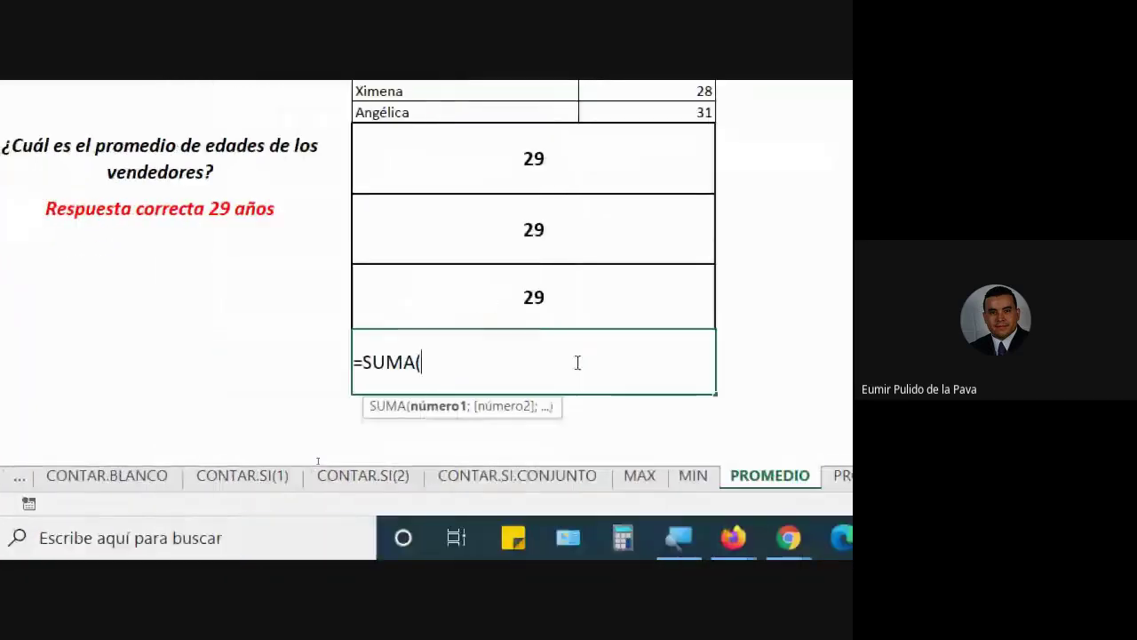
{"action": "left_click", "coordinate": [548, 187]}
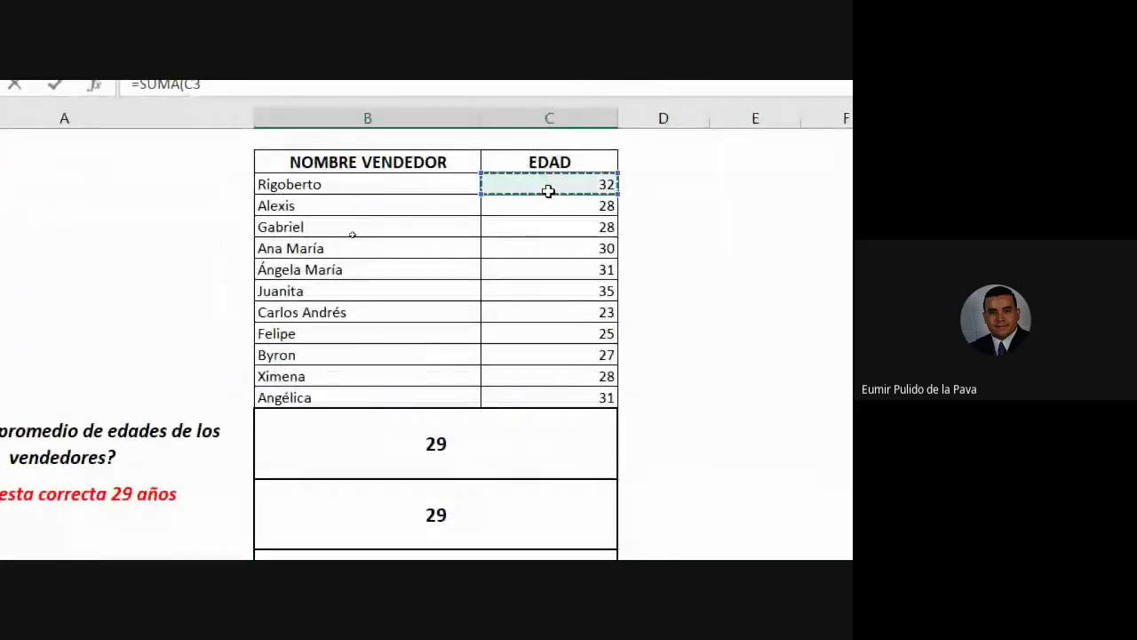
{"action": "left_click_drag", "start_coordinate": [548, 191], "coordinate": [548, 395]}
{"action": "type", "text": ")"}
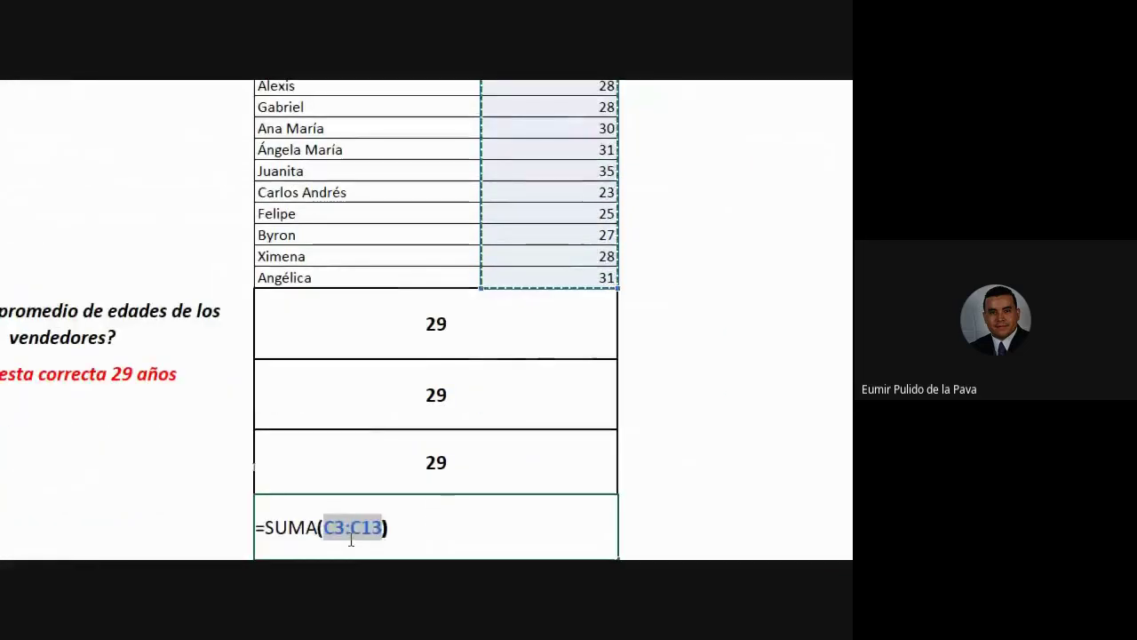
{"action": "type", "text": "/con"}
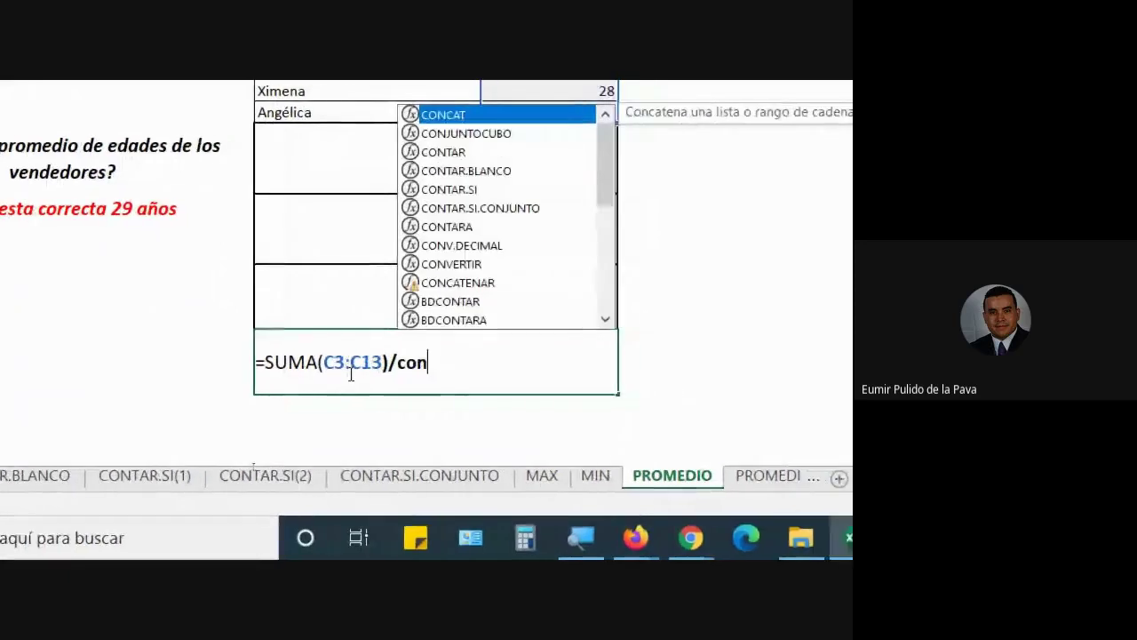
{"action": "type", "text": "tar"}
{"action": "key", "text": "Tab"}
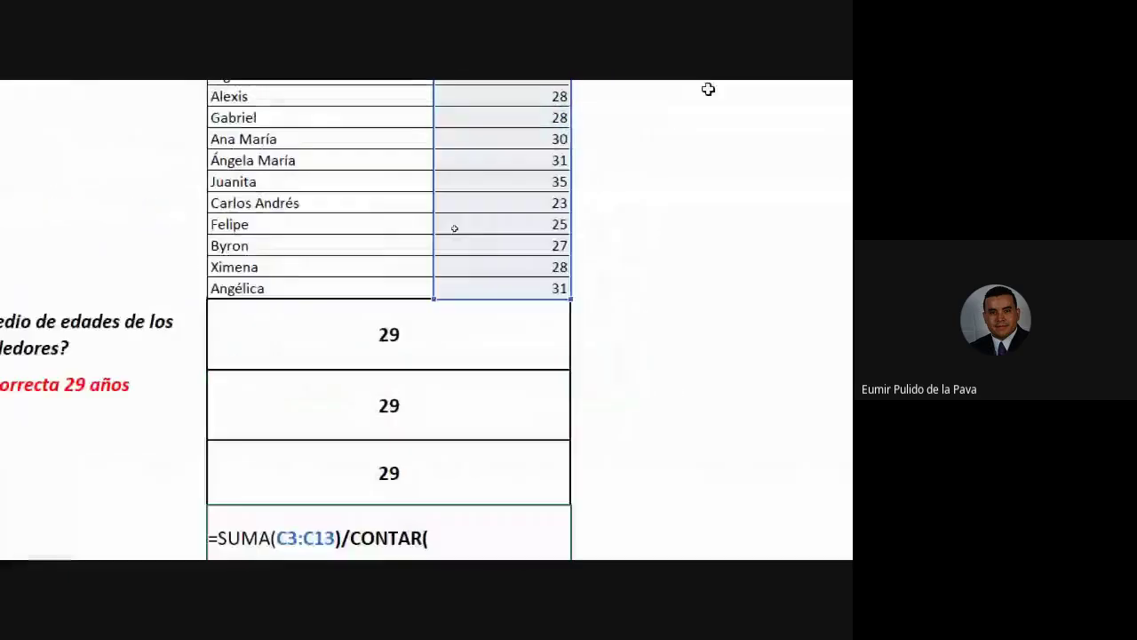
{"action": "left_click_drag", "start_coordinate": [521, 157], "coordinate": [524, 371]}
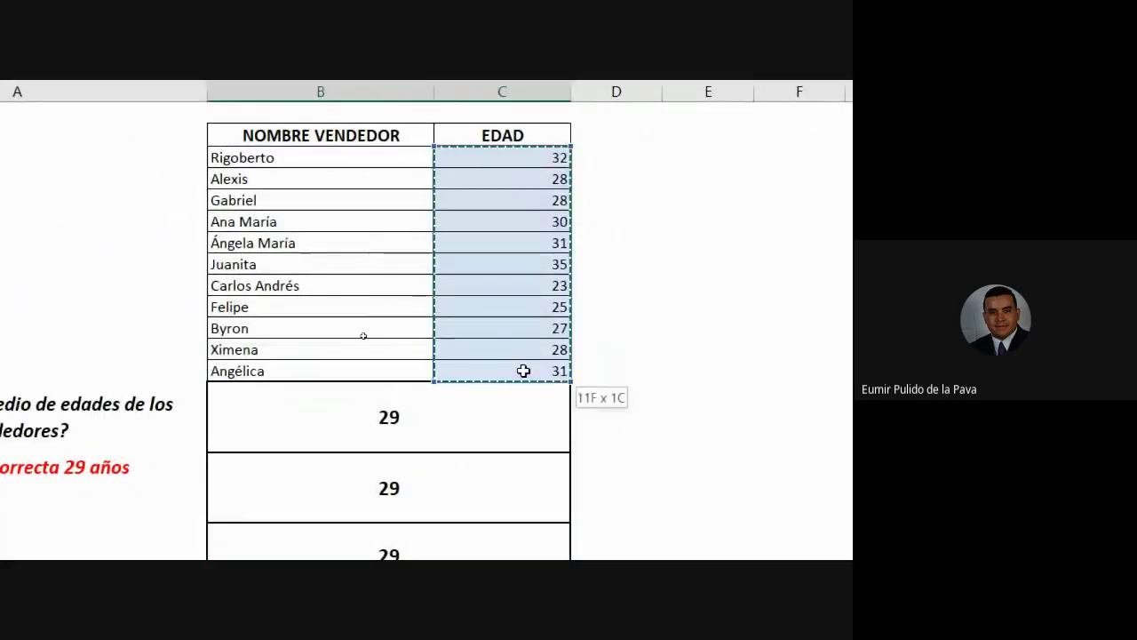
{"action": "type", "text": ")/CONTAR(C3:C13)"}
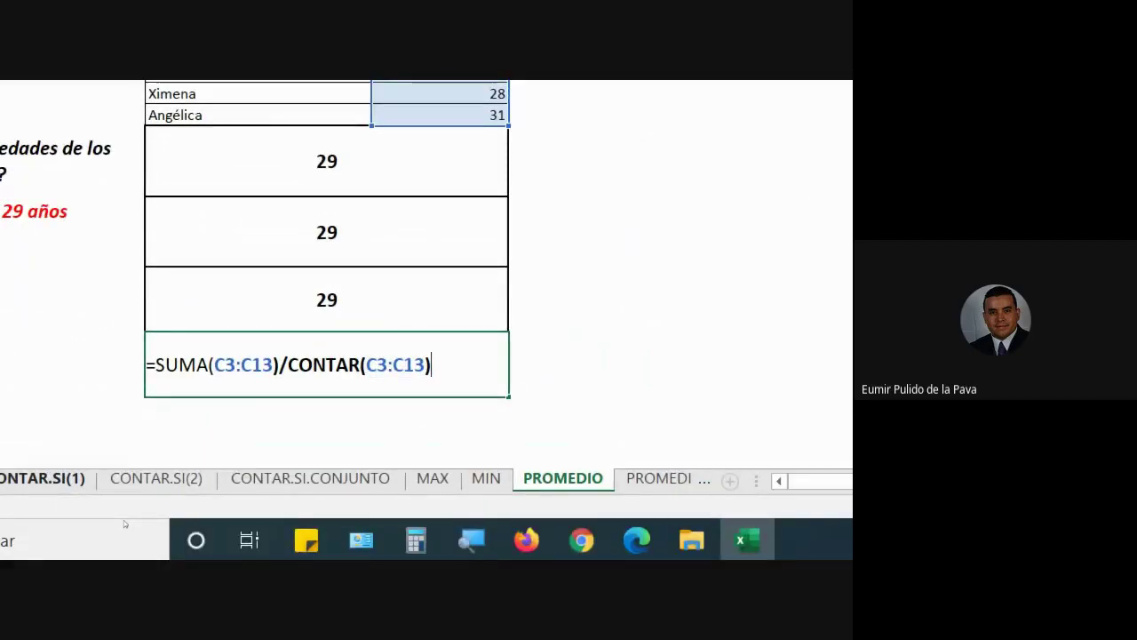
{"action": "key", "text": "Return"}
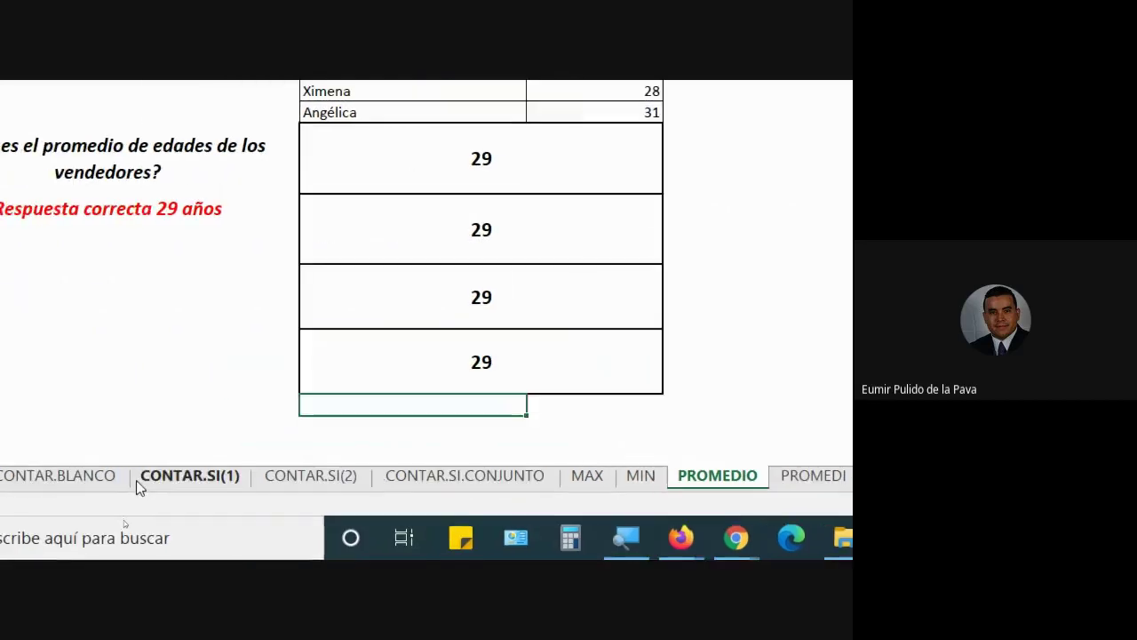
Review the formulas behind the four answers, including the first answer's PROMEDIO formula
{"action": "double_click", "coordinate": [595, 223]}
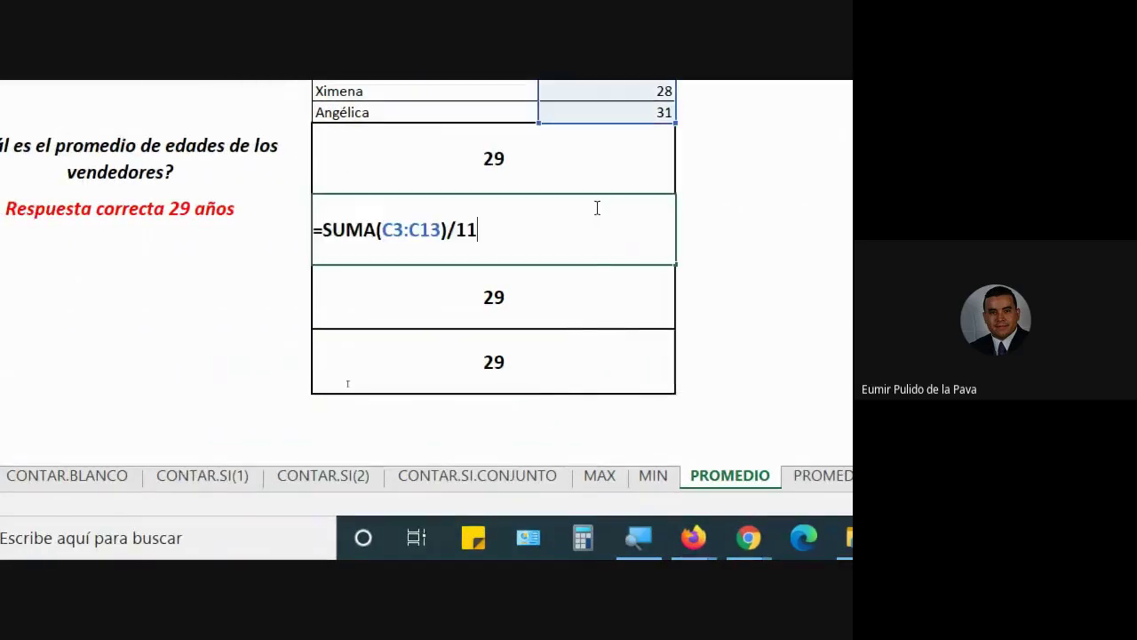
{"action": "double_click", "coordinate": [597, 286]}
{"action": "double_click", "coordinate": [573, 375]}
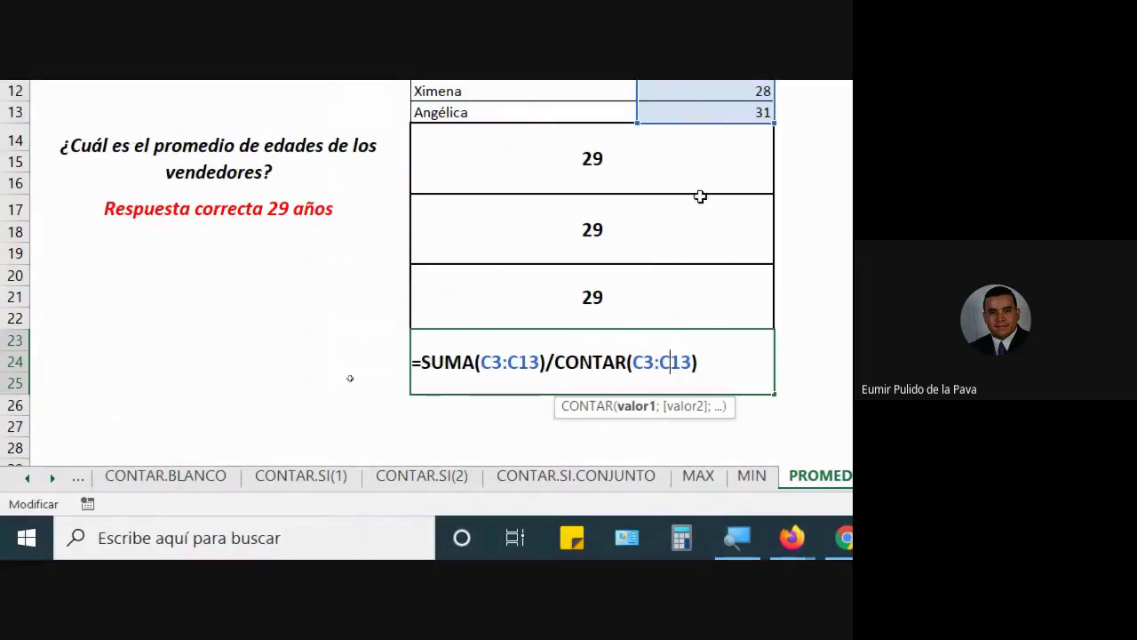
{"action": "double_click", "coordinate": [705, 166]}
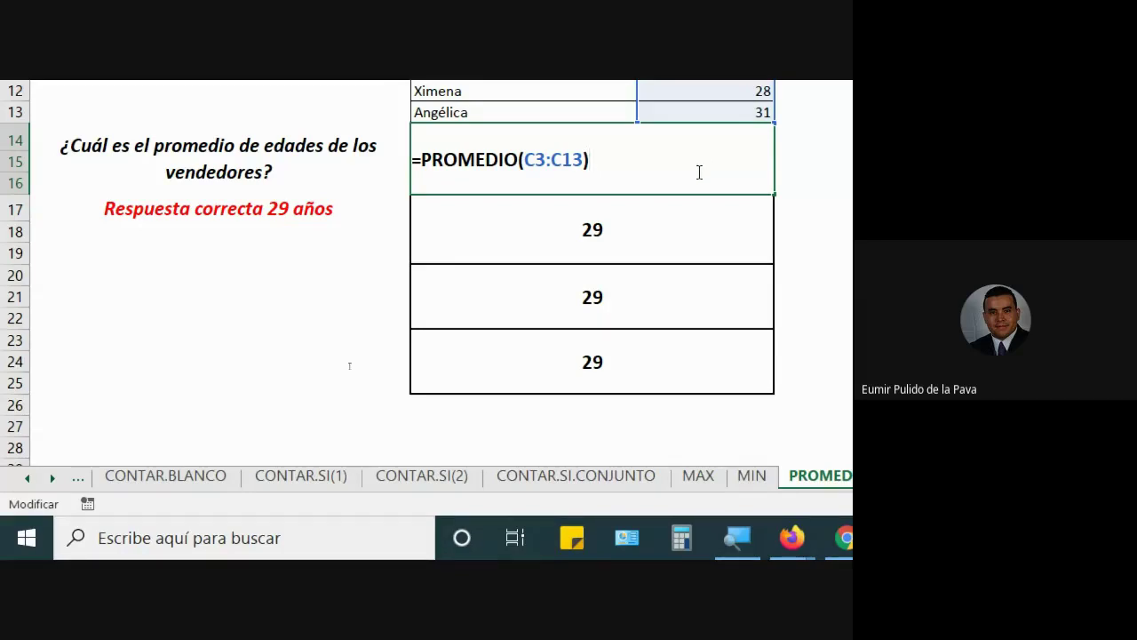
{"action": "double_click", "coordinate": [668, 223]}
Delete the +C5 term from the added-ages formula so it returns 26, then go to PROMEDIO.SI
{"action": "double_click", "coordinate": [655, 275]}
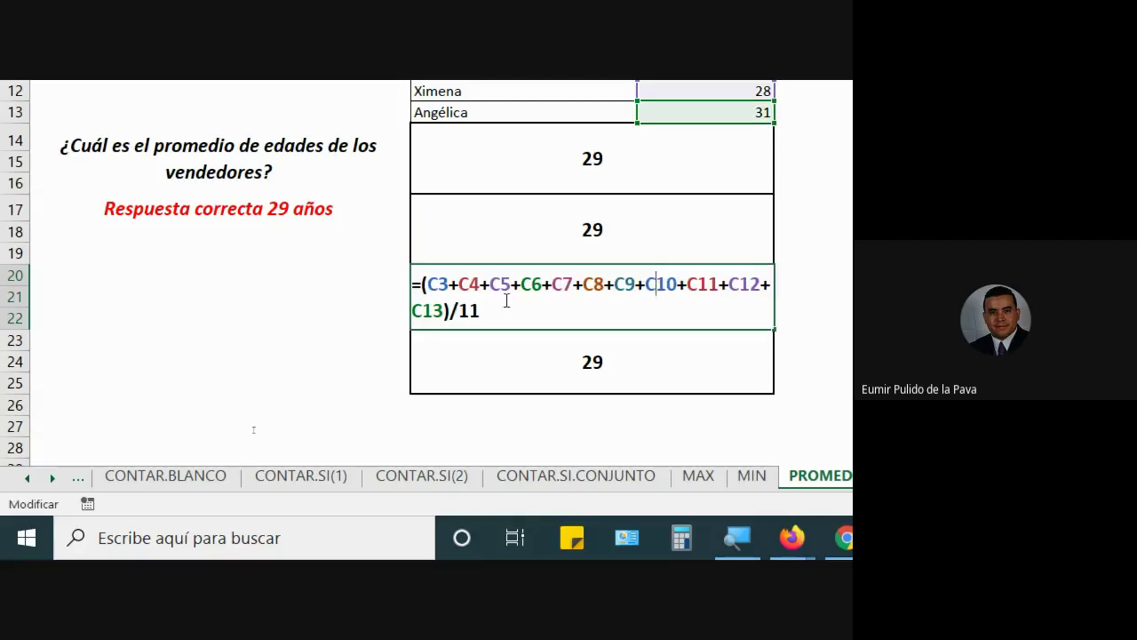
{"action": "left_click_drag", "start_coordinate": [421, 285], "coordinate": [483, 310]}
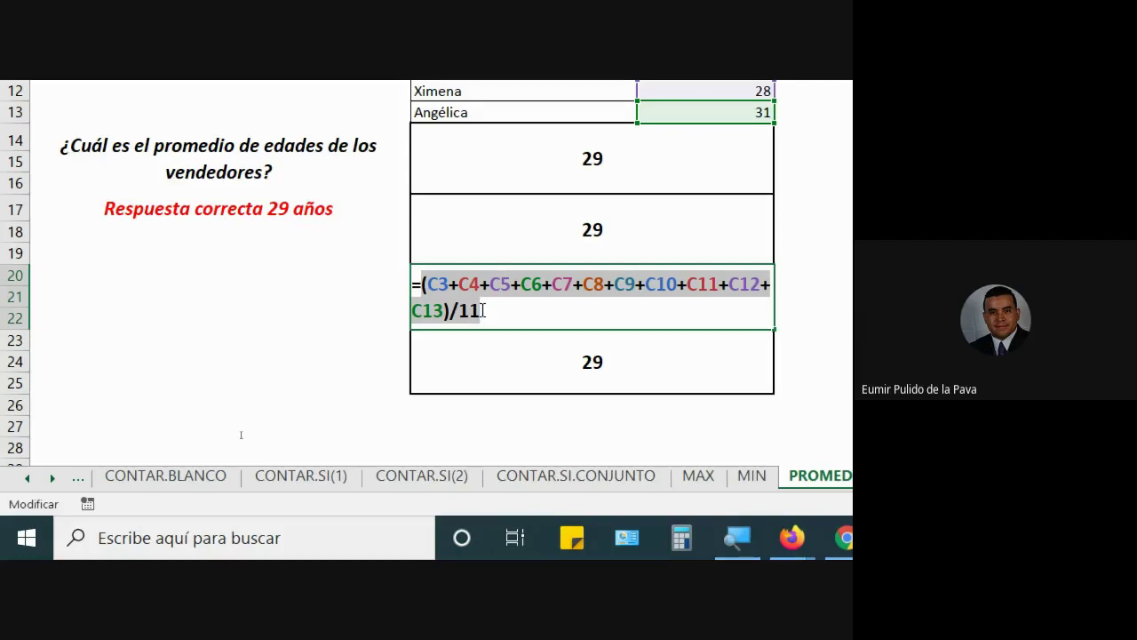
{"action": "left_click", "coordinate": [509, 286]}
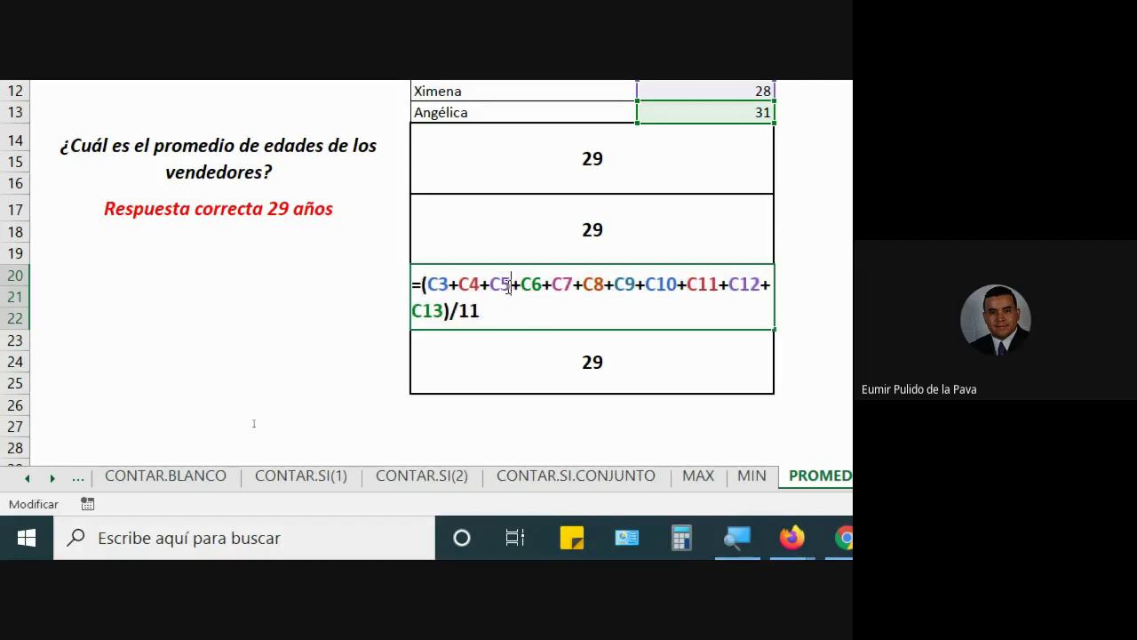
{"action": "key", "text": "BackSpace"}
{"action": "key", "text": "BackSpace"}
{"action": "key", "text": "BackSpace"}
{"action": "key", "text": "Return"}
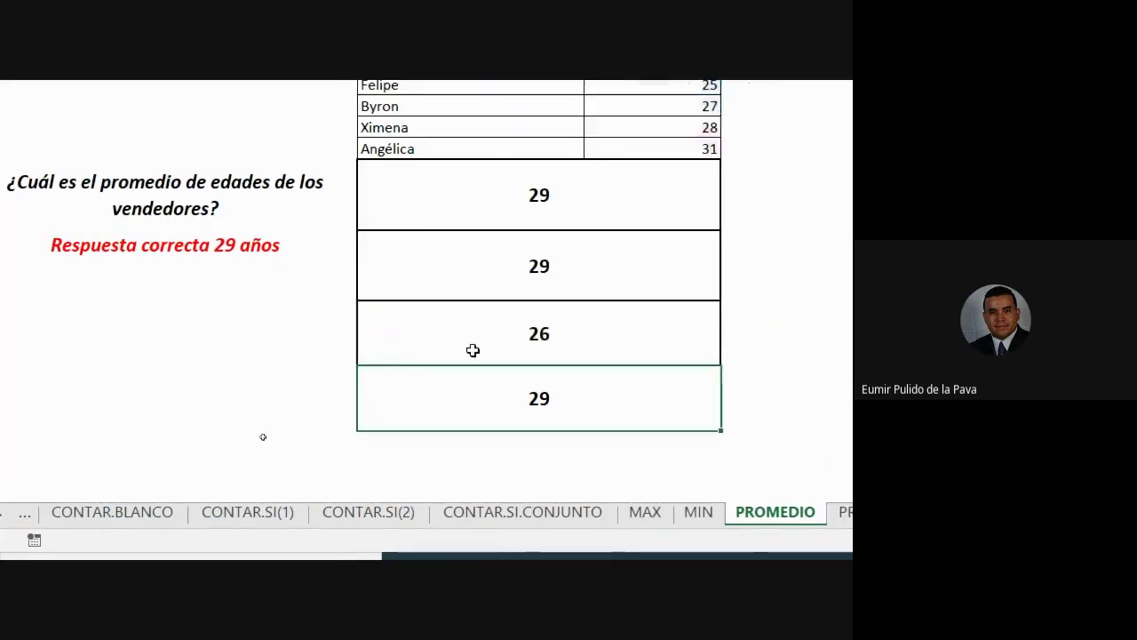
{"action": "left_click", "coordinate": [473, 350]}
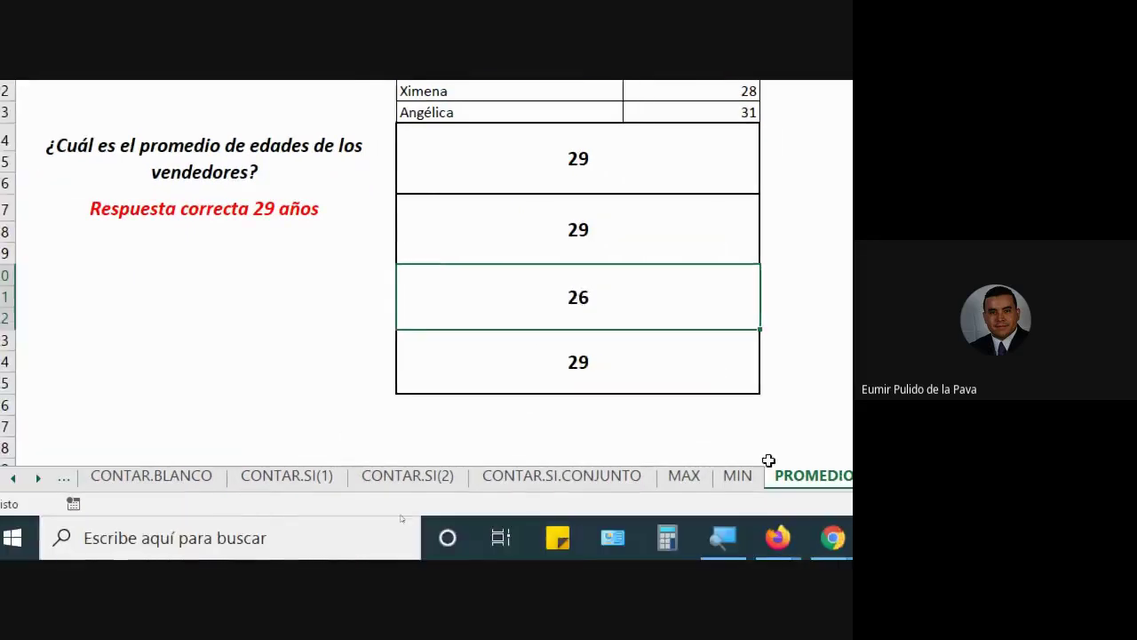
{"action": "left_click", "coordinate": [649, 499]}
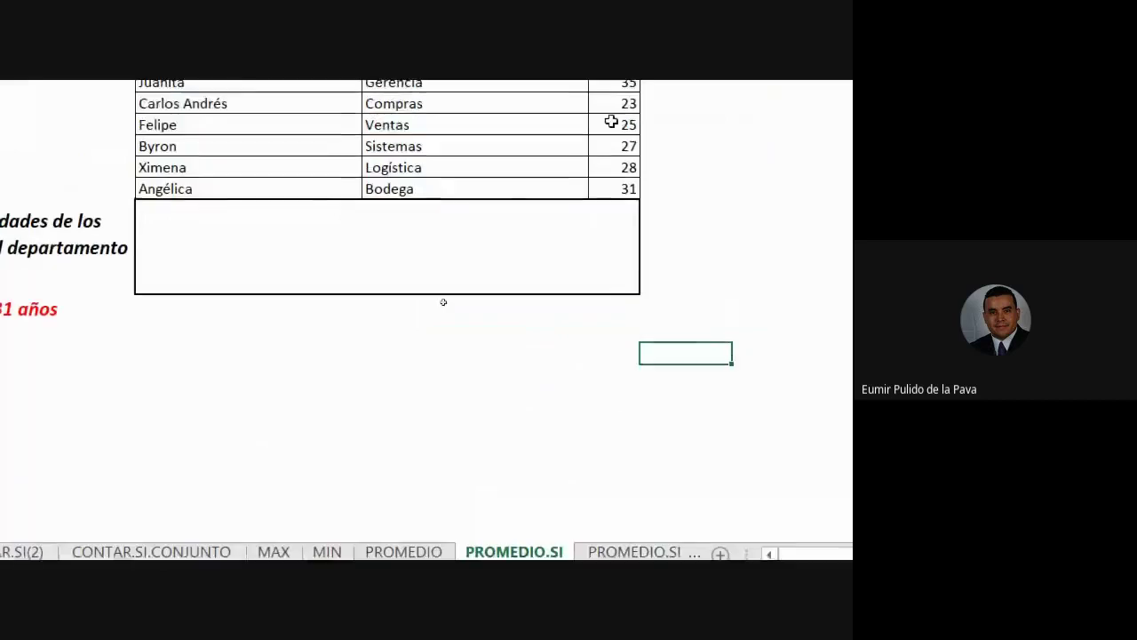
Begin a =PROMEDIO.SI( formula in the empty answer cell under the Compras ages question
{"action": "scroll", "coordinate": [622, 113], "scroll_direction": "up", "scroll_amount": 3}
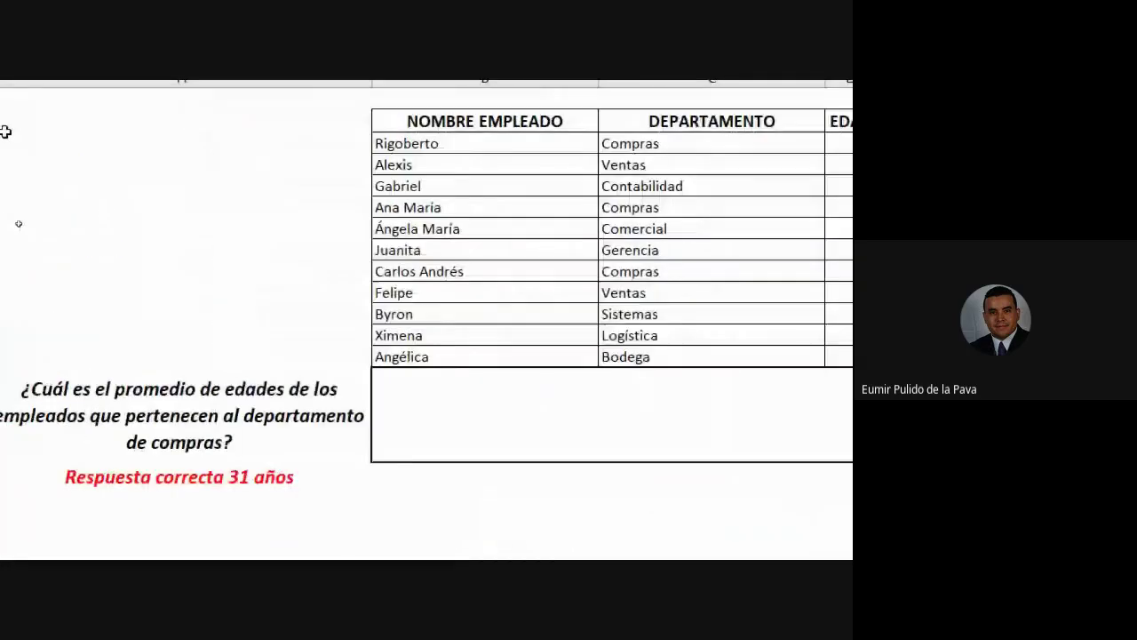
{"action": "left_click", "coordinate": [180, 399]}
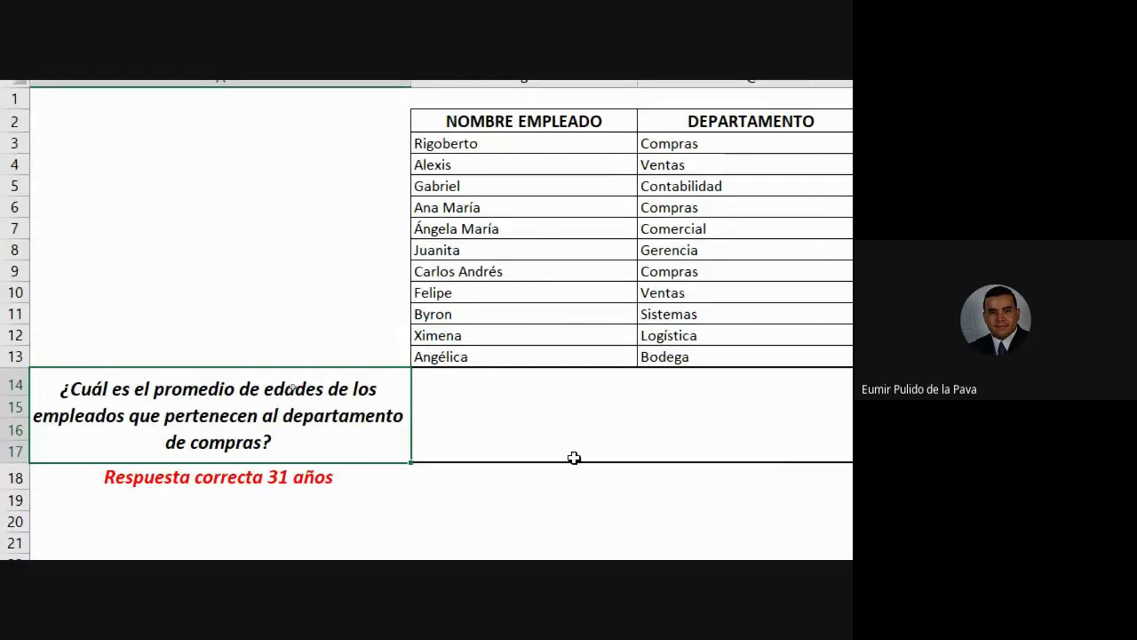
{"action": "left_click", "coordinate": [472, 399]}
{"action": "type", "text": "="}
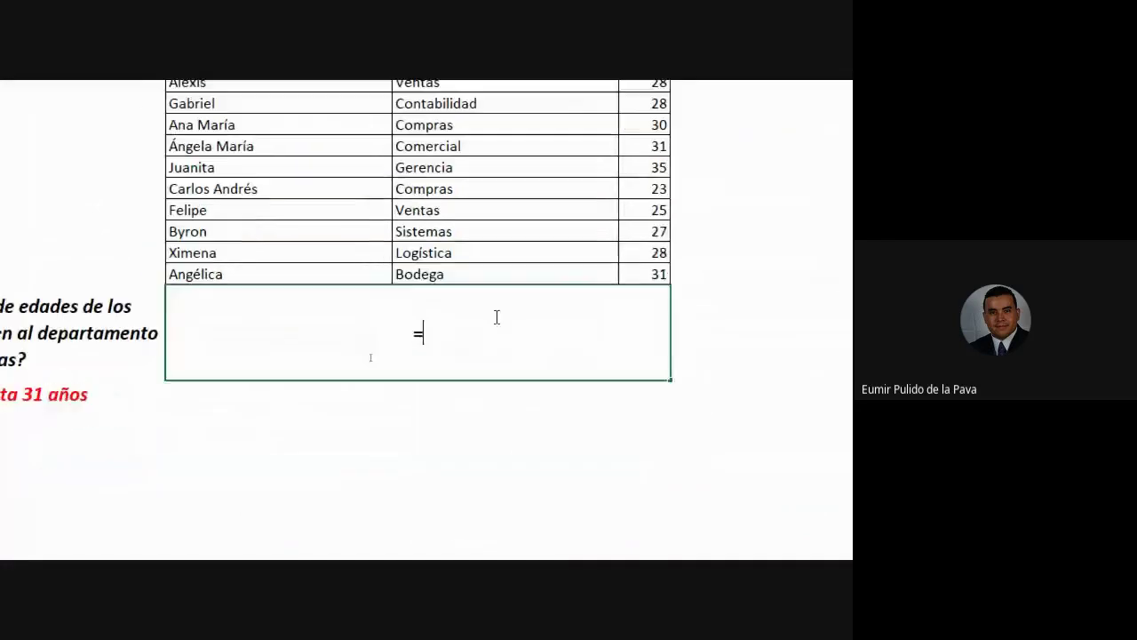
{"action": "type", "text": "prome"}
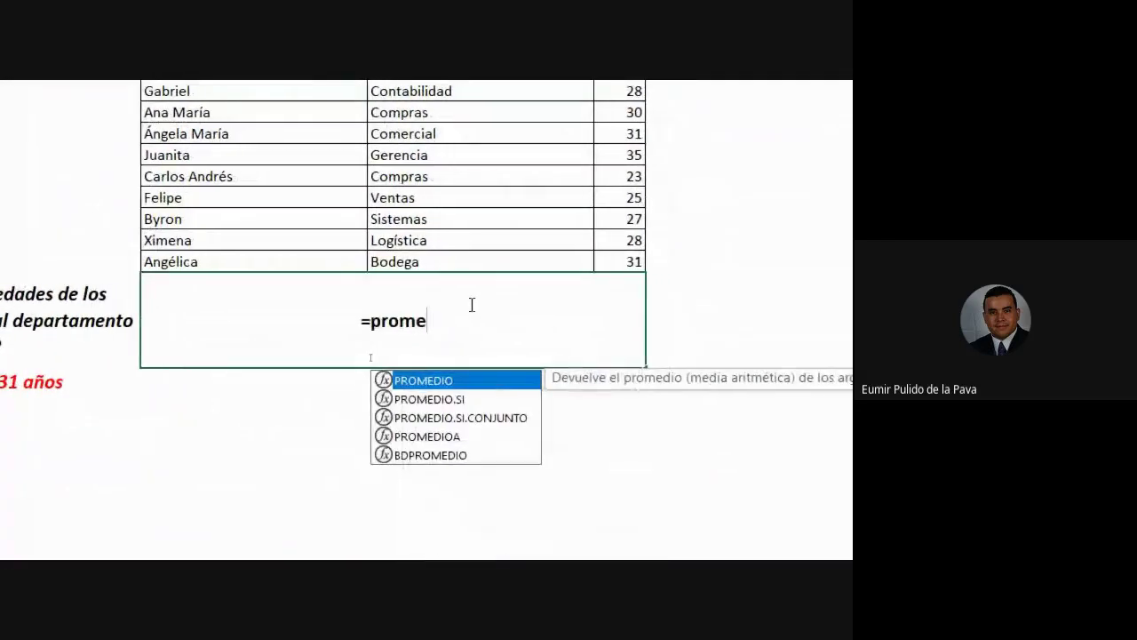
{"action": "key", "text": "Down"}
{"action": "key", "text": "Tab"}
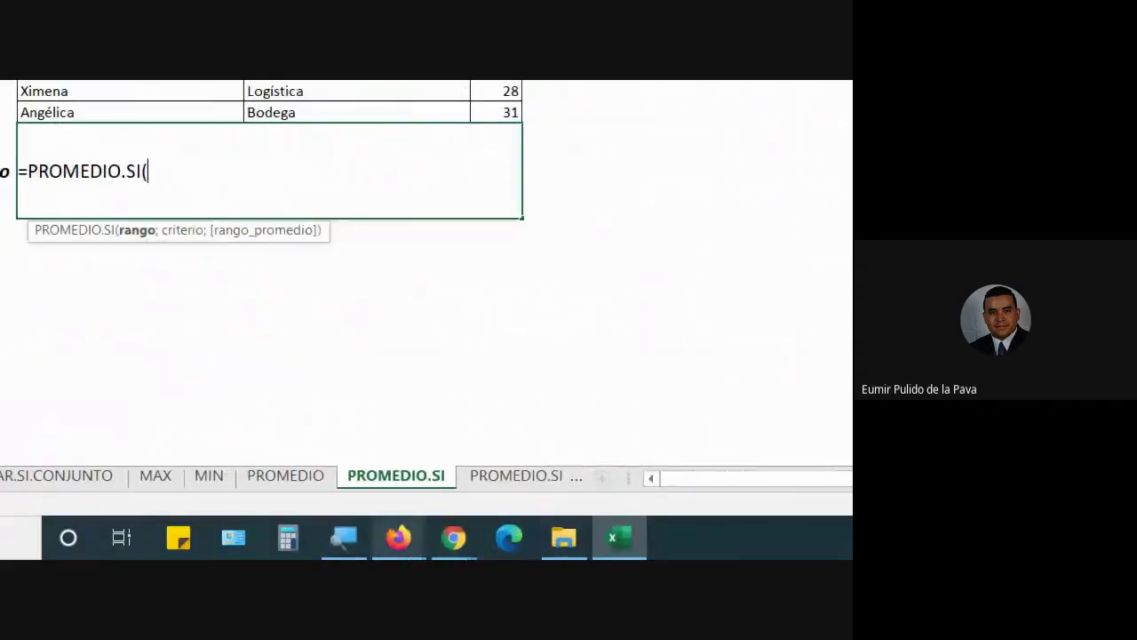
{"action": "left_click", "coordinate": [453, 537]}
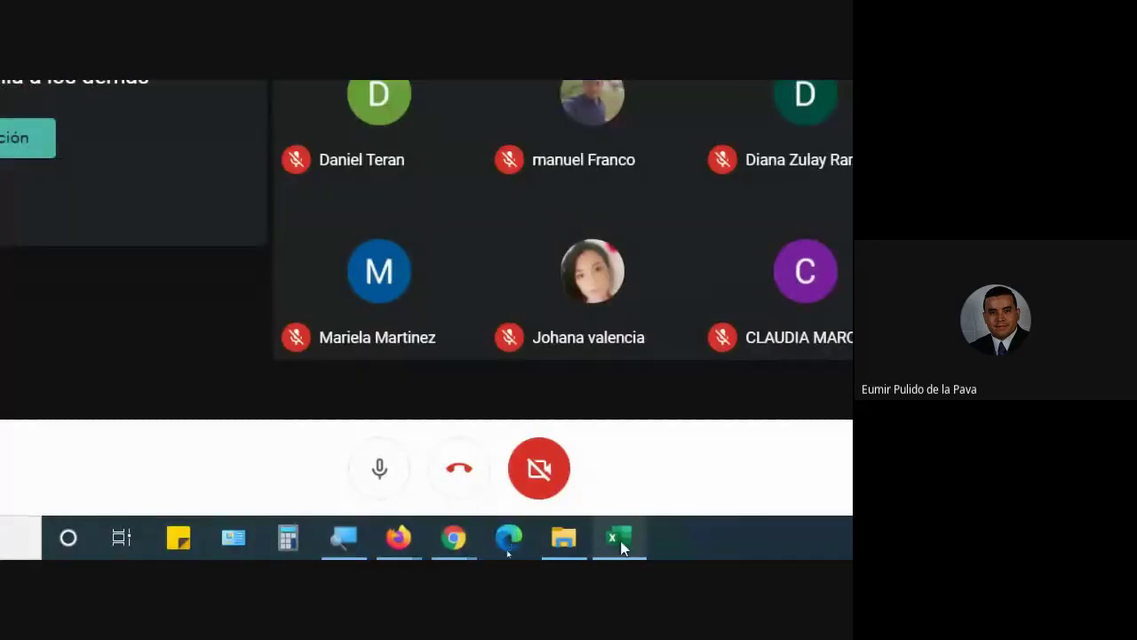
{"action": "left_click", "coordinate": [619, 538]}
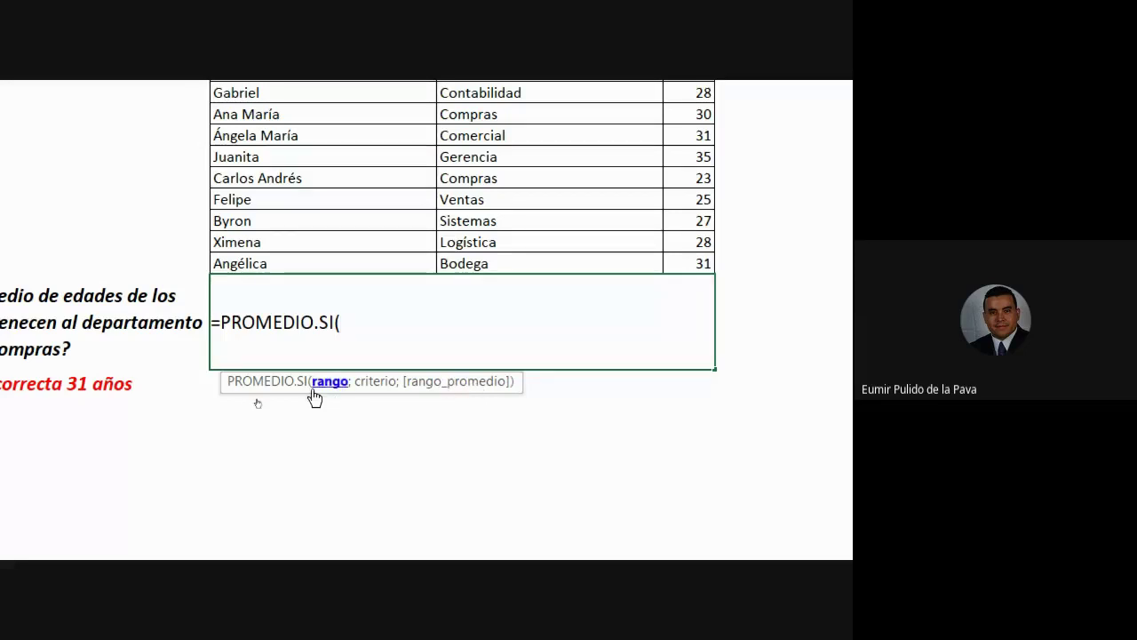
Complete =PROMEDIO.SI(C3:C13;"compras";D3:D13) so the Compras average age shows 31
{"action": "scroll", "coordinate": [406, 111], "scroll_direction": "up", "scroll_amount": 1}
{"action": "scroll", "coordinate": [407, 111], "scroll_direction": "up", "scroll_amount": 3}
{"action": "mouse_move", "coordinate": [480, 175]}
{"action": "left_mouse_down"}
{"action": "mouse_move", "coordinate": [492, 404]}
{"action": "mouse_move", "coordinate": [501, 378]}
{"action": "left_mouse_up"}
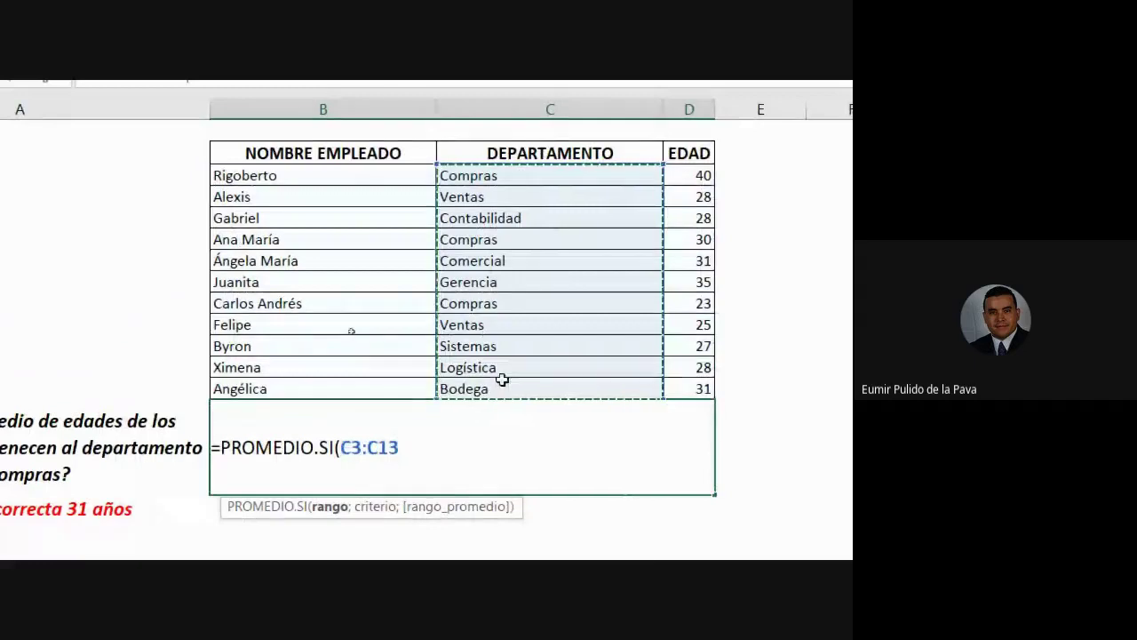
{"action": "type", "text": ";\""}
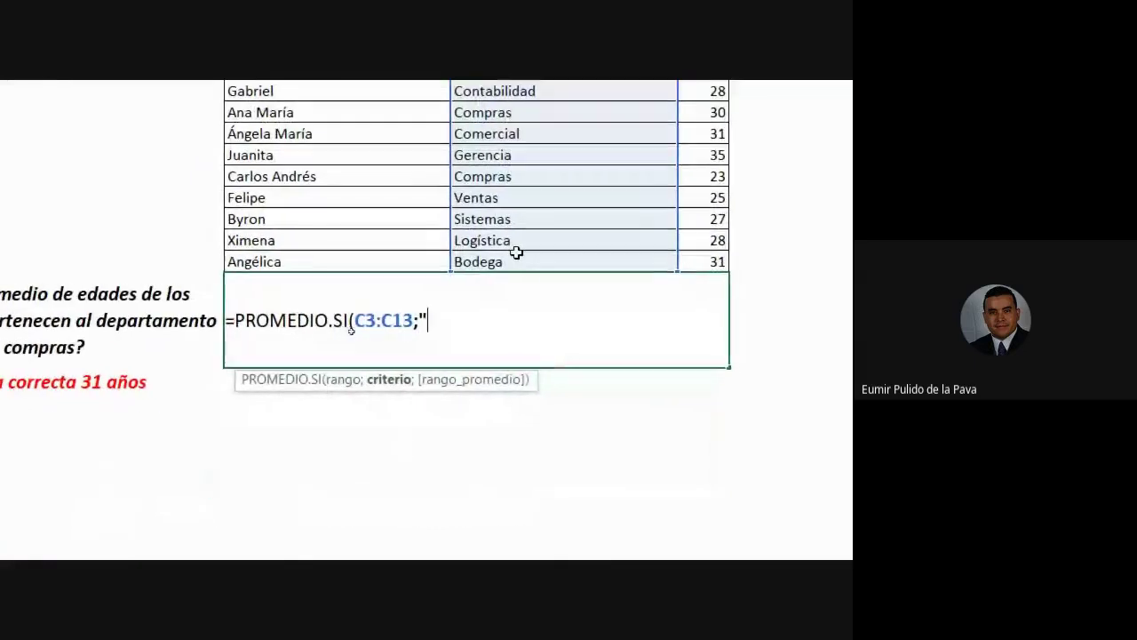
{"action": "type", "text": "compr"}
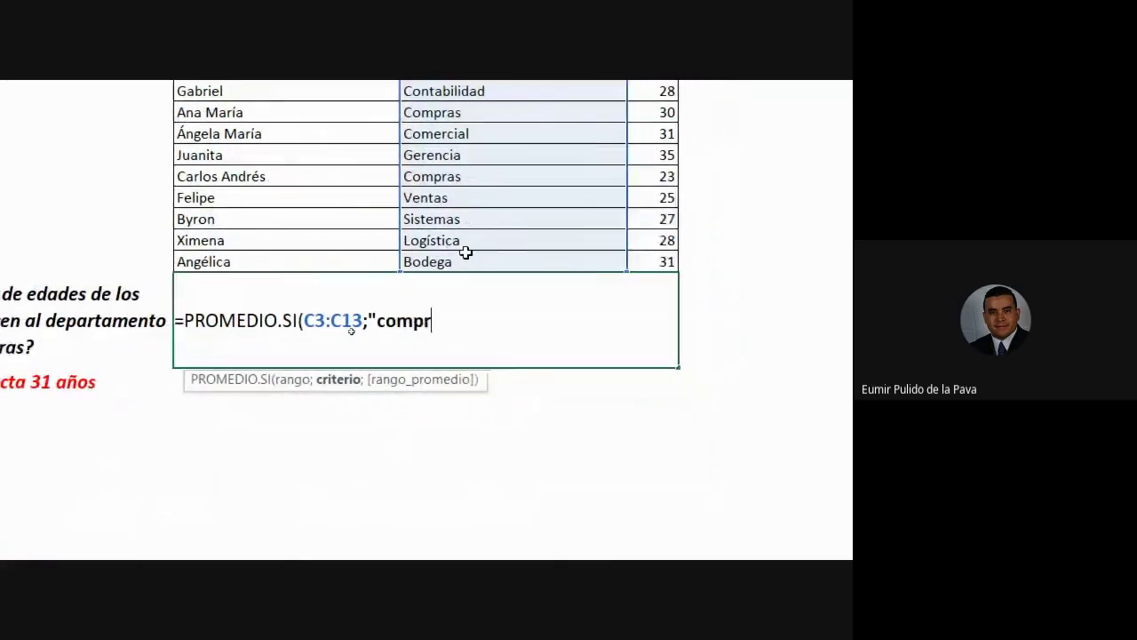
{"action": "type", "text": "as\""}
{"action": "type", "text": ";"}
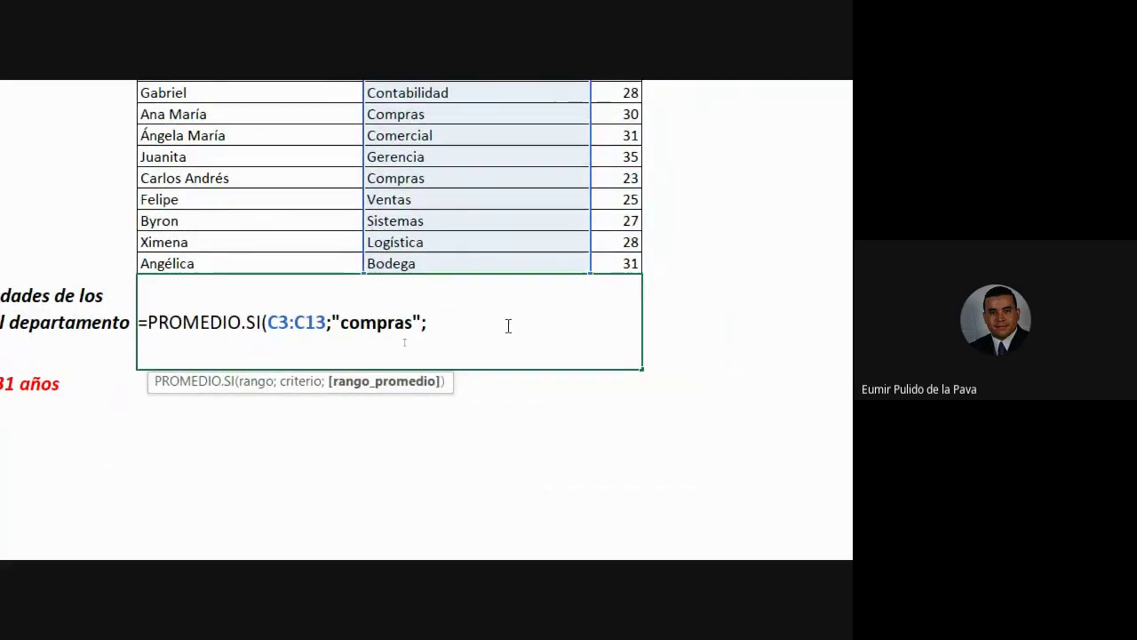
{"action": "left_click_drag", "start_coordinate": [624, 151], "coordinate": [620, 365]}
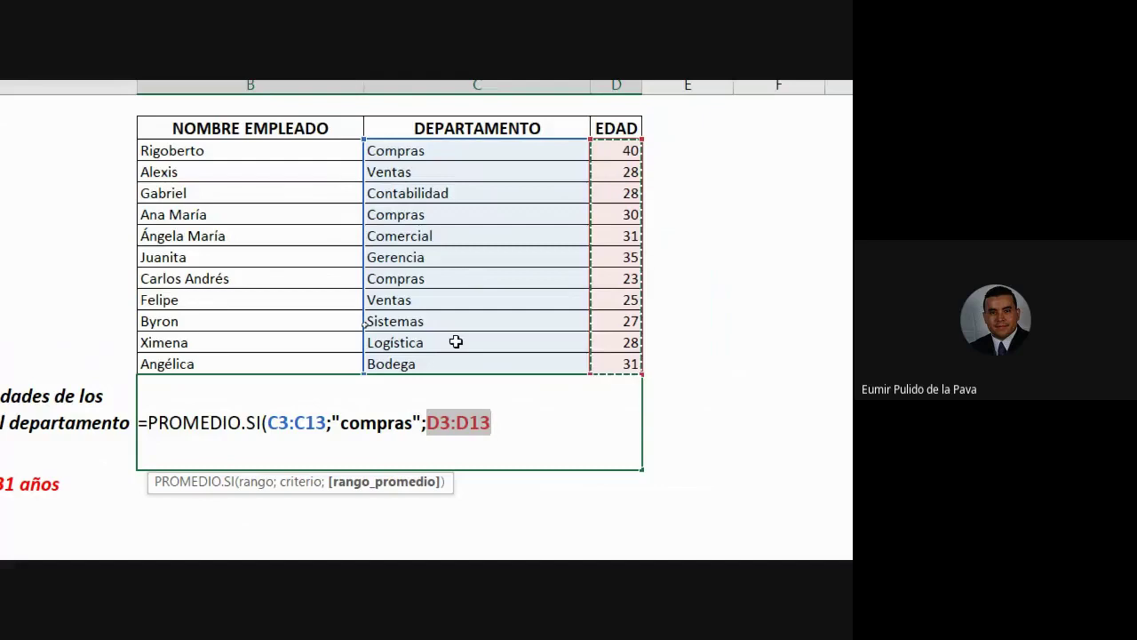
{"action": "type", "text": ")"}
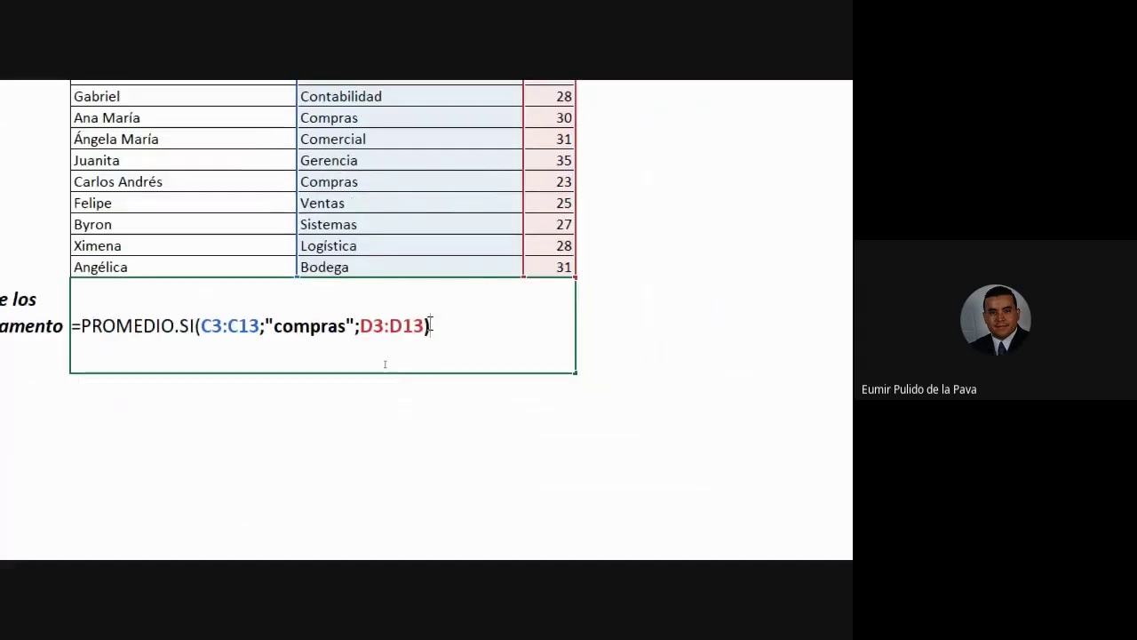
{"action": "key", "text": "Return"}
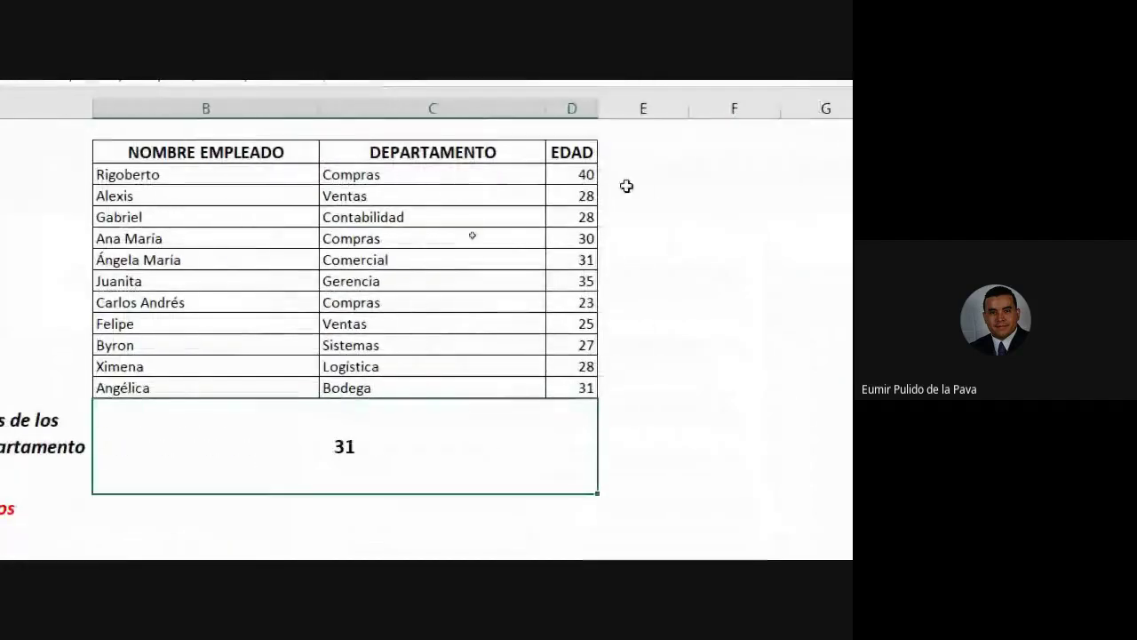
{"action": "left_click_drag", "start_coordinate": [573, 176], "coordinate": [578, 385]}
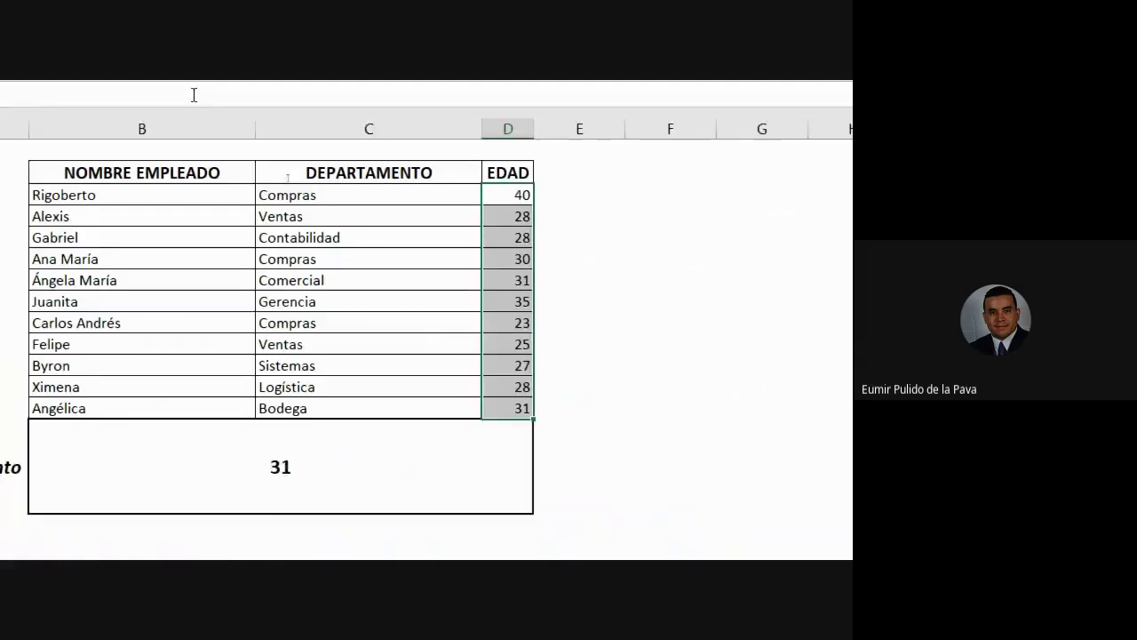
{"action": "double_click", "coordinate": [260, 348]}
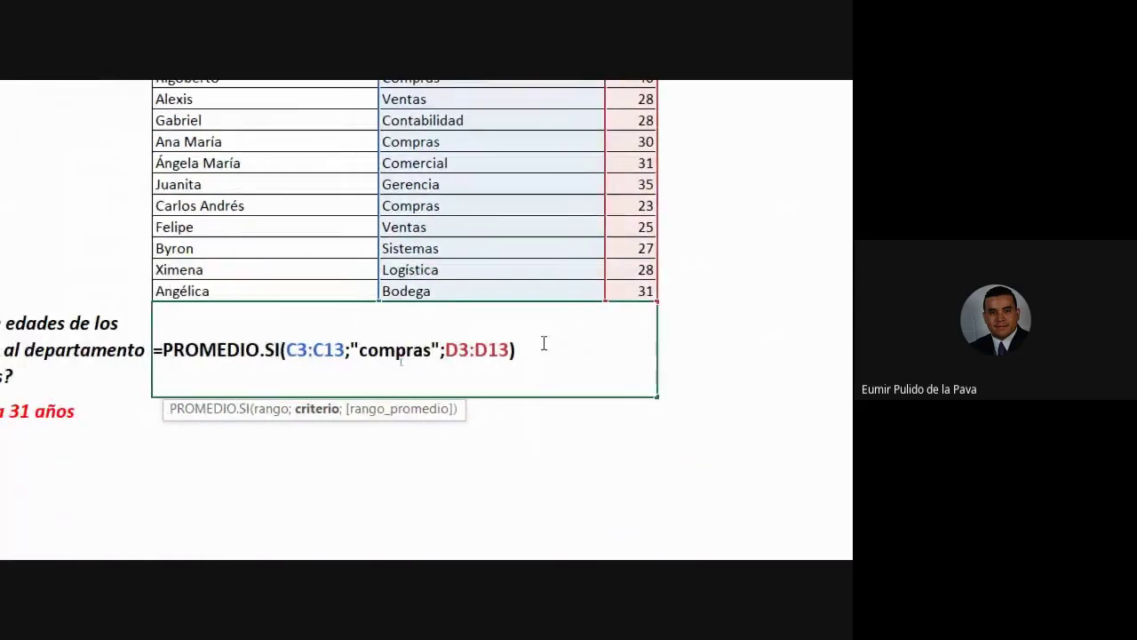
{"action": "left_click", "coordinate": [544, 343]}
{"action": "key", "text": "Return"}
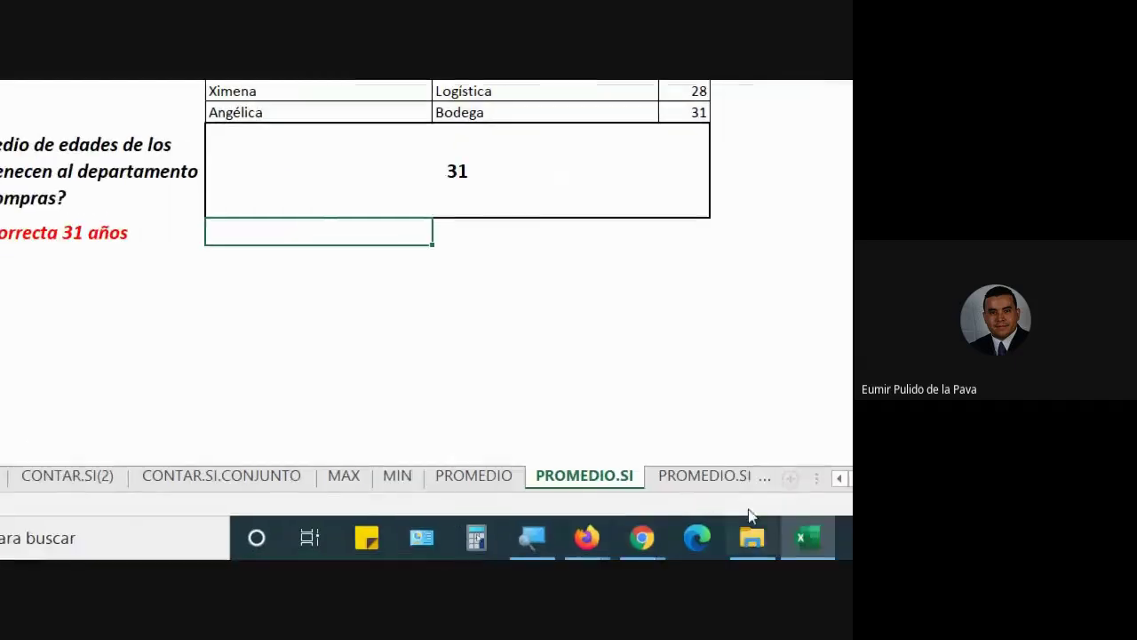
On the PROMEDIO.SI.CONJUNTO sheet, start =PROMEDIO.SI.CONJUNTO( in the answer cell below the table
{"action": "left_click", "coordinate": [710, 484]}
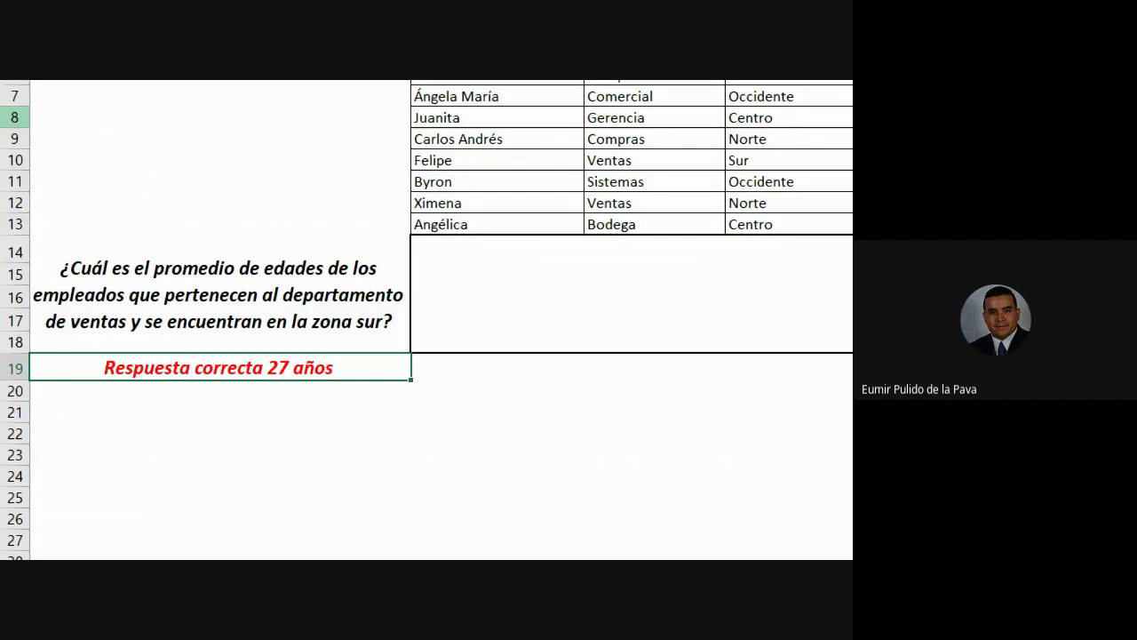
{"action": "scroll", "coordinate": [41, 112], "scroll_direction": "up", "scroll_amount": 1}
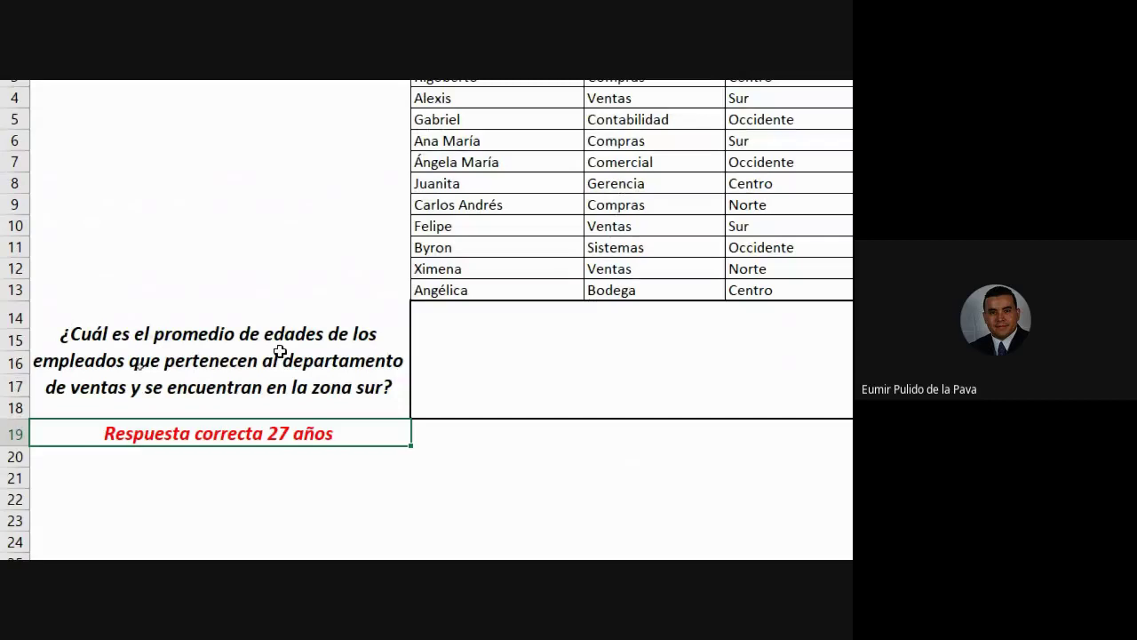
{"action": "left_click", "coordinate": [441, 363]}
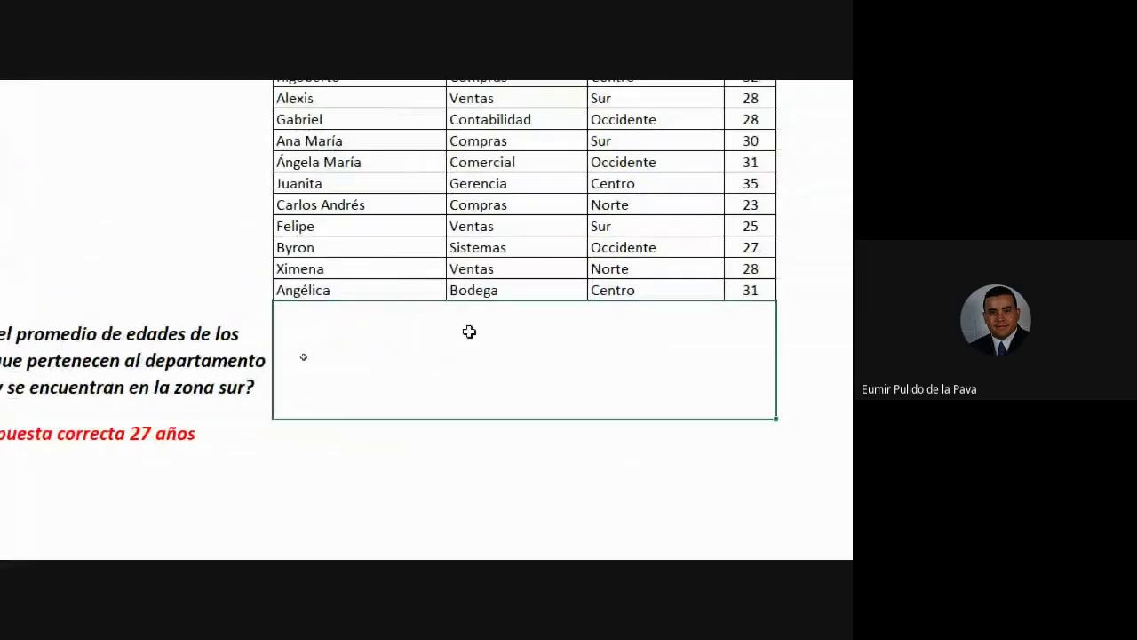
{"action": "type", "text": "=prom"}
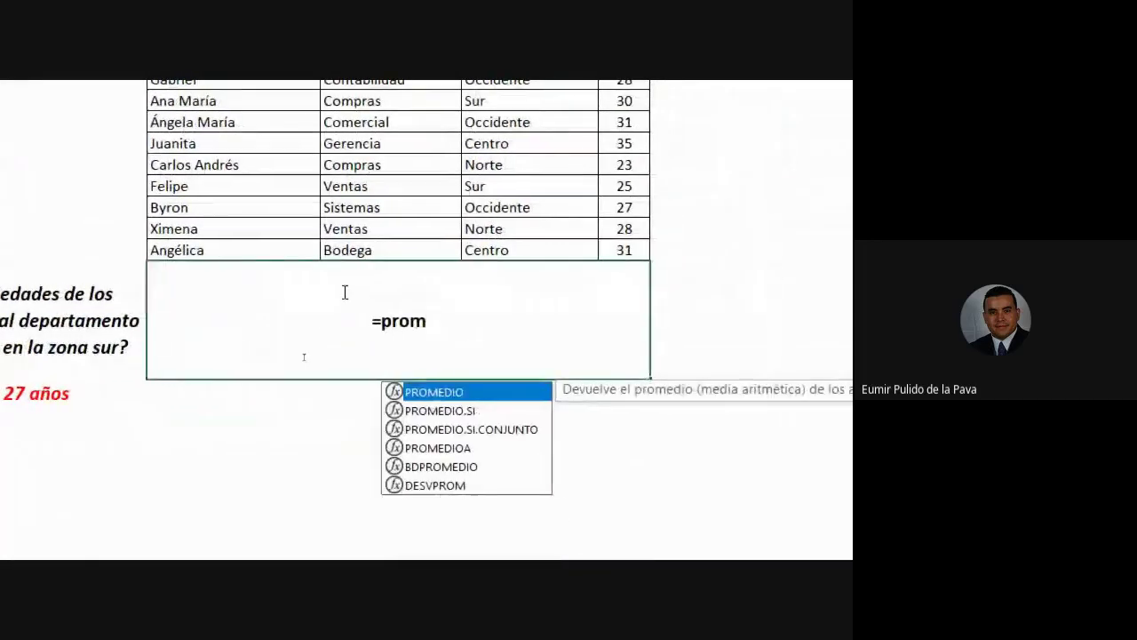
{"action": "key", "text": "Down"}
{"action": "key", "text": "Down"}
{"action": "key", "text": "Tab"}
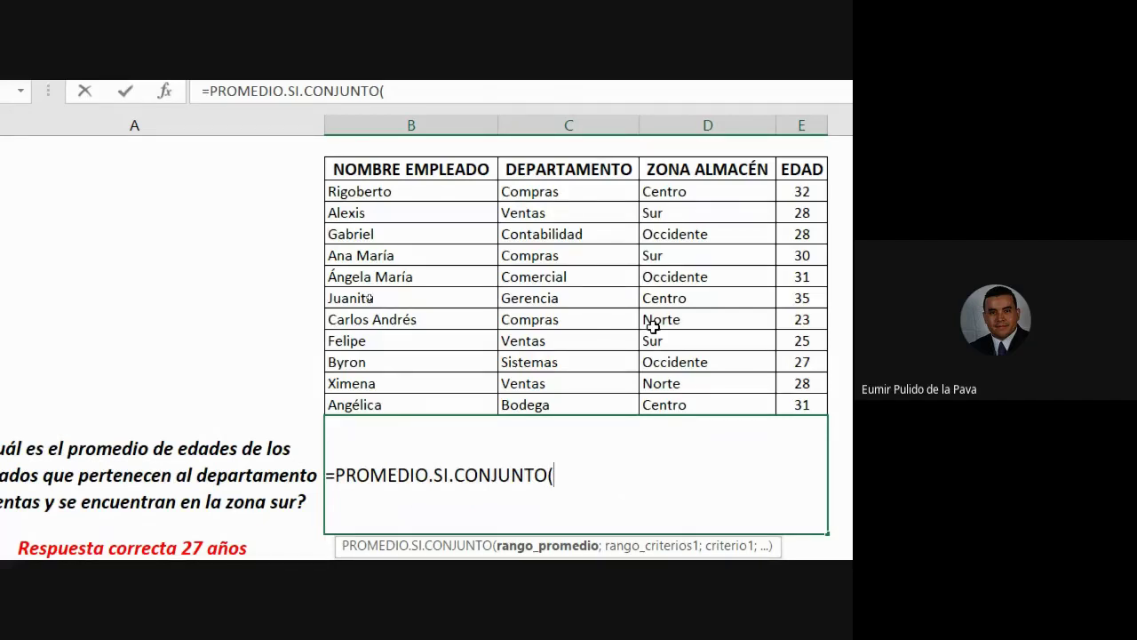
Add averaging range E3:E13 and the first criteria pair D3:D13 with "sur"
{"action": "scroll", "coordinate": [625, 406], "scroll_direction": "down", "scroll_amount": 4}
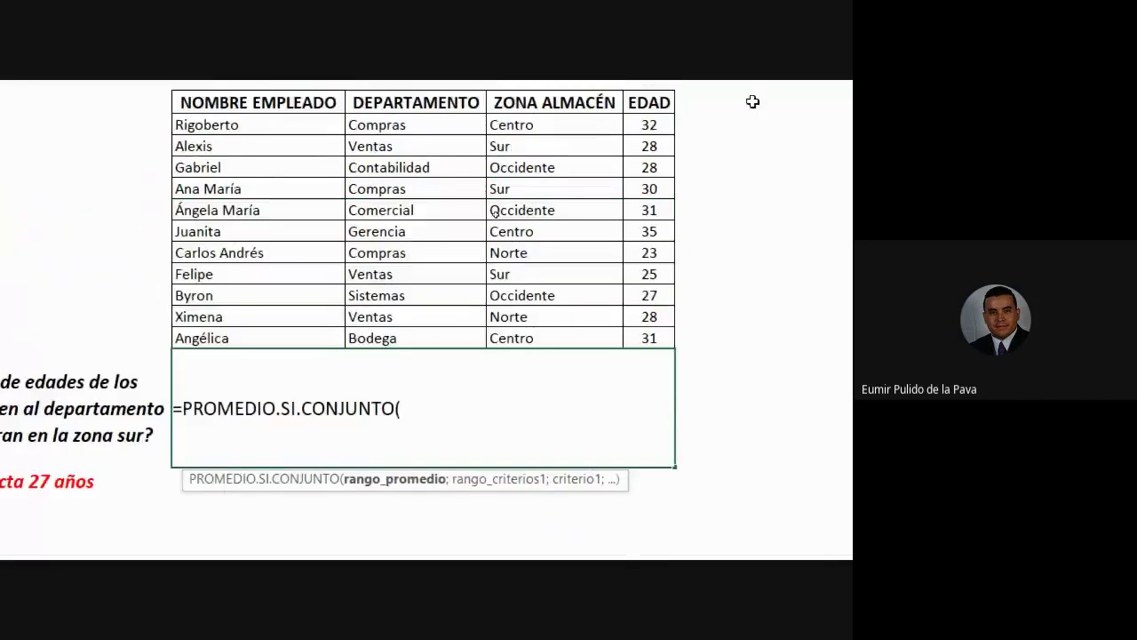
{"action": "left_click", "coordinate": [642, 190]}
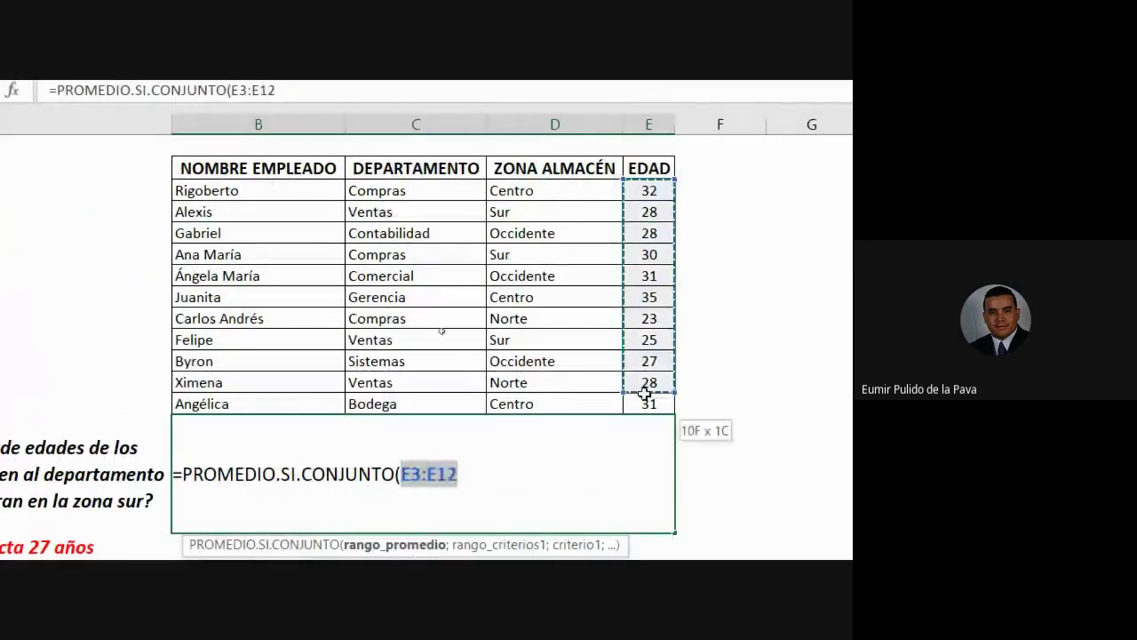
{"action": "left_click_drag", "start_coordinate": [642, 190], "coordinate": [647, 402]}
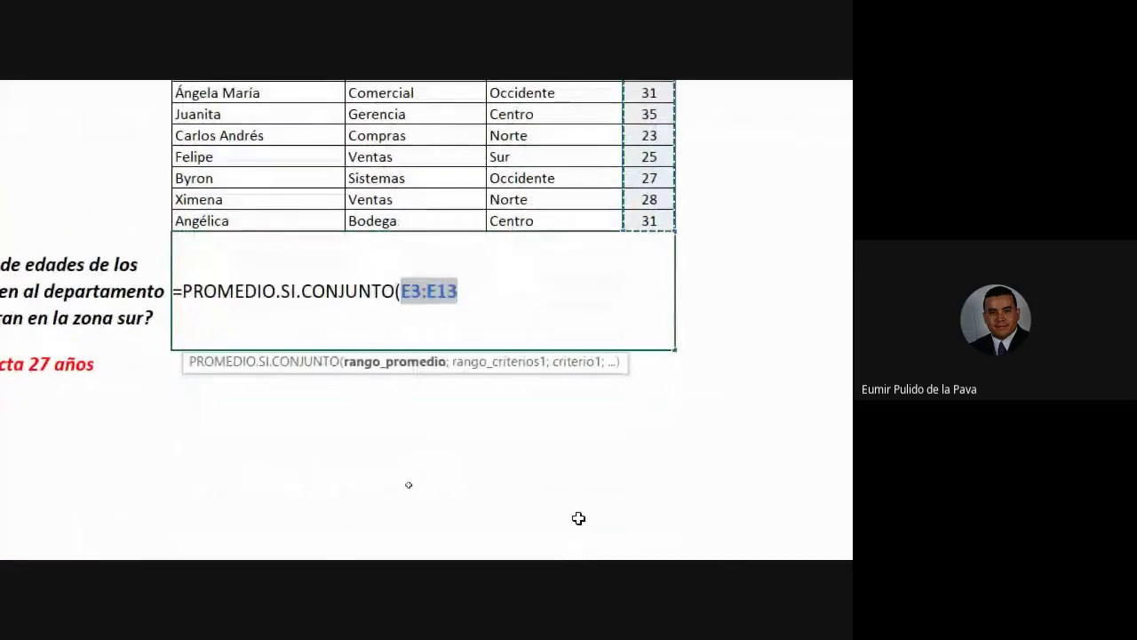
{"action": "type", "text": ";"}
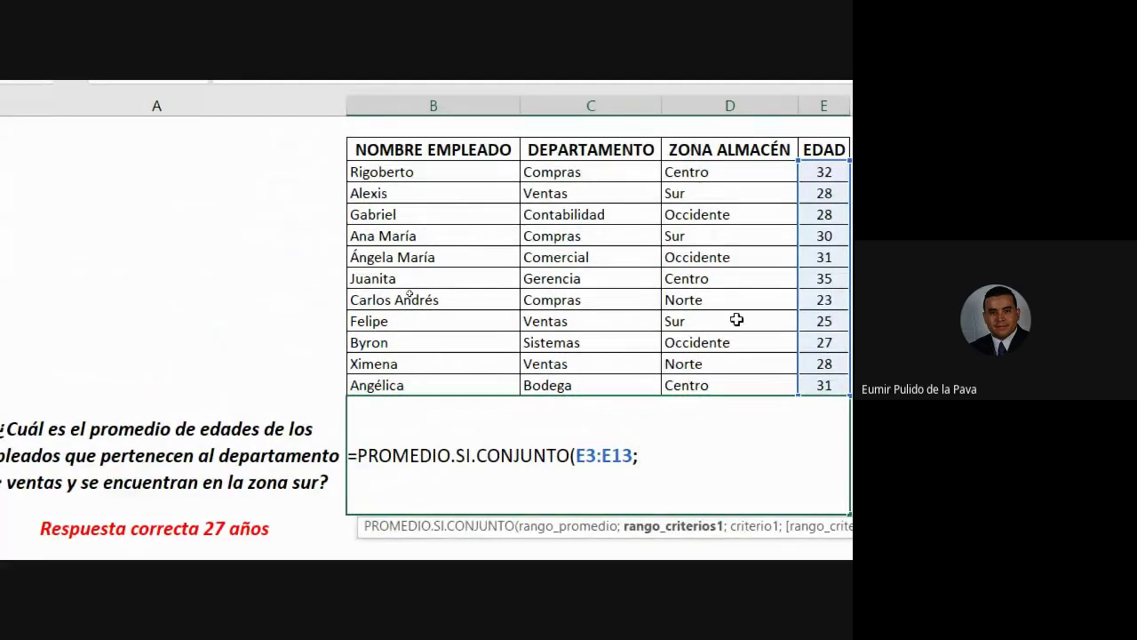
{"action": "left_click_drag", "start_coordinate": [709, 168], "coordinate": [695, 389]}
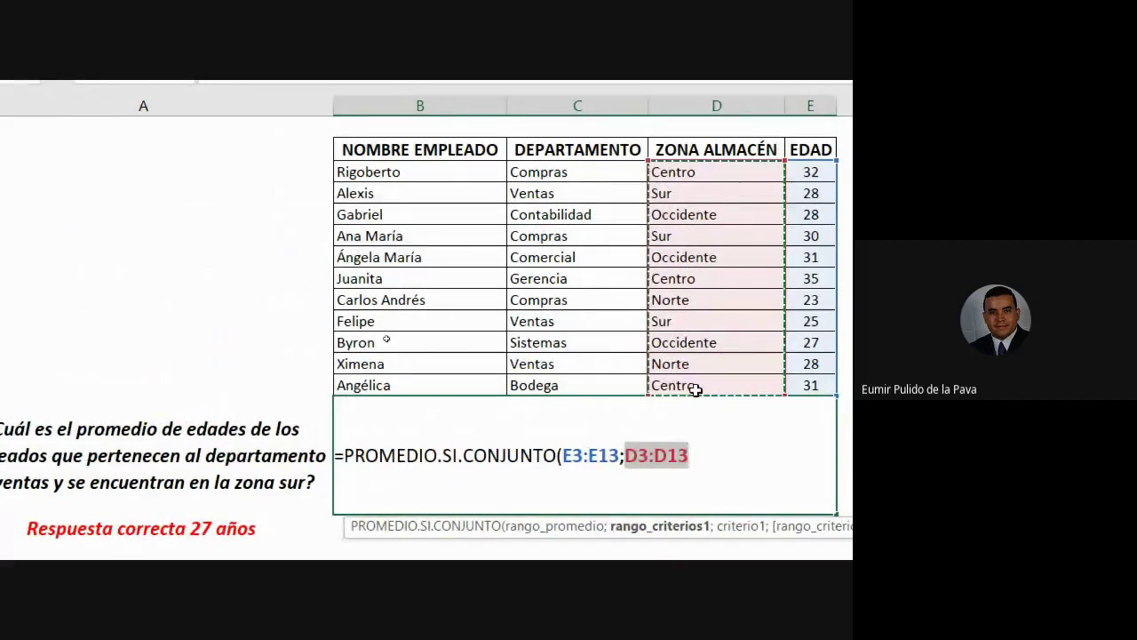
{"action": "type", "text": ";-"}
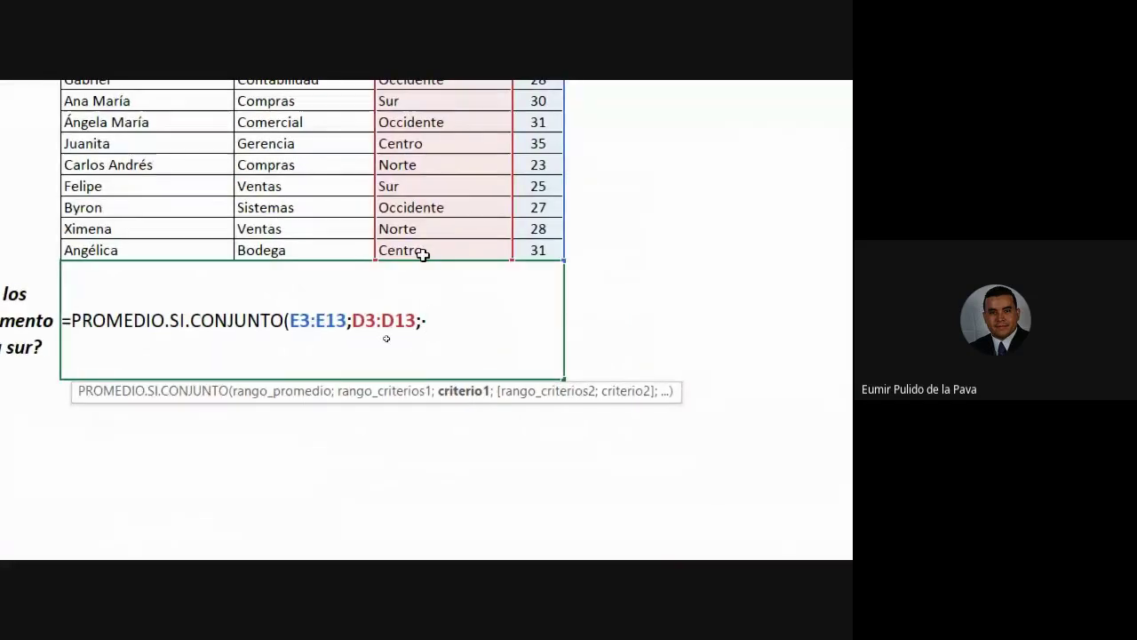
{"action": "type", "text": "\""}
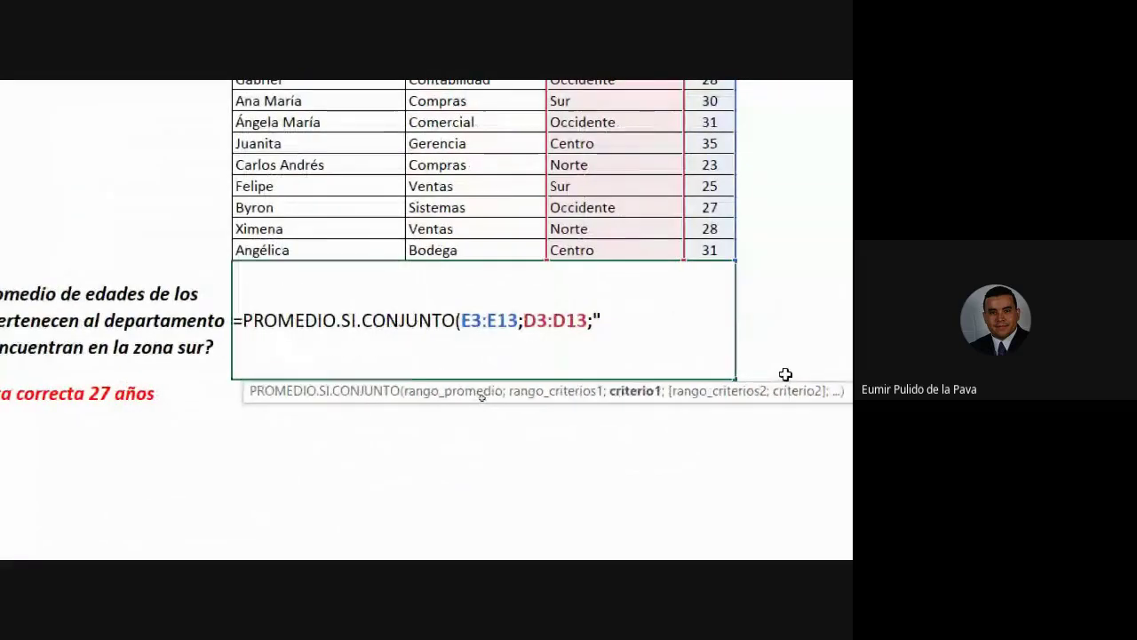
{"action": "type", "text": "sur"}
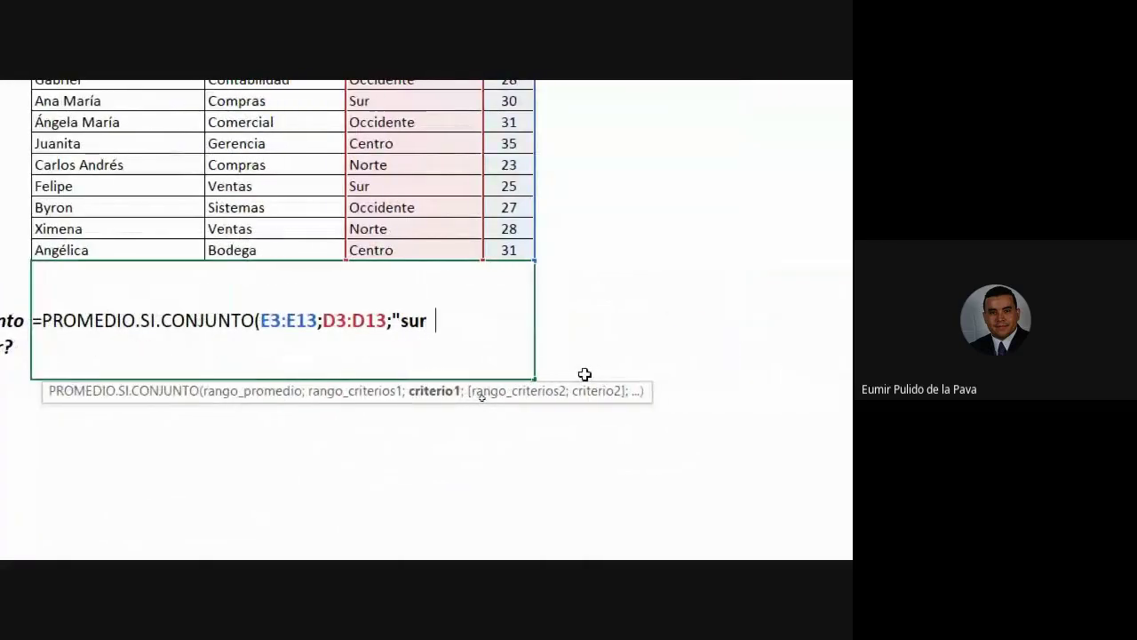
{"action": "type", "text": "\";"}
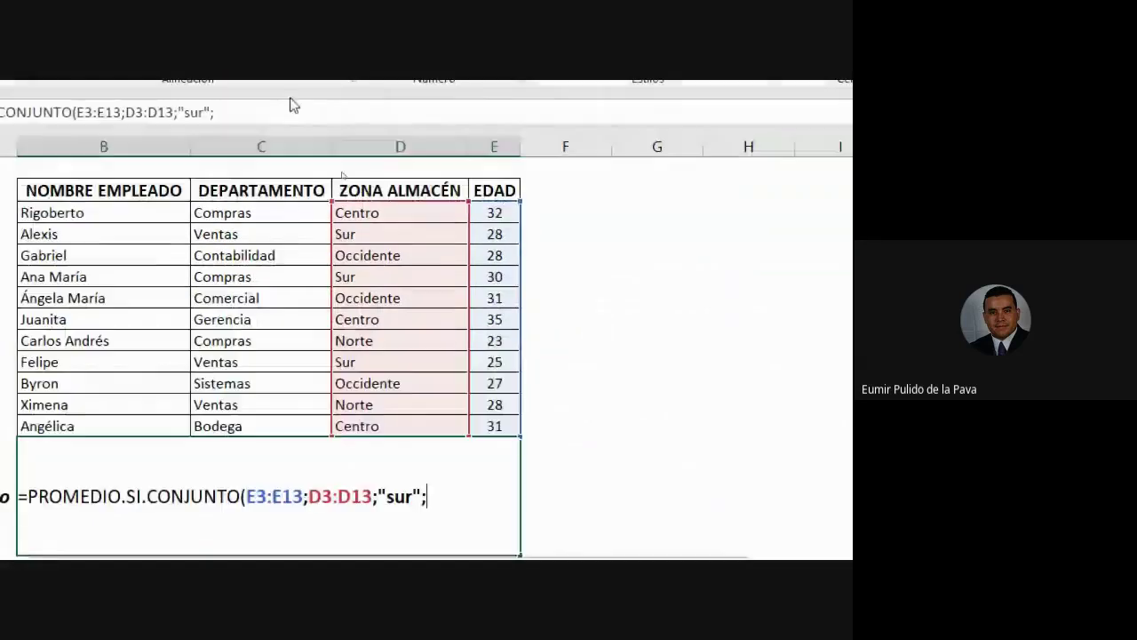
Add the second criteria pair C3:C13 with "ventas" and close the parenthesis
{"action": "left_click", "coordinate": [276, 215]}
{"action": "left_click_drag", "start_coordinate": [276, 215], "coordinate": [262, 428]}
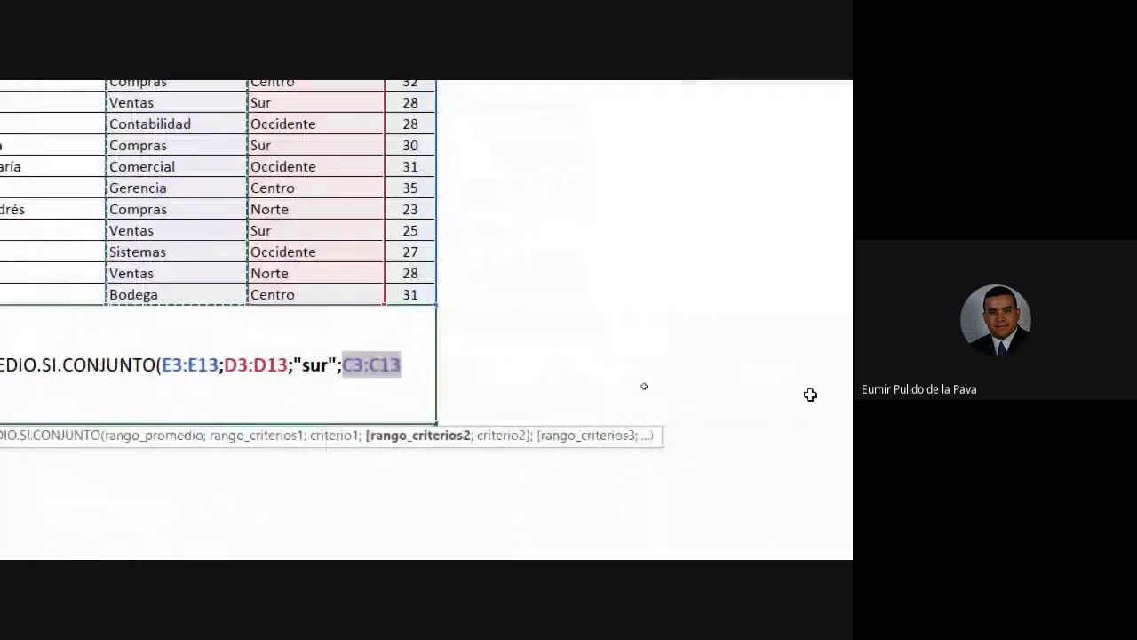
{"action": "type", "text": ";"}
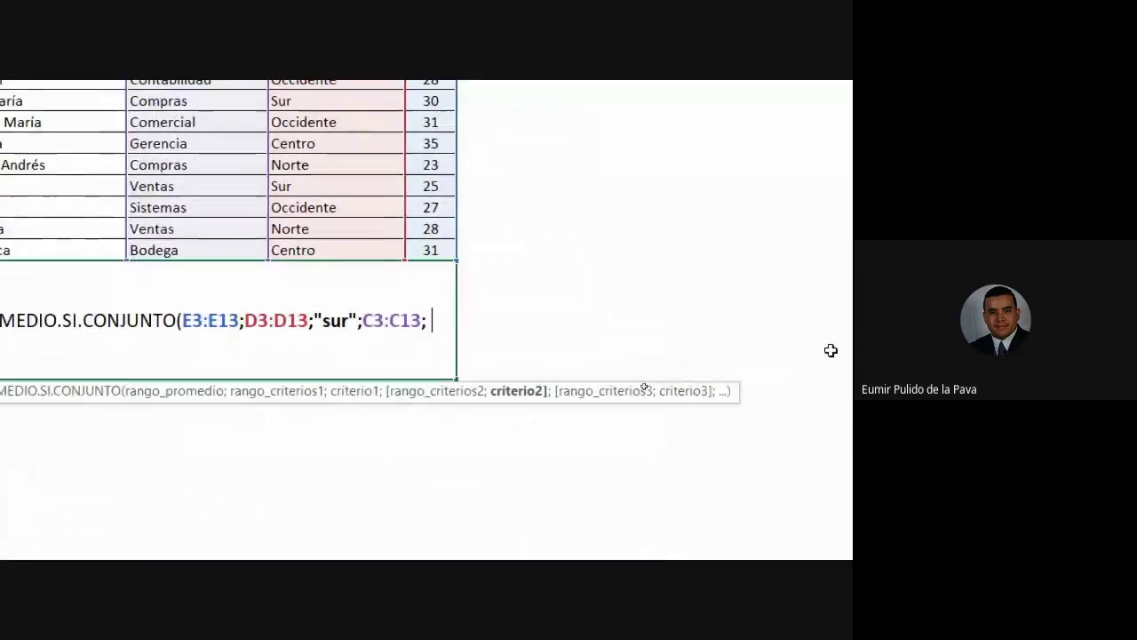
{"action": "type", "text": "\""}
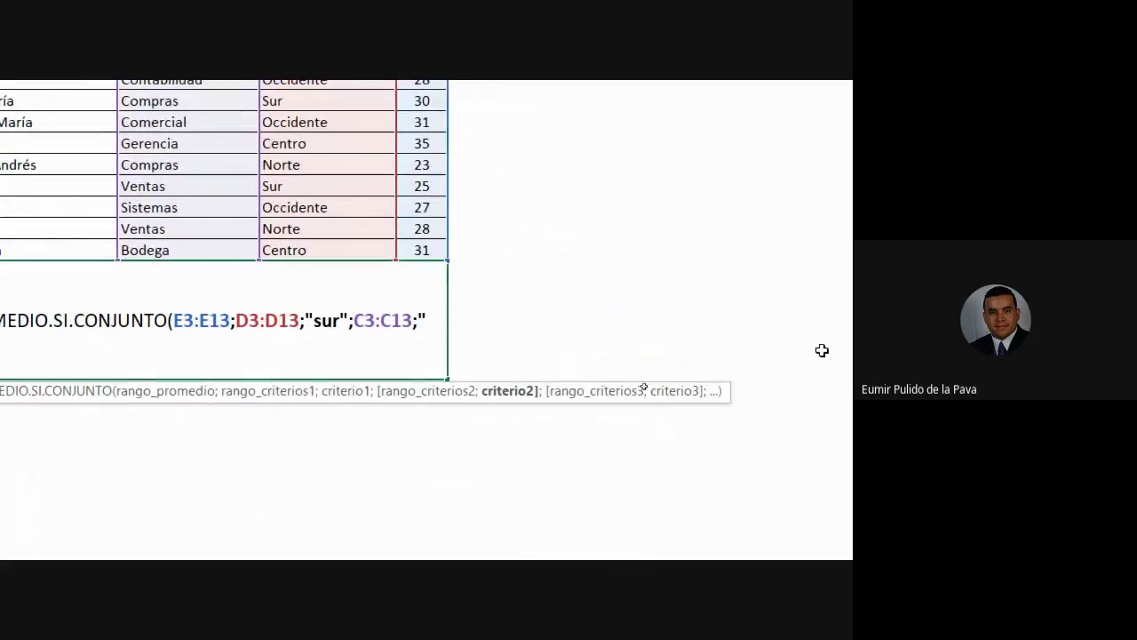
{"action": "type", "text": "ventas\""}
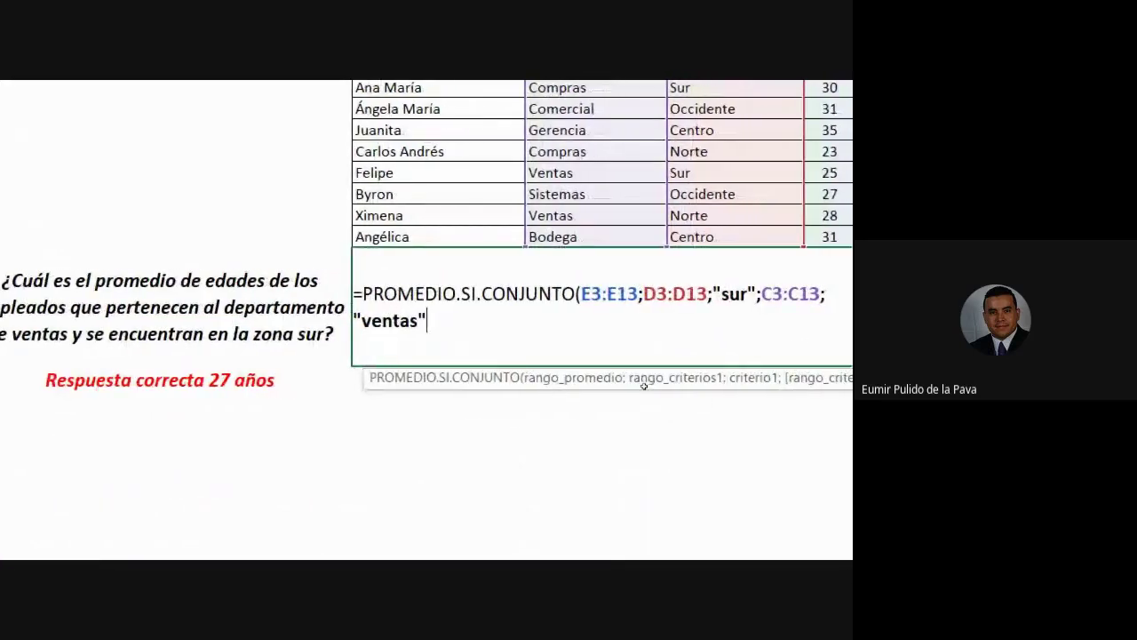
{"action": "type", "text": "()"}
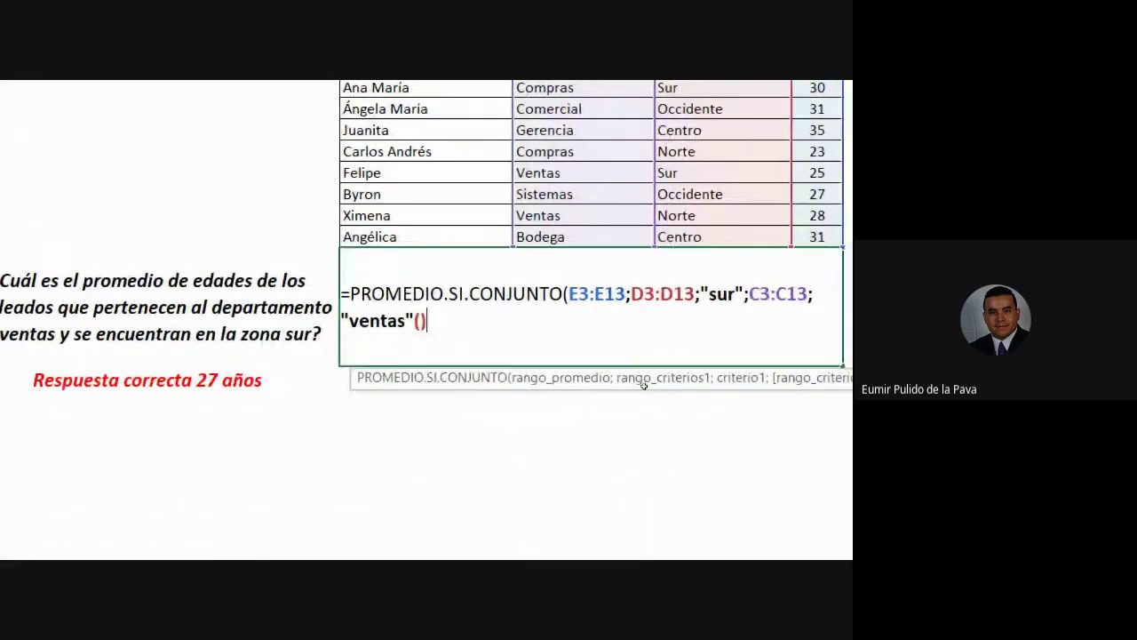
{"action": "key", "text": "BackSpace"}
{"action": "key", "text": "BackSpace"}
{"action": "type", "text": ")"}
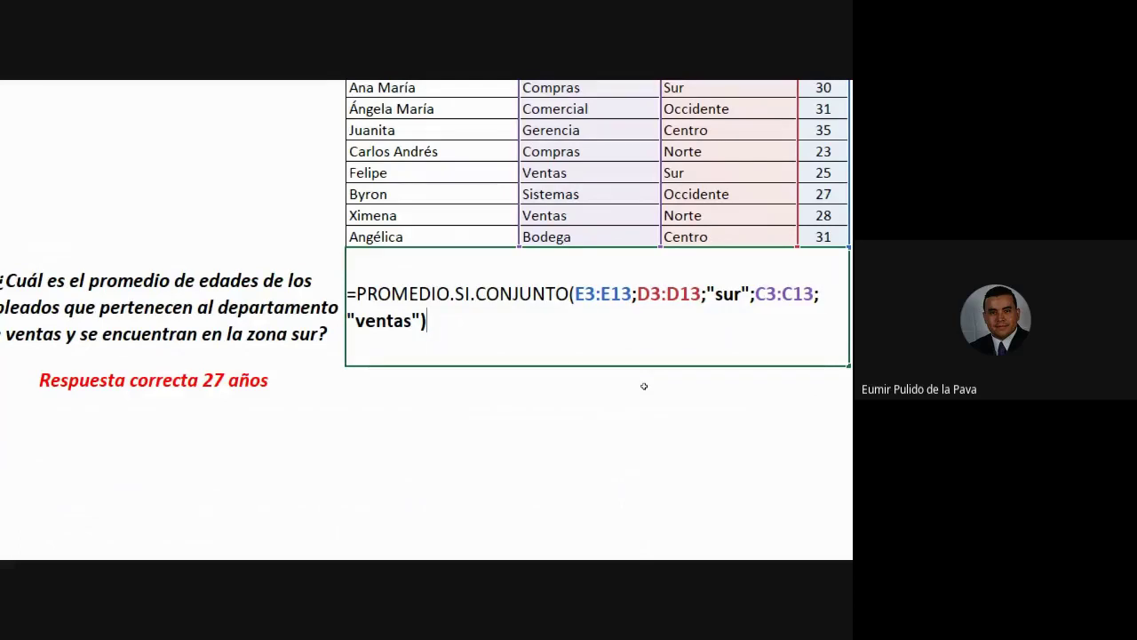
Point out the formula's arguments: E3:E13, D3:D13, "sur" and C3:C13
{"action": "left_click", "coordinate": [453, 295]}
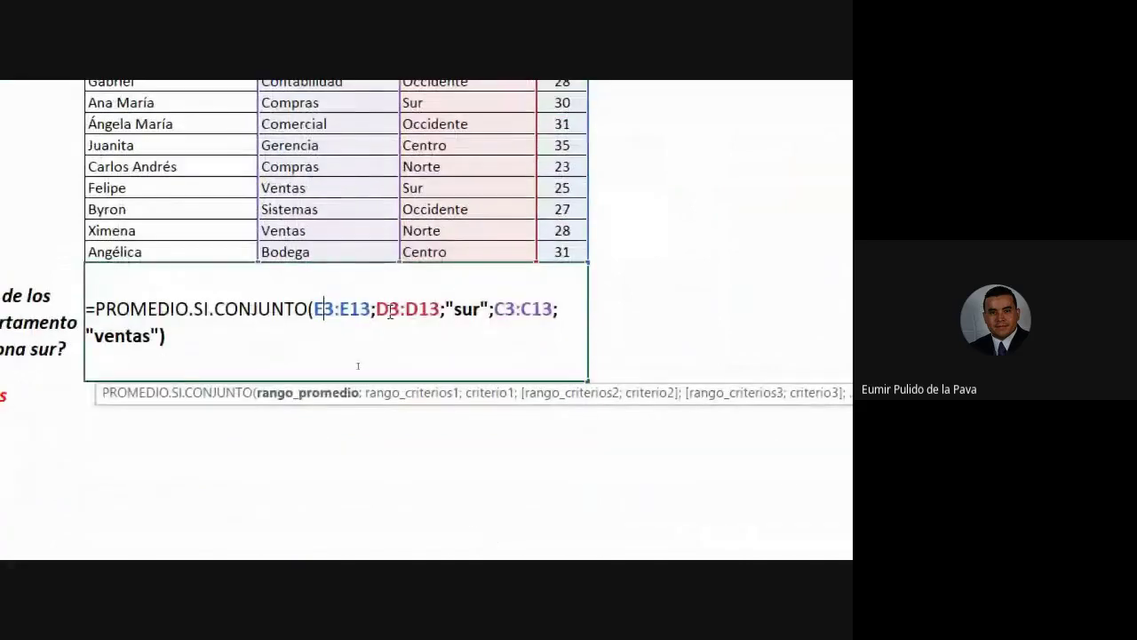
{"action": "left_click", "coordinate": [391, 309]}
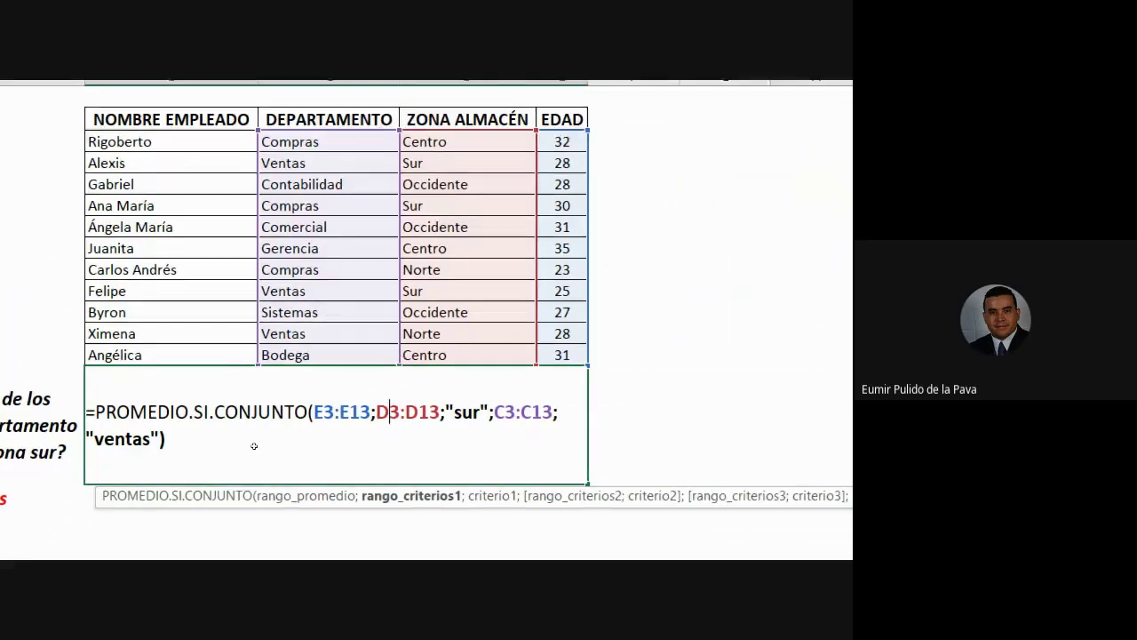
{"action": "scroll", "coordinate": [327, 456], "scroll_direction": "down", "scroll_amount": 1}
{"action": "left_click", "coordinate": [462, 354]}
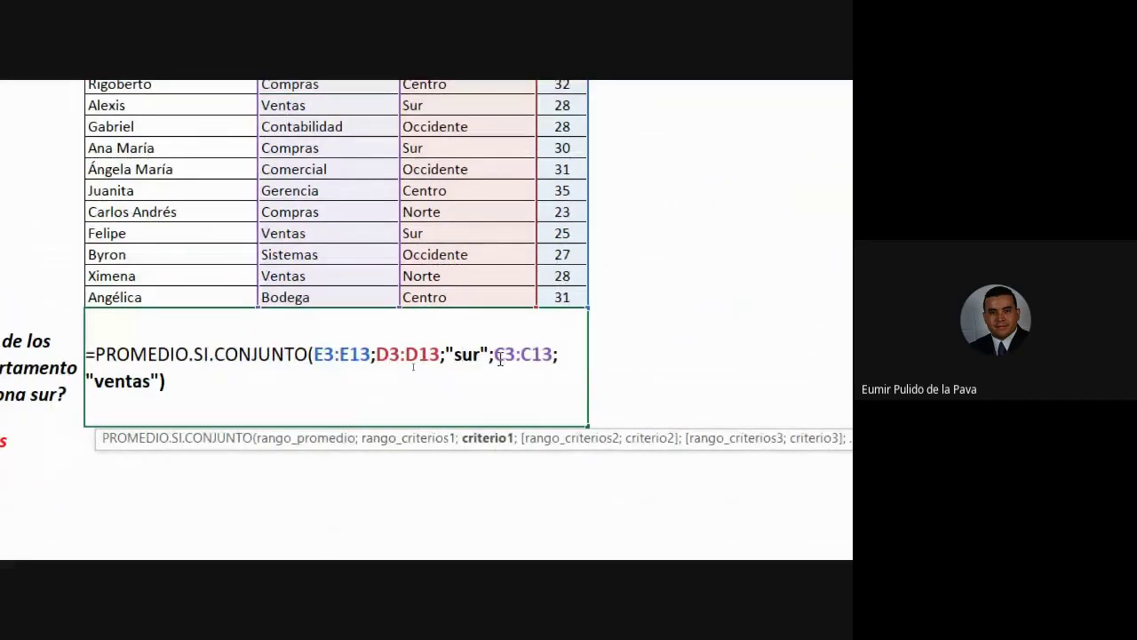
{"action": "left_click_drag", "start_coordinate": [497, 355], "coordinate": [553, 353]}
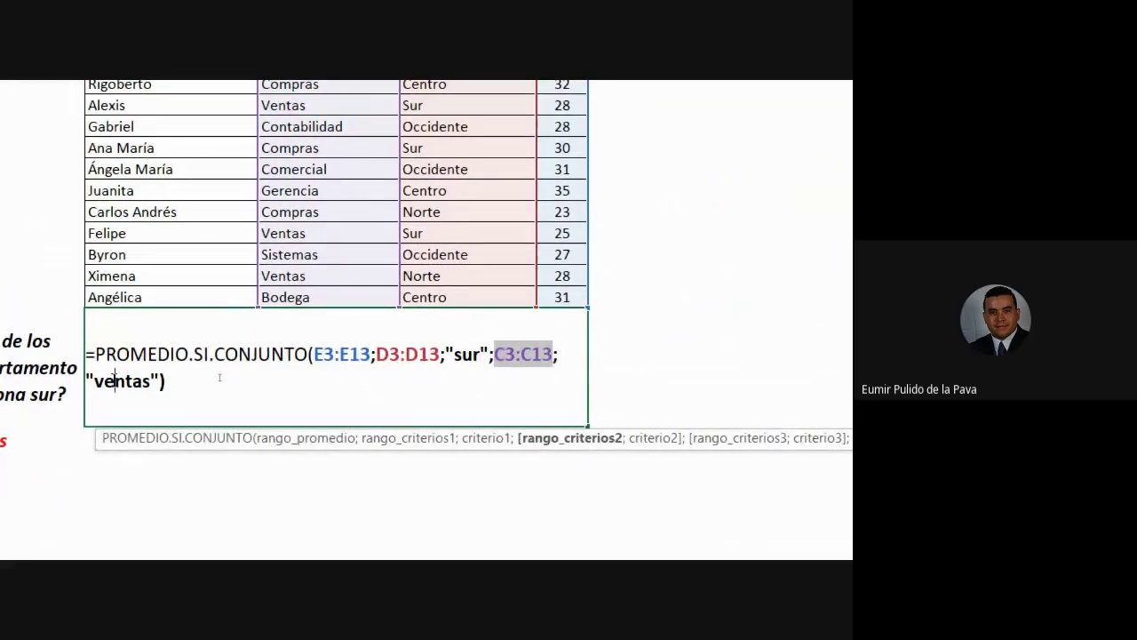
Commit the formula and reduce decimals so the result shows 27, then reopen the cell's formula
{"action": "key", "text": "Return"}
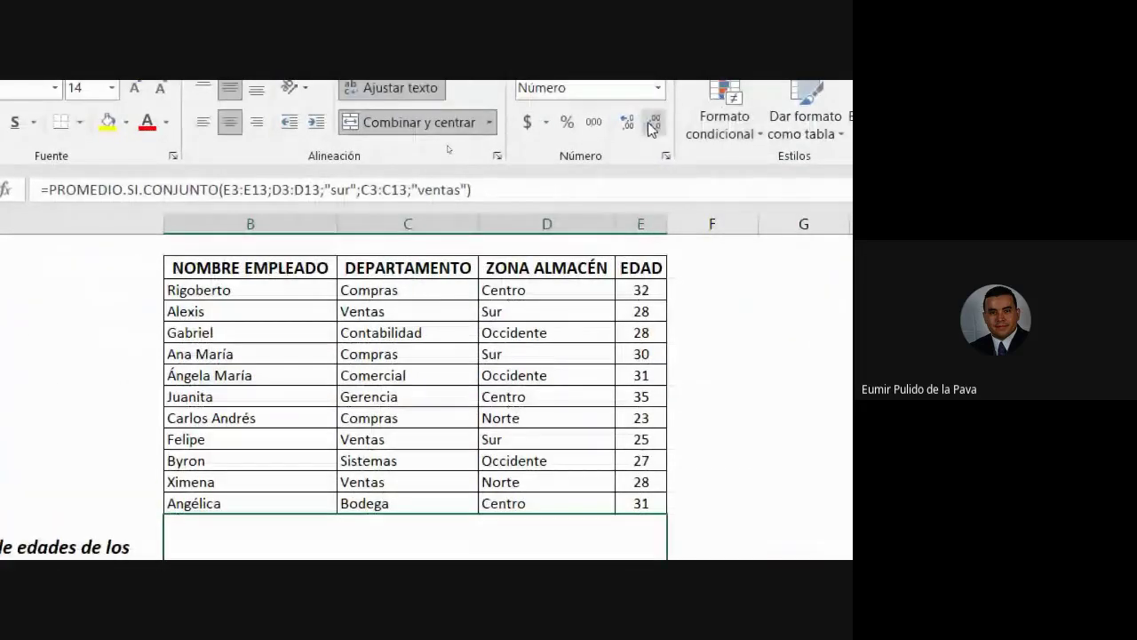
{"action": "left_click", "coordinate": [651, 124]}
{"action": "left_click", "coordinate": [651, 124]}
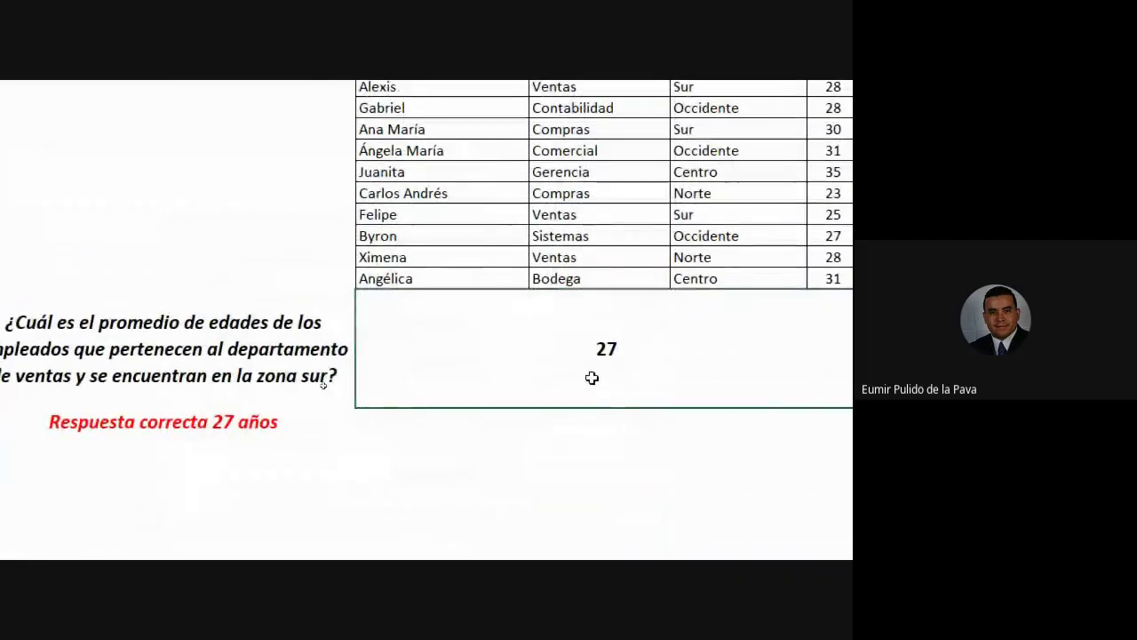
{"action": "double_click", "coordinate": [591, 378]}
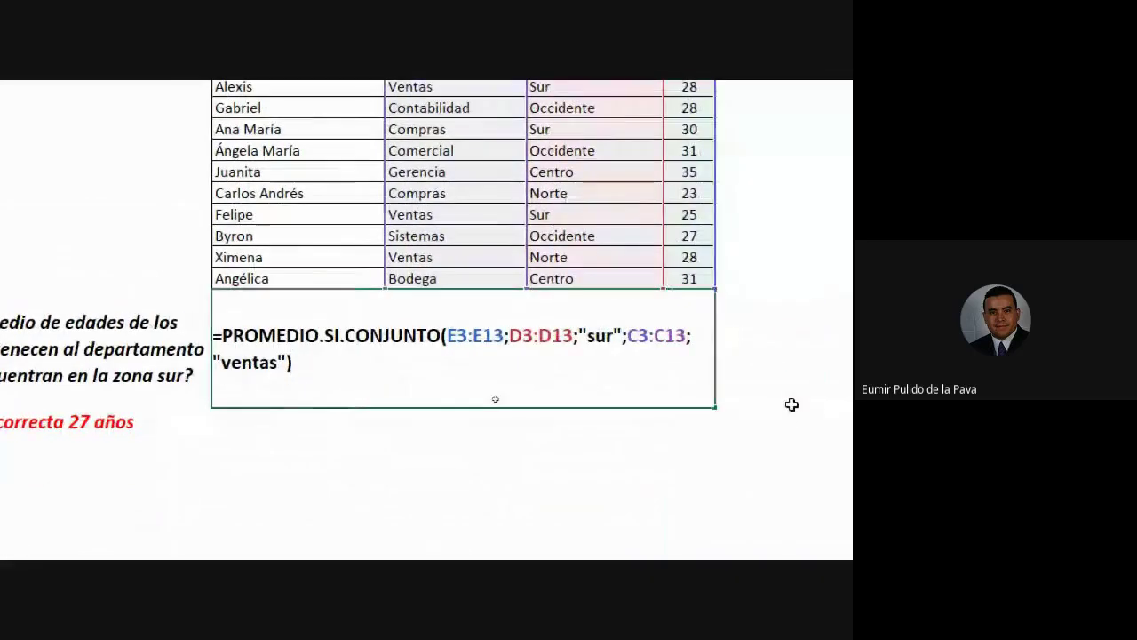
{"action": "left_click", "coordinate": [529, 537]}
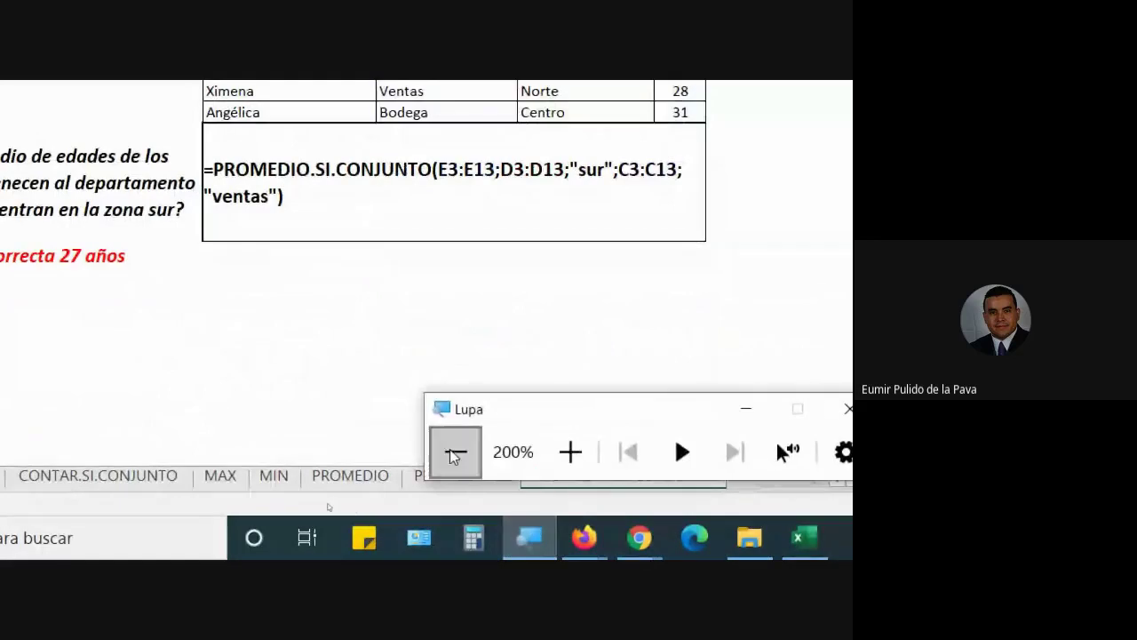
Set the magnifier to 100%, hide it, and bring the Google Meet window forward
{"action": "left_click", "coordinate": [452, 449]}
{"action": "left_click", "coordinate": [476, 484]}
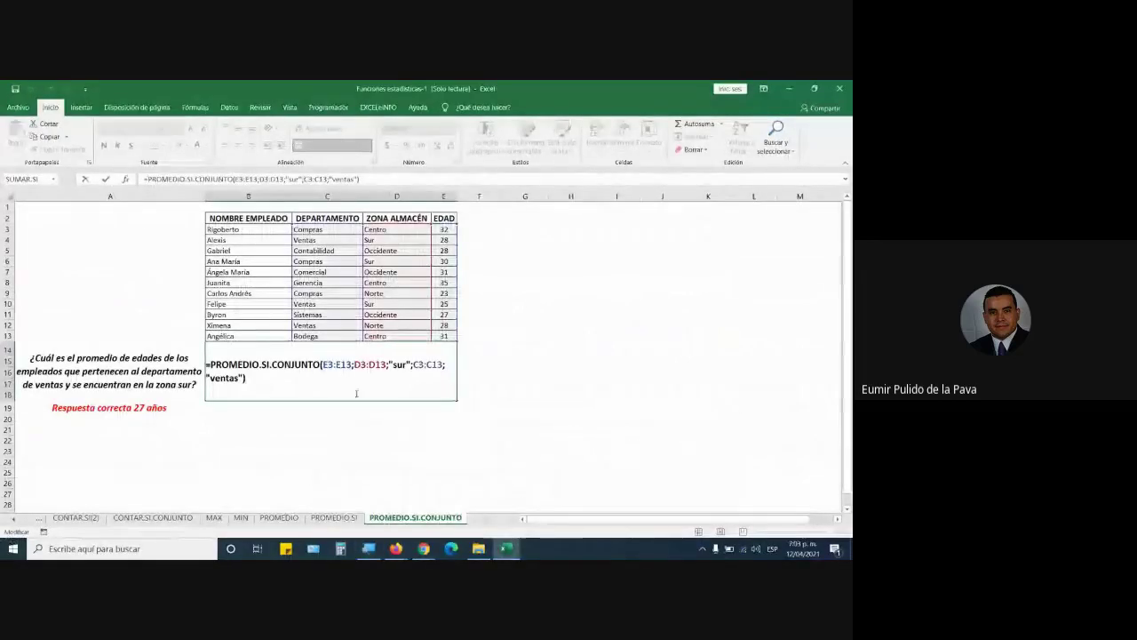
{"action": "mouse_move", "coordinate": [425, 549]}
{"action": "left_click", "coordinate": [360, 496]}
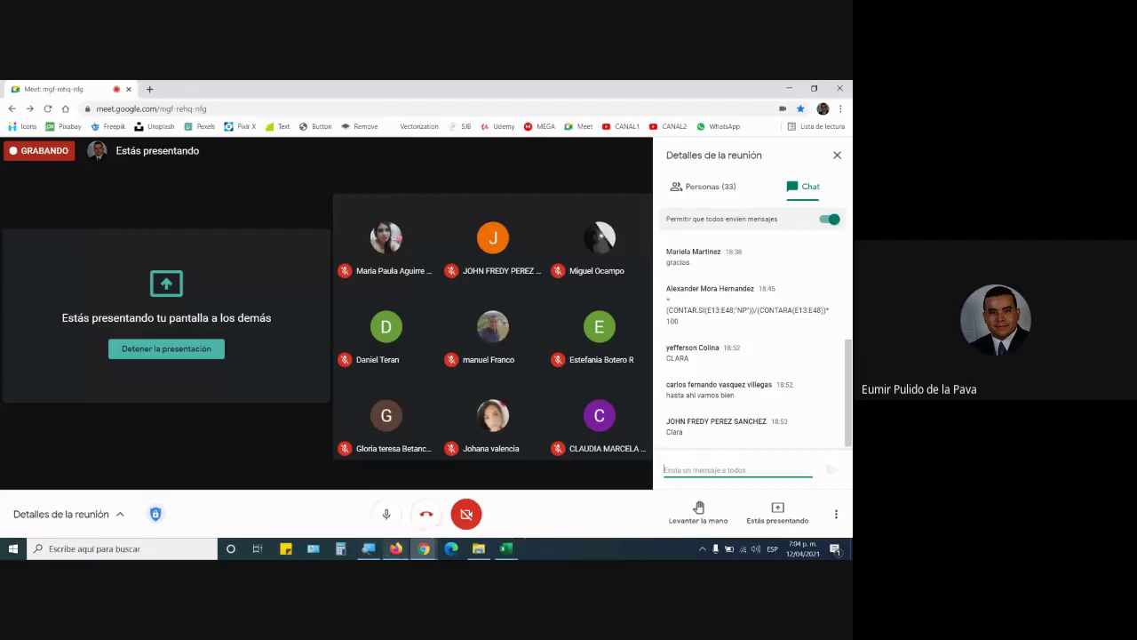
Check the Firefox windows, show Excel's MAX sheet, then return to Google Meet
{"action": "left_click", "coordinate": [396, 548]}
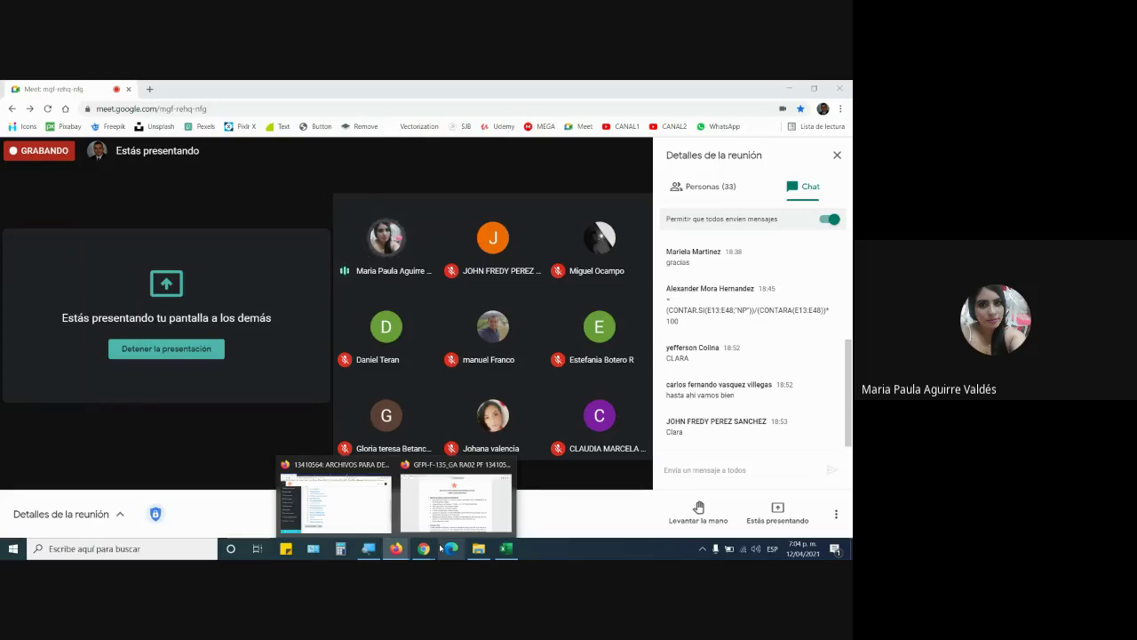
{"action": "left_click", "coordinate": [503, 550]}
{"action": "left_click", "coordinate": [214, 517]}
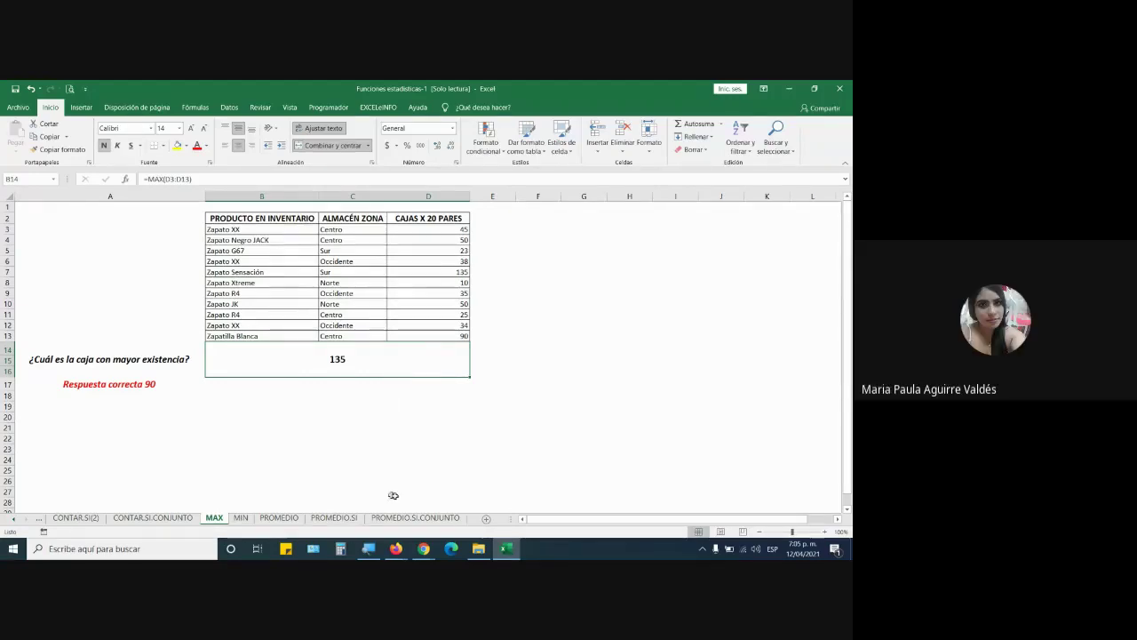
{"action": "mouse_move", "coordinate": [424, 549]}
{"action": "left_click", "coordinate": [355, 495]}
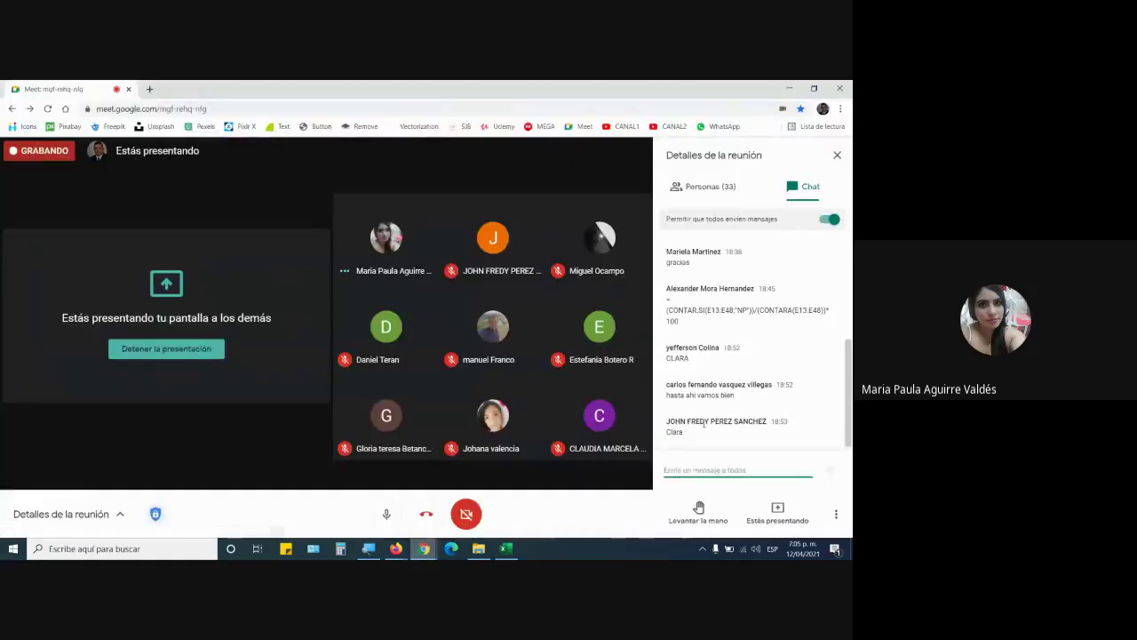
Close the Funciones estadísticas-1 workbook without saving its changes
{"action": "mouse_move", "coordinate": [386, 460]}
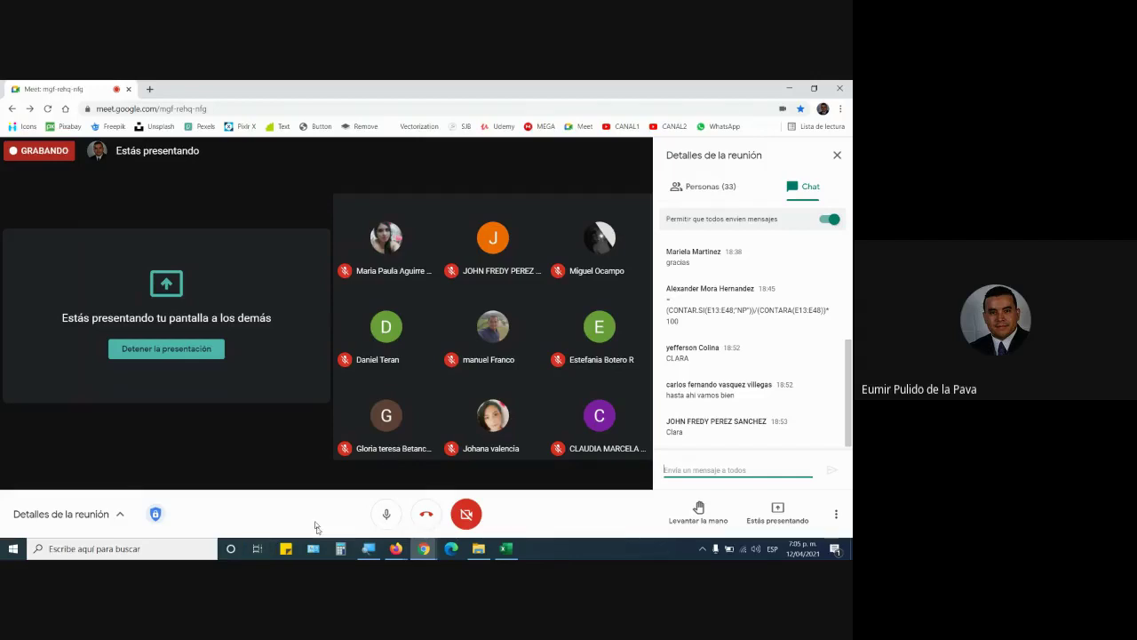
{"action": "left_click", "coordinate": [512, 554]}
{"action": "left_click", "coordinate": [839, 88]}
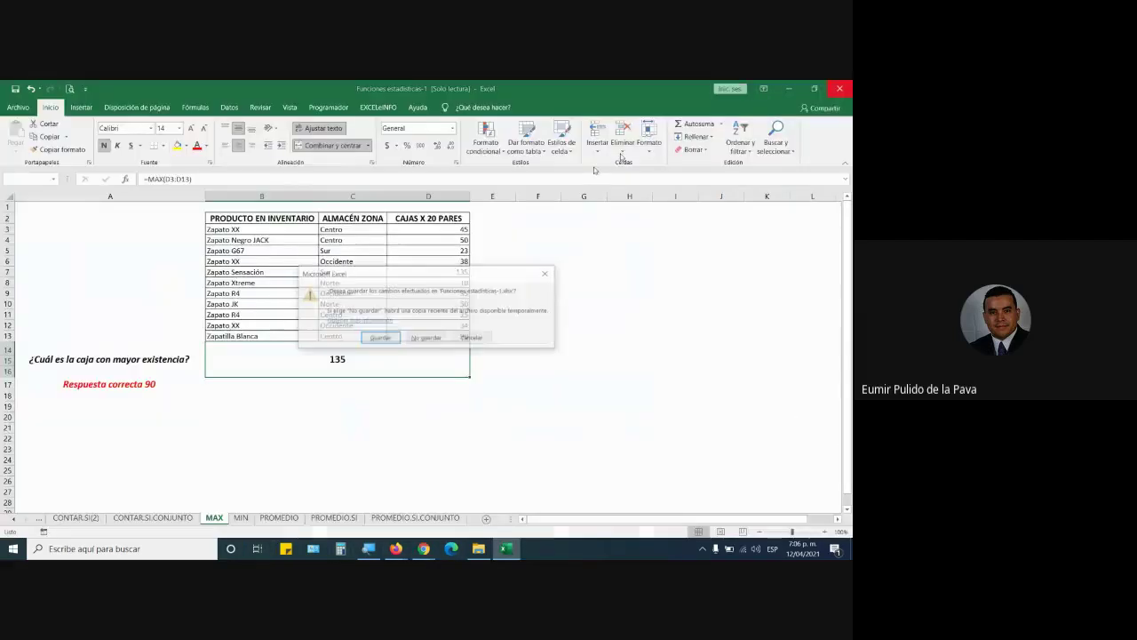
{"action": "left_click", "coordinate": [421, 339]}
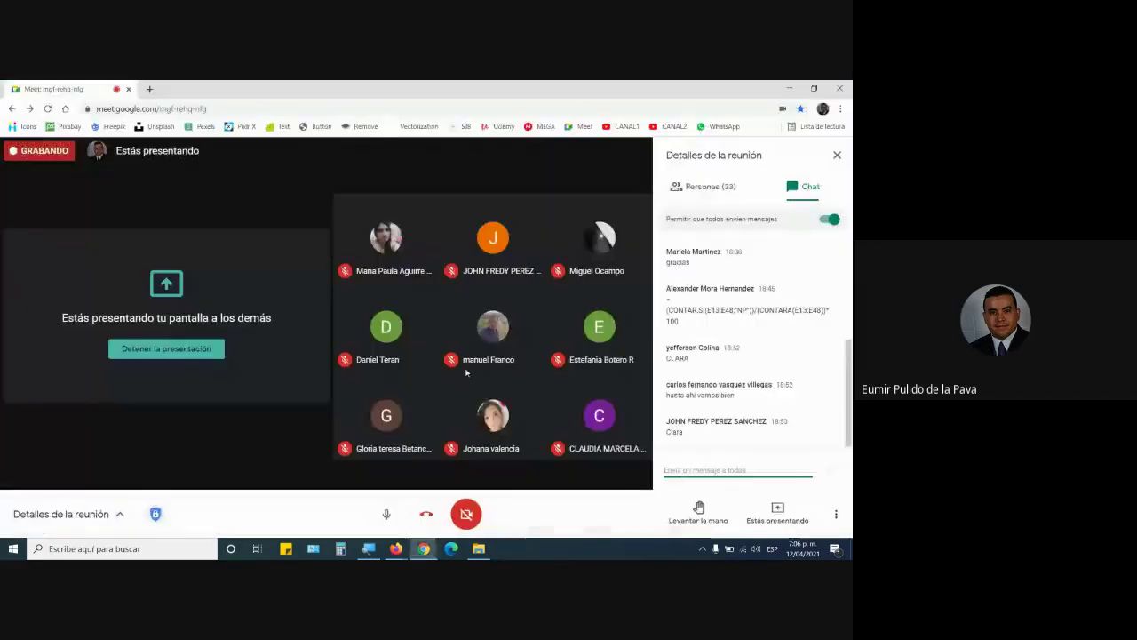
Scroll the PDF guide to page 5, where the Filtros básicos.xlsx exercises begin
{"action": "mouse_move", "coordinate": [395, 548]}
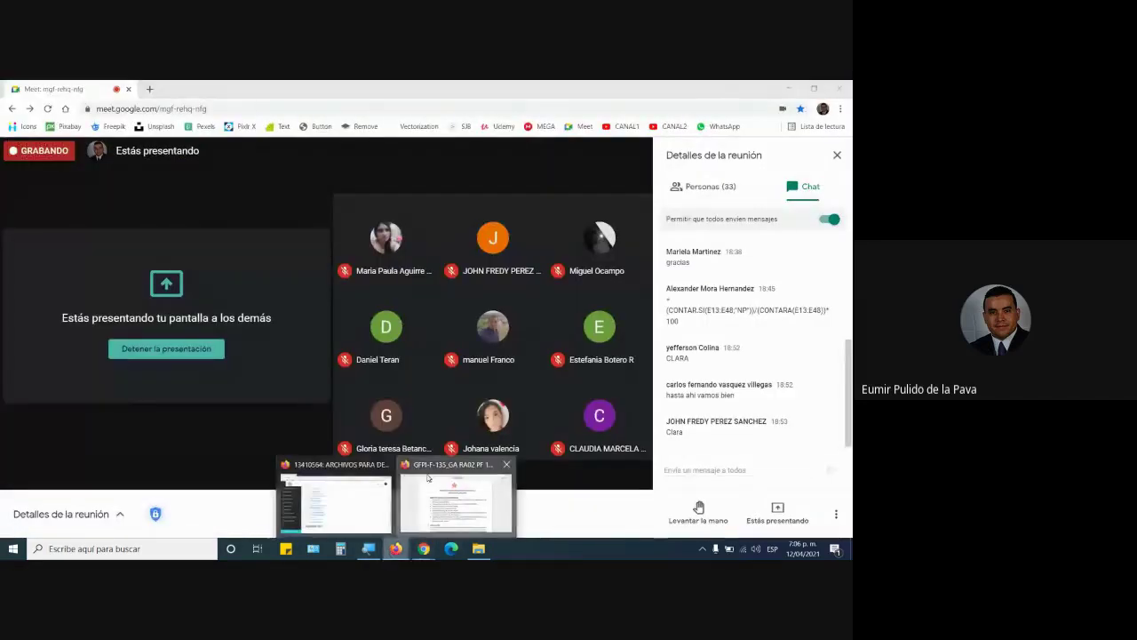
{"action": "left_click", "coordinate": [489, 493]}
{"action": "scroll", "coordinate": [847, 242], "scroll_direction": "down", "scroll_amount": 5}
{"action": "mouse_move", "coordinate": [847, 166]}
{"action": "left_mouse_down"}
{"action": "mouse_move", "coordinate": [848, 330]}
{"action": "mouse_move", "coordinate": [848, 279]}
{"action": "left_mouse_up"}
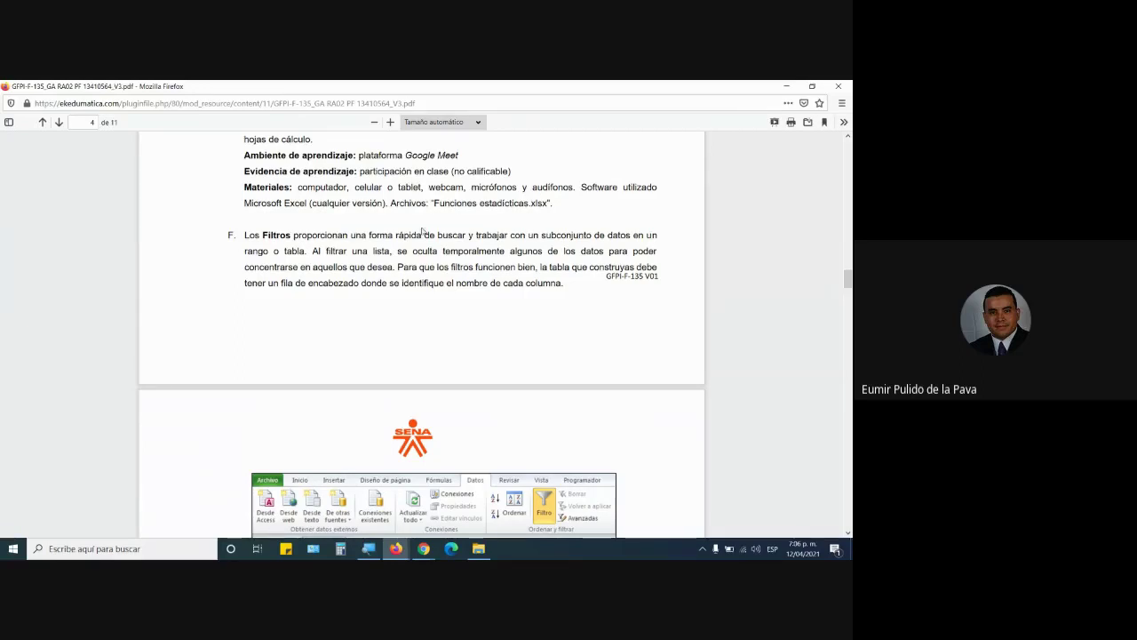
{"action": "scroll", "coordinate": [364, 266], "scroll_direction": "down", "scroll_amount": 1}
{"action": "scroll", "coordinate": [371, 340], "scroll_direction": "down", "scroll_amount": 5}
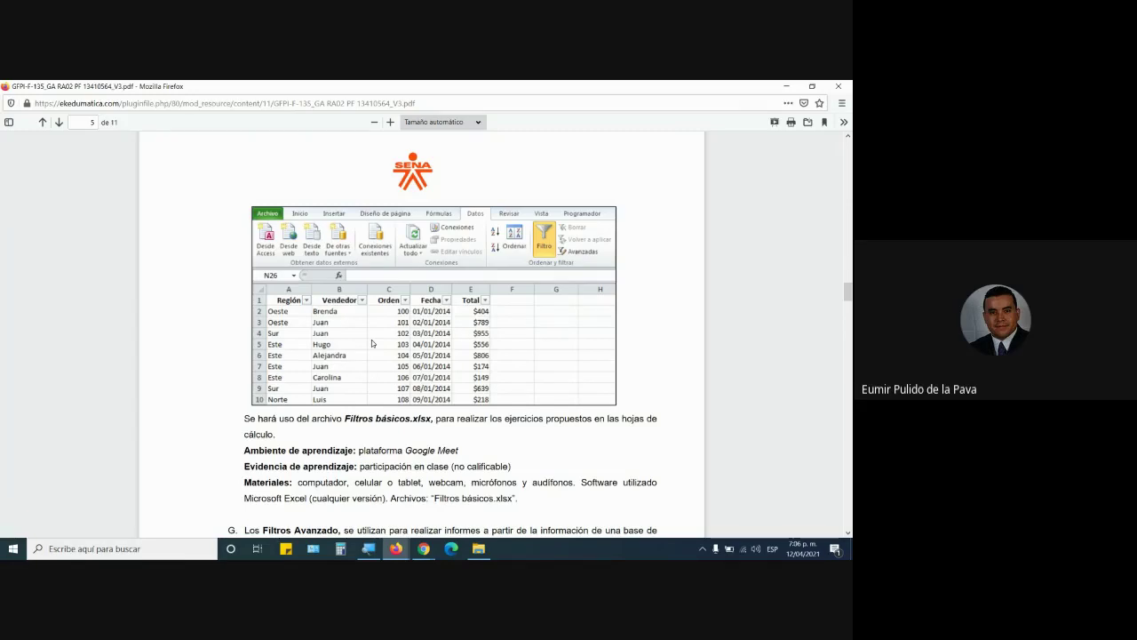
{"action": "left_click", "coordinate": [397, 550]}
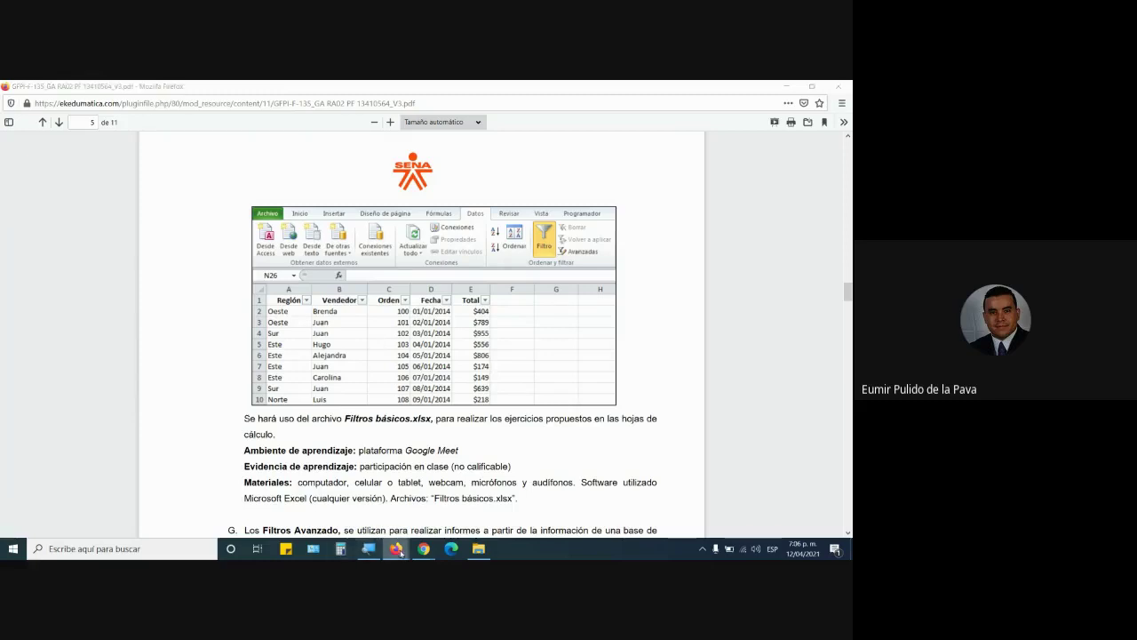
Open Filtros básicos.xlsx from the Moodle course folder in Excel
{"action": "left_click", "coordinate": [347, 525]}
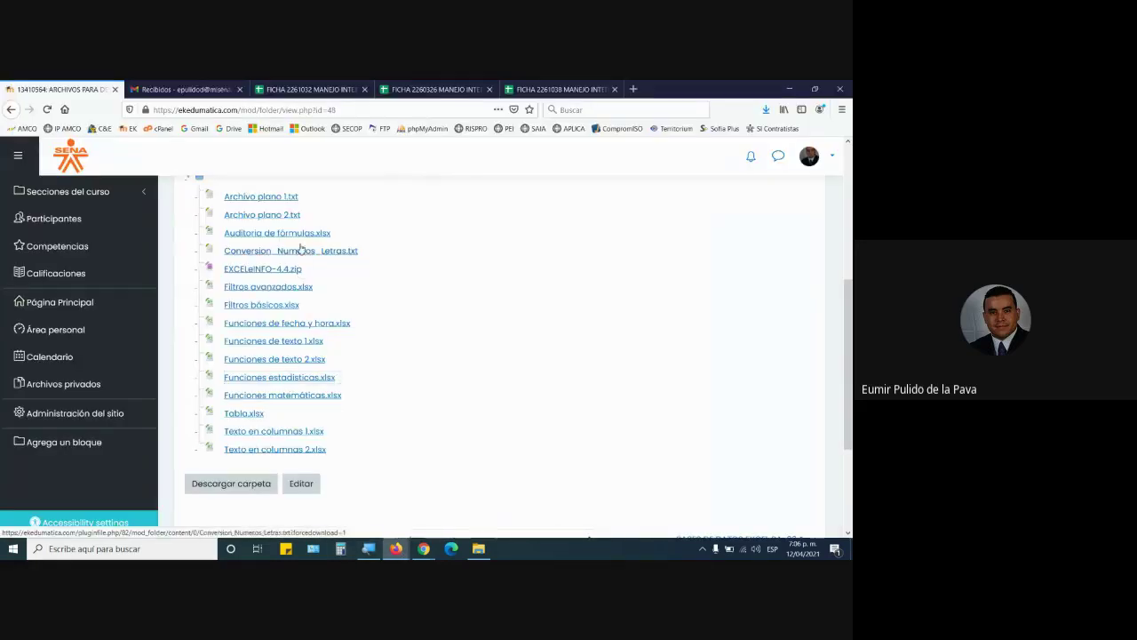
{"action": "left_click", "coordinate": [274, 305]}
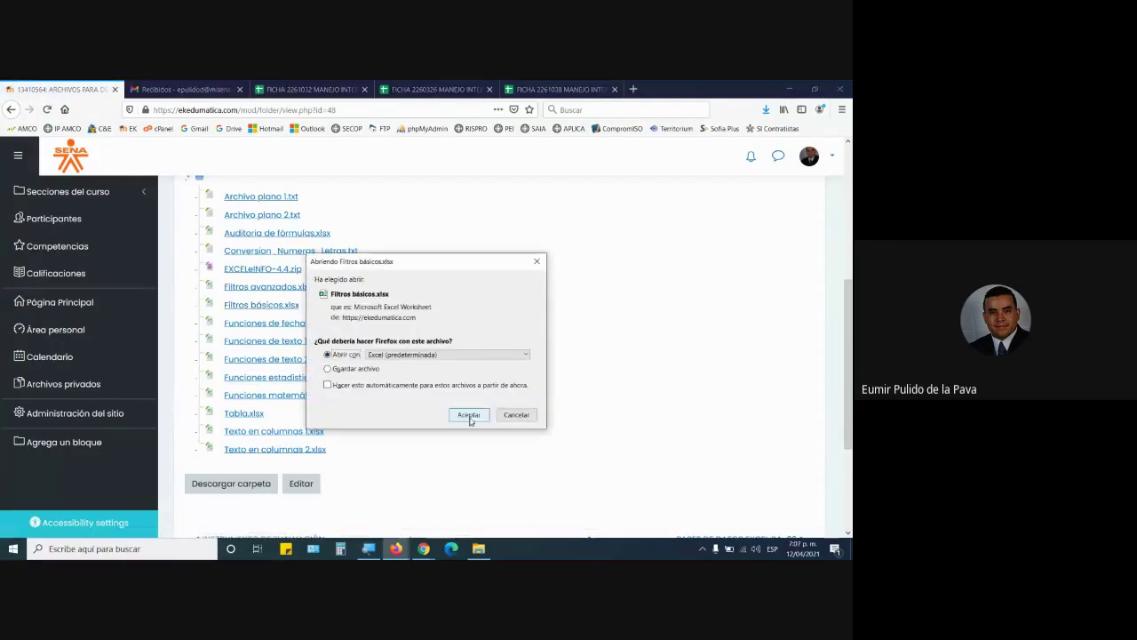
{"action": "left_click", "coordinate": [469, 416]}
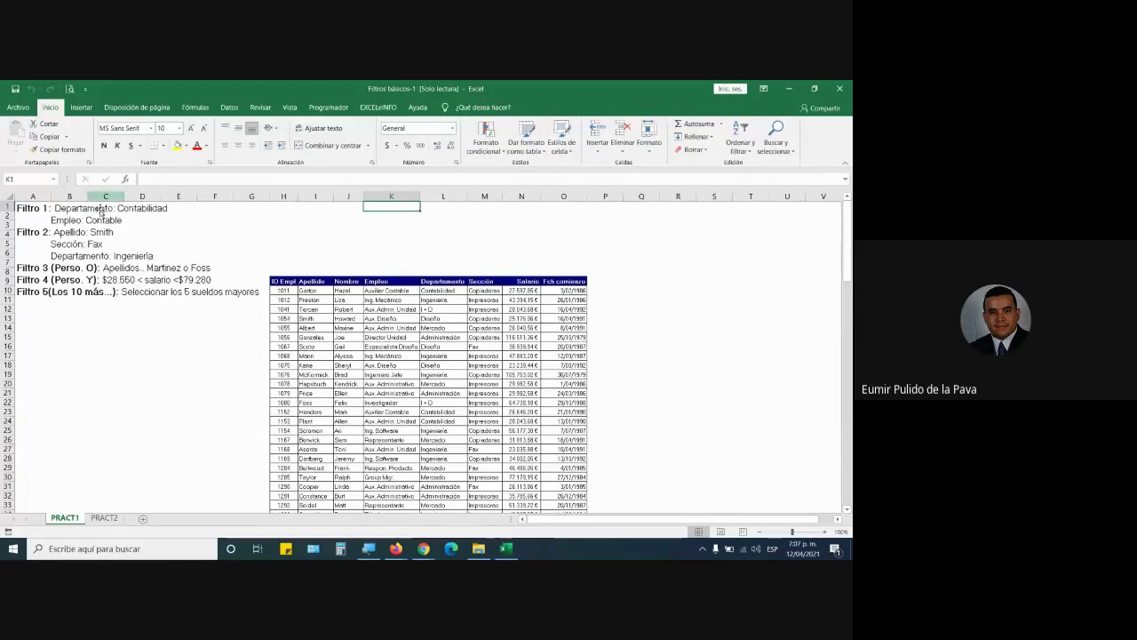
Open the PRACT2 sheet and select the table header row A1:E1
{"action": "left_click", "coordinate": [104, 517]}
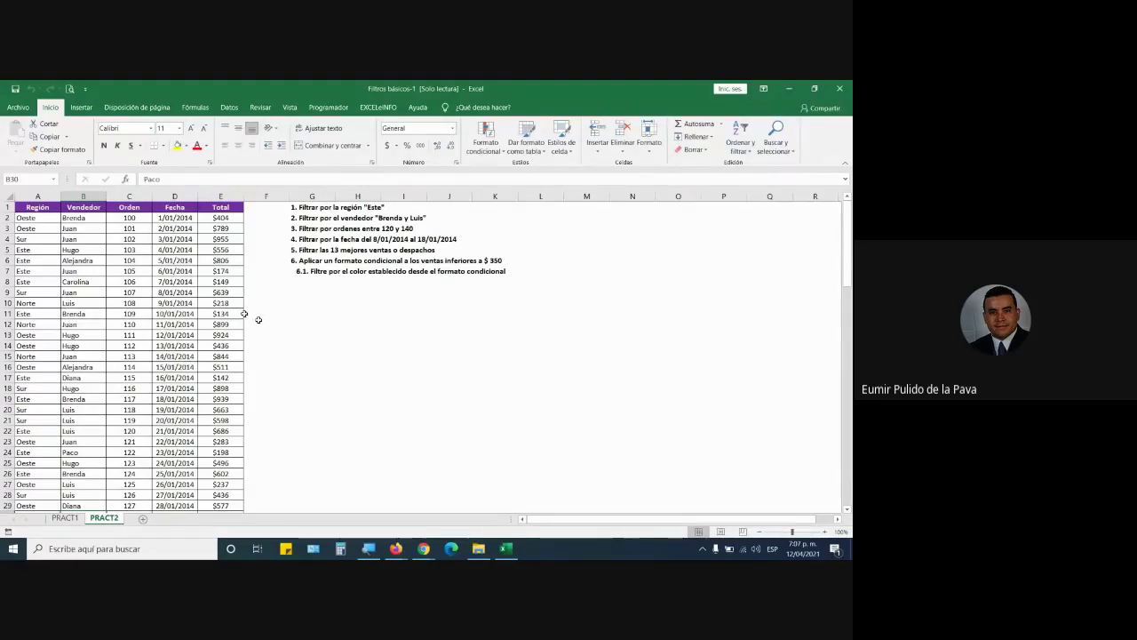
{"action": "left_click_drag", "start_coordinate": [35, 207], "coordinate": [222, 207]}
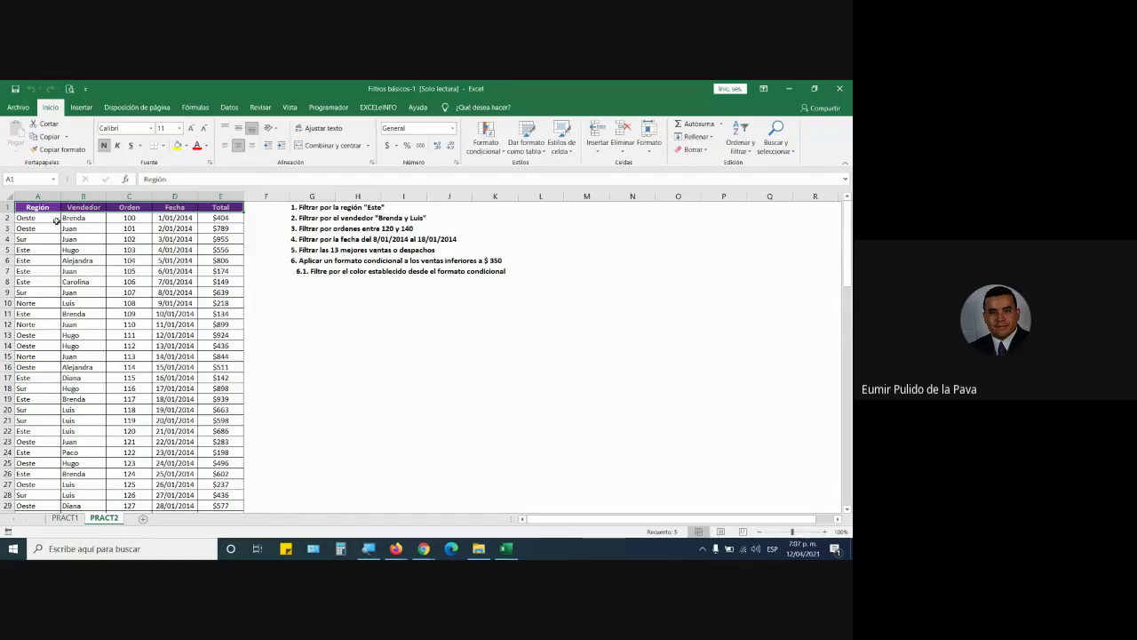
Zoom the sheet to about 150% and select the header row from Región to Total
{"action": "left_click", "coordinate": [825, 531]}
{"action": "double_click", "coordinate": [826, 531]}
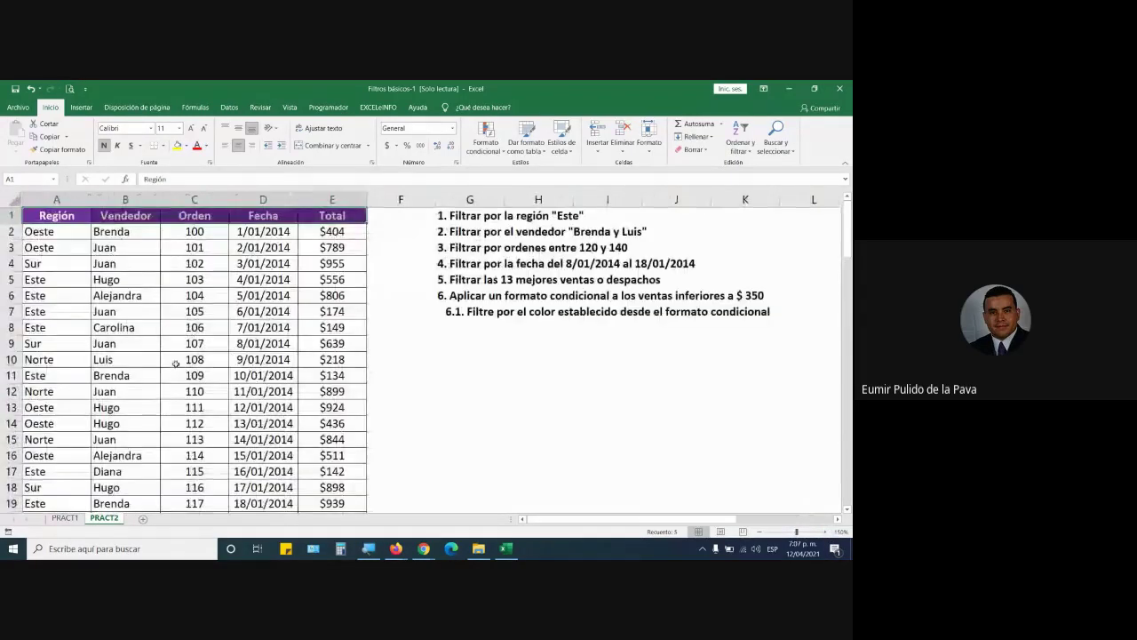
{"action": "left_click_drag", "start_coordinate": [56, 215], "coordinate": [346, 216]}
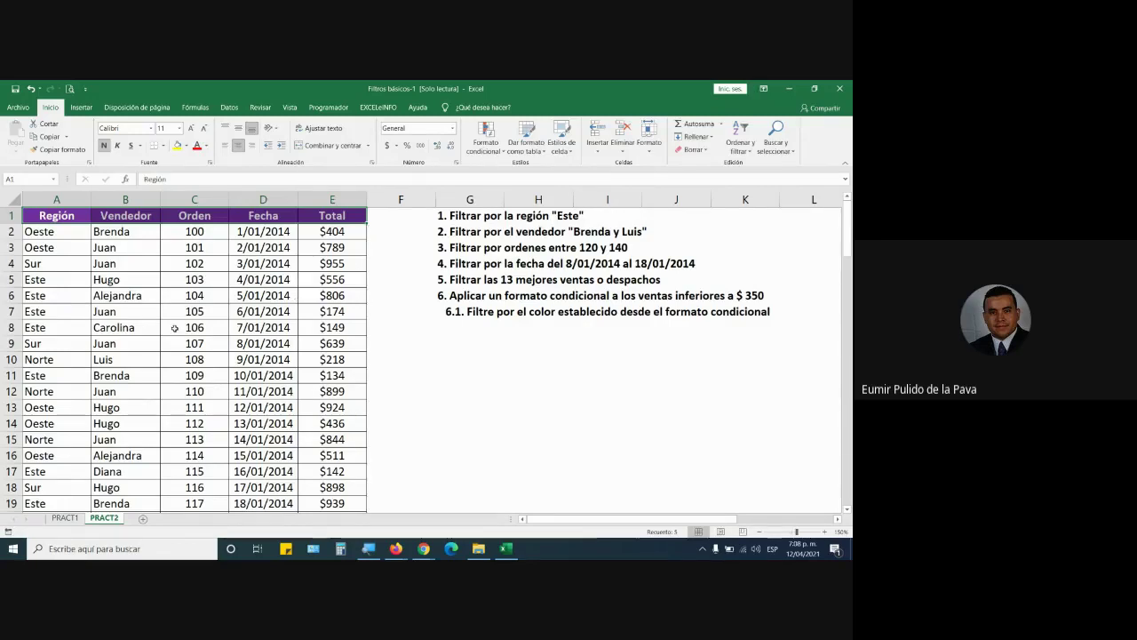
{"action": "left_click_drag", "start_coordinate": [40, 215], "coordinate": [305, 215]}
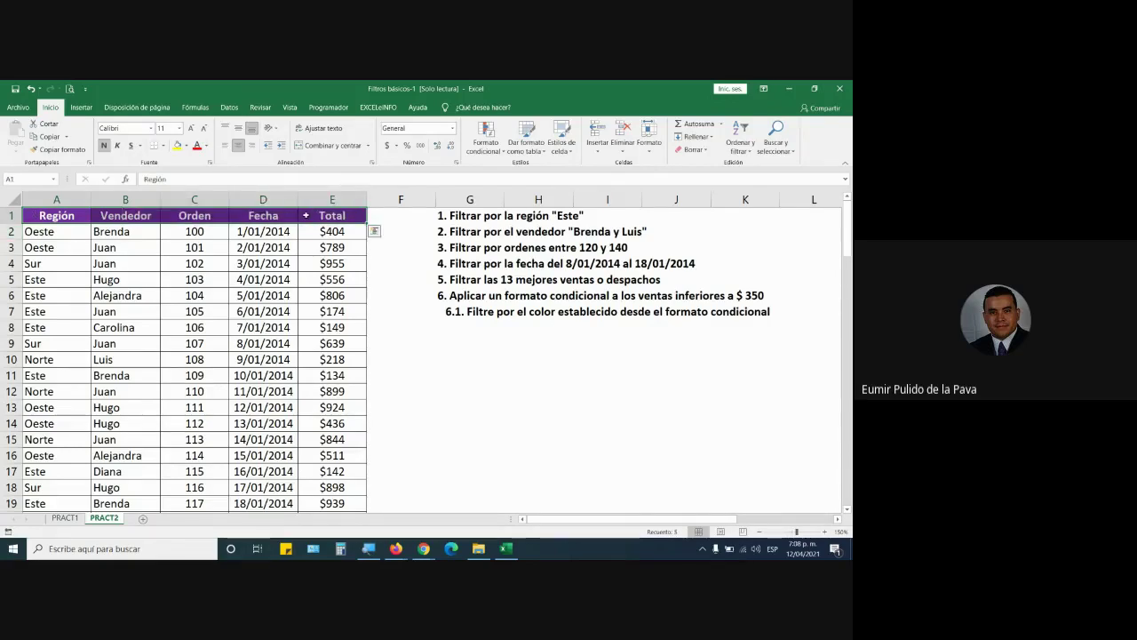
Select the Fecha column, the Vendedor values and the header cells A1:E1, then deselect
{"action": "left_click", "coordinate": [263, 199]}
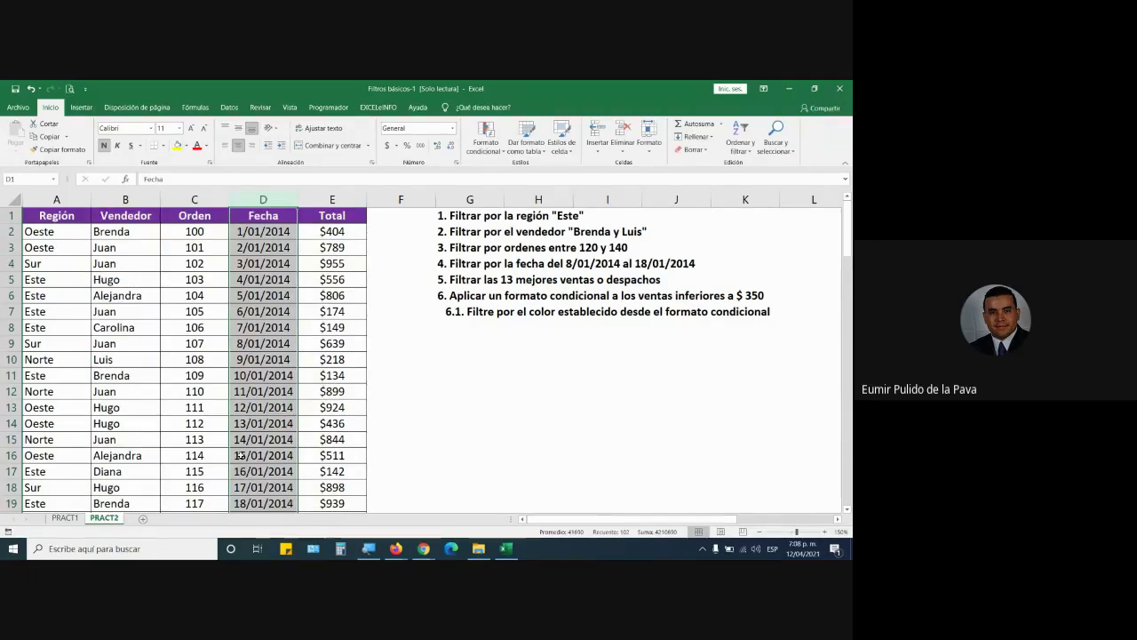
{"action": "left_click_drag", "start_coordinate": [112, 228], "coordinate": [120, 473]}
{"action": "left_click", "coordinate": [71, 216]}
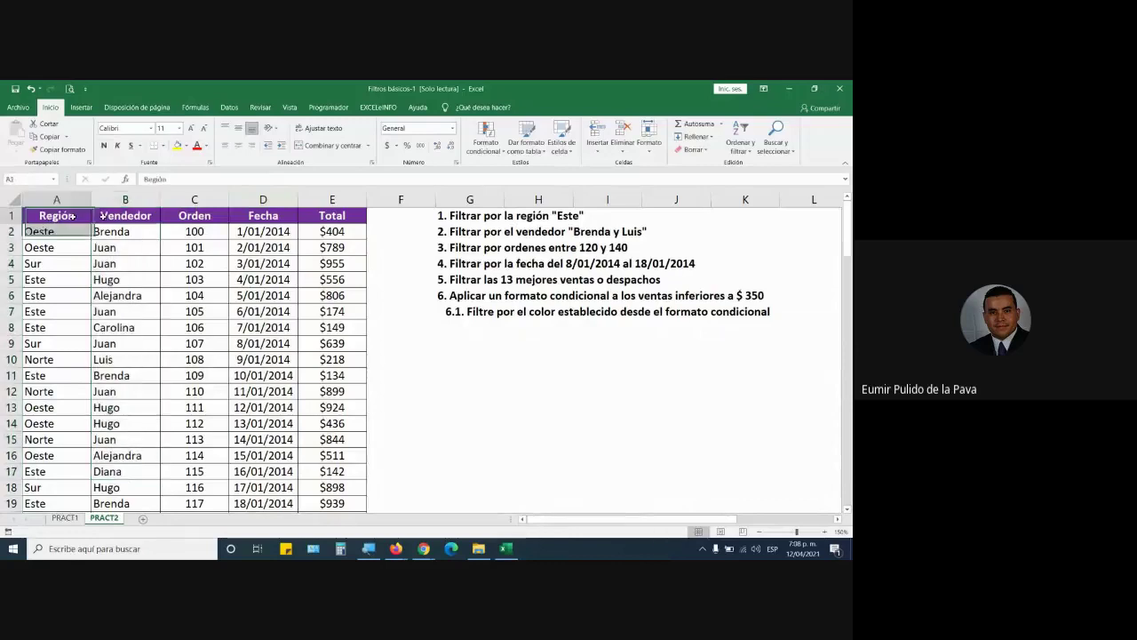
{"action": "left_click_drag", "start_coordinate": [73, 216], "coordinate": [337, 216]}
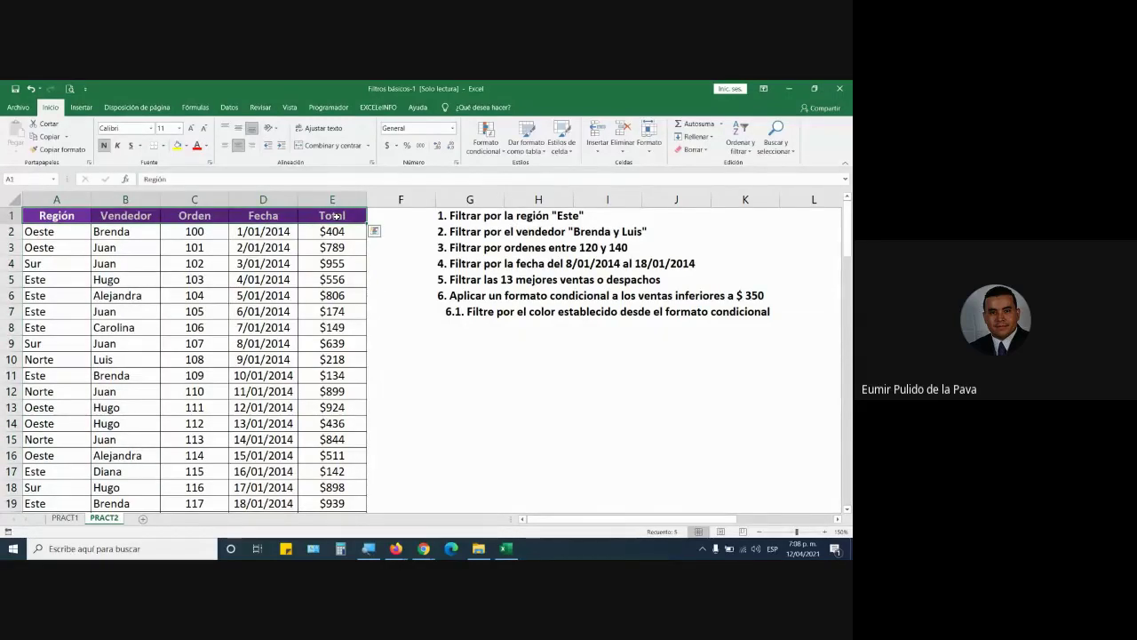
{"action": "left_click", "coordinate": [264, 216]}
{"action": "left_click_drag", "start_coordinate": [60, 218], "coordinate": [333, 216]}
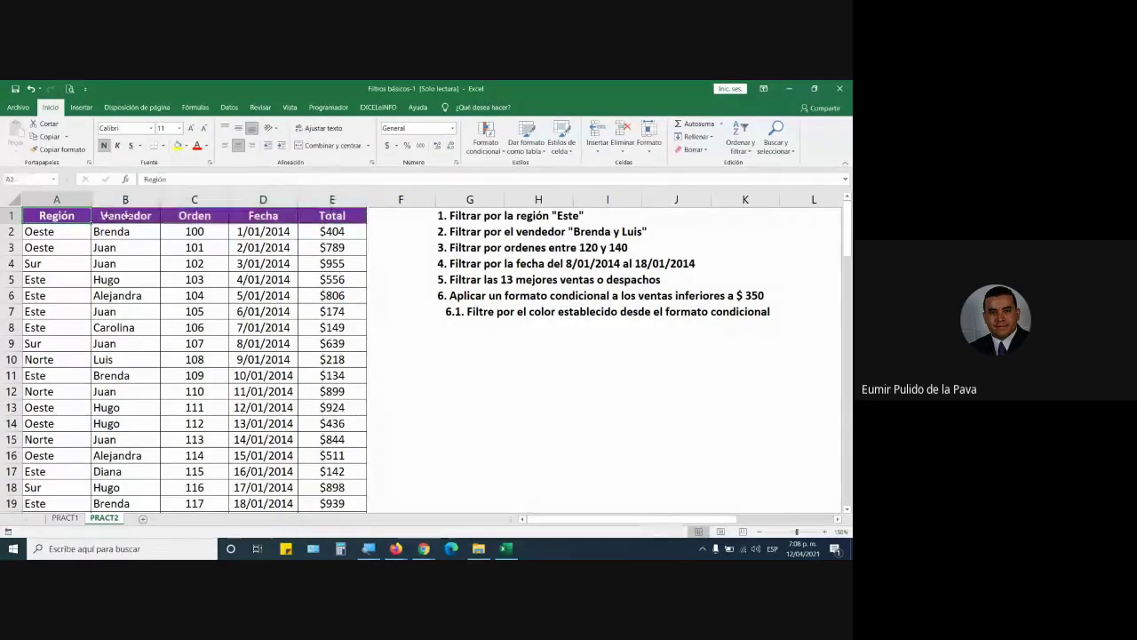
{"action": "left_click_drag", "start_coordinate": [56, 216], "coordinate": [328, 216]}
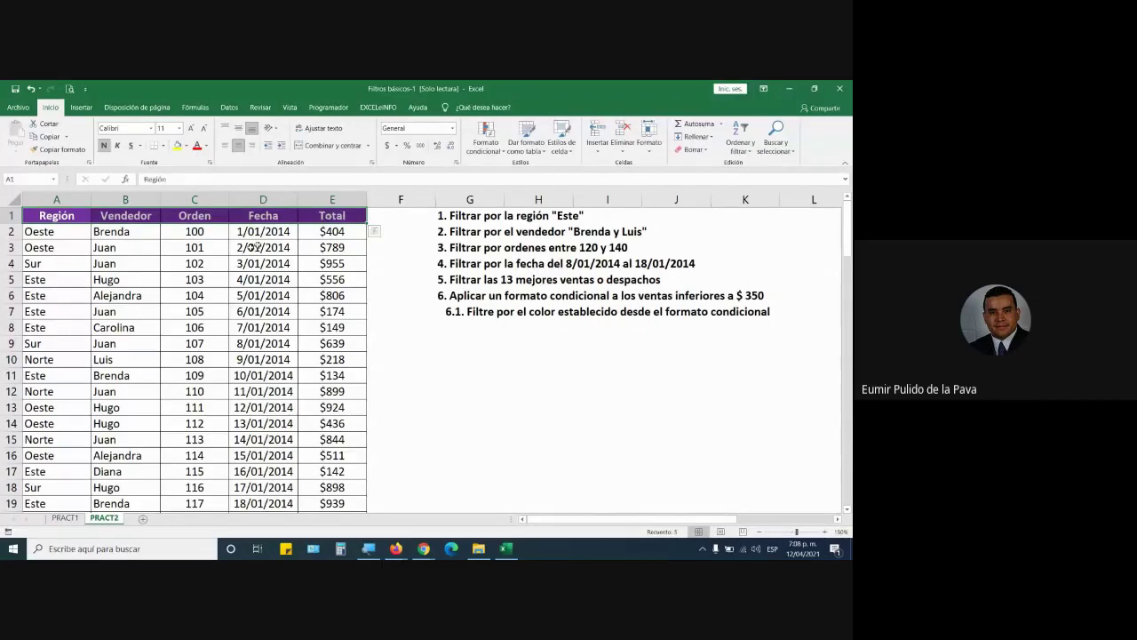
{"action": "left_click", "coordinate": [142, 247]}
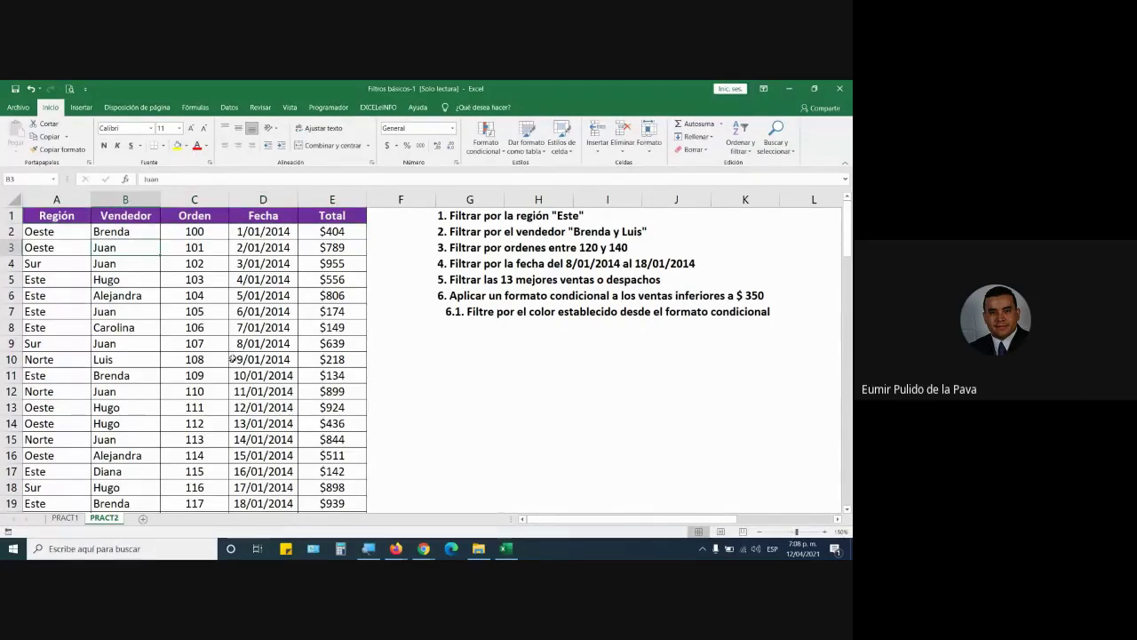
{"action": "left_click", "coordinate": [224, 358]}
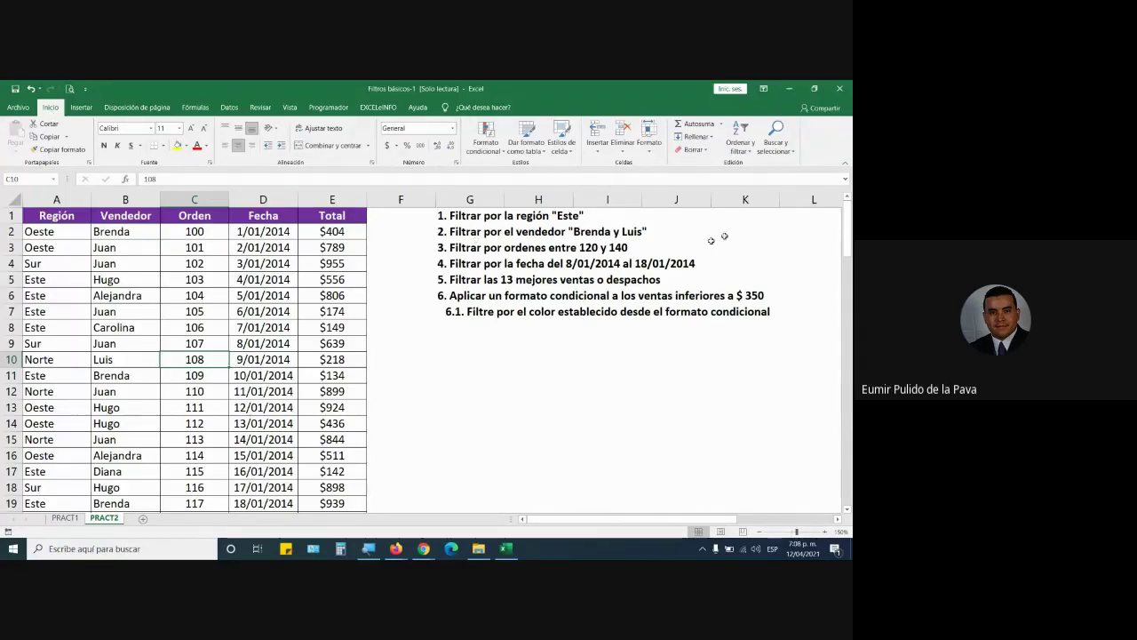
Add AutoFilter dropdowns to the headers with Inicio > Ordenar y filtrar > Filtro
{"action": "left_click", "coordinate": [749, 153]}
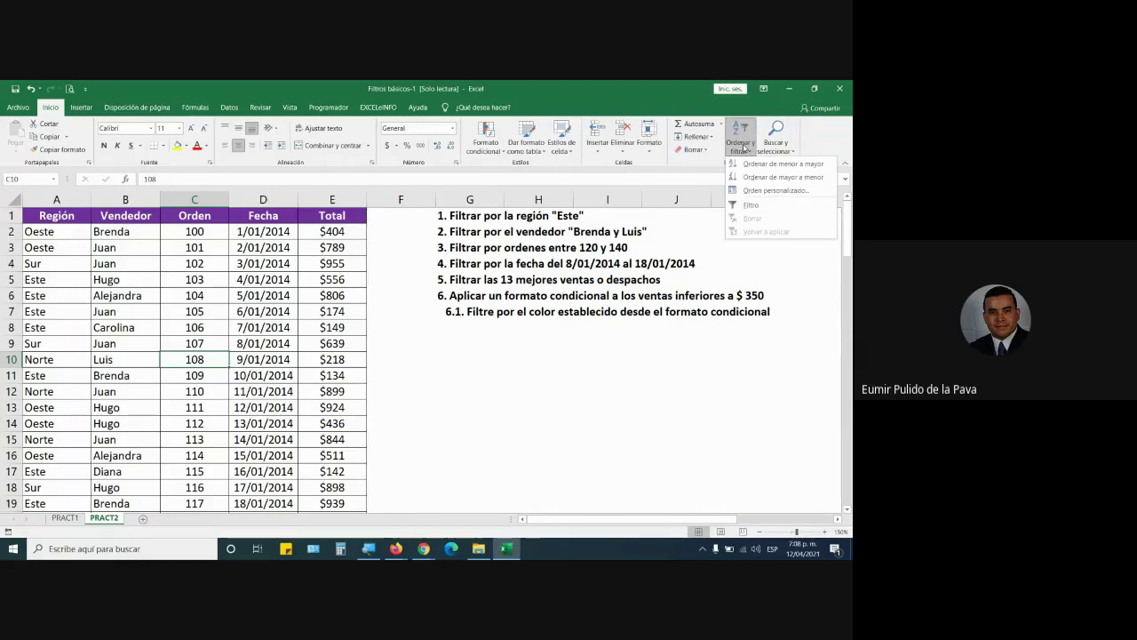
{"action": "left_click", "coordinate": [743, 149]}
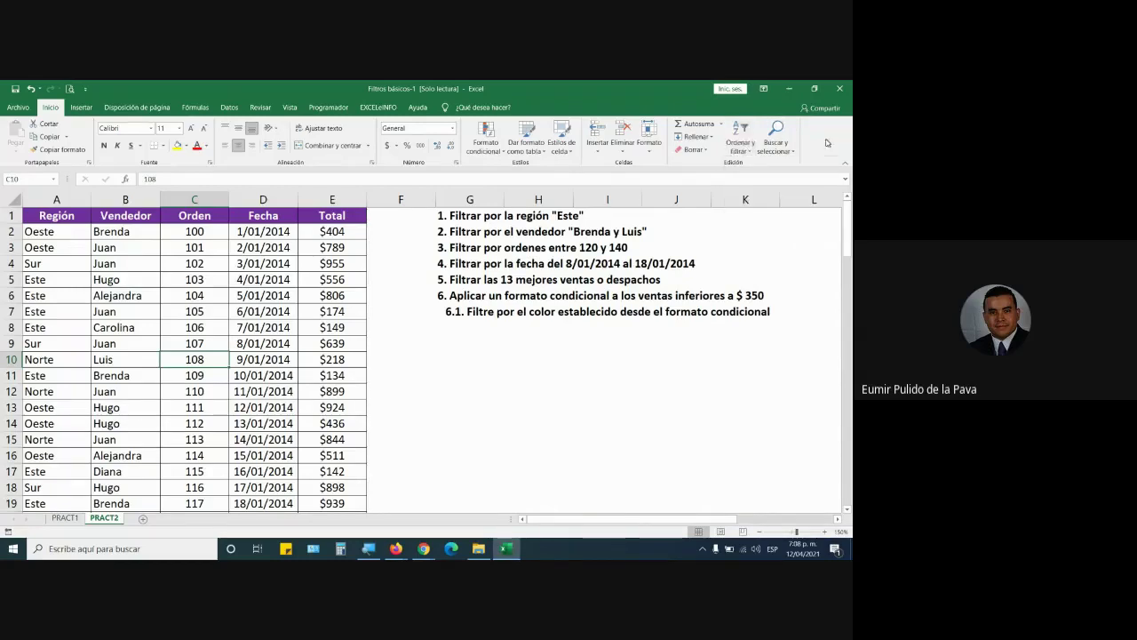
{"action": "left_click", "coordinate": [739, 140]}
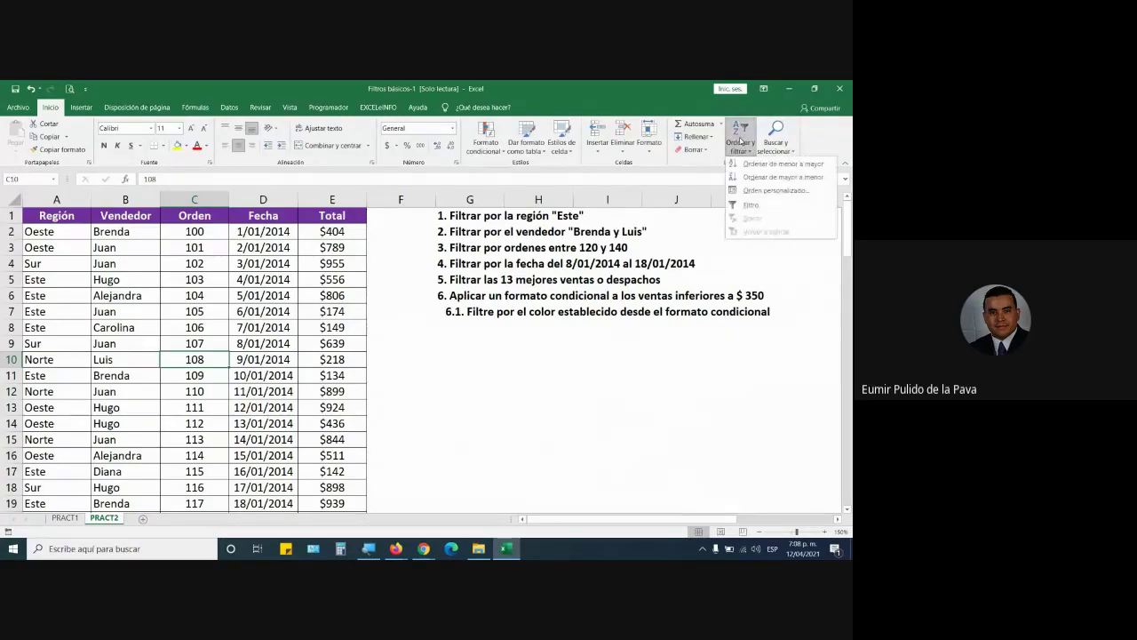
{"action": "left_click", "coordinate": [751, 205]}
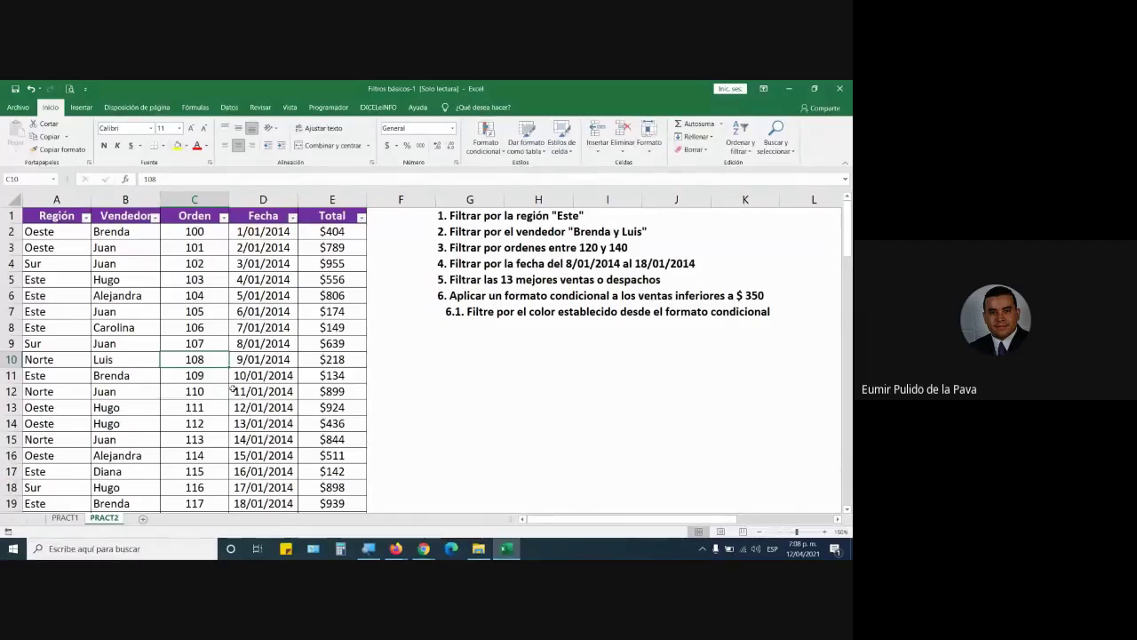
Toggle Datos > Filtro on and off, leaving the header dropdowns switched on
{"action": "left_click_drag", "start_coordinate": [60, 215], "coordinate": [321, 215]}
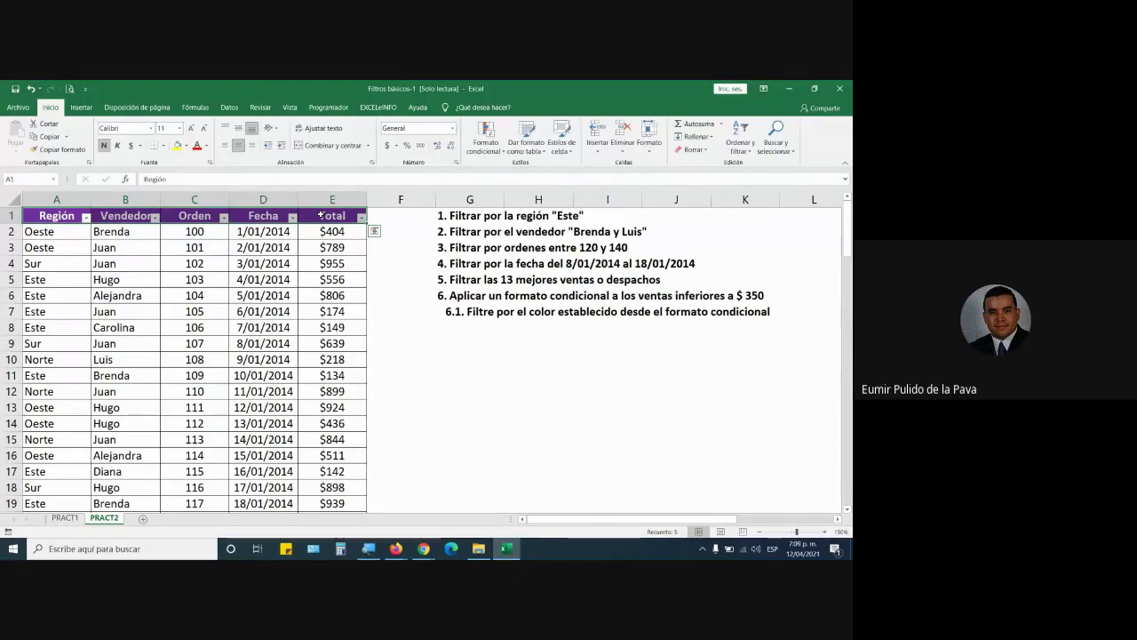
{"action": "left_click", "coordinate": [200, 218]}
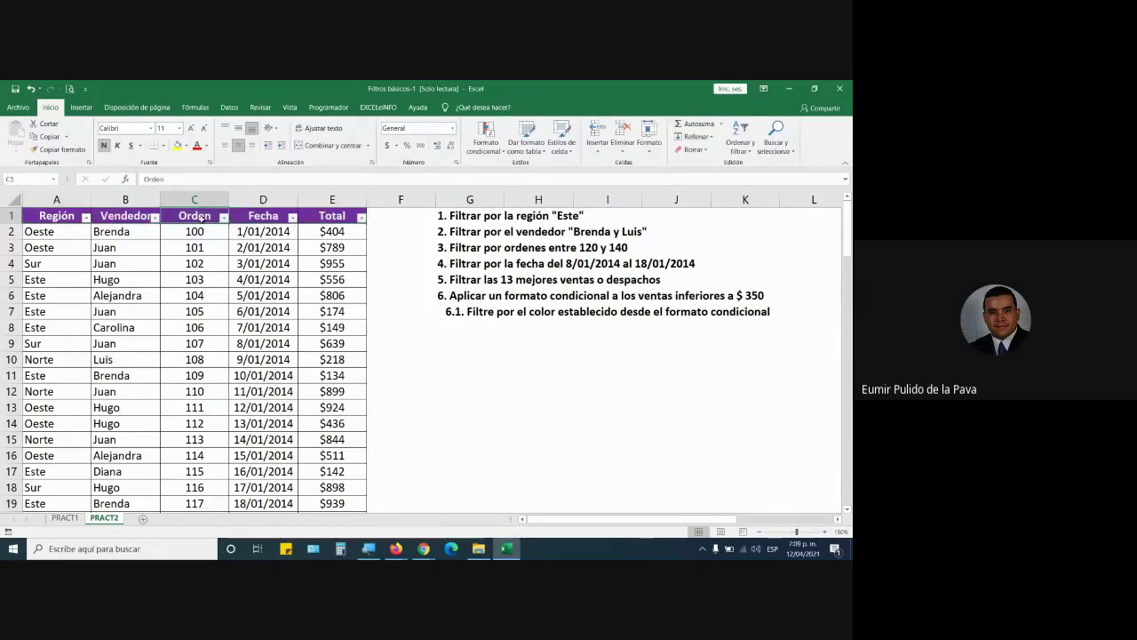
{"action": "left_click", "coordinate": [229, 107]}
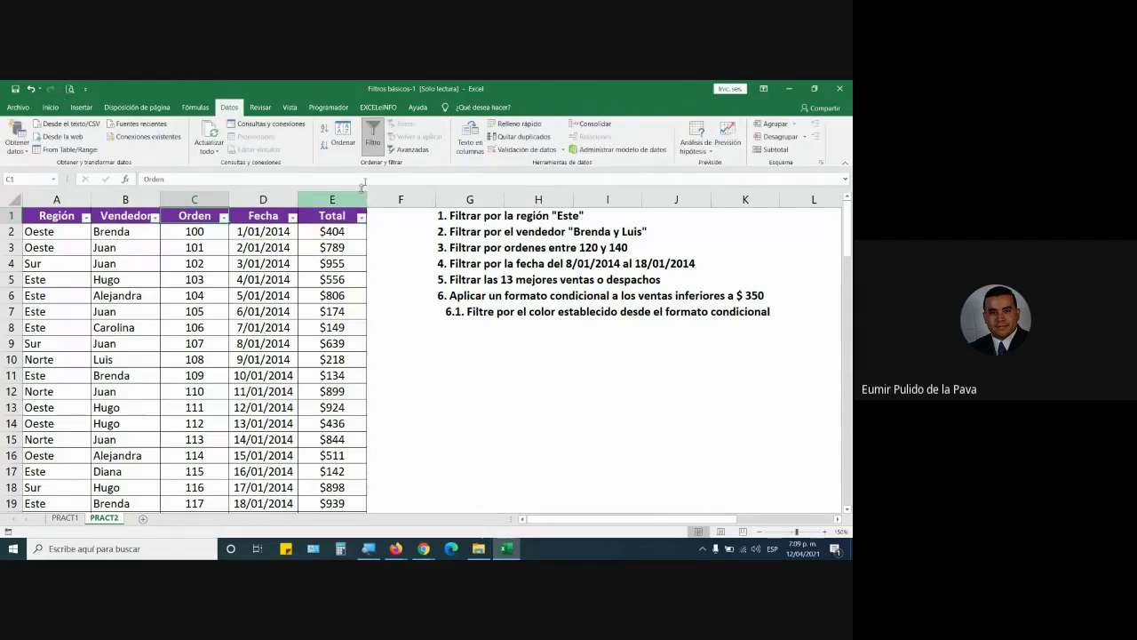
{"action": "left_click", "coordinate": [371, 142]}
{"action": "left_click", "coordinate": [371, 142]}
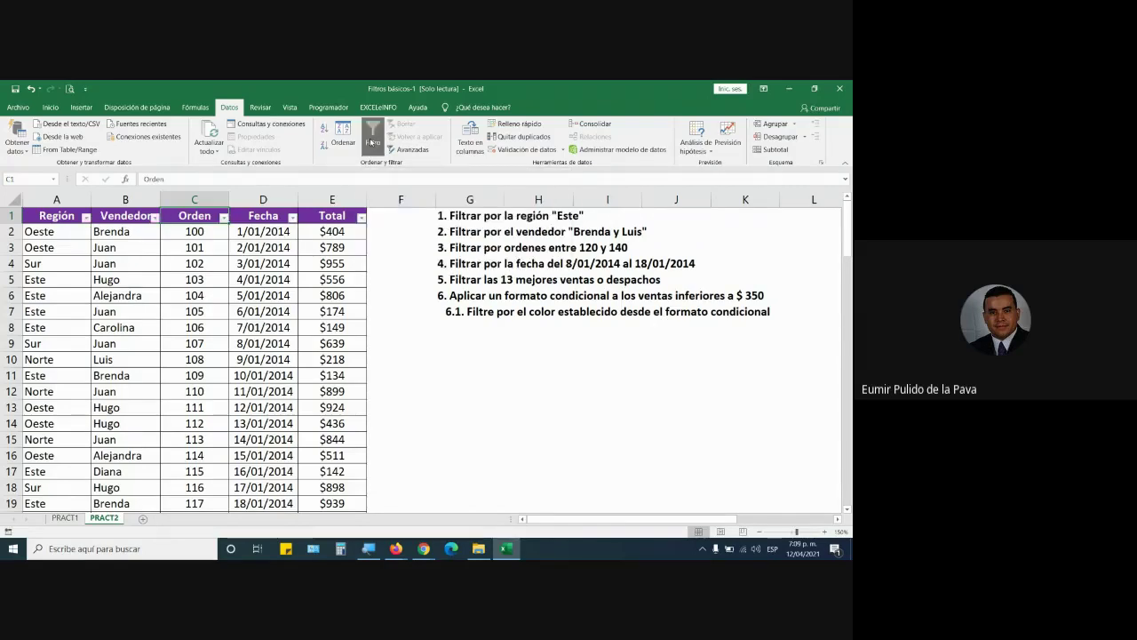
{"action": "left_click", "coordinate": [372, 142]}
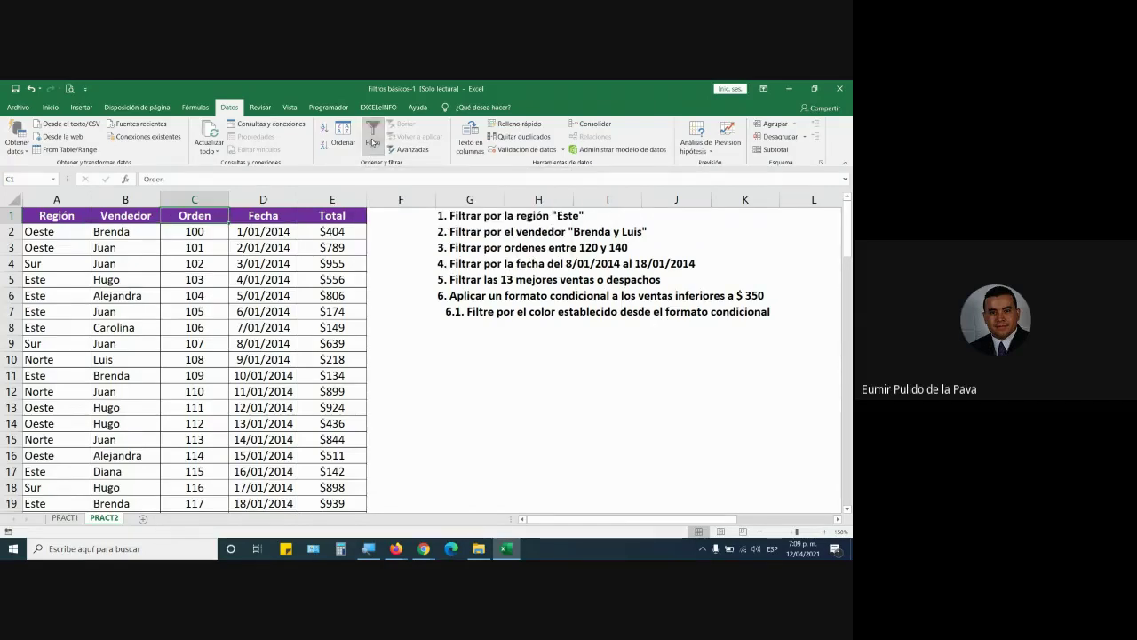
{"action": "left_click", "coordinate": [371, 142]}
{"action": "left_click", "coordinate": [371, 142]}
{"action": "left_click", "coordinate": [371, 142]}
{"action": "left_click", "coordinate": [372, 142]}
{"action": "left_click", "coordinate": [372, 142]}
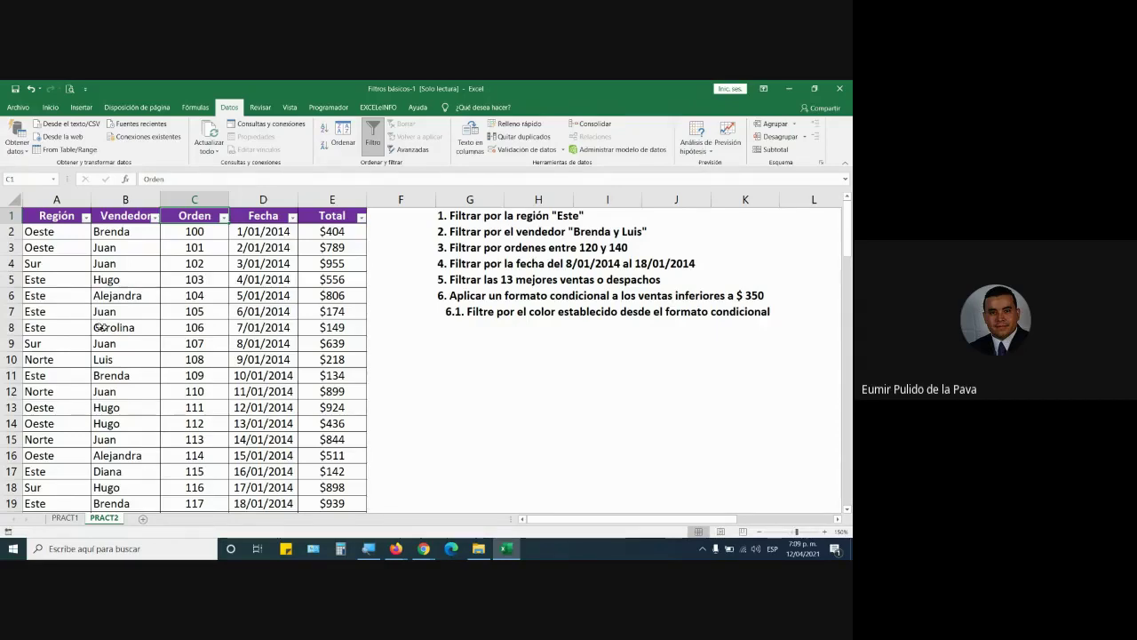
{"action": "left_click_drag", "start_coordinate": [57, 200], "coordinate": [126, 199]}
{"action": "left_click", "coordinate": [126, 199]}
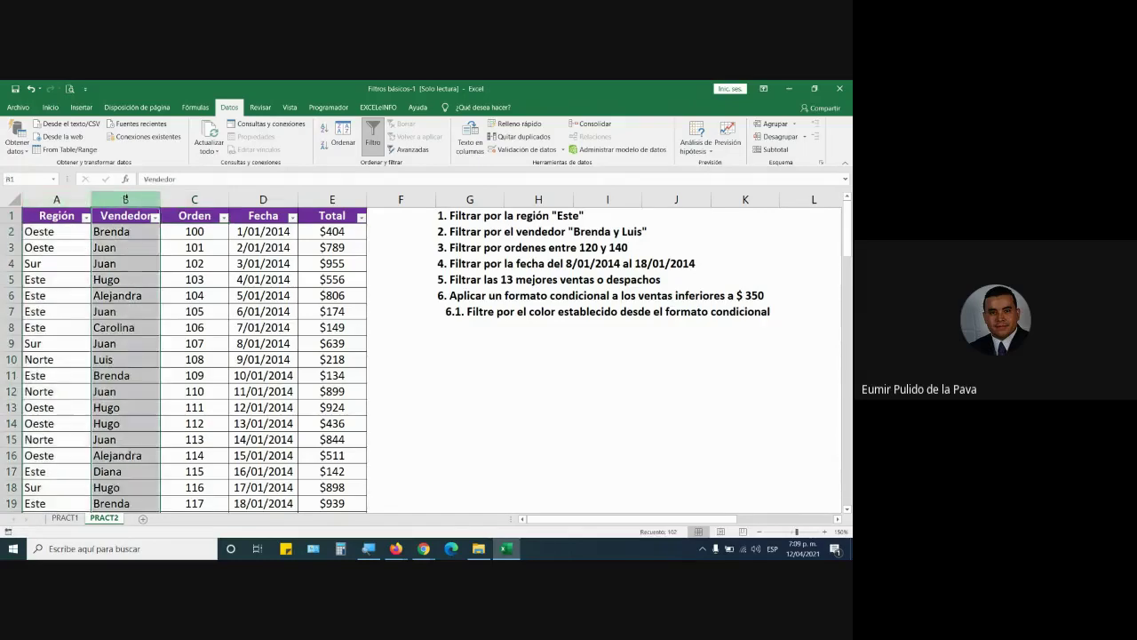
{"action": "left_click", "coordinate": [195, 199]}
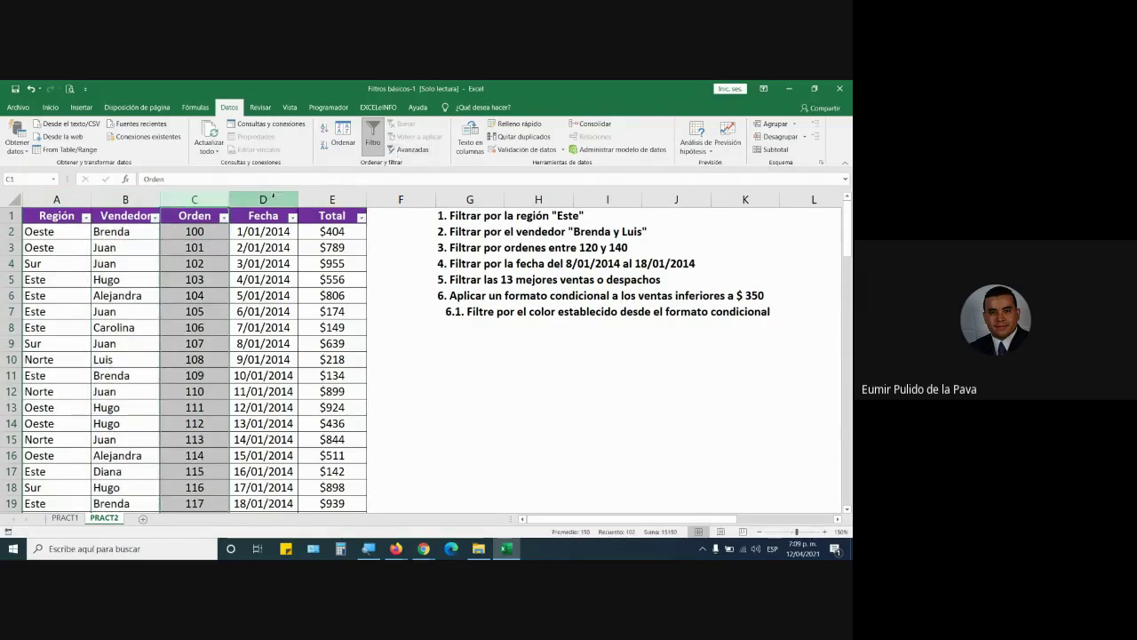
{"action": "left_click", "coordinate": [263, 199]}
{"action": "left_click", "coordinate": [332, 199]}
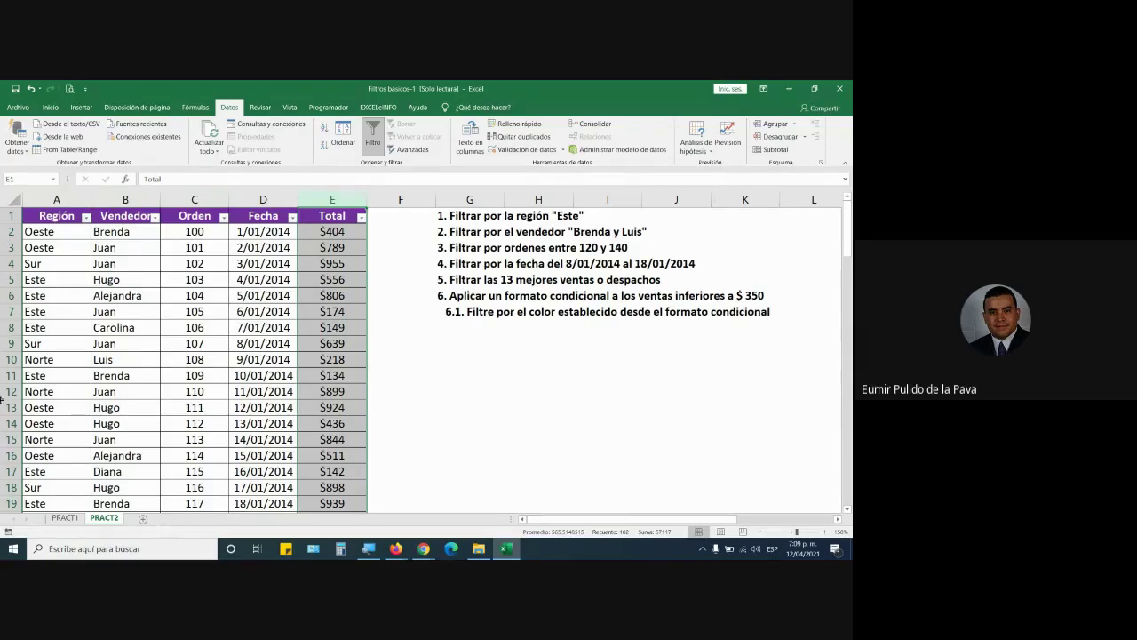
{"action": "left_click", "coordinate": [85, 217]}
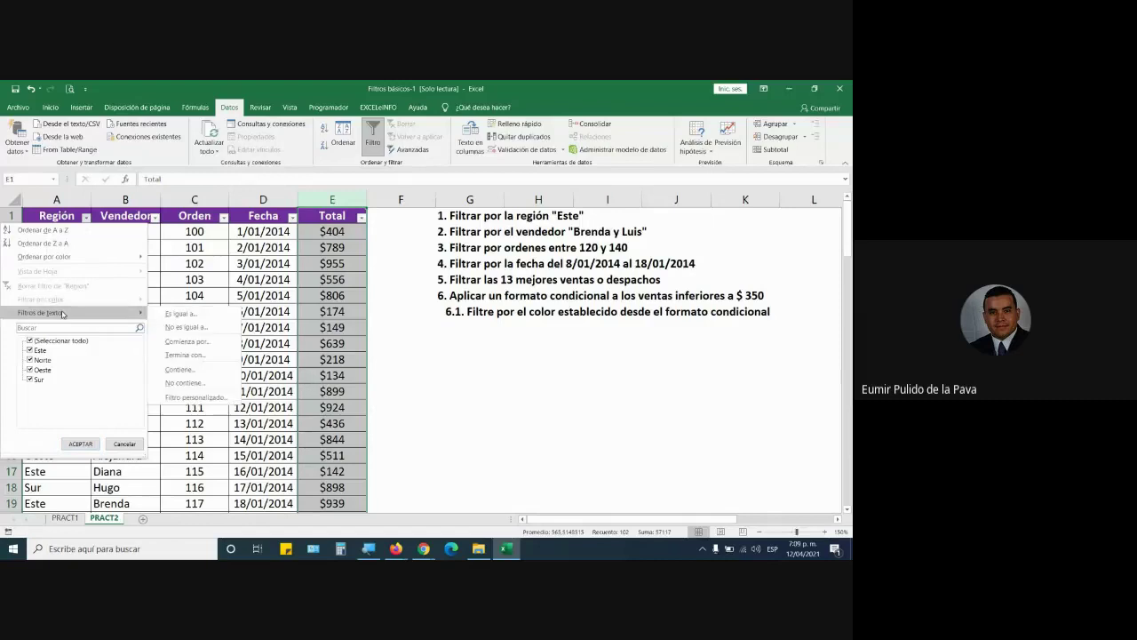
{"action": "mouse_move", "coordinate": [66, 313]}
{"action": "left_click", "coordinate": [223, 218]}
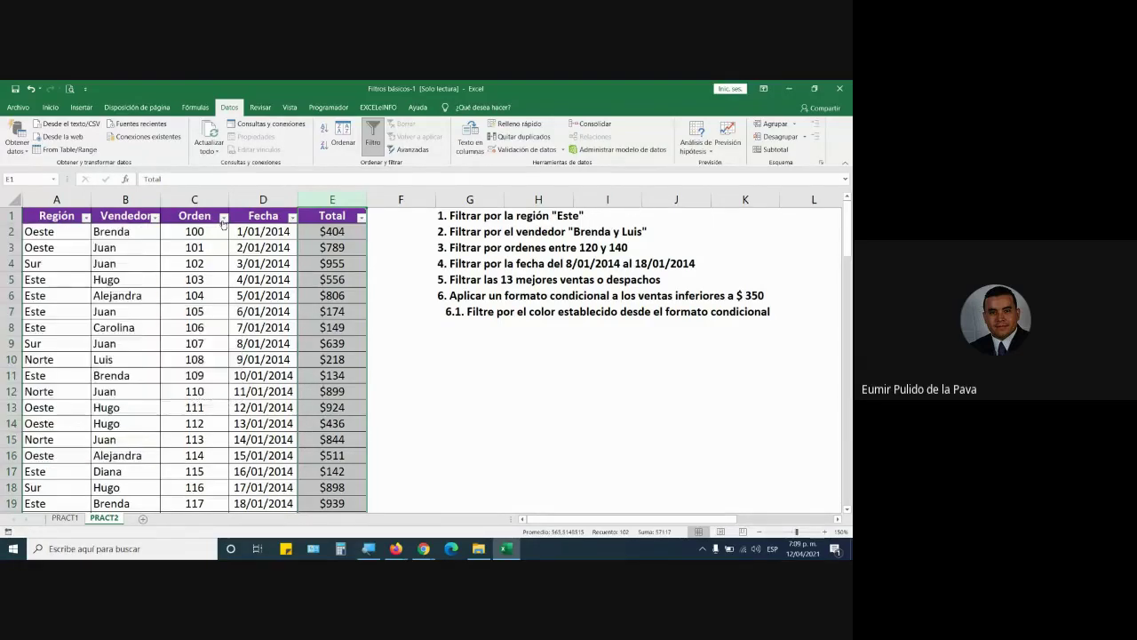
{"action": "left_click", "coordinate": [223, 218]}
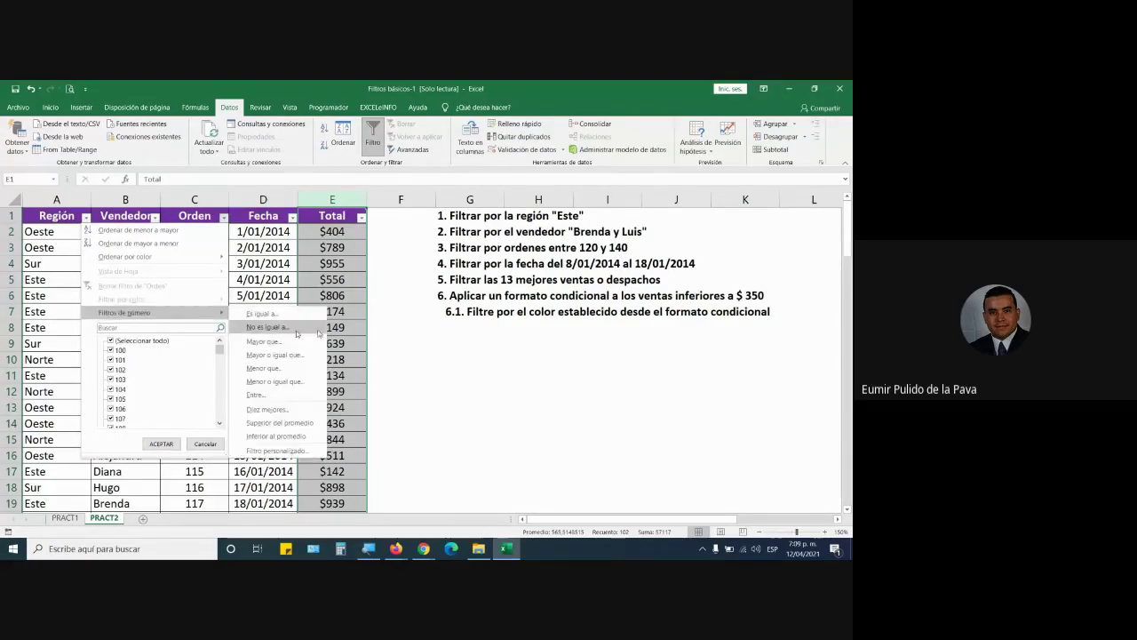
{"action": "left_click", "coordinate": [293, 219]}
{"action": "left_click", "coordinate": [293, 218]}
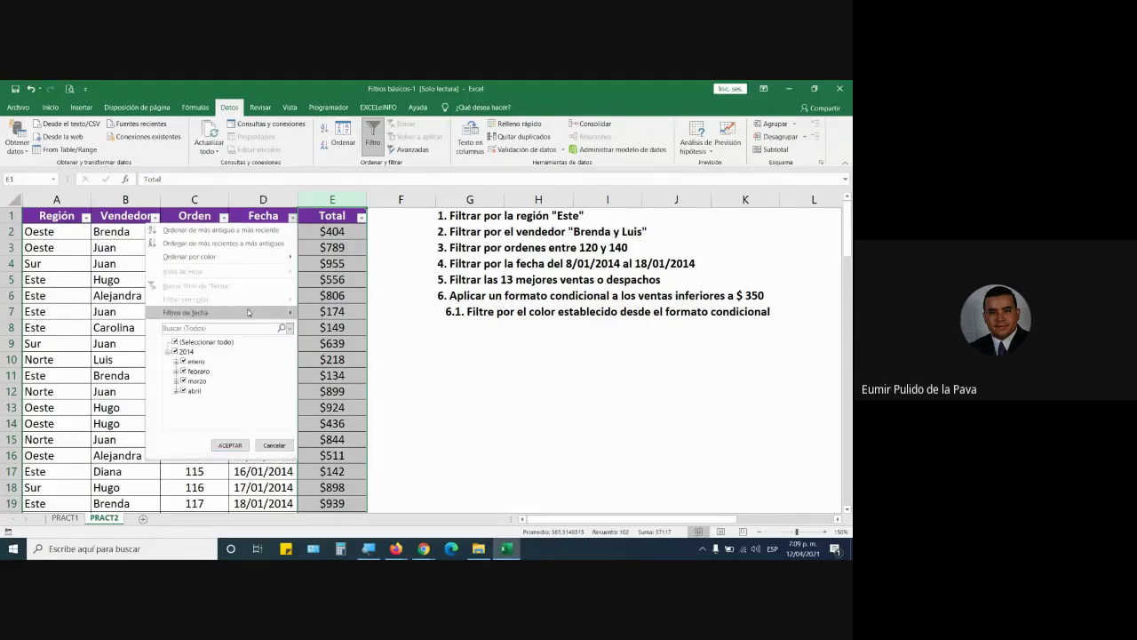
{"action": "mouse_move", "coordinate": [252, 311]}
{"action": "left_click", "coordinate": [334, 218]}
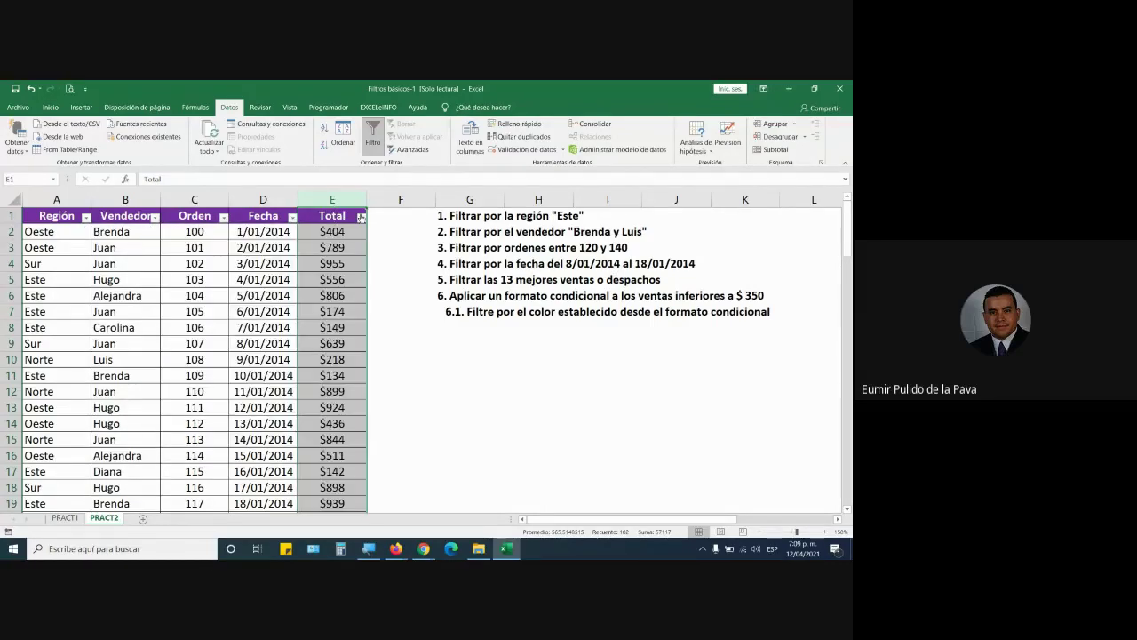
{"action": "left_click", "coordinate": [360, 218]}
{"action": "left_click", "coordinate": [155, 217]}
{"action": "left_click", "coordinate": [155, 218]}
{"action": "left_click", "coordinate": [401, 356]}
{"action": "left_click", "coordinate": [460, 294]}
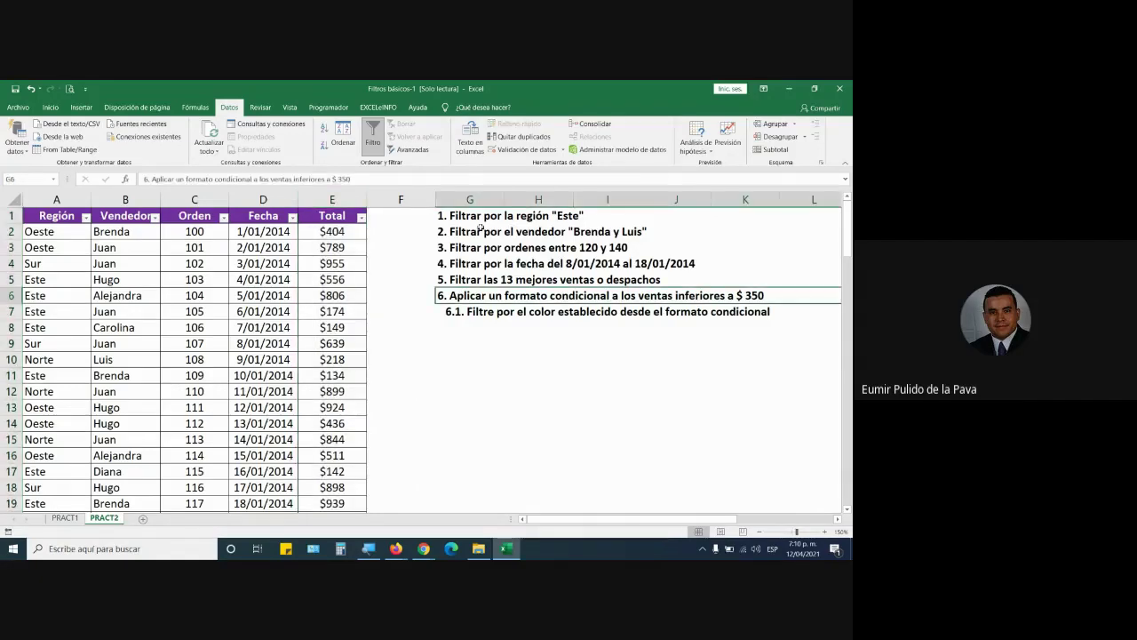
{"action": "left_click", "coordinate": [481, 221]}
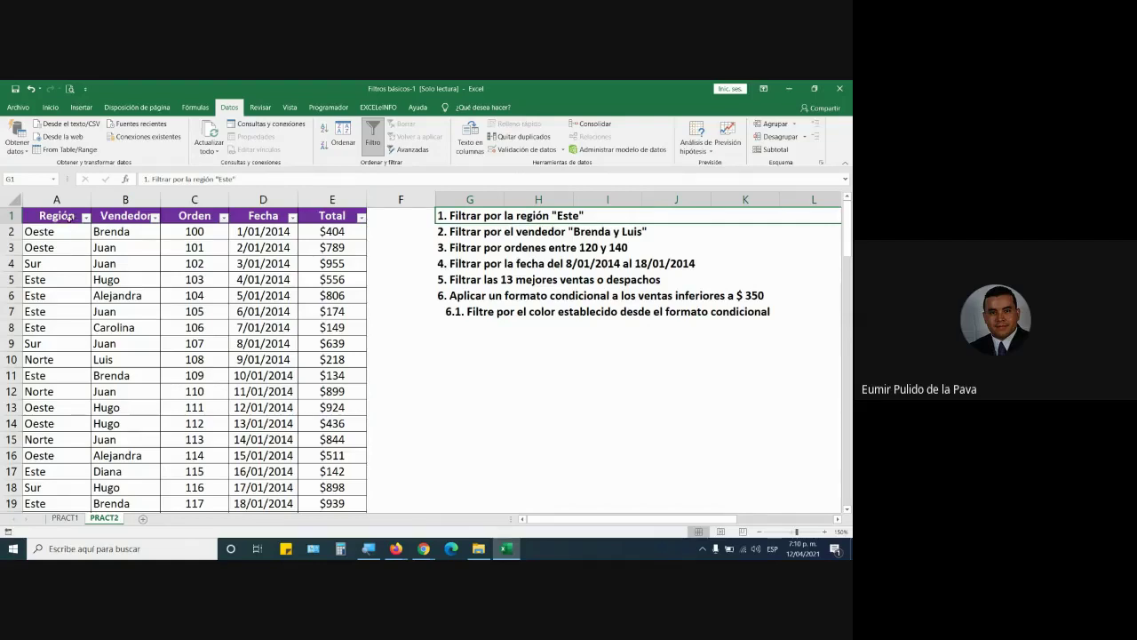
{"action": "left_click", "coordinate": [69, 218]}
Magnify the screen for viewers and bring up the Región filter list
{"action": "left_click", "coordinate": [86, 218]}
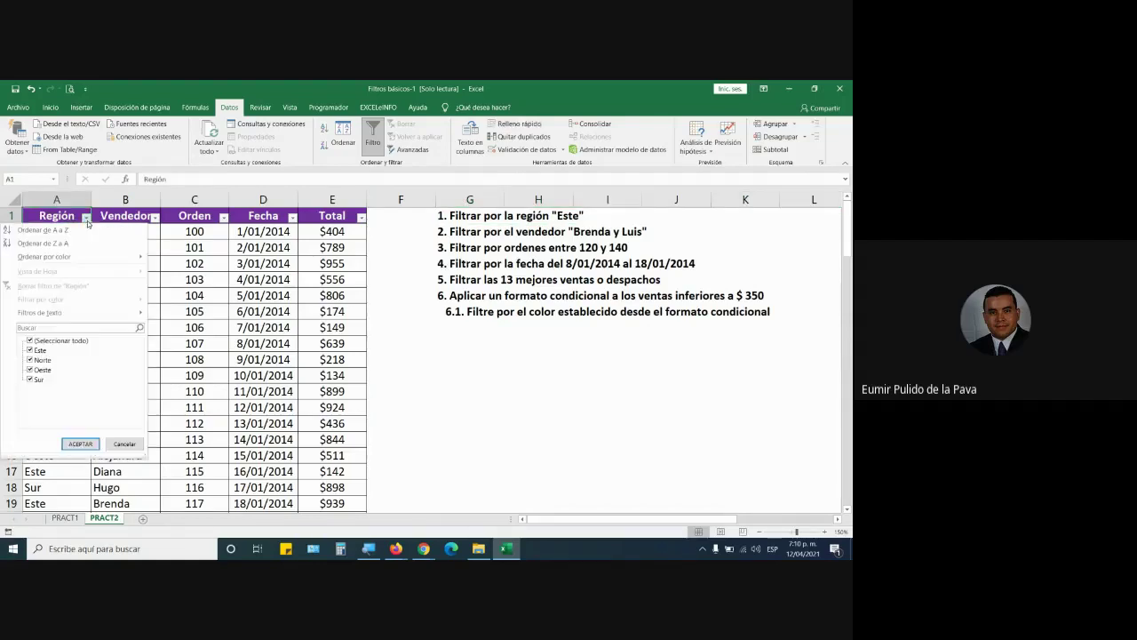
{"action": "key", "text": "super+plus"}
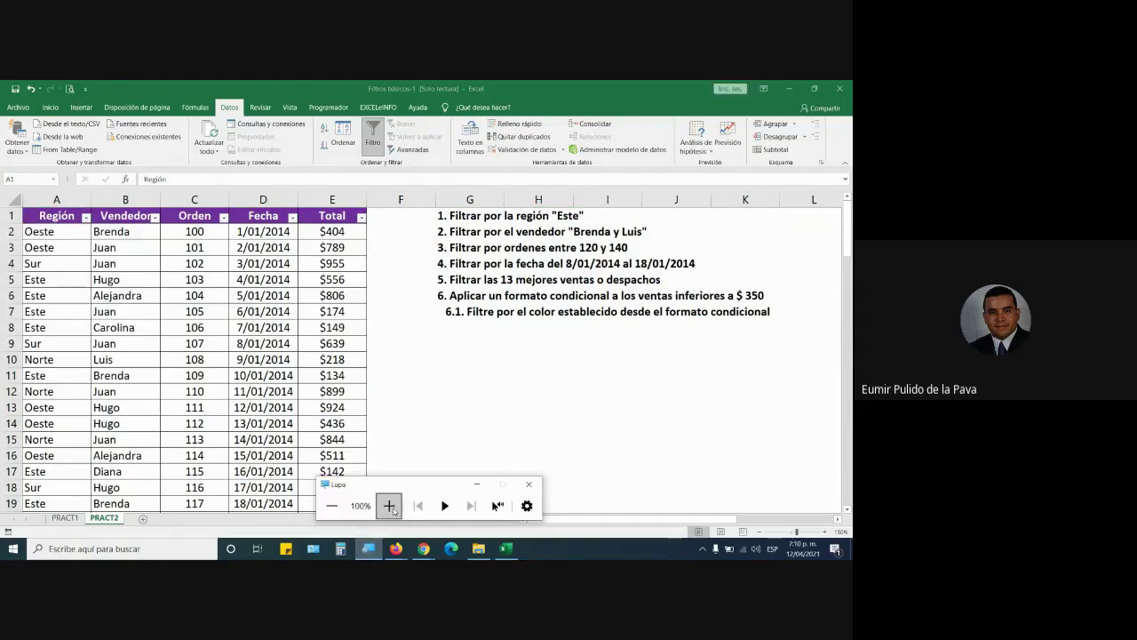
{"action": "left_click", "coordinate": [393, 508]}
{"action": "left_click", "coordinate": [393, 508]}
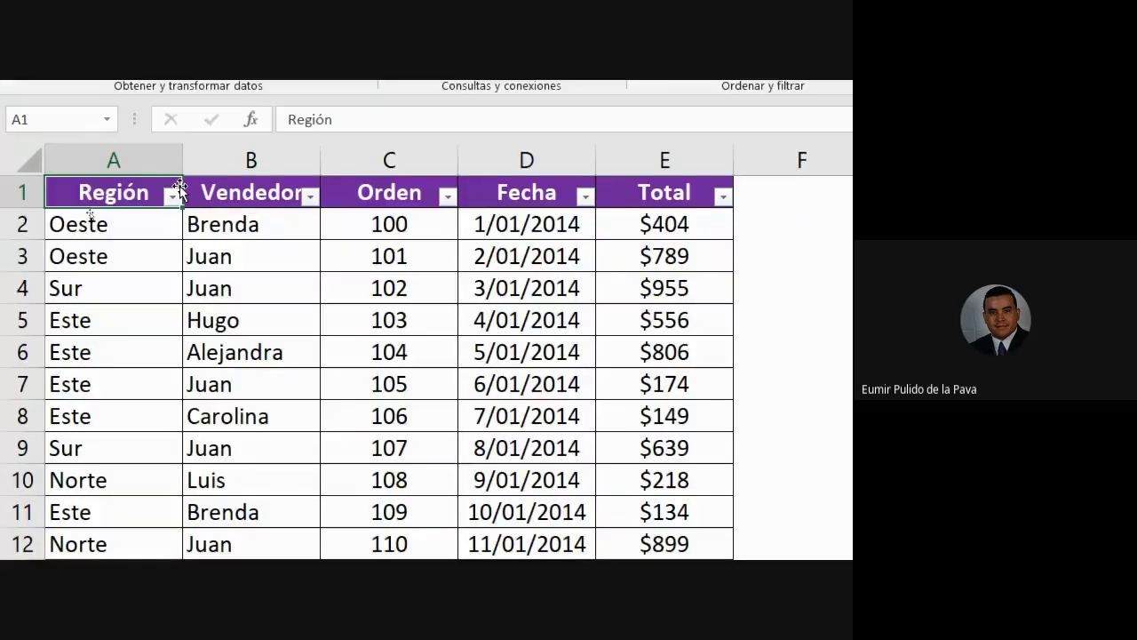
{"action": "left_click", "coordinate": [172, 193]}
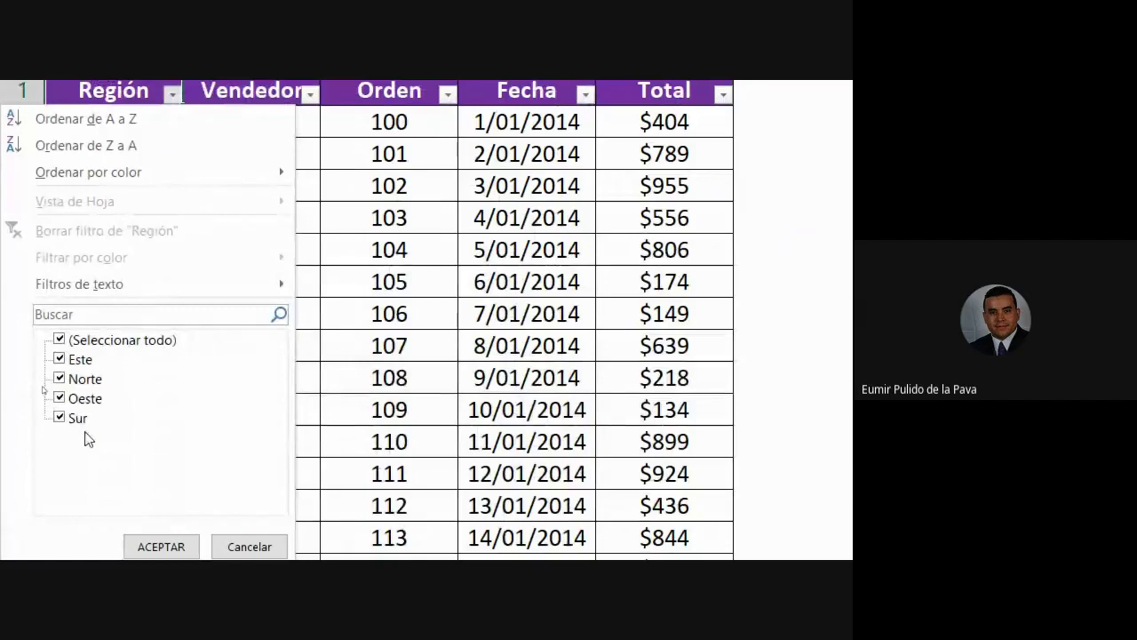
{"action": "left_click", "coordinate": [161, 547]}
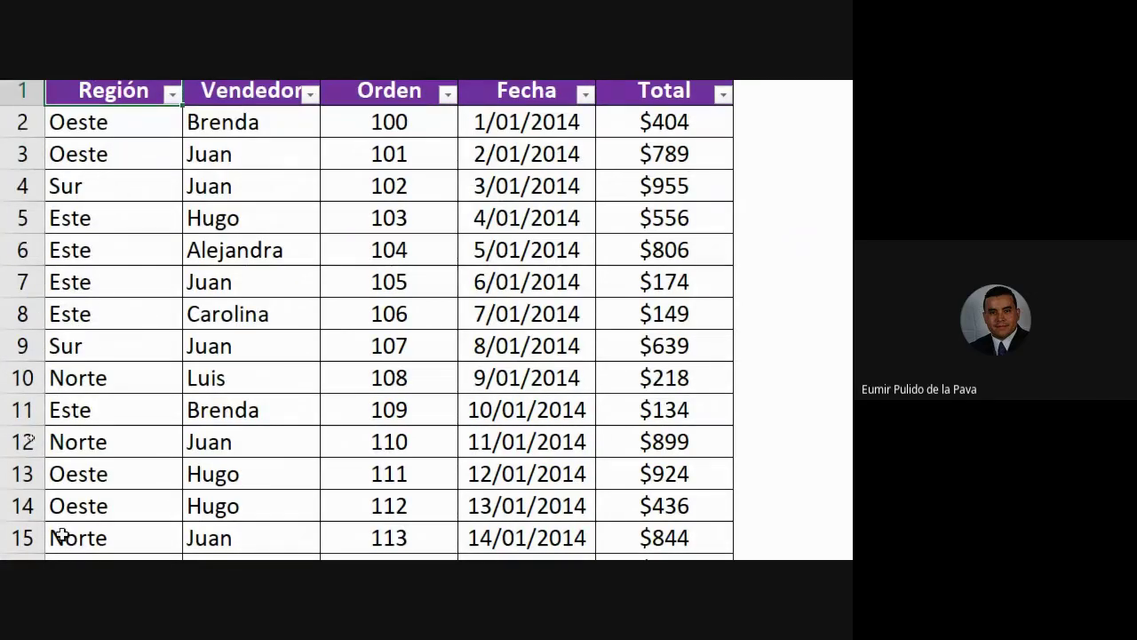
{"action": "left_click", "coordinate": [172, 93]}
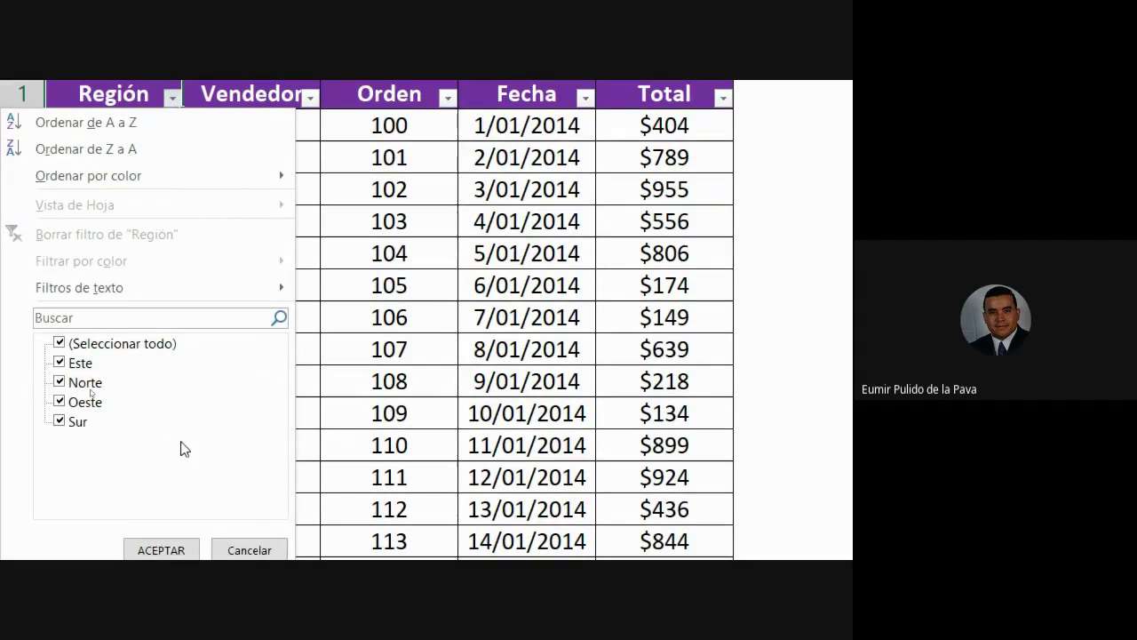
Uncheck all regions, tick only Este and apply the Región filter
{"action": "left_click", "coordinate": [64, 346]}
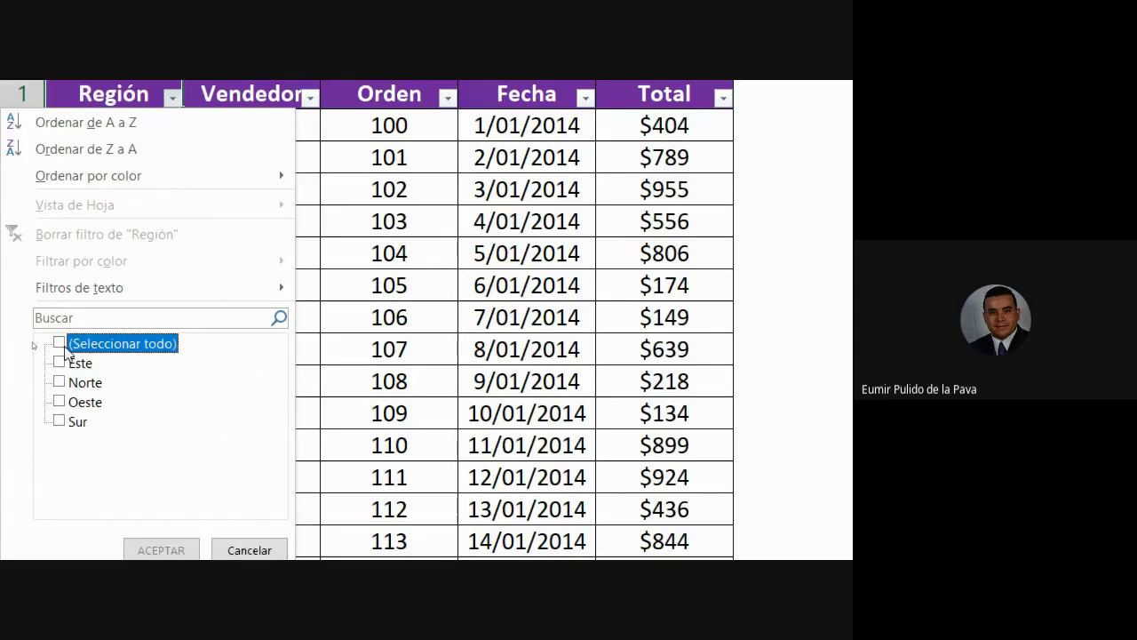
{"action": "left_click", "coordinate": [66, 348]}
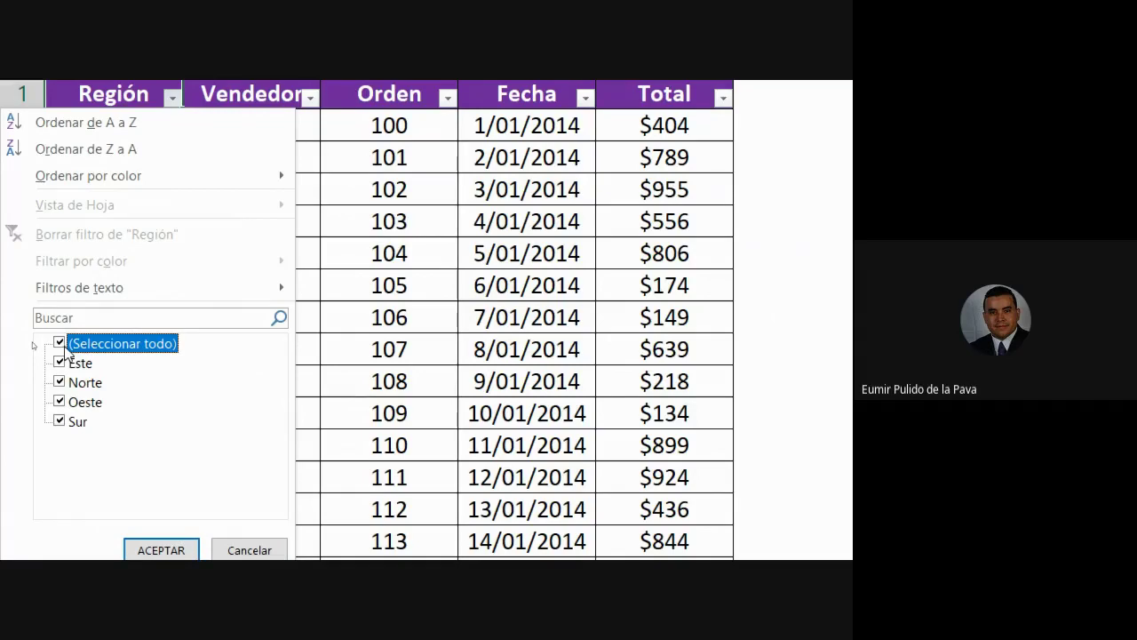
{"action": "left_click", "coordinate": [59, 343]}
{"action": "left_click", "coordinate": [66, 347]}
{"action": "left_click", "coordinate": [59, 344]}
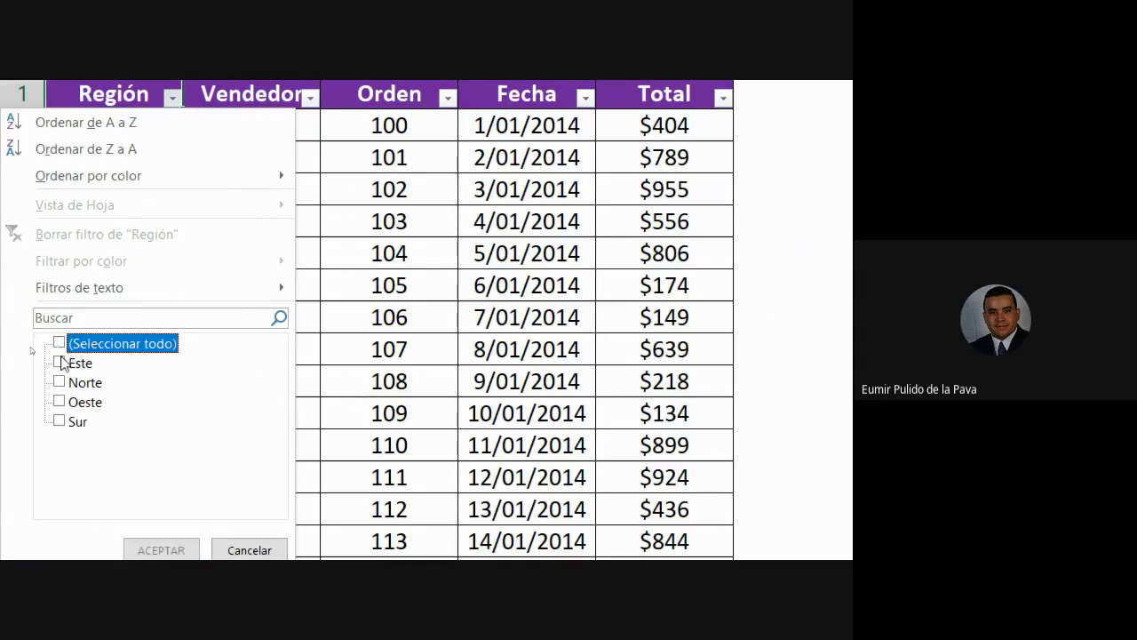
{"action": "left_click", "coordinate": [59, 363]}
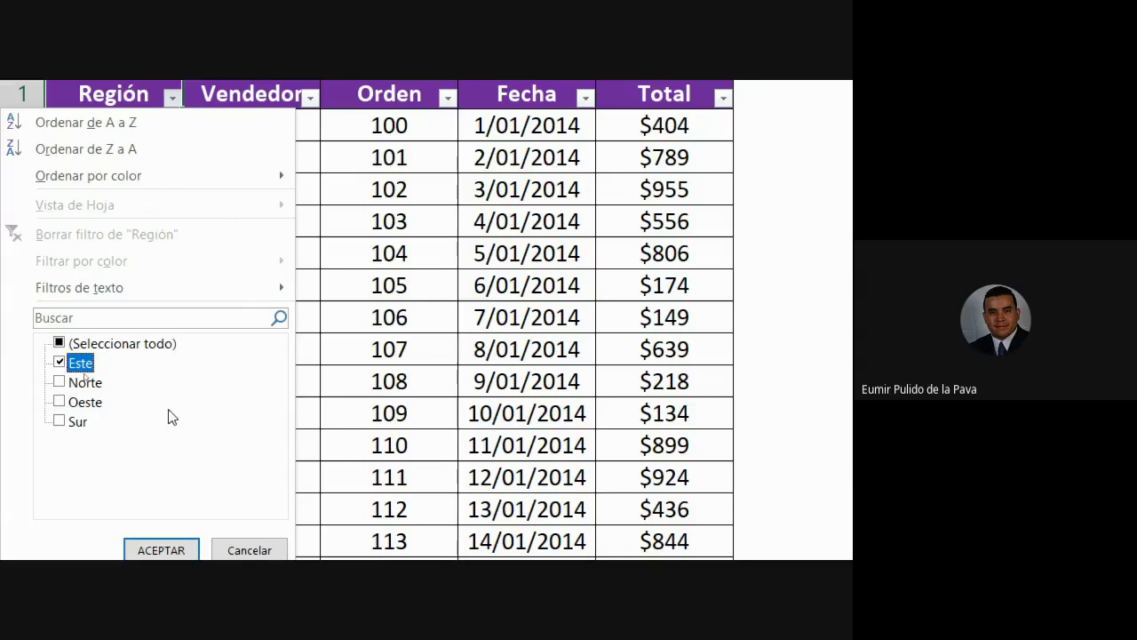
{"action": "left_click", "coordinate": [161, 549]}
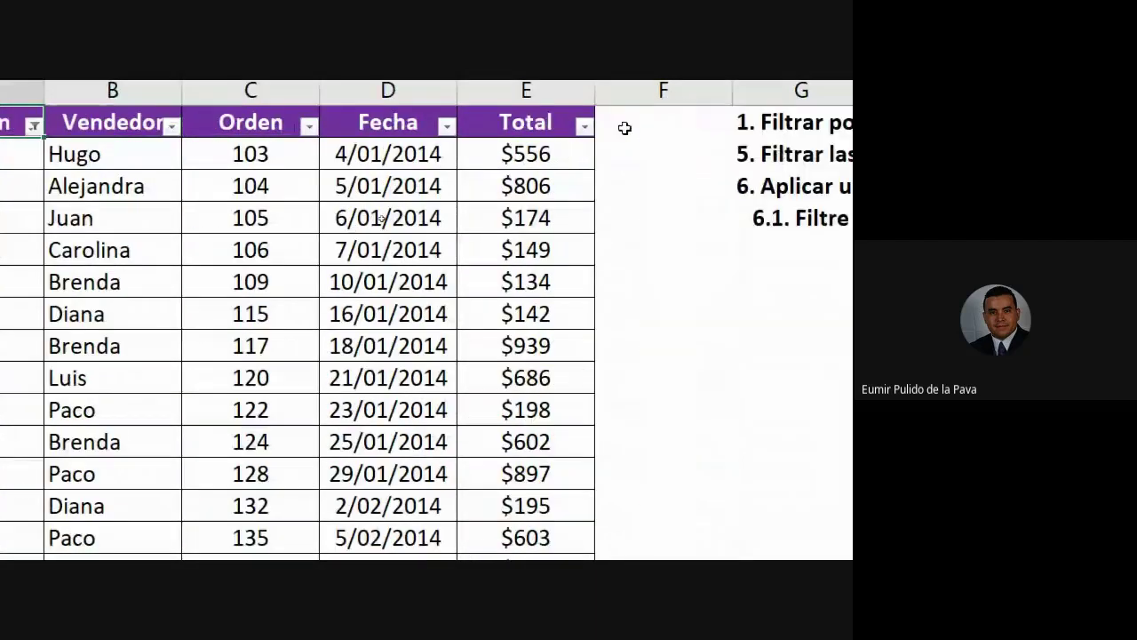
Filter the Total column to exclude the $149 and $198 values
{"action": "left_click", "coordinate": [584, 126]}
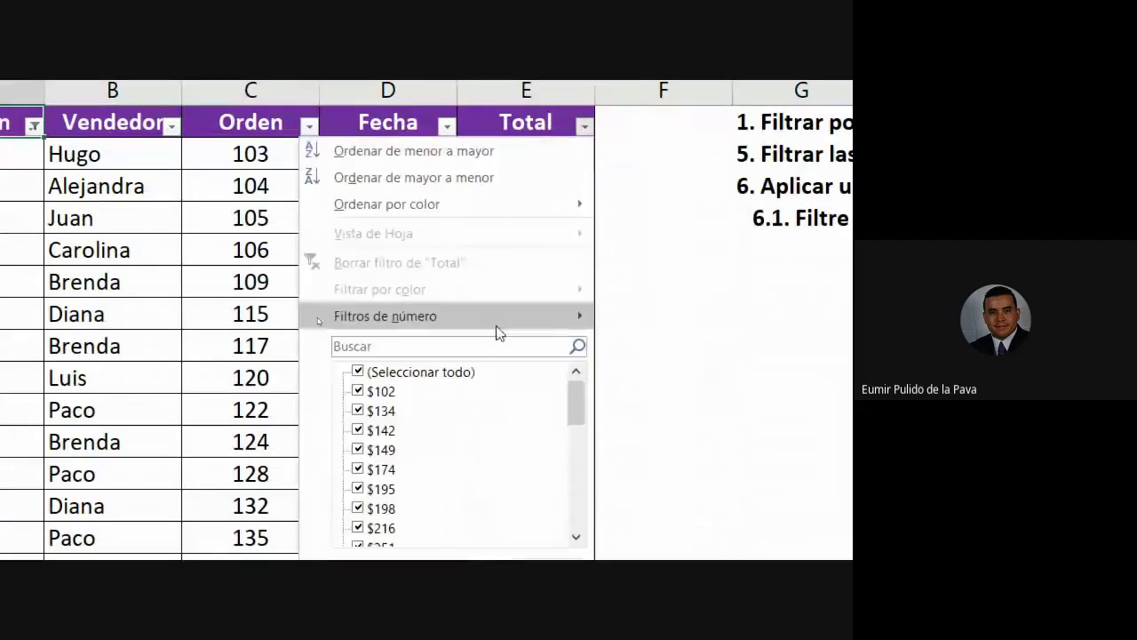
{"action": "left_click", "coordinate": [357, 449]}
{"action": "left_click", "coordinate": [357, 509]}
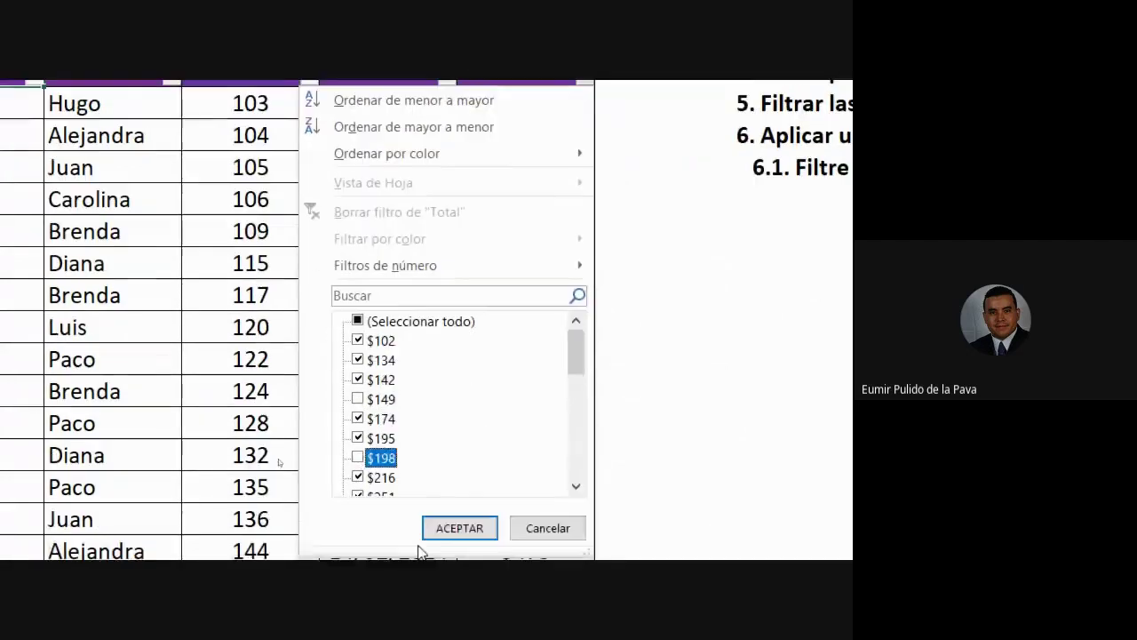
{"action": "left_click", "coordinate": [449, 504]}
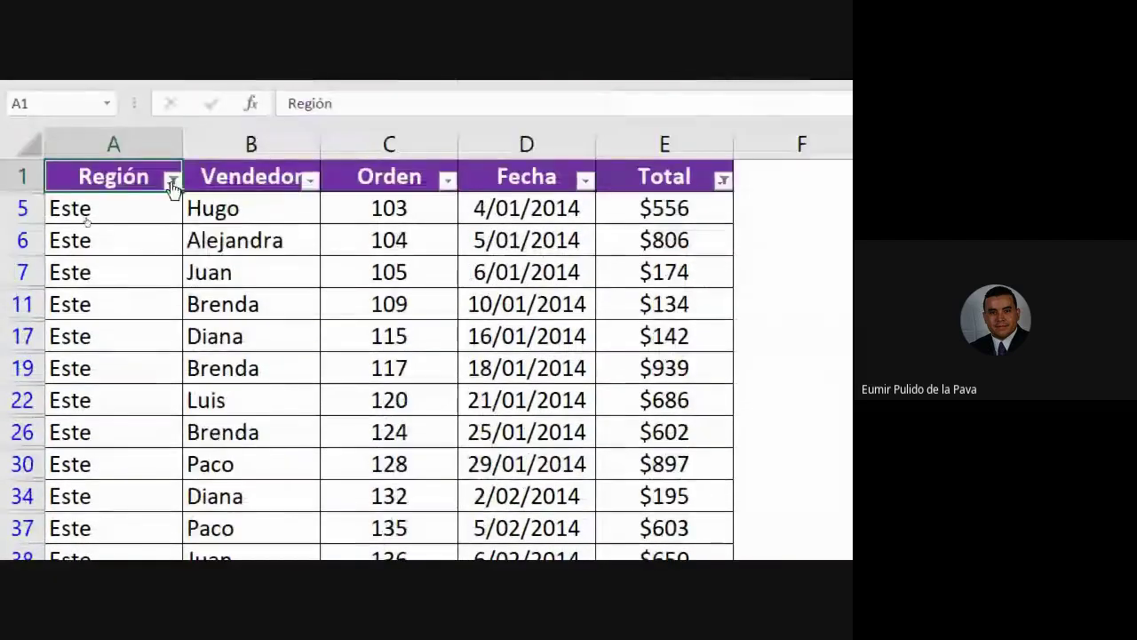
Reapply the Región filter so only Este rows remain
{"action": "left_click", "coordinate": [172, 180]}
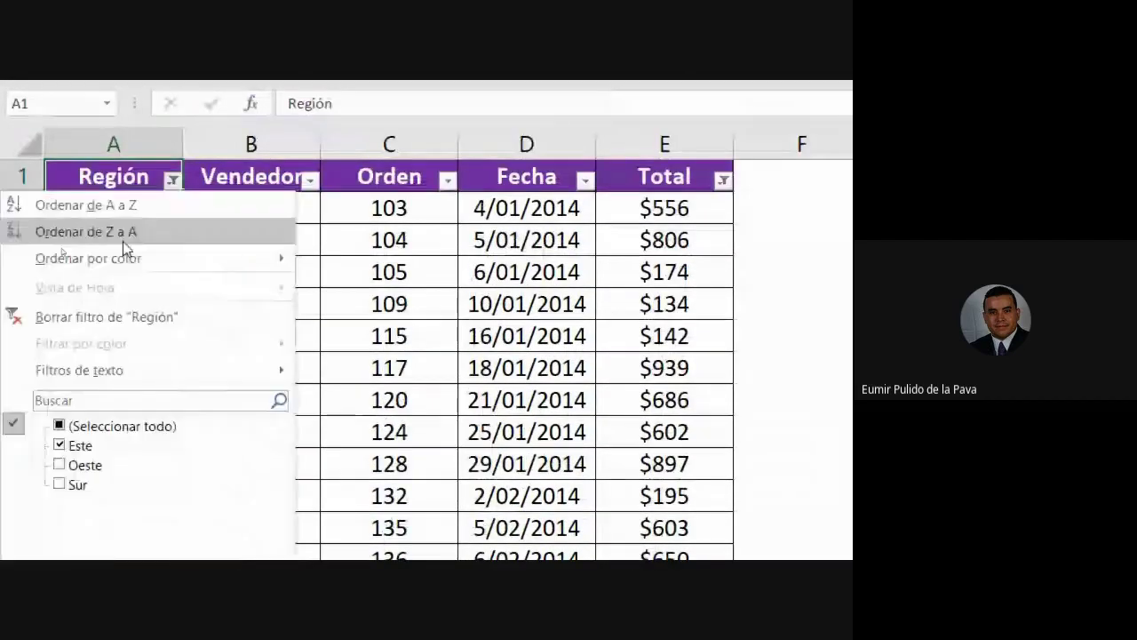
{"action": "key", "text": "Escape"}
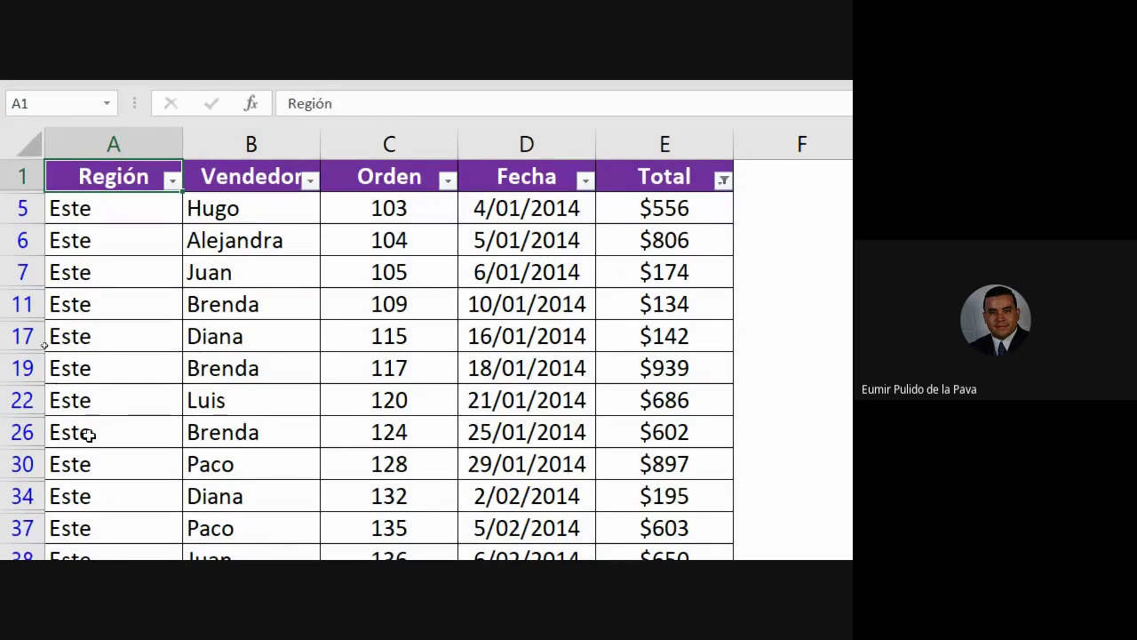
{"action": "left_click", "coordinate": [173, 181]}
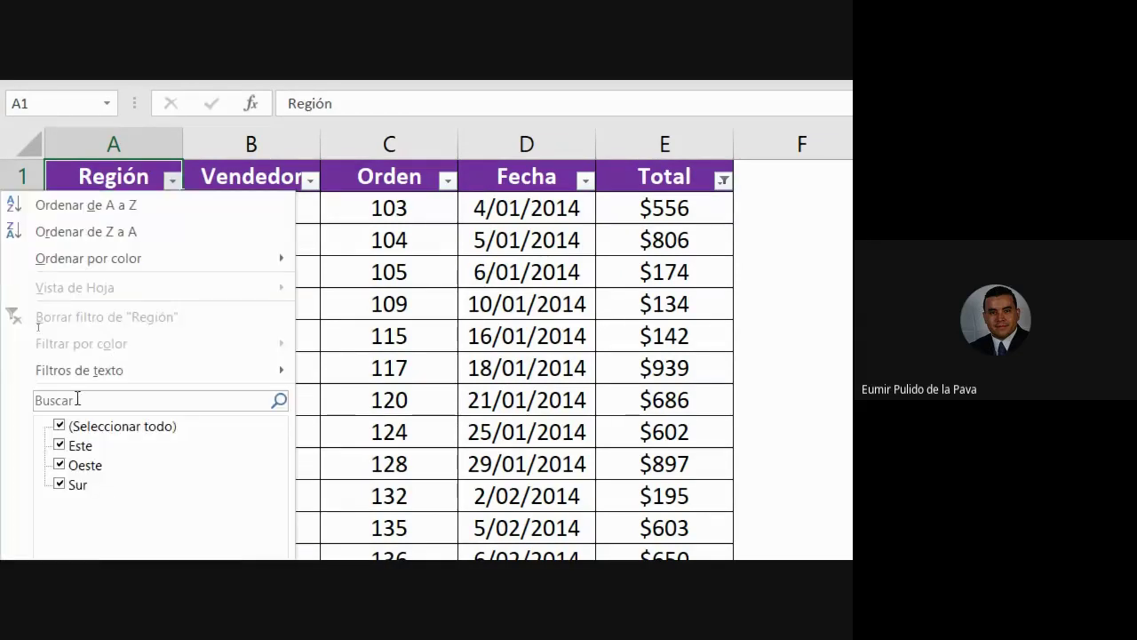
{"action": "left_click", "coordinate": [60, 426]}
{"action": "left_click", "coordinate": [59, 445]}
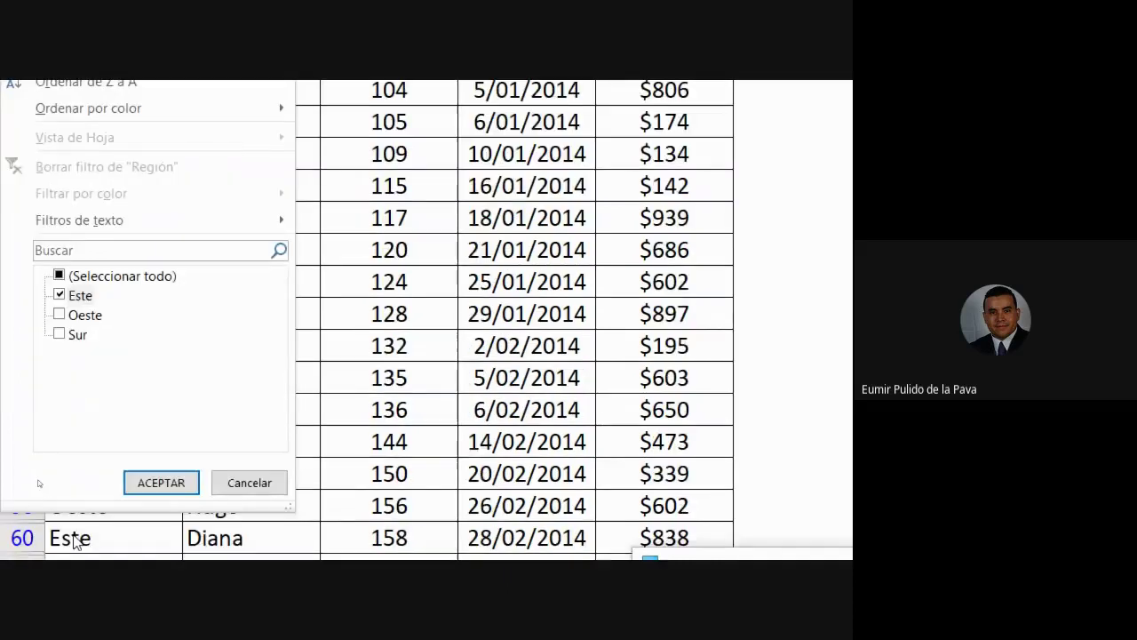
{"action": "left_click", "coordinate": [161, 483]}
{"action": "mouse_move", "coordinate": [176, 227]}
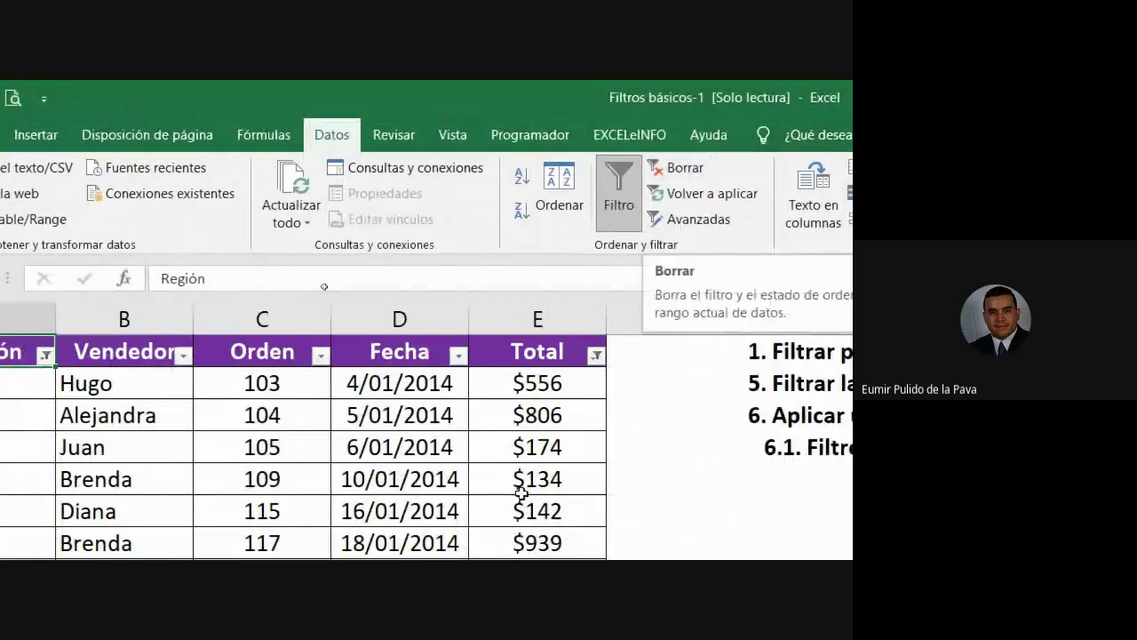
Clear all filters with Datos > Borrar so every row shows
{"action": "left_click", "coordinate": [171, 320]}
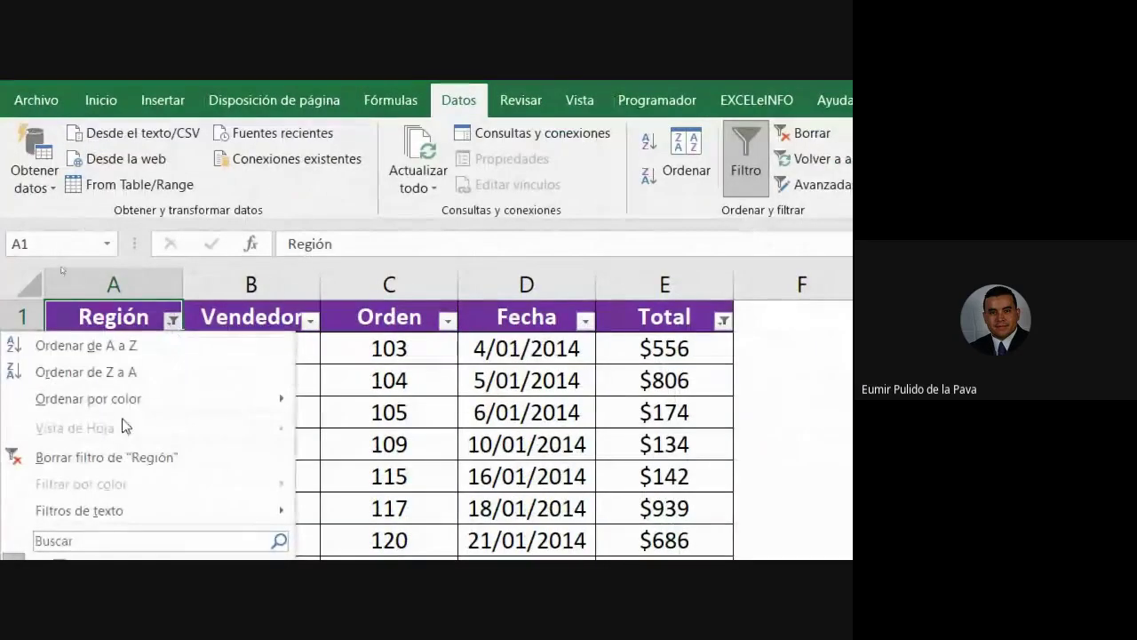
{"action": "left_click", "coordinate": [722, 320]}
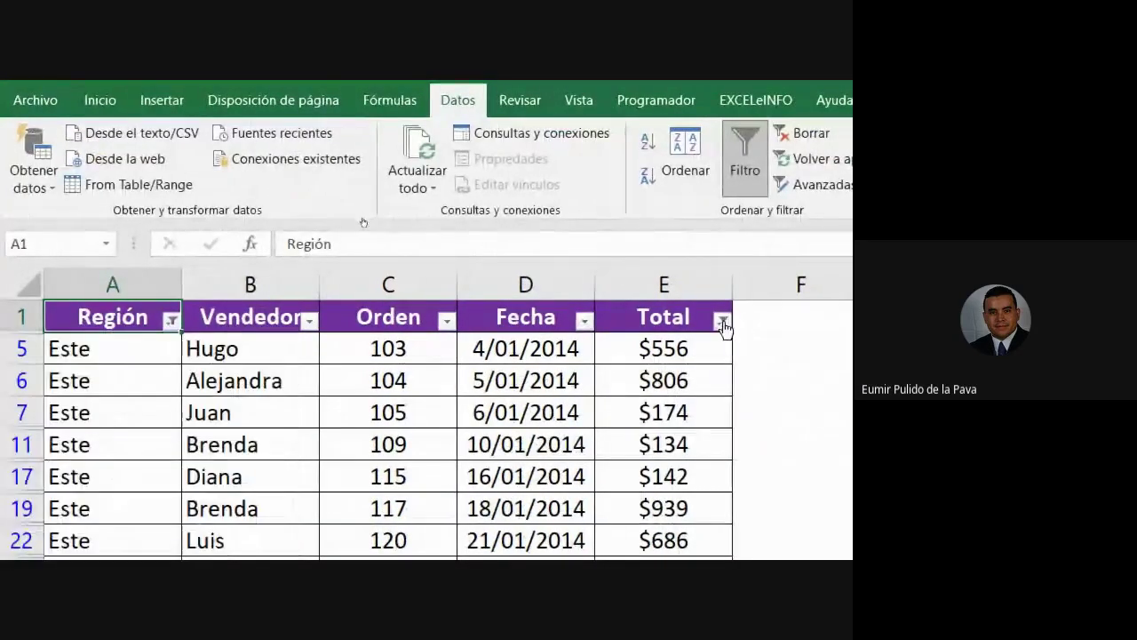
{"action": "left_click", "coordinate": [723, 320]}
{"action": "left_click", "coordinate": [772, 133]}
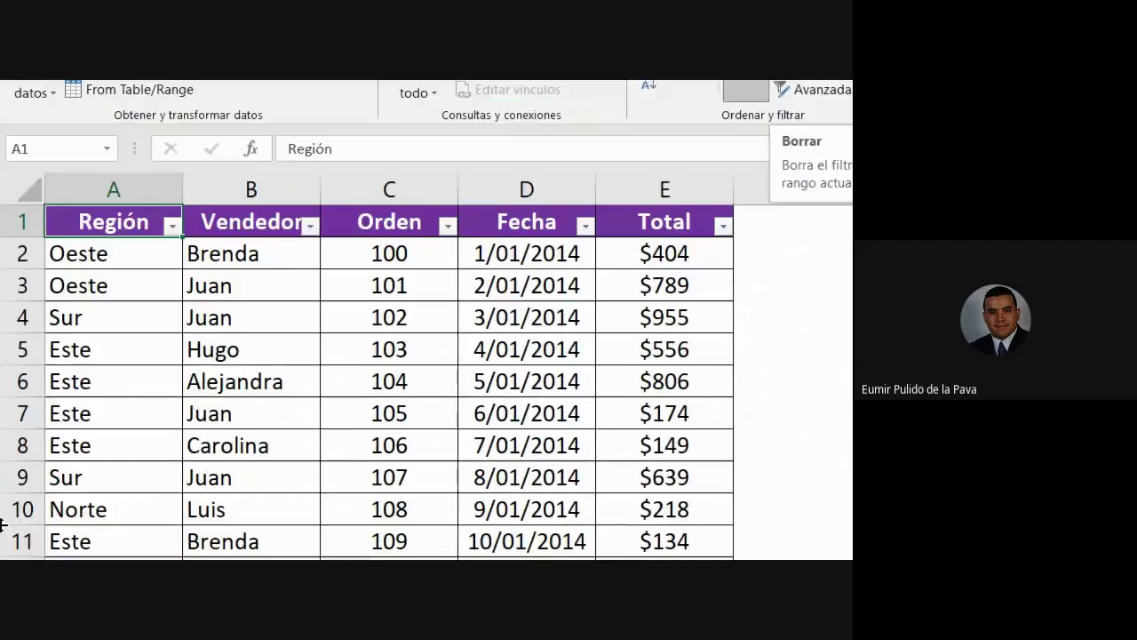
Filter Región to Este only, leaving 30 of 101 records visible
{"action": "left_click", "coordinate": [171, 215]}
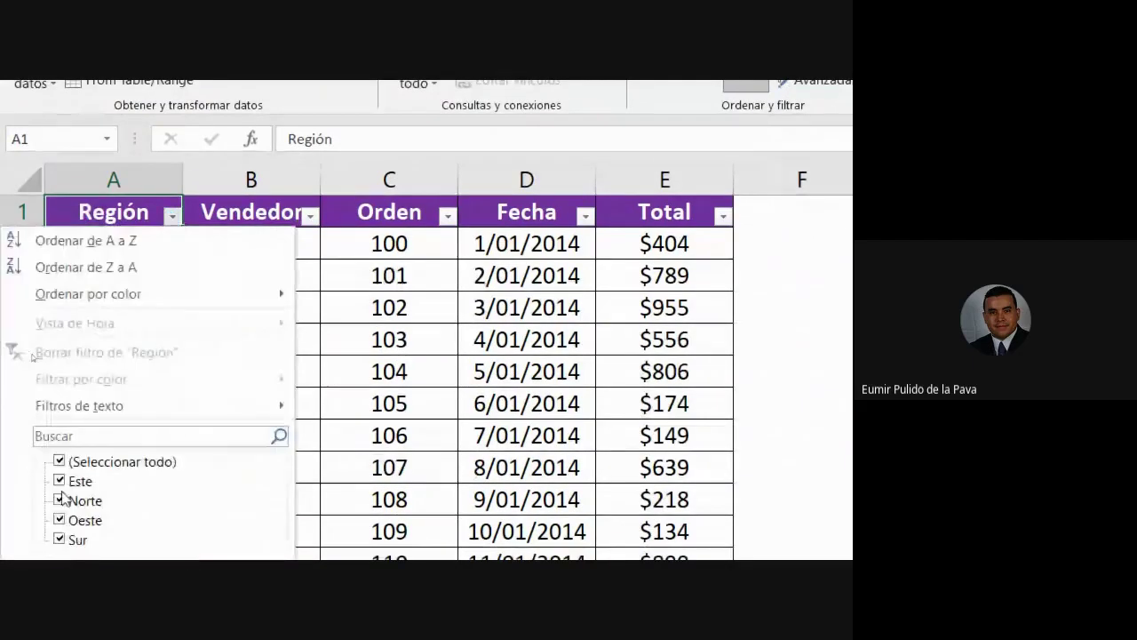
{"action": "left_click", "coordinate": [59, 461]}
{"action": "left_click", "coordinate": [60, 481]}
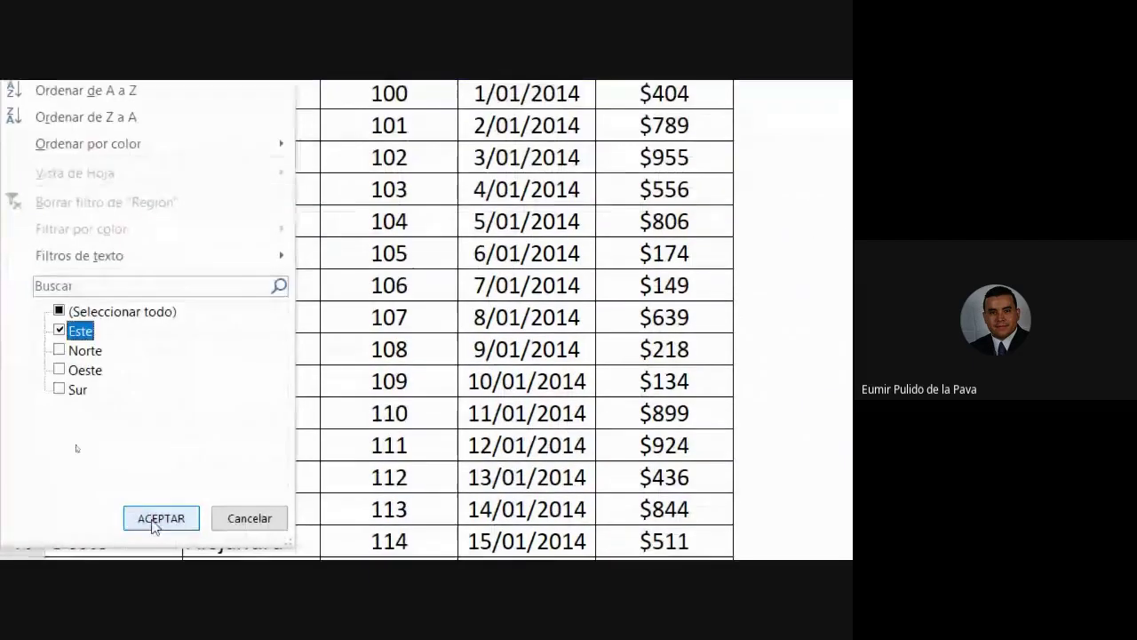
{"action": "left_click", "coordinate": [153, 523]}
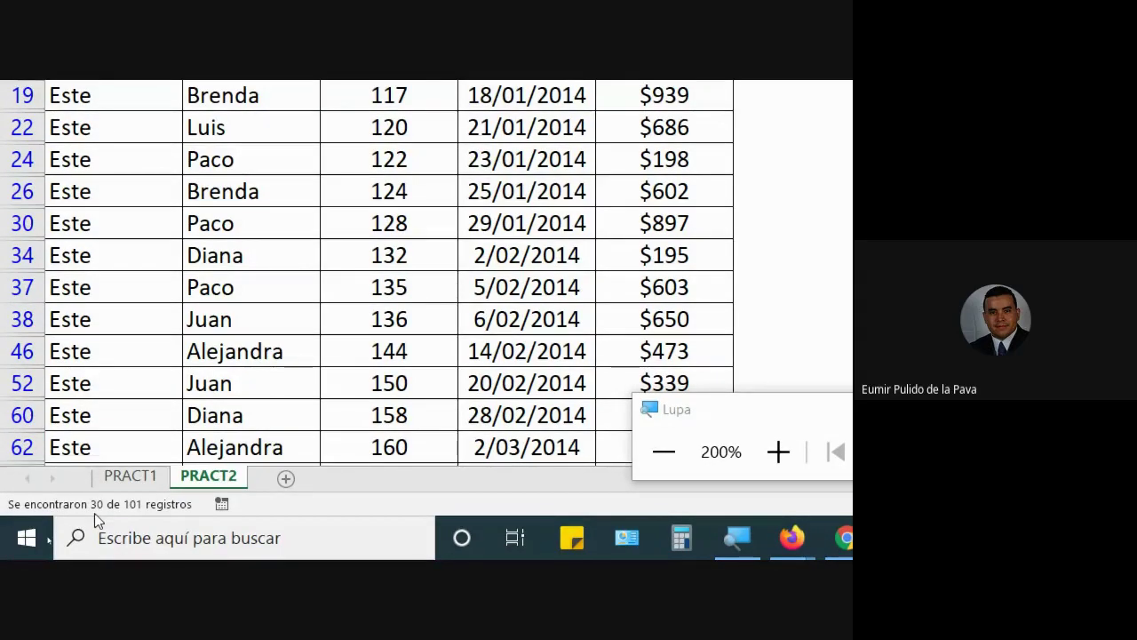
{"action": "mouse_move", "coordinate": [150, 508]}
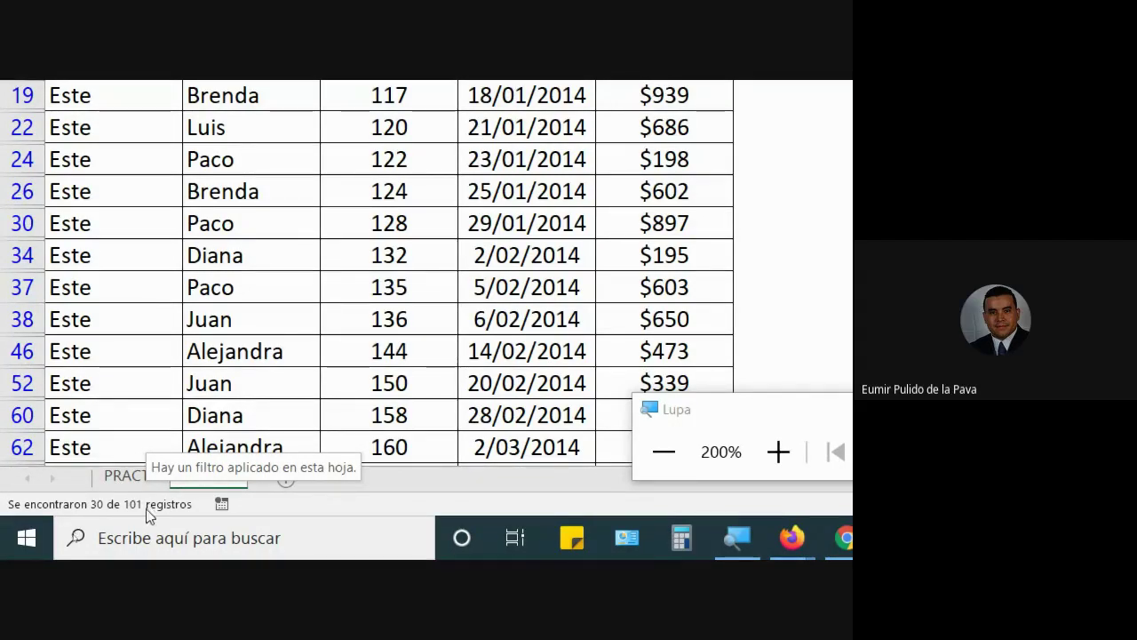
Remove the Región filter and reset the screen magnifier to 100%
{"action": "left_click", "coordinate": [171, 238]}
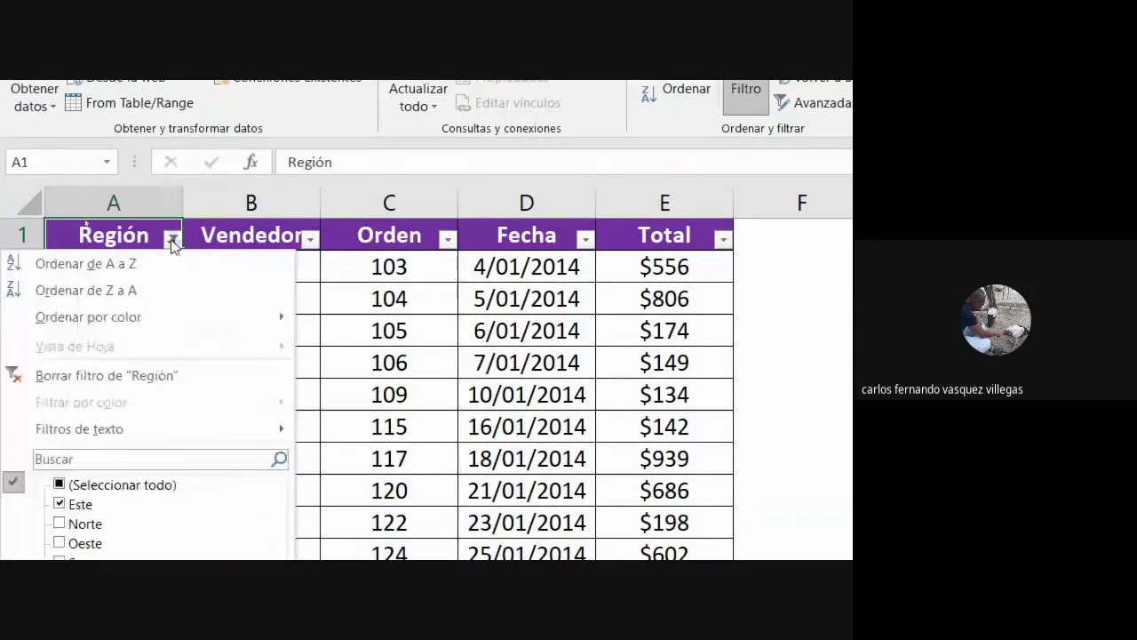
{"action": "left_click", "coordinate": [130, 374]}
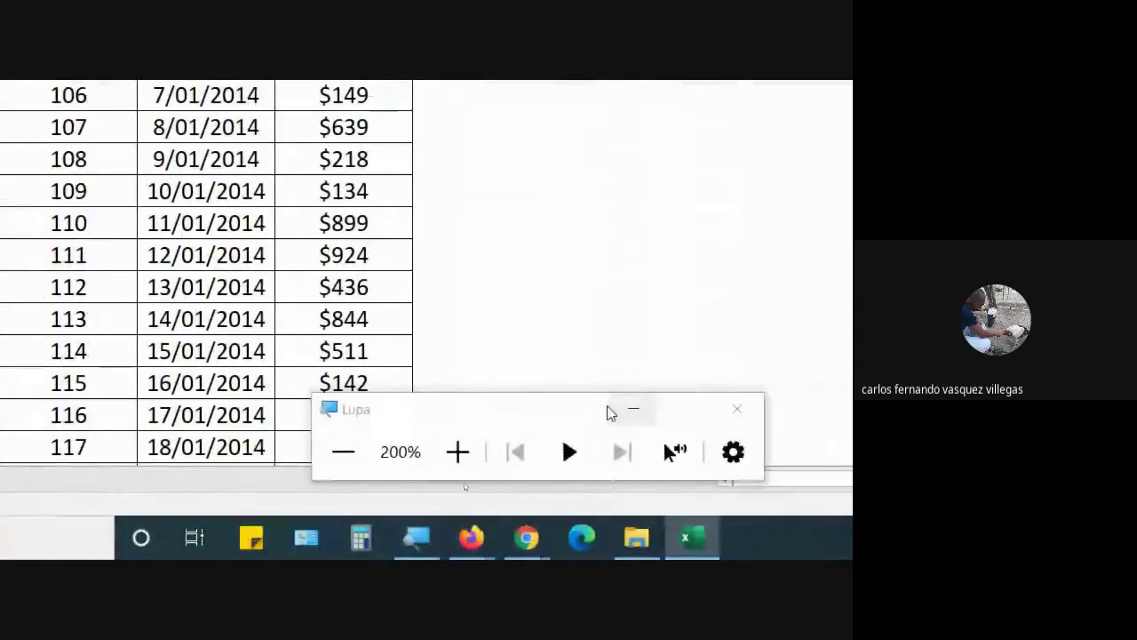
{"action": "left_click", "coordinate": [634, 409]}
{"action": "left_click", "coordinate": [416, 538]}
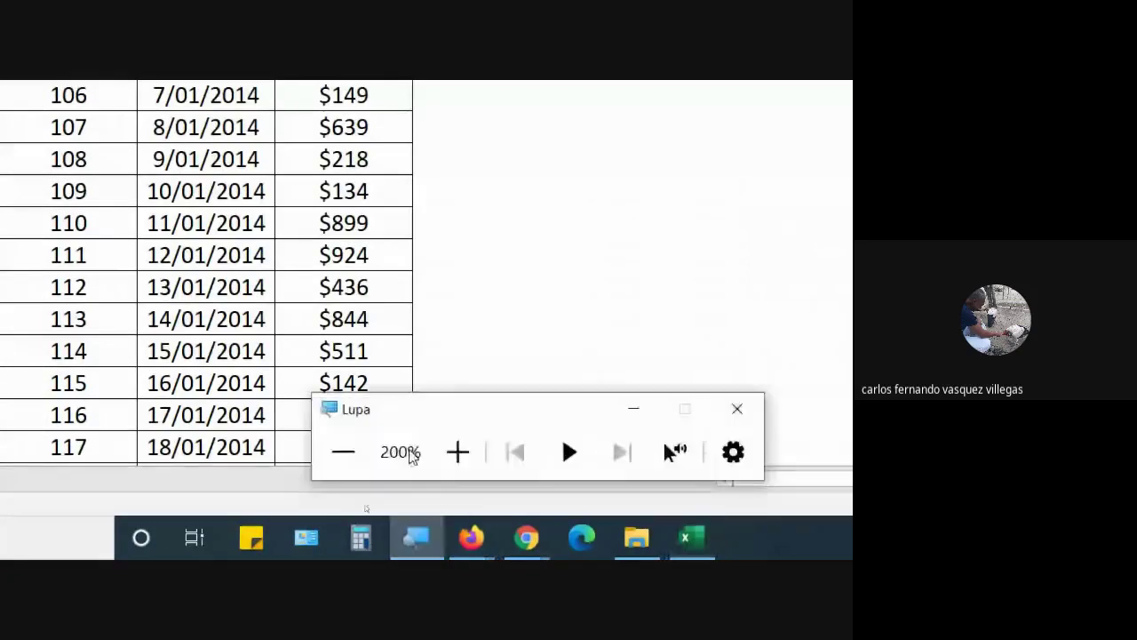
{"action": "left_click", "coordinate": [345, 455]}
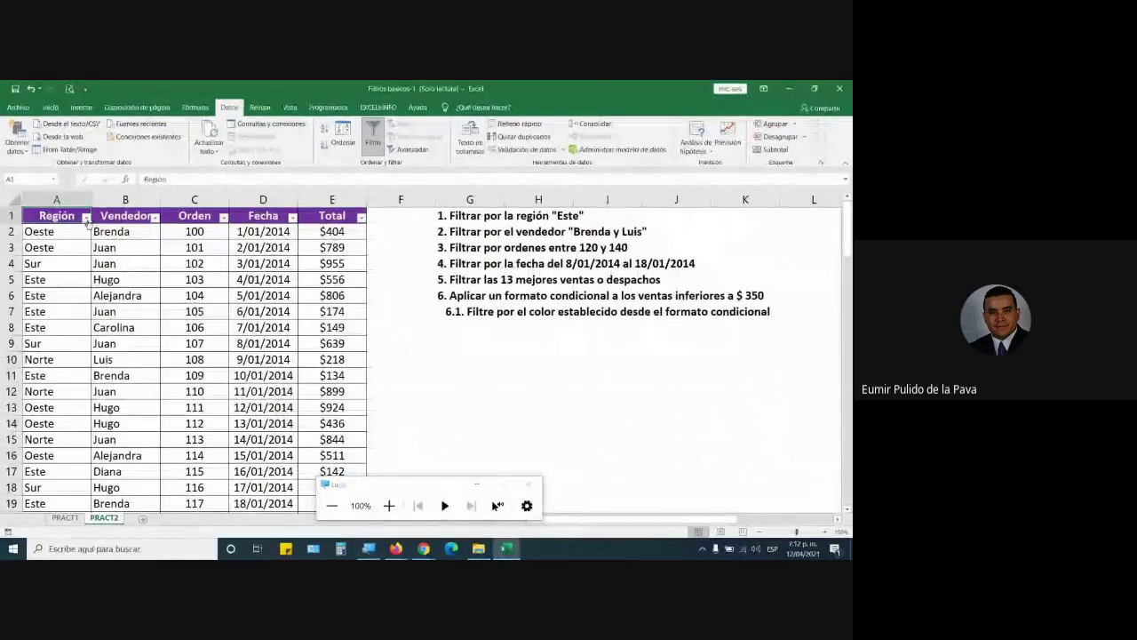
Filter Región again so only the Este rows show
{"action": "left_click", "coordinate": [85, 218]}
{"action": "left_click", "coordinate": [53, 341]}
{"action": "left_click", "coordinate": [39, 350]}
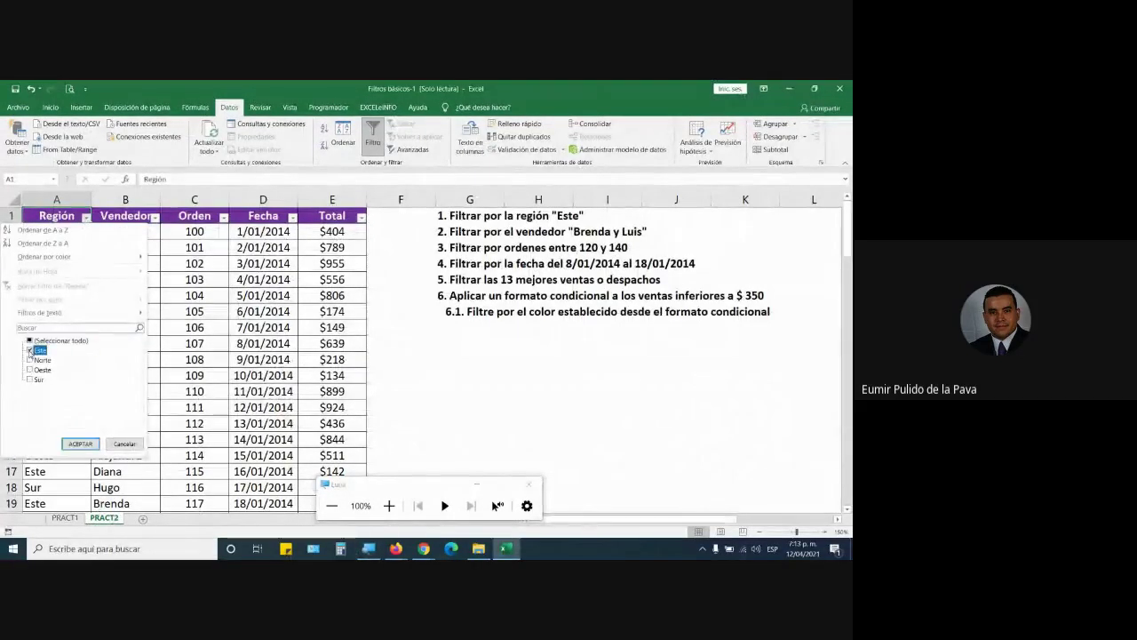
{"action": "left_click", "coordinate": [80, 443]}
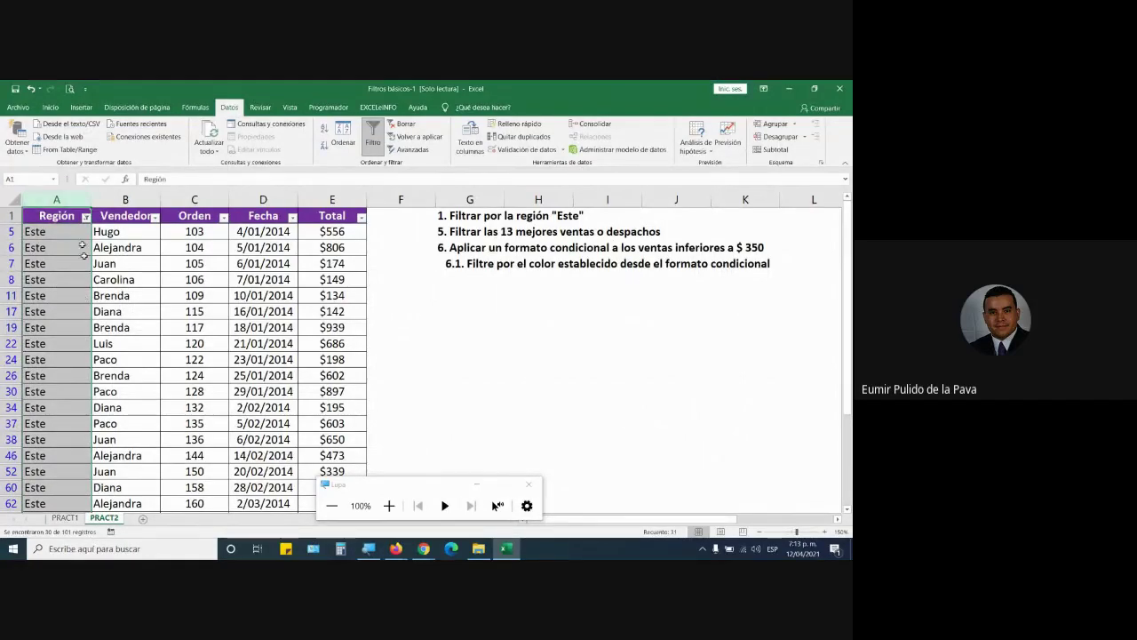
Select A22, reconfirm the Este-only filter, then select the Región cells A5:A24
{"action": "left_click", "coordinate": [85, 346]}
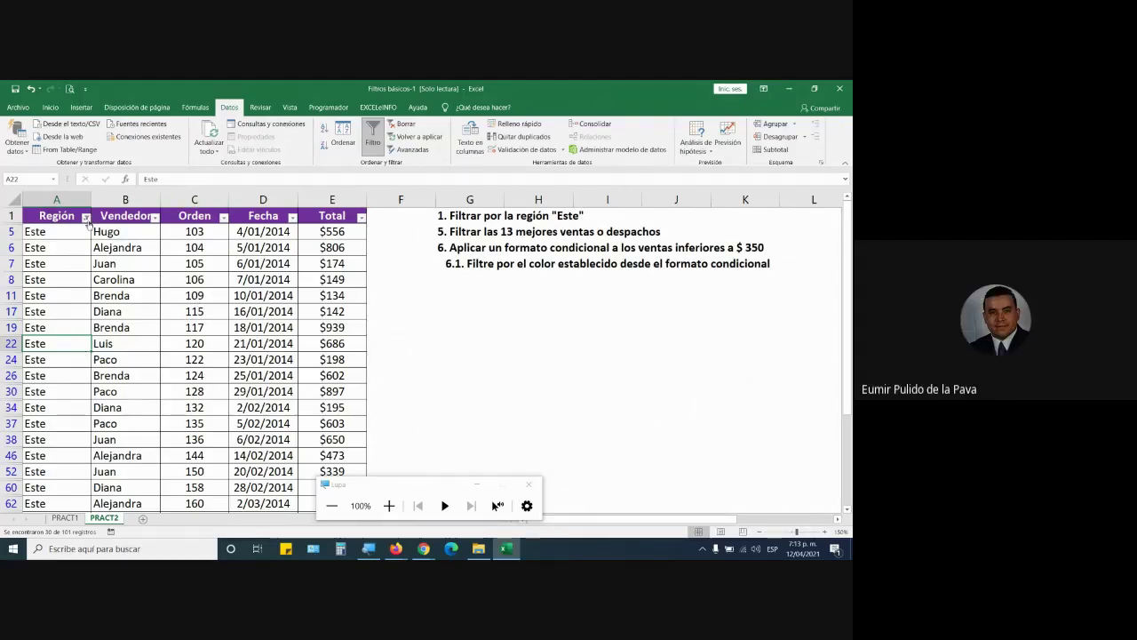
{"action": "left_click", "coordinate": [87, 217]}
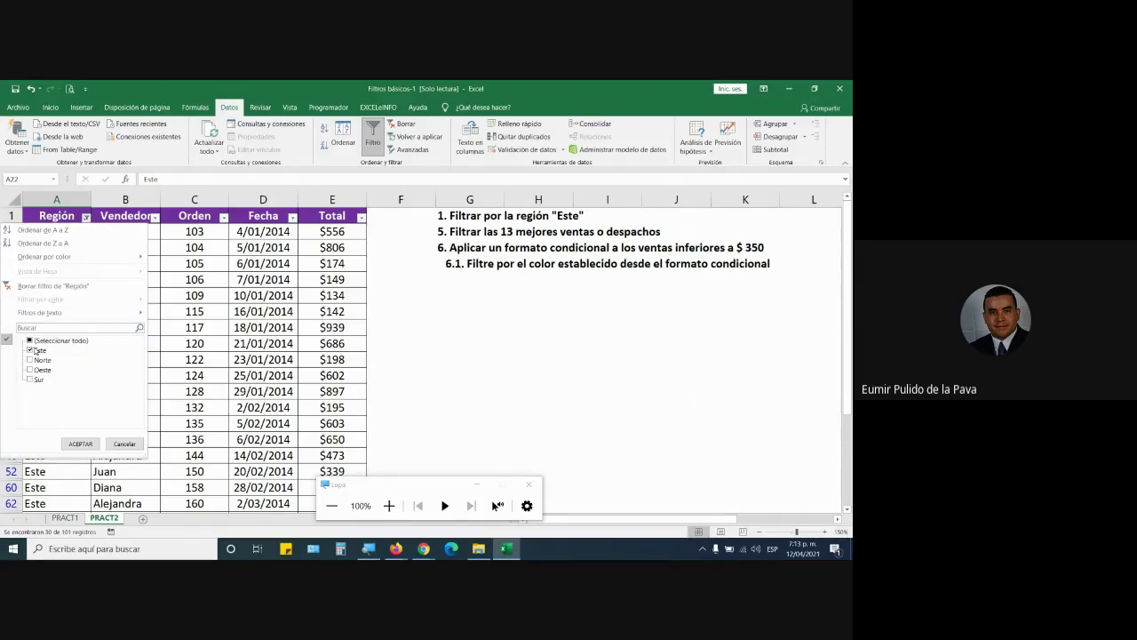
{"action": "left_click", "coordinate": [80, 444]}
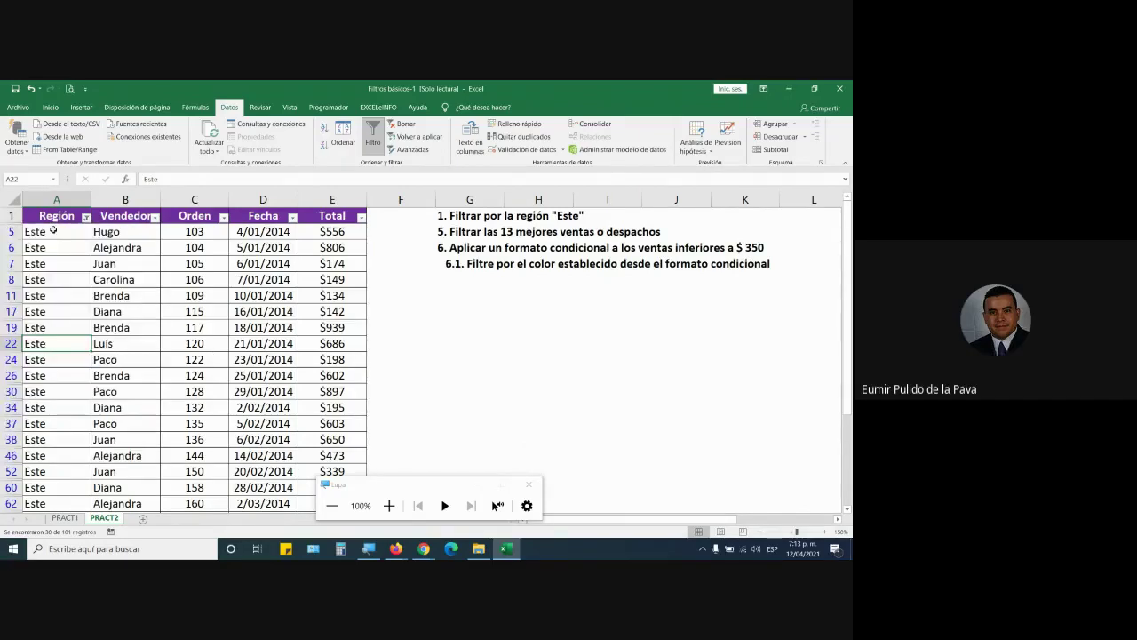
{"action": "mouse_move", "coordinate": [32, 233]}
{"action": "left_mouse_down"}
{"action": "mouse_move", "coordinate": [48, 359]}
{"action": "mouse_move", "coordinate": [341, 353]}
{"action": "left_mouse_up"}
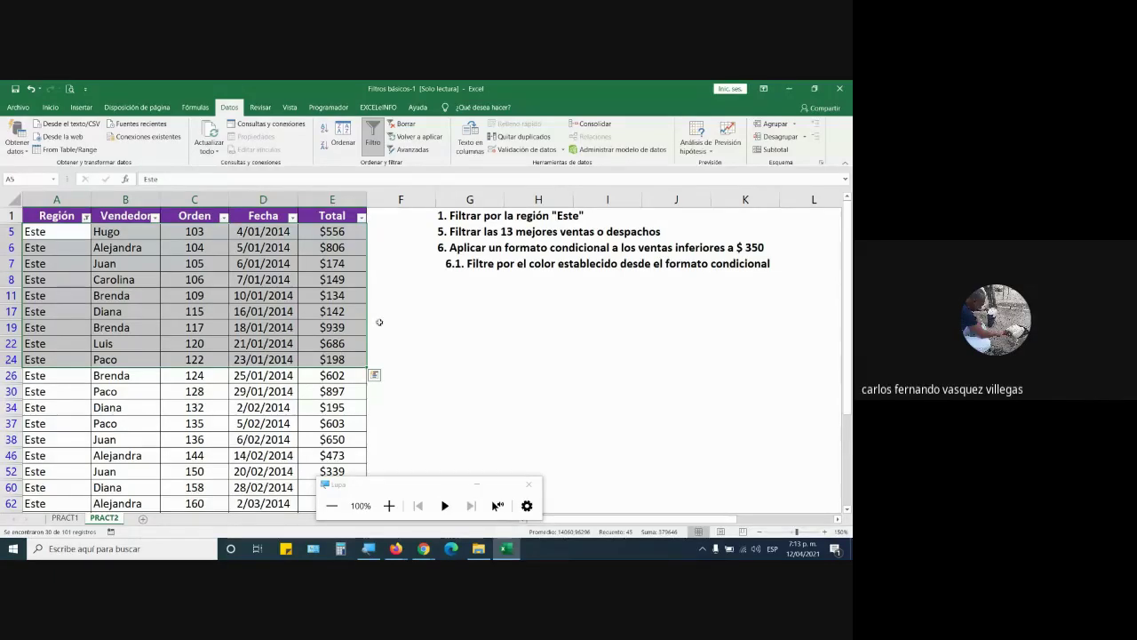
{"action": "mouse_move", "coordinate": [414, 551]}
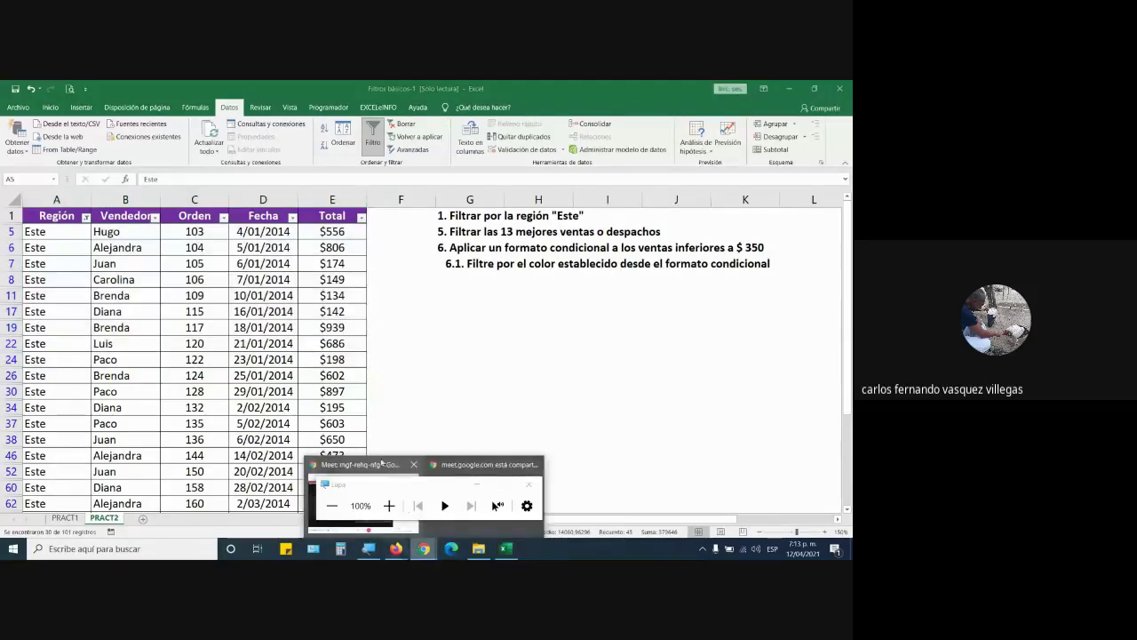
{"action": "left_click", "coordinate": [391, 471]}
{"action": "mouse_move", "coordinate": [551, 406]}
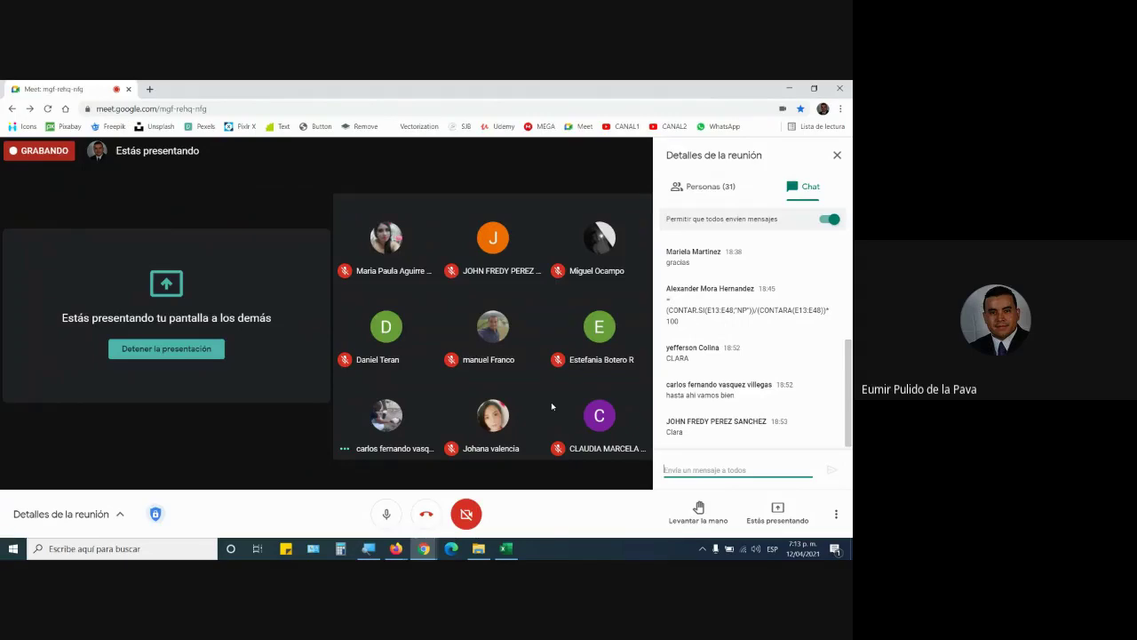
{"action": "left_click", "coordinate": [504, 549]}
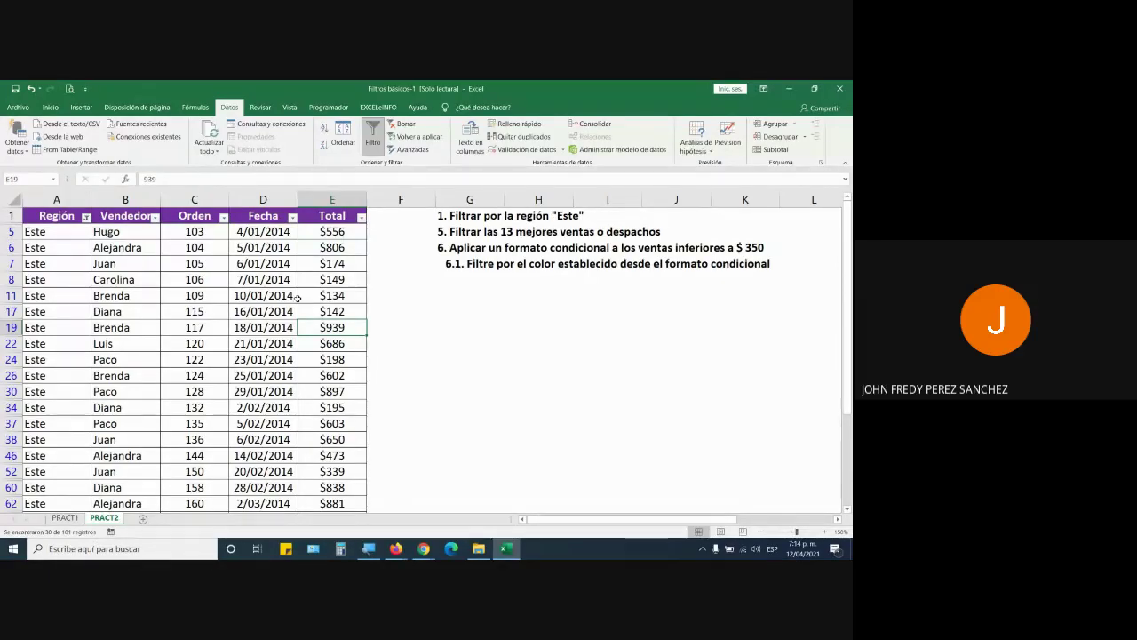
{"action": "scroll", "coordinate": [279, 303], "scroll_direction": "down", "scroll_amount": 3}
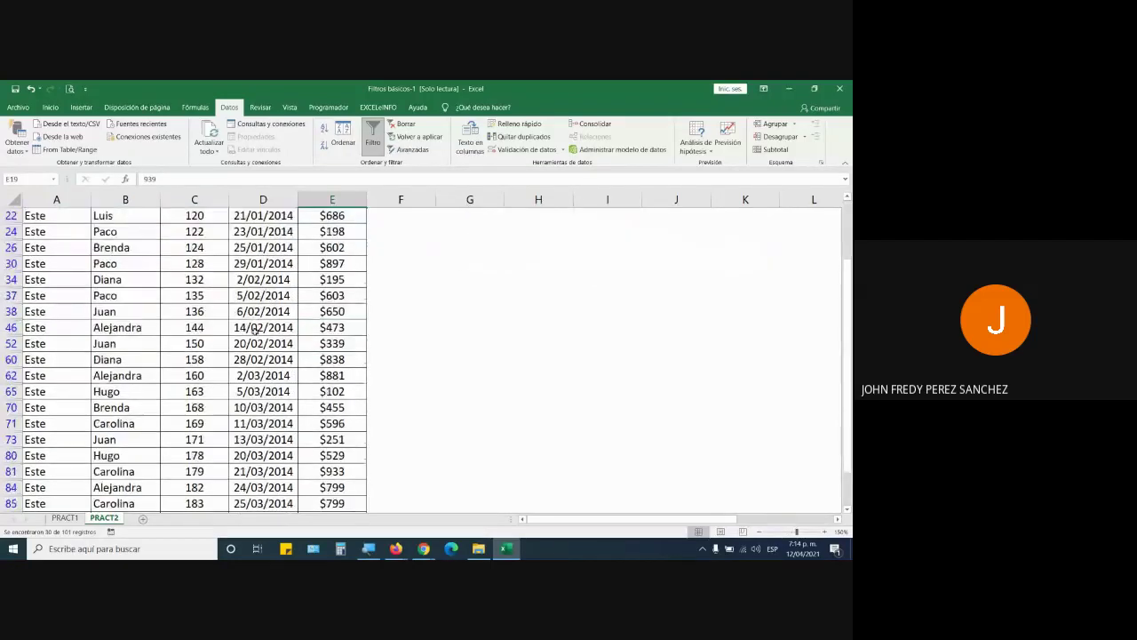
{"action": "scroll", "coordinate": [251, 340], "scroll_direction": "up", "scroll_amount": 3}
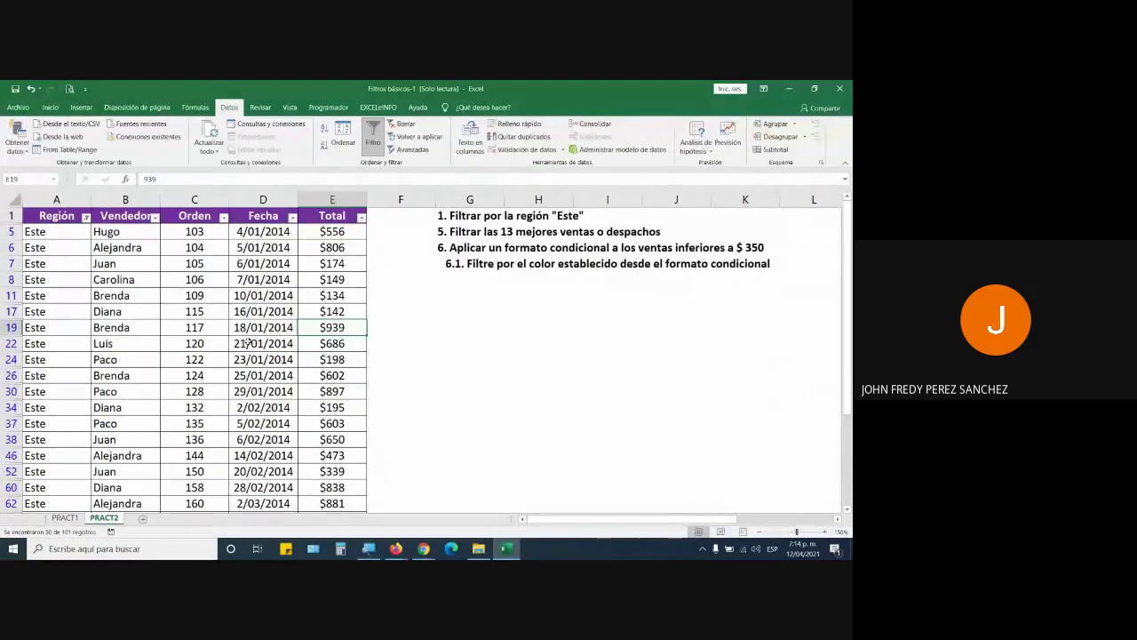
{"action": "left_click", "coordinate": [200, 231]}
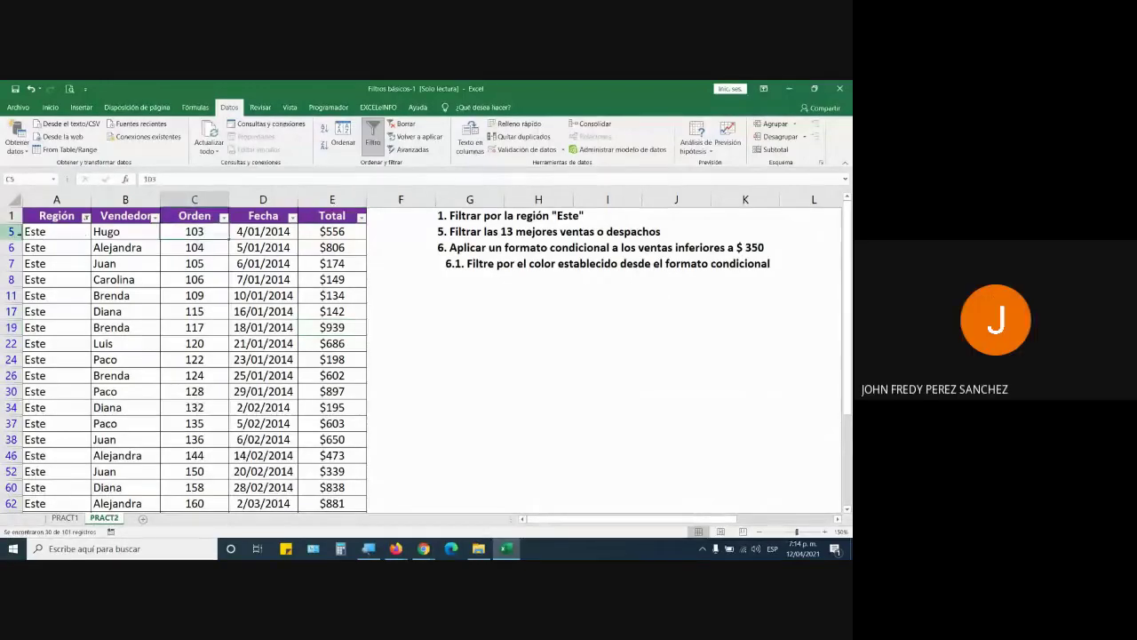
{"action": "left_click", "coordinate": [8, 231]}
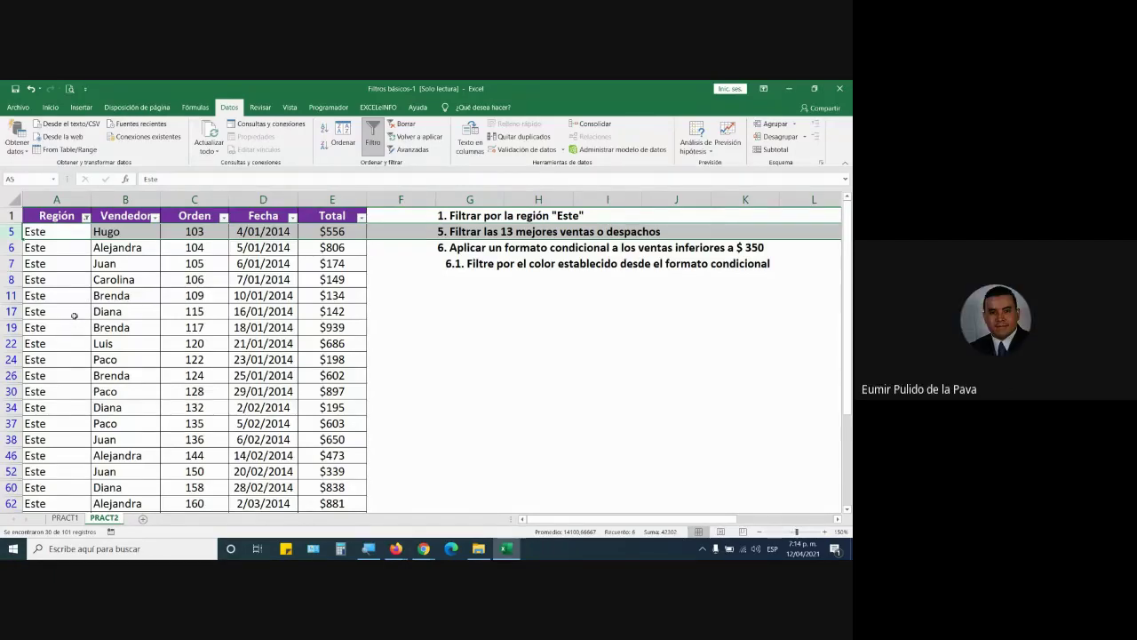
Magnify the screen and fill Diana from B17 down to B19 in the filtered table
{"action": "left_click", "coordinate": [366, 551]}
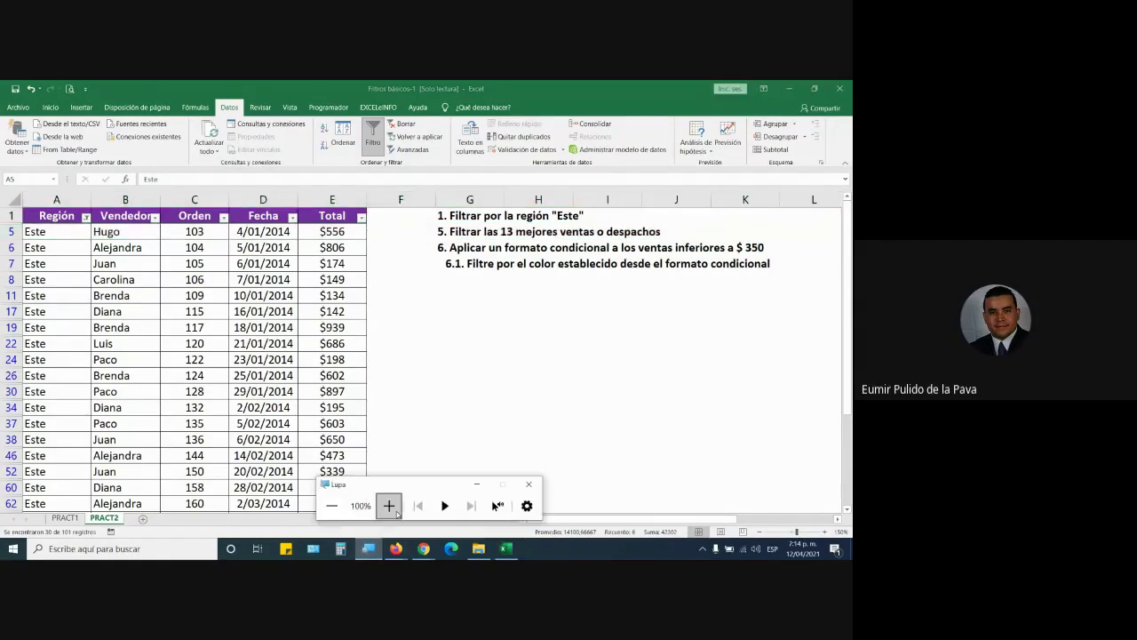
{"action": "left_click", "coordinate": [397, 511]}
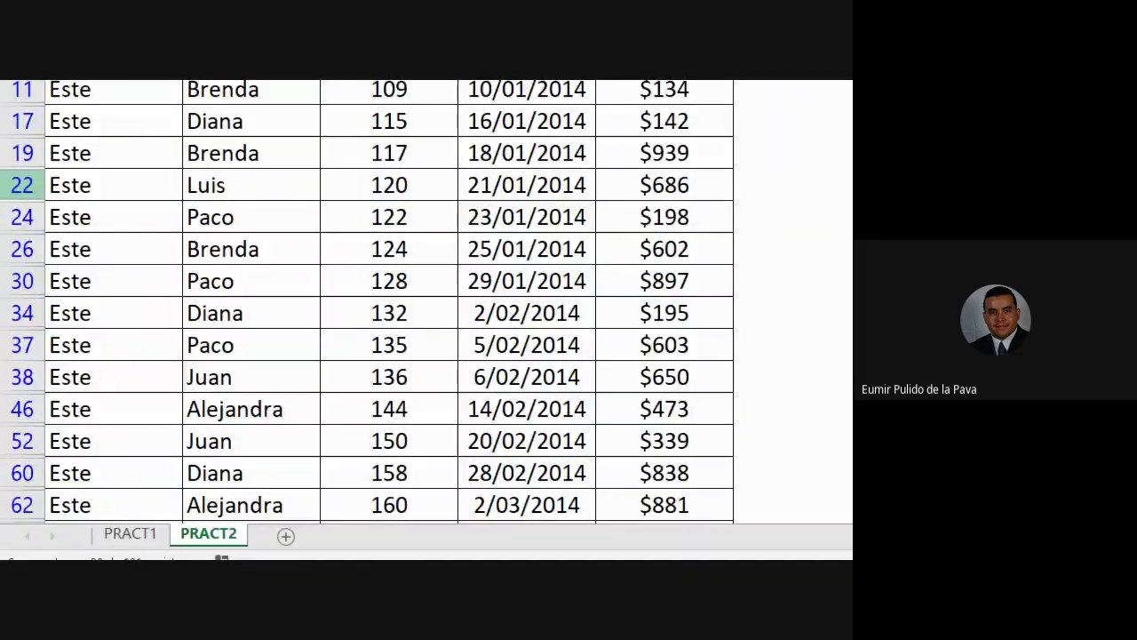
{"action": "left_click_drag", "start_coordinate": [22, 278], "coordinate": [25, 318]}
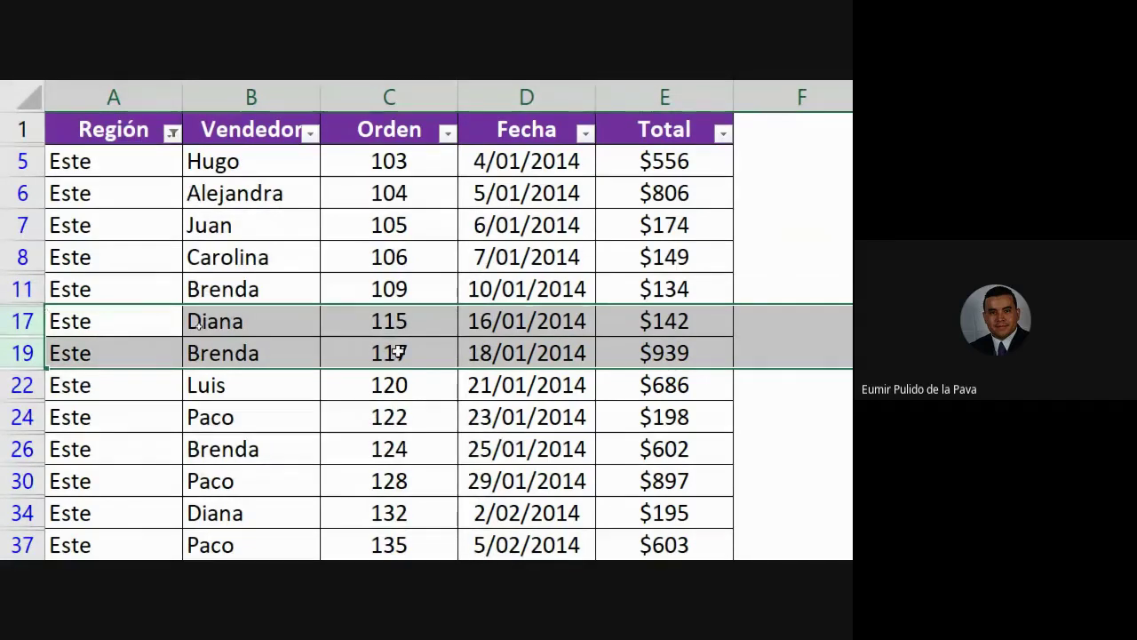
{"action": "left_click", "coordinate": [266, 315]}
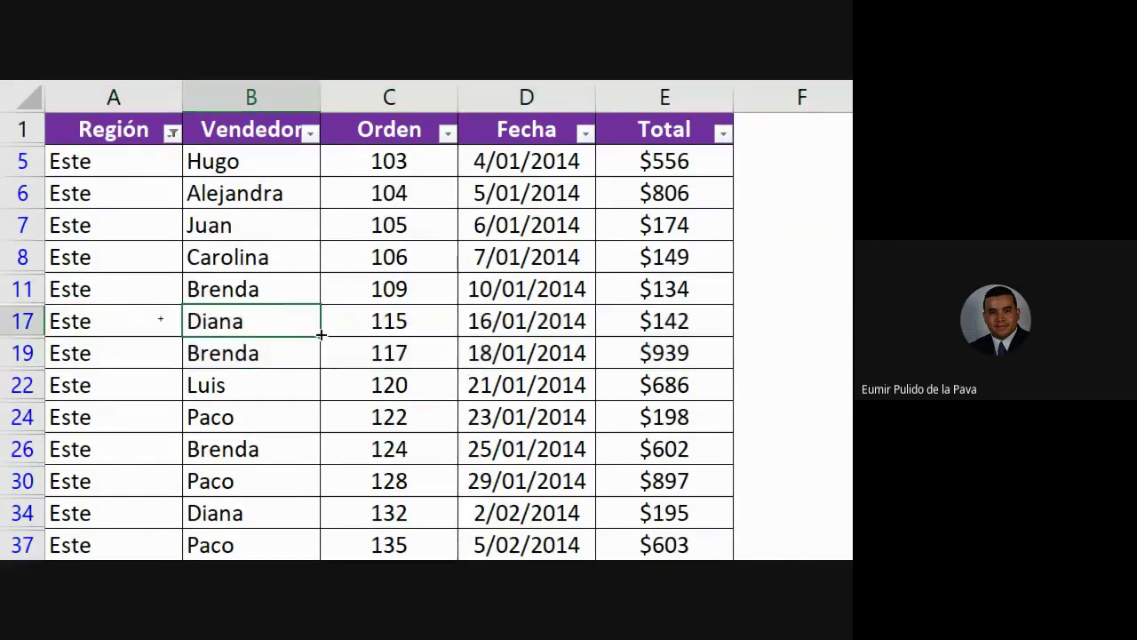
{"action": "left_click_drag", "start_coordinate": [324, 334], "coordinate": [321, 369]}
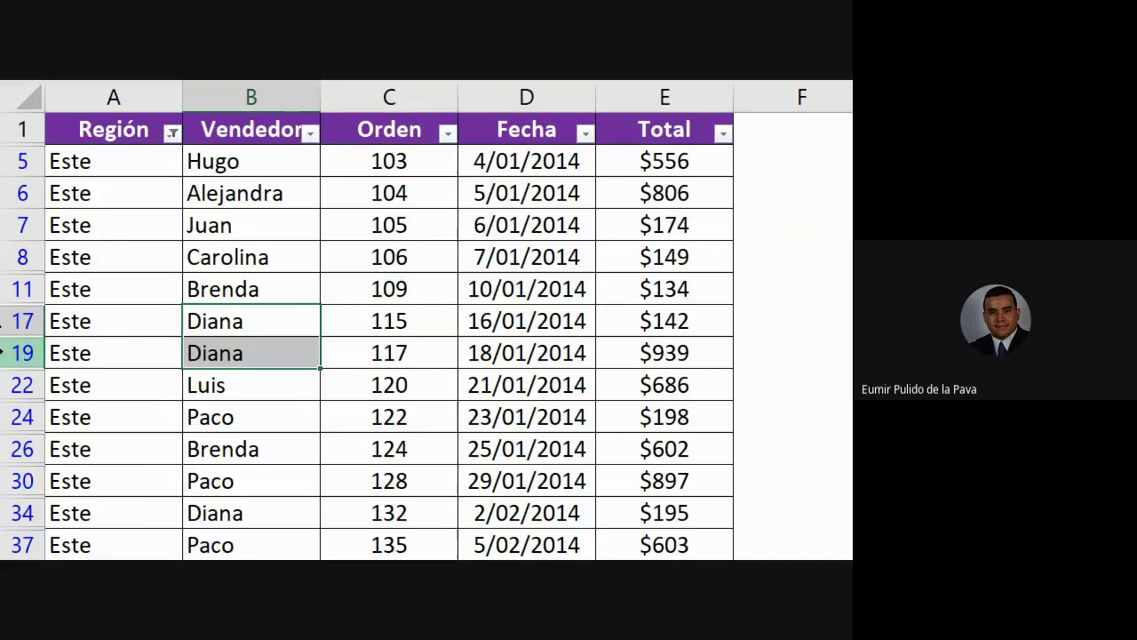
Clear the Región filter and check that row 18's seller still reads Hugo
{"action": "left_click", "coordinate": [171, 132]}
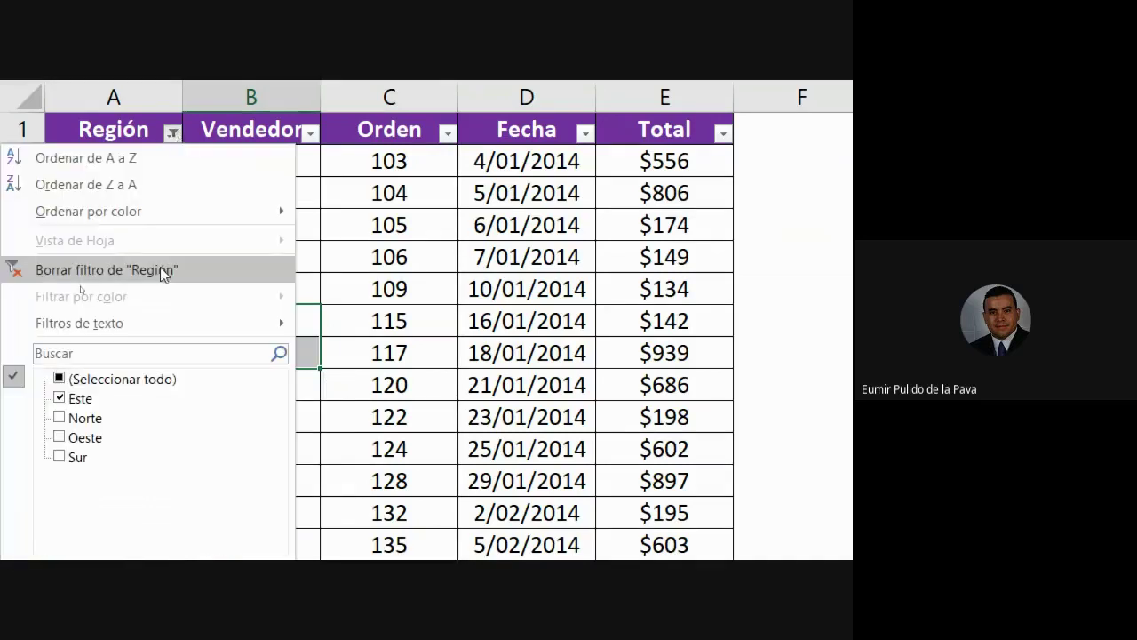
{"action": "left_click", "coordinate": [162, 275]}
{"action": "scroll", "coordinate": [160, 274], "scroll_direction": "down", "scroll_amount": 3}
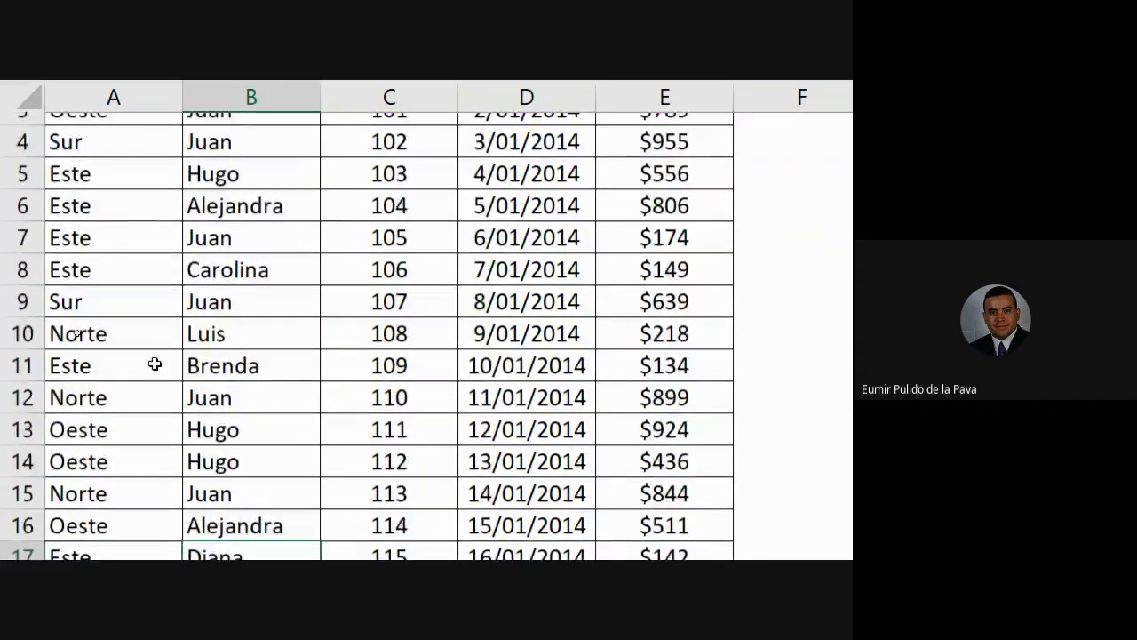
{"action": "left_click", "coordinate": [49, 386]}
{"action": "left_click", "coordinate": [27, 386]}
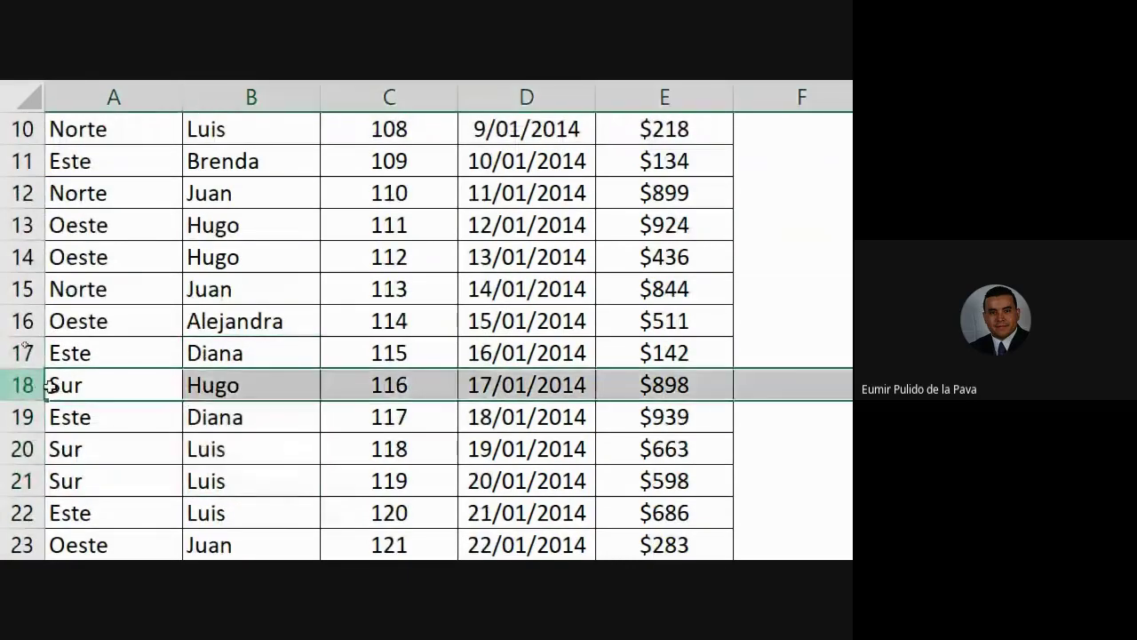
{"action": "left_click", "coordinate": [236, 389]}
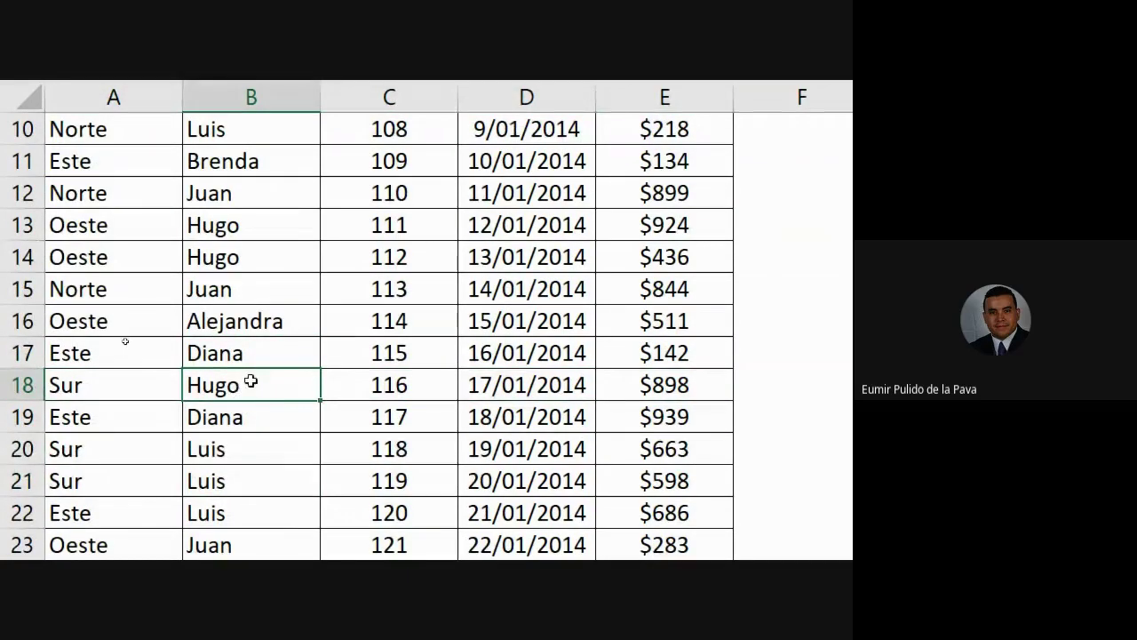
Compare cells B17, B19 and B18, then return to the top of the sheet
{"action": "left_click", "coordinate": [220, 353]}
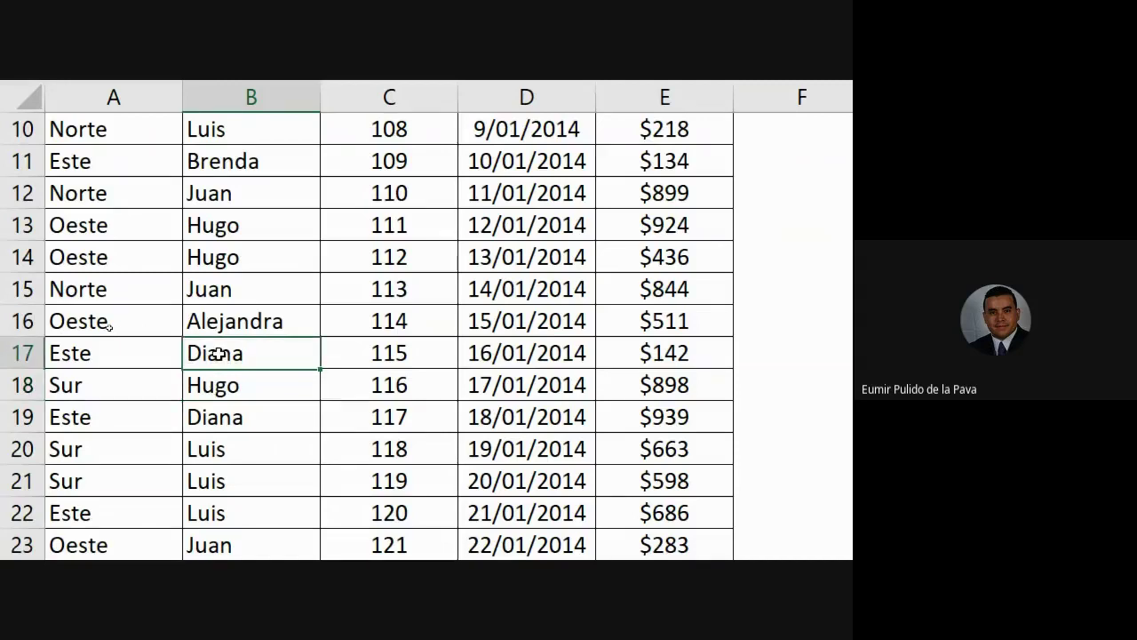
{"action": "left_click", "coordinate": [192, 419], "text": "ctrl"}
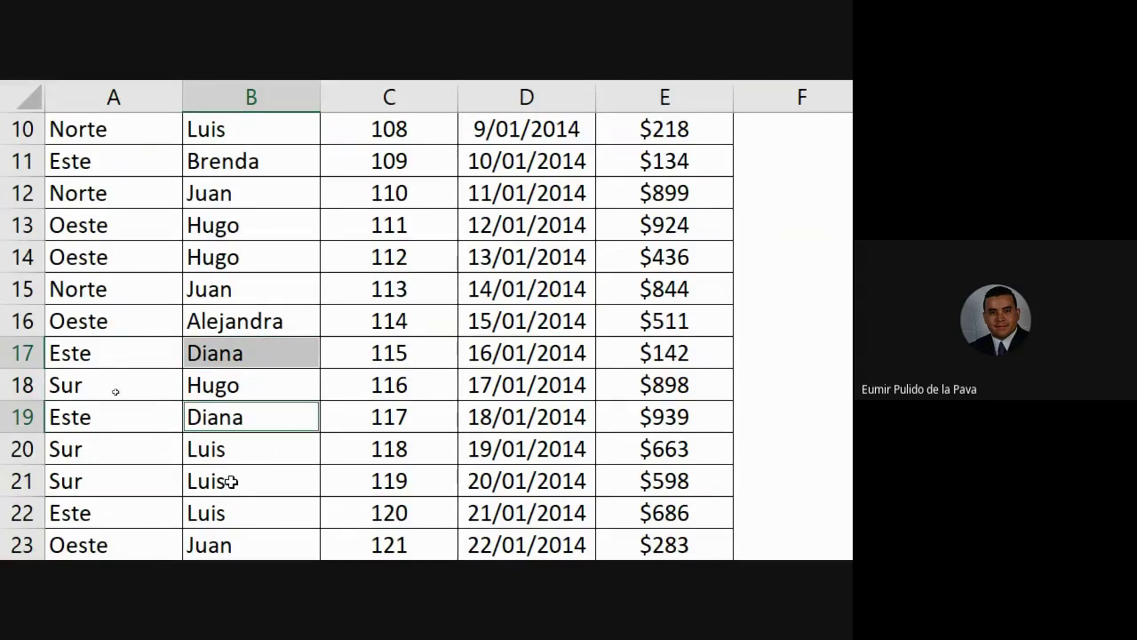
{"action": "left_click", "coordinate": [205, 394]}
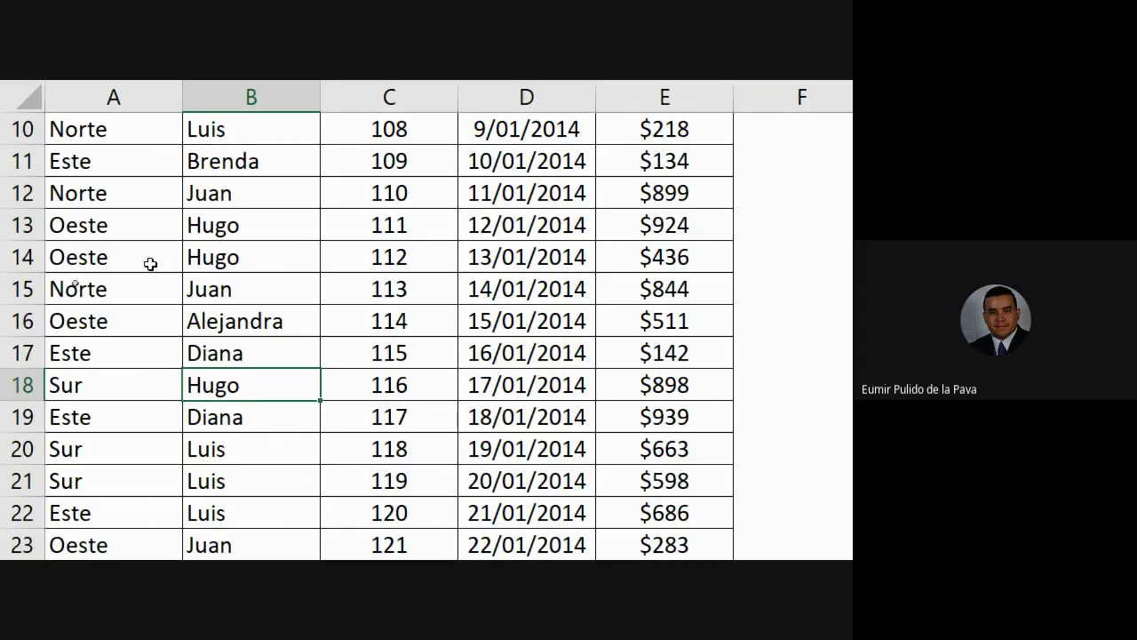
{"action": "key", "text": "ctrl+Up"}
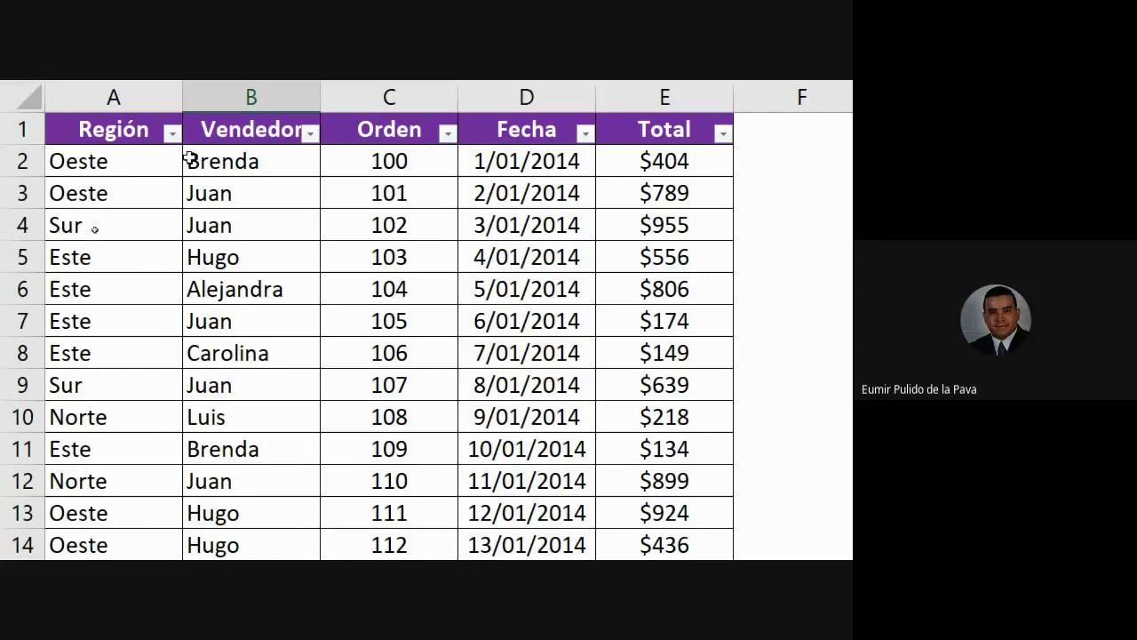
{"action": "scroll", "coordinate": [505, 172], "scroll_direction": "right", "scroll_amount": 3}
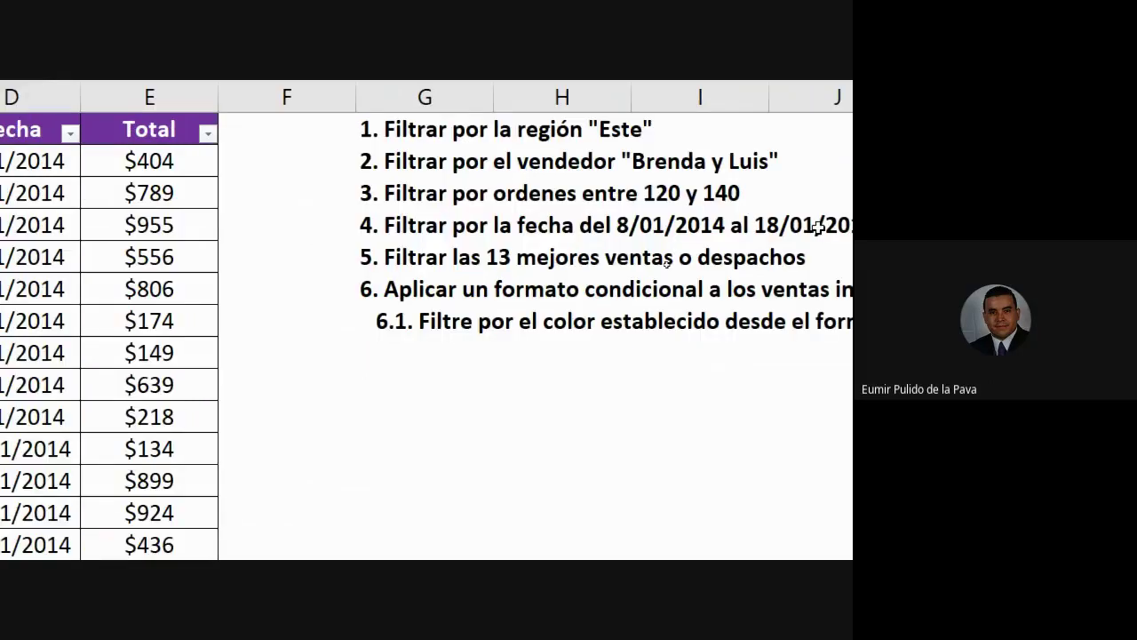
{"action": "scroll", "coordinate": [468, 157], "scroll_direction": "left", "scroll_amount": 4}
Apply a custom Región 'es igual a este' autofilter, then reopen and dismiss the Región filter list
{"action": "left_click", "coordinate": [171, 135]}
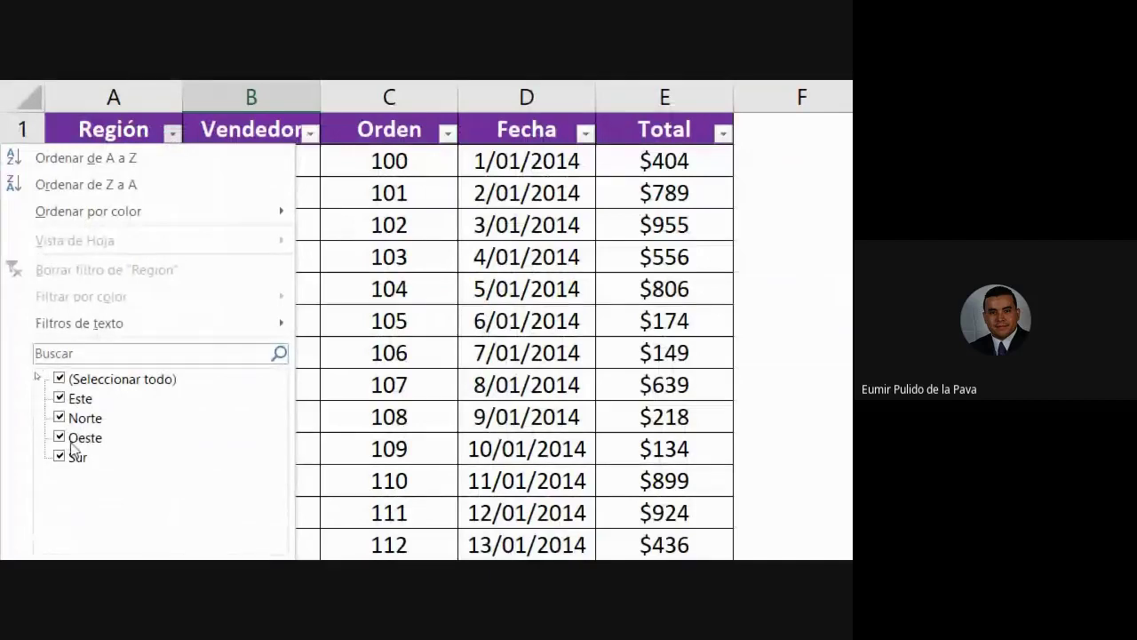
{"action": "mouse_move", "coordinate": [42, 315]}
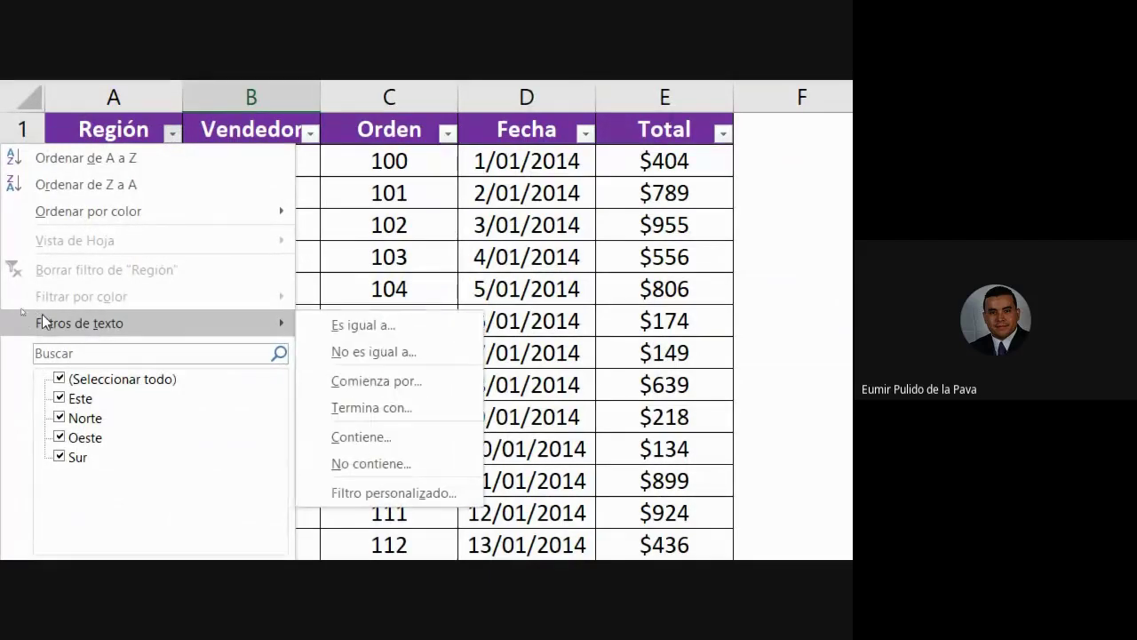
{"action": "left_click", "coordinate": [339, 326]}
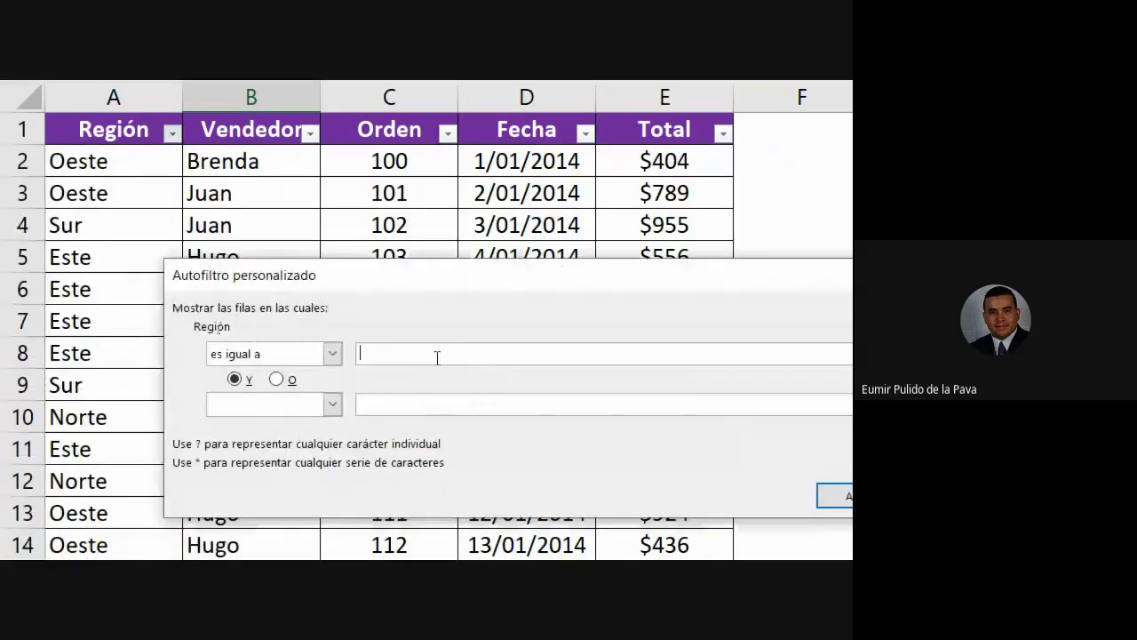
{"action": "type", "text": "este"}
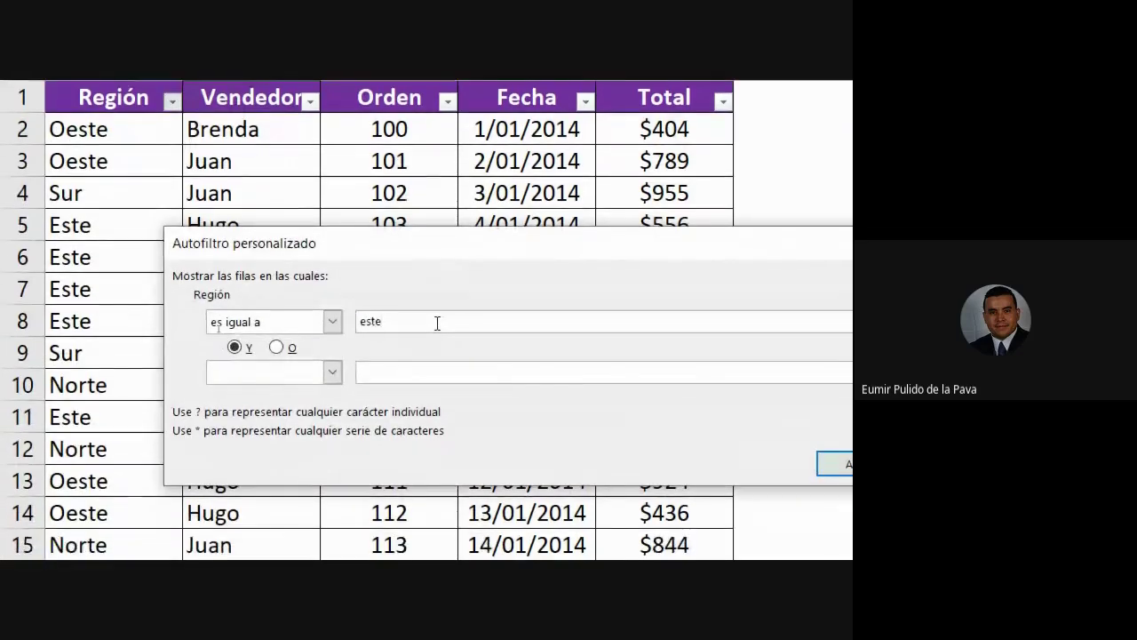
{"action": "left_click", "coordinate": [773, 470]}
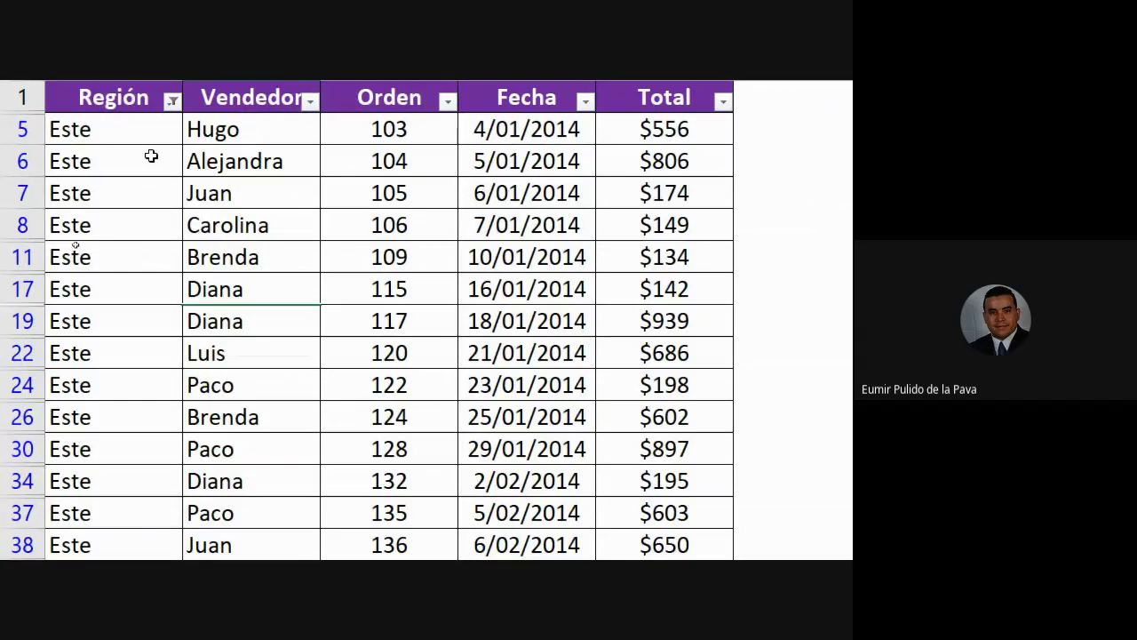
{"action": "left_click", "coordinate": [171, 101]}
{"action": "key", "text": "Escape"}
{"action": "scroll", "coordinate": [140, 231], "scroll_direction": "right", "scroll_amount": 5}
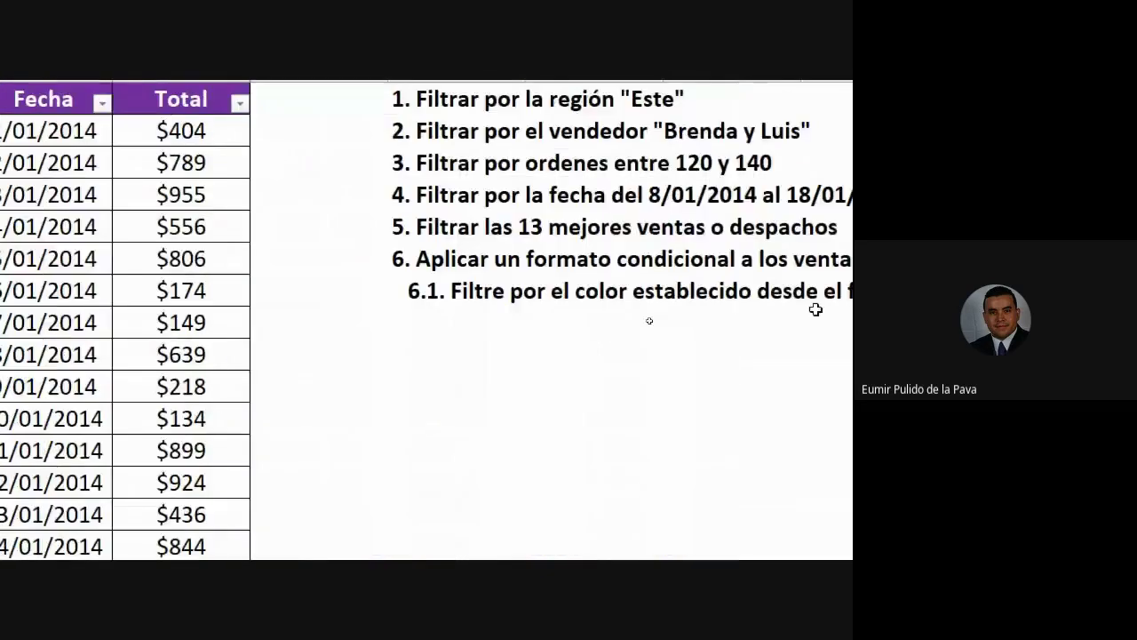
{"action": "scroll", "coordinate": [435, 182], "scroll_direction": "right", "scroll_amount": 3}
{"action": "left_click", "coordinate": [450, 174]}
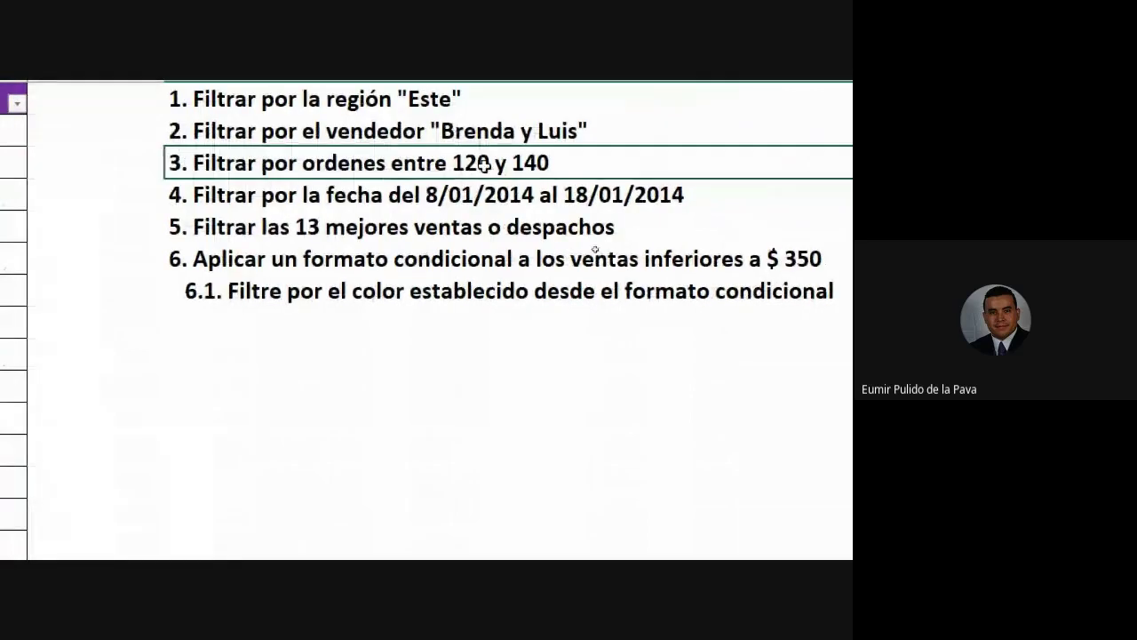
{"action": "key", "text": "Home"}
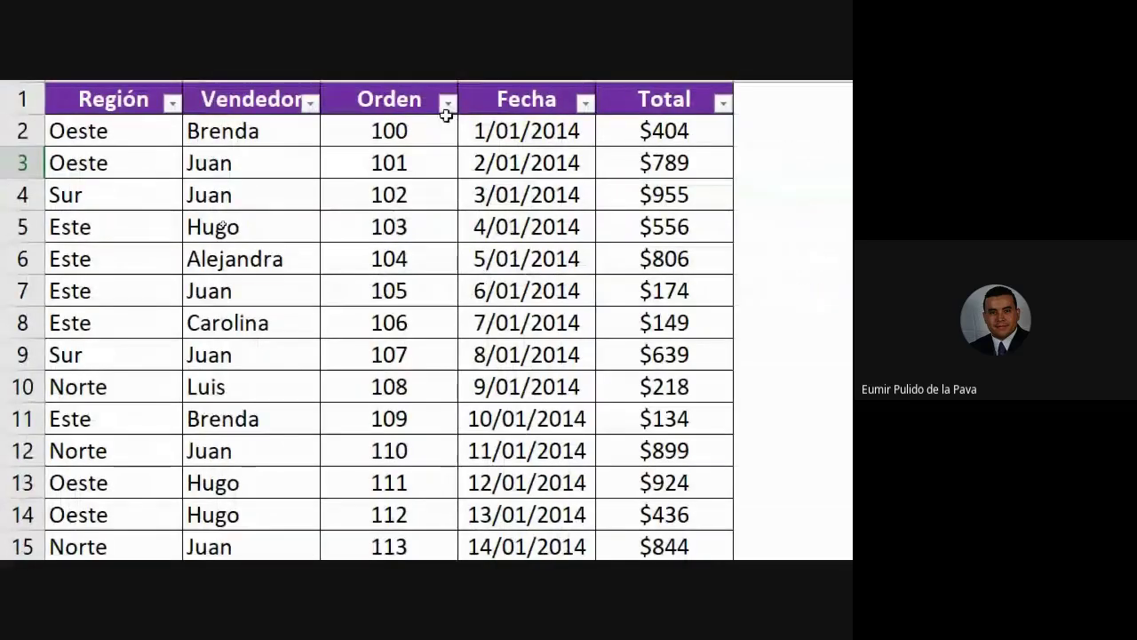
{"action": "left_click", "coordinate": [447, 101]}
{"action": "left_click", "coordinate": [221, 336]}
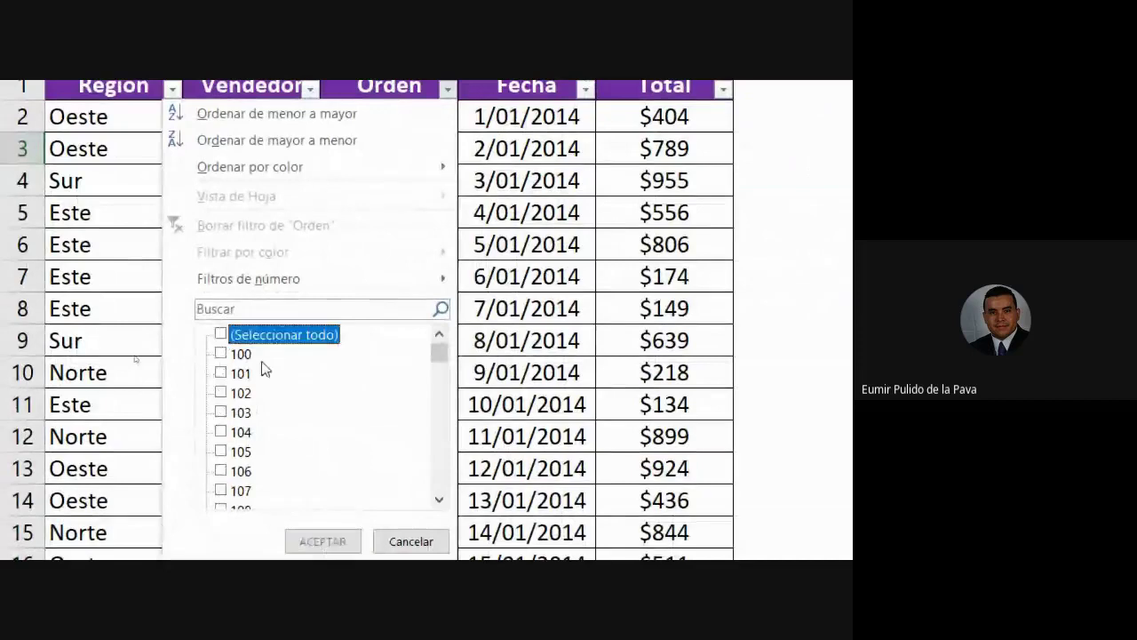
{"action": "scroll", "coordinate": [442, 373], "scroll_direction": "down", "scroll_amount": 2}
{"action": "scroll", "coordinate": [443, 373], "scroll_direction": "down", "scroll_amount": 2}
{"action": "scroll", "coordinate": [443, 373], "scroll_direction": "down", "scroll_amount": 2}
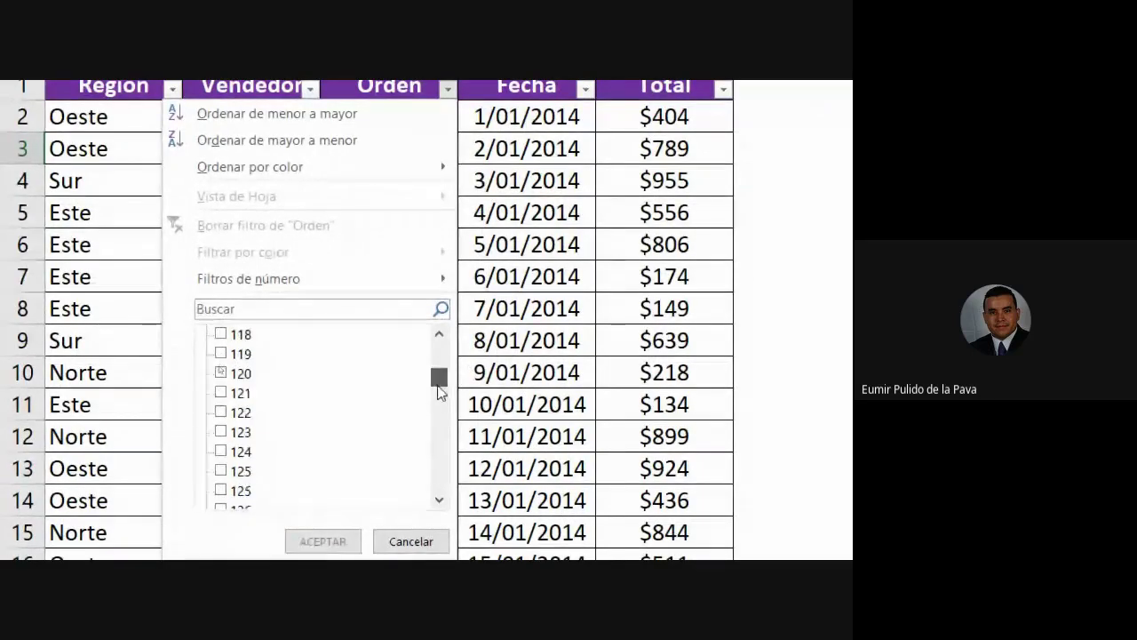
{"action": "scroll", "coordinate": [442, 373], "scroll_direction": "down", "scroll_amount": 2}
{"action": "left_click", "coordinate": [439, 334]}
{"action": "left_click", "coordinate": [439, 334]}
{"action": "left_click", "coordinate": [439, 334]}
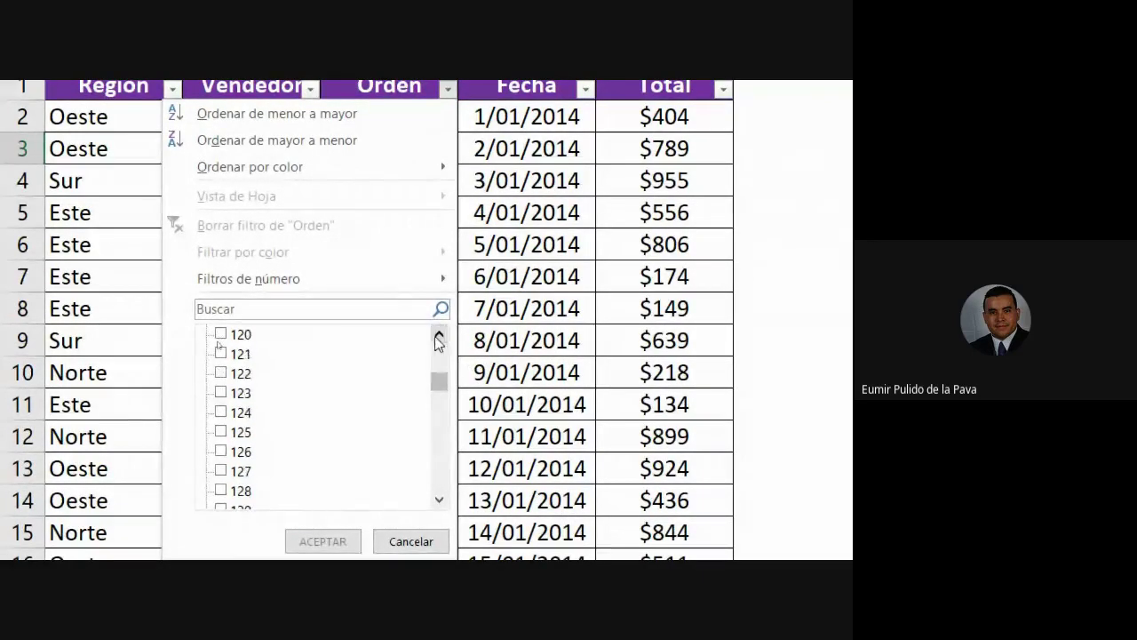
{"action": "left_click", "coordinate": [221, 335]}
{"action": "left_click", "coordinate": [220, 353]}
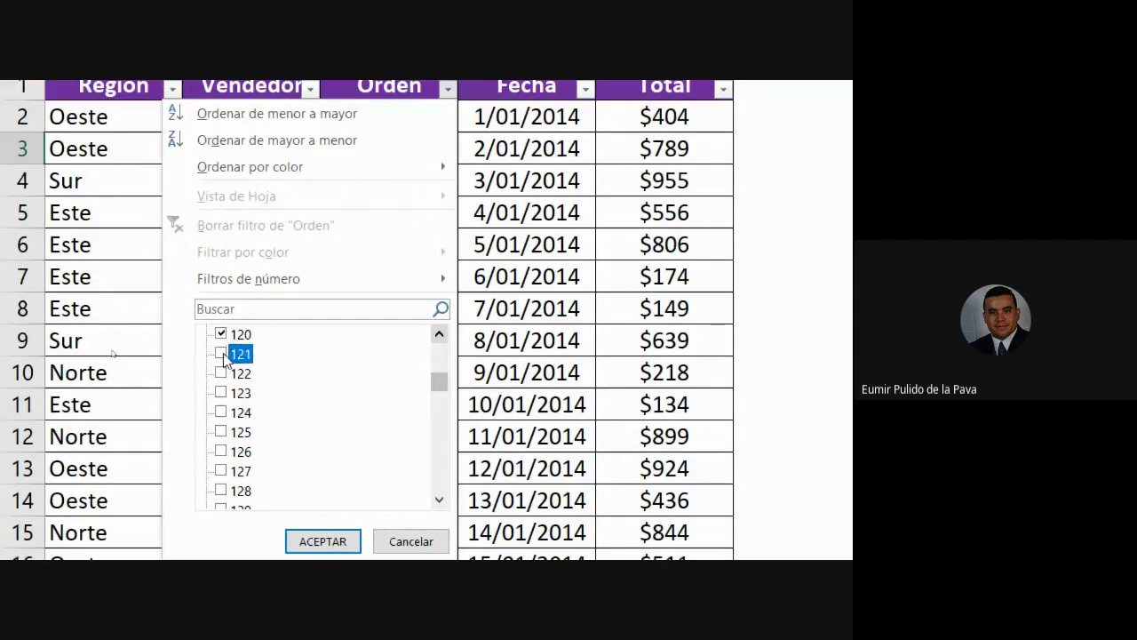
{"action": "left_click", "coordinate": [221, 373]}
{"action": "left_click", "coordinate": [222, 392]}
{"action": "left_click", "coordinate": [220, 431]}
{"action": "left_click", "coordinate": [220, 451]}
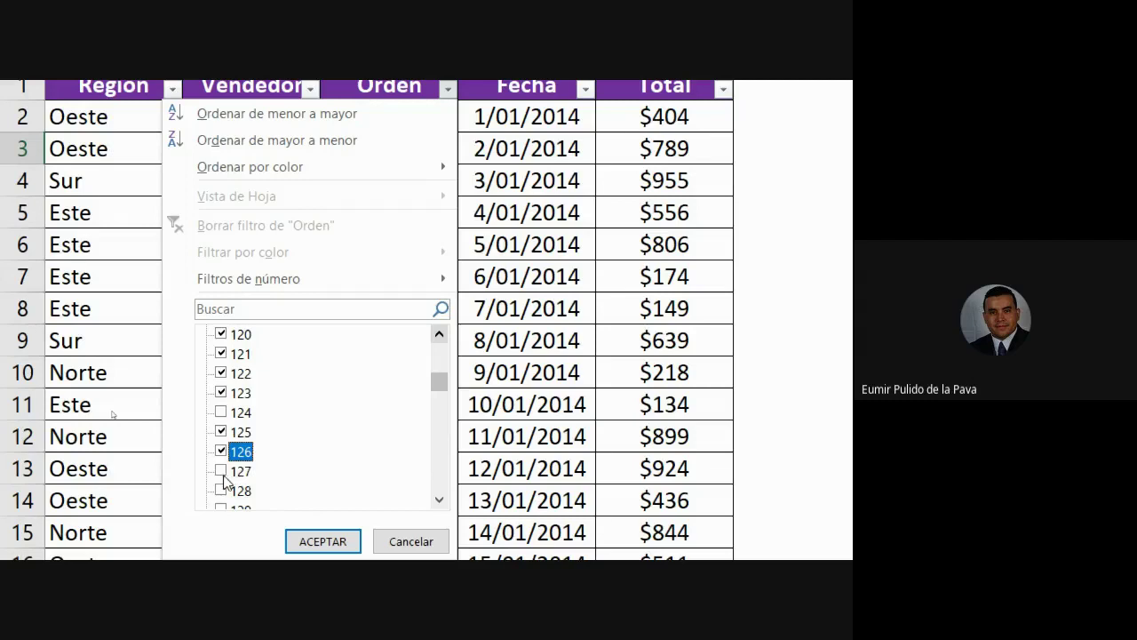
{"action": "left_click", "coordinate": [220, 471]}
{"action": "left_click", "coordinate": [220, 490]}
{"action": "scroll", "coordinate": [302, 456], "scroll_direction": "down", "scroll_amount": 1}
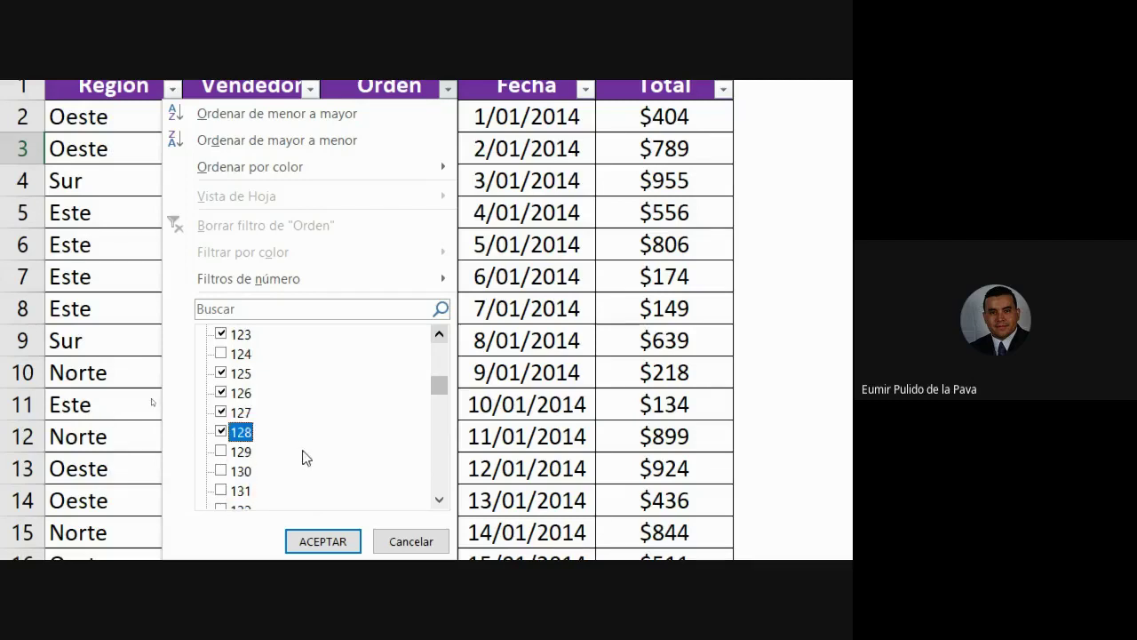
{"action": "left_click", "coordinate": [221, 469]}
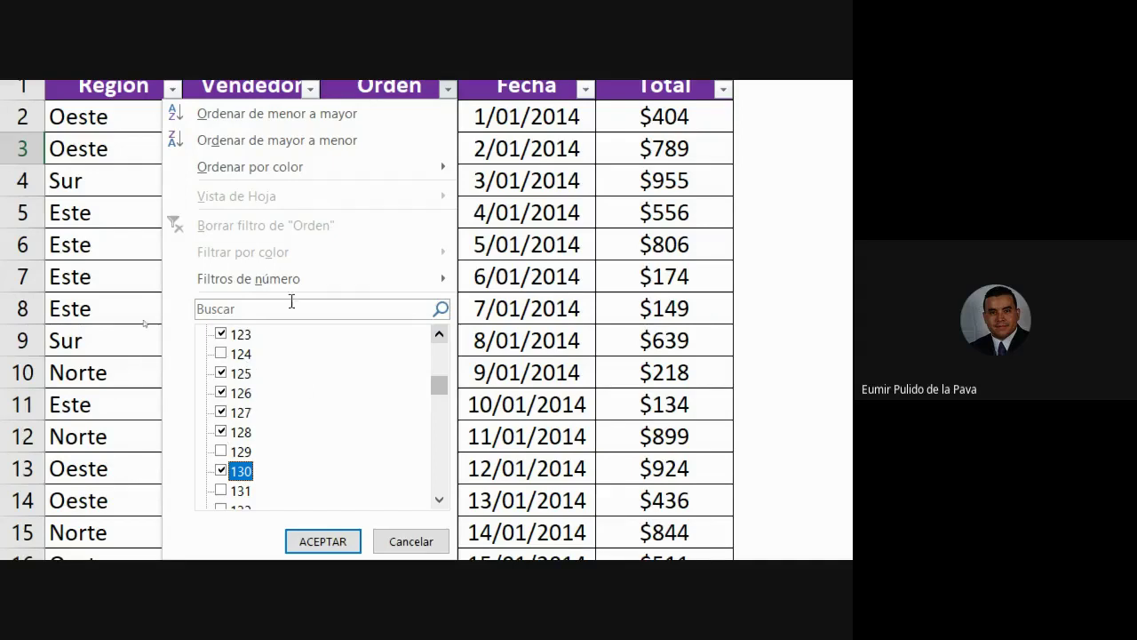
{"action": "mouse_move", "coordinate": [279, 284]}
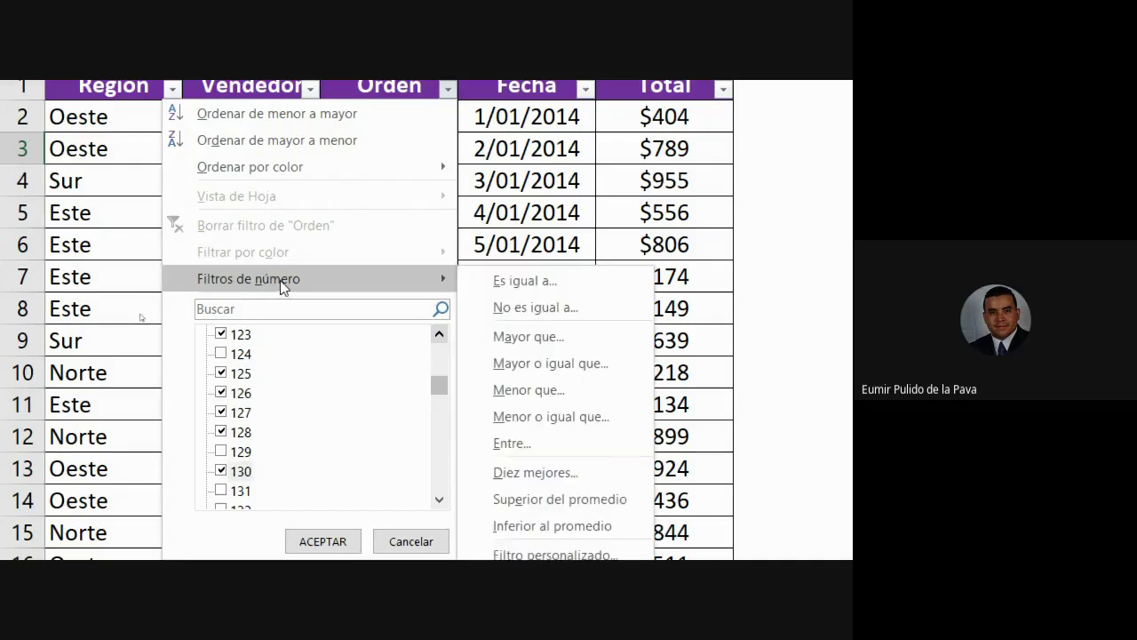
{"action": "left_click", "coordinate": [519, 450]}
{"action": "type", "text": "1"}
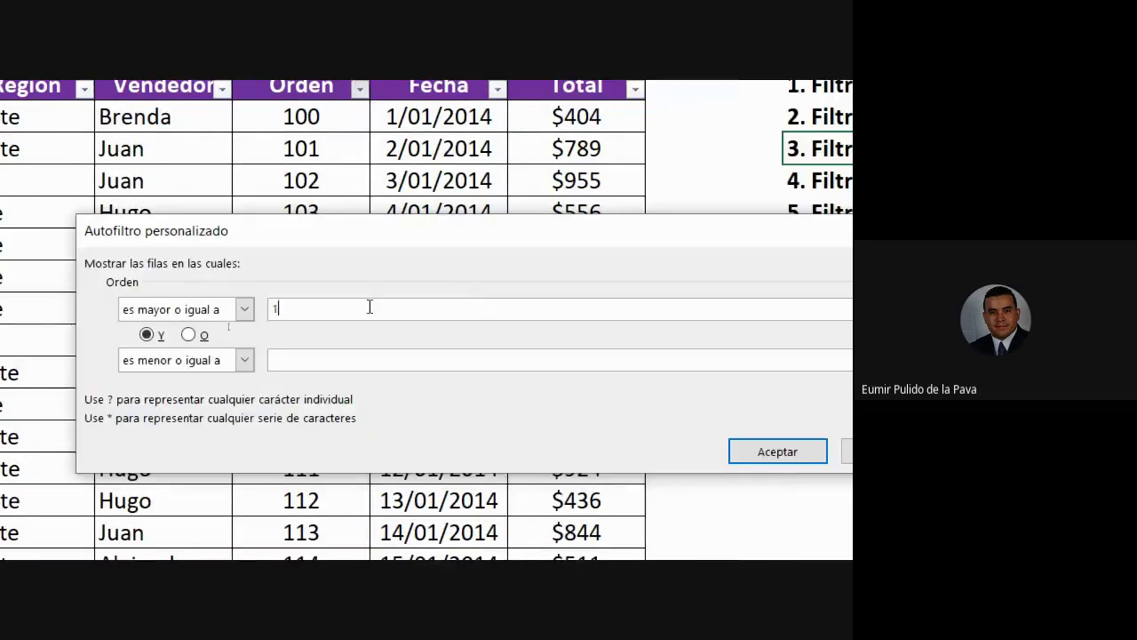
{"action": "type", "text": "20"}
{"action": "left_click", "coordinate": [291, 369]}
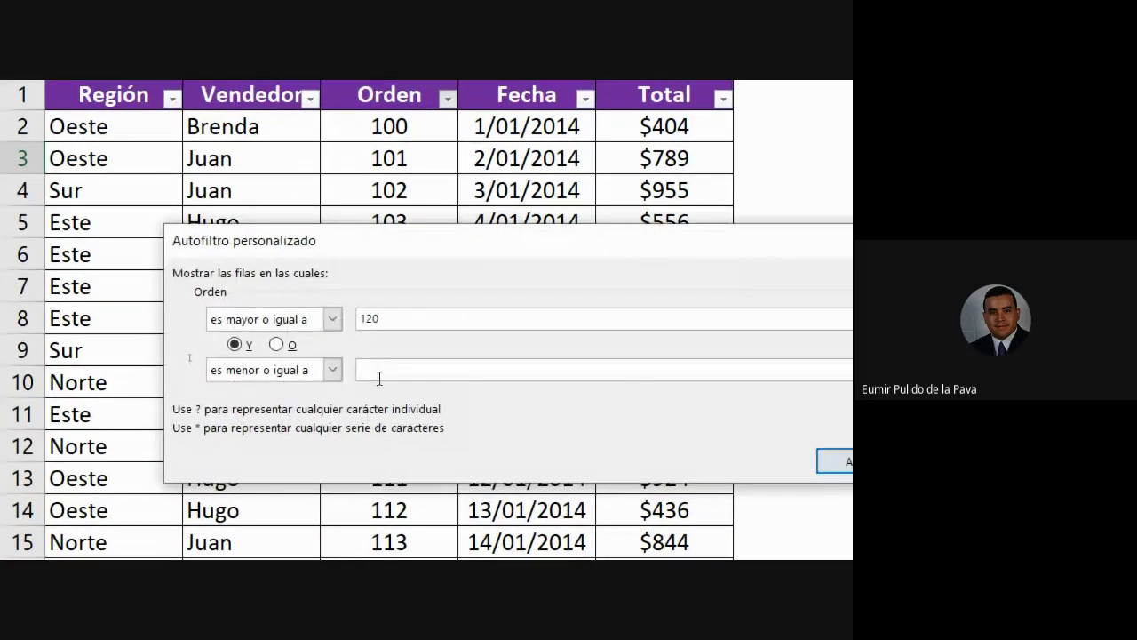
{"action": "left_click", "coordinate": [372, 373]}
{"action": "type", "text": "140"}
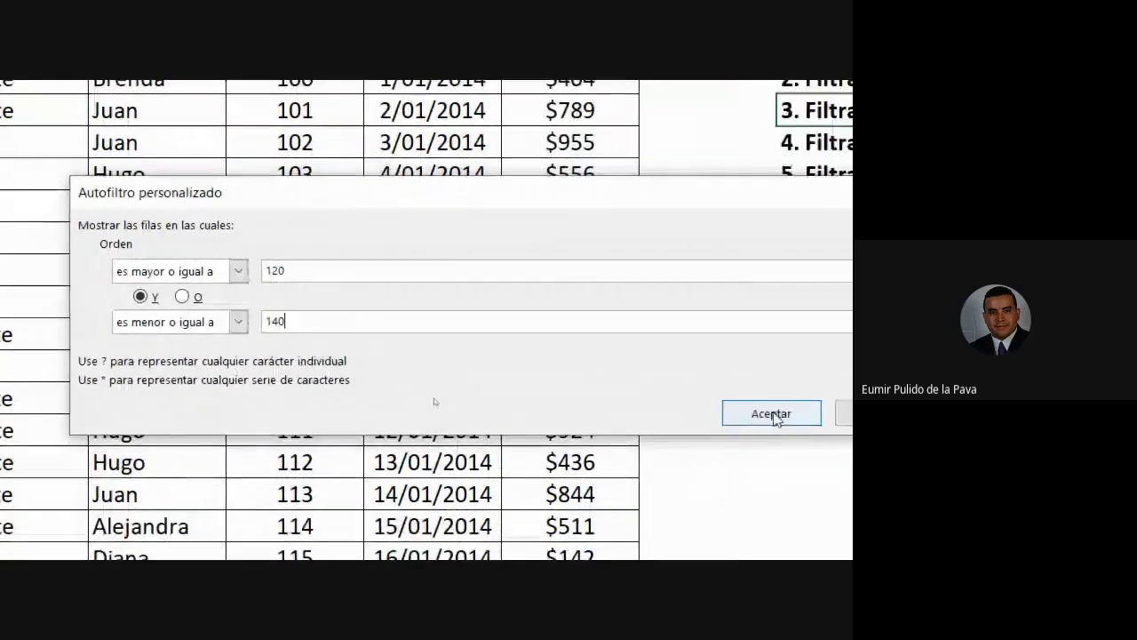
{"action": "left_click", "coordinate": [844, 461]}
{"action": "scroll", "coordinate": [251, 223], "scroll_direction": "up", "scroll_amount": 2}
{"action": "mouse_move", "coordinate": [294, 190]}
{"action": "left_mouse_down"}
{"action": "mouse_move", "coordinate": [247, 551]}
{"action": "mouse_move", "coordinate": [264, 515]}
{"action": "left_mouse_up"}
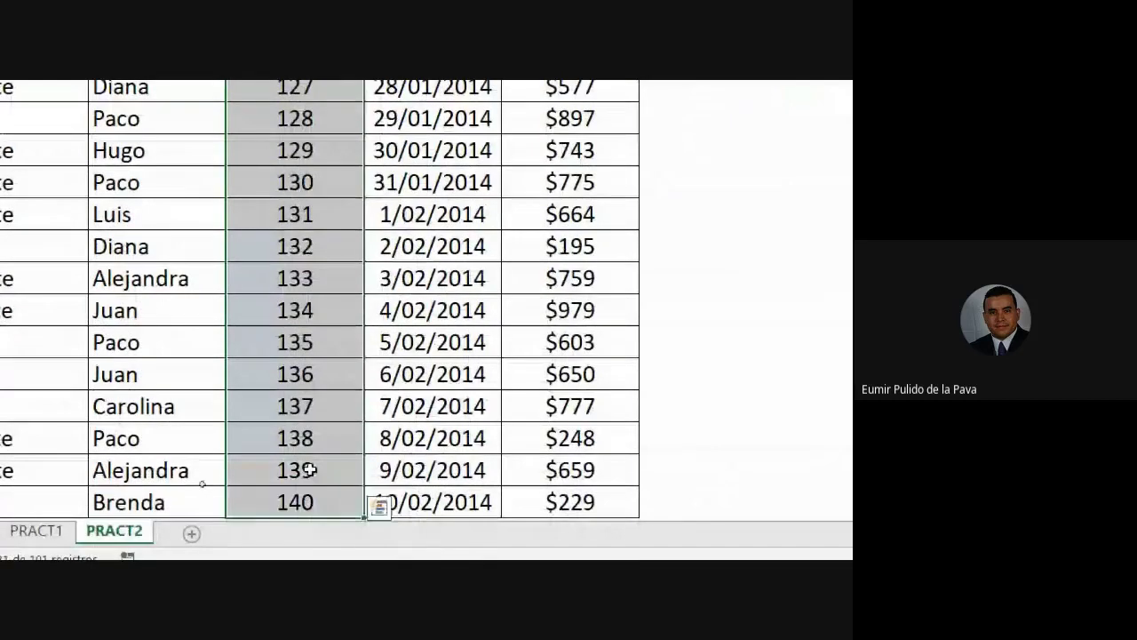
{"action": "scroll", "coordinate": [302, 462], "scroll_direction": "up", "scroll_amount": 3}
{"action": "scroll", "coordinate": [196, 332], "scroll_direction": "up", "scroll_amount": 2}
{"action": "scroll", "coordinate": [412, 291], "scroll_direction": "up", "scroll_amount": 1}
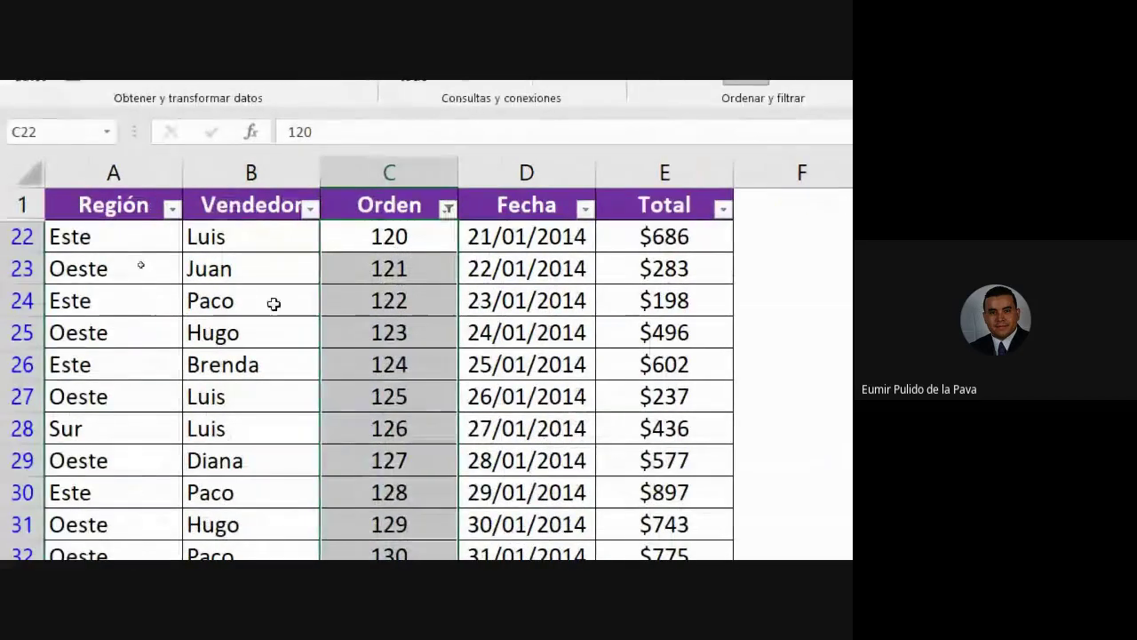
{"action": "left_click", "coordinate": [448, 208]}
{"action": "left_click", "coordinate": [311, 347]}
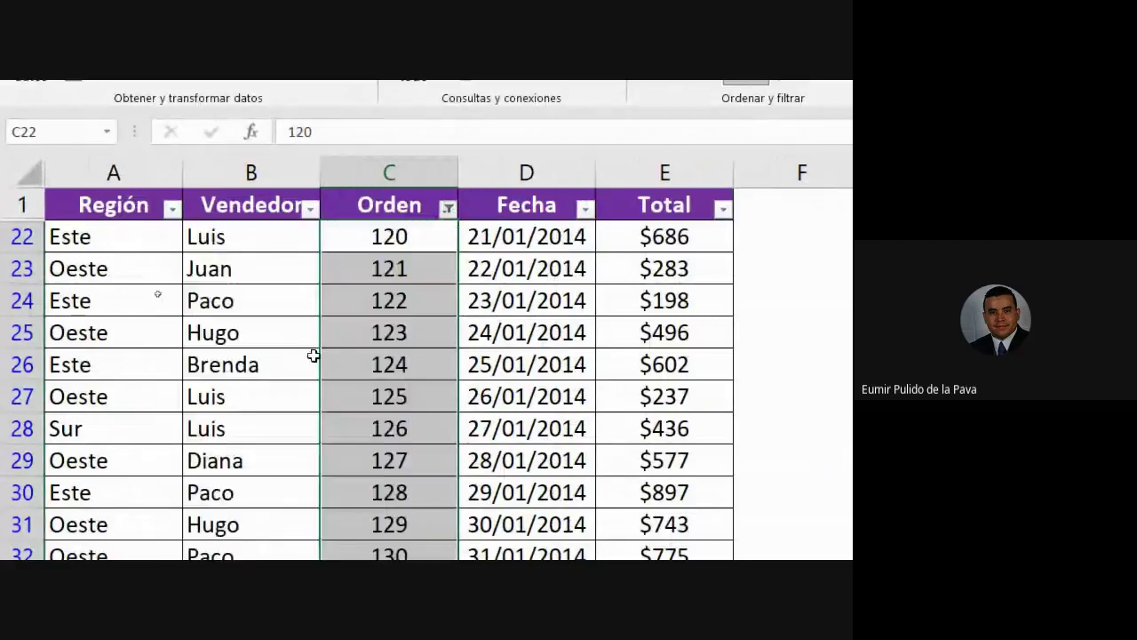
{"action": "scroll", "coordinate": [310, 352], "scroll_direction": "up", "scroll_amount": 7}
{"action": "left_click", "coordinate": [448, 207]}
{"action": "mouse_move", "coordinate": [300, 407]}
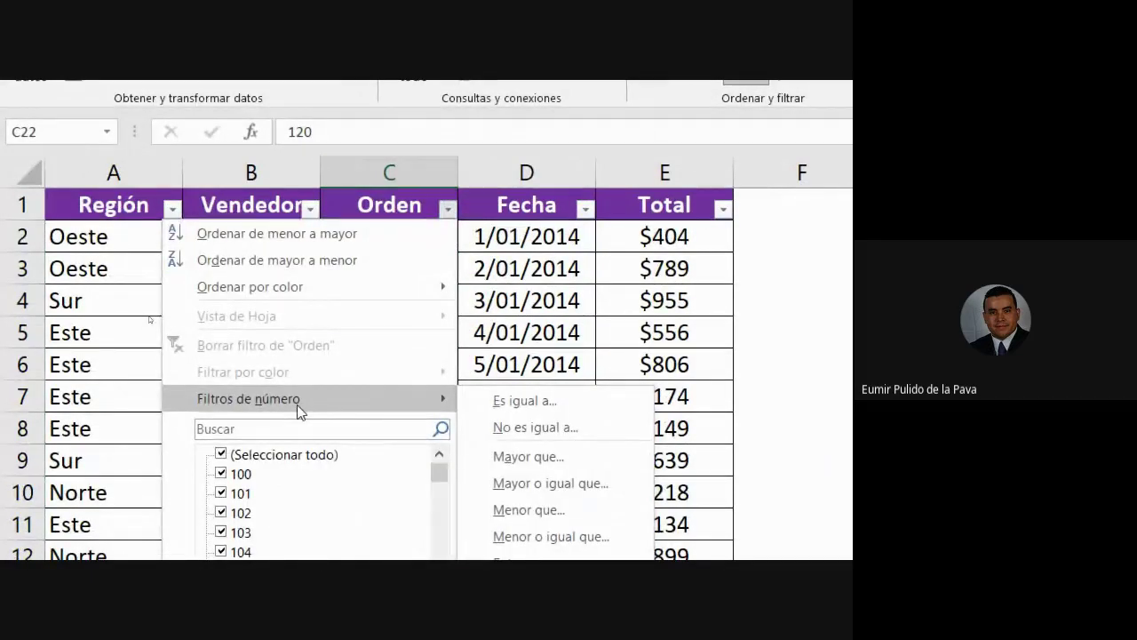
{"action": "left_click", "coordinate": [746, 442]}
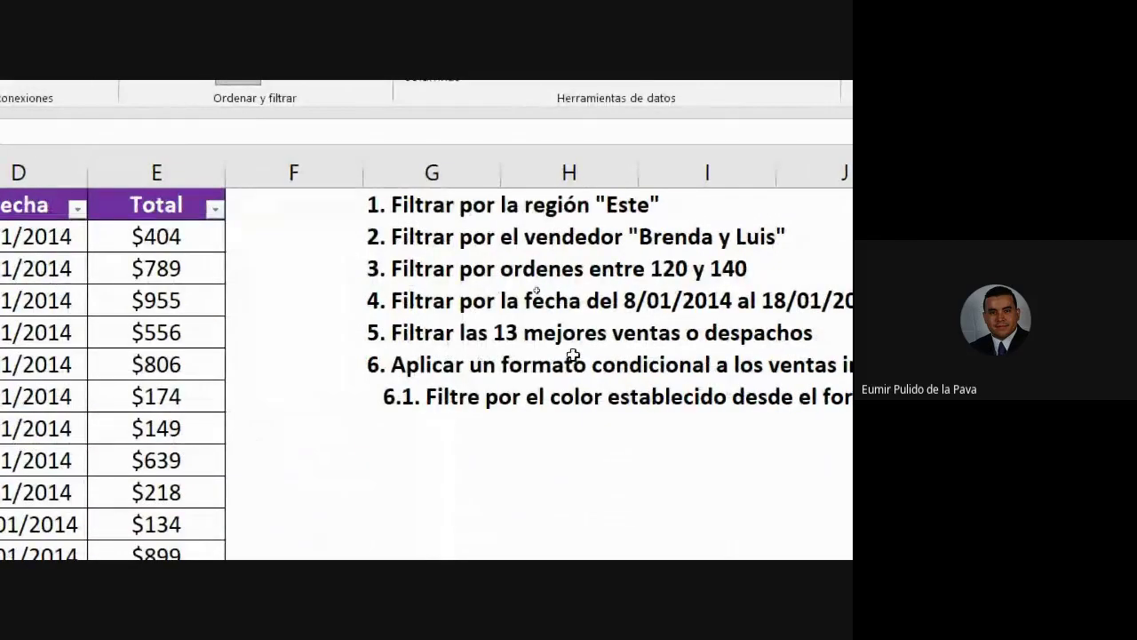
For the 13-best-sales task, open the Total column filter and clear all its value checkboxes
{"action": "left_click", "coordinate": [491, 336]}
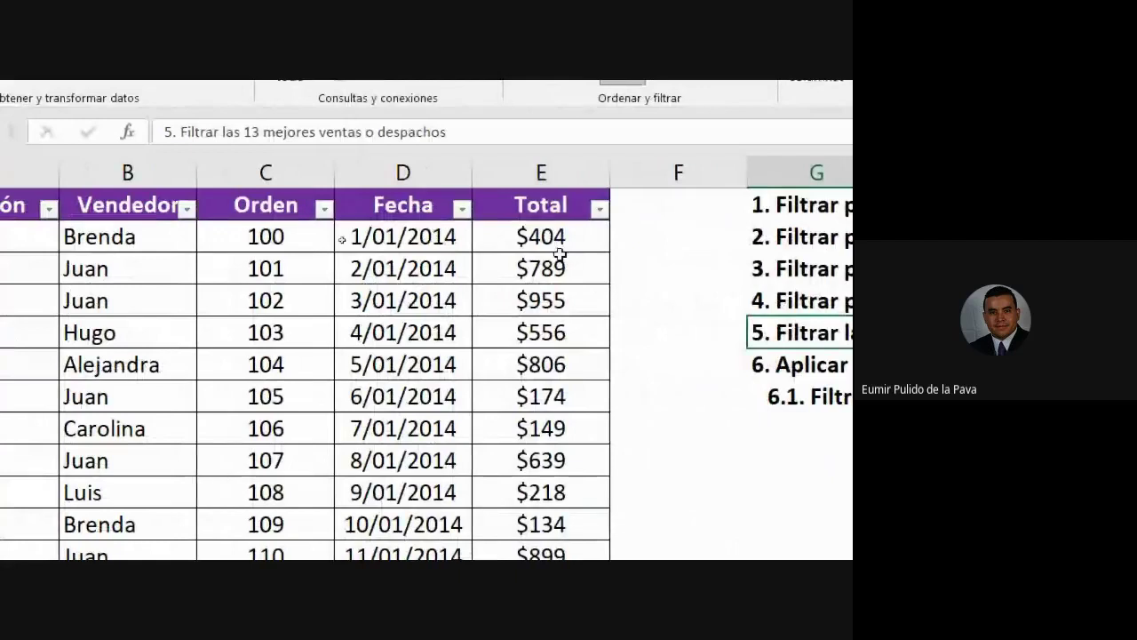
{"action": "left_click", "coordinate": [599, 206]}
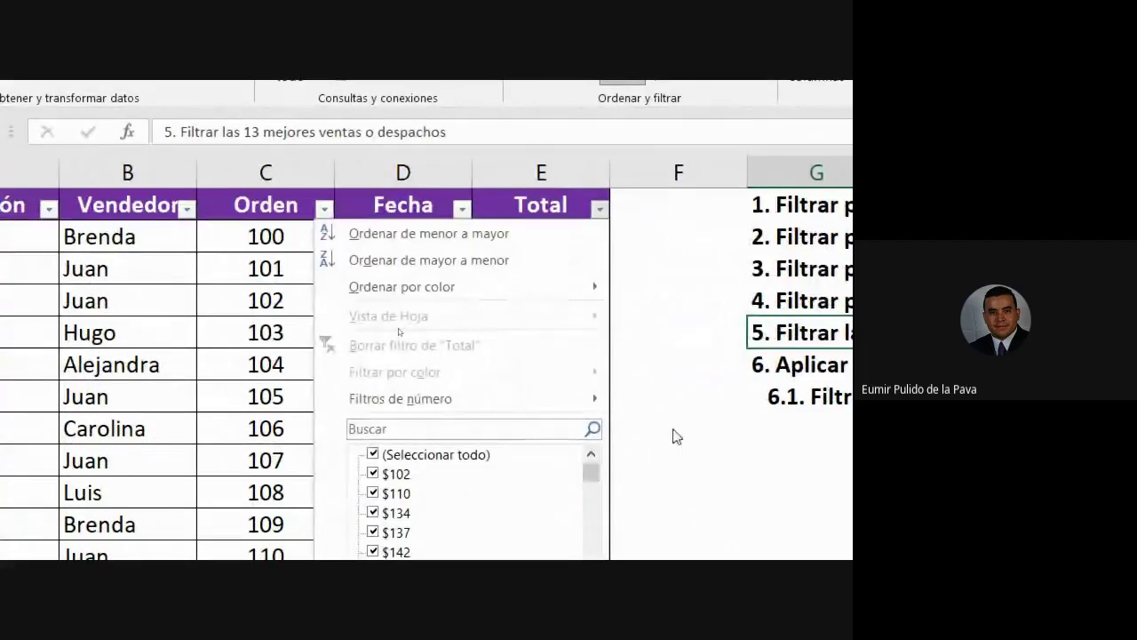
{"action": "left_click", "coordinate": [373, 213]}
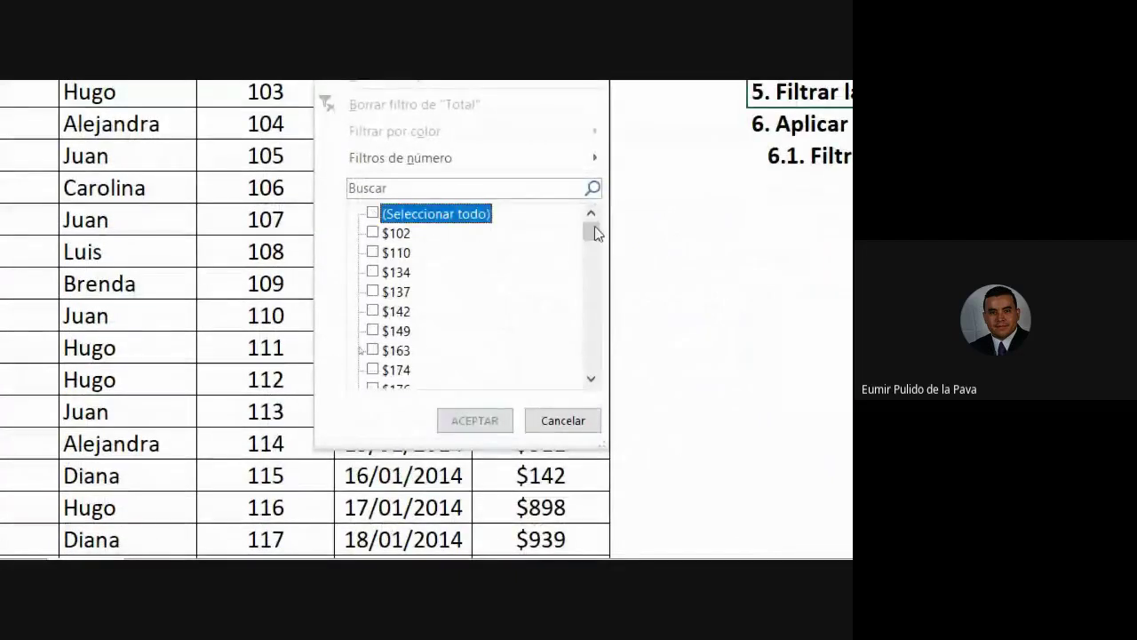
{"action": "left_click_drag", "start_coordinate": [595, 233], "coordinate": [592, 360]}
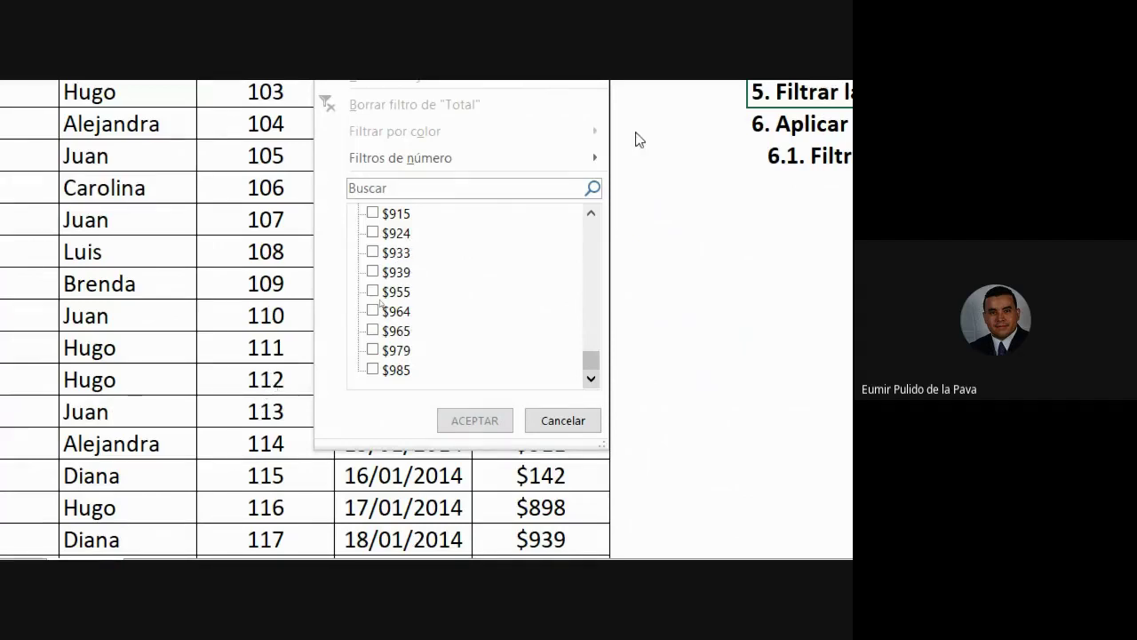
{"action": "mouse_move", "coordinate": [500, 351]}
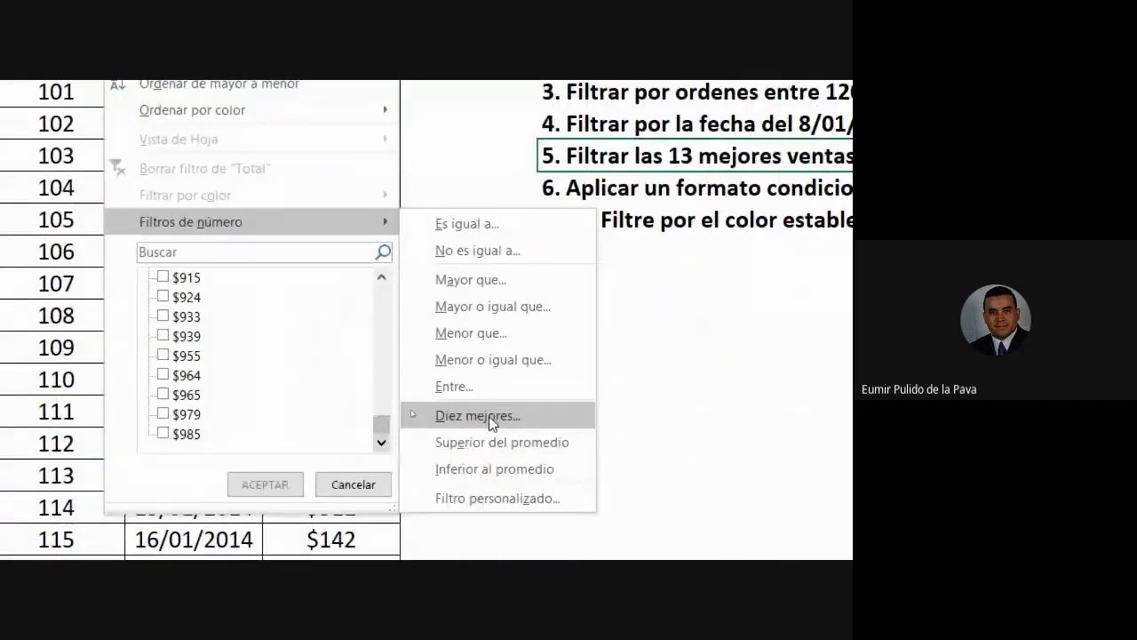
Apply a Diez mejores filter on Total showing the top 13 Elementos
{"action": "left_click", "coordinate": [480, 416]}
{"action": "left_click_drag", "start_coordinate": [221, 232], "coordinate": [462, 231]}
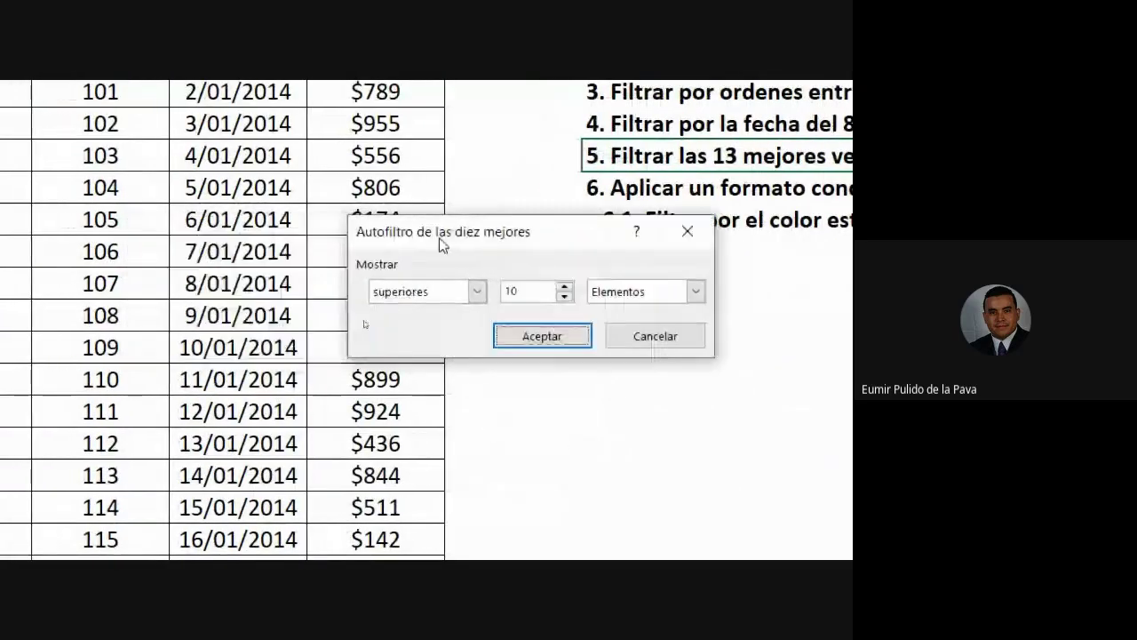
{"action": "left_click", "coordinate": [500, 291]}
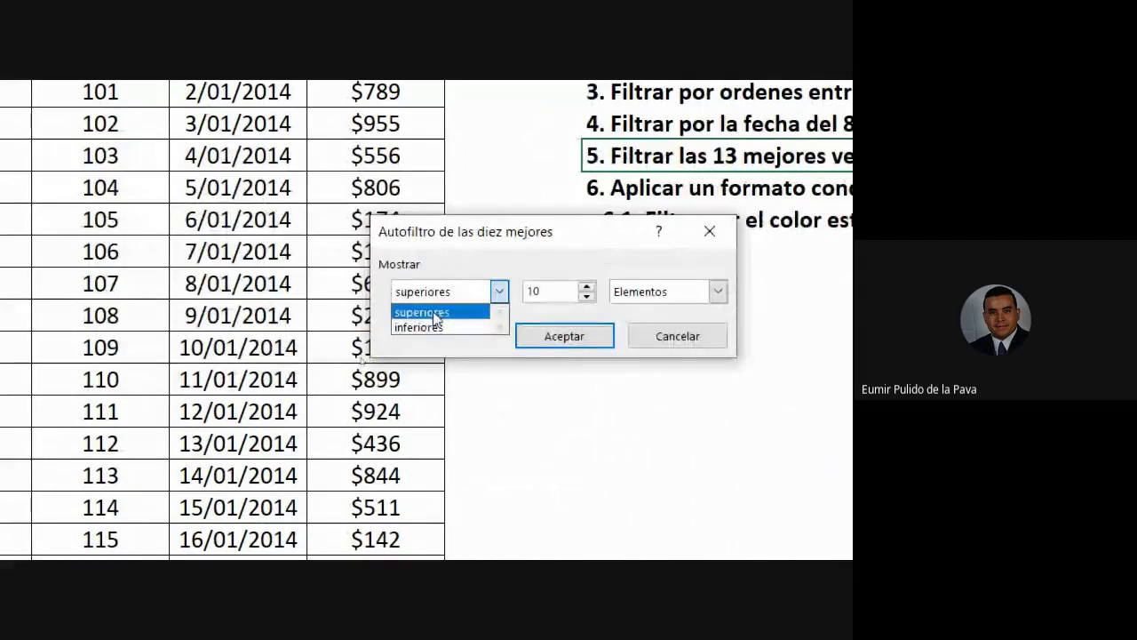
{"action": "left_click", "coordinate": [425, 312]}
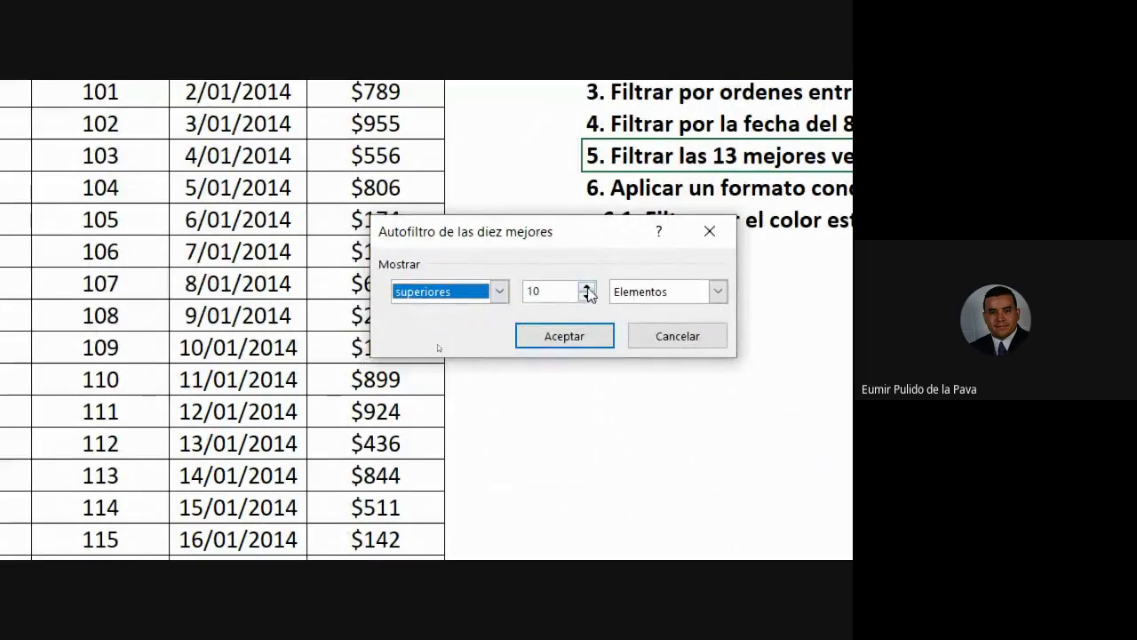
{"action": "left_click", "coordinate": [586, 286]}
{"action": "left_click", "coordinate": [586, 286]}
{"action": "left_click", "coordinate": [586, 286]}
{"action": "left_click", "coordinate": [655, 290]}
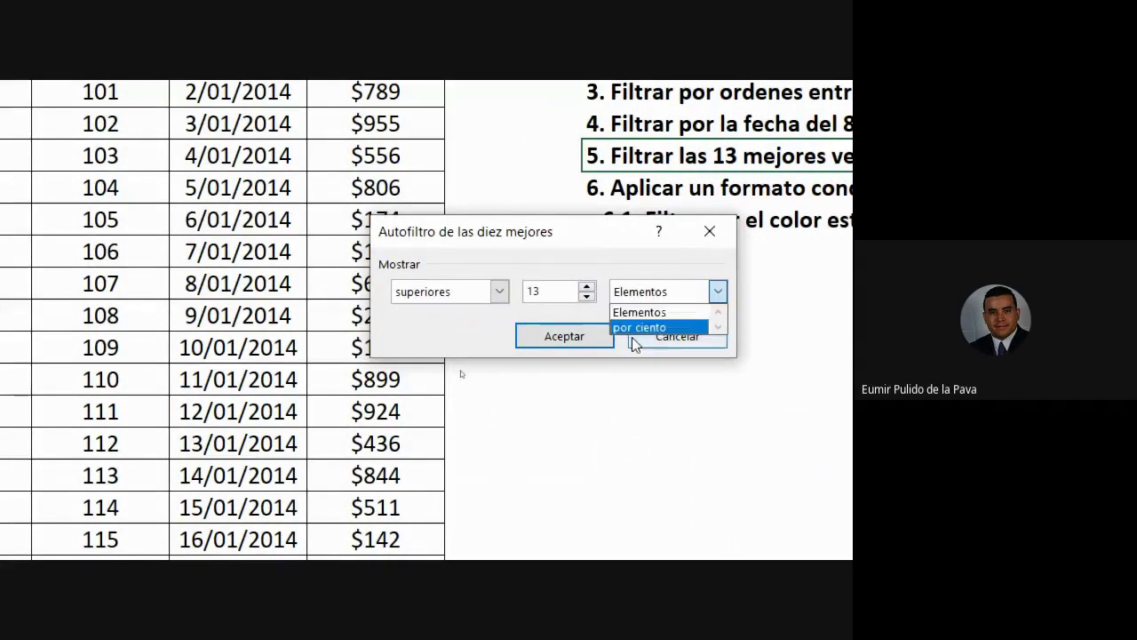
{"action": "left_click", "coordinate": [647, 309]}
{"action": "left_click", "coordinate": [575, 342]}
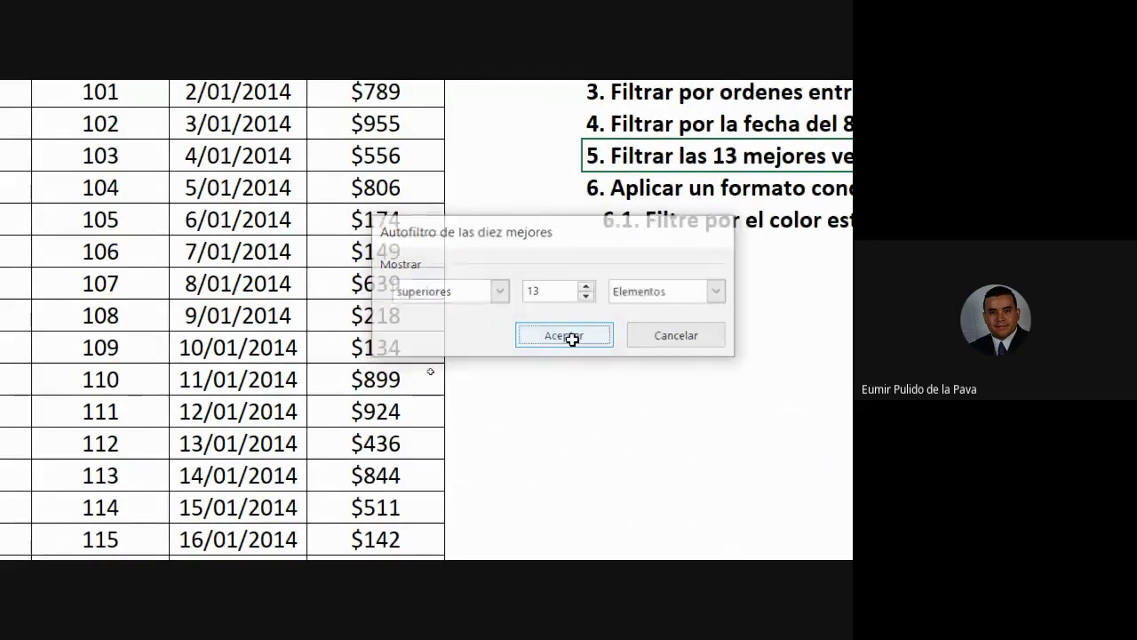
{"action": "scroll", "coordinate": [524, 133], "scroll_direction": "up", "scroll_amount": 1}
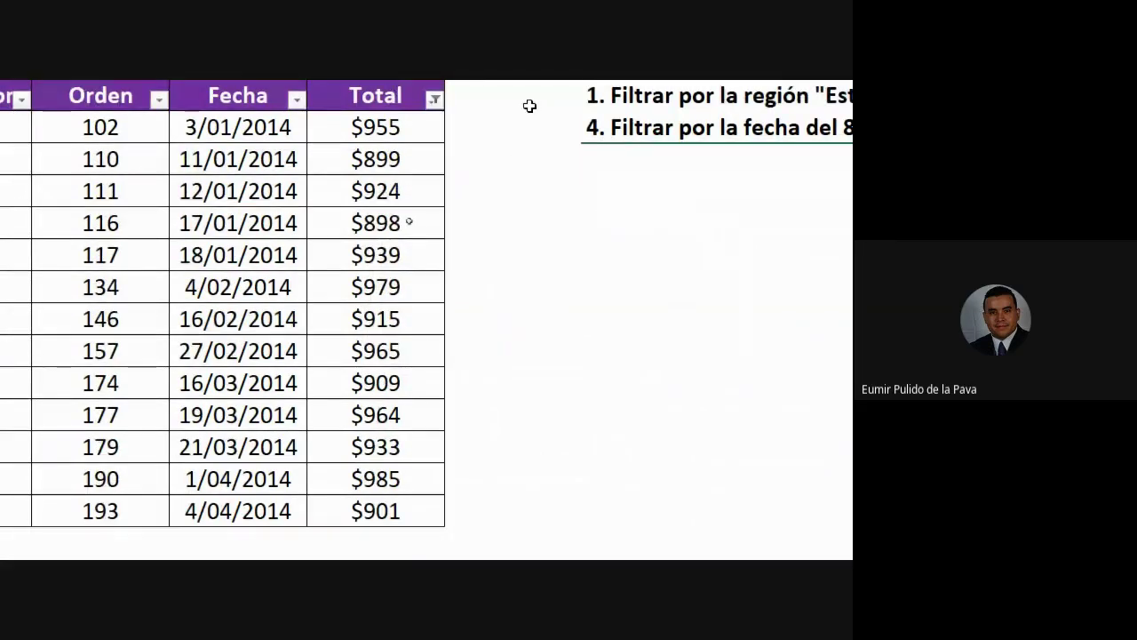
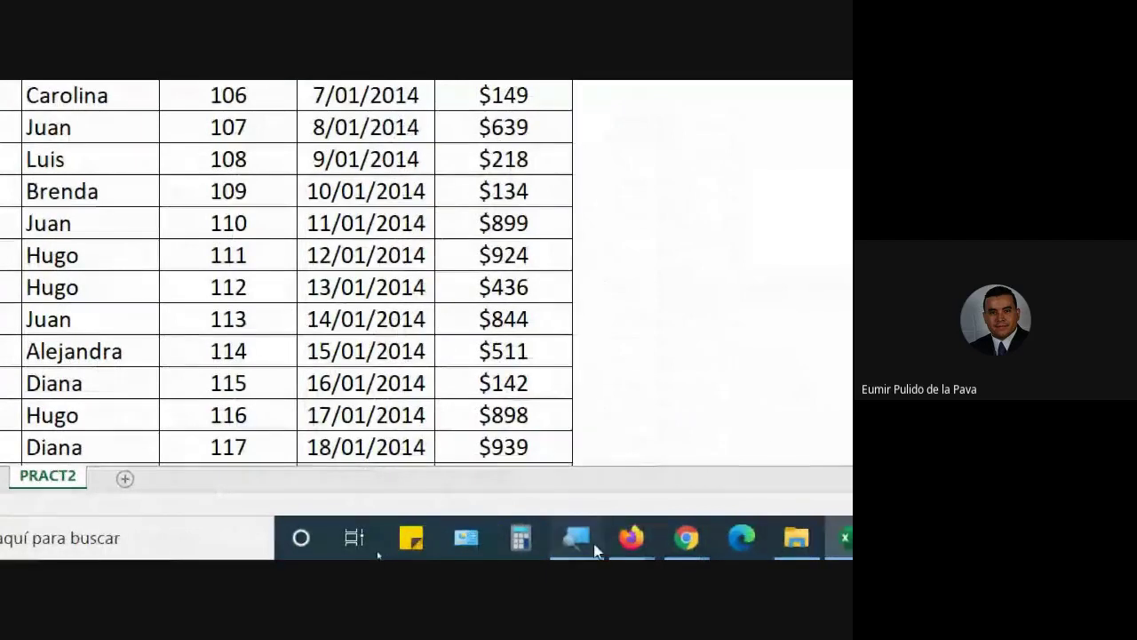
Check the Google Meet call briefly, then return to the workbook's PRACT2 sheet
{"action": "left_click", "coordinate": [577, 537]}
{"action": "left_click", "coordinate": [520, 466]}
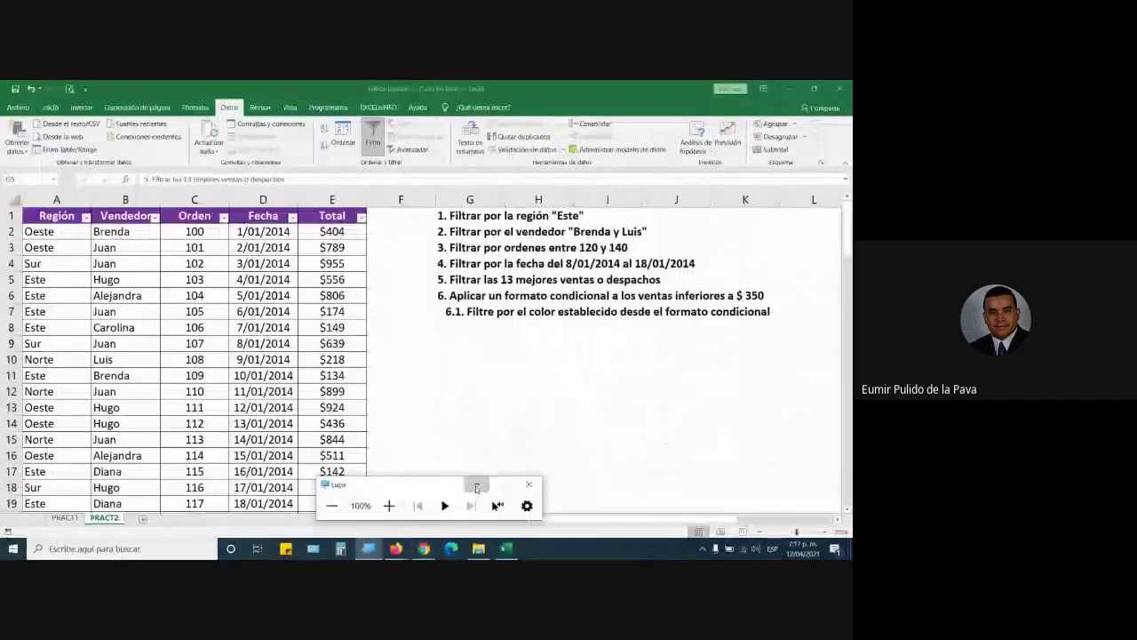
{"action": "left_click", "coordinate": [476, 484]}
{"action": "mouse_move", "coordinate": [423, 548]}
{"action": "left_click", "coordinate": [387, 491]}
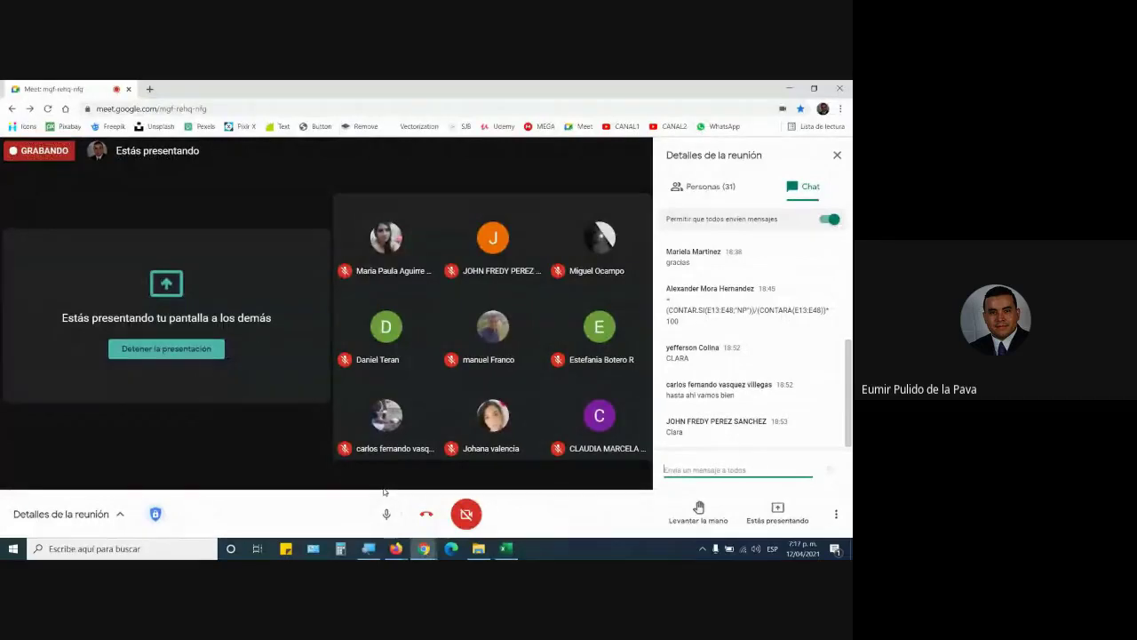
{"action": "left_click", "coordinate": [508, 548]}
{"action": "left_click", "coordinate": [140, 517]}
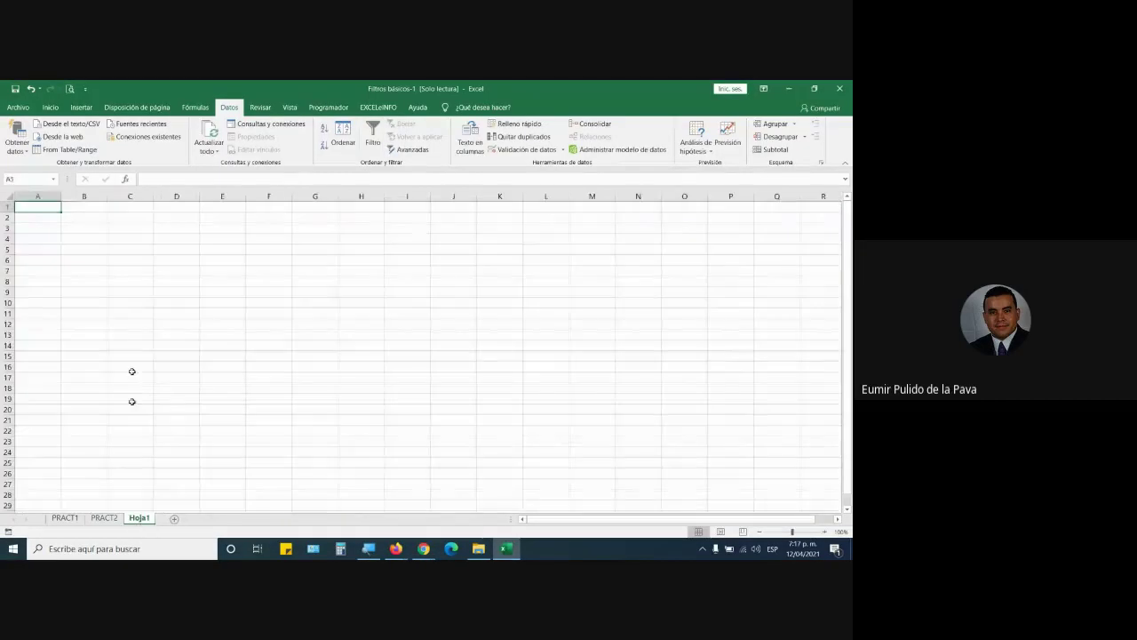
{"action": "left_click", "coordinate": [104, 517]}
Filter PRACT2's Región column to Este and copy the visible Orden numbers
{"action": "left_click", "coordinate": [85, 218]}
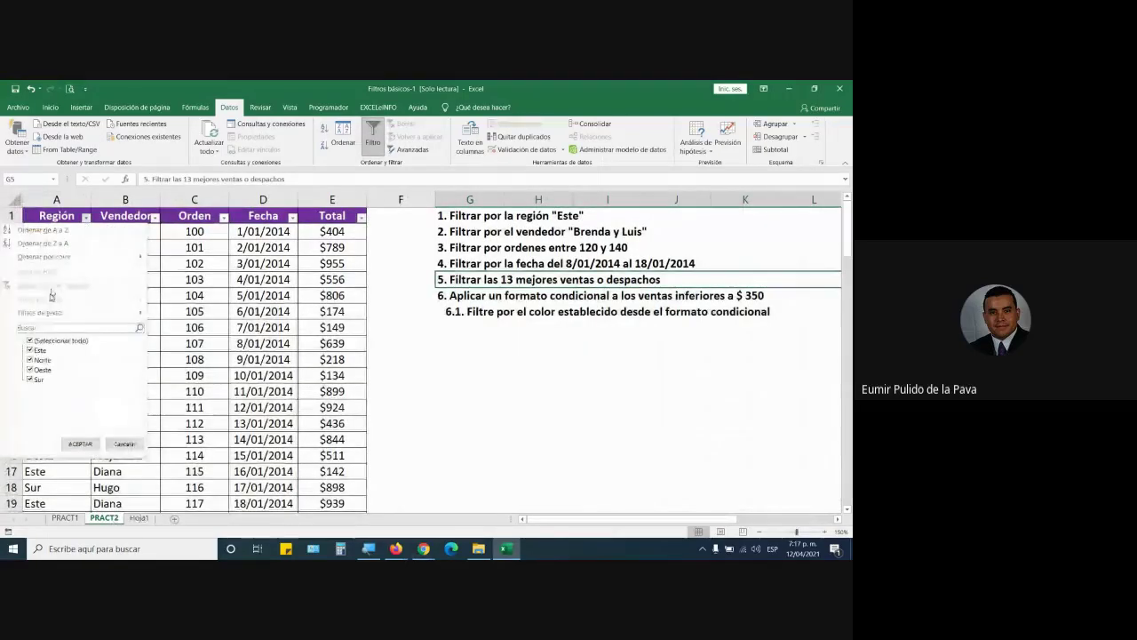
{"action": "left_click", "coordinate": [75, 441]}
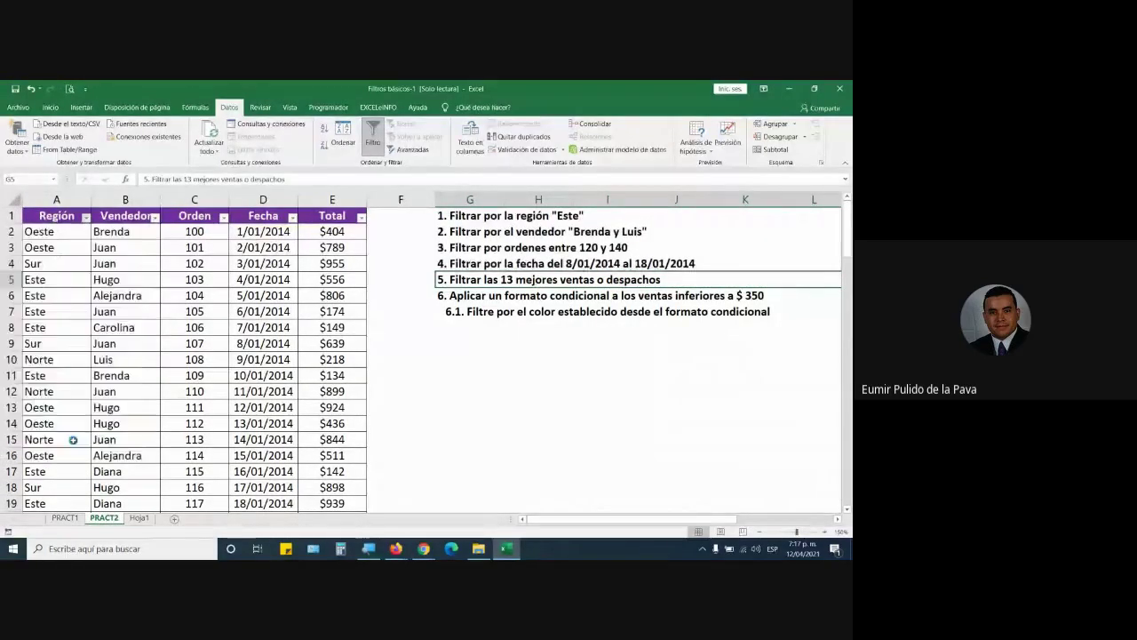
{"action": "left_click", "coordinate": [206, 233]}
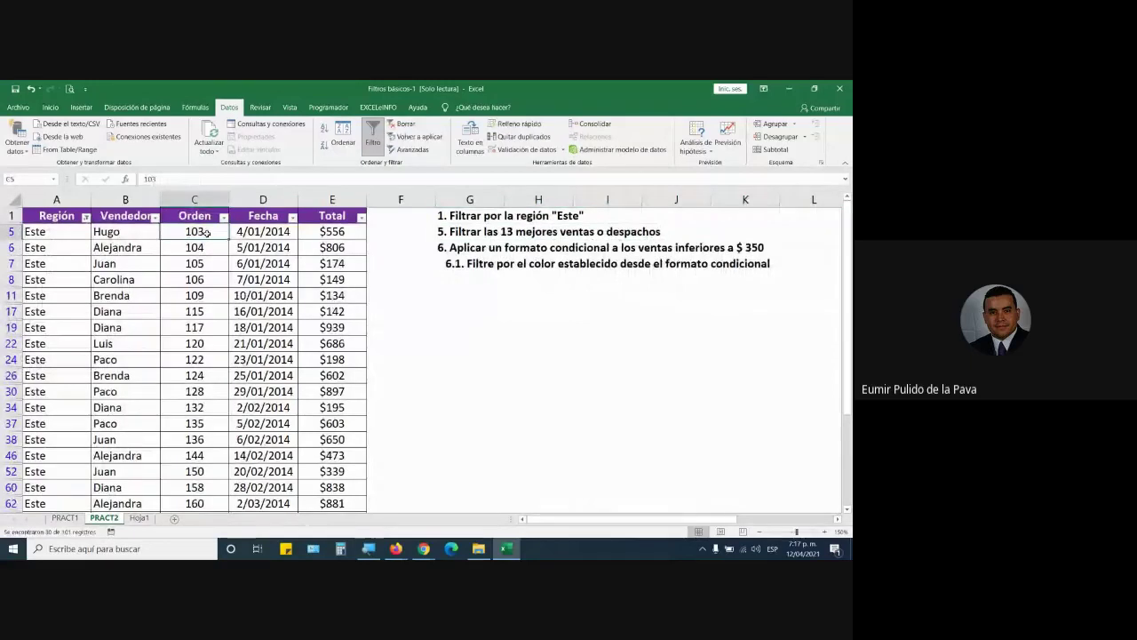
{"action": "key", "text": "ctrl+shift+Down"}
{"action": "key", "text": "ctrl+c"}
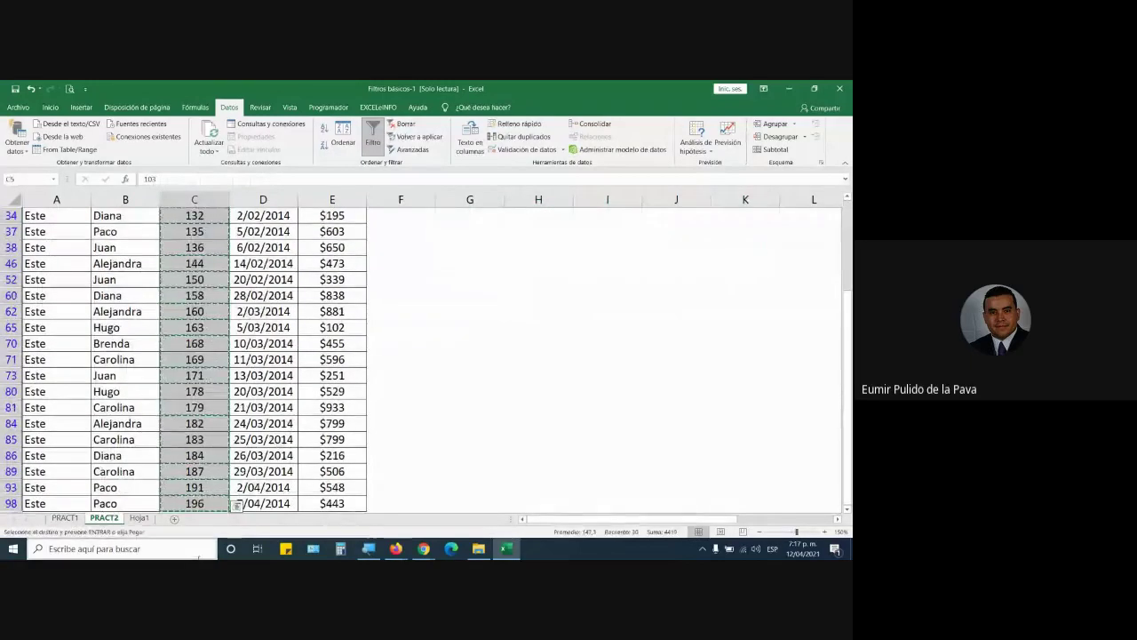
Paste the Este Orden numbers into Hoja1 starting at A1
{"action": "scroll", "coordinate": [234, 469], "scroll_direction": "up", "scroll_amount": 4}
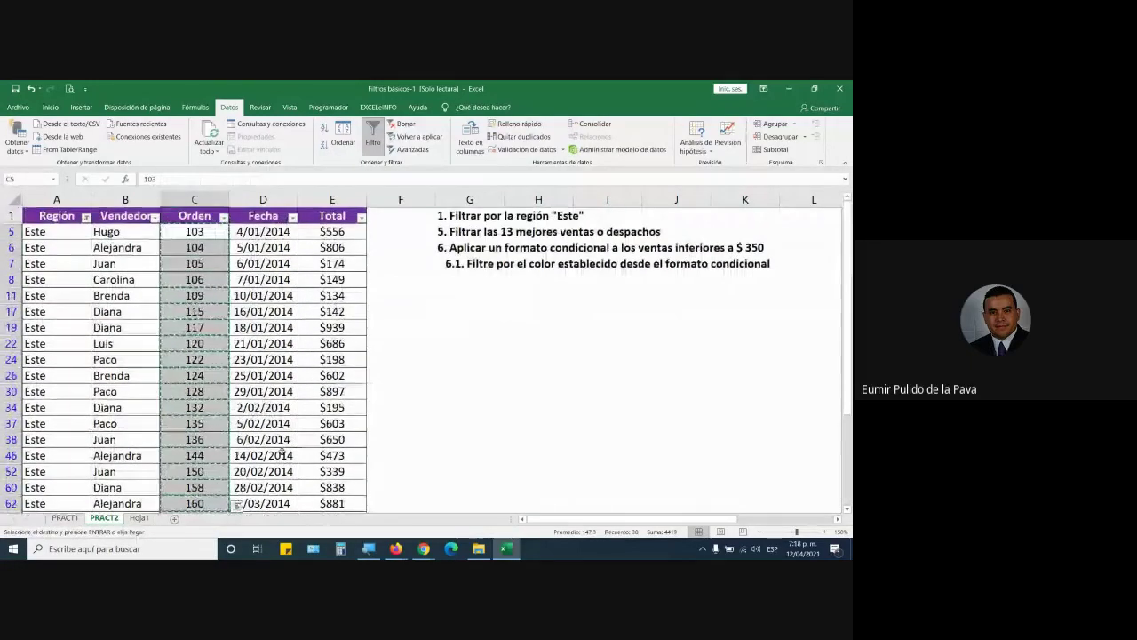
{"action": "left_click", "coordinate": [138, 517]}
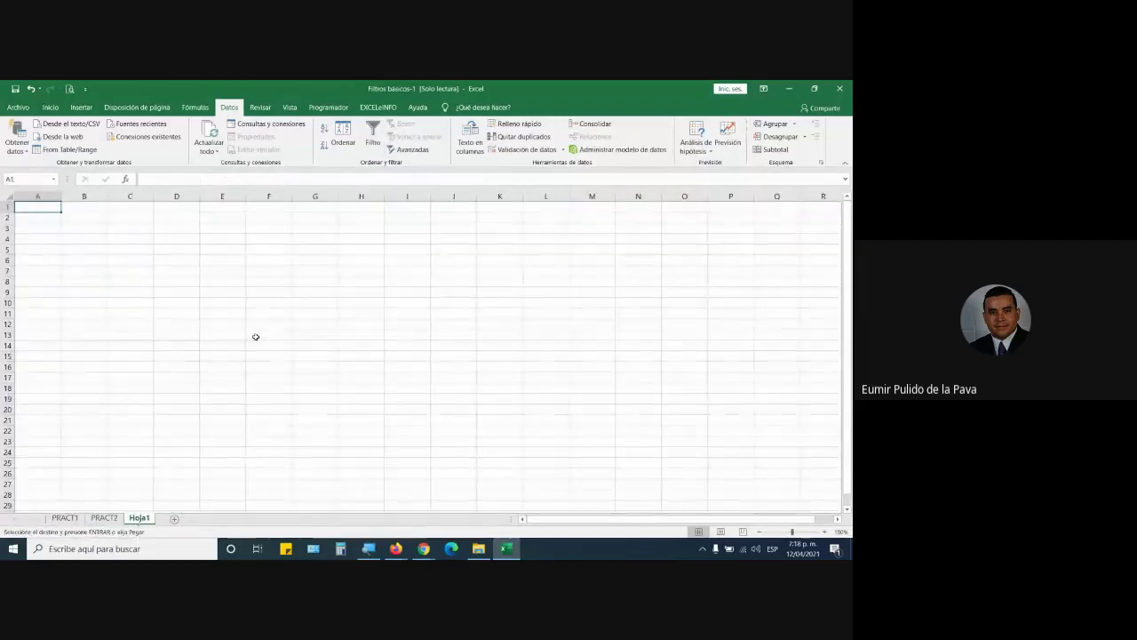
{"action": "key", "text": "ctrl+v"}
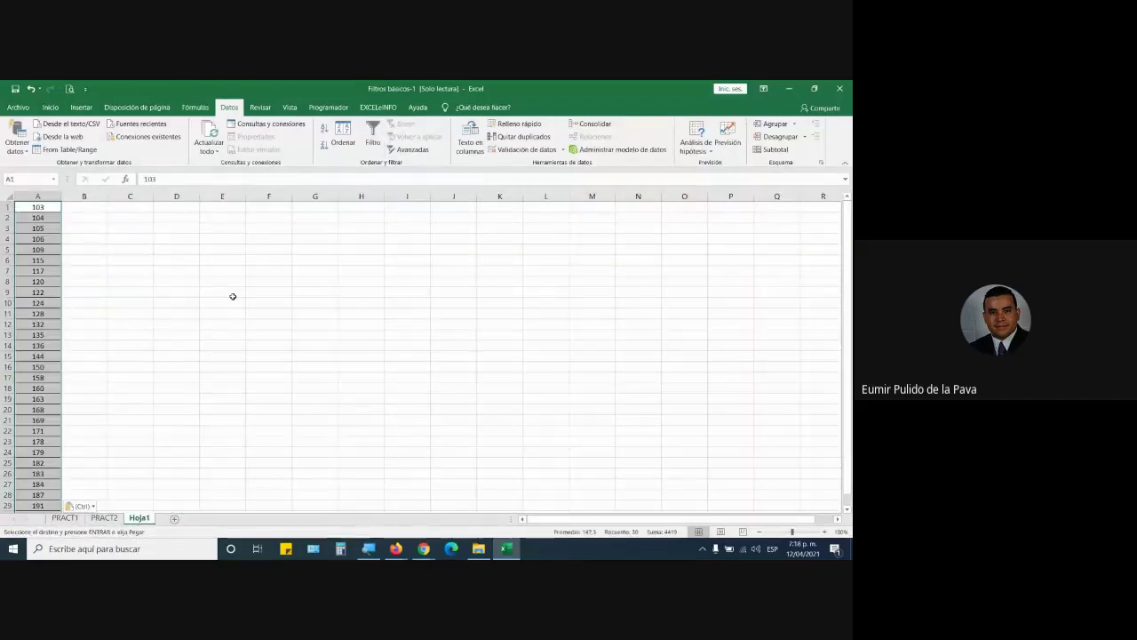
{"action": "left_click", "coordinate": [110, 512]}
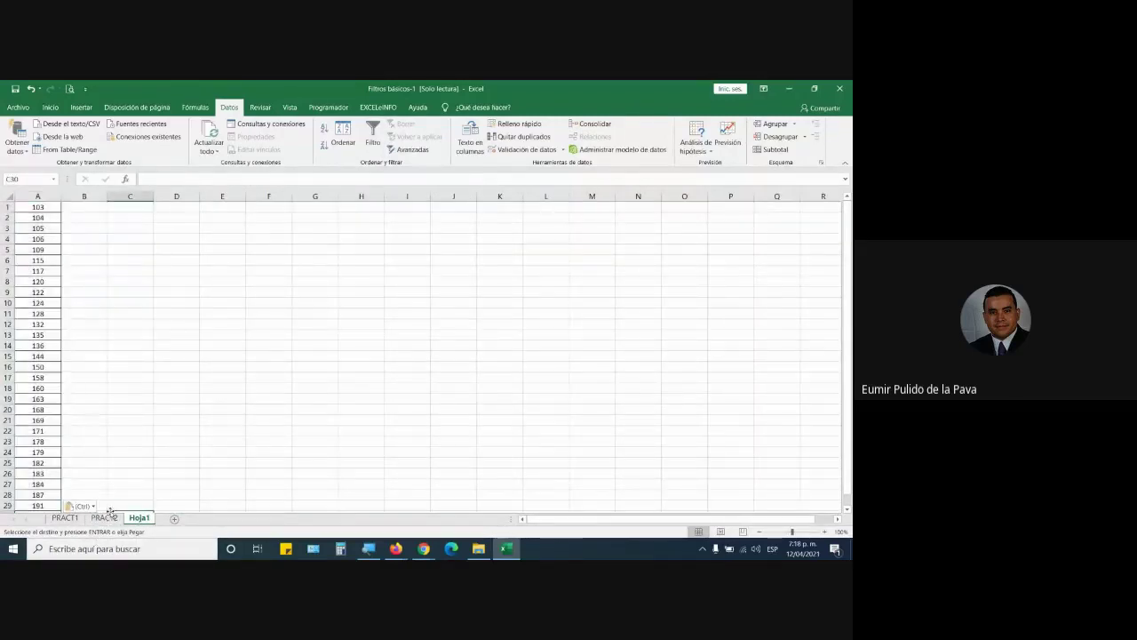
{"action": "left_click", "coordinate": [107, 516]}
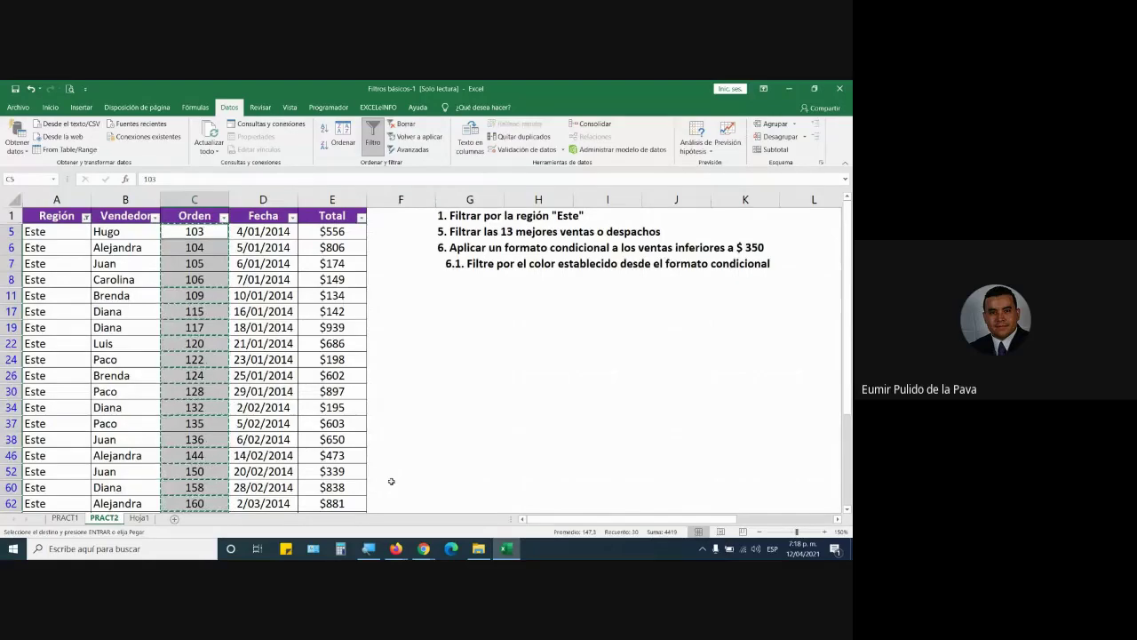
Paste the Orden numbers again at Hoja1 D1, then go back to the Meet call
{"action": "left_click", "coordinate": [138, 517]}
{"action": "left_click", "coordinate": [173, 206]}
{"action": "key", "text": "ctrl+v"}
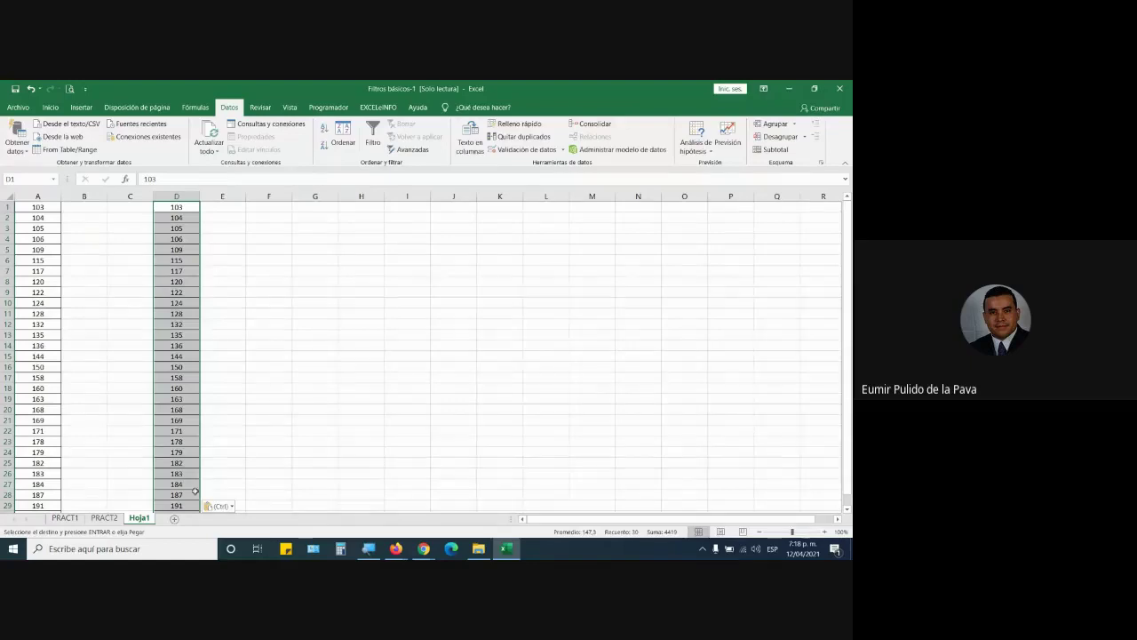
{"action": "left_click", "coordinate": [104, 518]}
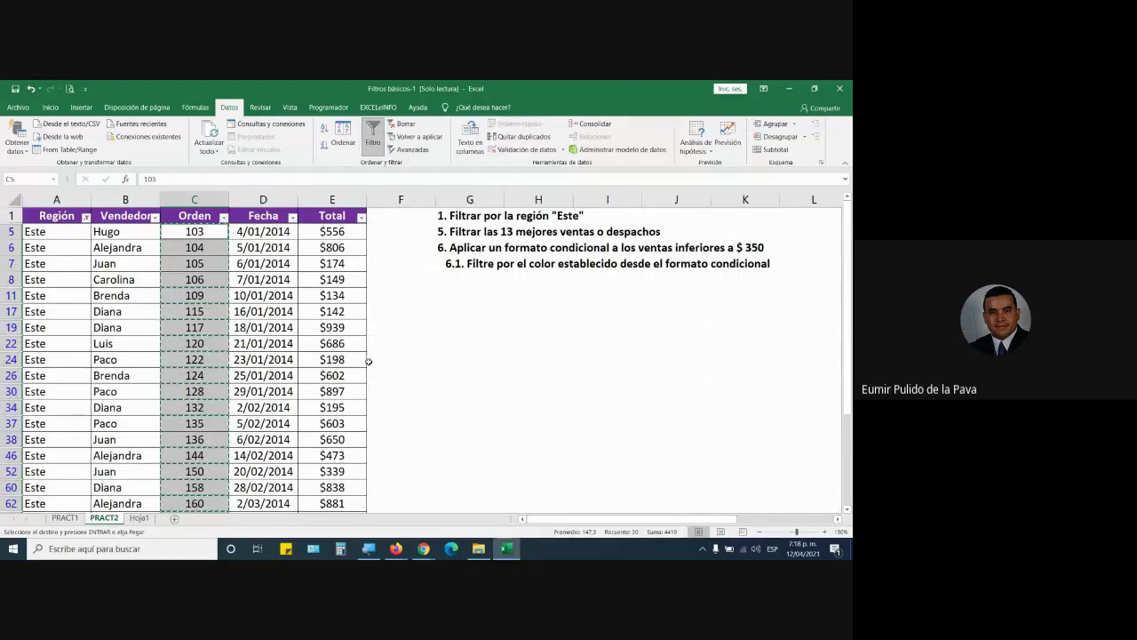
{"action": "left_click", "coordinate": [423, 548]}
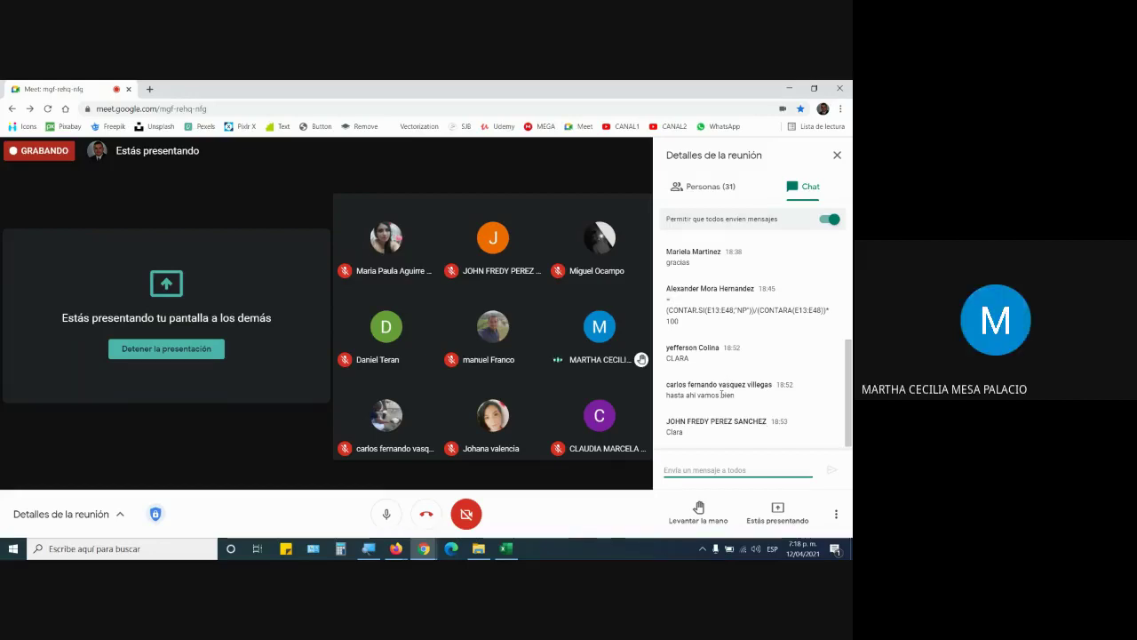
Bring the Excel workbook with the Este-filtered PRACT2 table back in front of Meet
{"action": "left_click", "coordinate": [502, 551]}
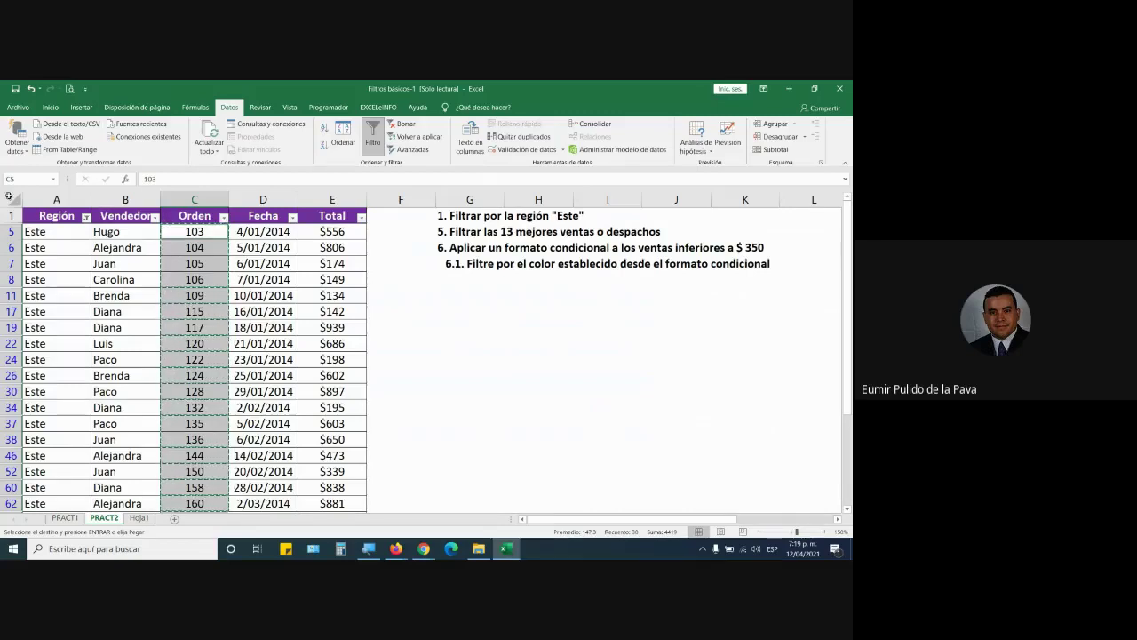
Clear the Región filter on PRACT2, then select columns D, C, B and A in turn
{"action": "left_click", "coordinate": [49, 231]}
{"action": "left_click", "coordinate": [85, 217]}
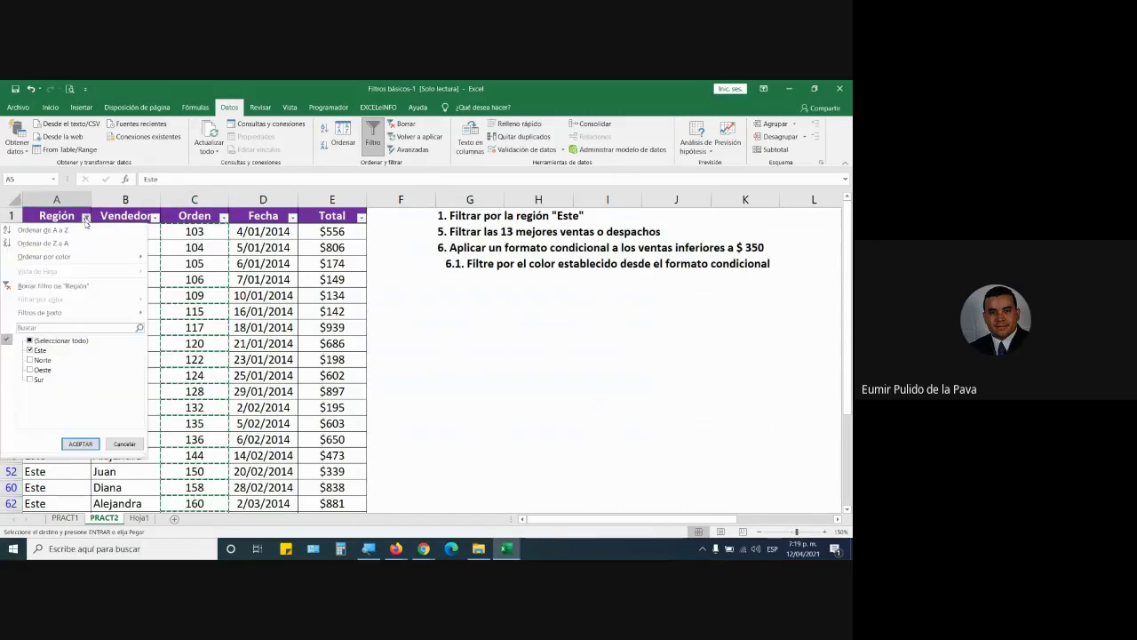
{"action": "left_click", "coordinate": [60, 287]}
{"action": "left_click", "coordinate": [258, 199]}
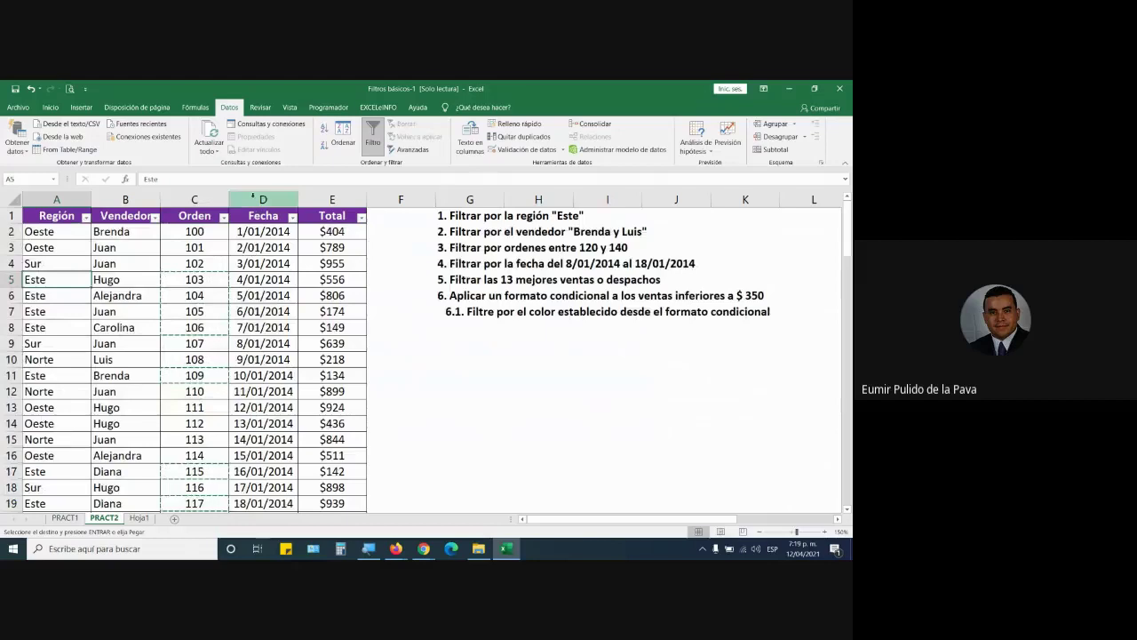
{"action": "left_click", "coordinate": [180, 197]}
{"action": "left_click", "coordinate": [125, 197]}
{"action": "left_click", "coordinate": [56, 197]}
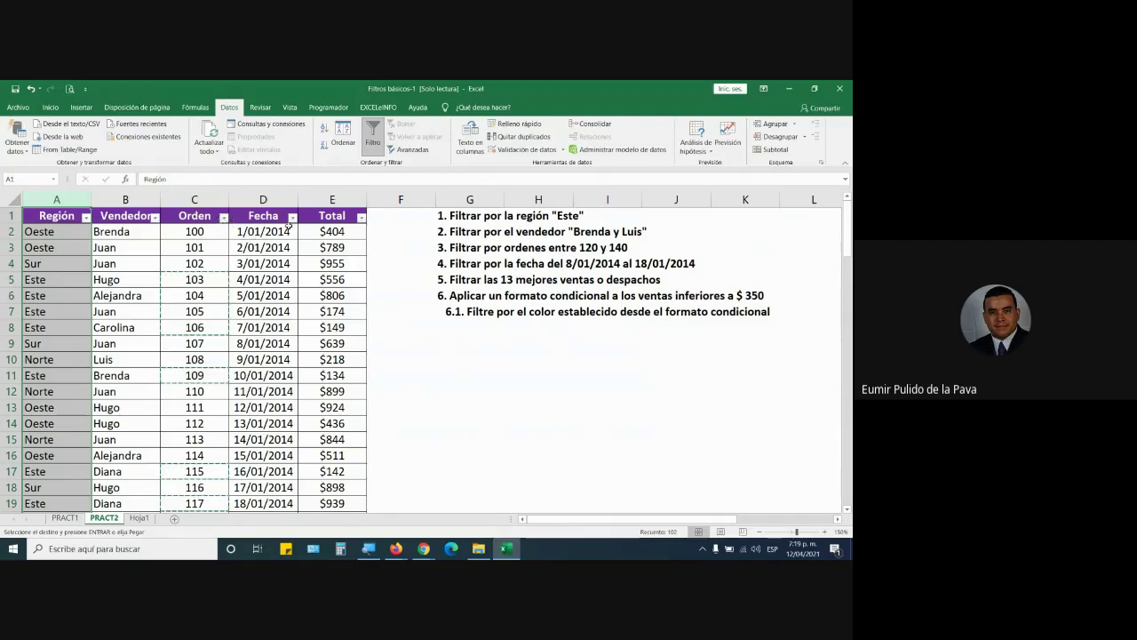
Filter Región to Norte only and copy the visible Total amounts
{"action": "left_click", "coordinate": [85, 216]}
{"action": "left_click", "coordinate": [45, 340]}
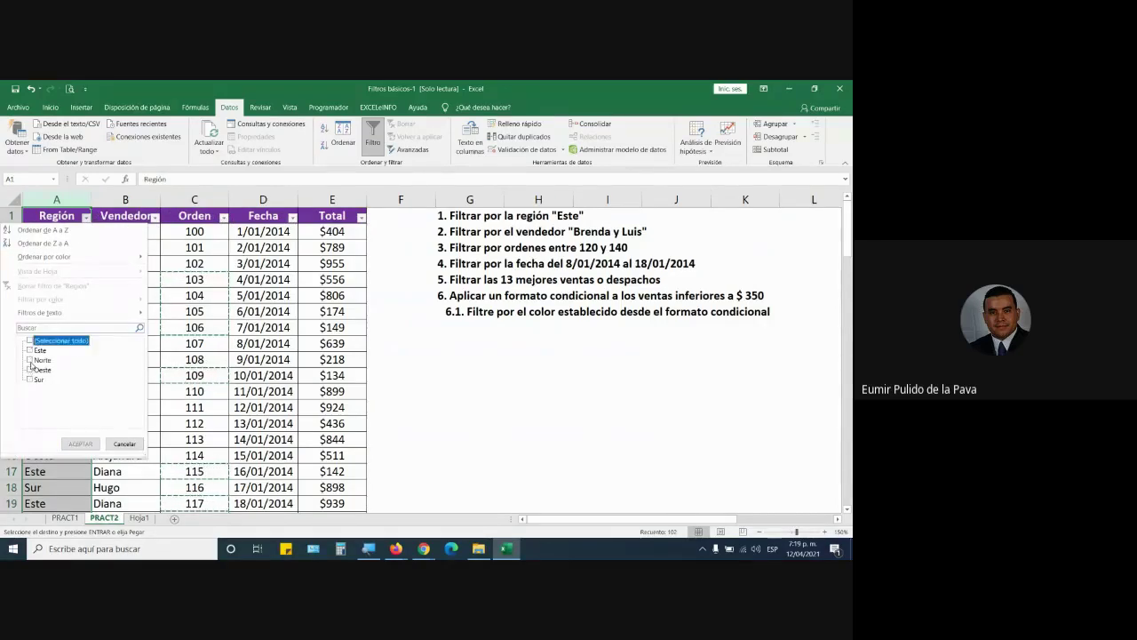
{"action": "left_click", "coordinate": [40, 359]}
{"action": "left_click", "coordinate": [80, 443]}
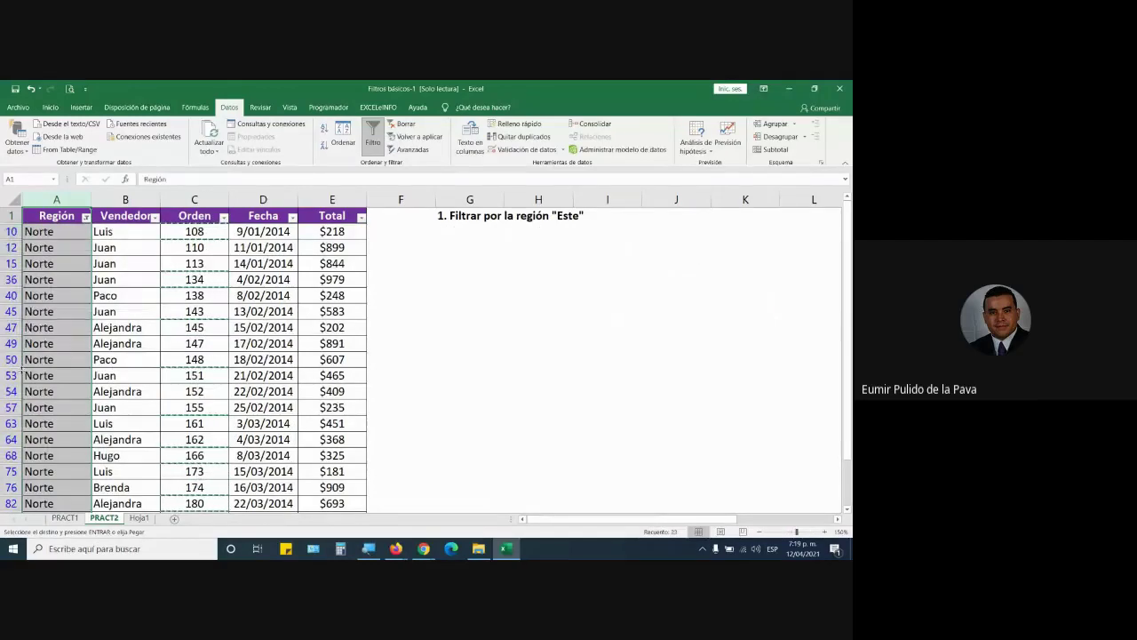
{"action": "left_click_drag", "start_coordinate": [337, 229], "coordinate": [341, 514]}
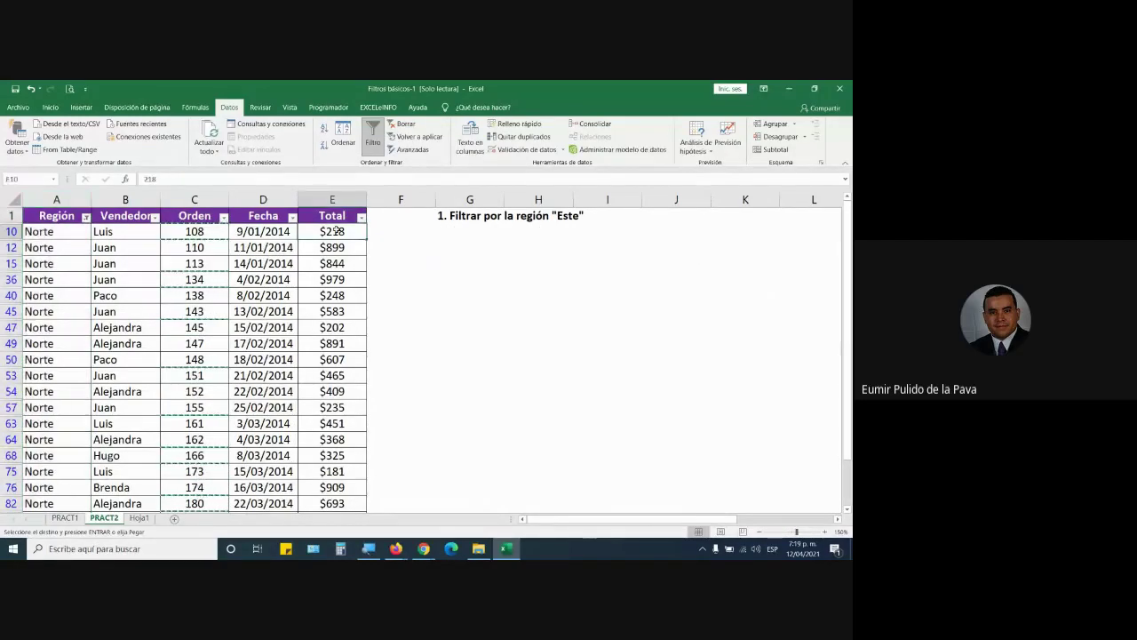
{"action": "scroll", "coordinate": [345, 402], "scroll_direction": "up", "scroll_amount": 2}
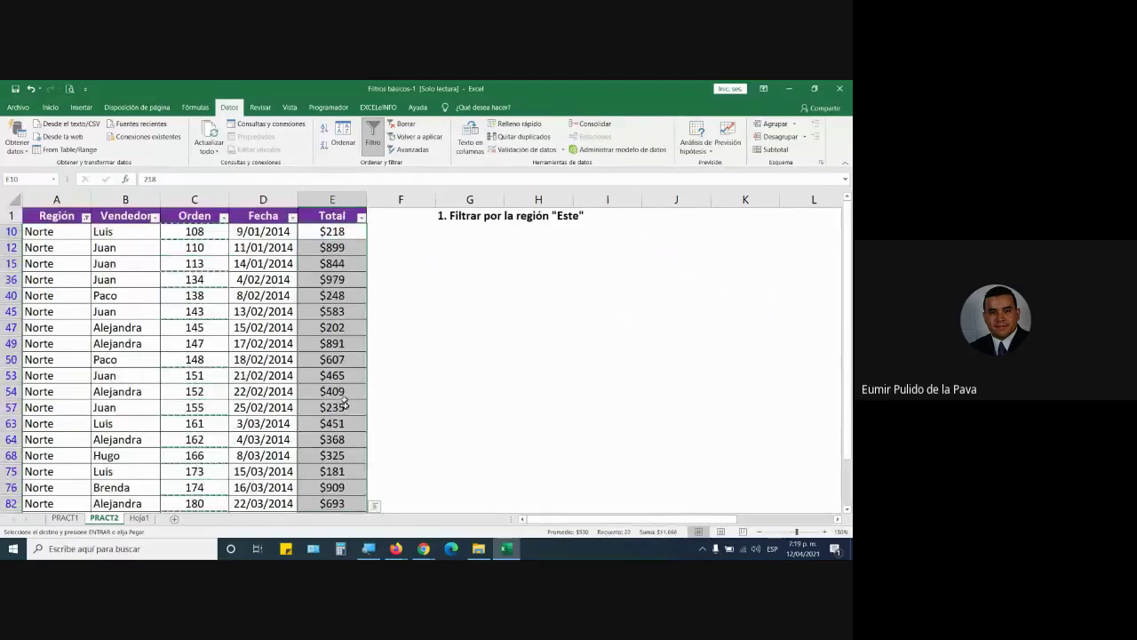
{"action": "key", "text": "ctrl+c"}
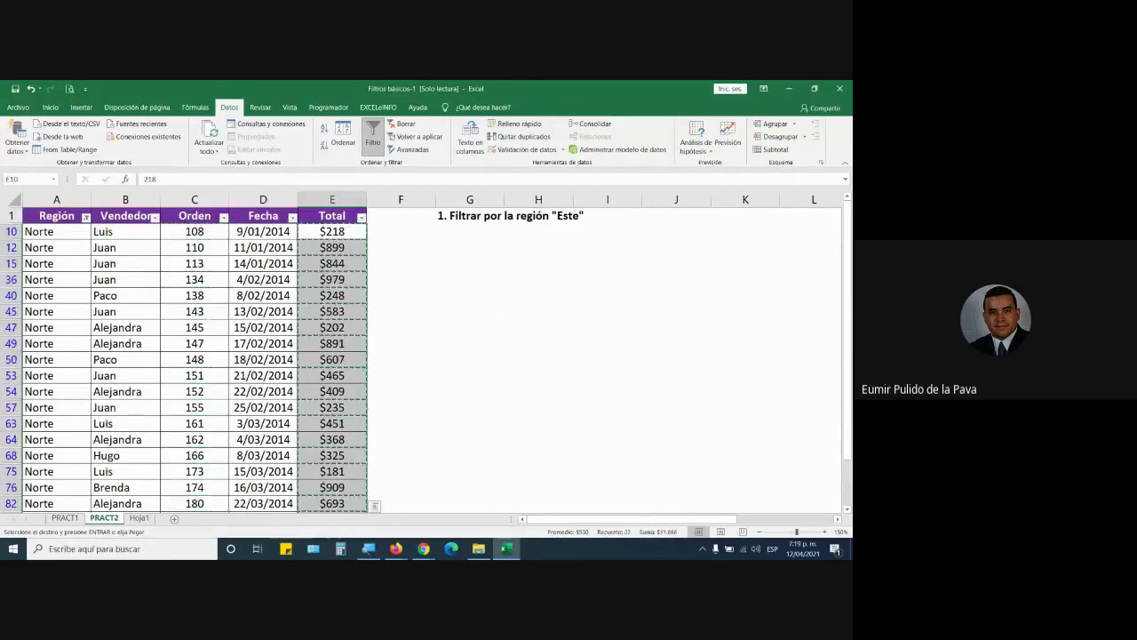
Paste the Norte Total amounts into Hoja1 at I1, then reselect E10:E82 on PRACT2
{"action": "left_click", "coordinate": [139, 517]}
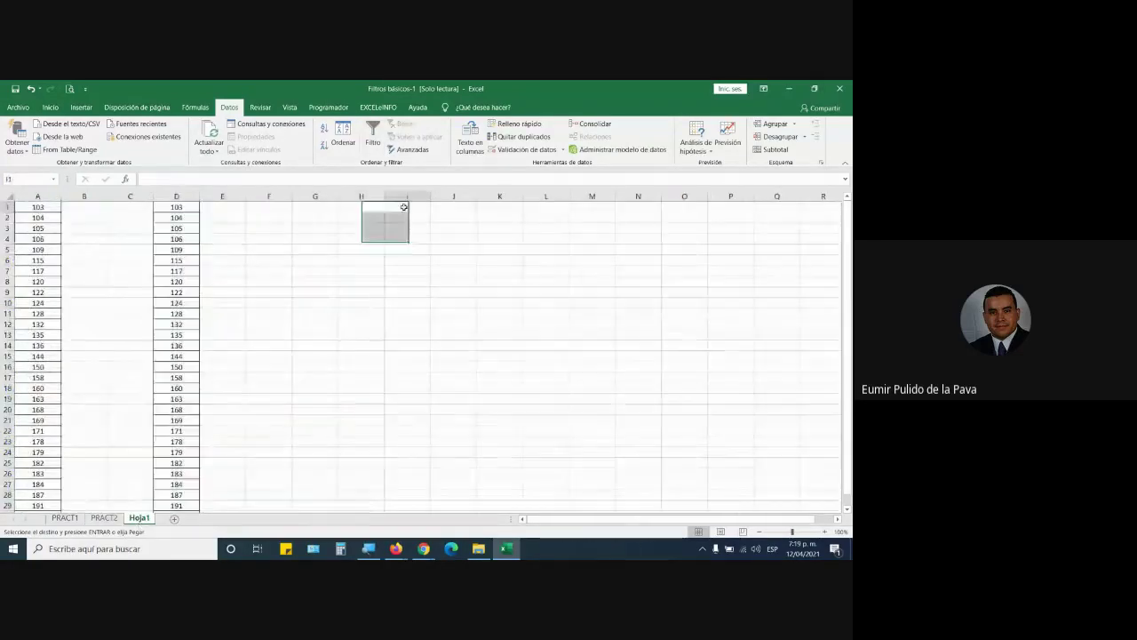
{"action": "left_click", "coordinate": [404, 207]}
{"action": "key", "text": "ctrl+v"}
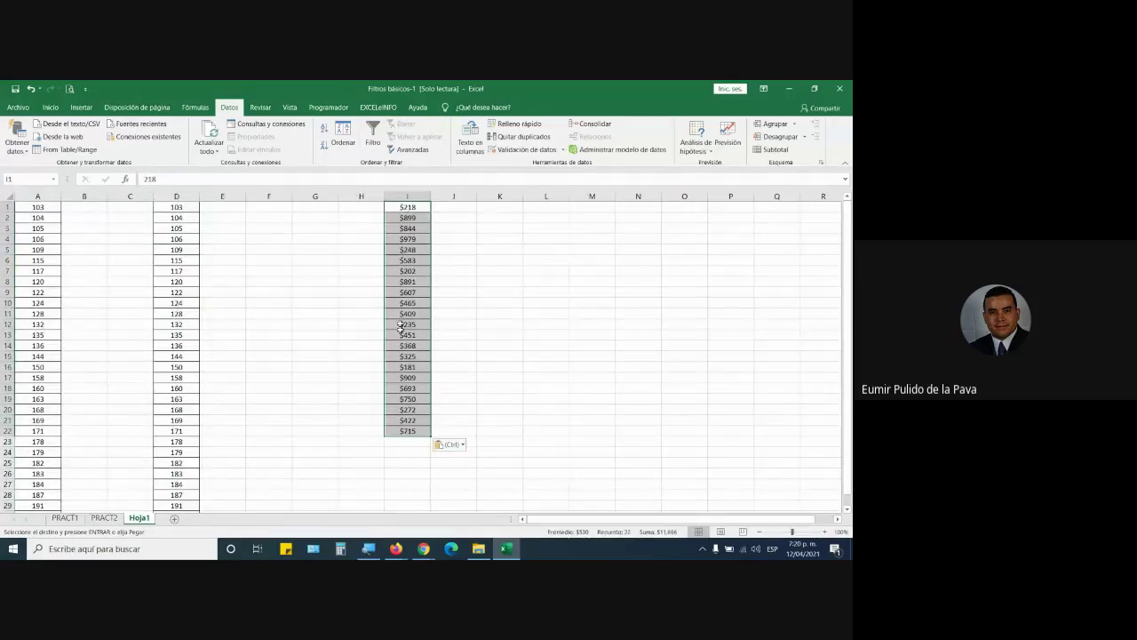
{"action": "left_click", "coordinate": [103, 518]}
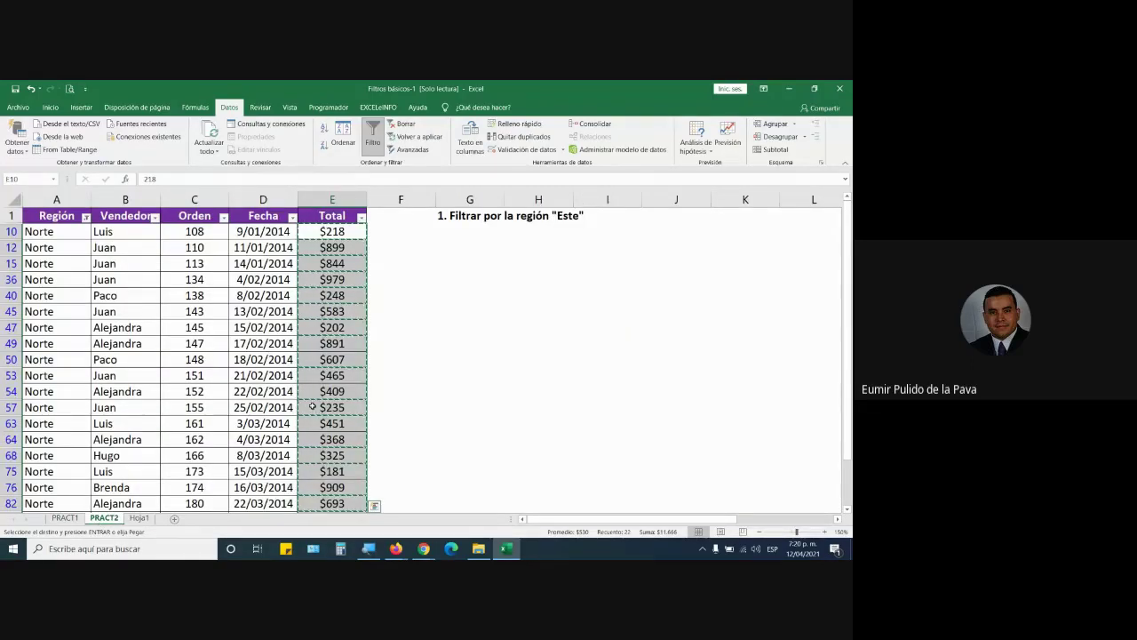
{"action": "left_click", "coordinate": [386, 234]}
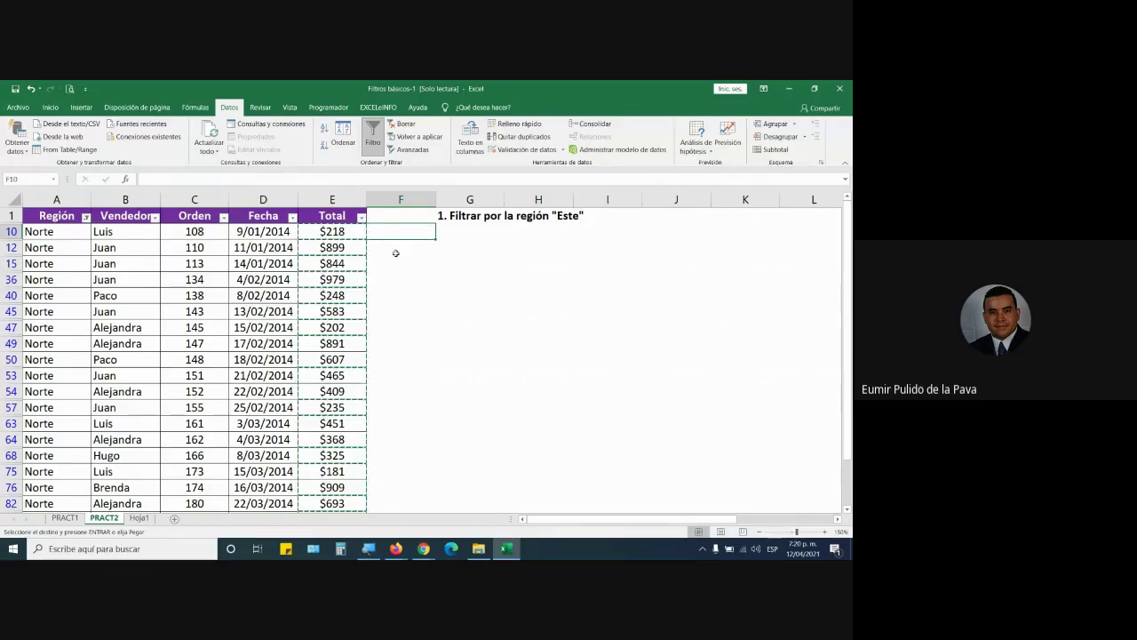
{"action": "left_click_drag", "start_coordinate": [353, 232], "coordinate": [350, 502]}
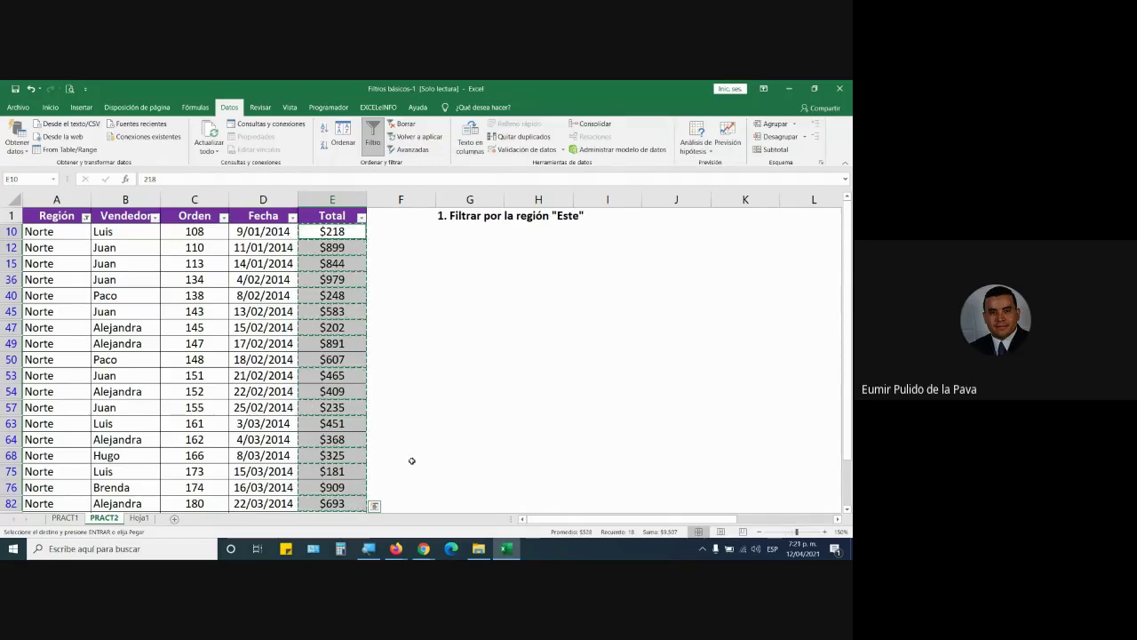
Reselect the Norte Total values E10:E82, then paste the copied values into the Google Meet window
{"action": "key", "text": "Escape"}
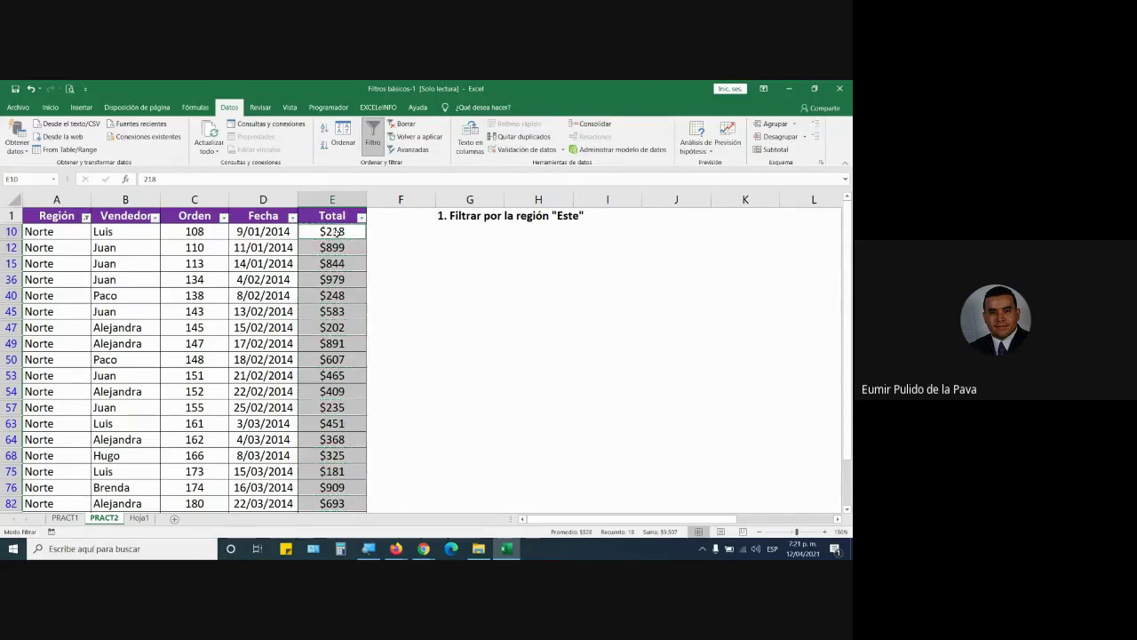
{"action": "left_click_drag", "start_coordinate": [329, 230], "coordinate": [338, 503]}
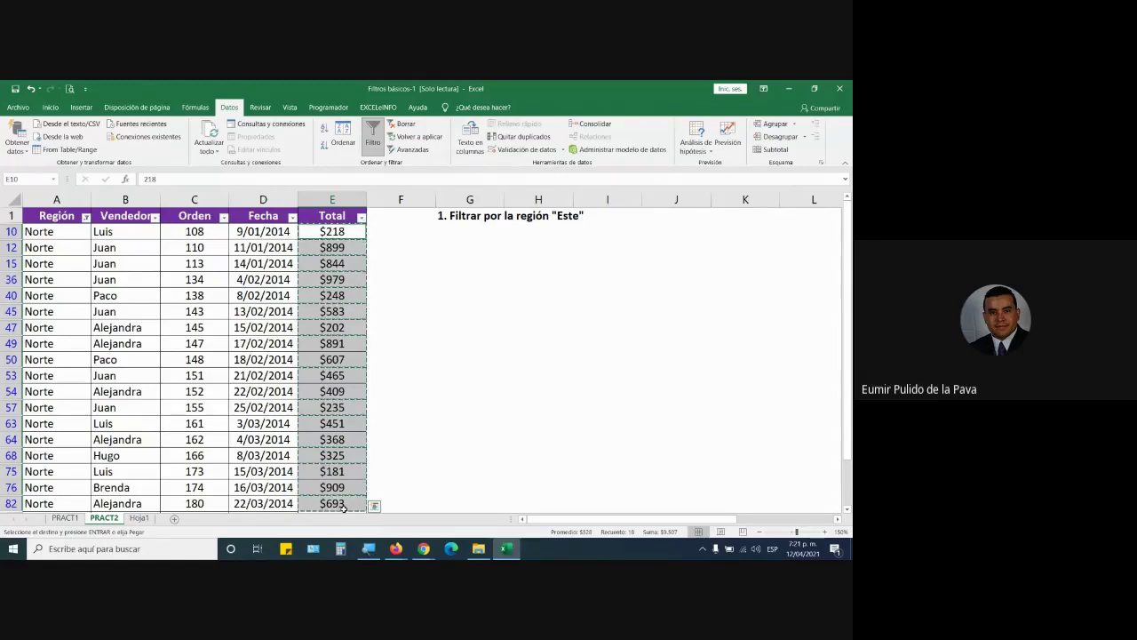
{"action": "key", "text": "alt+Tab"}
{"action": "key", "text": "alt+Tab"}
{"action": "key", "text": "ctrl+v"}
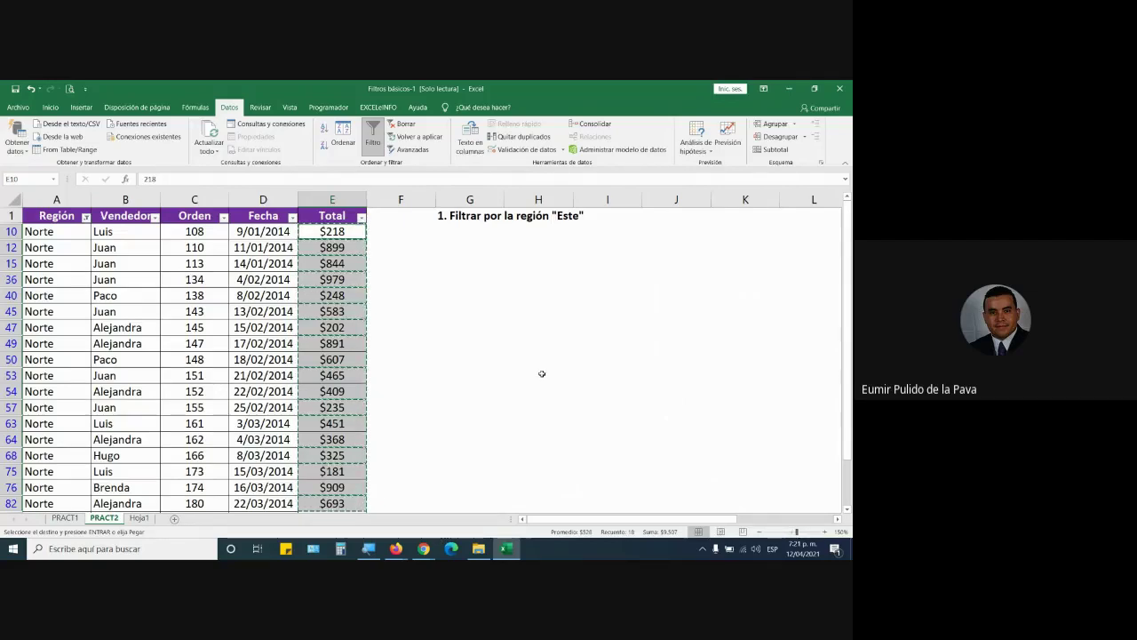
Close the Filtros básicos-1 workbook with Alt+F4, answering the save prompt
{"action": "key", "text": "alt+F4"}
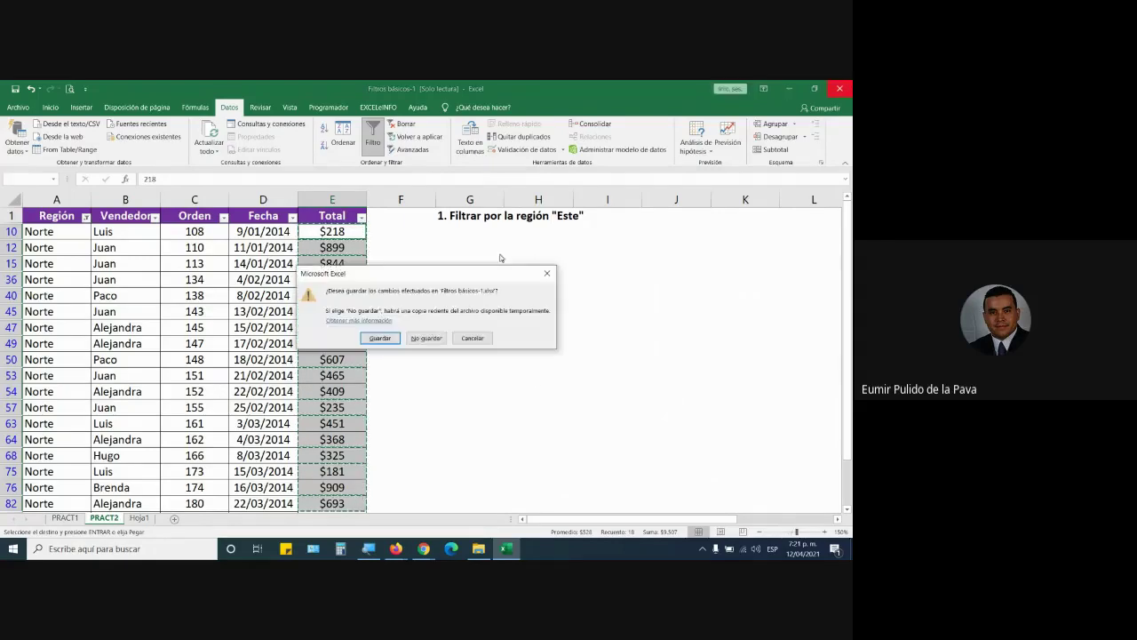
{"action": "left_click", "coordinate": [437, 334]}
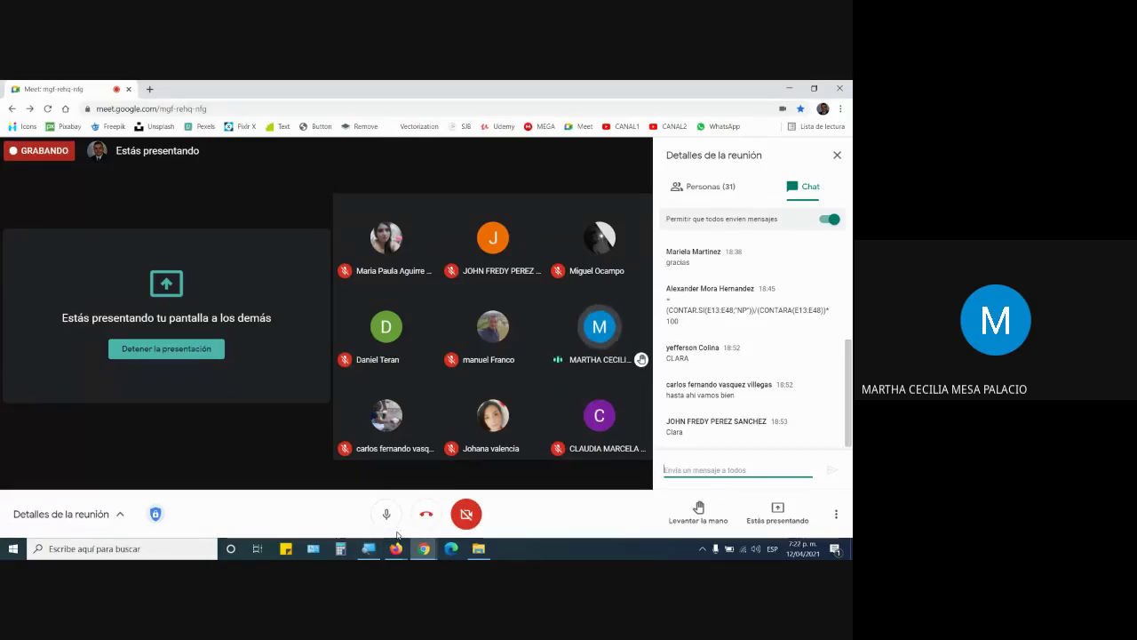
Reopen Filtros básicos.xlsx in Excel from the course folder page in Firefox
{"action": "left_click", "coordinate": [487, 553]}
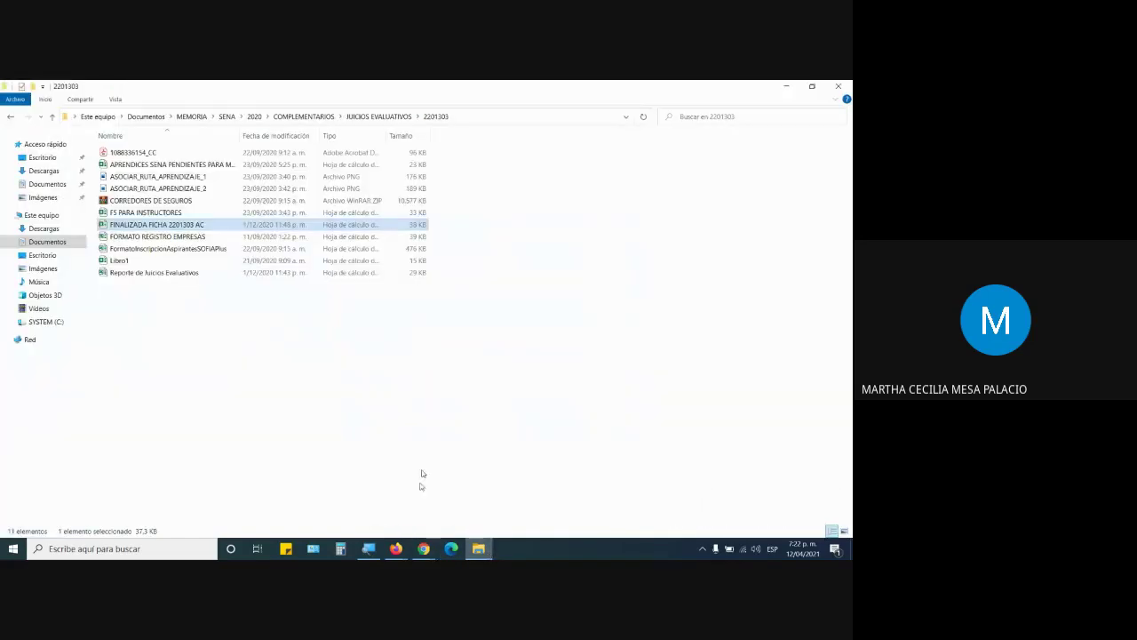
{"action": "mouse_move", "coordinate": [395, 548]}
{"action": "left_click", "coordinate": [376, 511]}
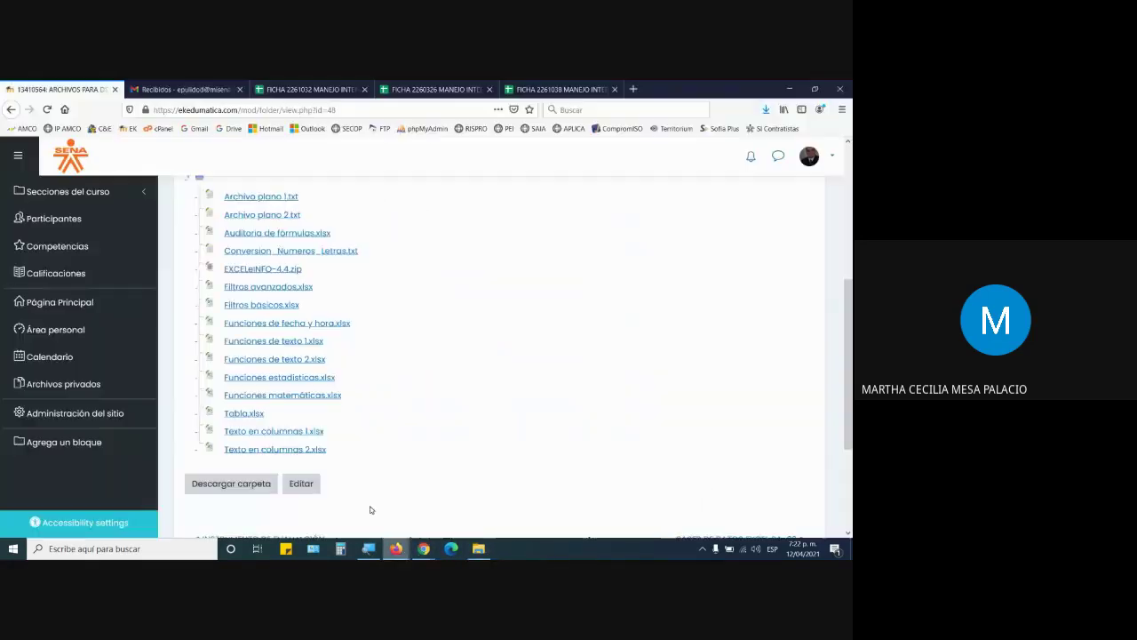
{"action": "left_click", "coordinate": [271, 308]}
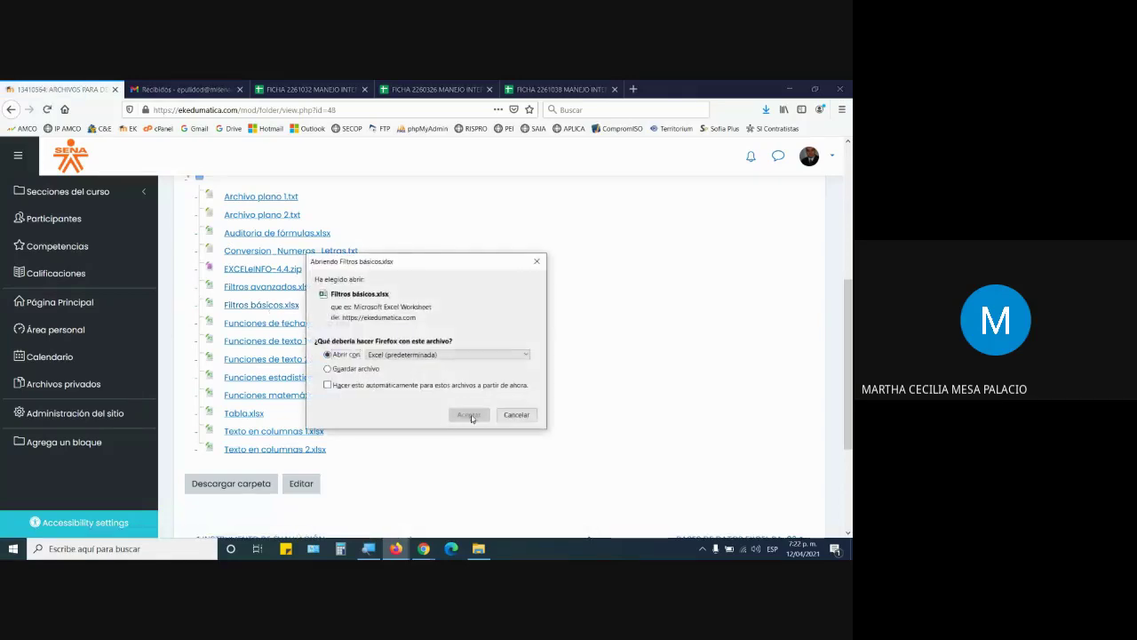
{"action": "left_click", "coordinate": [472, 414]}
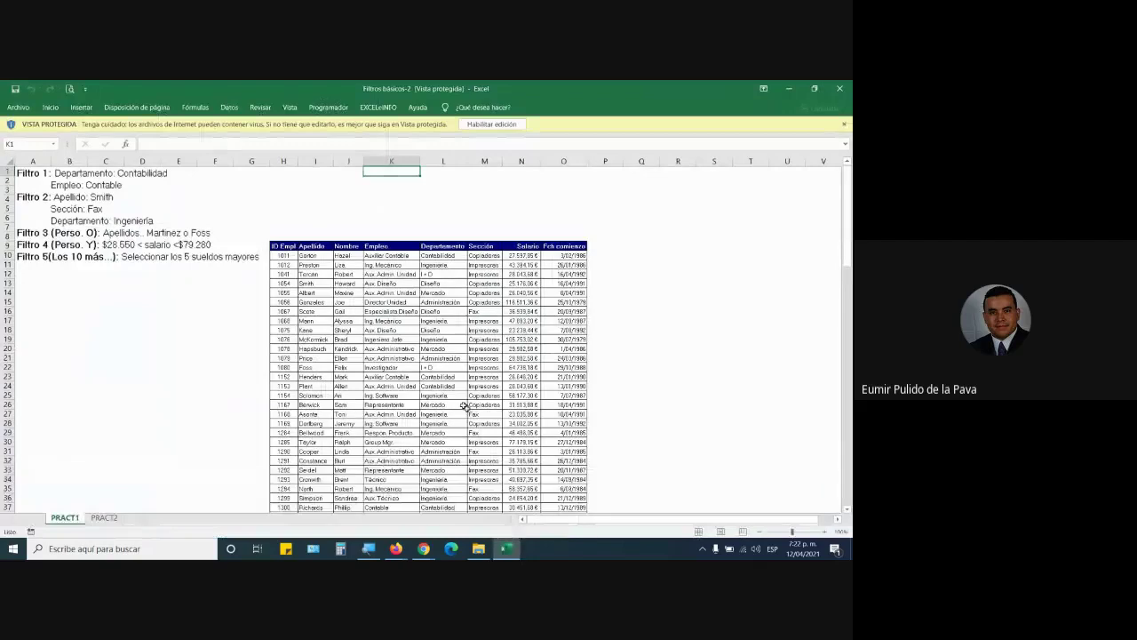
Enable editing and turn on Datos > Filtro for the PRACT2 list
{"action": "left_click", "coordinate": [101, 518]}
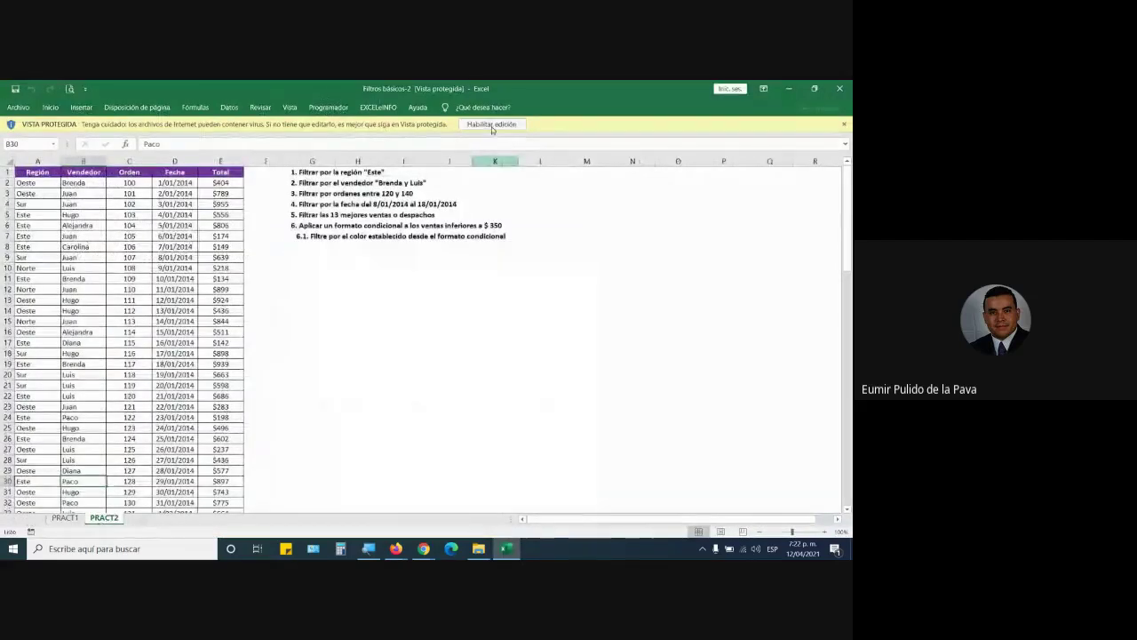
{"action": "left_click", "coordinate": [491, 124]}
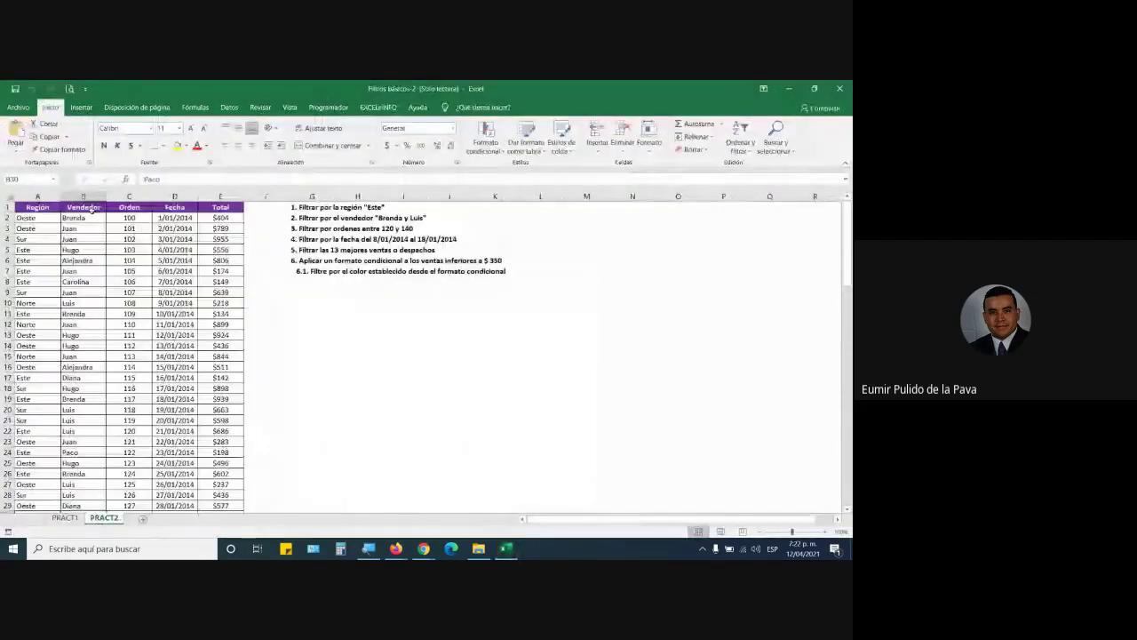
{"action": "left_click", "coordinate": [231, 107]}
{"action": "left_click", "coordinate": [372, 135]}
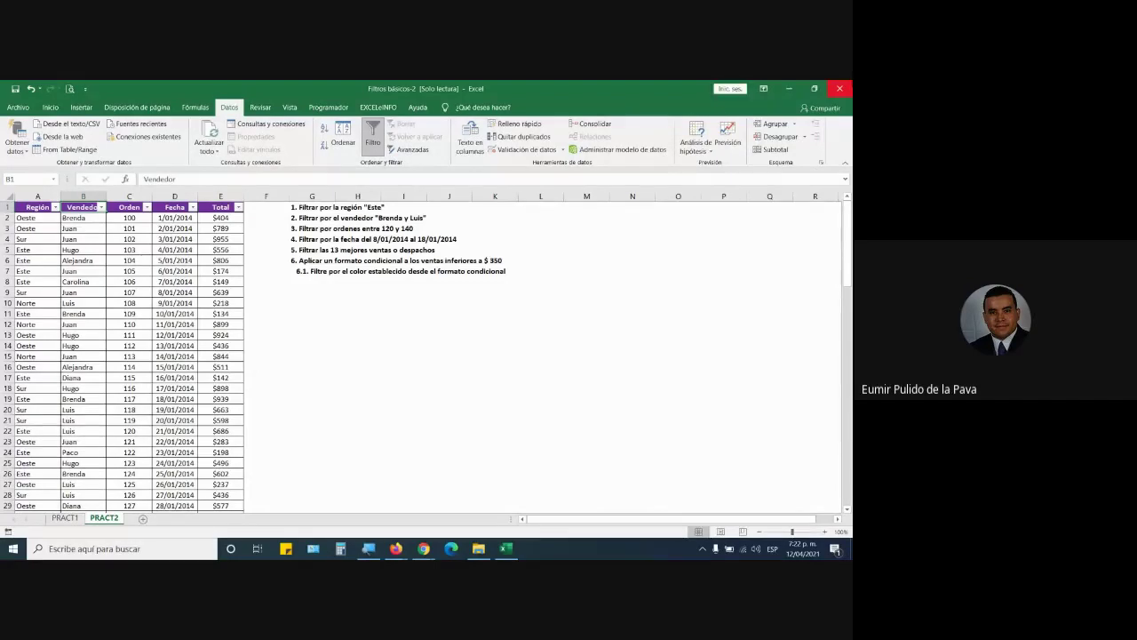
Filter Región to Este only and zoom the sheet to 140%
{"action": "left_click", "coordinate": [55, 207]}
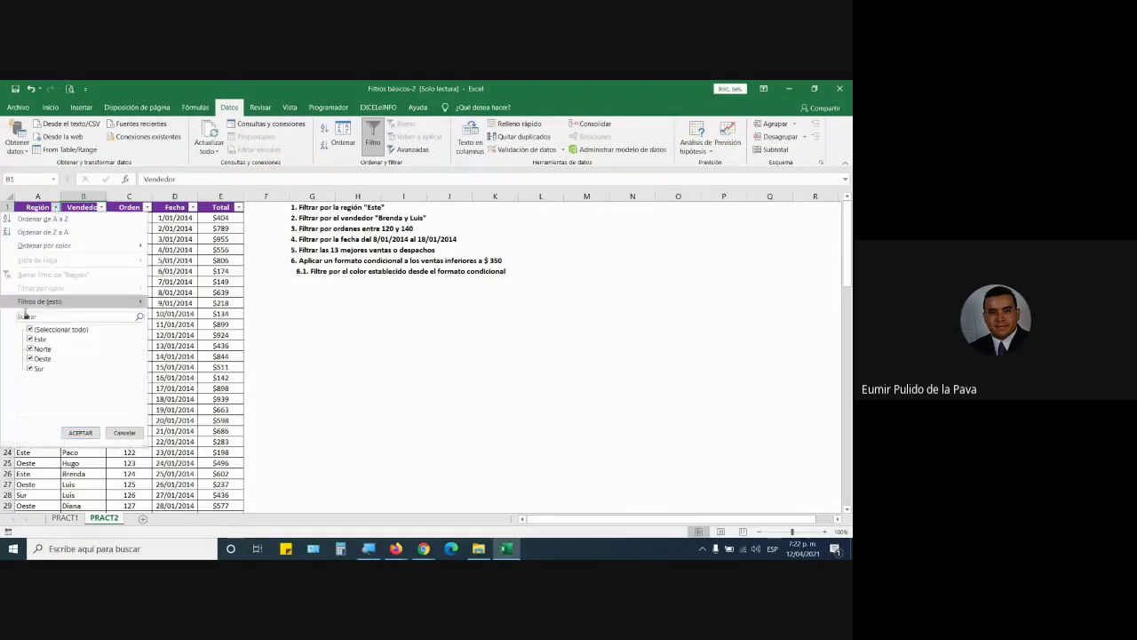
{"action": "left_click", "coordinate": [30, 330]}
{"action": "left_click", "coordinate": [30, 338]}
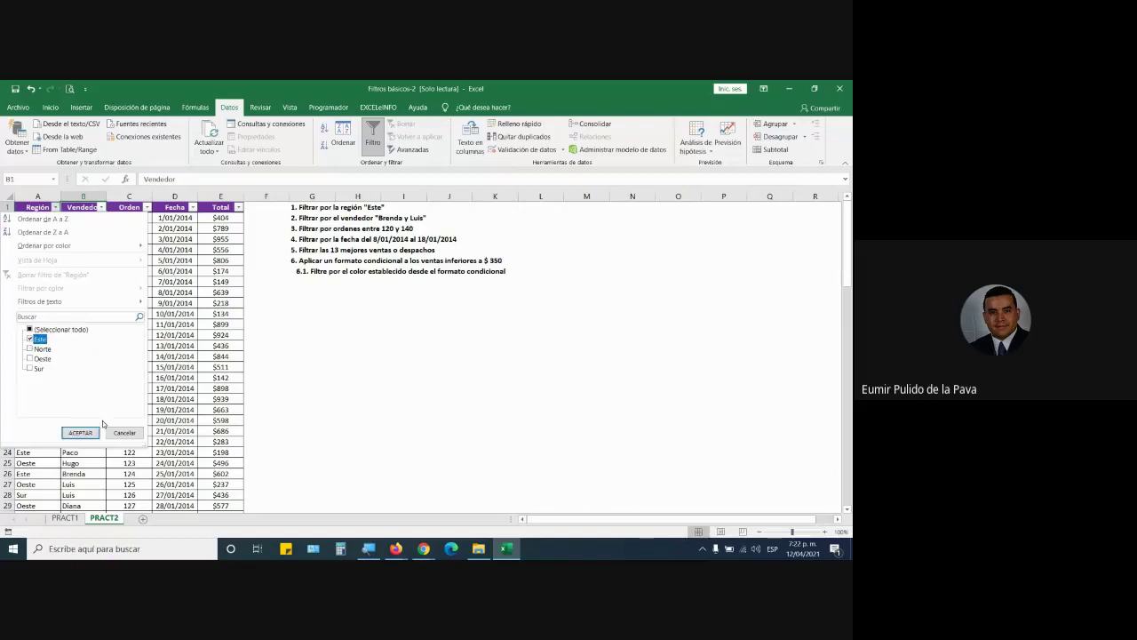
{"action": "left_click", "coordinate": [85, 432]}
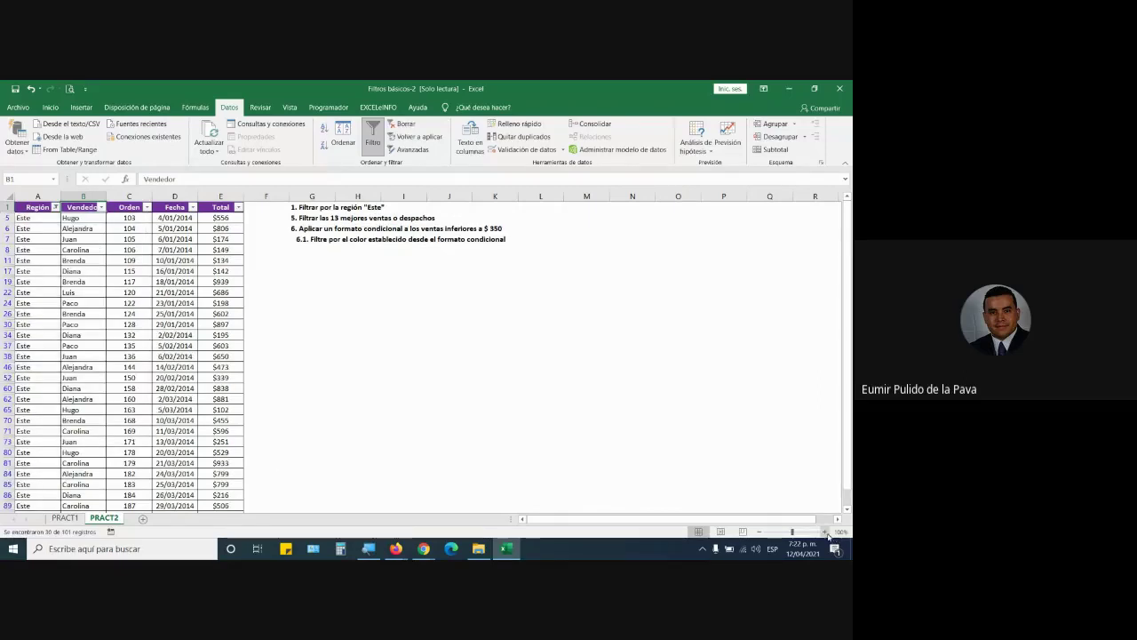
{"action": "left_click", "coordinate": [825, 531]}
{"action": "left_click", "coordinate": [825, 532]}
{"action": "left_click", "coordinate": [825, 531]}
{"action": "left_click", "coordinate": [826, 531]}
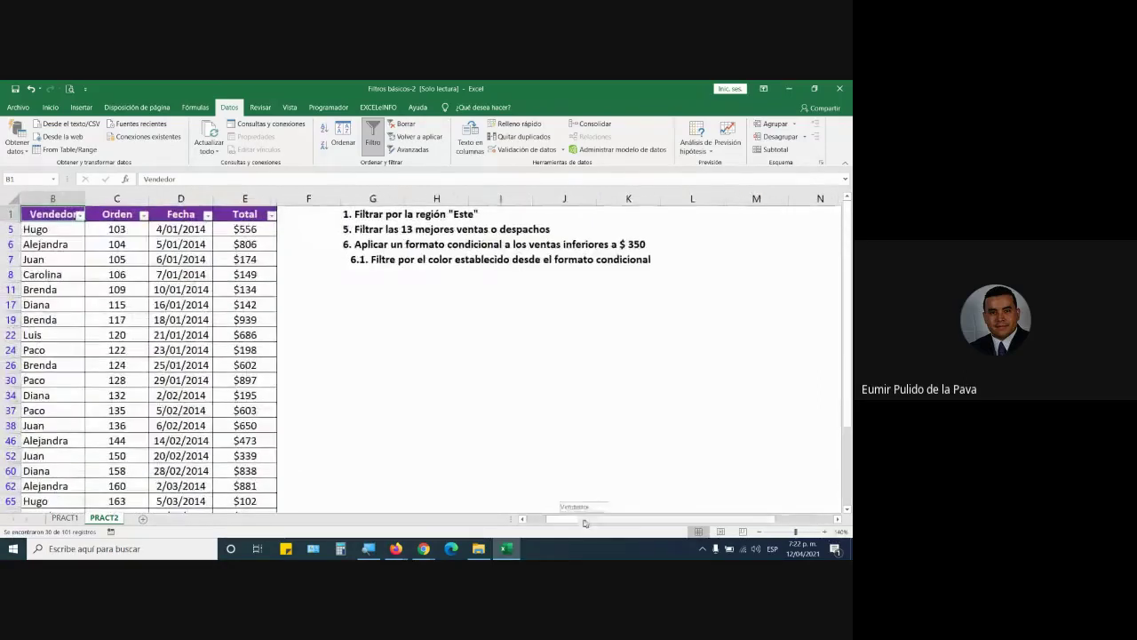
{"action": "left_click_drag", "start_coordinate": [657, 518], "coordinate": [635, 517]}
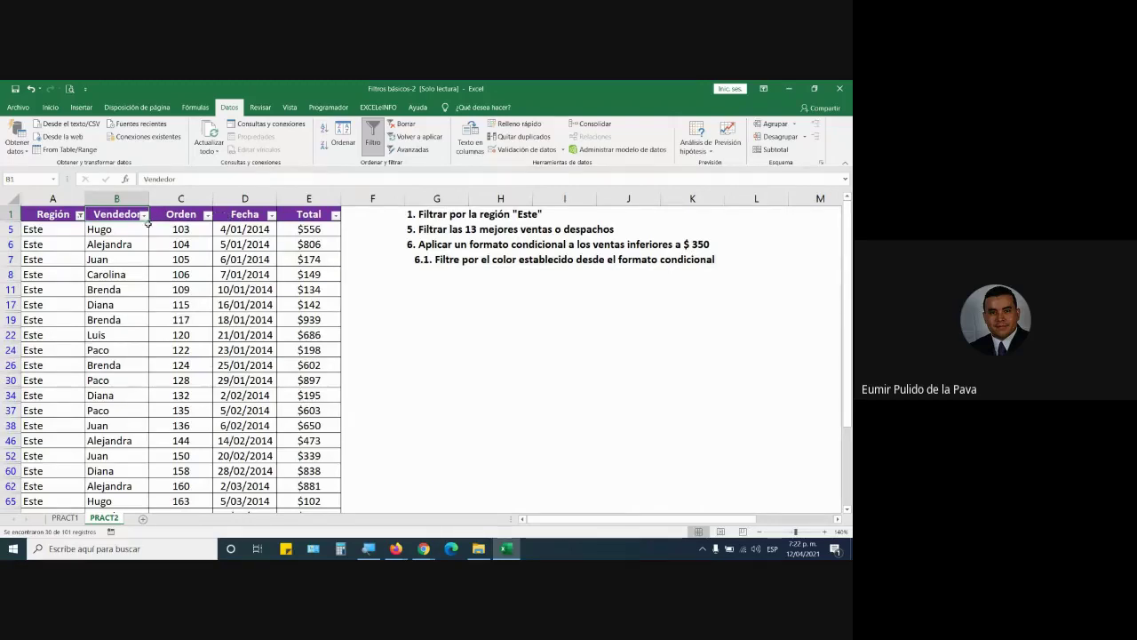
Exclude orders 109 and 117 with the Orden filter
{"action": "left_click", "coordinate": [207, 215]}
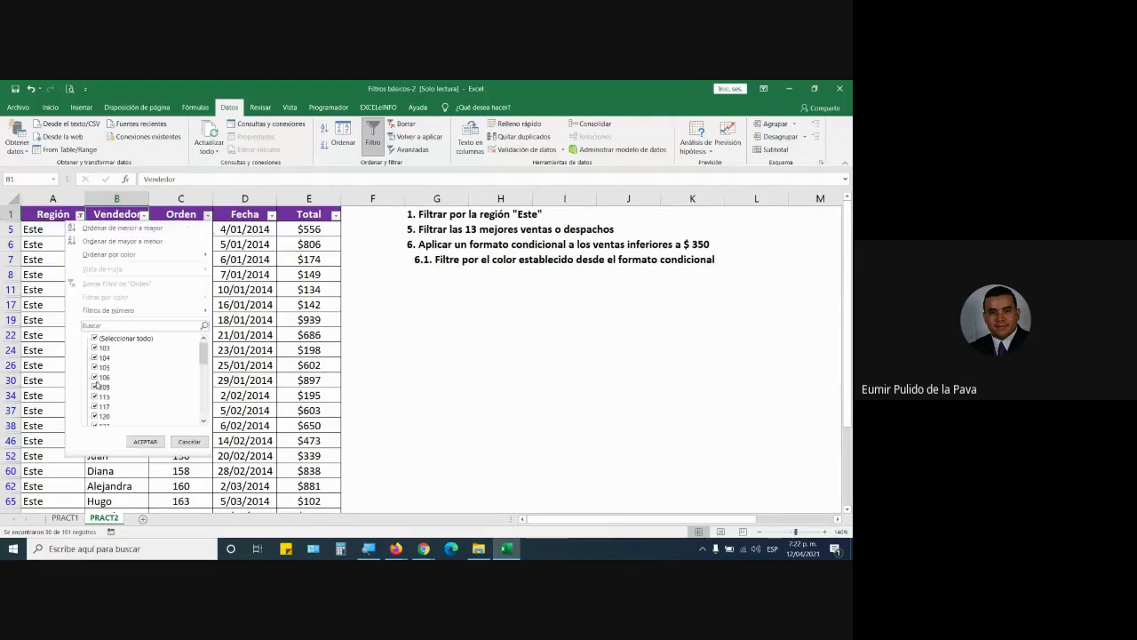
{"action": "left_click", "coordinate": [95, 388]}
{"action": "left_click", "coordinate": [94, 406]}
{"action": "left_click", "coordinate": [137, 441]}
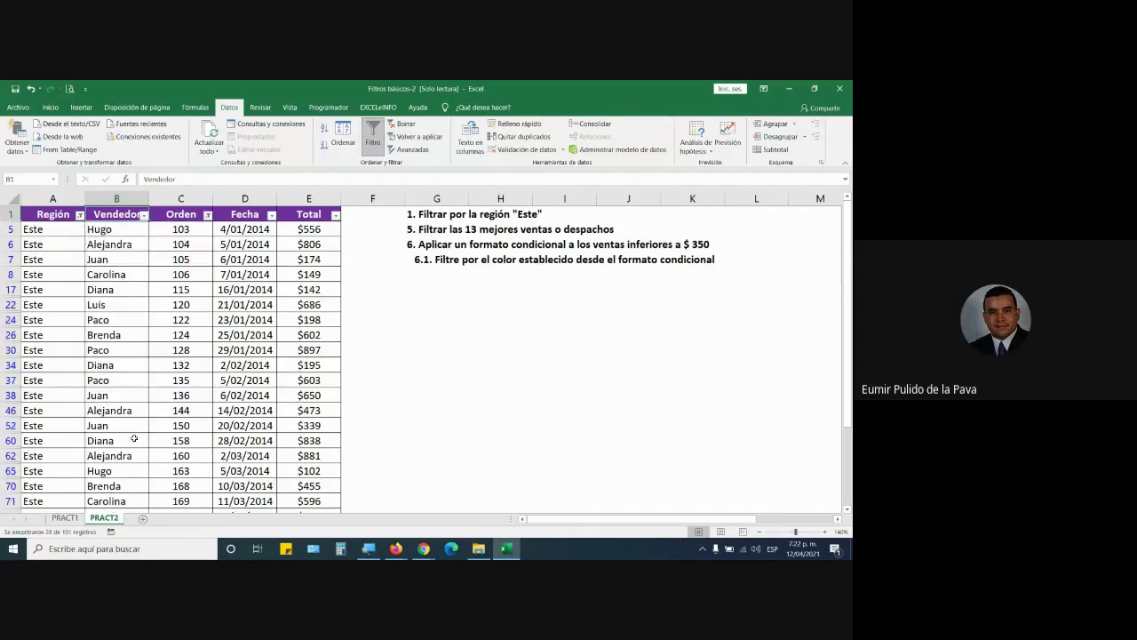
Select the Región and Orden columns A and C, then close the workbook
{"action": "left_click", "coordinate": [48, 198]}
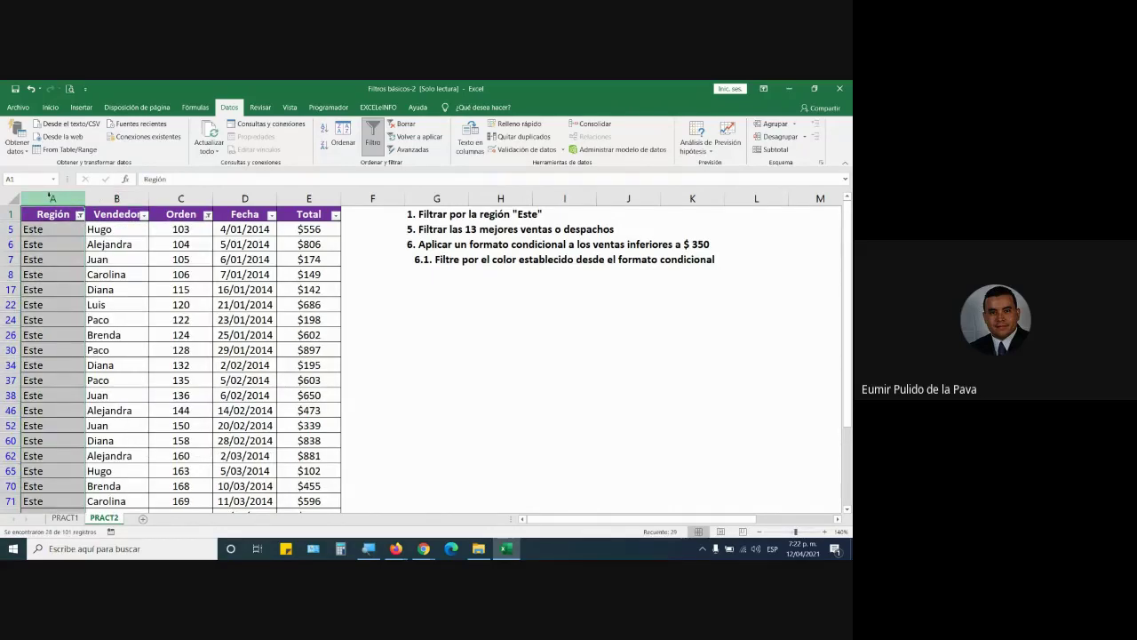
{"action": "left_click", "coordinate": [181, 197]}
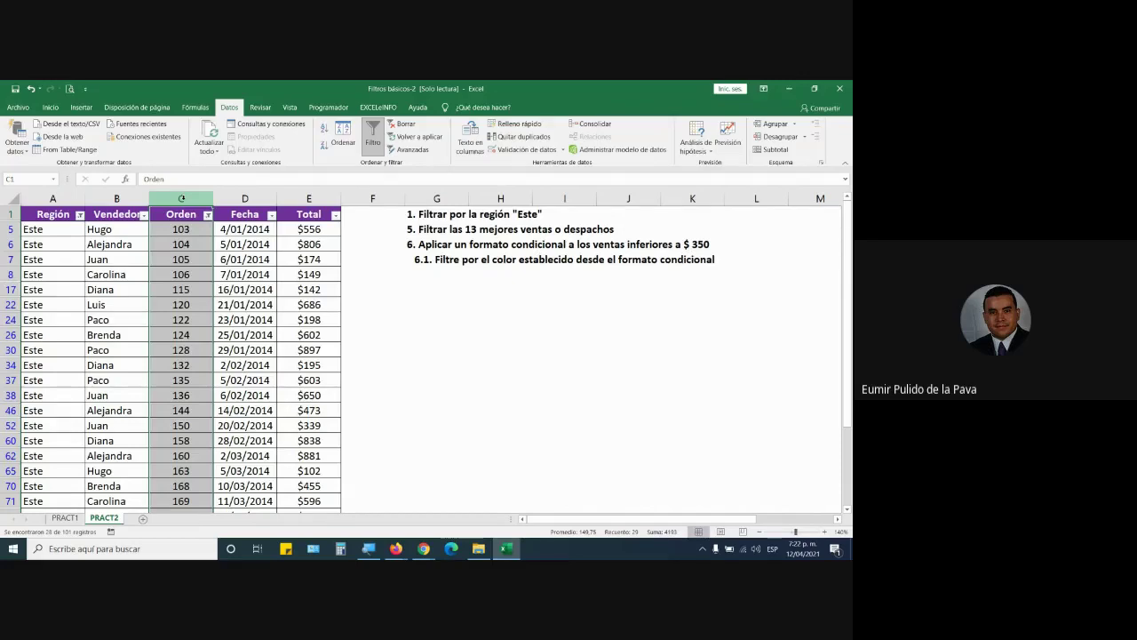
{"action": "left_click", "coordinate": [52, 197], "text": "ctrl"}
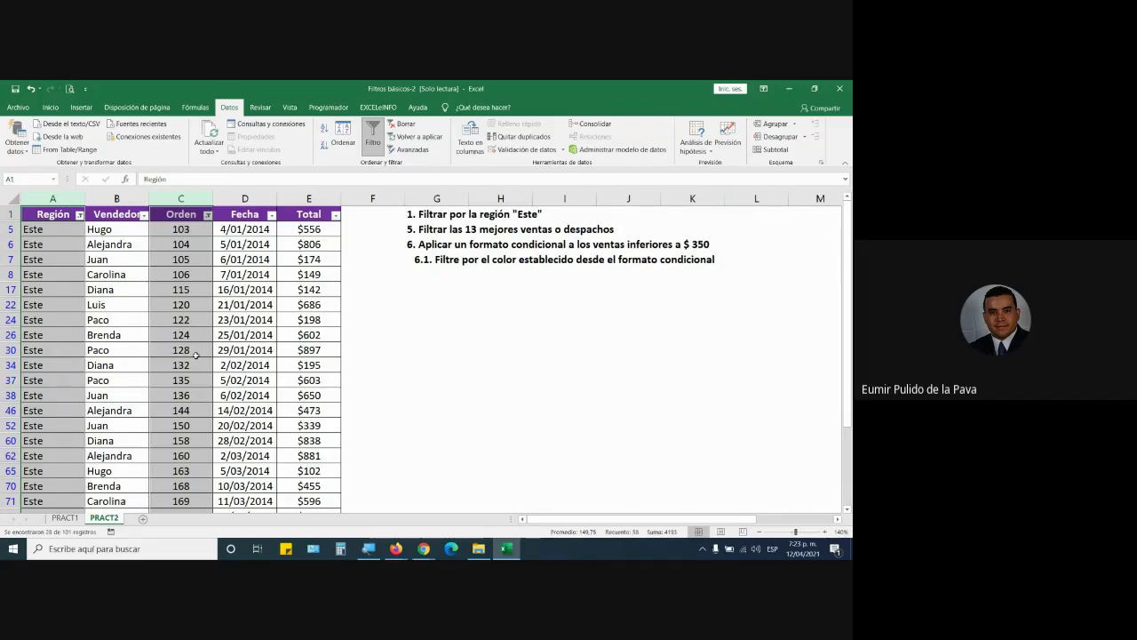
{"action": "left_click", "coordinate": [68, 215]}
{"action": "left_click", "coordinate": [70, 203]}
{"action": "left_click", "coordinate": [175, 198]}
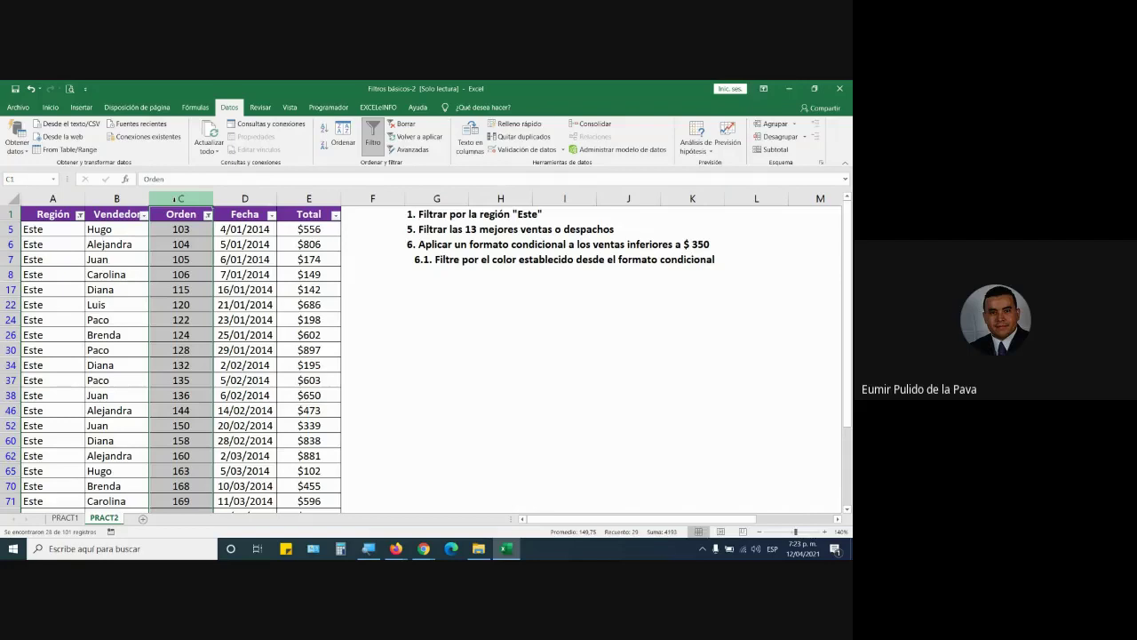
{"action": "key", "text": "ctrl+w"}
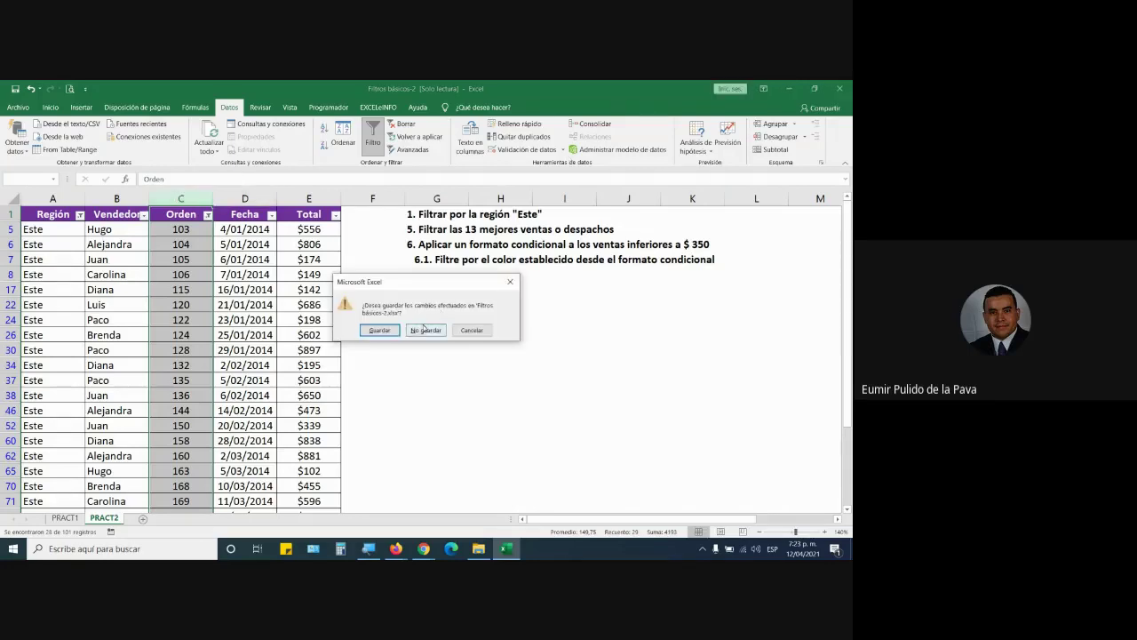
Close the workbook without saving, view the PDF guide's section G, then return to Meet
{"action": "left_click", "coordinate": [423, 330]}
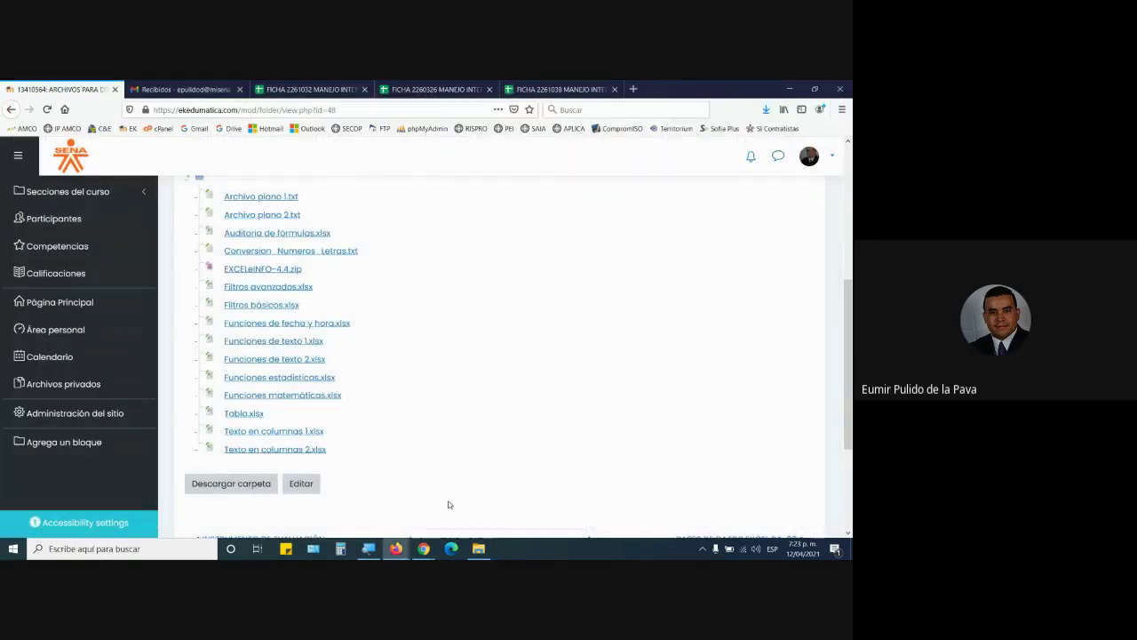
{"action": "mouse_move", "coordinate": [395, 548]}
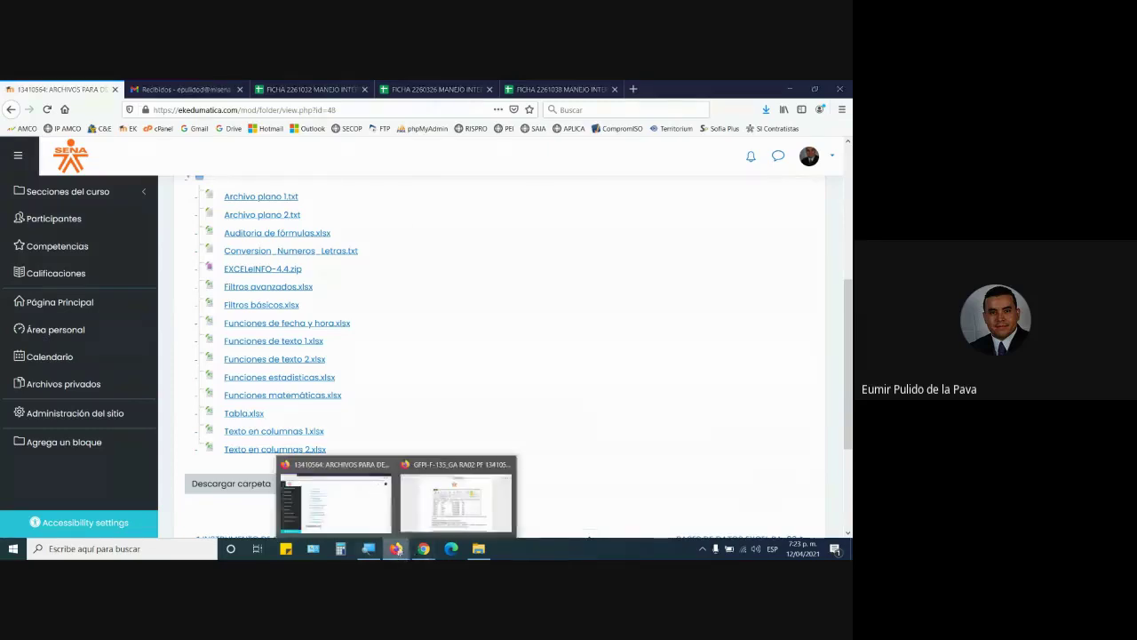
{"action": "left_click", "coordinate": [404, 474]}
{"action": "scroll", "coordinate": [477, 390], "scroll_direction": "down", "scroll_amount": 6}
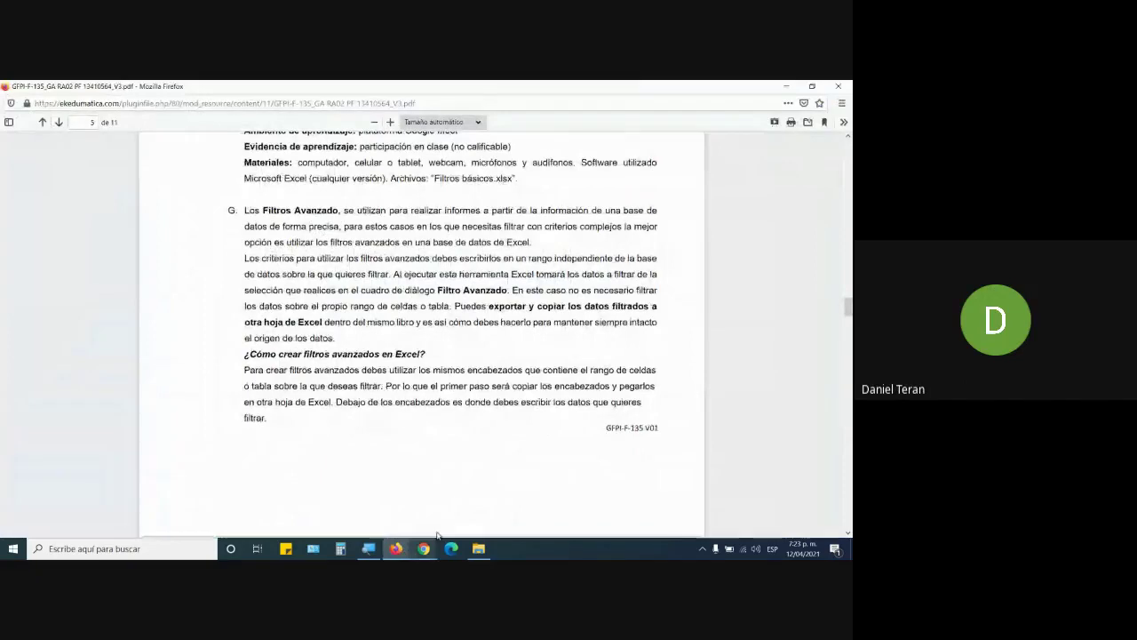
{"action": "mouse_move", "coordinate": [424, 548]}
{"action": "left_click", "coordinate": [391, 502]}
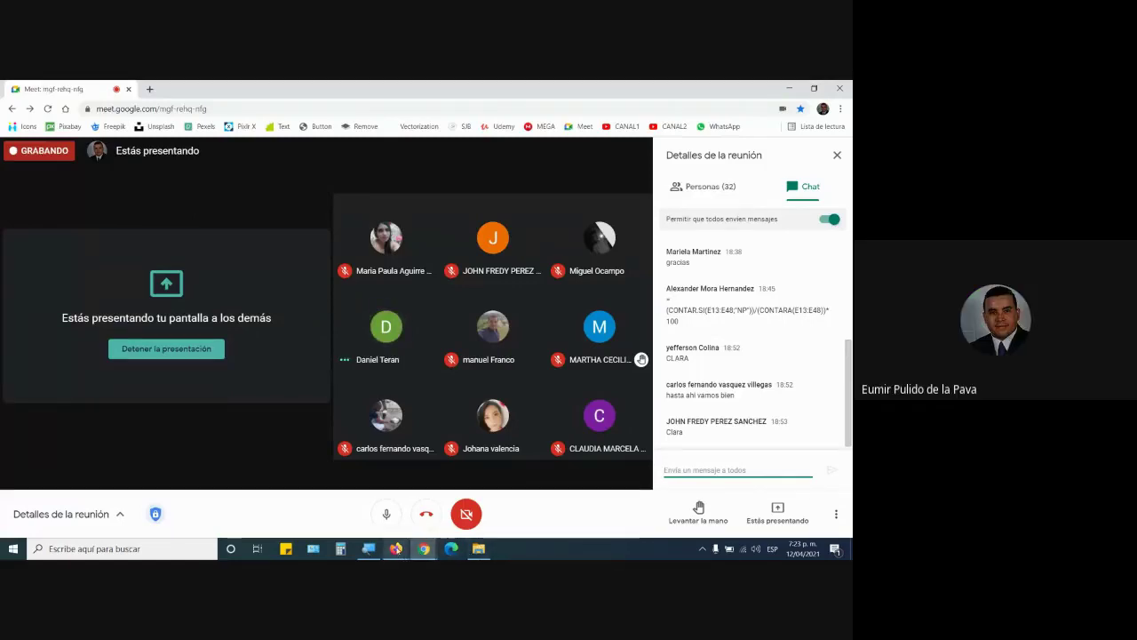
Bring the Firefox PDF guide back in front of Meet, showing section G on advanced filters
{"action": "mouse_move", "coordinate": [396, 552]}
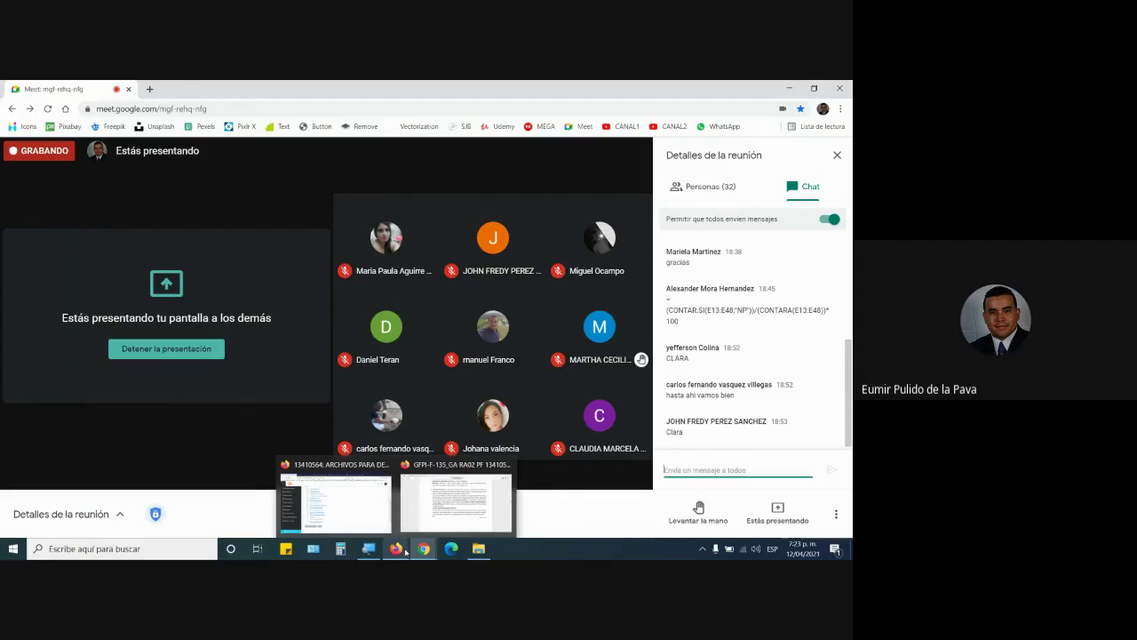
{"action": "left_click", "coordinate": [437, 492]}
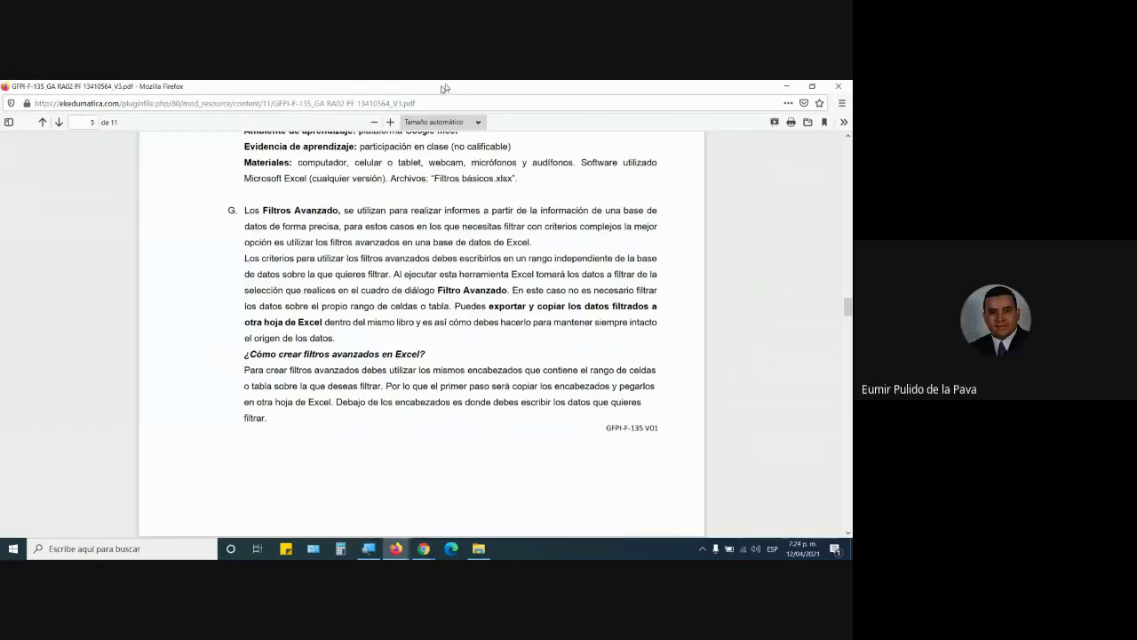
Zoom the PDF guide to 160% and highlight the Filtros Avanzados paragraphs
{"action": "left_click", "coordinate": [392, 123]}
{"action": "left_click", "coordinate": [391, 124]}
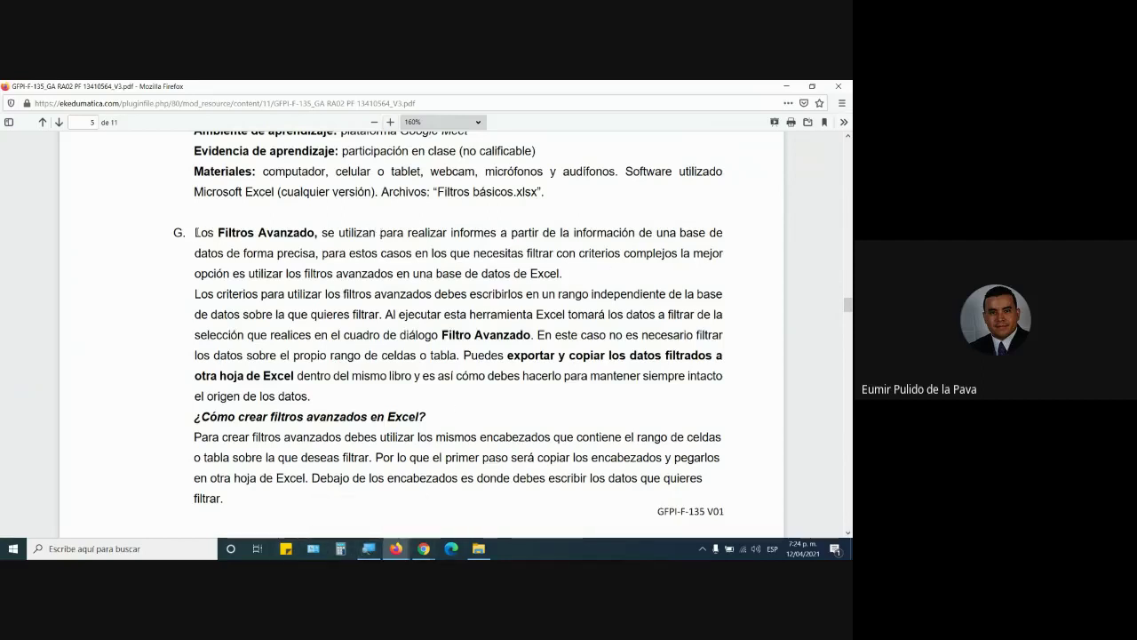
{"action": "left_click_drag", "start_coordinate": [195, 232], "coordinate": [571, 492]}
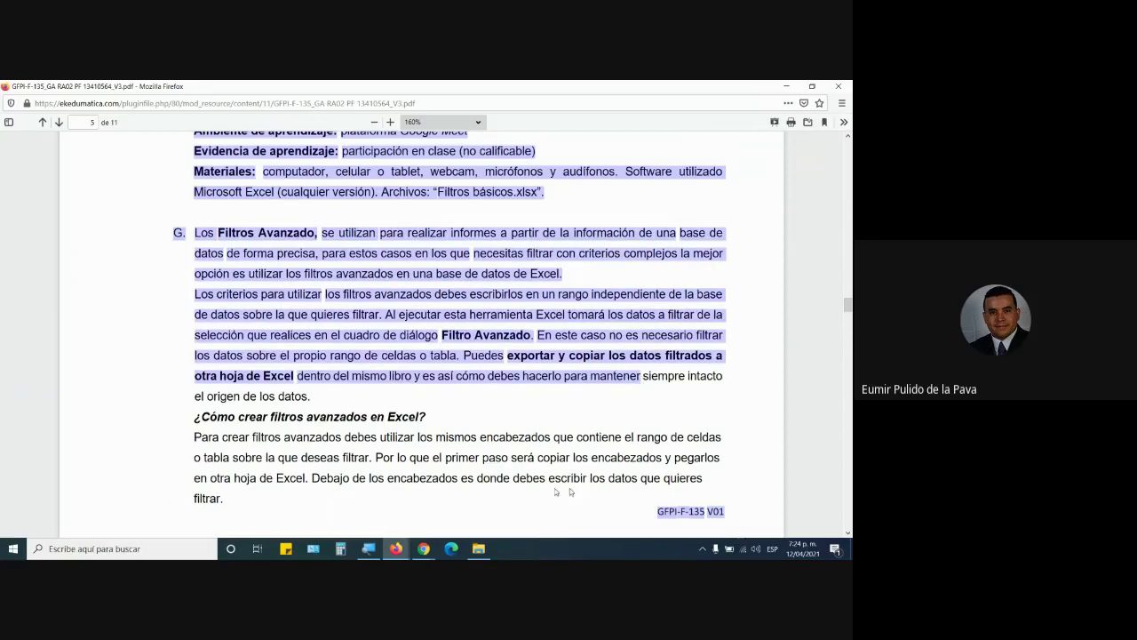
Clear the highlight and switch back to the Moodle course folder page in Firefox
{"action": "left_click", "coordinate": [436, 335]}
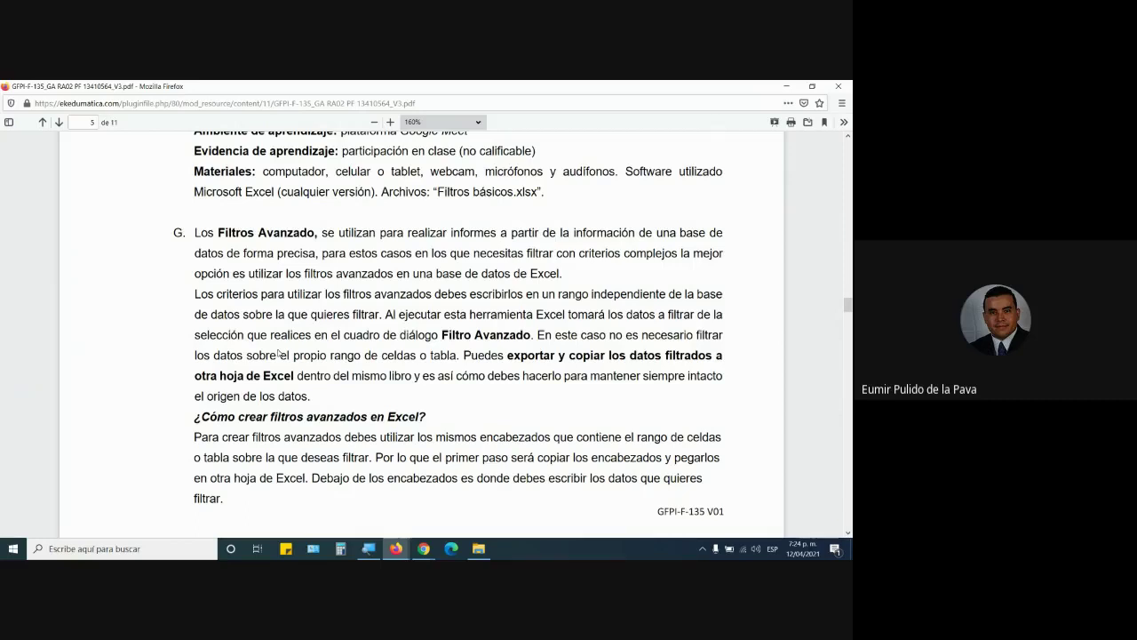
{"action": "left_click", "coordinate": [395, 548]}
{"action": "left_click", "coordinate": [311, 488]}
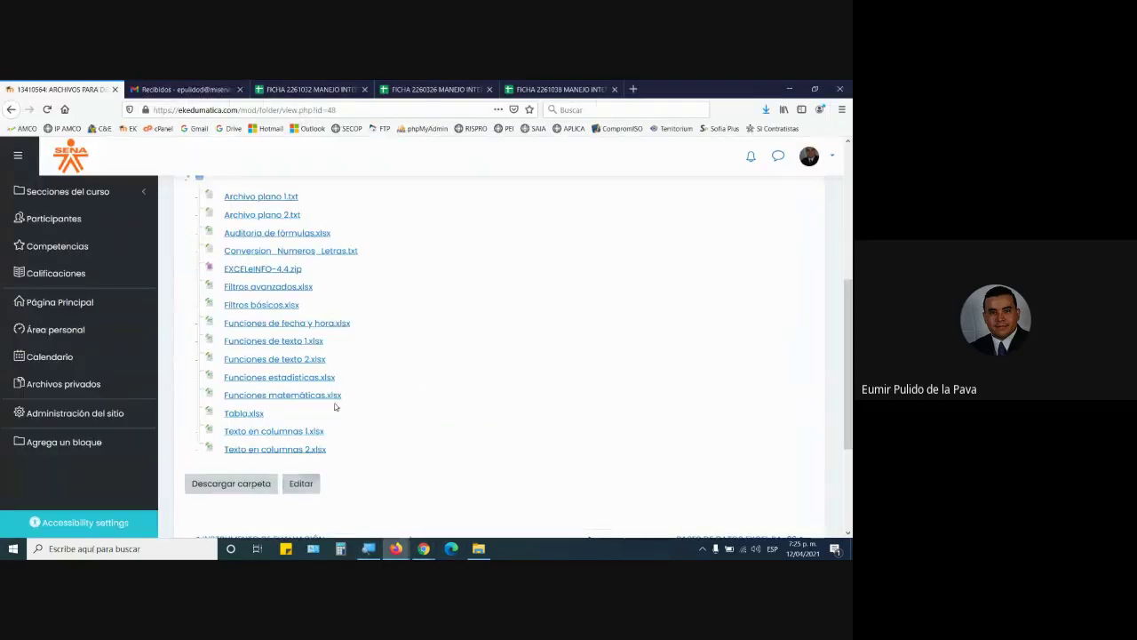
Open Filtros avanzados.xlsx in Excel and enable editing and its blocked content
{"action": "left_click", "coordinate": [259, 289]}
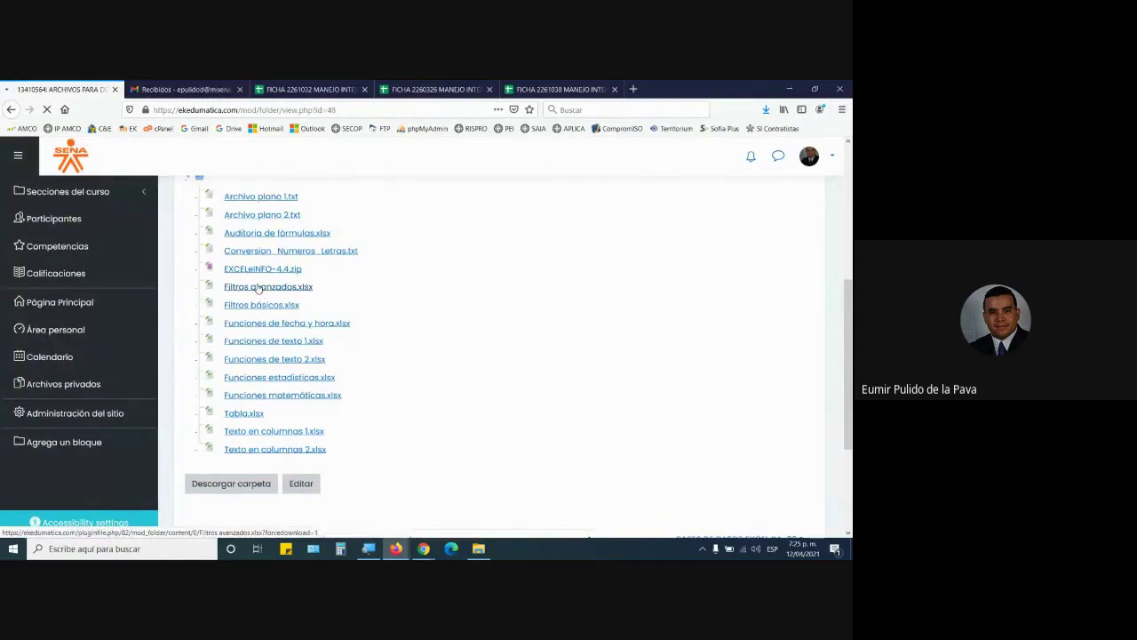
{"action": "left_click", "coordinate": [468, 414]}
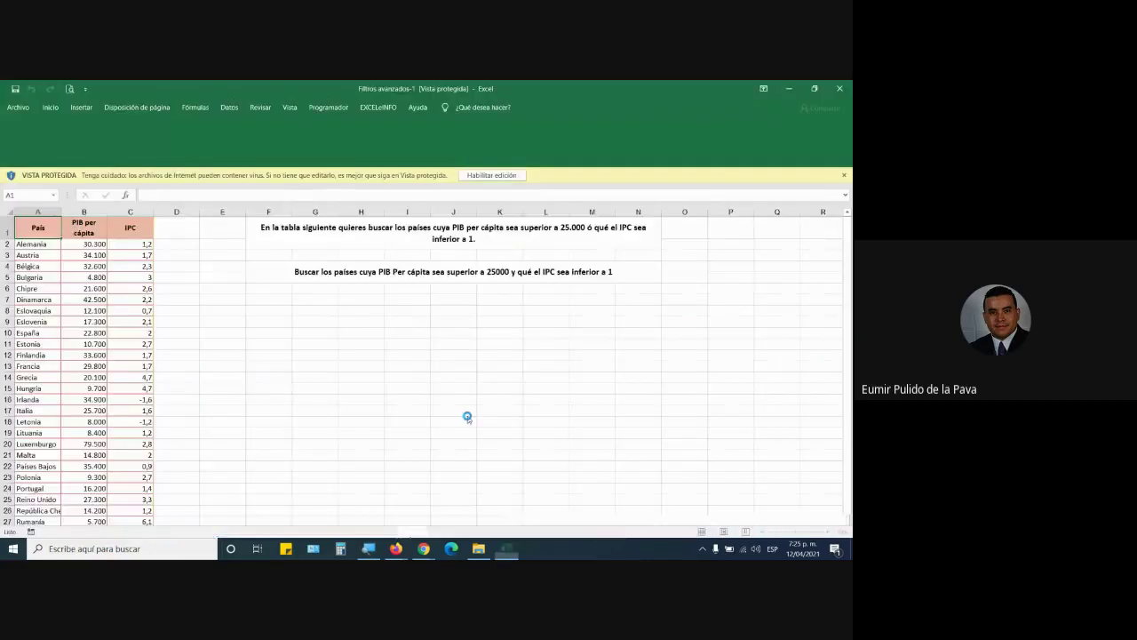
{"action": "left_click", "coordinate": [491, 124]}
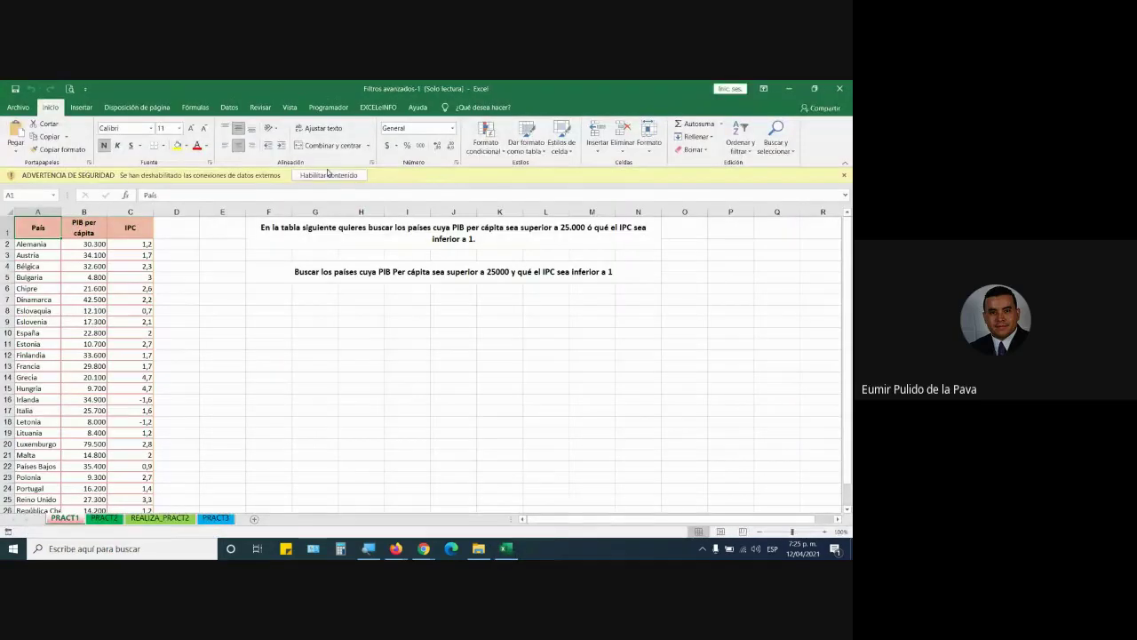
{"action": "left_click", "coordinate": [327, 176]}
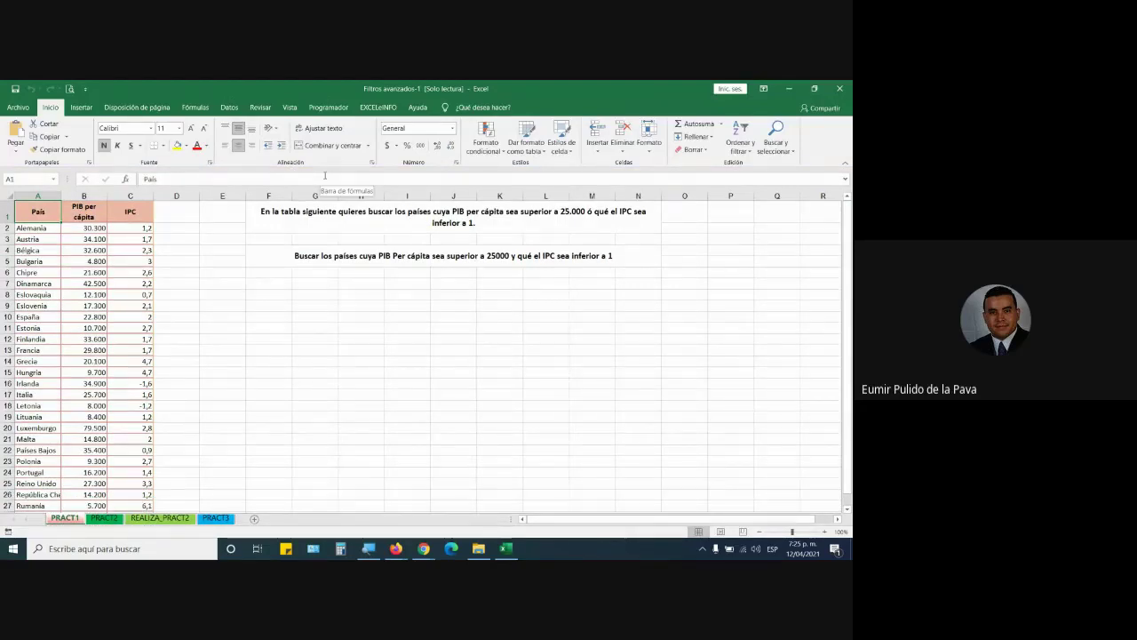
Turn on filtering for the country table and select the PIB per cápita and IPC columns
{"action": "left_click", "coordinate": [230, 107]}
{"action": "left_click", "coordinate": [370, 142]}
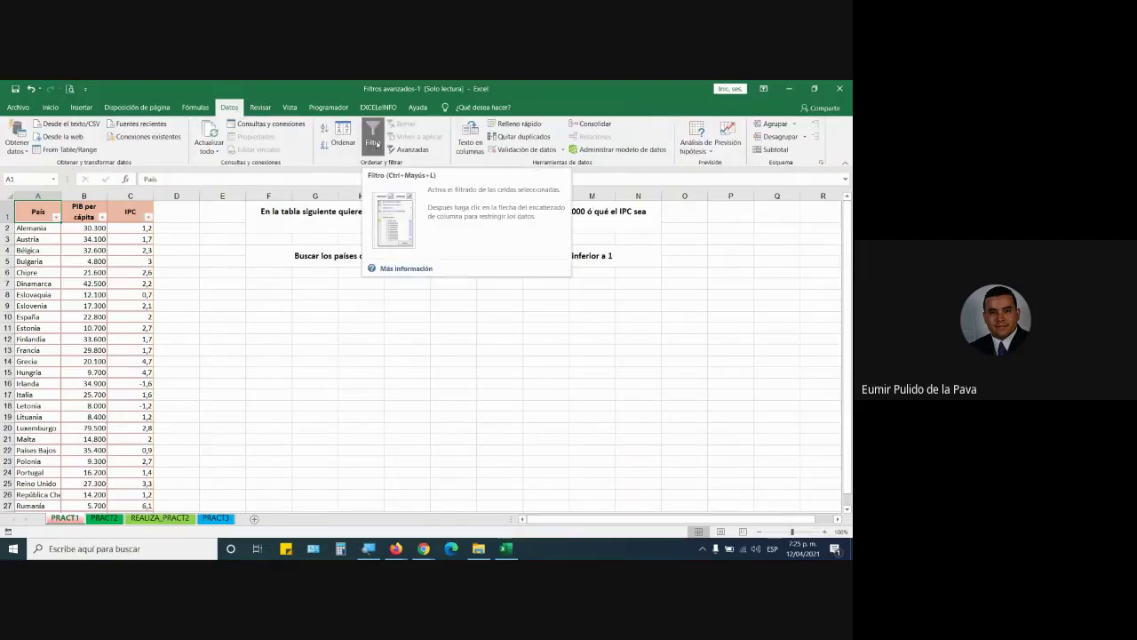
{"action": "left_click", "coordinate": [82, 194]}
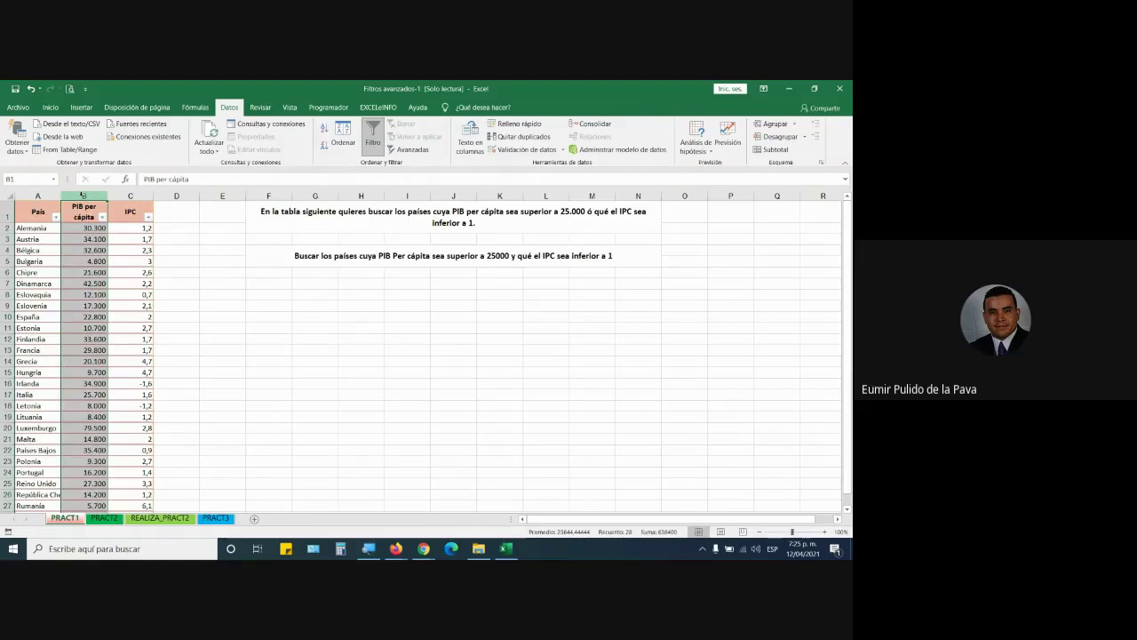
{"action": "left_click", "coordinate": [130, 194]}
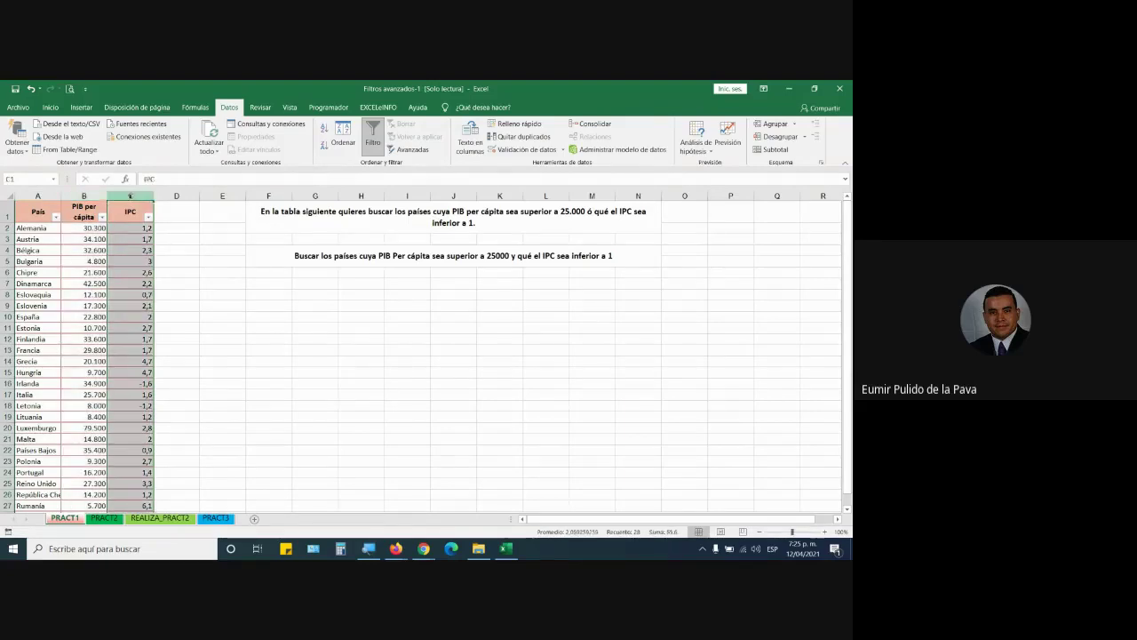
{"action": "left_click", "coordinate": [84, 195]}
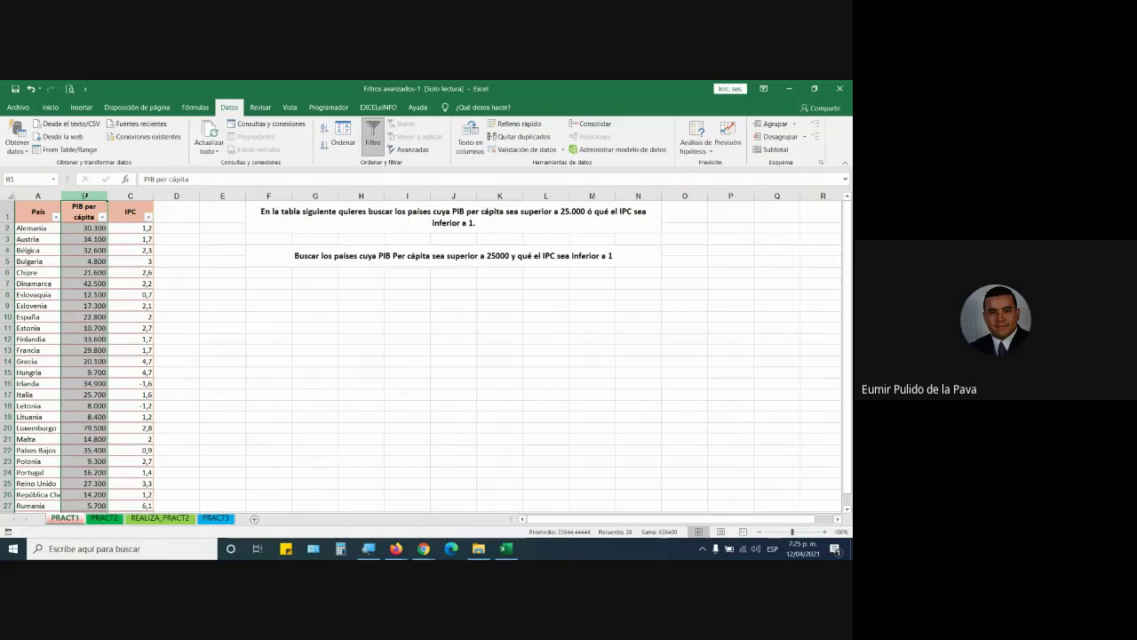
Fill the F1 instruction yellow and the F4 instruction green
{"action": "left_click", "coordinate": [290, 226]}
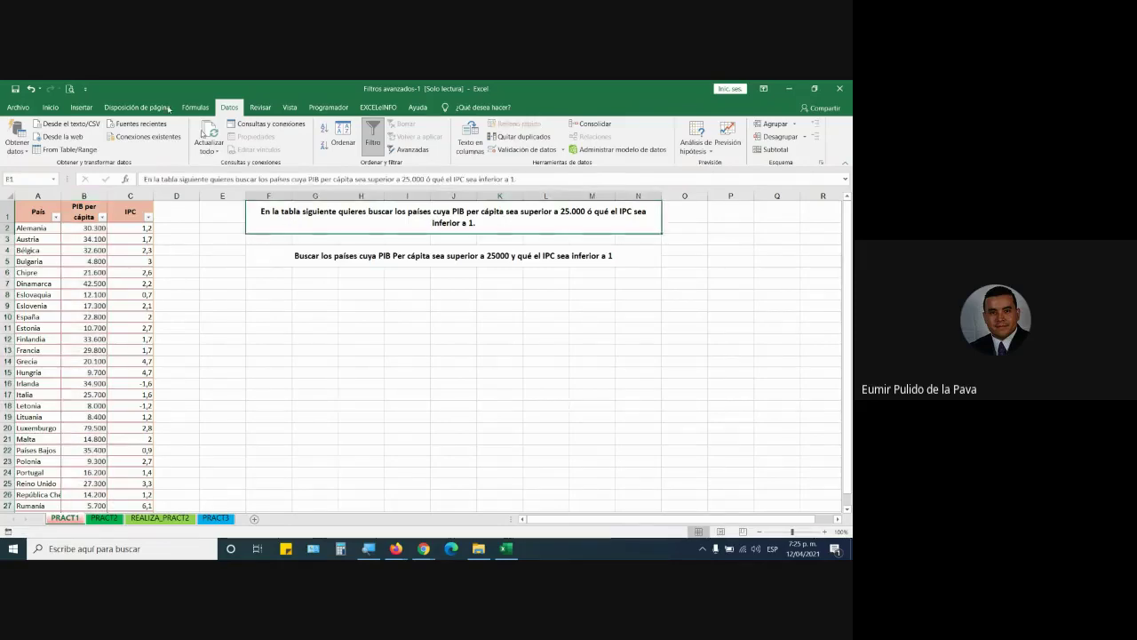
{"action": "left_click", "coordinate": [50, 106]}
{"action": "left_click", "coordinate": [177, 146]}
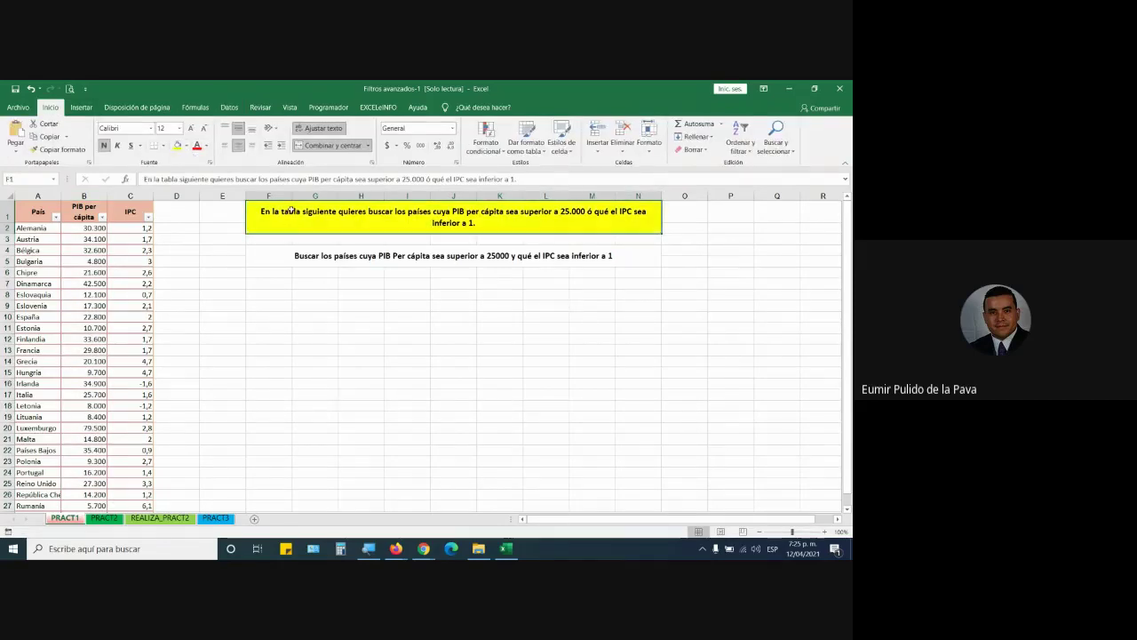
{"action": "left_click", "coordinate": [292, 255]}
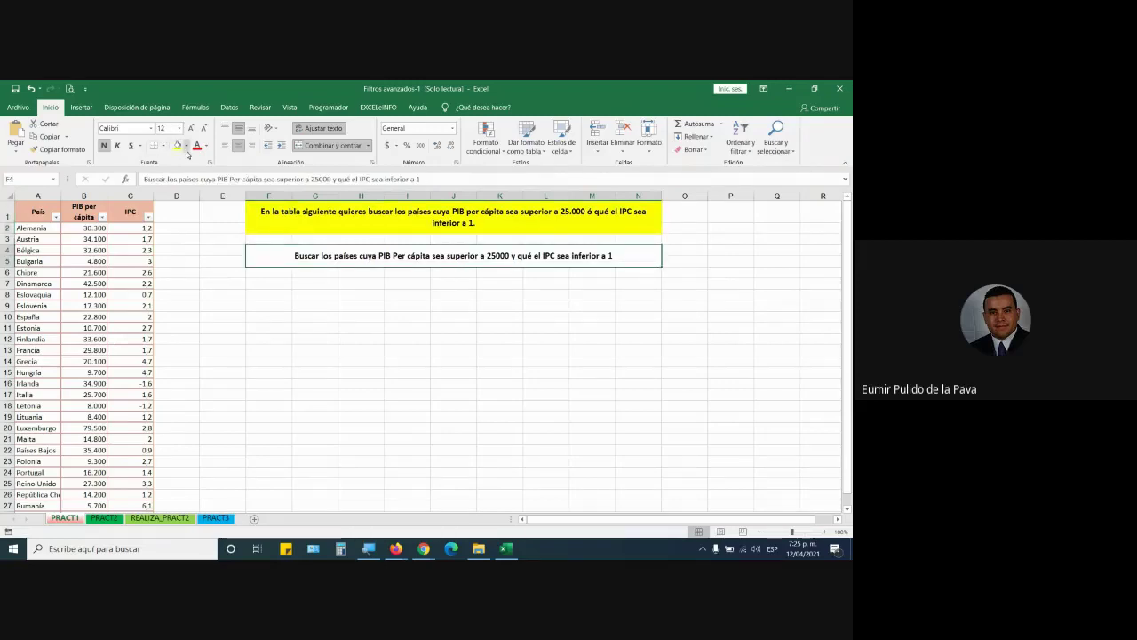
{"action": "left_click", "coordinate": [187, 146]}
{"action": "left_click", "coordinate": [222, 224]}
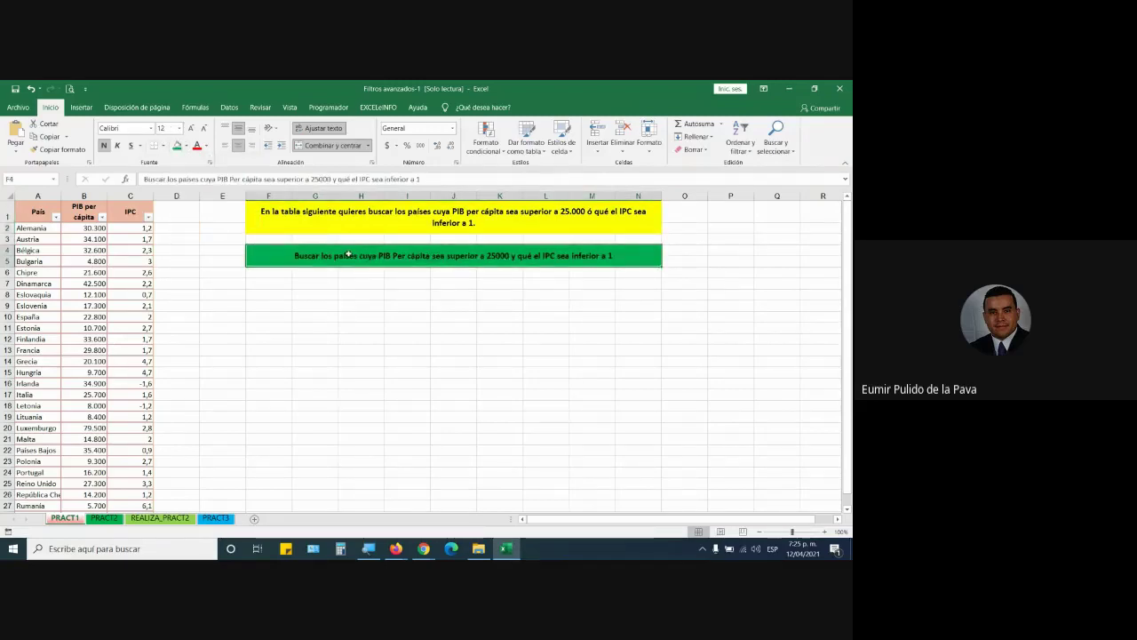
Enlarge both instructions' text to 18 points and make row 5 taller so it fits
{"action": "left_click", "coordinate": [339, 223], "text": "ctrl"}
{"action": "left_click", "coordinate": [190, 128]}
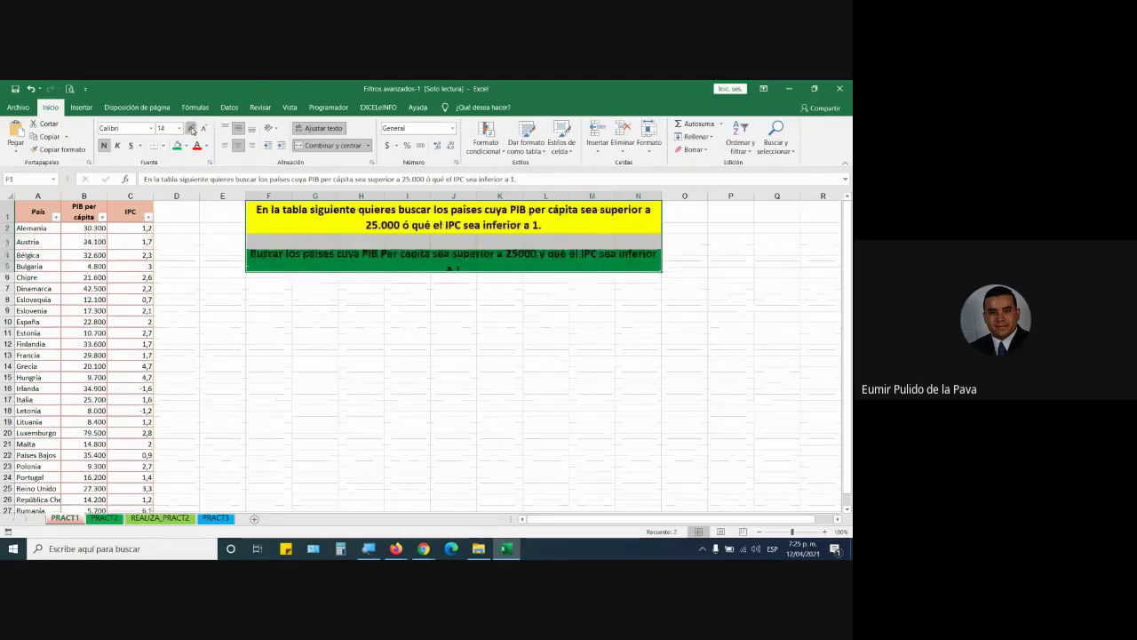
{"action": "left_click", "coordinate": [191, 128]}
{"action": "left_click", "coordinate": [190, 128]}
{"action": "left_click", "coordinate": [607, 313]}
{"action": "left_click", "coordinate": [400, 263]}
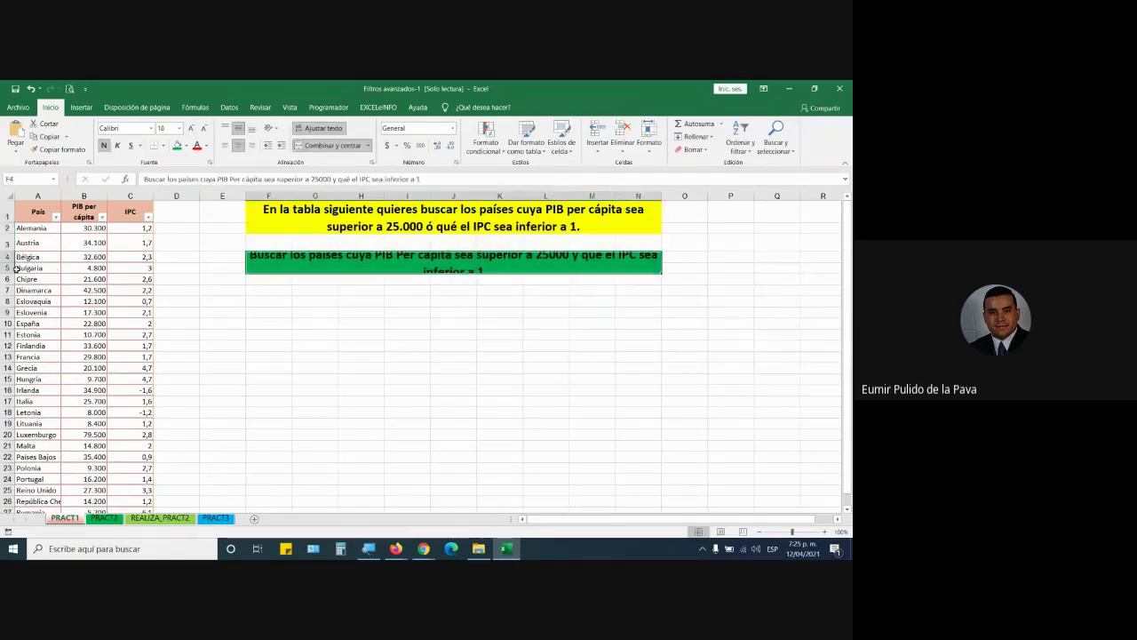
{"action": "left_click_drag", "start_coordinate": [16, 269], "coordinate": [16, 291]}
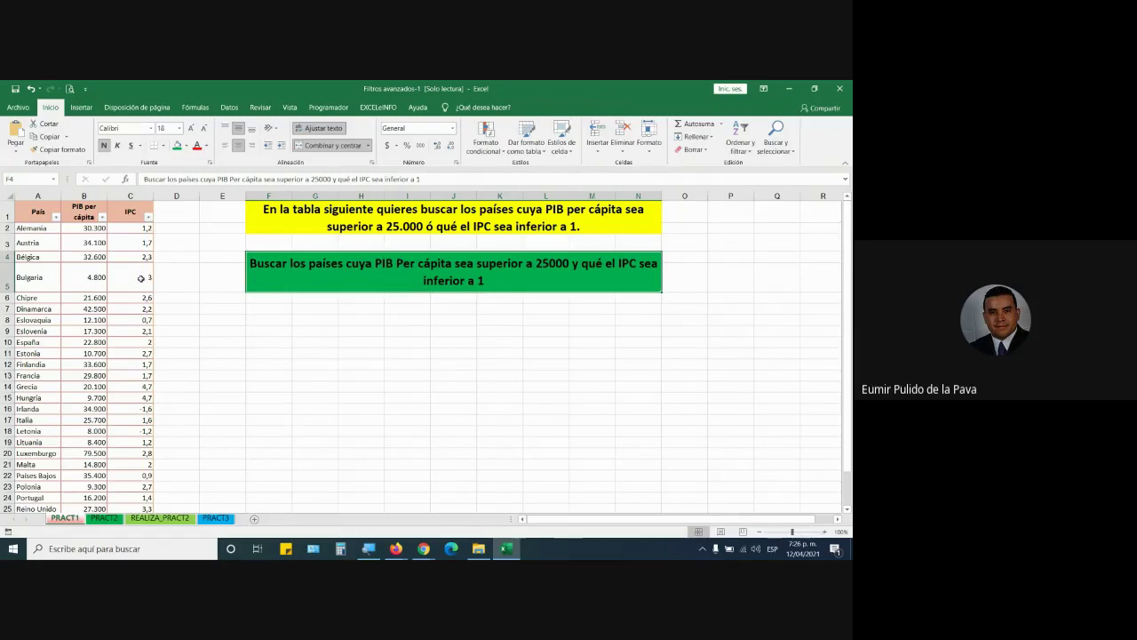
Filter PIB per cápita to values greater than 25000, then highlight the IPC condition in F1
{"action": "left_click", "coordinate": [103, 216]}
{"action": "mouse_move", "coordinate": [126, 313]}
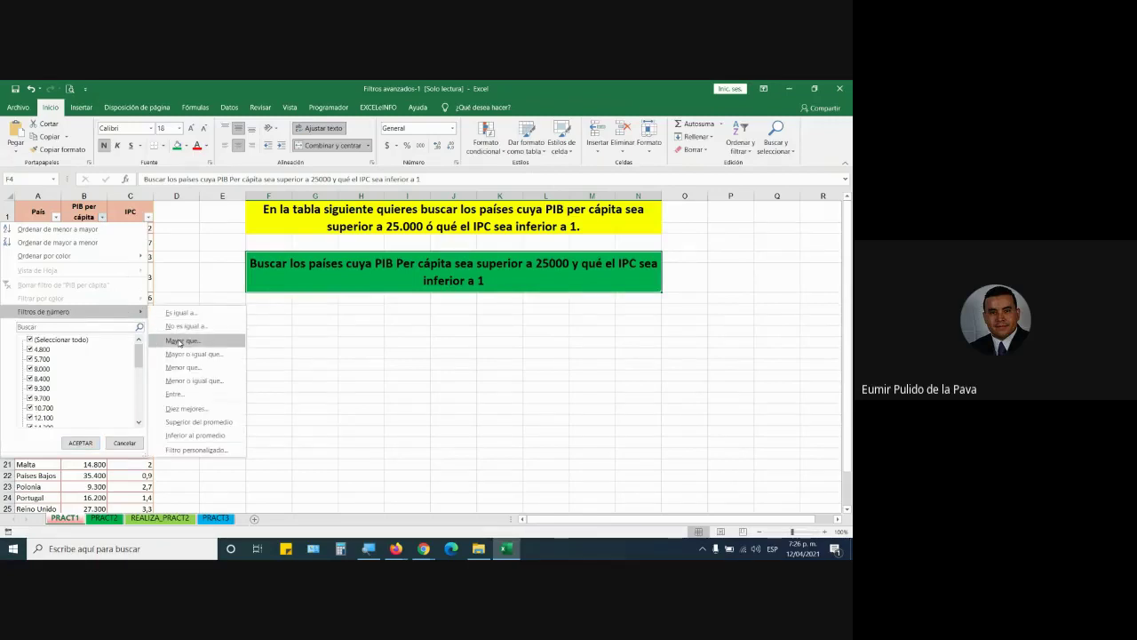
{"action": "left_click", "coordinate": [178, 342]}
{"action": "type", "text": "25"}
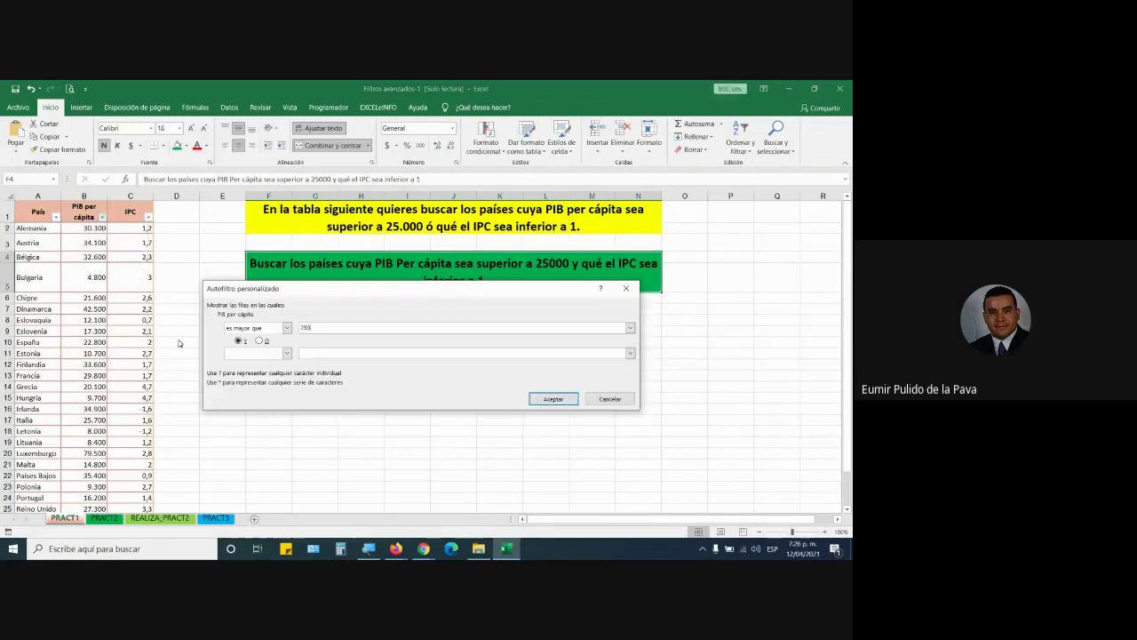
{"action": "type", "text": "00"}
{"action": "key", "text": "Return"}
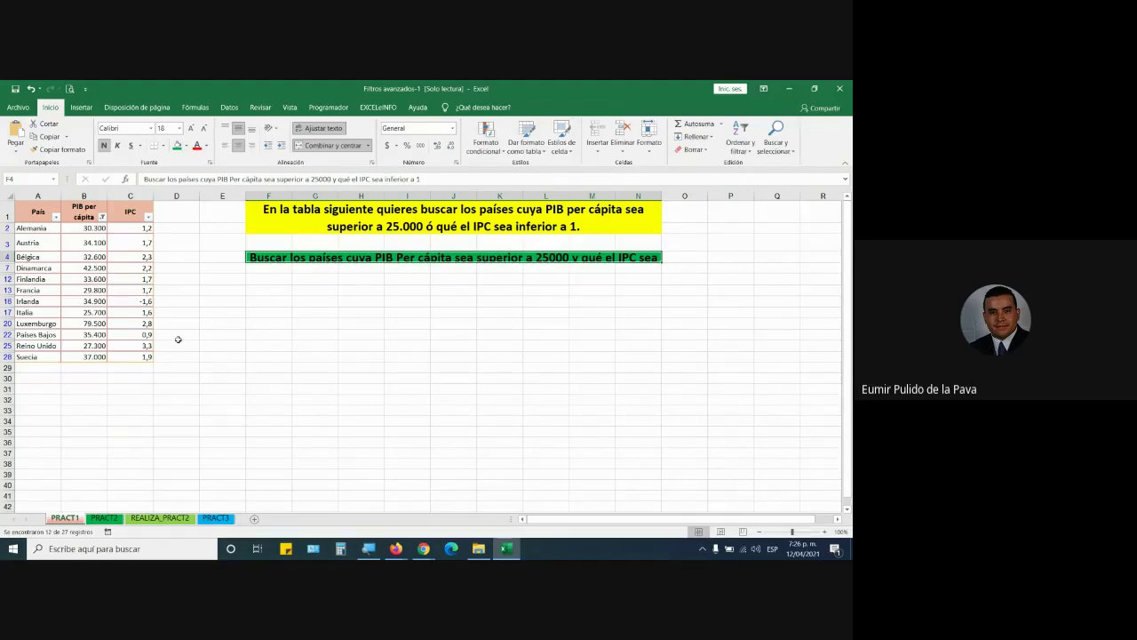
{"action": "double_click", "coordinate": [428, 233]}
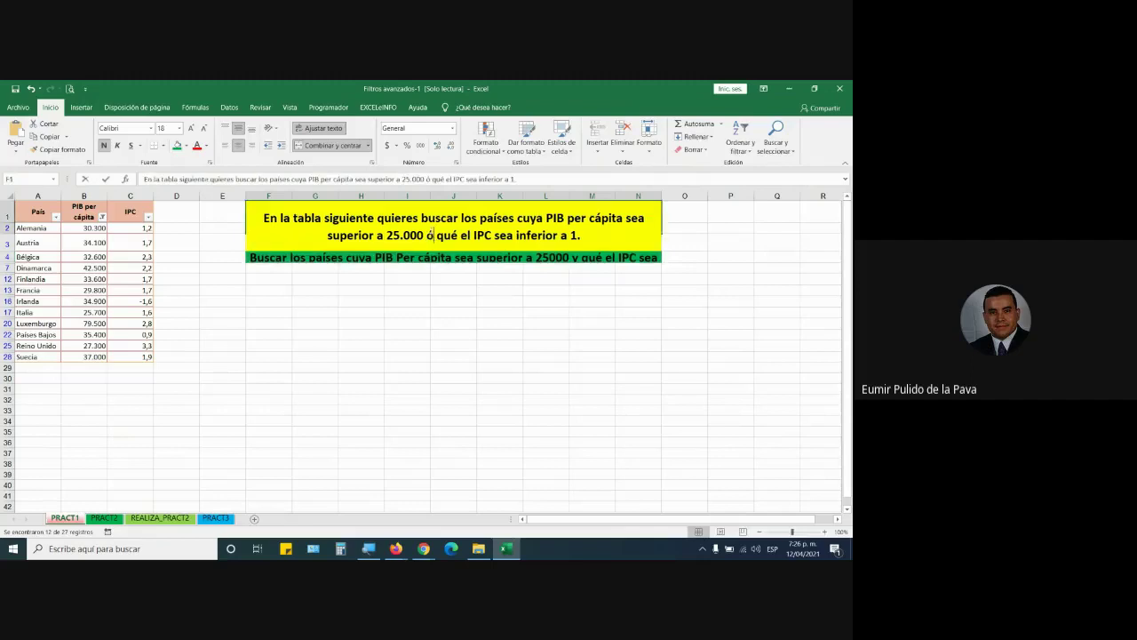
{"action": "left_click_drag", "start_coordinate": [427, 235], "coordinate": [621, 236]}
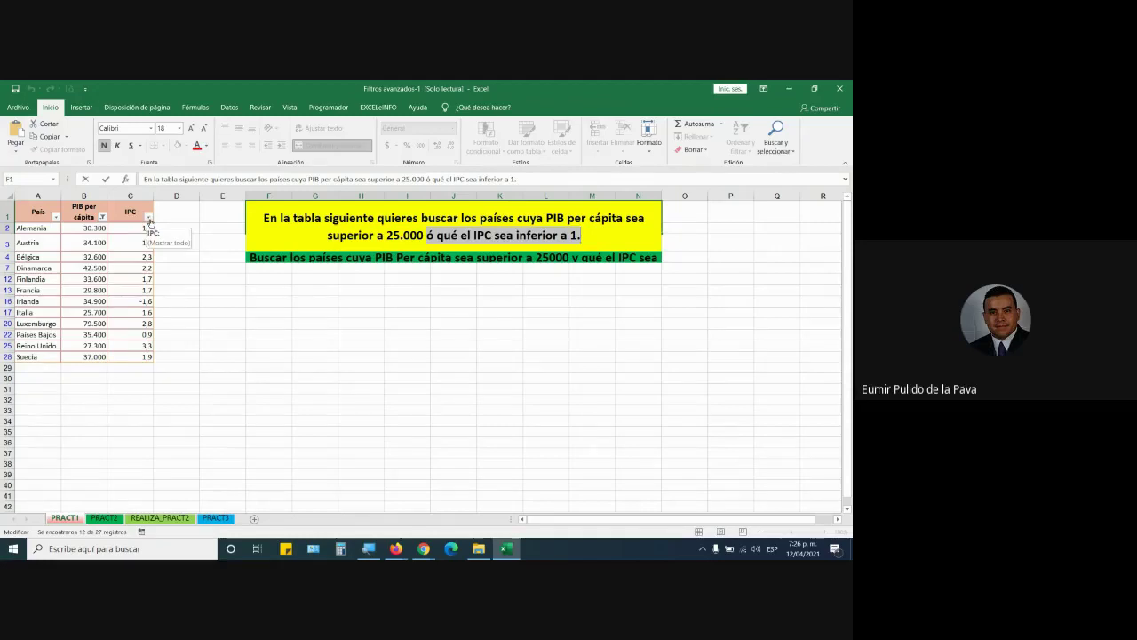
Try an IPC less-than-1 filter, then clear the IPC filter again
{"action": "left_click", "coordinate": [148, 219]}
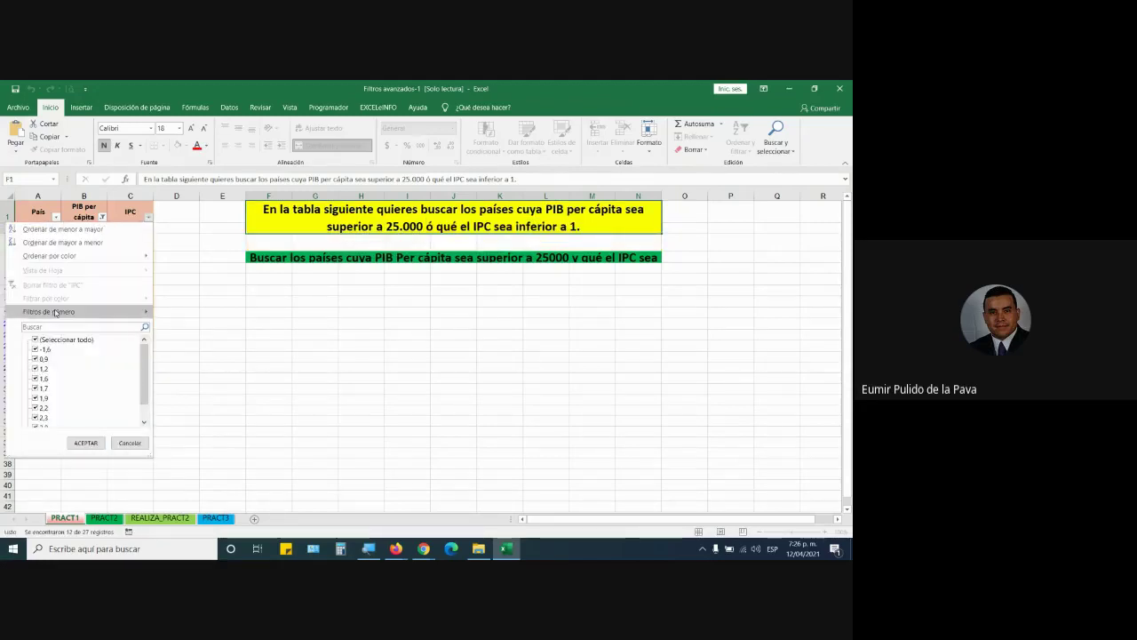
{"action": "mouse_move", "coordinate": [62, 311]}
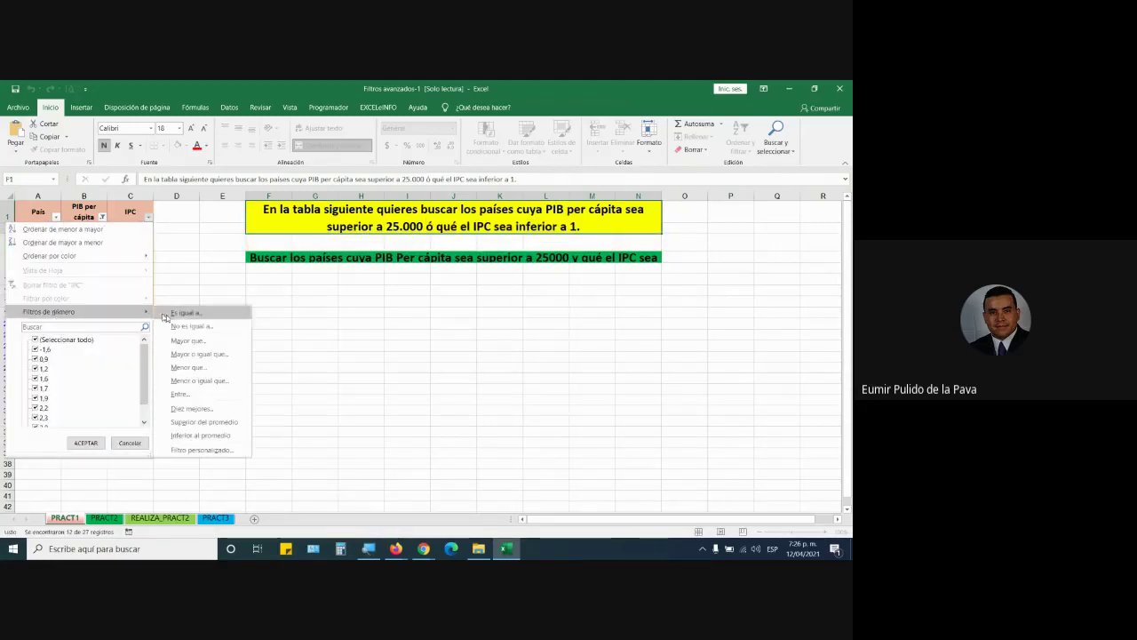
{"action": "left_click", "coordinate": [196, 367]}
{"action": "type", "text": "1"}
{"action": "key", "text": "Return"}
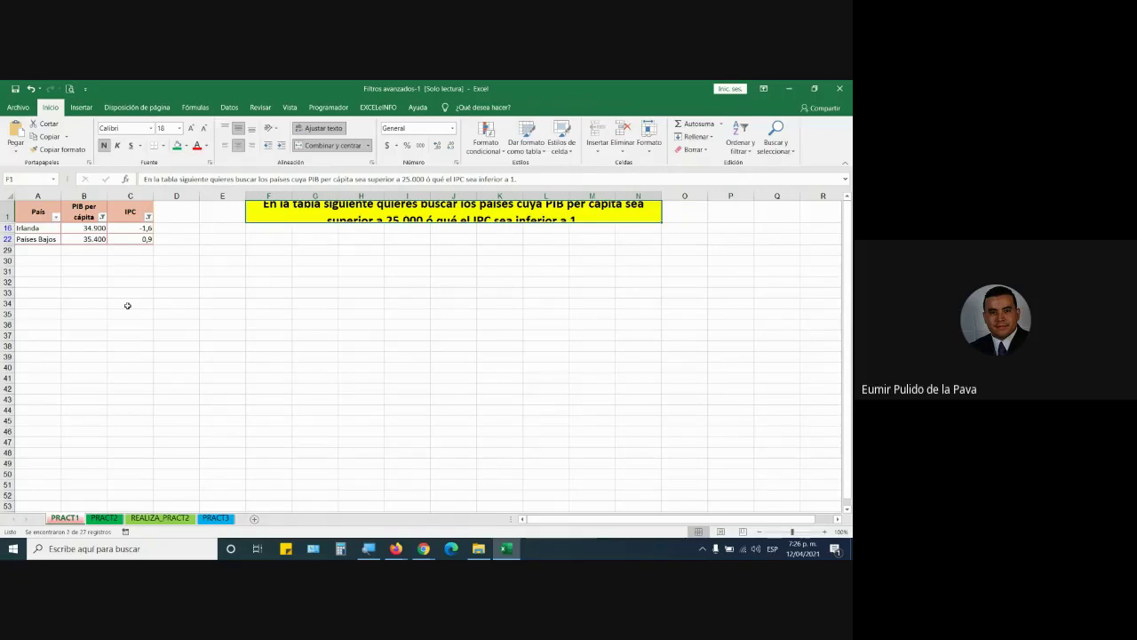
{"action": "left_click", "coordinate": [173, 214]}
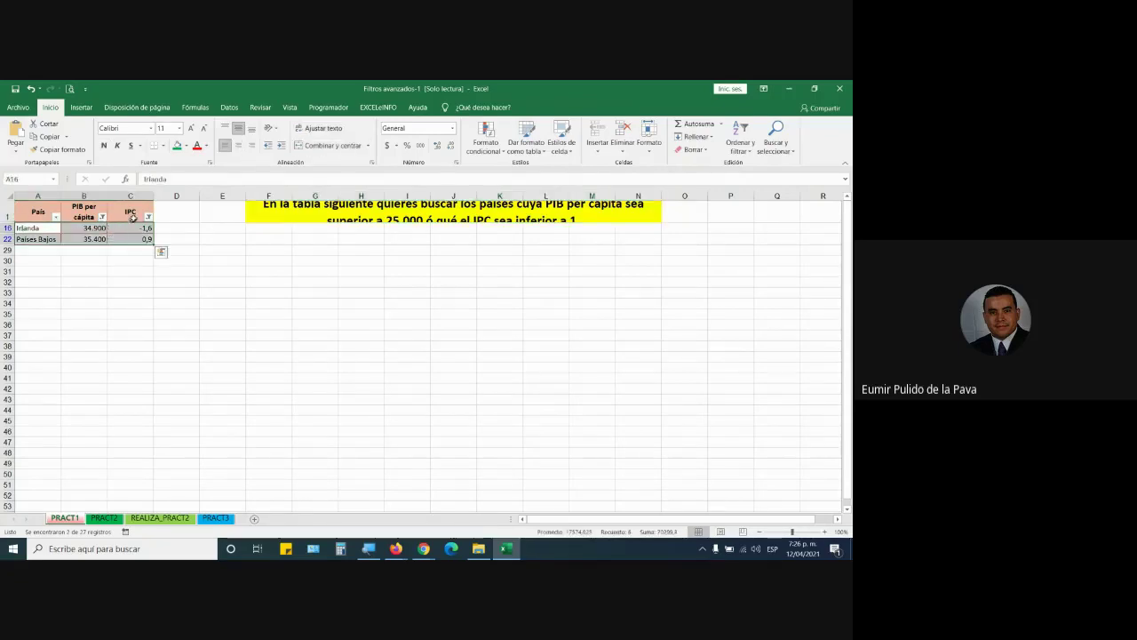
{"action": "left_click", "coordinate": [149, 216]}
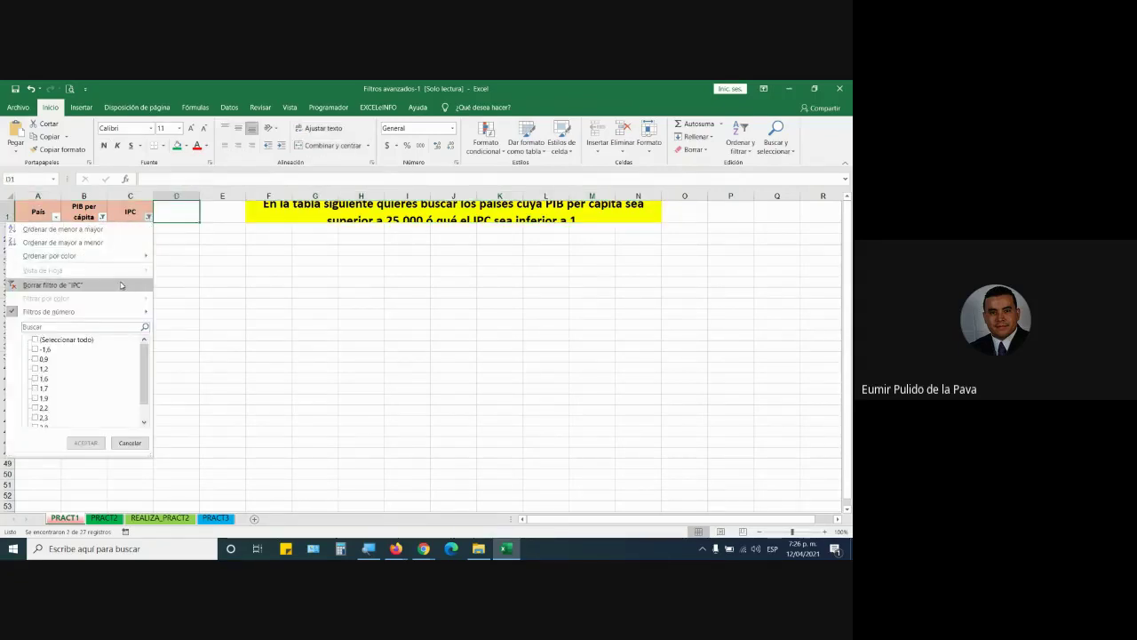
{"action": "left_click", "coordinate": [120, 285]}
Select the filtered PIB per cápita values and reapply the IPC below 1 filter
{"action": "left_click_drag", "start_coordinate": [88, 227], "coordinate": [88, 334]}
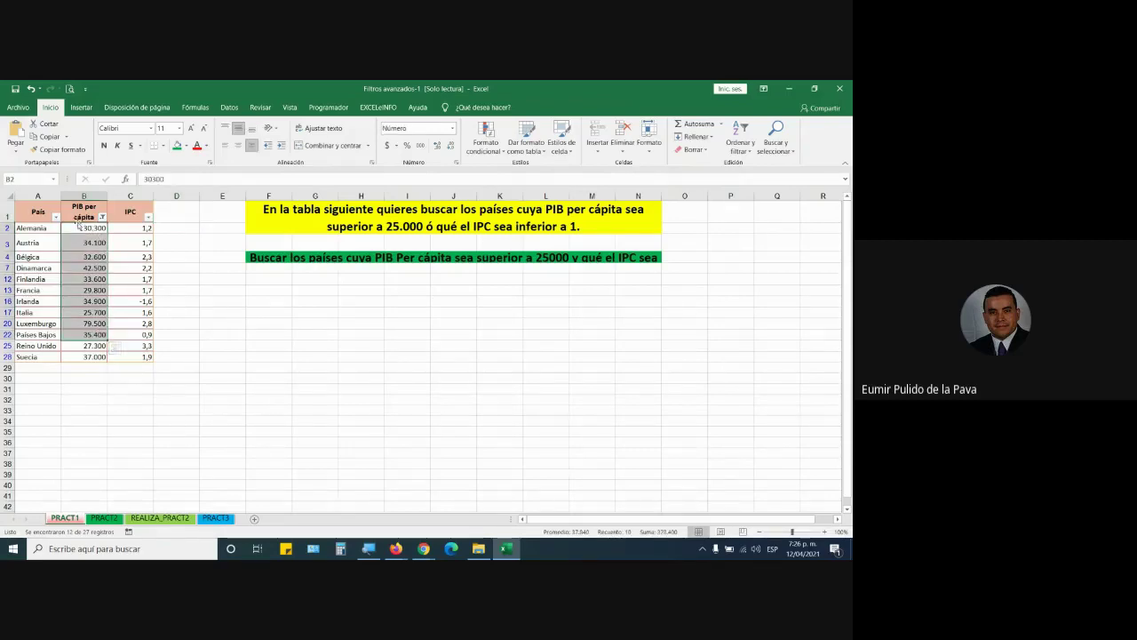
{"action": "left_click_drag", "start_coordinate": [80, 227], "coordinate": [85, 356]}
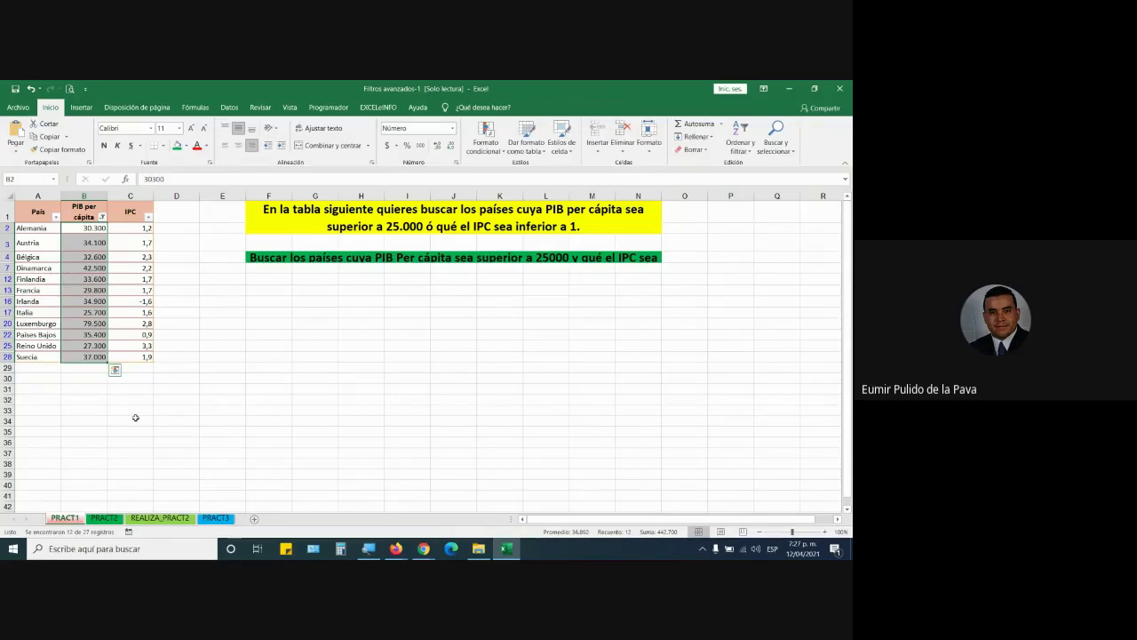
{"action": "left_click", "coordinate": [148, 217]}
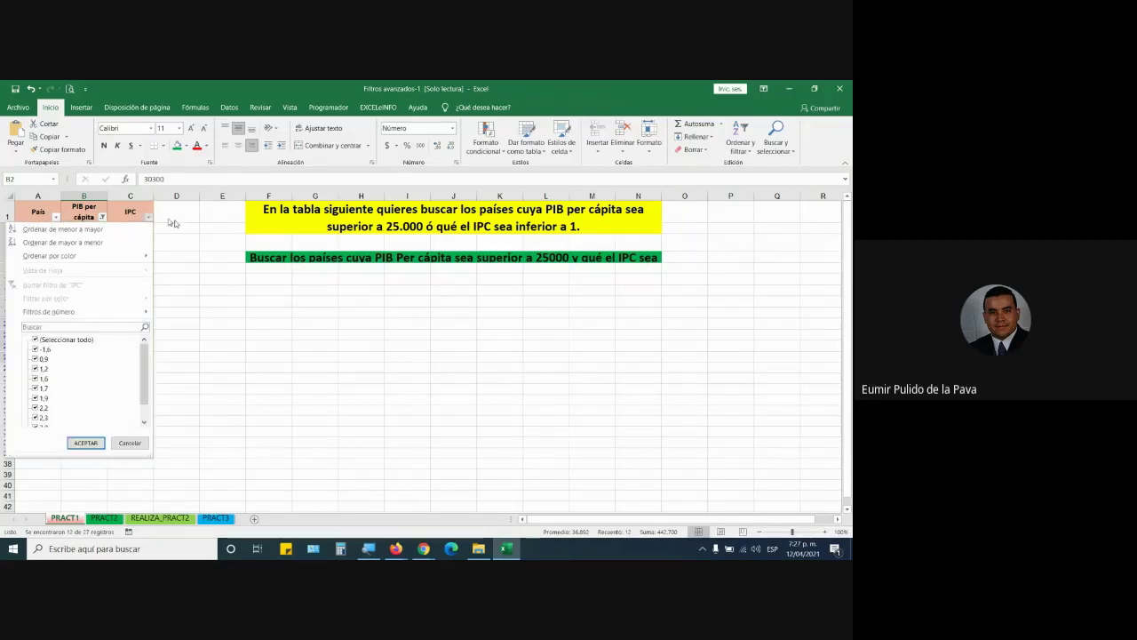
{"action": "left_click", "coordinate": [201, 230]}
{"action": "left_click", "coordinate": [148, 218]}
{"action": "mouse_move", "coordinate": [106, 311]}
{"action": "left_click", "coordinate": [210, 367]}
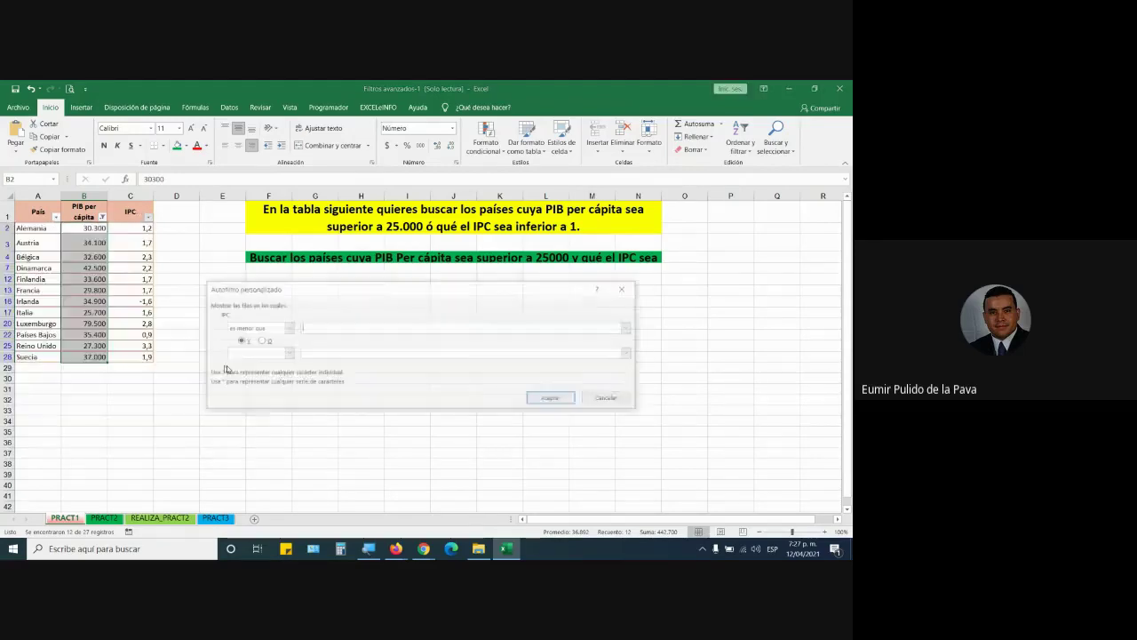
{"action": "left_click", "coordinate": [551, 398]}
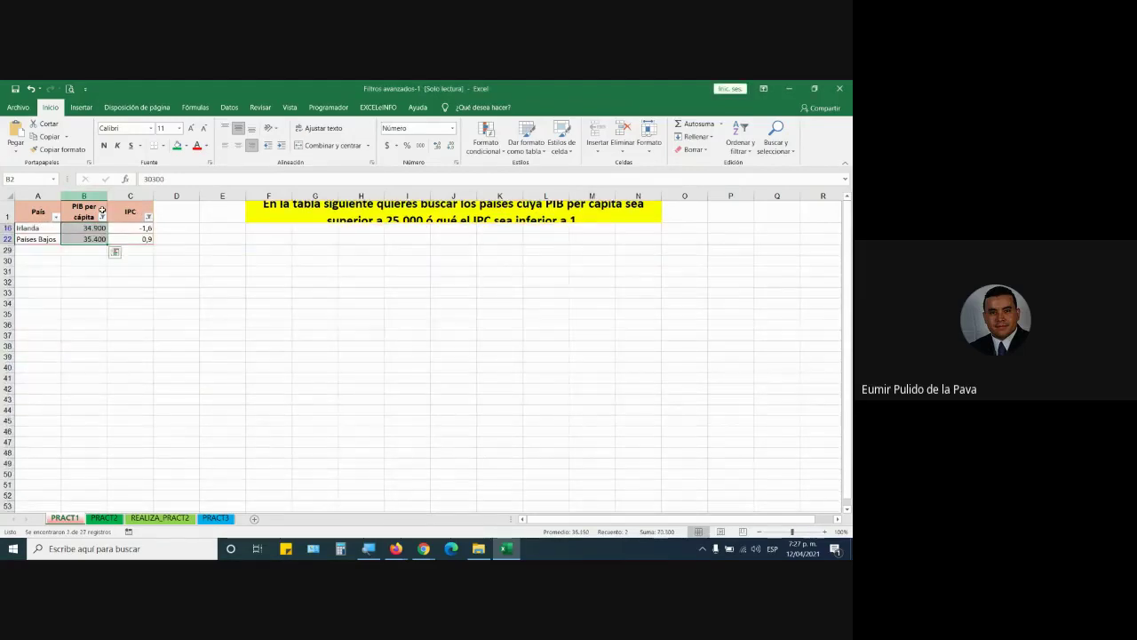
Select the PIB per cápita and IPC columns and bring up the IPC filter menu
{"action": "left_click", "coordinate": [83, 195]}
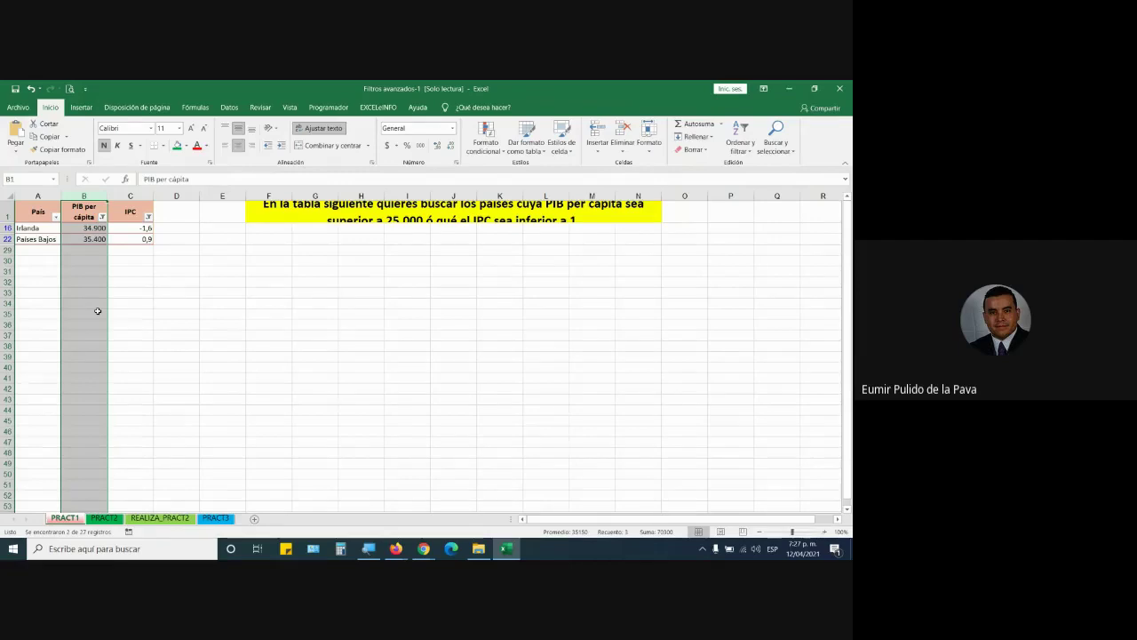
{"action": "left_click_drag", "start_coordinate": [84, 196], "coordinate": [147, 196]}
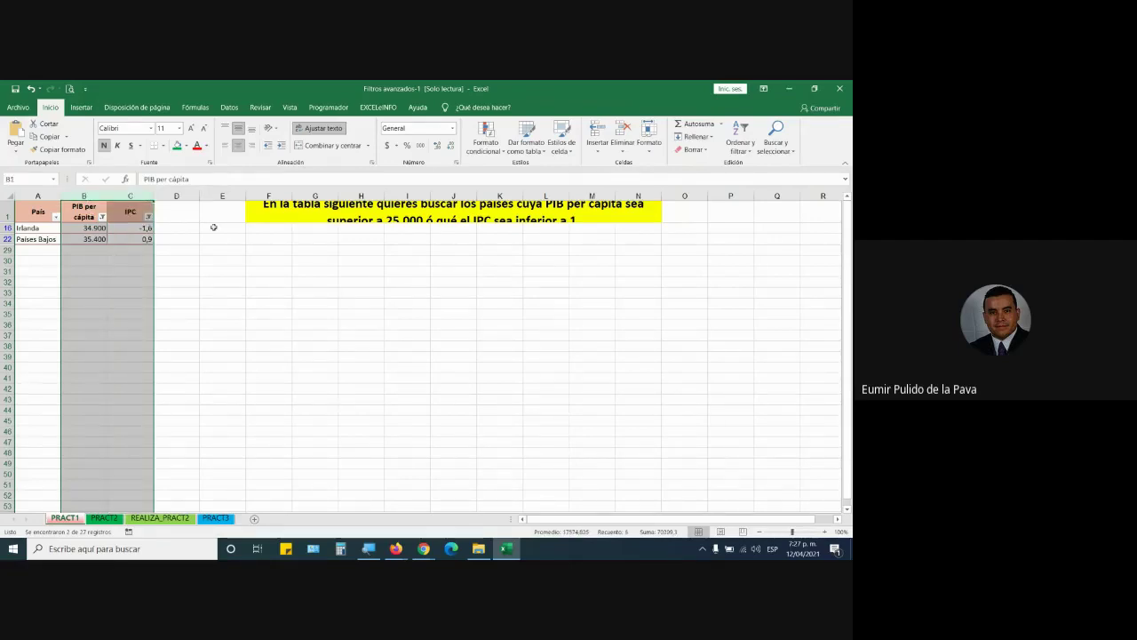
{"action": "left_click", "coordinate": [148, 217]}
Clear both the IPC and PIB per cápita filters so every country shows
{"action": "left_click", "coordinate": [122, 282]}
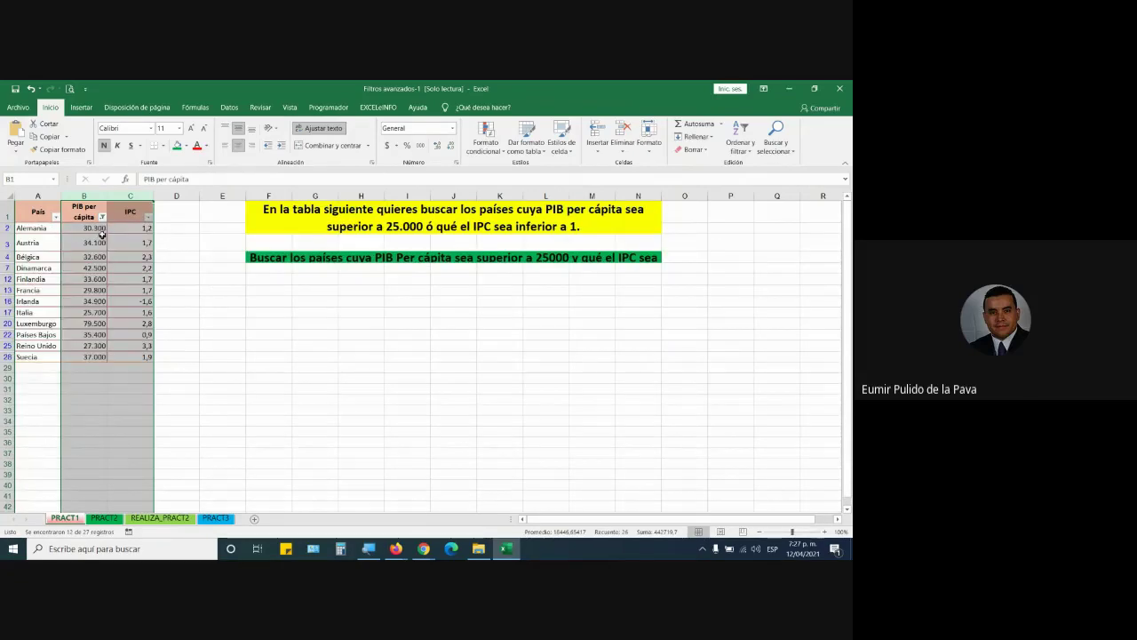
{"action": "left_click", "coordinate": [102, 217]}
{"action": "left_click", "coordinate": [78, 284]}
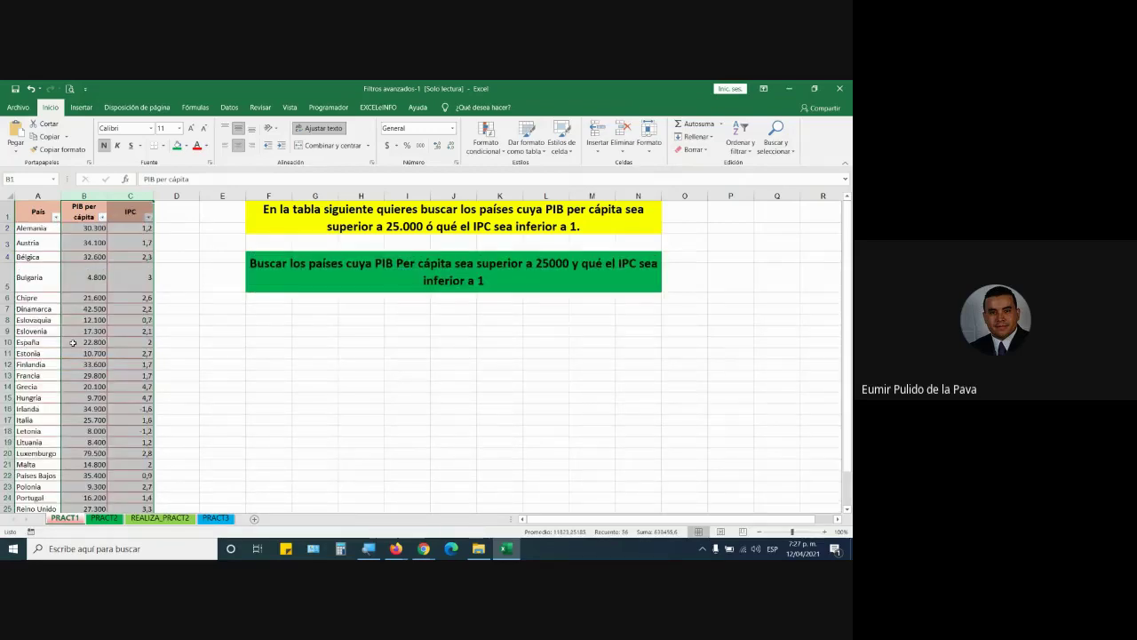
Select the yellow F1 instruction, the PIB and IPC columns, and the green F4 instruction
{"action": "left_click", "coordinate": [360, 211]}
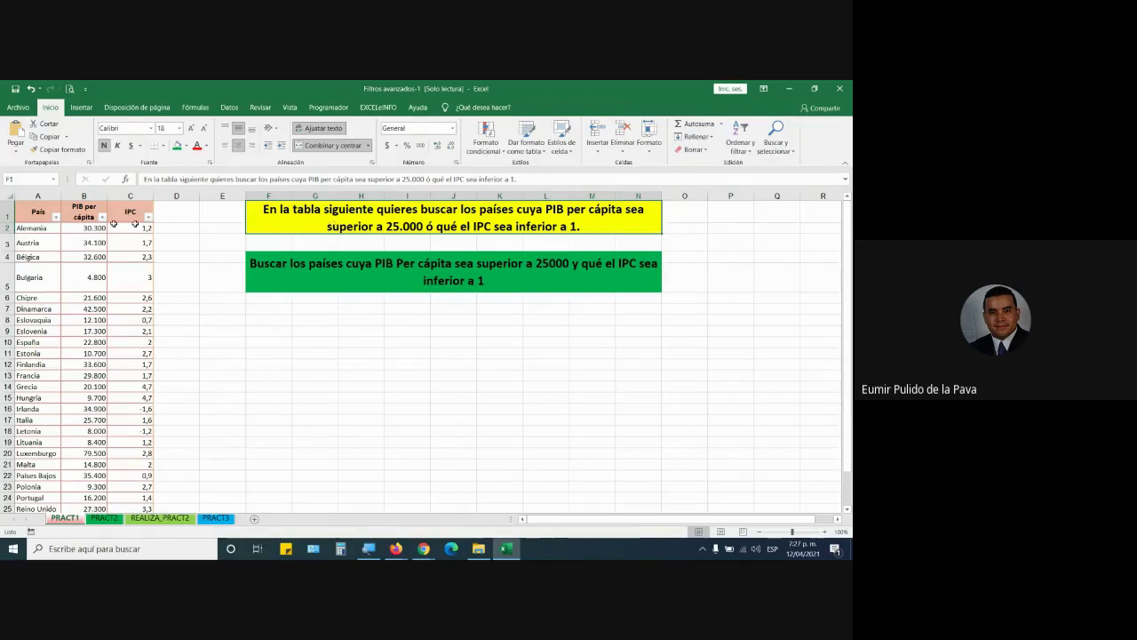
{"action": "left_click_drag", "start_coordinate": [83, 195], "coordinate": [140, 191]}
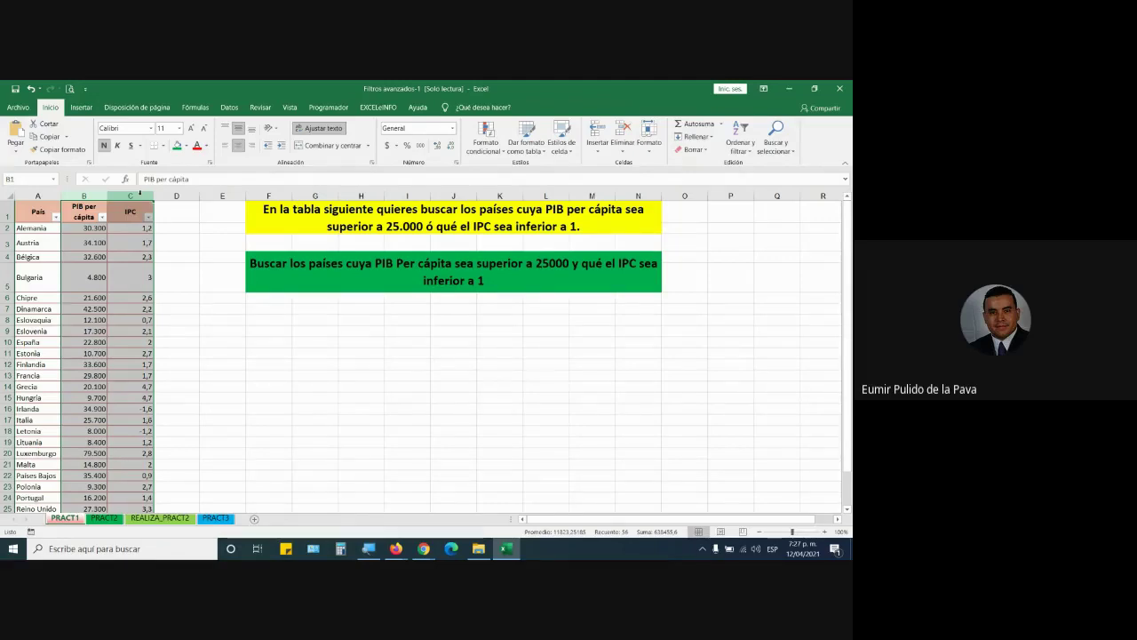
{"action": "left_click", "coordinate": [324, 276]}
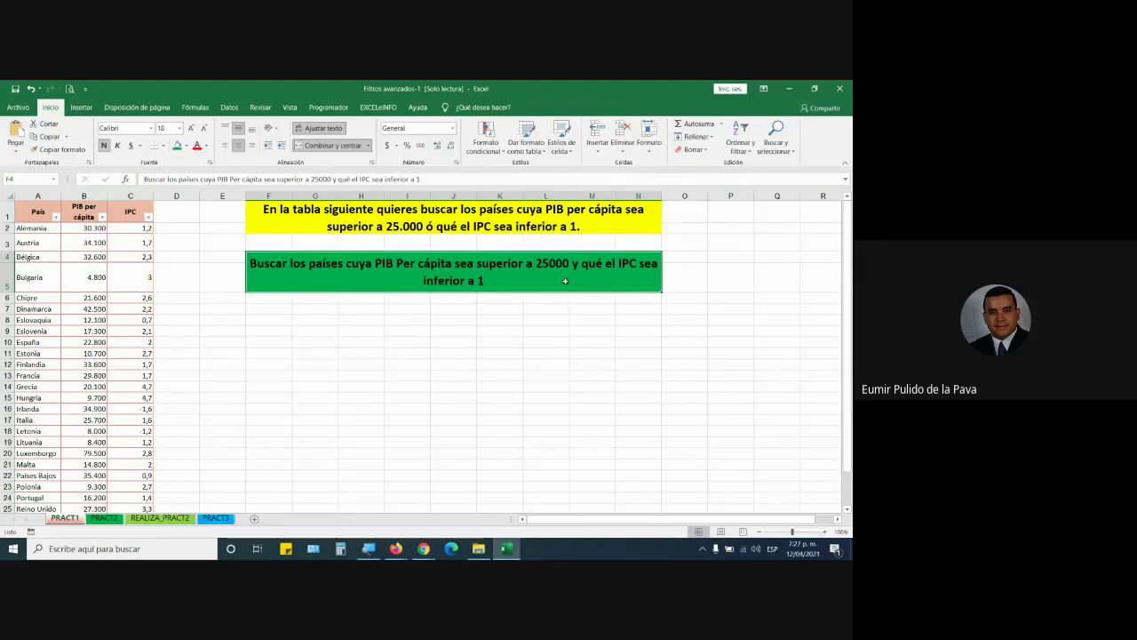
Filter PIB per cápita to values greater than 25000
{"action": "left_click", "coordinate": [102, 219]}
{"action": "mouse_move", "coordinate": [52, 311]}
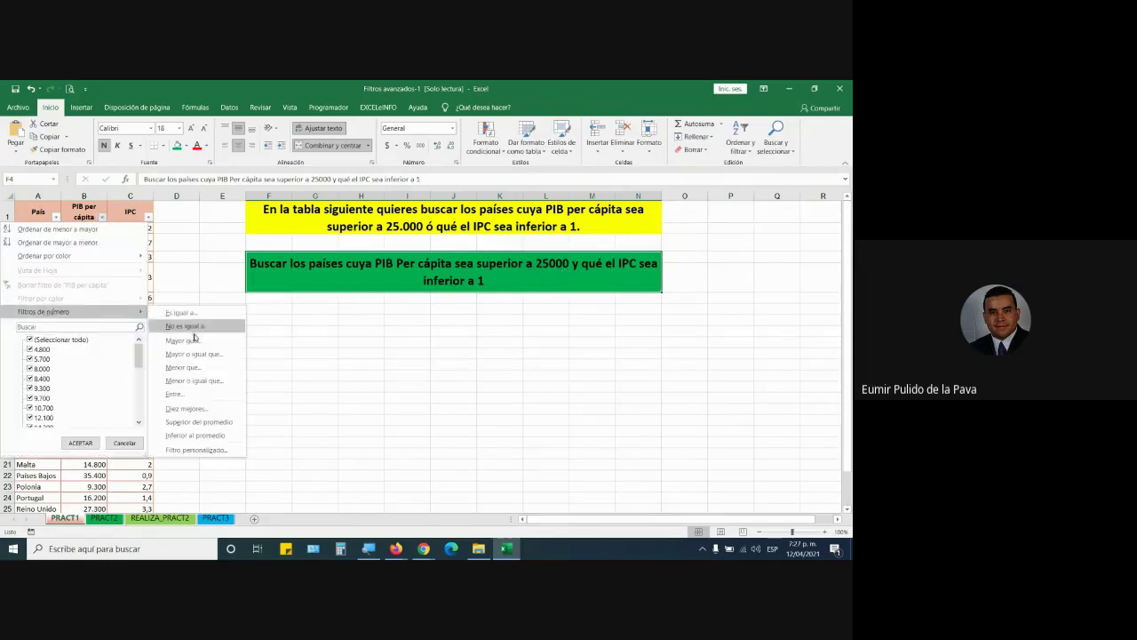
{"action": "left_click", "coordinate": [194, 340]}
{"action": "type", "text": "2500"}
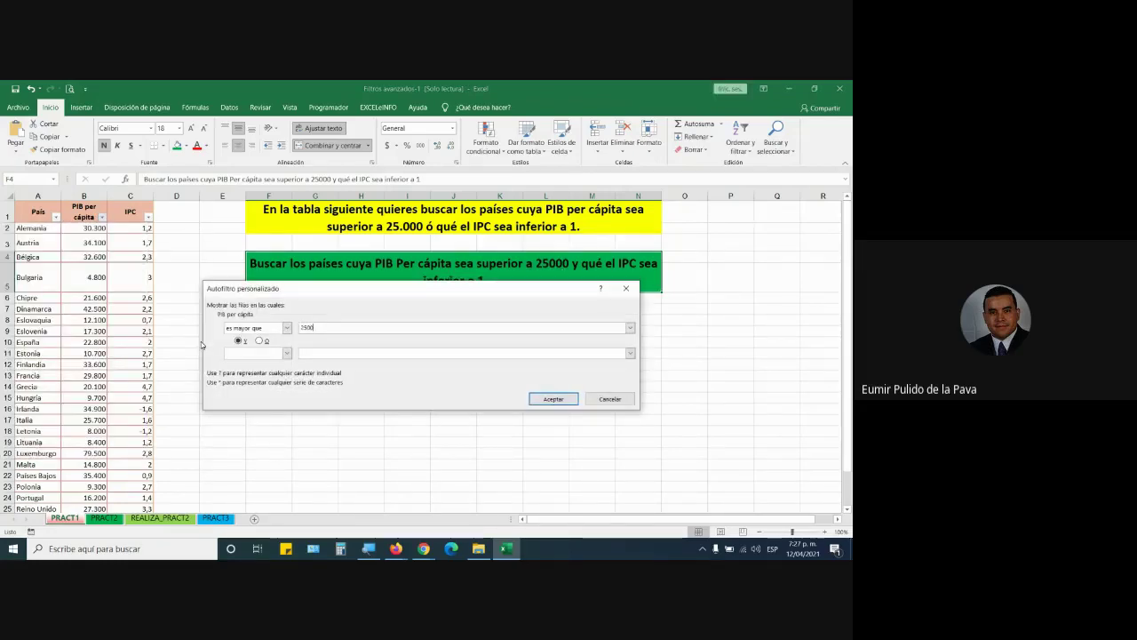
{"action": "type", "text": "0"}
{"action": "key", "text": "Return"}
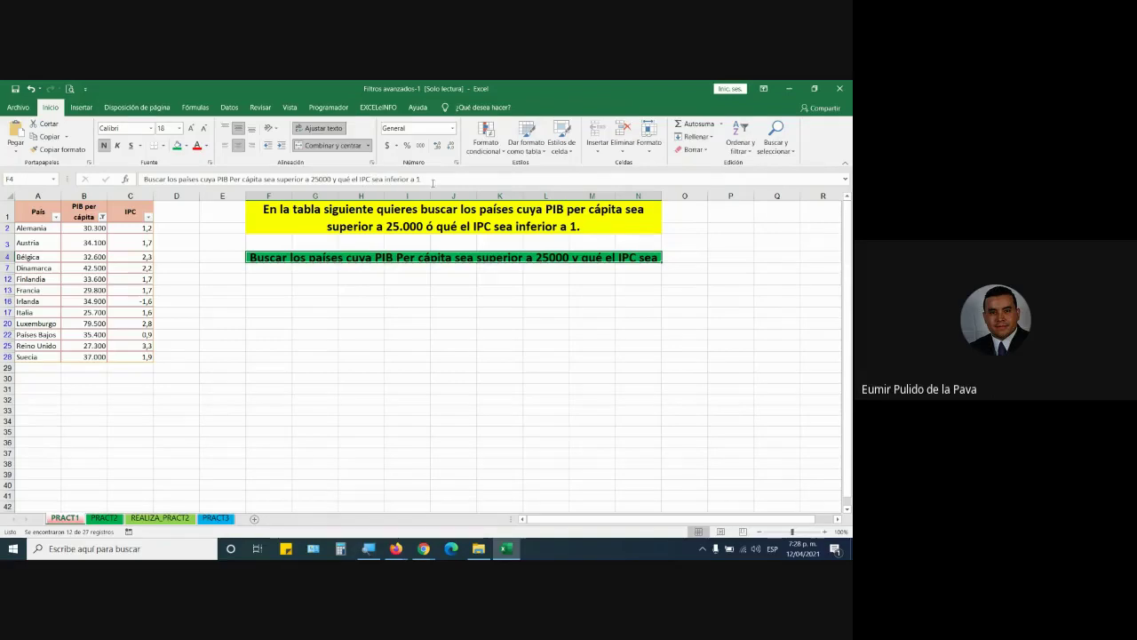
Add an IPC less-than-1 filter, leaving Irlanda and Países Bajos, and select their names
{"action": "left_click", "coordinate": [148, 218]}
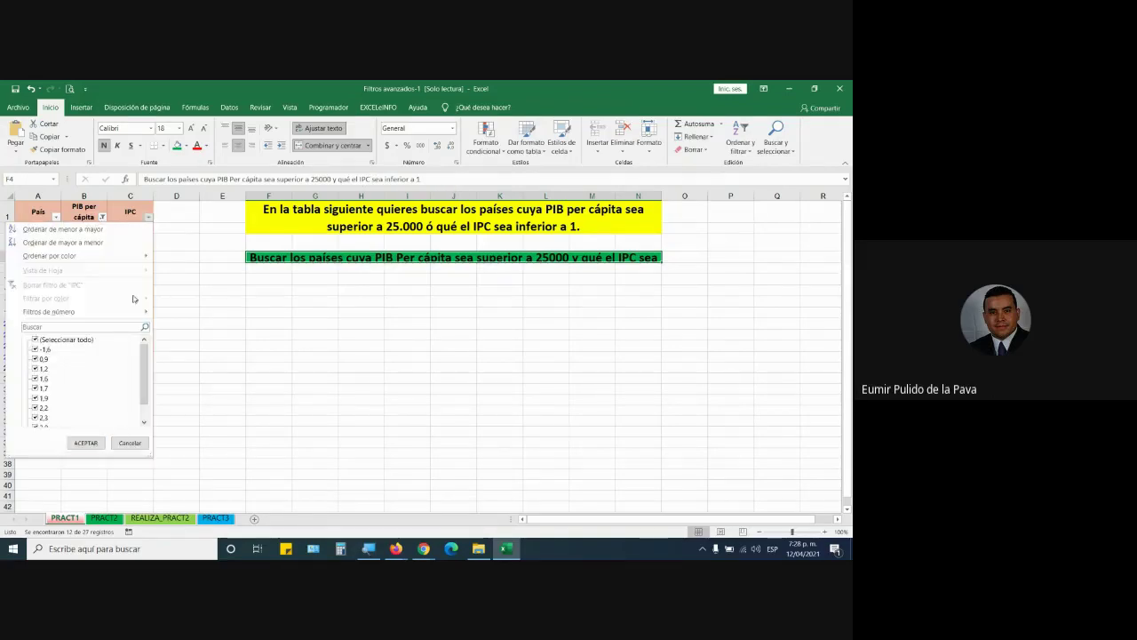
{"action": "mouse_move", "coordinate": [120, 311]}
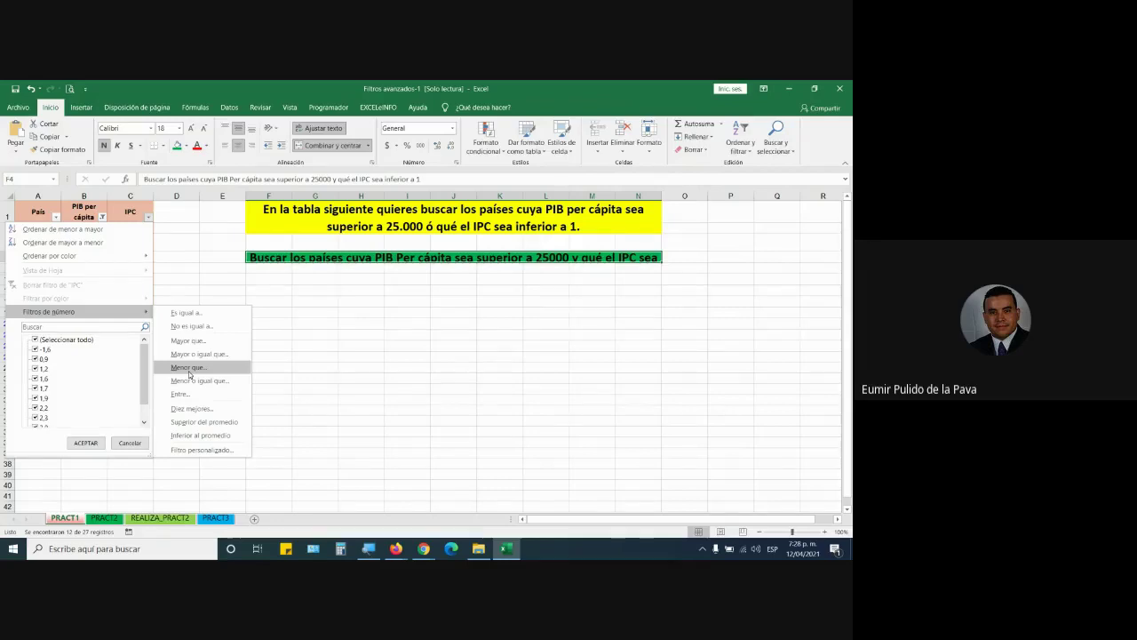
{"action": "left_click", "coordinate": [188, 367]}
{"action": "type", "text": "1"}
{"action": "key", "text": "Return"}
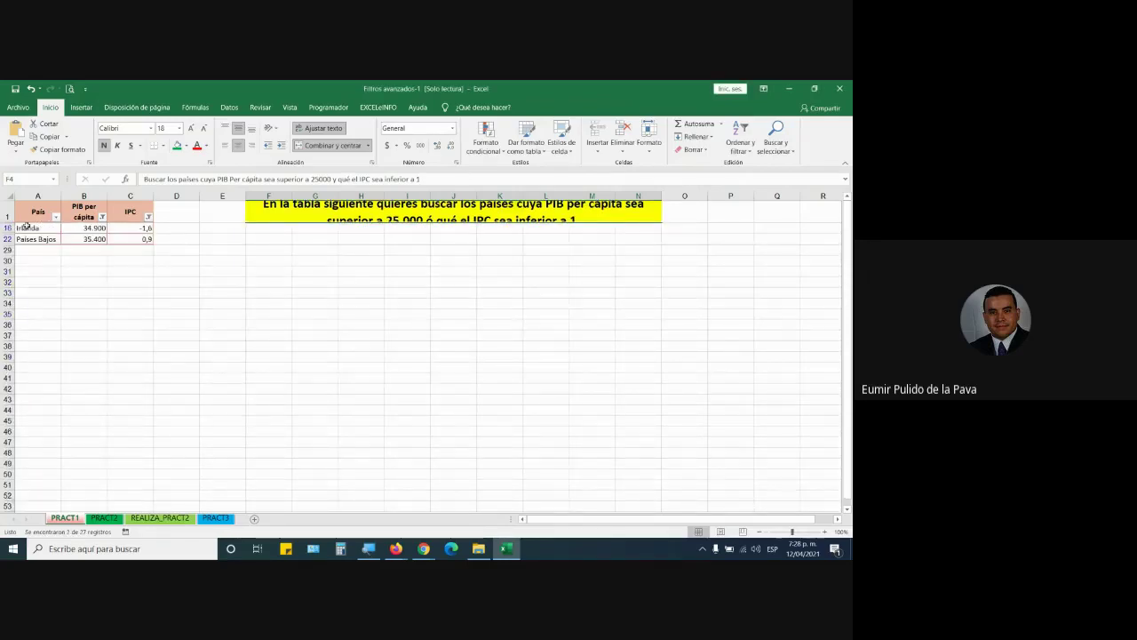
{"action": "left_click_drag", "start_coordinate": [25, 227], "coordinate": [55, 240]}
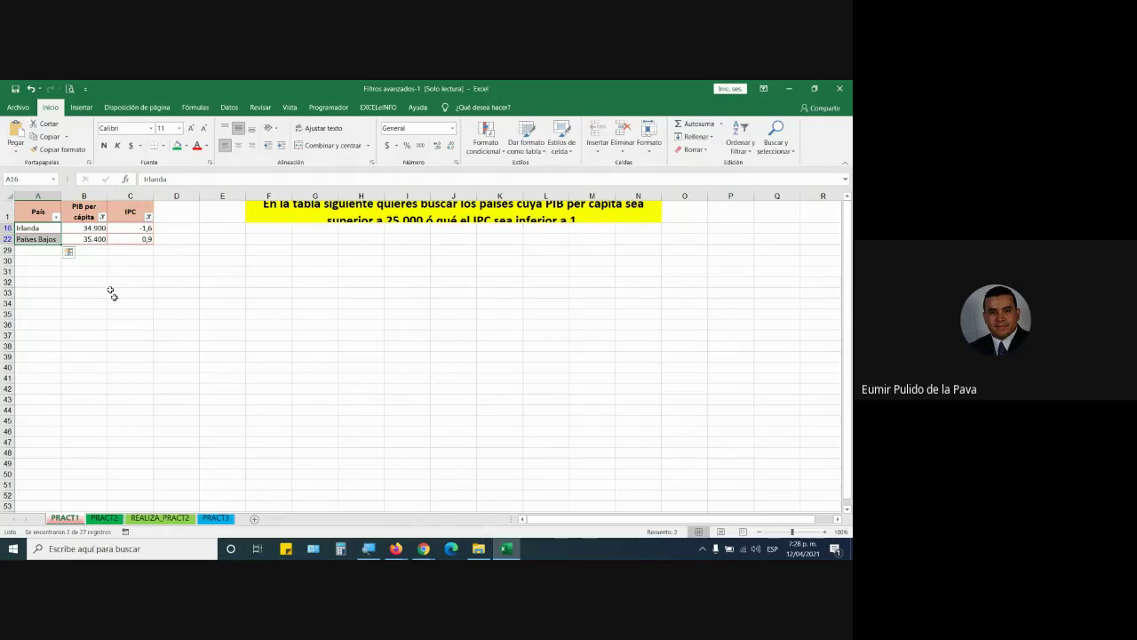
Select the PIB and IPC values of the two remaining rows to check their totals
{"action": "left_click_drag", "start_coordinate": [94, 228], "coordinate": [93, 238]}
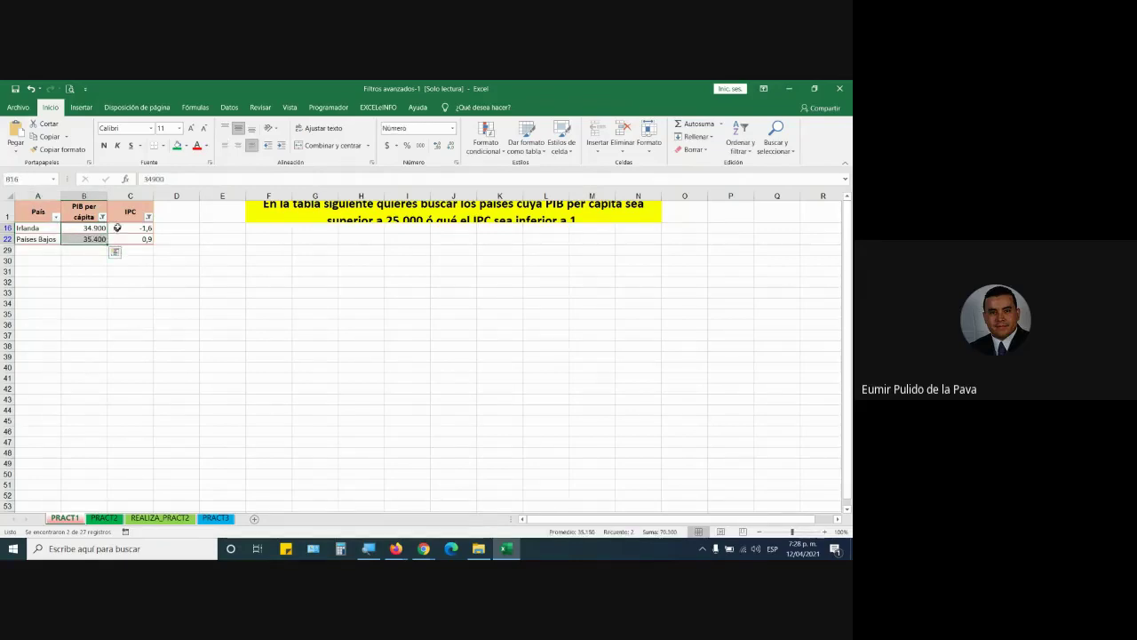
{"action": "left_click_drag", "start_coordinate": [142, 228], "coordinate": [143, 234]}
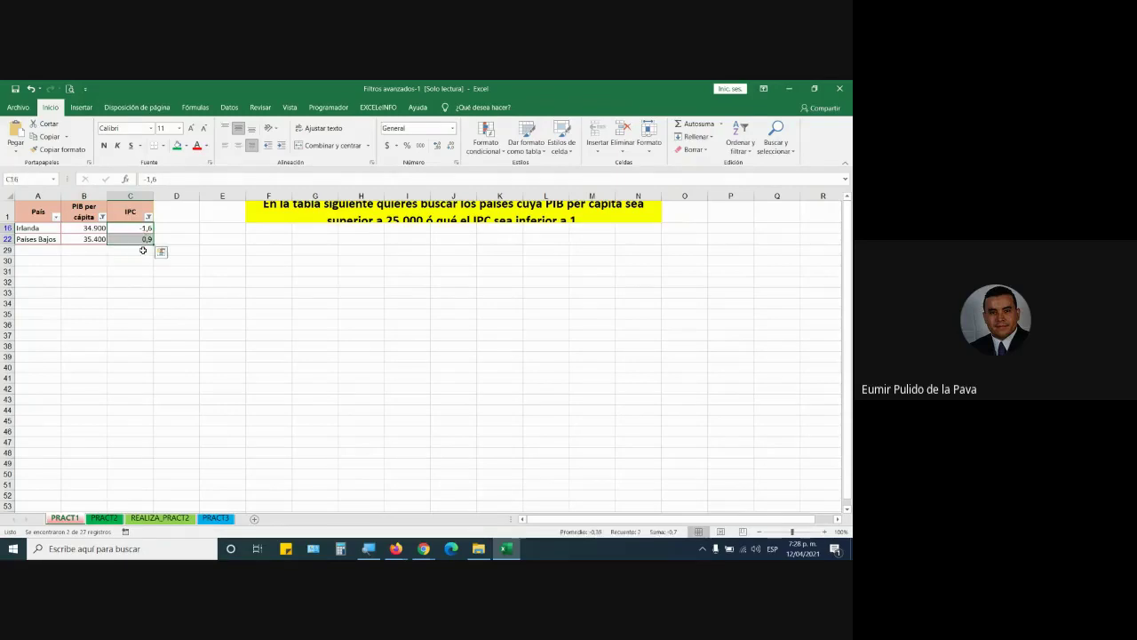
{"action": "left_click_drag", "start_coordinate": [31, 229], "coordinate": [141, 238]}
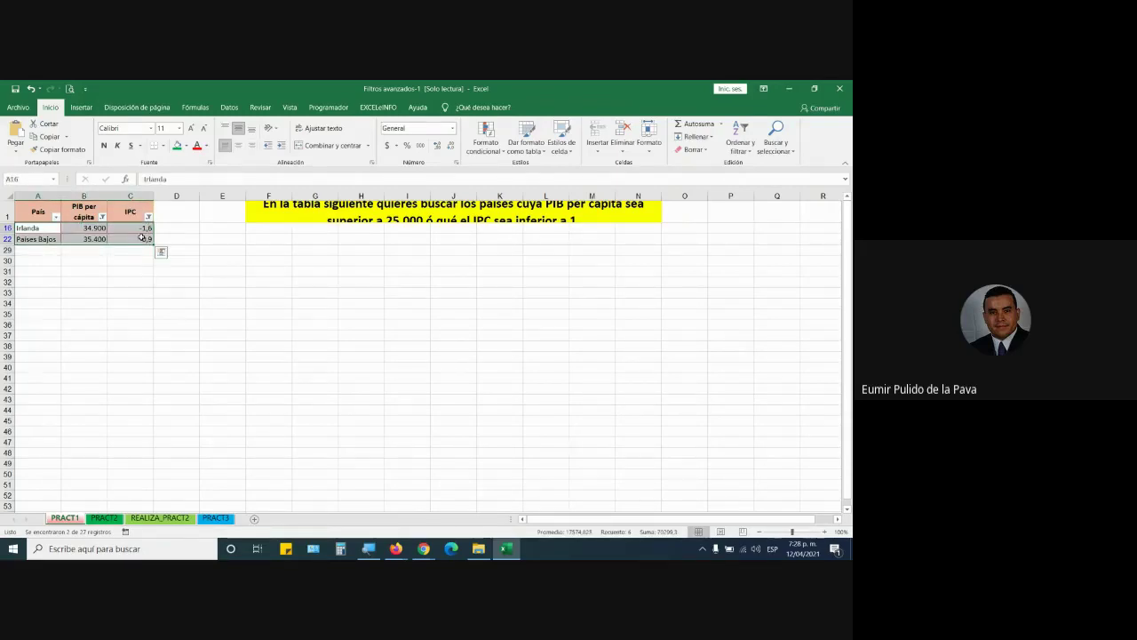
{"action": "left_click_drag", "start_coordinate": [83, 228], "coordinate": [122, 239]}
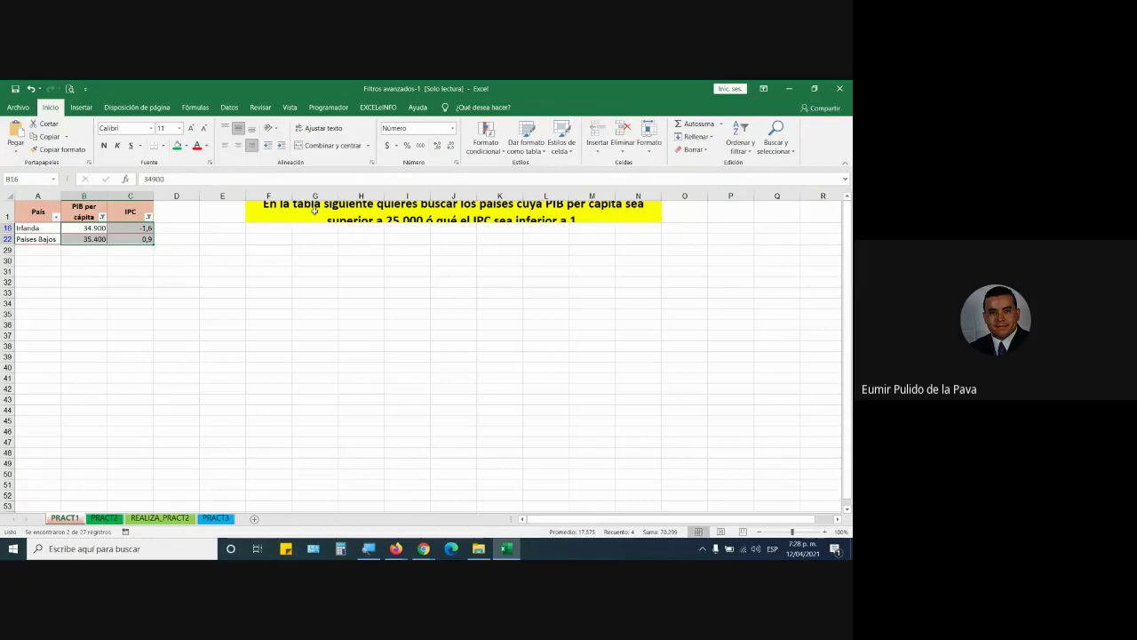
Remove the IPC filter, bringing back the 12 countries with PIB above 25000
{"action": "left_click", "coordinate": [149, 216]}
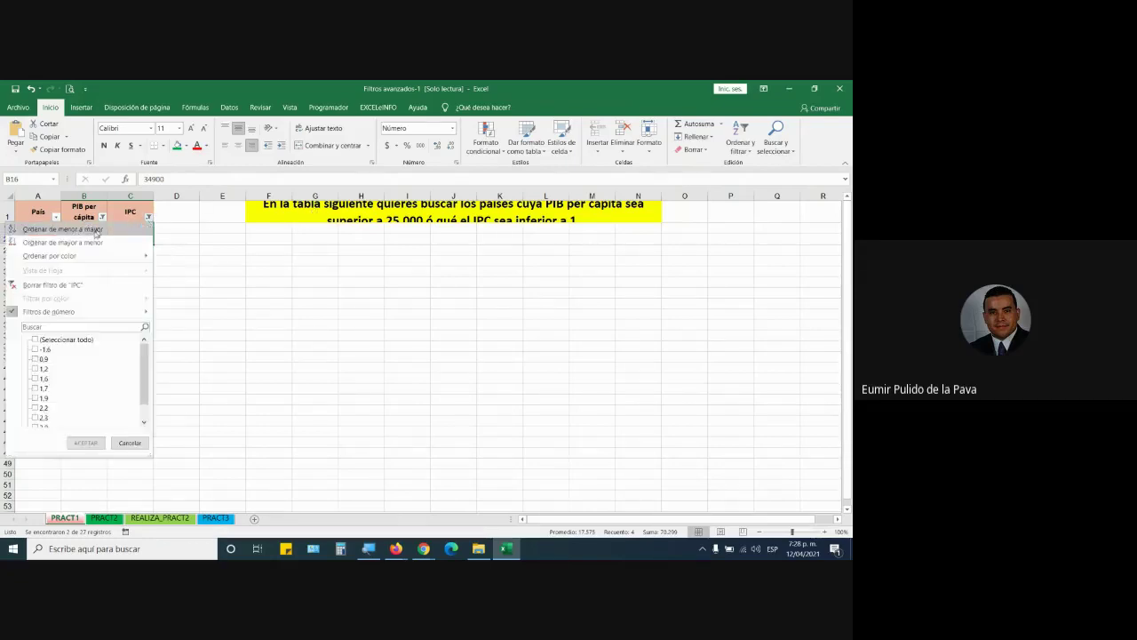
{"action": "key", "text": "Escape"}
{"action": "mouse_move", "coordinate": [80, 228]}
{"action": "left_mouse_down"}
{"action": "mouse_move", "coordinate": [77, 239]}
{"action": "mouse_move", "coordinate": [142, 236]}
{"action": "left_mouse_up"}
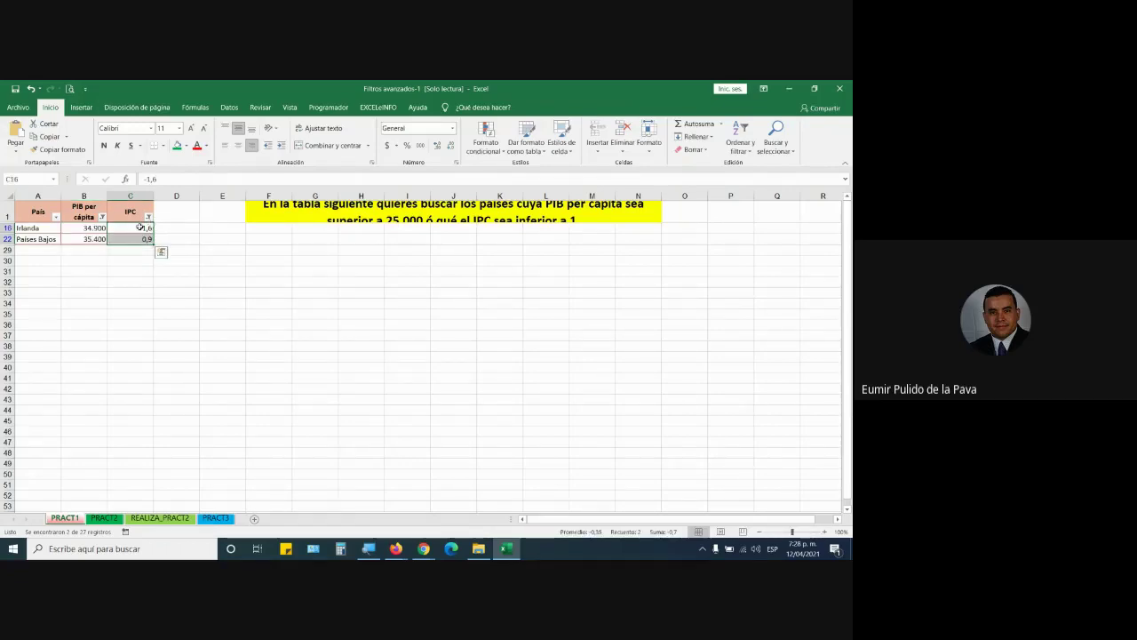
{"action": "left_click", "coordinate": [147, 217]}
{"action": "left_click", "coordinate": [80, 285]}
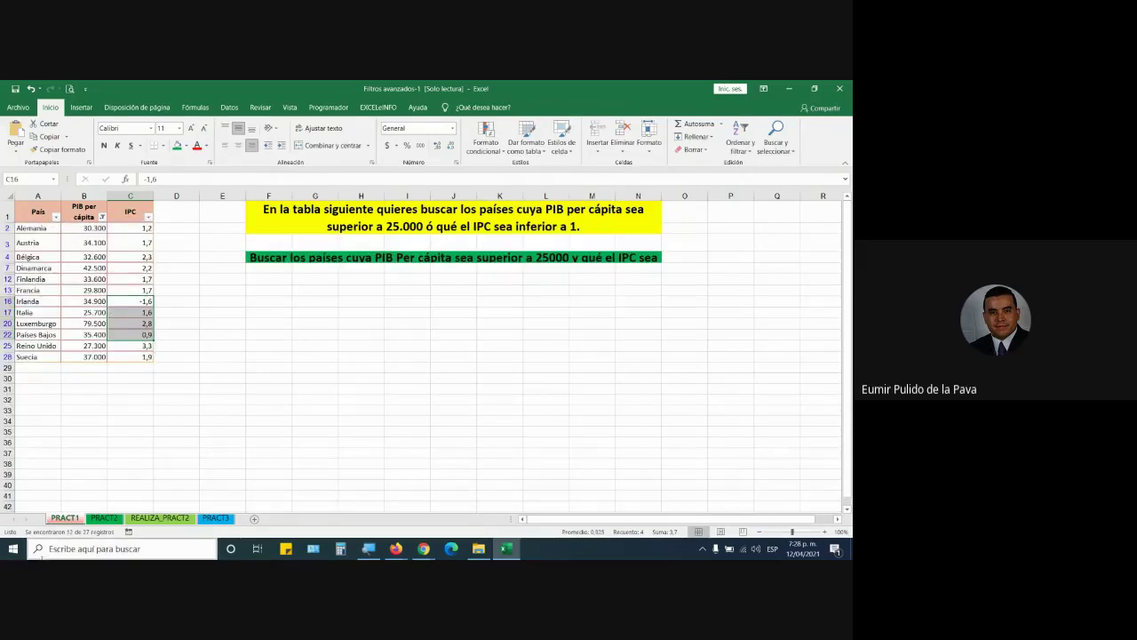
Select the PIB per cápita values and clear the PIB per cápita filter
{"action": "left_click_drag", "start_coordinate": [80, 228], "coordinate": [84, 356]}
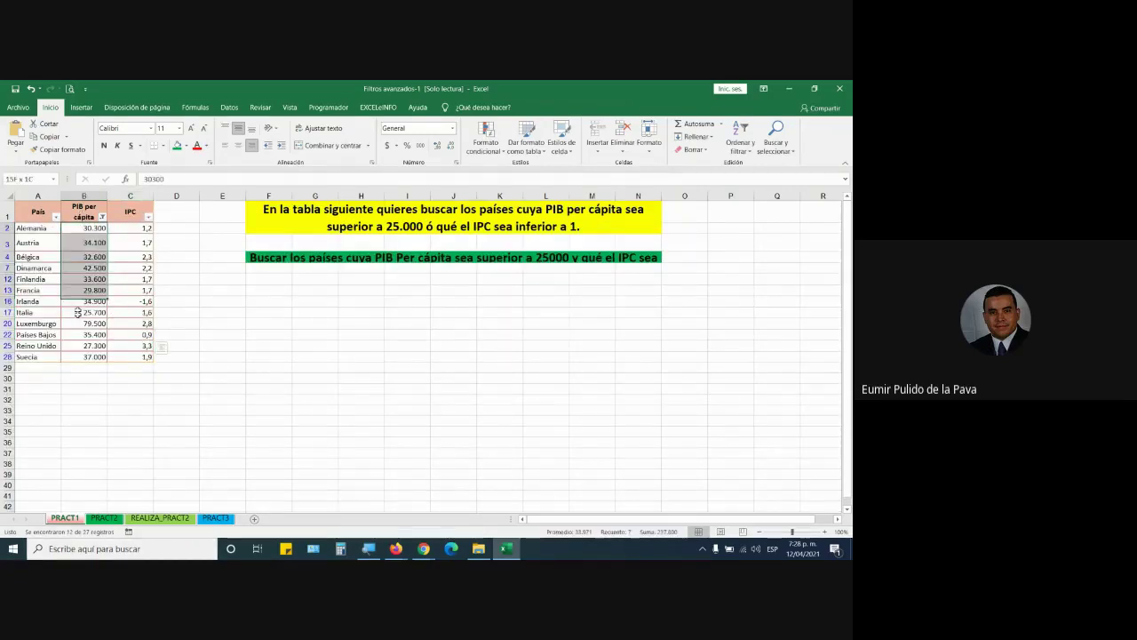
{"action": "left_click", "coordinate": [102, 217]}
{"action": "left_click", "coordinate": [66, 286]}
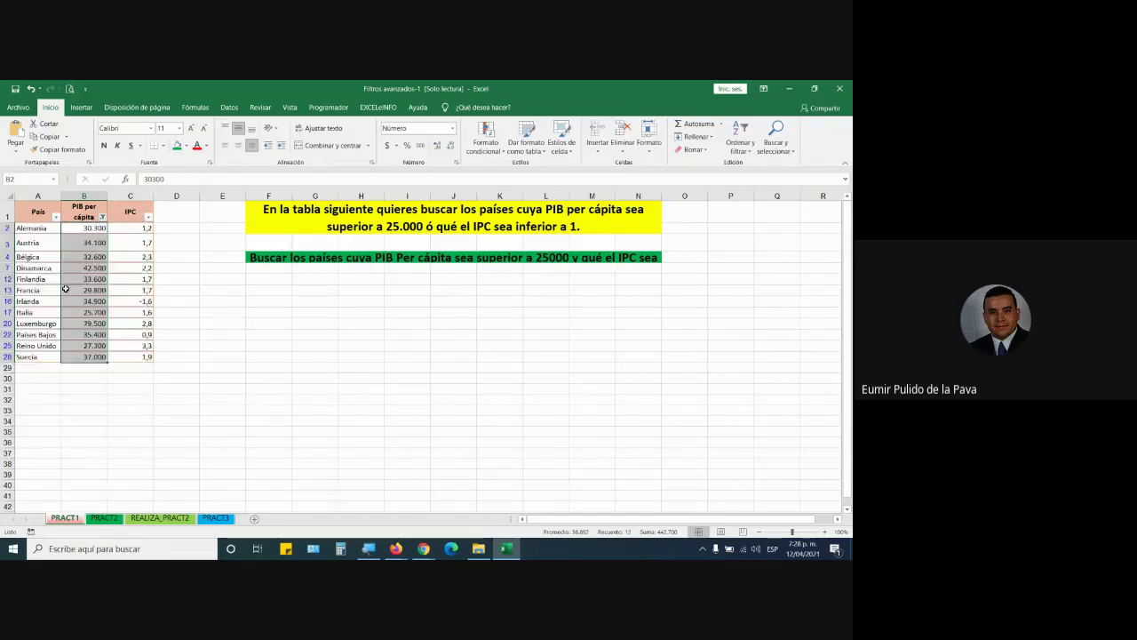
Filter IPC to less than 1, showing Eslovaquia, Irlanda, Letonia and Países Bajos
{"action": "left_click", "coordinate": [147, 217]}
{"action": "mouse_move", "coordinate": [104, 311]}
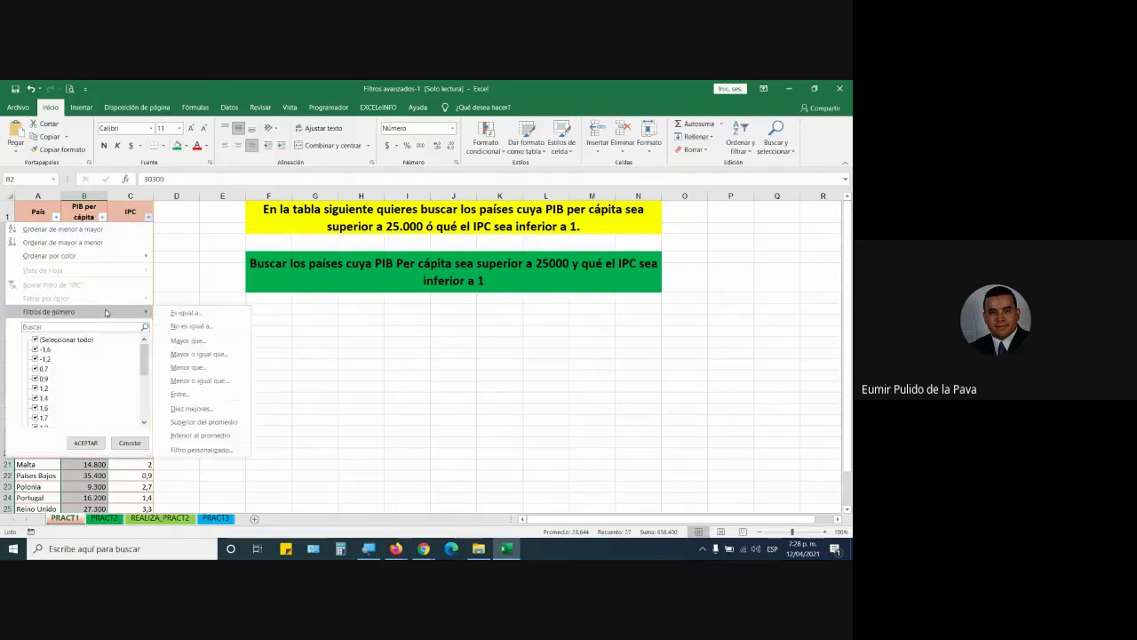
{"action": "left_click", "coordinate": [223, 360]}
{"action": "type", "text": "1"}
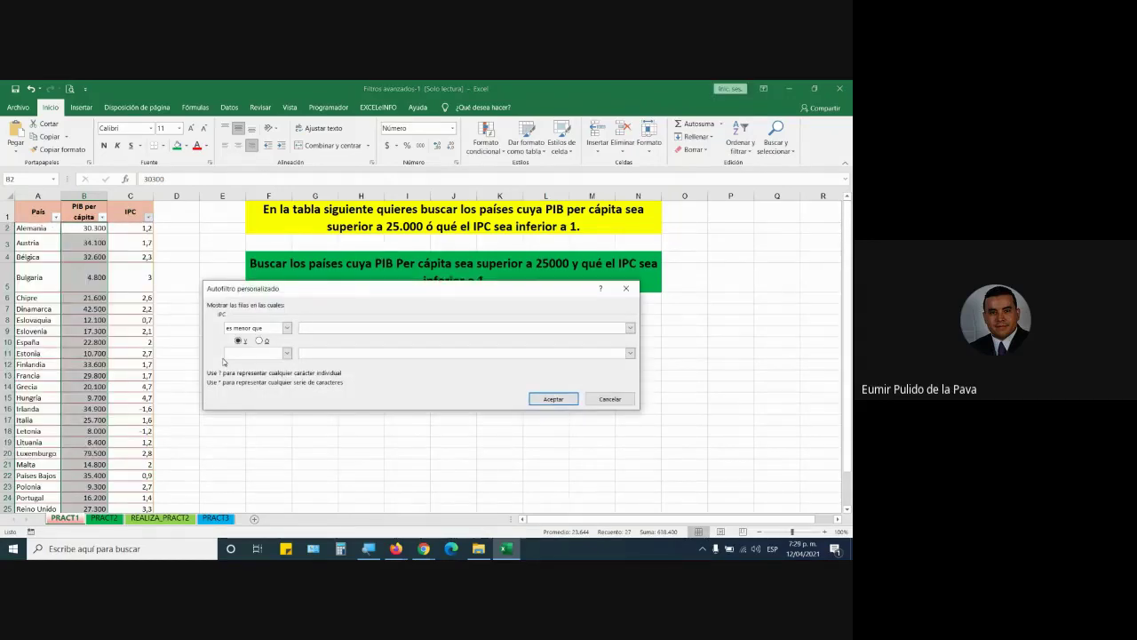
{"action": "key", "text": "Return"}
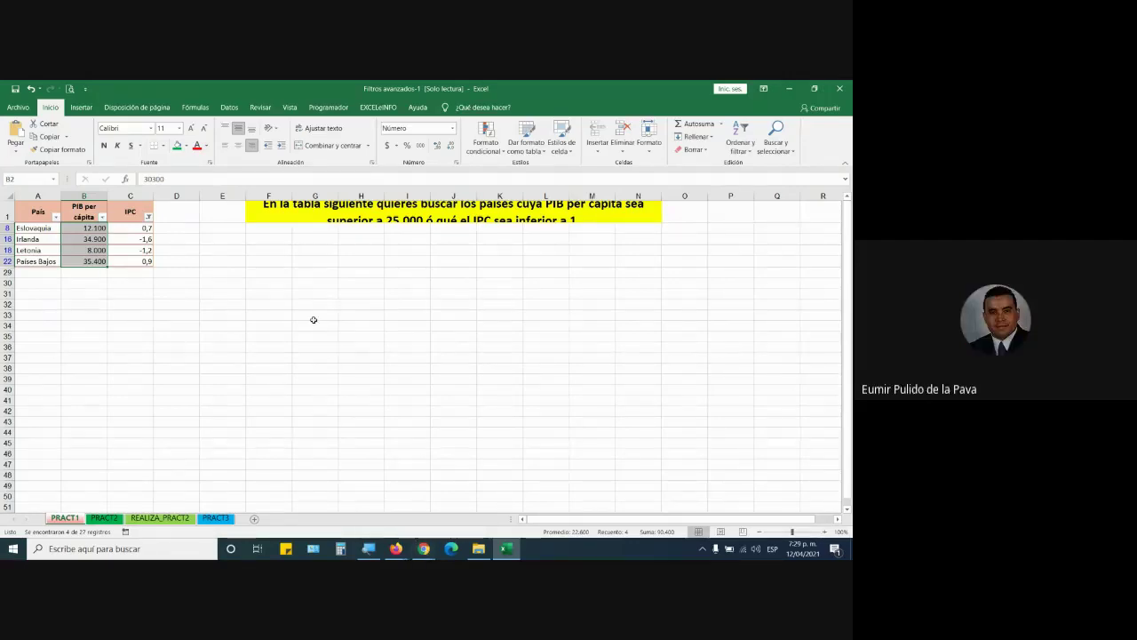
{"action": "left_click", "coordinate": [148, 217]}
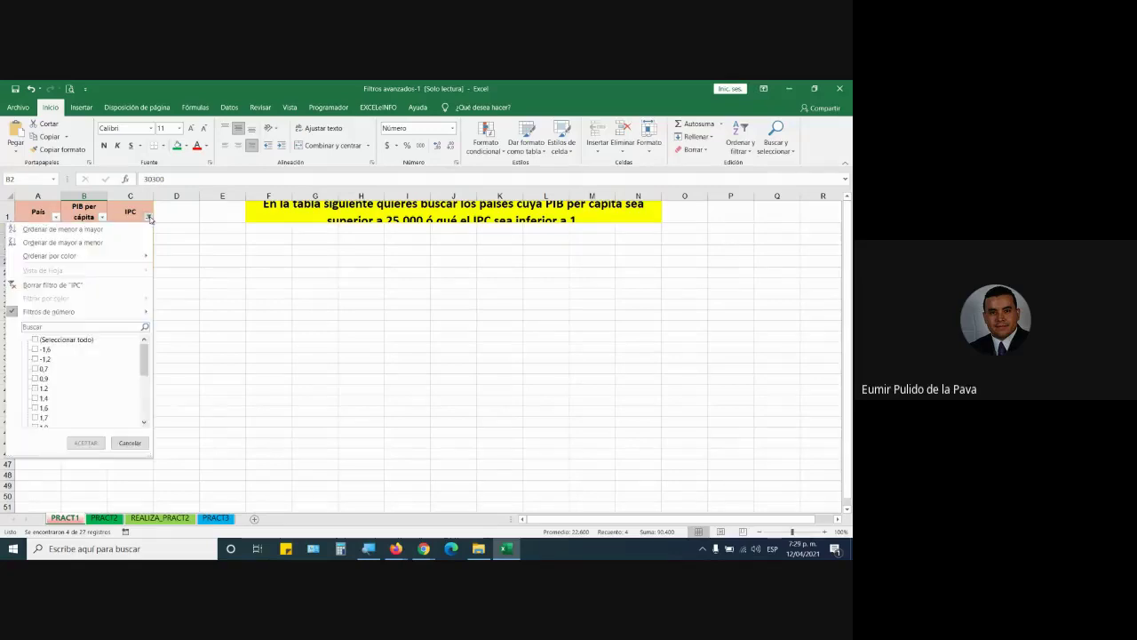
{"action": "left_click", "coordinate": [110, 285]}
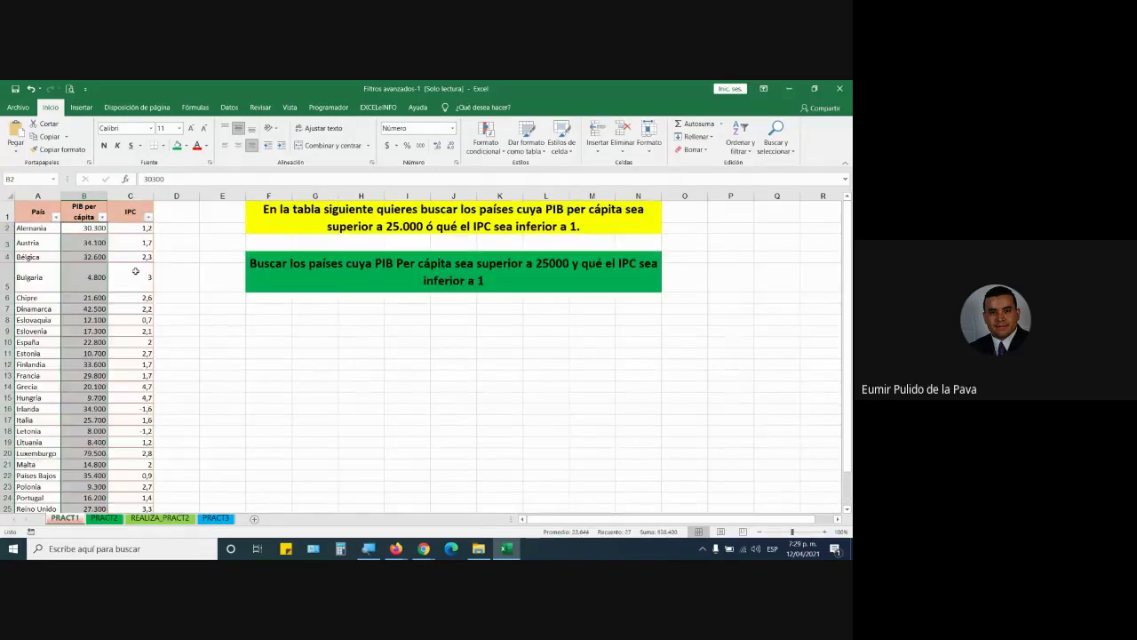
{"action": "left_click", "coordinate": [98, 193]}
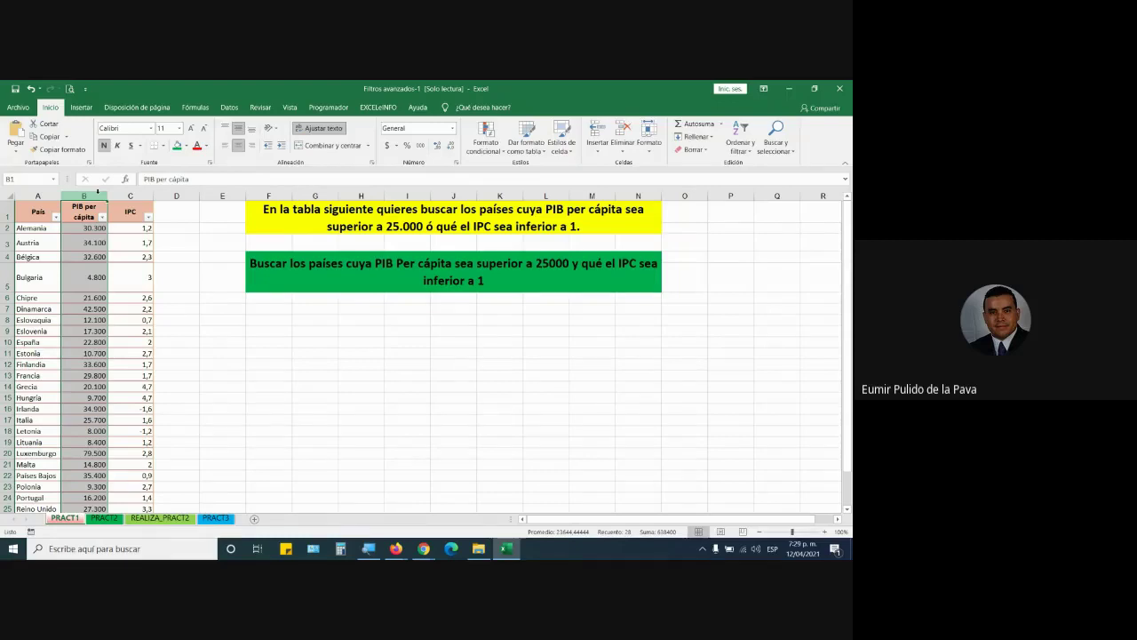
{"action": "left_click", "coordinate": [308, 221]}
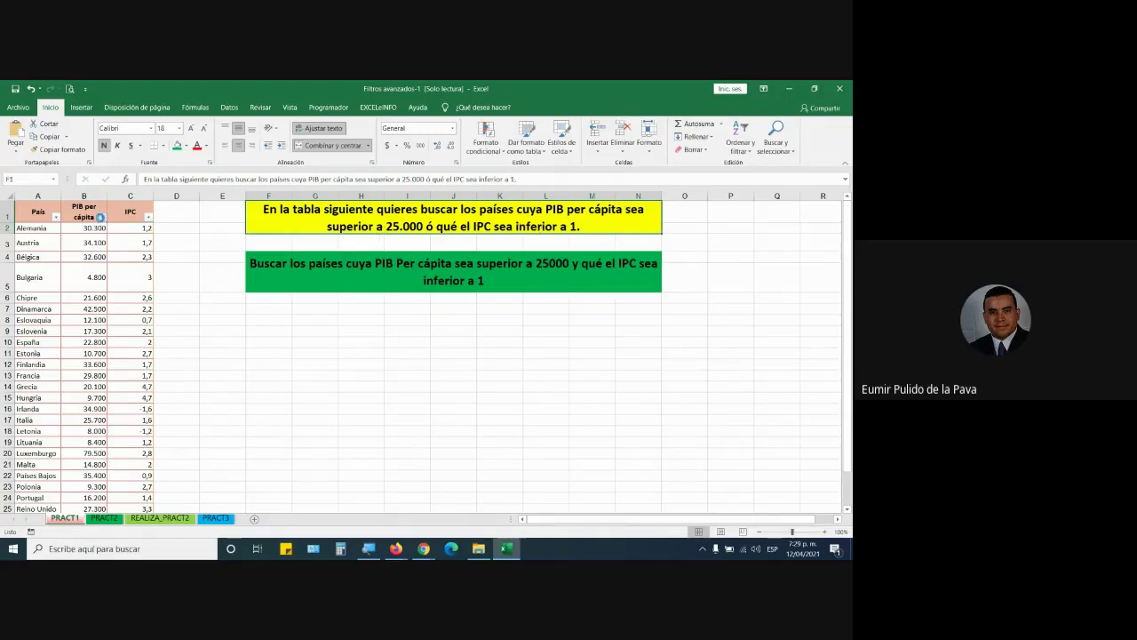
Apply the PIB per cápita greater-than-25000 filter, then remove it again
{"action": "left_click", "coordinate": [102, 217]}
{"action": "mouse_move", "coordinate": [108, 310]}
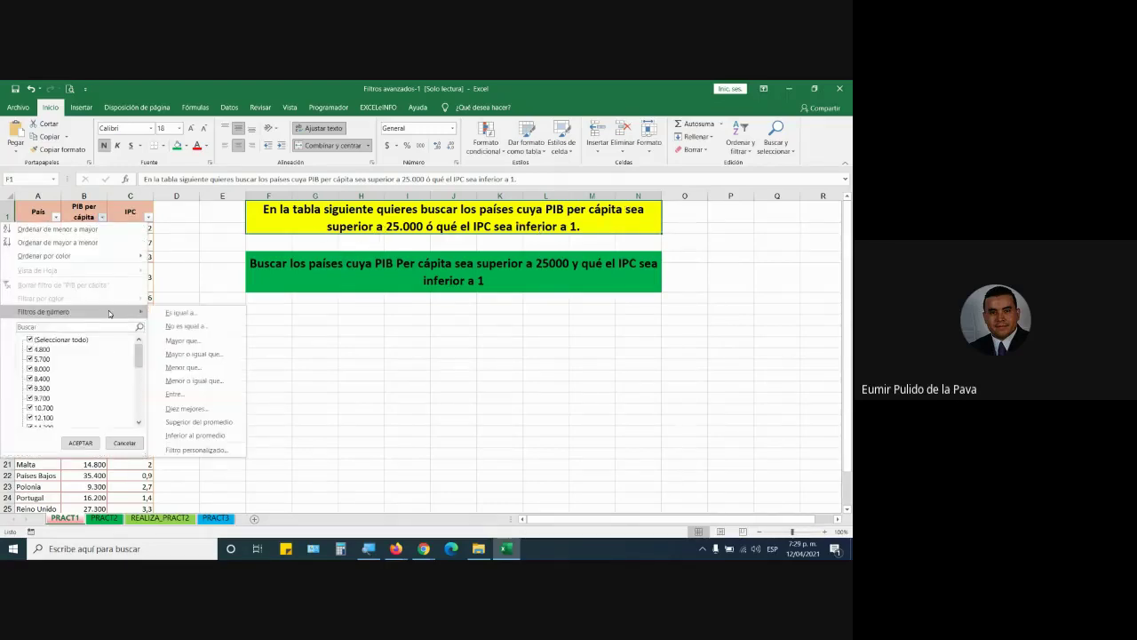
{"action": "left_click", "coordinate": [211, 338]}
{"action": "key", "text": "Return"}
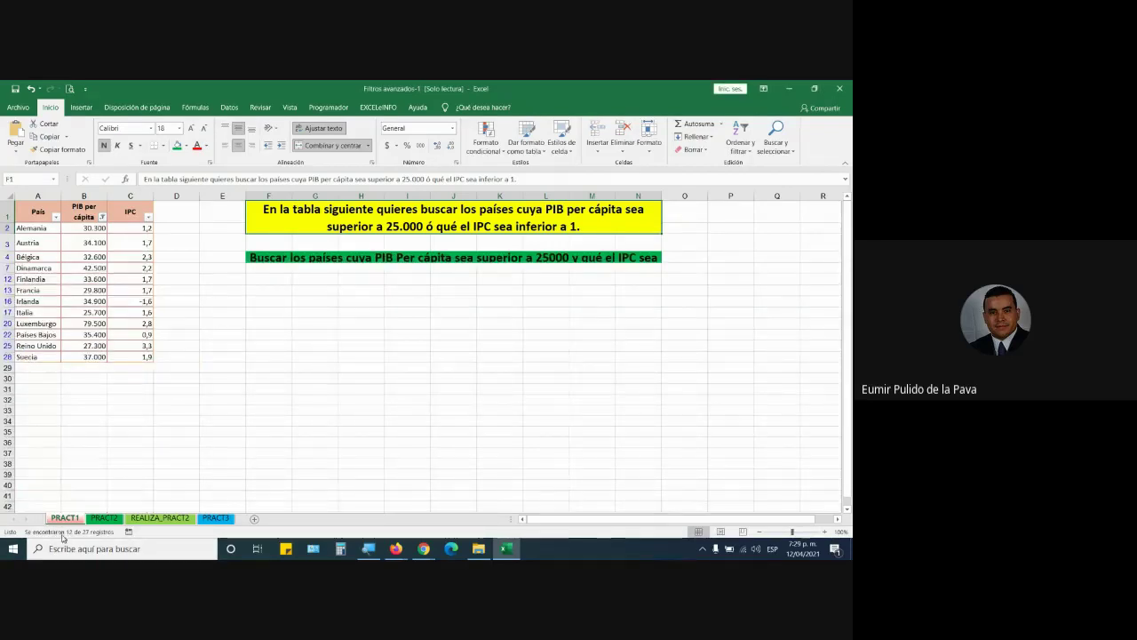
{"action": "left_click", "coordinate": [102, 217]}
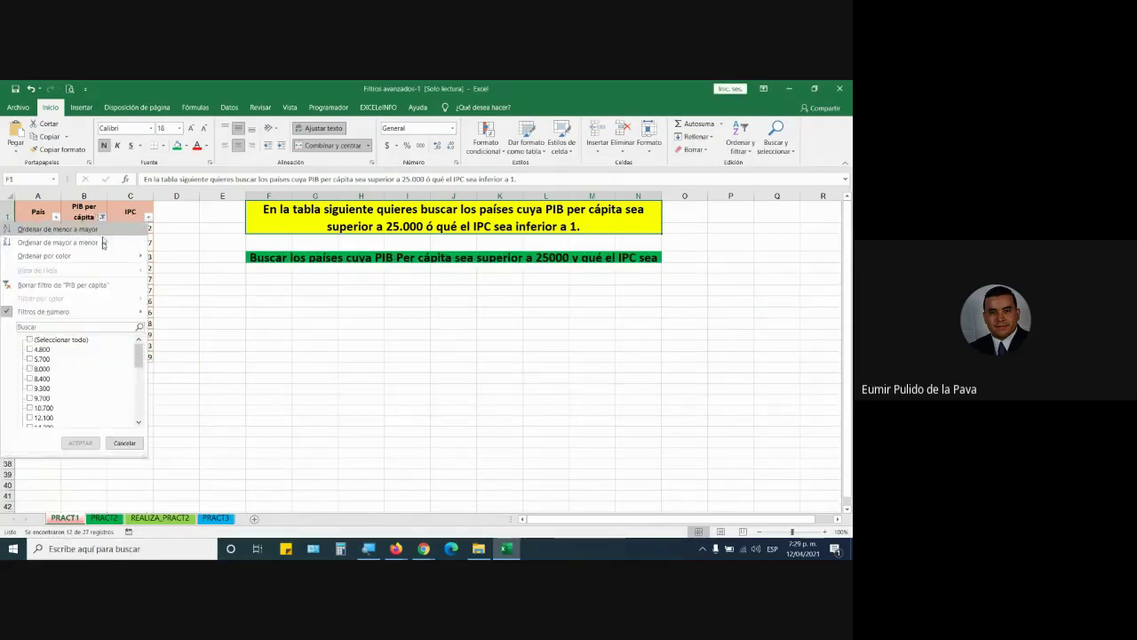
{"action": "left_click", "coordinate": [62, 285]}
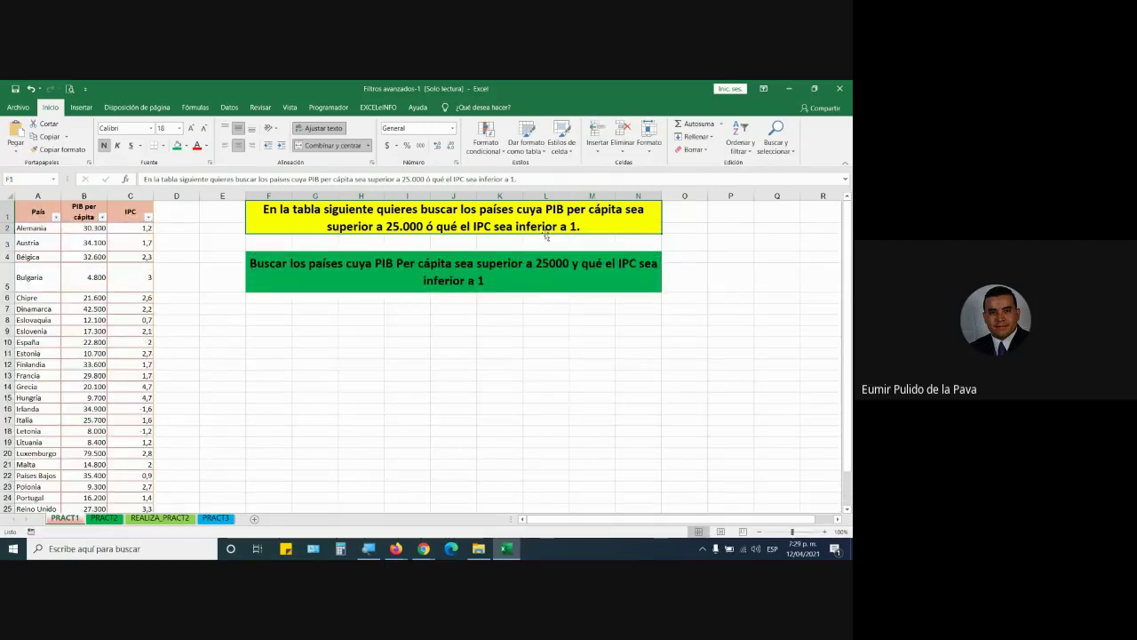
Filter IPC to below 1 and check the PIB and IPC values of a listed country
{"action": "left_click", "coordinate": [148, 217]}
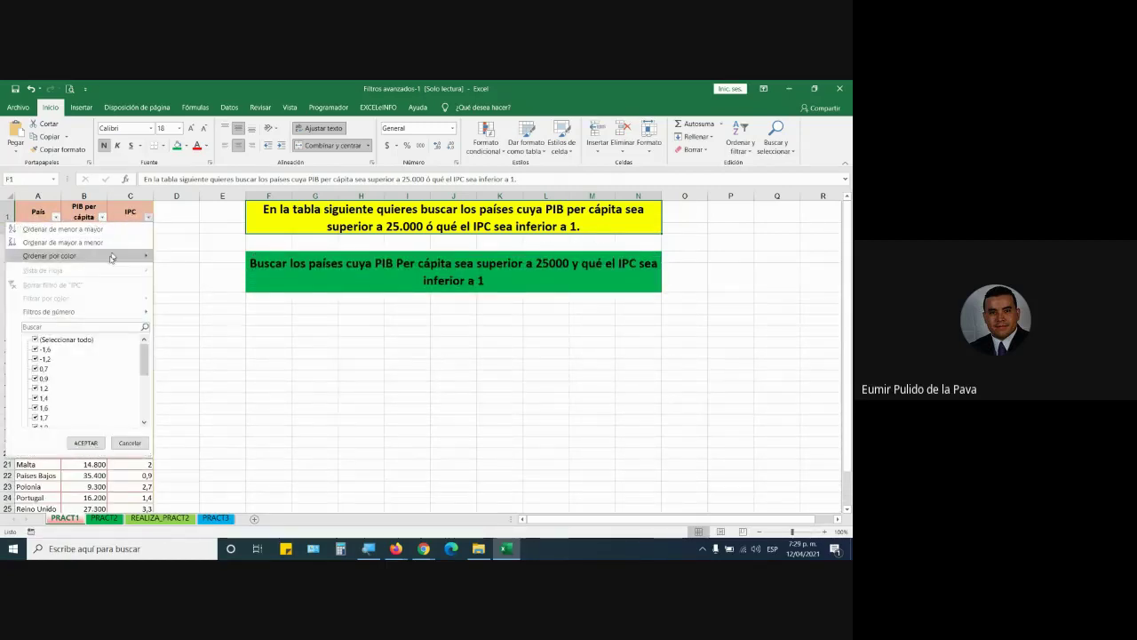
{"action": "mouse_move", "coordinate": [87, 310]}
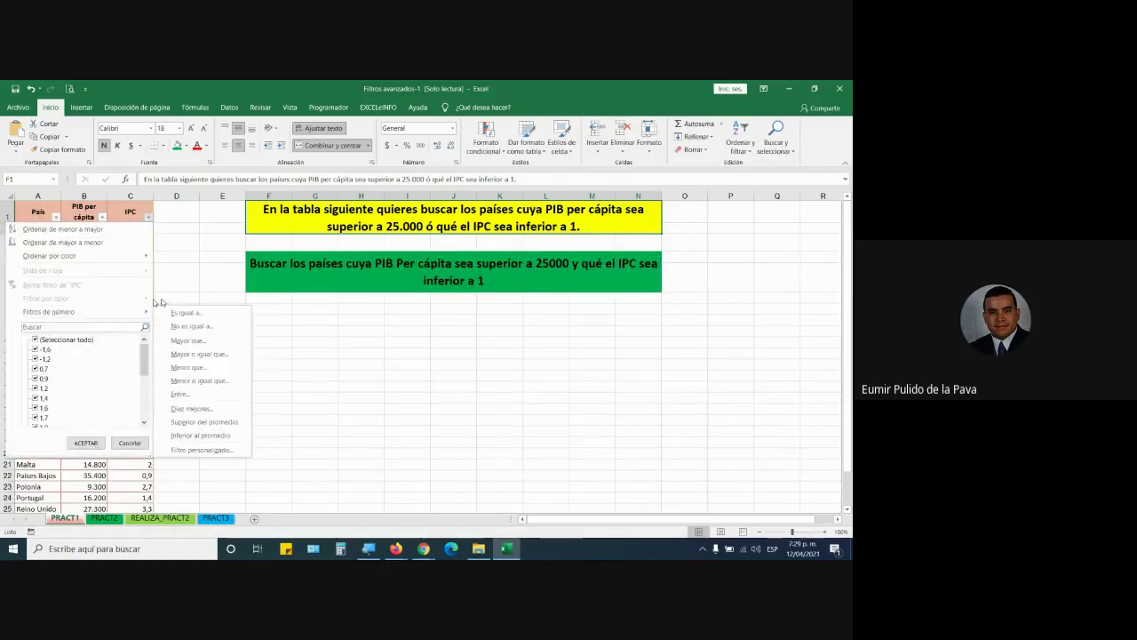
{"action": "left_click", "coordinate": [197, 363]}
{"action": "type", "text": "1"}
{"action": "key", "text": "Return"}
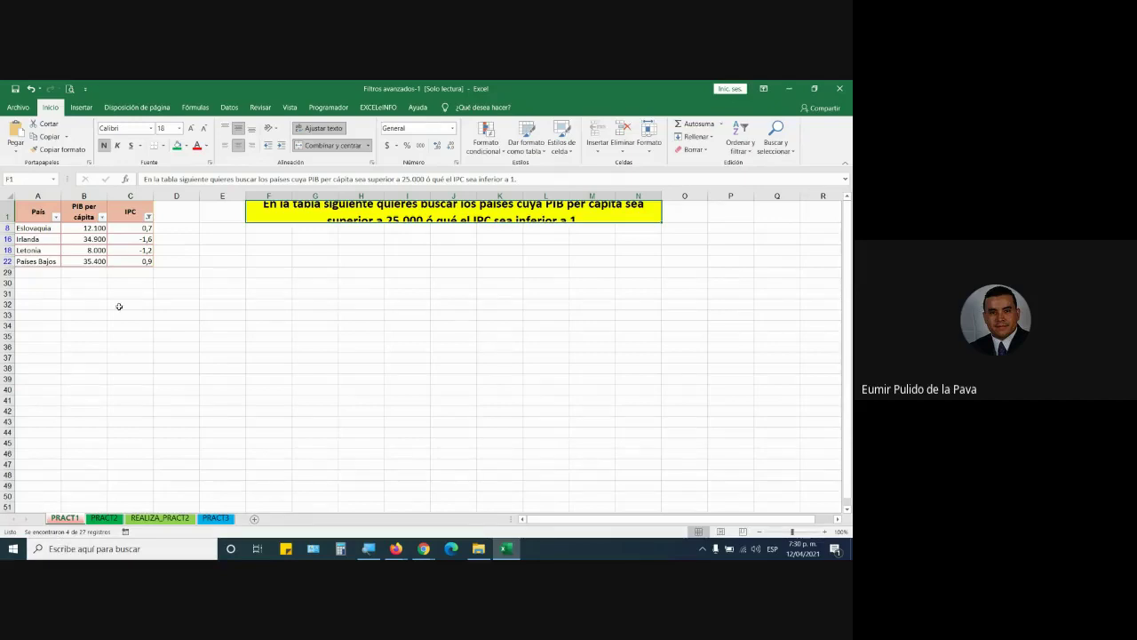
{"action": "mouse_move", "coordinate": [92, 239]}
{"action": "left_mouse_down"}
{"action": "mouse_move", "coordinate": [129, 238]}
{"action": "mouse_move", "coordinate": [142, 261]}
{"action": "left_mouse_up"}
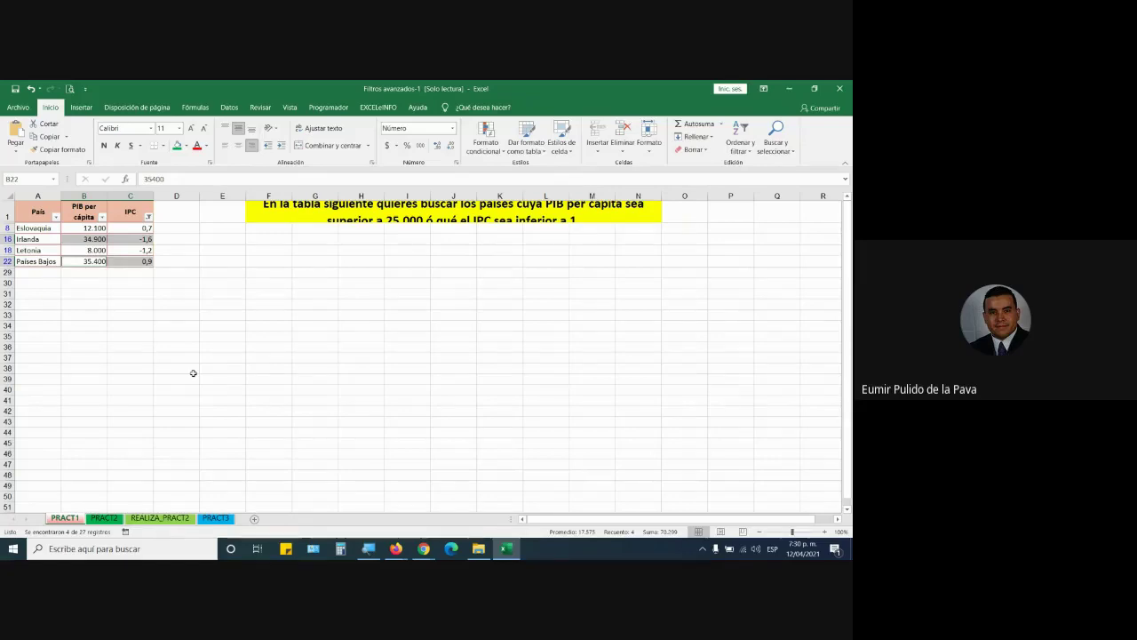
{"action": "left_click", "coordinate": [102, 217]}
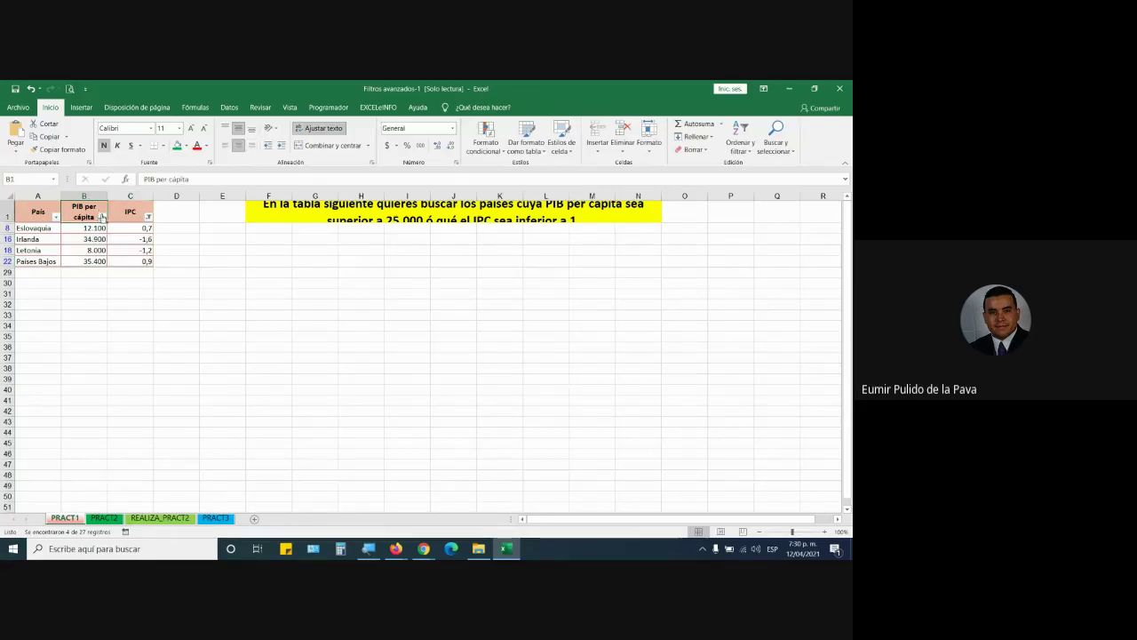
Add a PIB per cápita 'Mayor que' 25000 filter on top of the IPC filter
{"action": "mouse_move", "coordinate": [140, 311]}
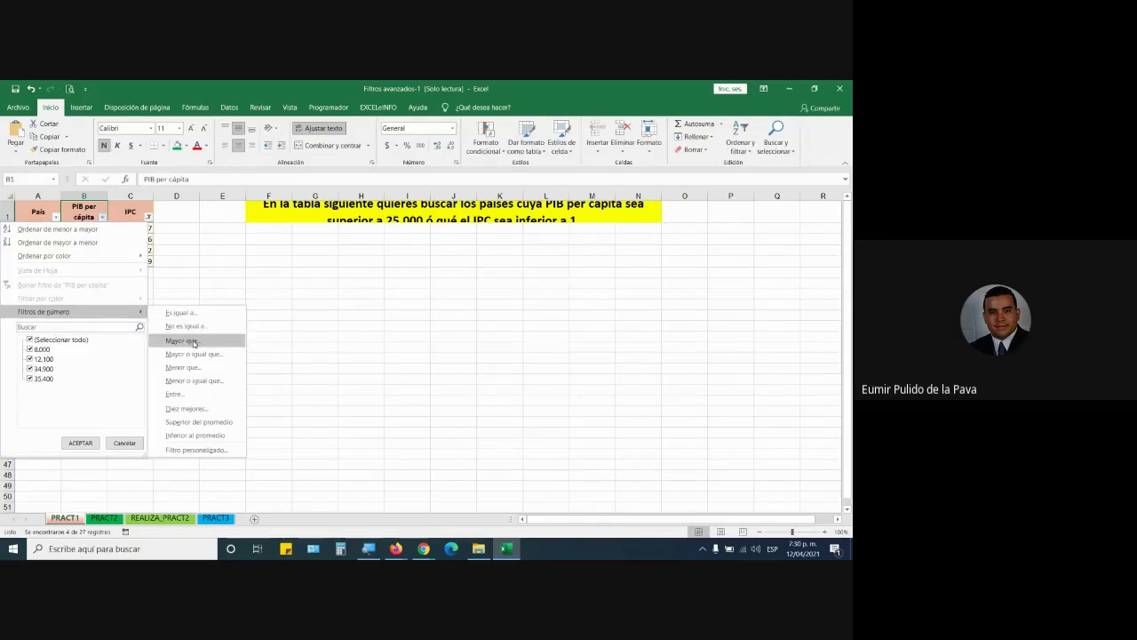
{"action": "left_click", "coordinate": [192, 340]}
{"action": "type", "text": "25000"}
{"action": "key", "text": "Return"}
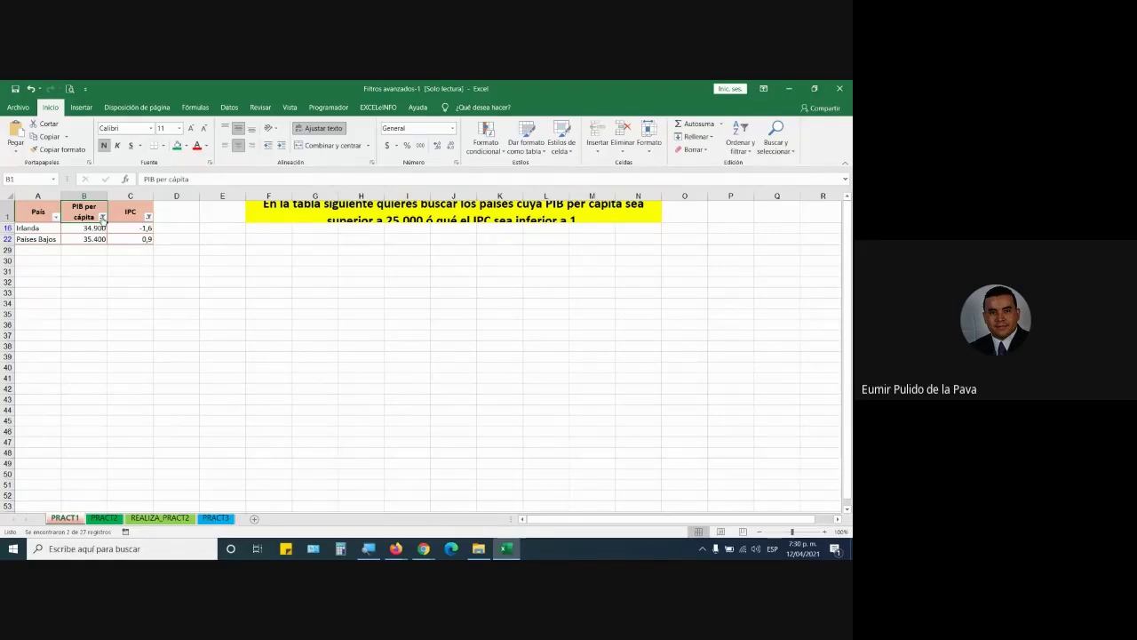
Clear the PIB per cápita and IPC filters and turn AutoFilter off on the Datos tab
{"action": "left_click", "coordinate": [103, 217]}
{"action": "key", "text": "Escape"}
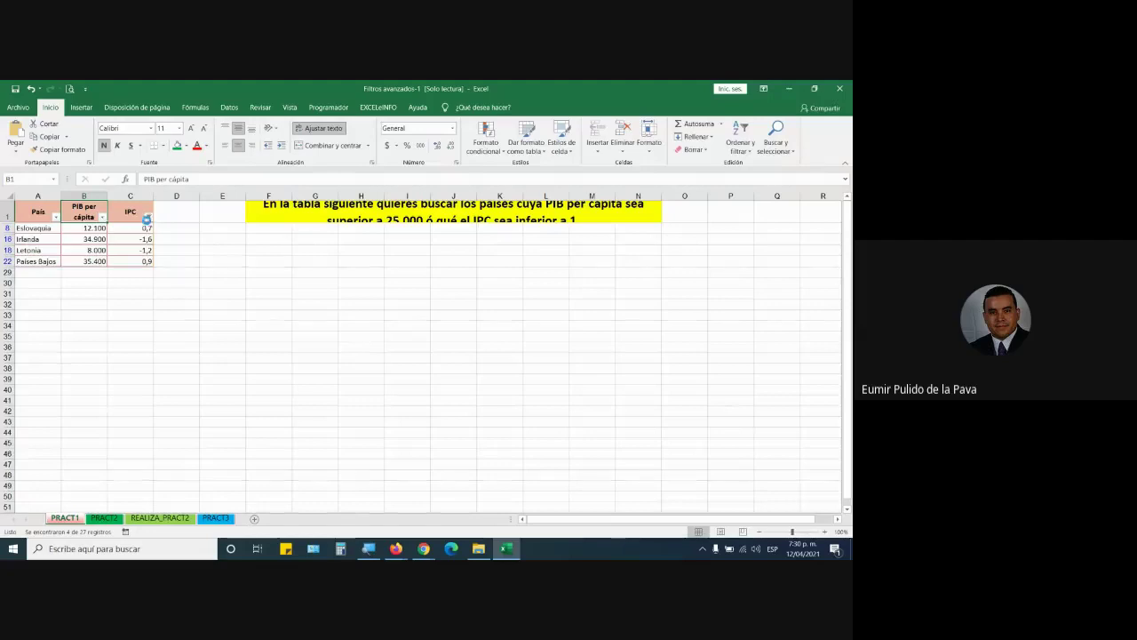
{"action": "left_click", "coordinate": [148, 216]}
{"action": "left_click", "coordinate": [54, 285]}
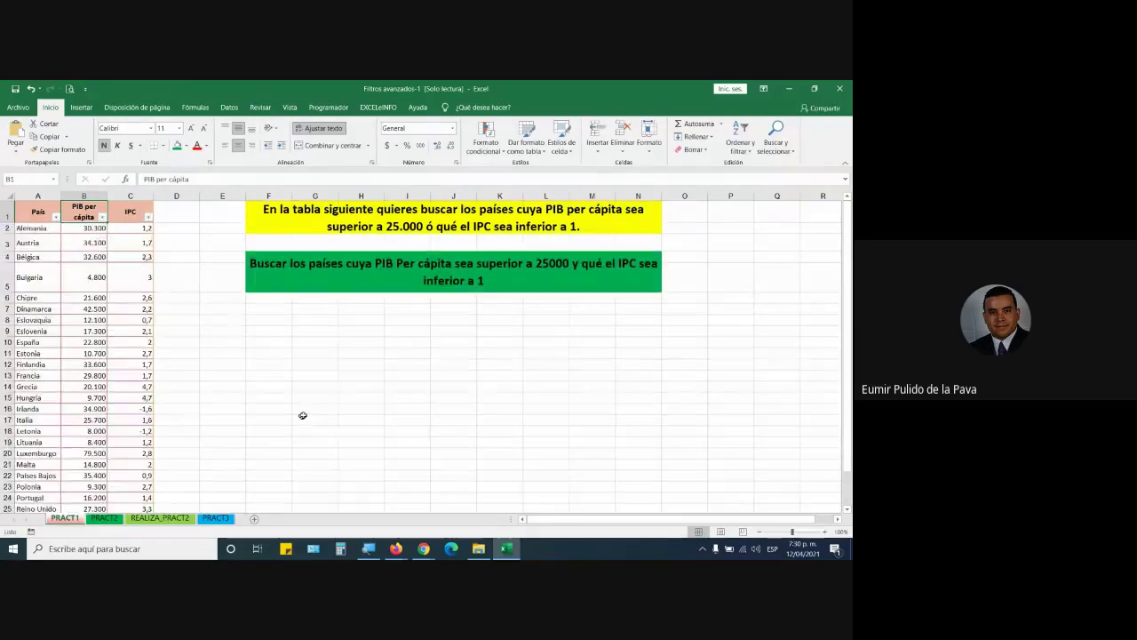
{"action": "left_click", "coordinate": [229, 106]}
{"action": "left_click", "coordinate": [368, 141]}
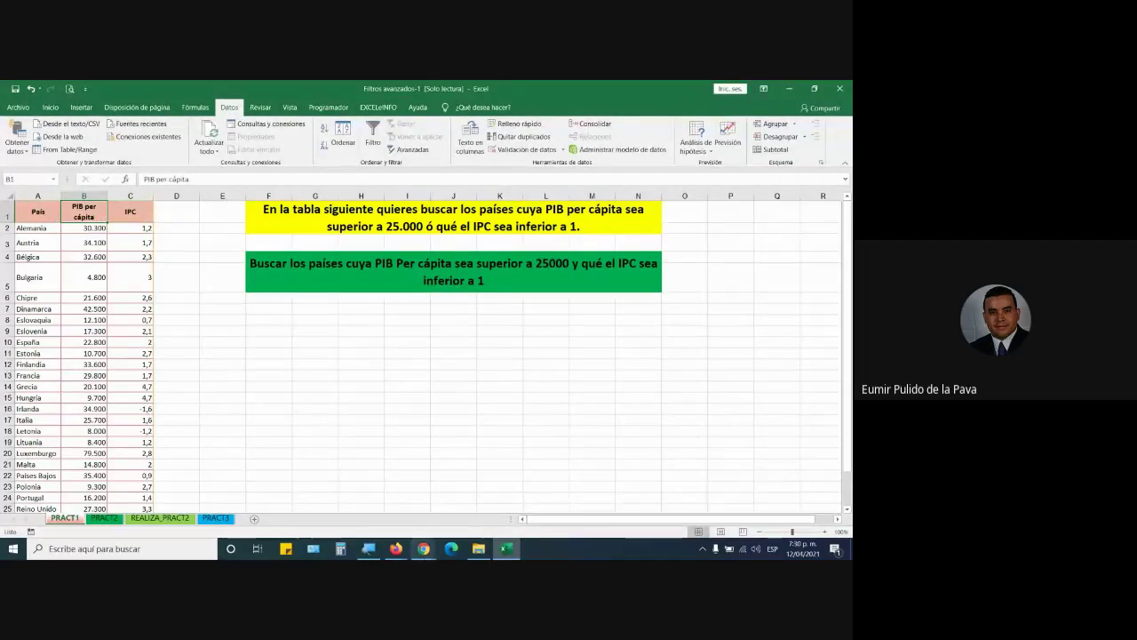
Bring the Google Meet call in Chrome in front of the Excel workbook
{"action": "left_click", "coordinate": [424, 548]}
{"action": "left_click", "coordinate": [399, 528]}
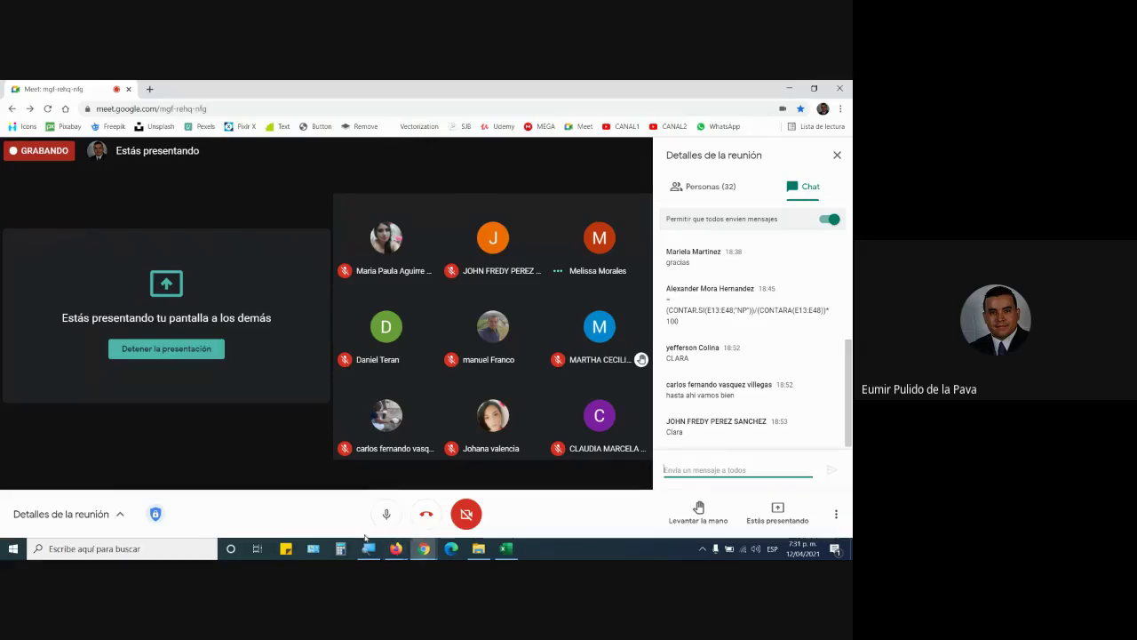
Flip to Excel, back to the Meet call, then return to the Filtros avanzados-1 workbook
{"action": "left_click", "coordinate": [505, 549]}
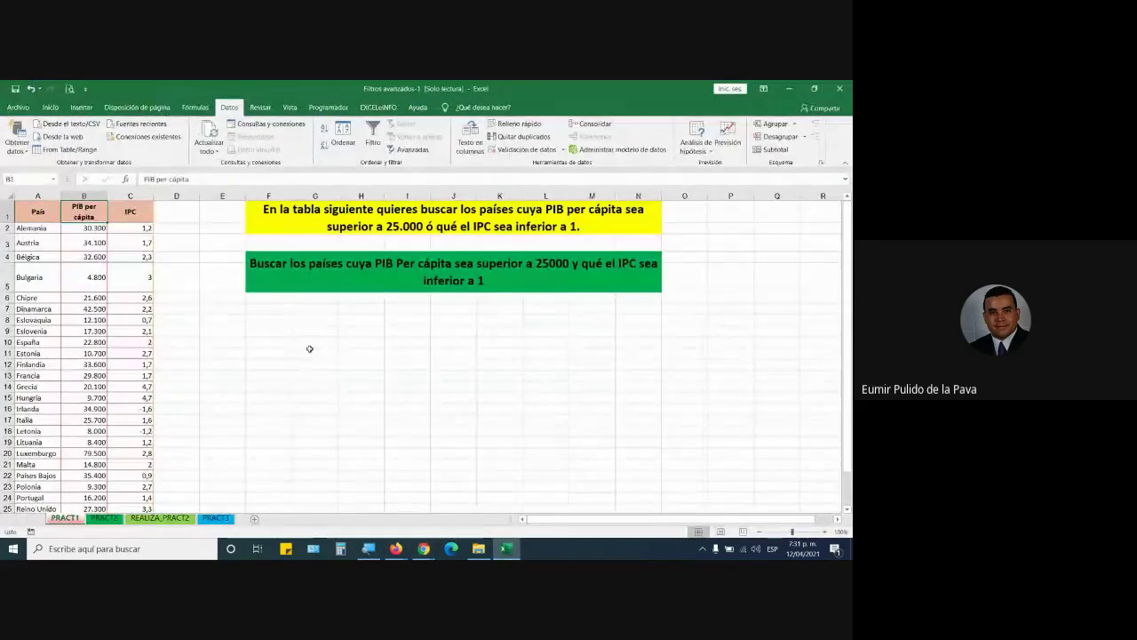
{"action": "mouse_move", "coordinate": [423, 548]}
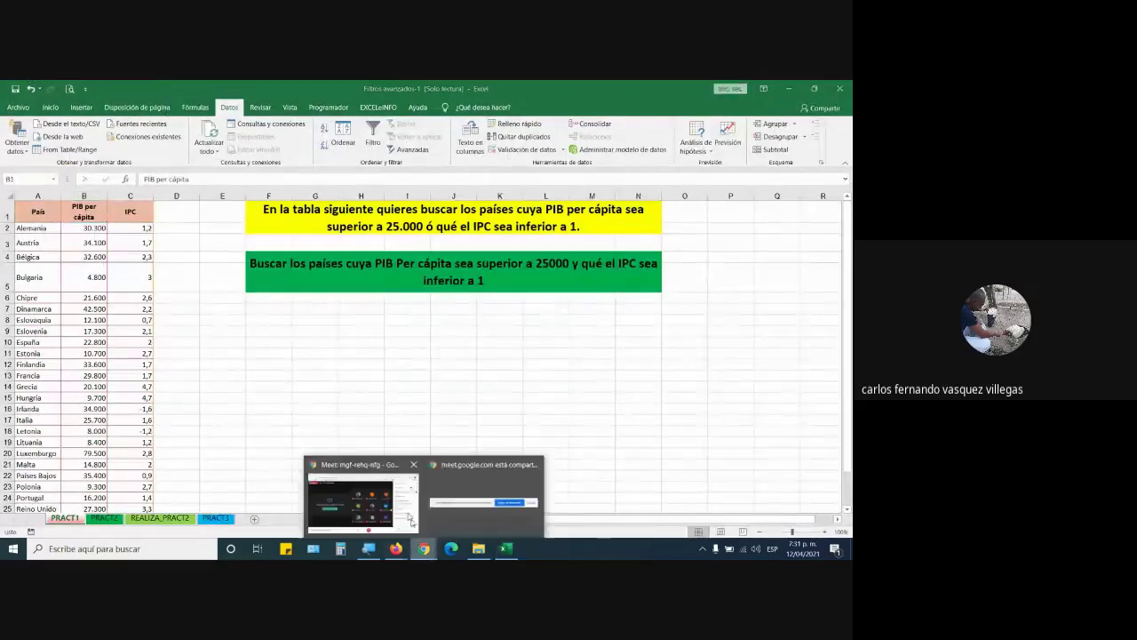
{"action": "left_click", "coordinate": [466, 478]}
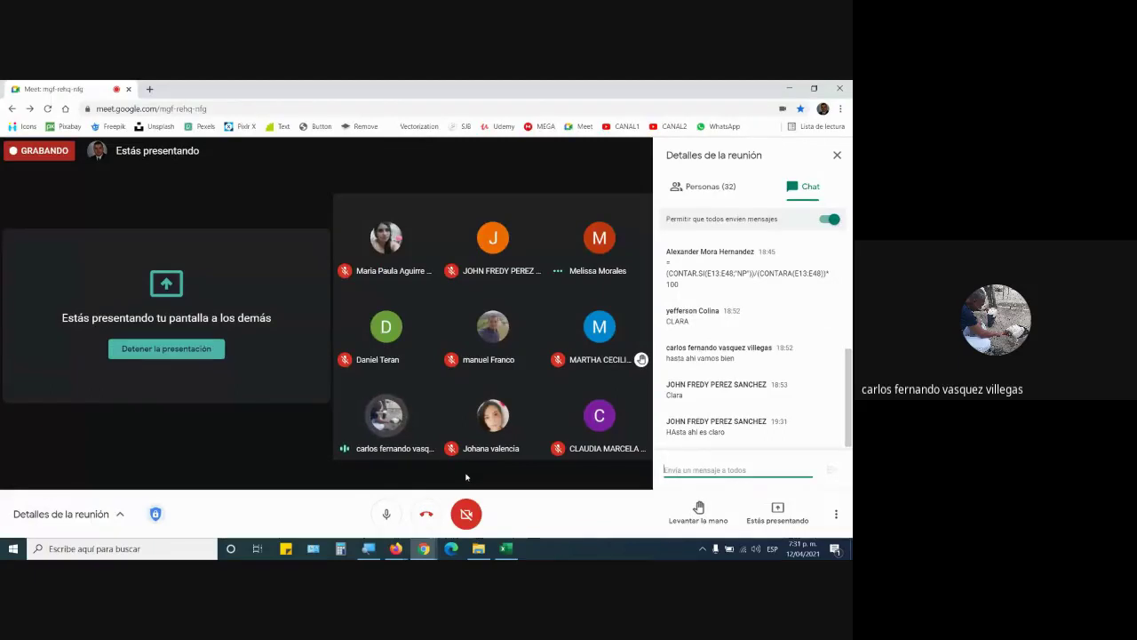
{"action": "left_click", "coordinate": [506, 548]}
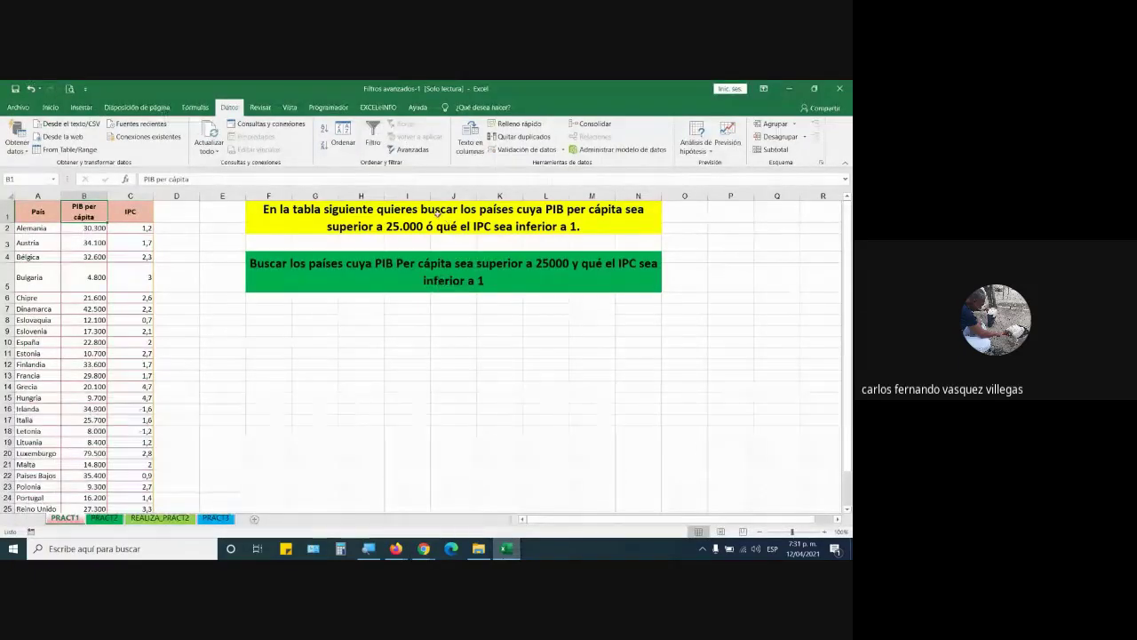
{"action": "double_click", "coordinate": [429, 228]}
{"action": "left_click_drag", "start_coordinate": [427, 236], "coordinate": [581, 235]}
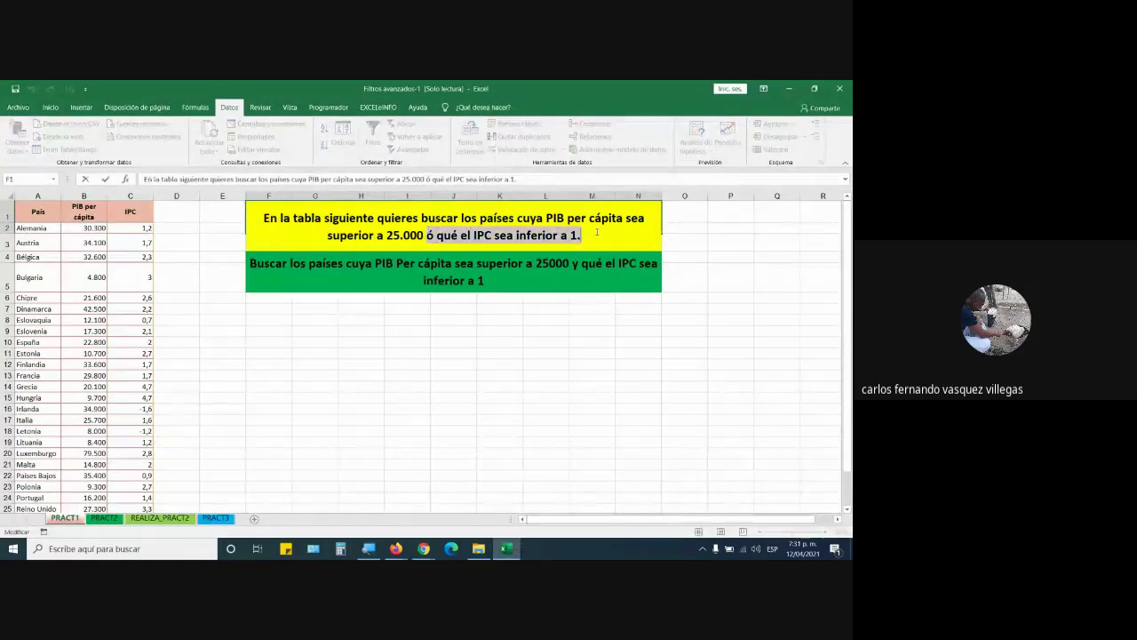
{"action": "left_click_drag", "start_coordinate": [426, 236], "coordinate": [580, 236]}
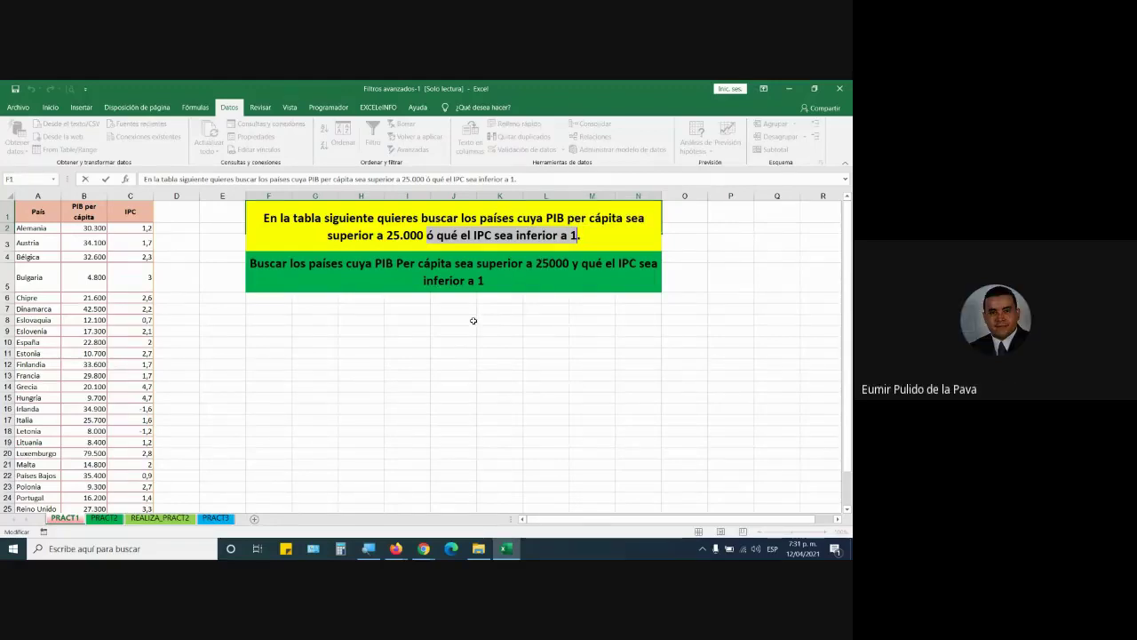
{"action": "left_click", "coordinate": [432, 235]}
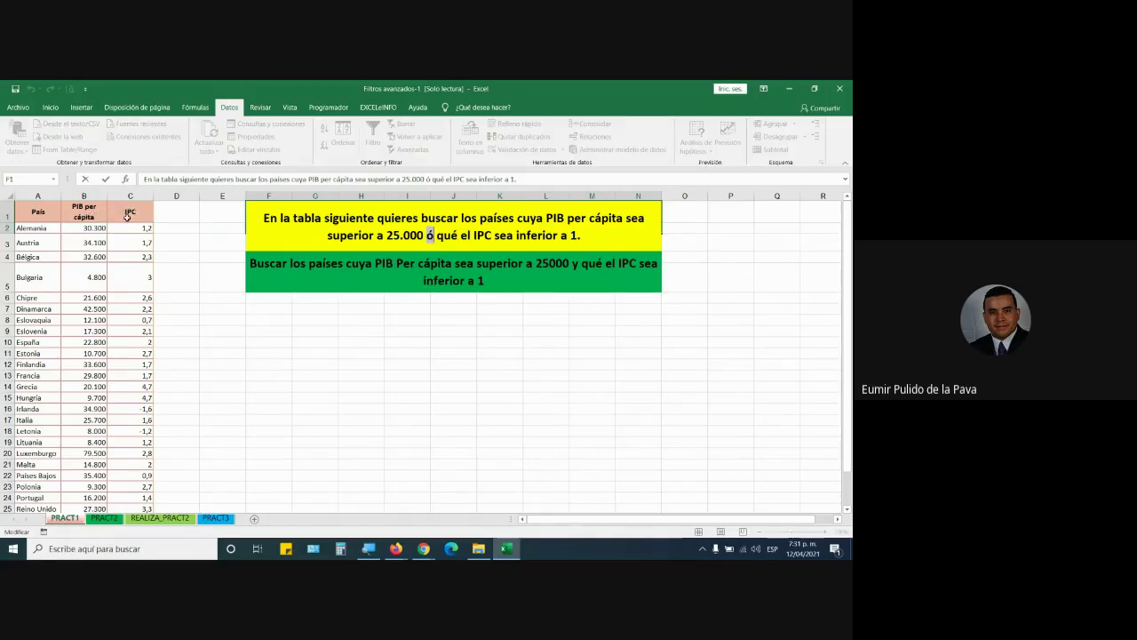
{"action": "left_click", "coordinate": [130, 214]}
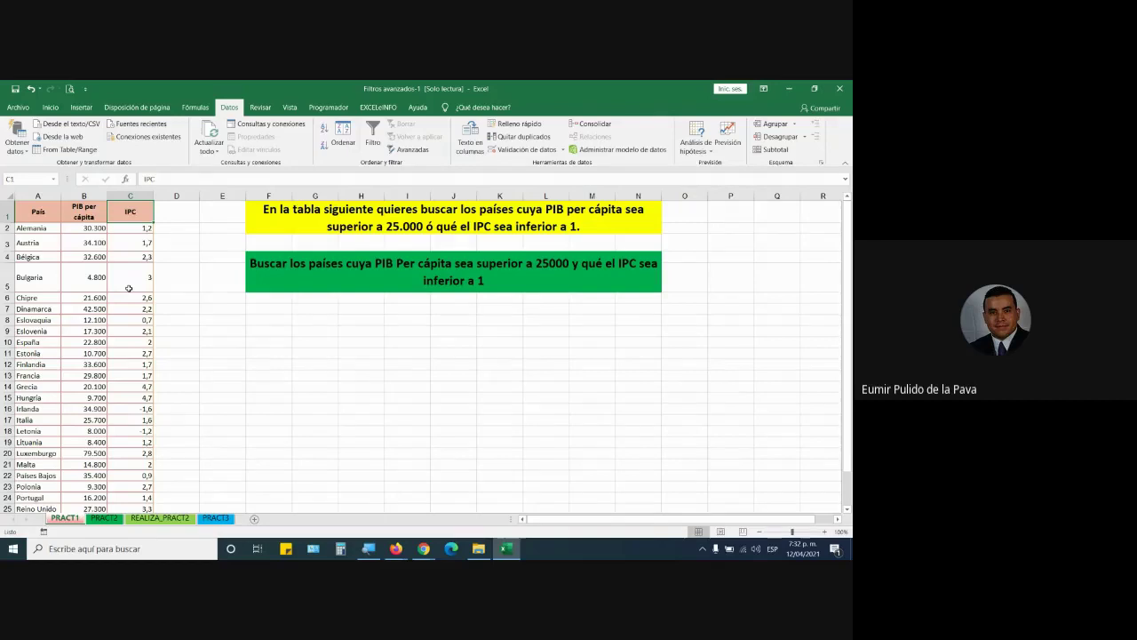
Switch between the Meet call and Excel, ending on the Filtros avanzados-1 workbook
{"action": "key", "text": "alt+Tab"}
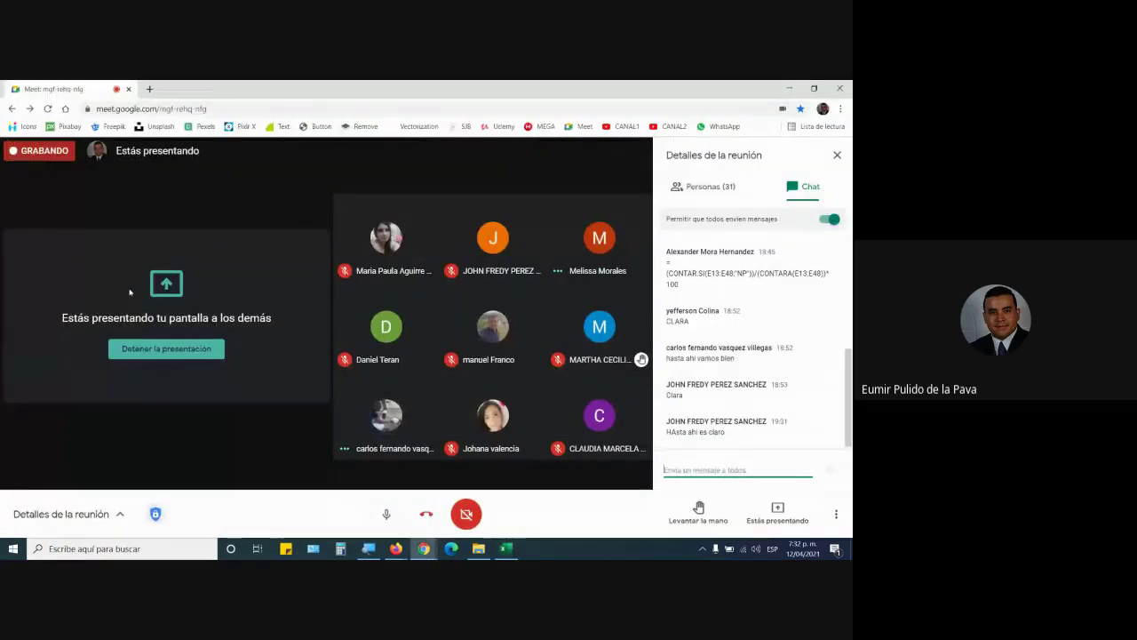
{"action": "key", "text": "alt+Tab"}
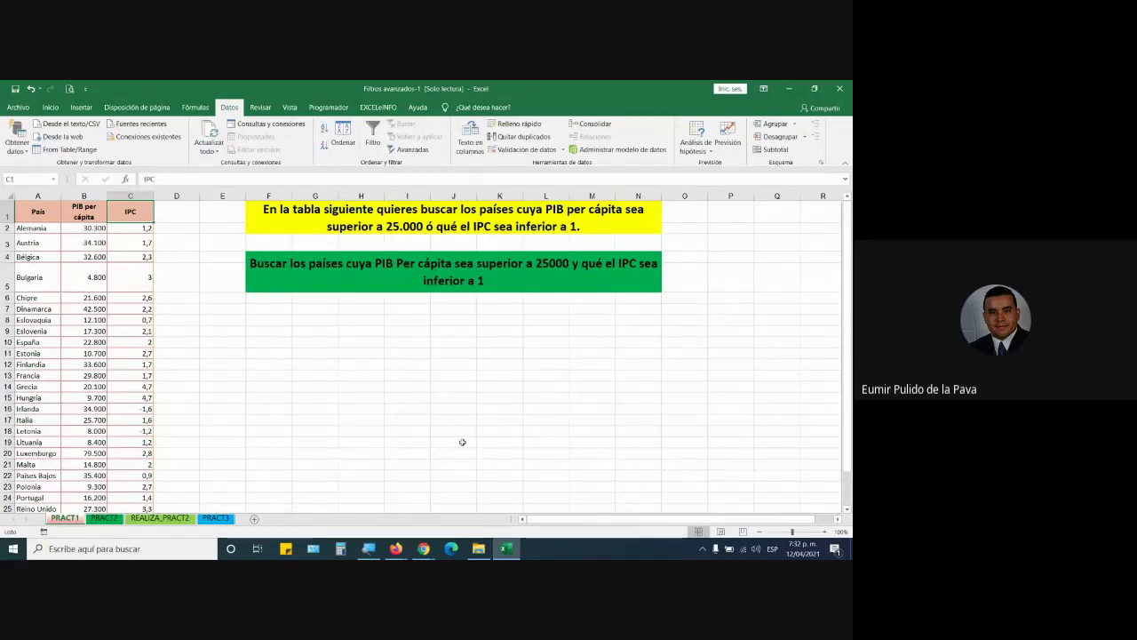
{"action": "mouse_move", "coordinate": [423, 548]}
{"action": "left_click", "coordinate": [410, 528]}
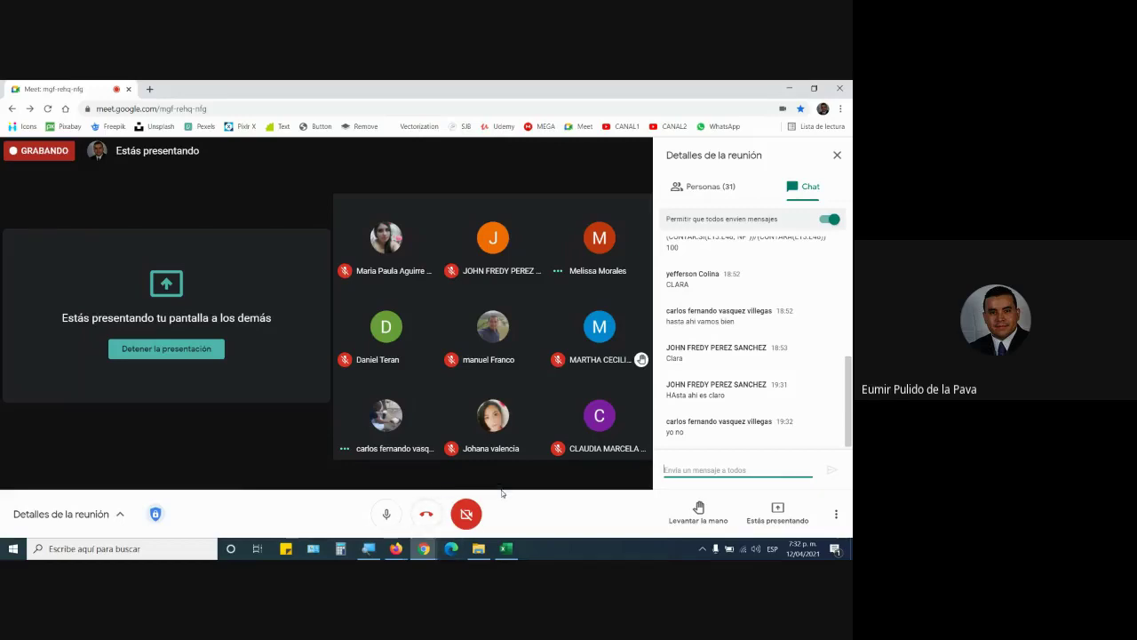
{"action": "left_click", "coordinate": [506, 548]}
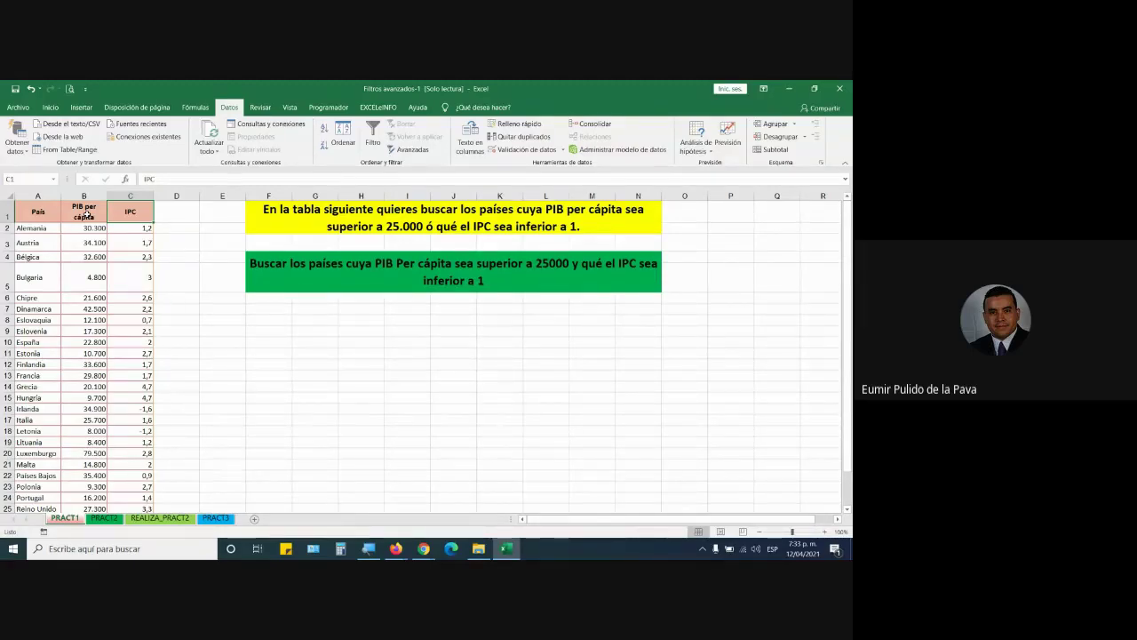
Copy the PIB per cápita and IPC headers B1:C1, and mute a participant in the Meet call
{"action": "left_click_drag", "start_coordinate": [80, 214], "coordinate": [118, 211]}
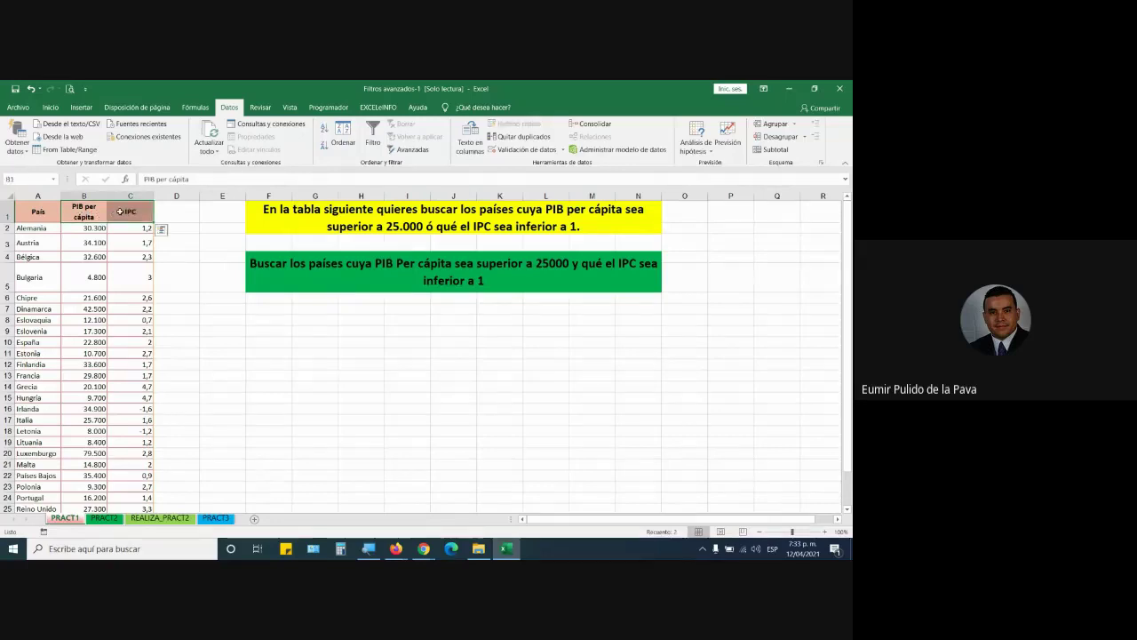
{"action": "key", "text": "ctrl+c"}
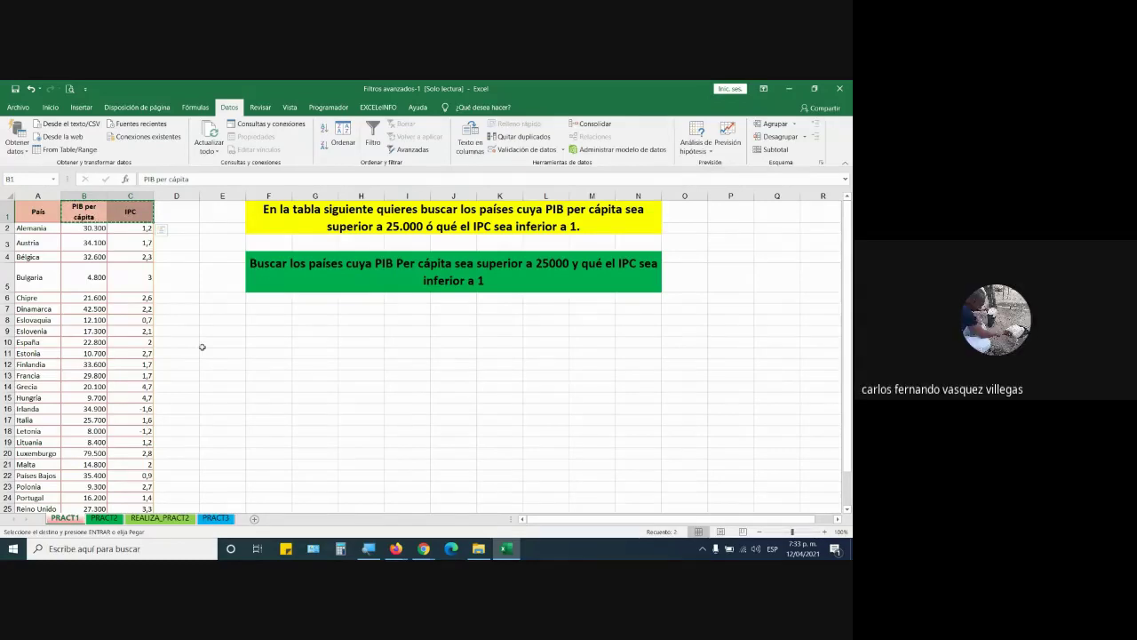
{"action": "key", "text": "alt+Tab"}
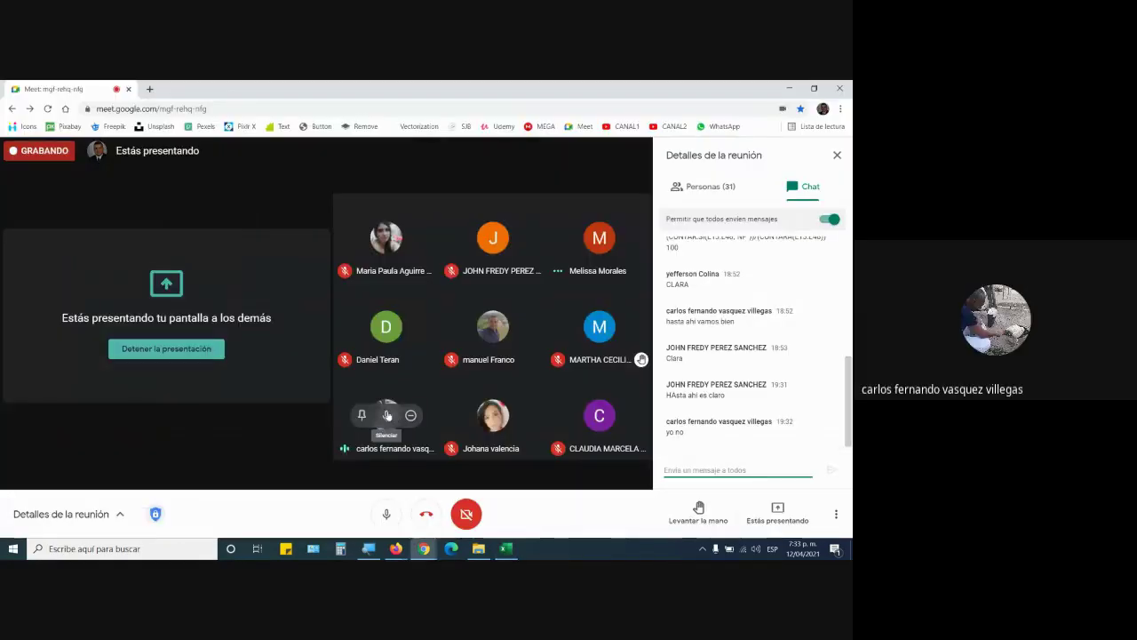
{"action": "left_click", "coordinate": [386, 415]}
{"action": "left_click", "coordinate": [481, 365]}
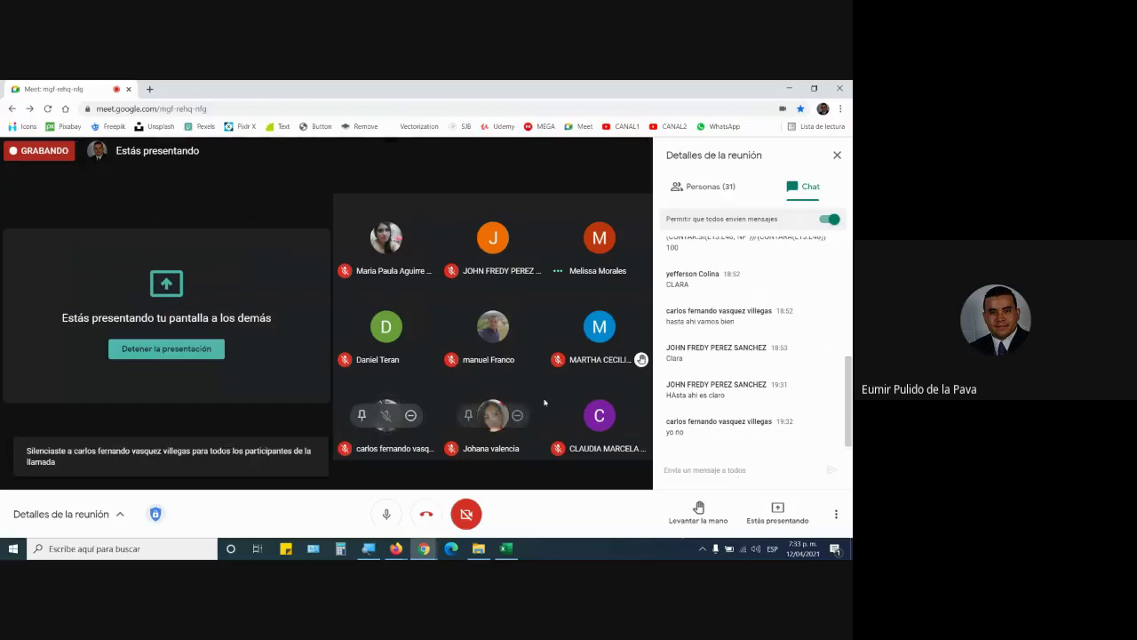
{"action": "key", "text": "alt+Tab"}
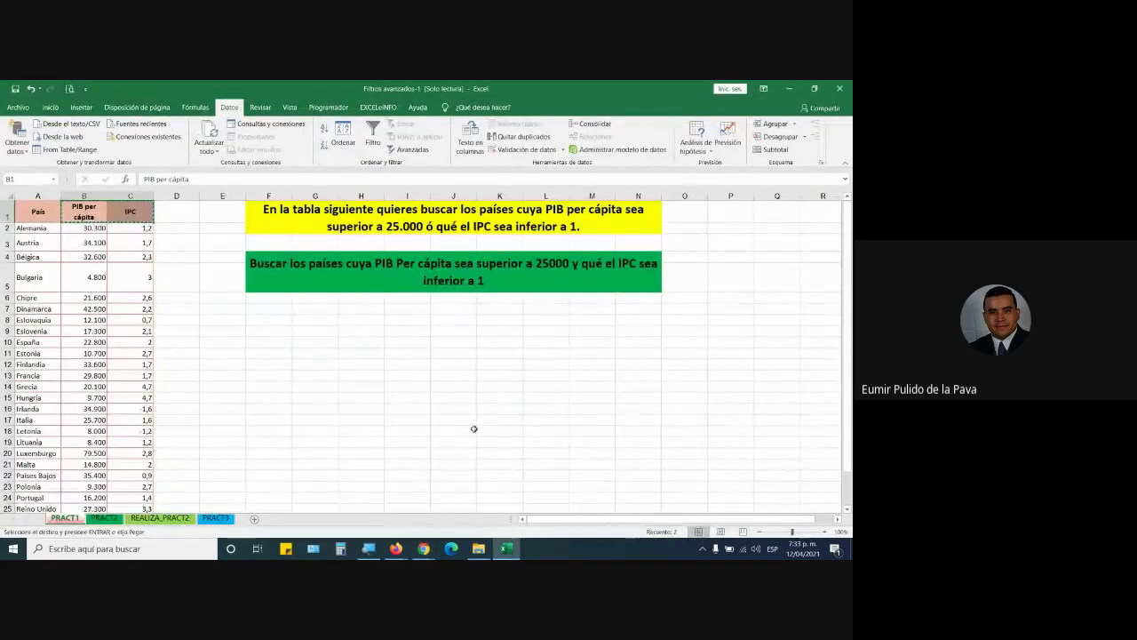
Paste the copied headers into B31:C31 below the country table
{"action": "scroll", "coordinate": [455, 443], "scroll_direction": "down", "scroll_amount": 1}
{"action": "scroll", "coordinate": [455, 443], "scroll_direction": "down", "scroll_amount": 9}
{"action": "scroll", "coordinate": [451, 444], "scroll_direction": "up", "scroll_amount": 6}
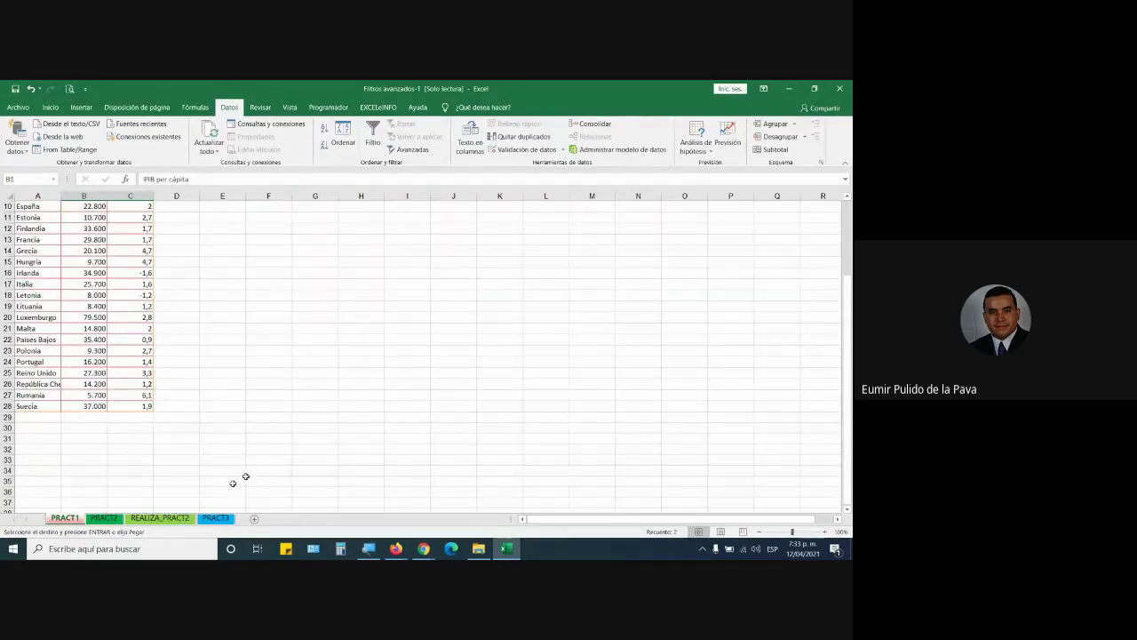
{"action": "scroll", "coordinate": [246, 476], "scroll_direction": "down", "scroll_amount": 2}
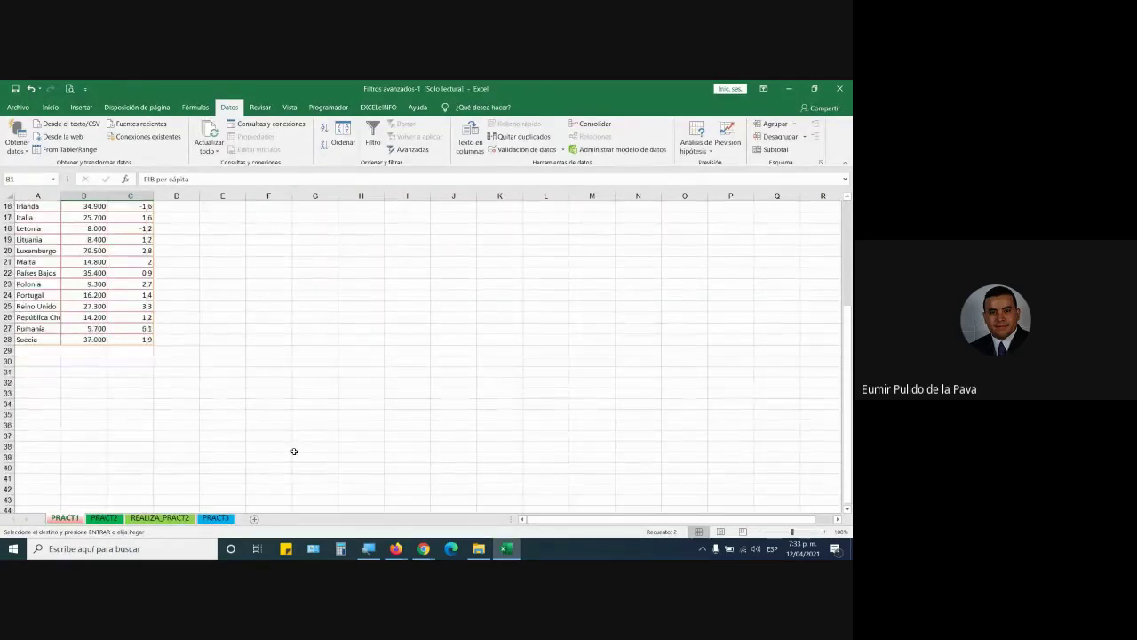
{"action": "left_click", "coordinate": [77, 374]}
{"action": "key", "text": "ctrl+v"}
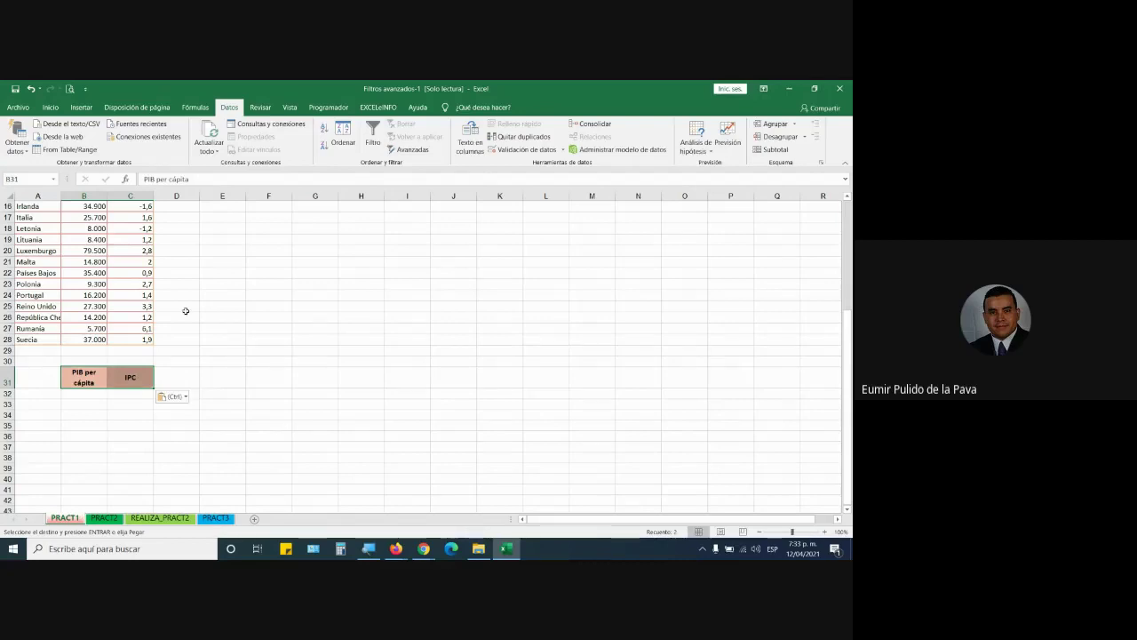
{"action": "left_click_drag", "start_coordinate": [135, 371], "coordinate": [135, 373]}
Enter the criterion >25000 in B32 under the copied PIB per cápita header
{"action": "left_click", "coordinate": [110, 394]}
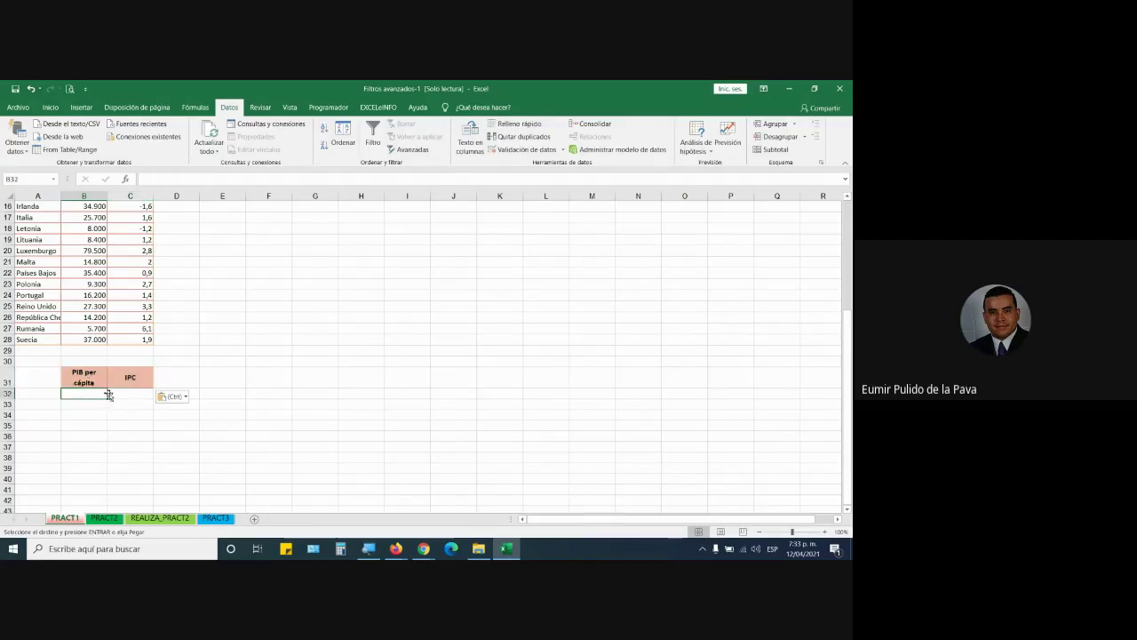
{"action": "left_click_drag", "start_coordinate": [5, 393], "coordinate": [3, 415]}
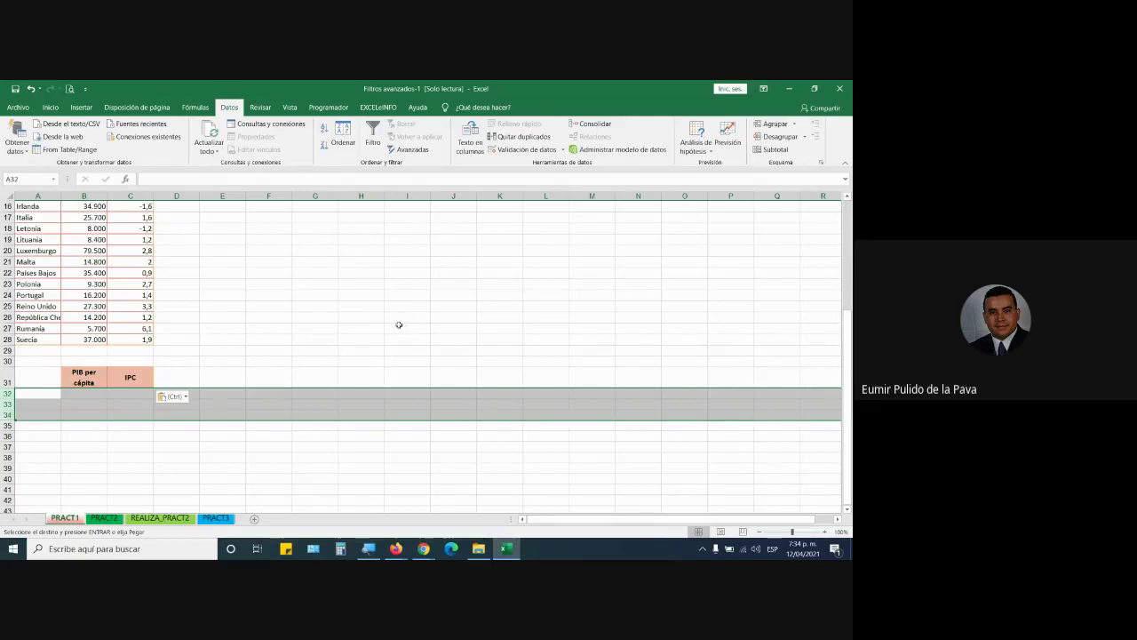
{"action": "scroll", "coordinate": [398, 325], "scroll_direction": "up", "scroll_amount": 5}
{"action": "left_click", "coordinate": [452, 218]}
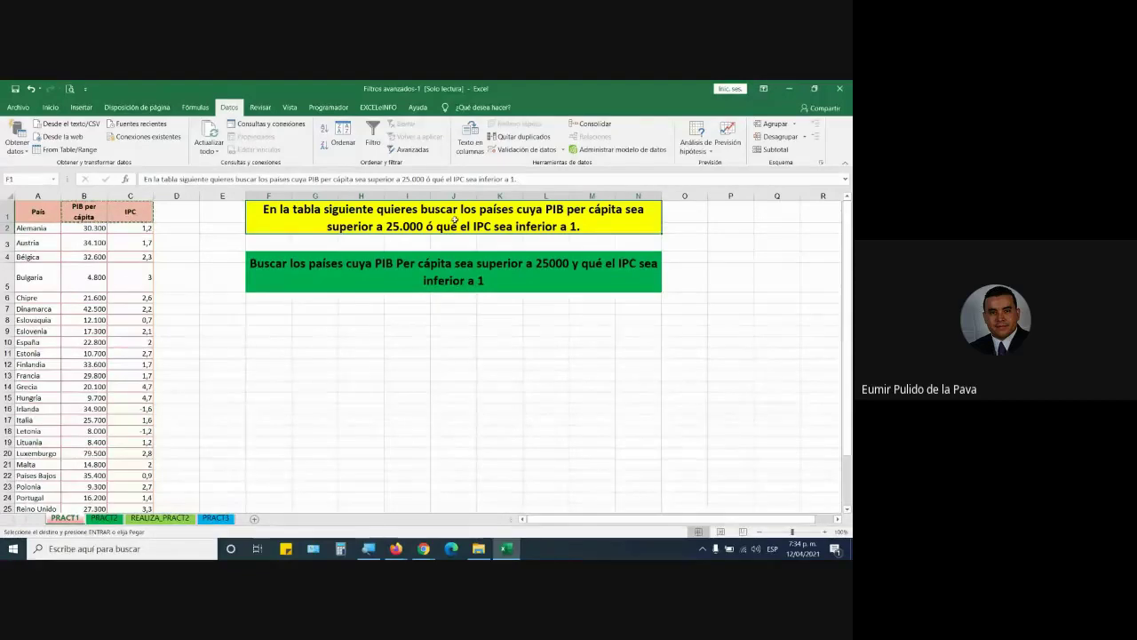
{"action": "scroll", "coordinate": [439, 264], "scroll_direction": "down", "scroll_amount": 7}
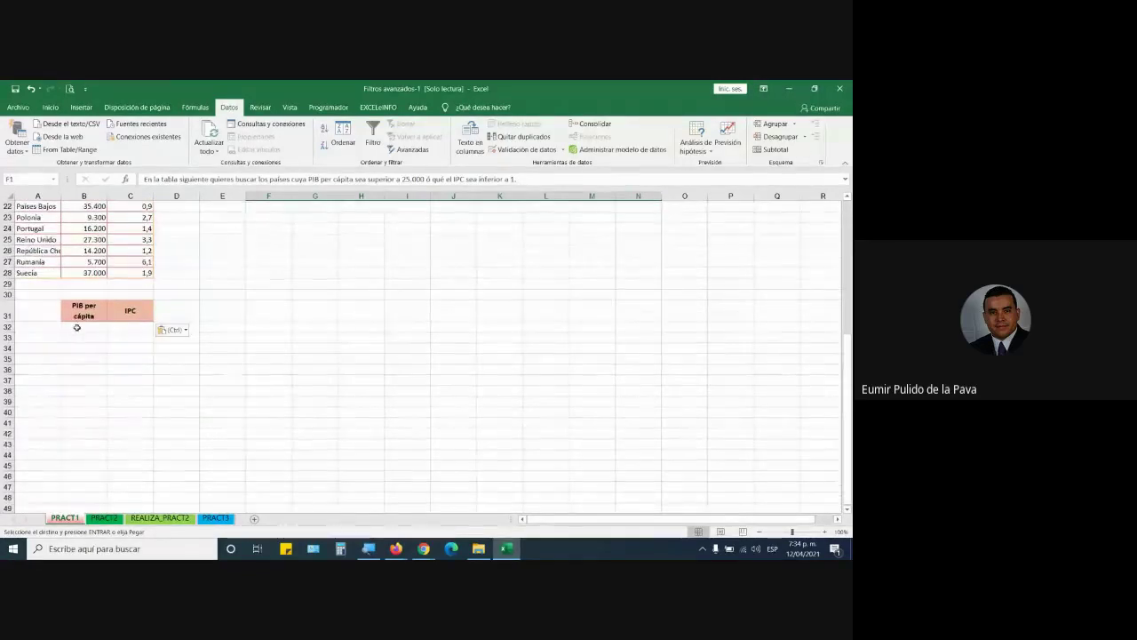
{"action": "left_click", "coordinate": [76, 327]}
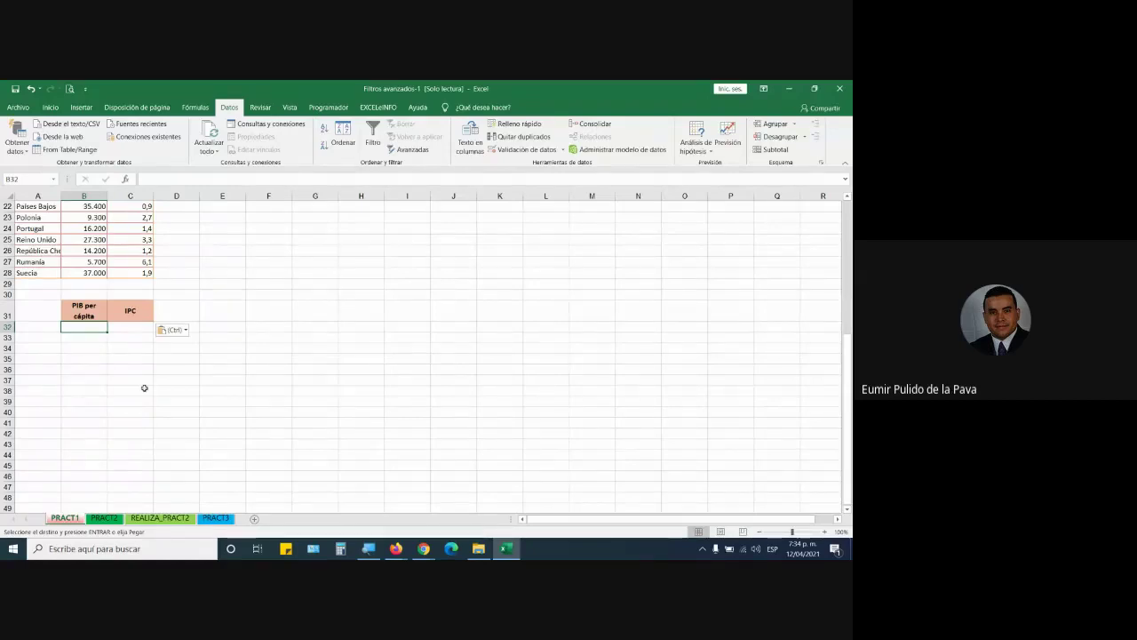
{"action": "type", "text": ">25000"}
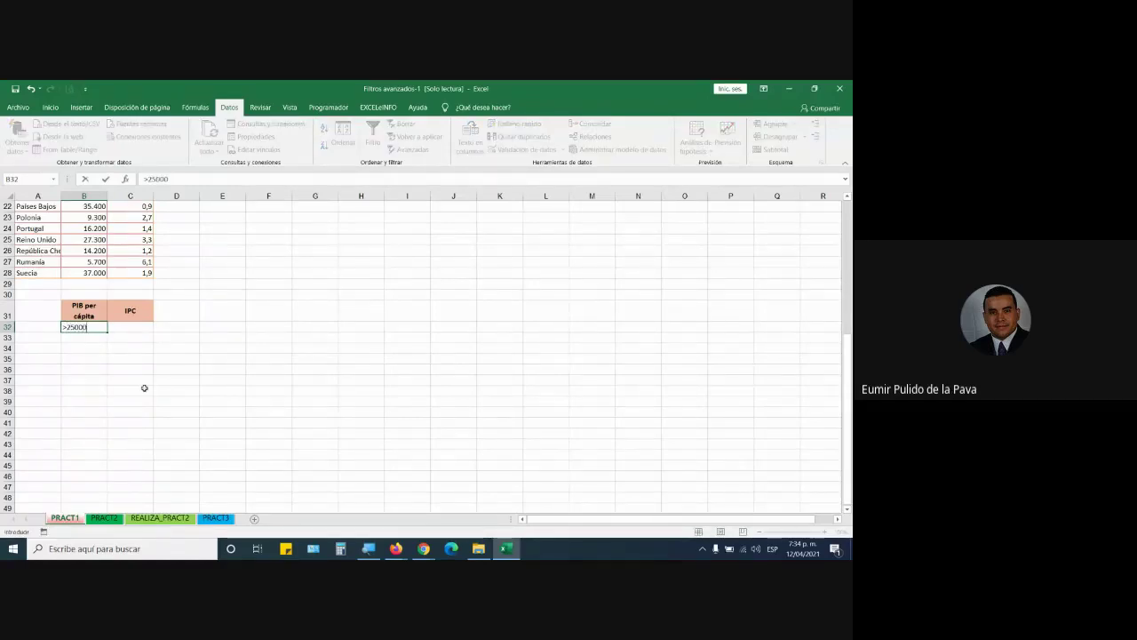
{"action": "key", "text": "Return"}
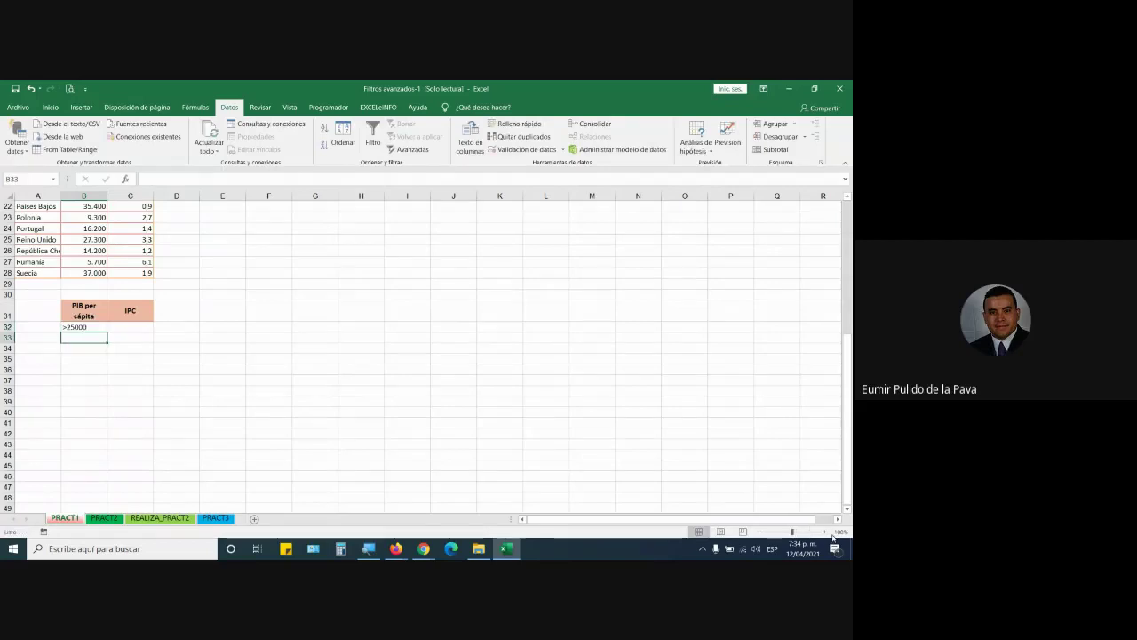
Zoom the sheet to 140% and reselect the >25000 criterion in B32
{"action": "left_click", "coordinate": [825, 531]}
{"action": "left_click", "coordinate": [825, 531]}
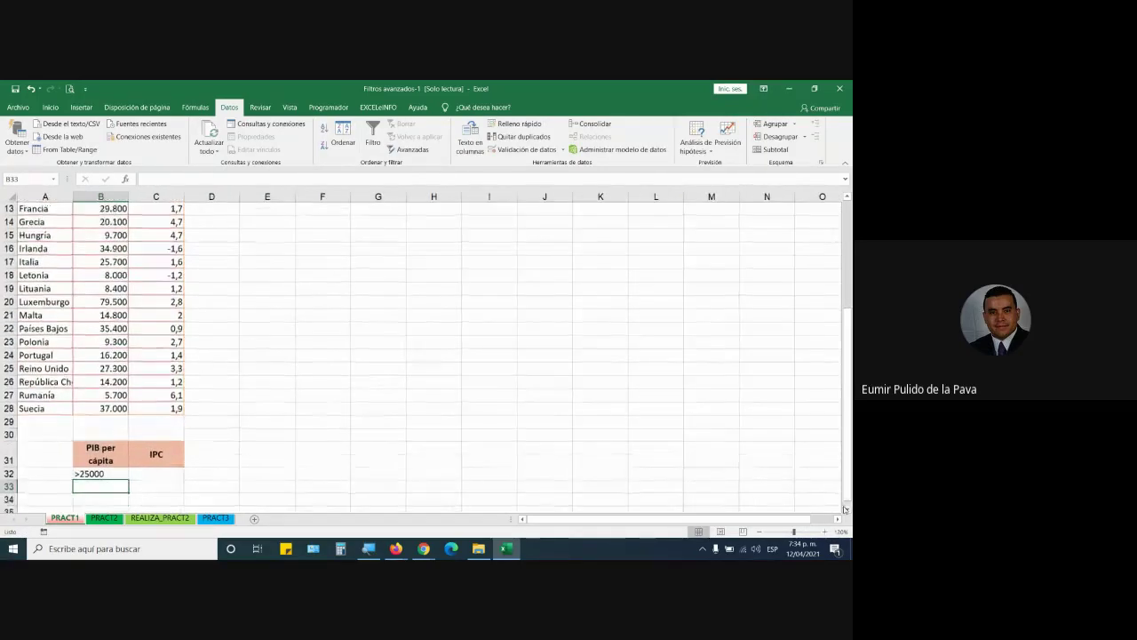
{"action": "left_click", "coordinate": [825, 531]}
{"action": "left_click", "coordinate": [826, 531]}
{"action": "scroll", "coordinate": [373, 506], "scroll_direction": "down", "scroll_amount": 1}
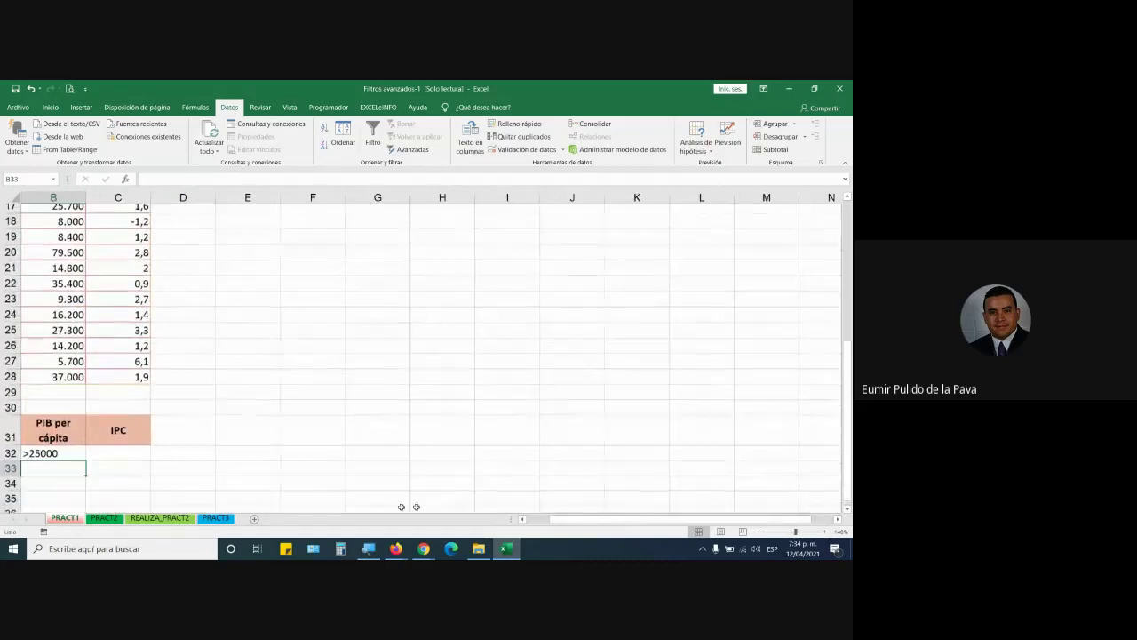
{"action": "left_click_drag", "start_coordinate": [543, 523], "coordinate": [517, 522]}
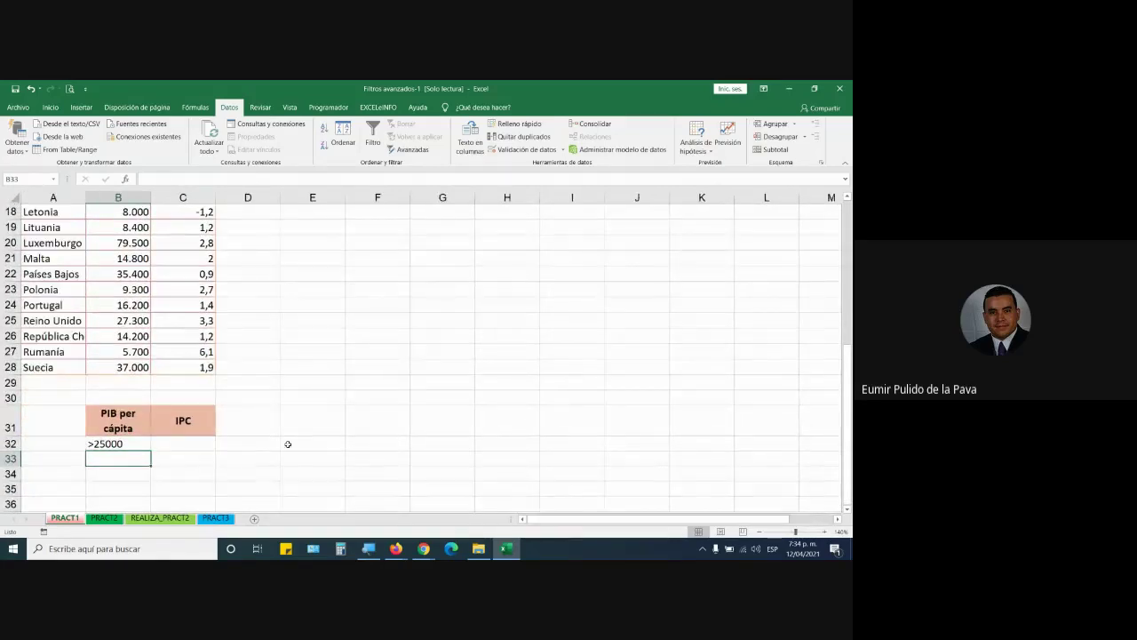
{"action": "scroll", "coordinate": [284, 445], "scroll_direction": "down", "scroll_amount": 2}
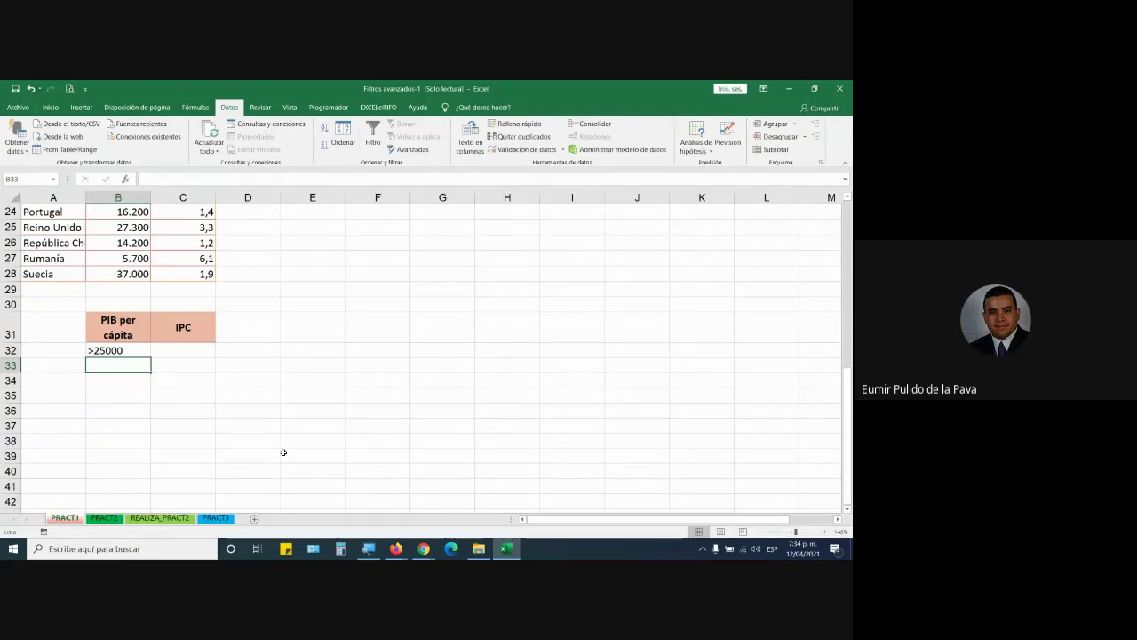
{"action": "left_click", "coordinate": [145, 352]}
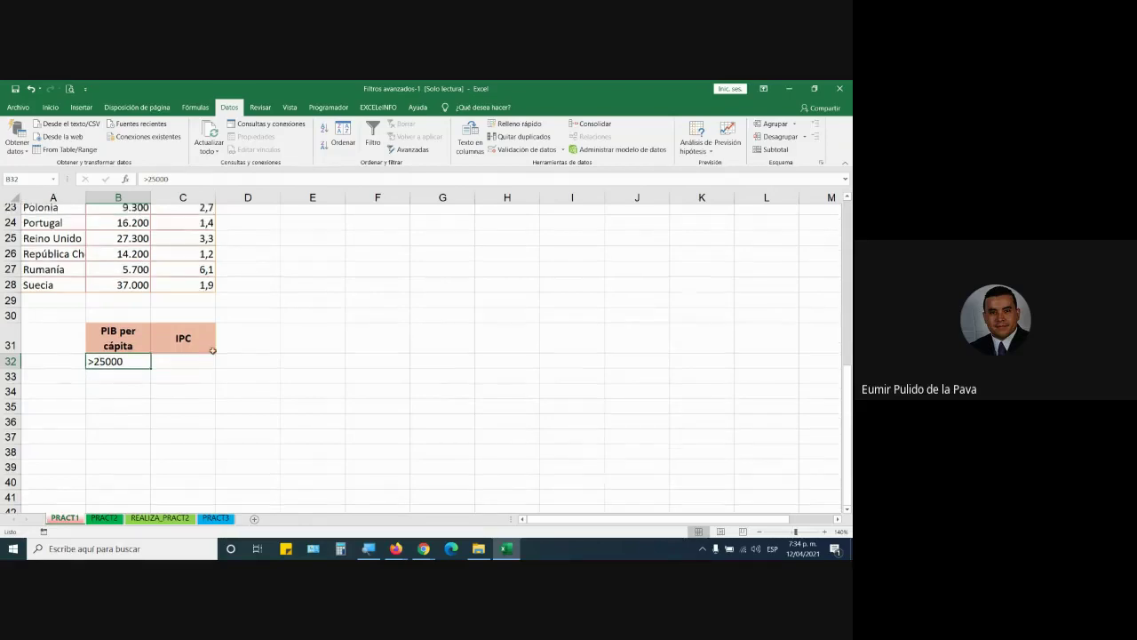
{"action": "scroll", "coordinate": [695, 271], "scroll_direction": "up", "scroll_amount": 8}
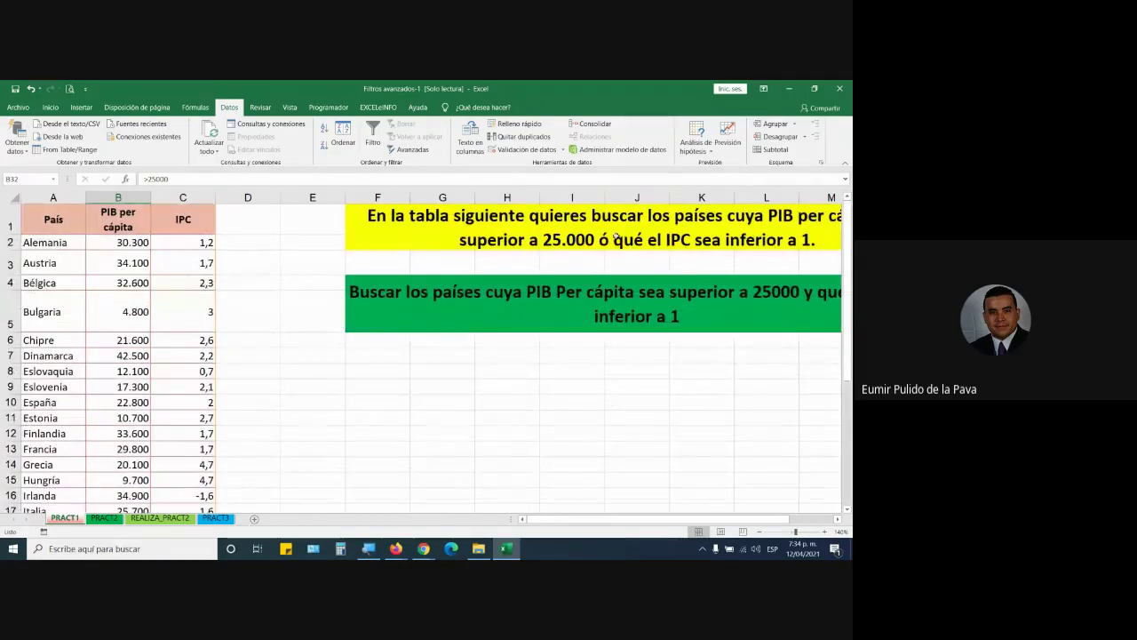
Highlight the IPC or-condition in the instructions and enter <1 in C33
{"action": "double_click", "coordinate": [615, 236]}
{"action": "left_click_drag", "start_coordinate": [597, 252], "coordinate": [809, 252]}
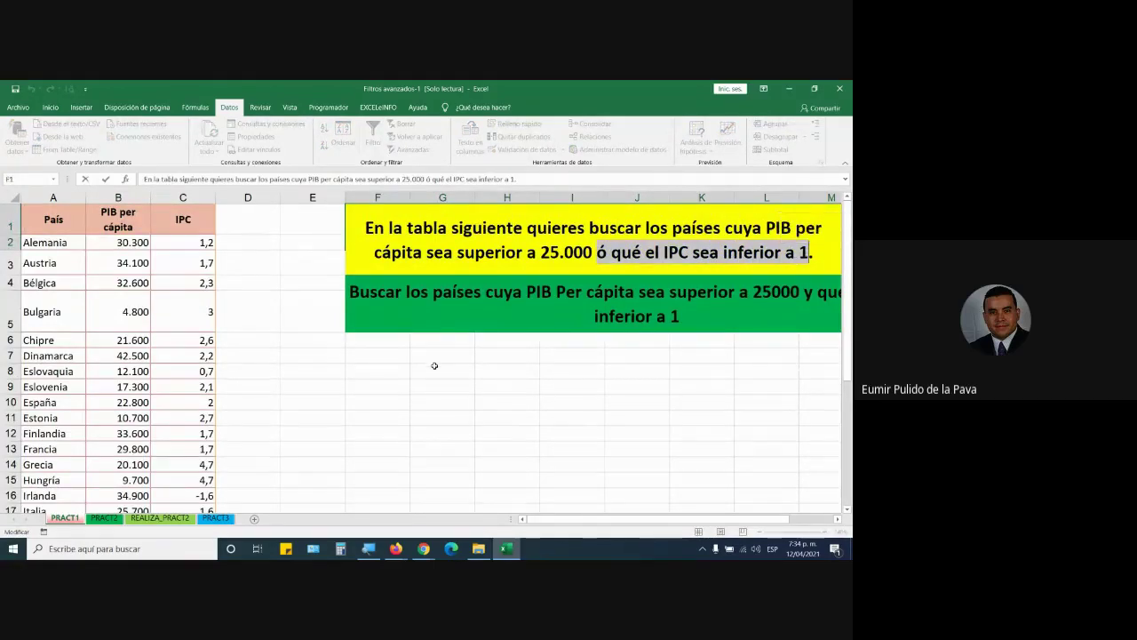
{"action": "scroll", "coordinate": [432, 362], "scroll_direction": "down", "scroll_amount": 2}
{"action": "scroll", "coordinate": [432, 367], "scroll_direction": "down", "scroll_amount": 6}
{"action": "left_click", "coordinate": [194, 352]}
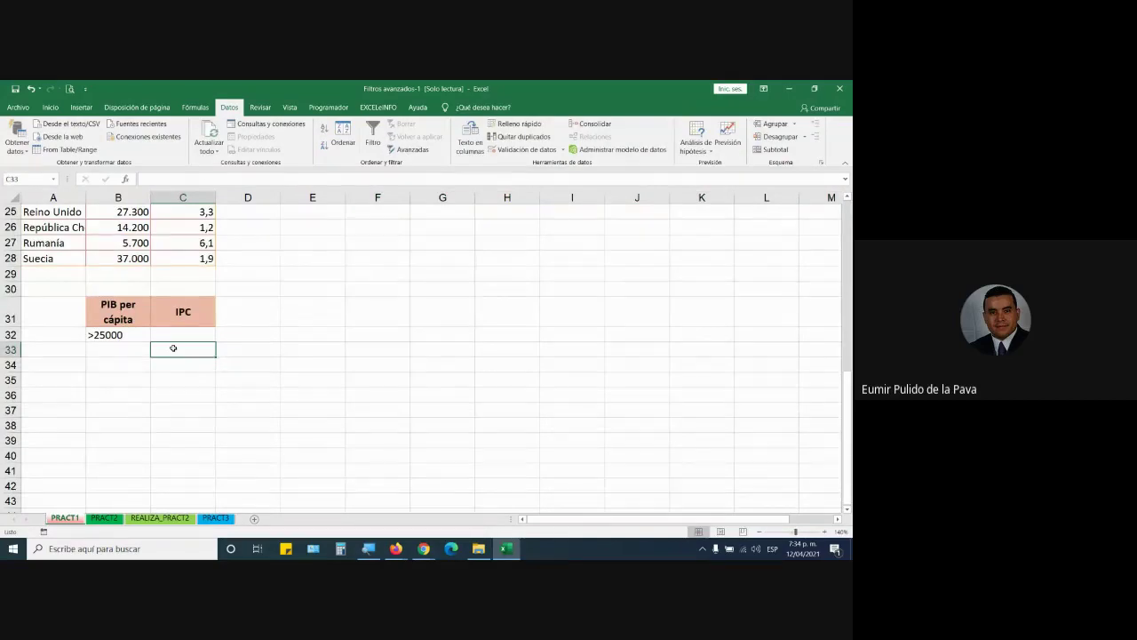
{"action": "type", "text": "<1"}
{"action": "key", "text": "Return"}
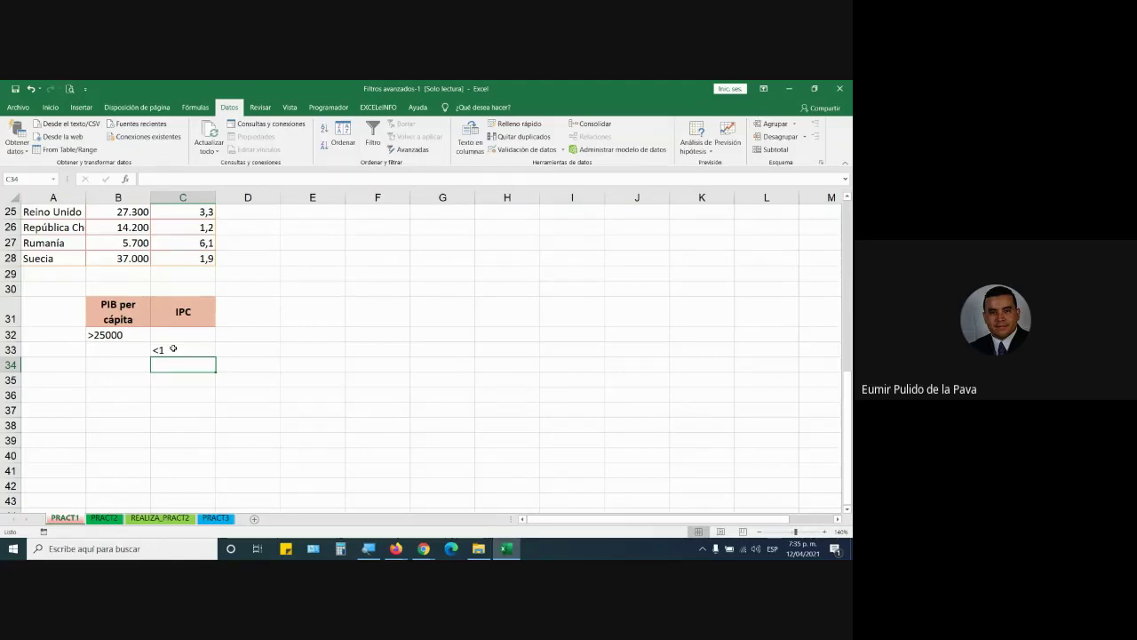
Illustrate the and-condition by moving <1 up to C32, then move it back to C33
{"action": "scroll", "coordinate": [175, 346], "scroll_direction": "up", "scroll_amount": 5}
{"action": "scroll", "coordinate": [175, 346], "scroll_direction": "up", "scroll_amount": 3}
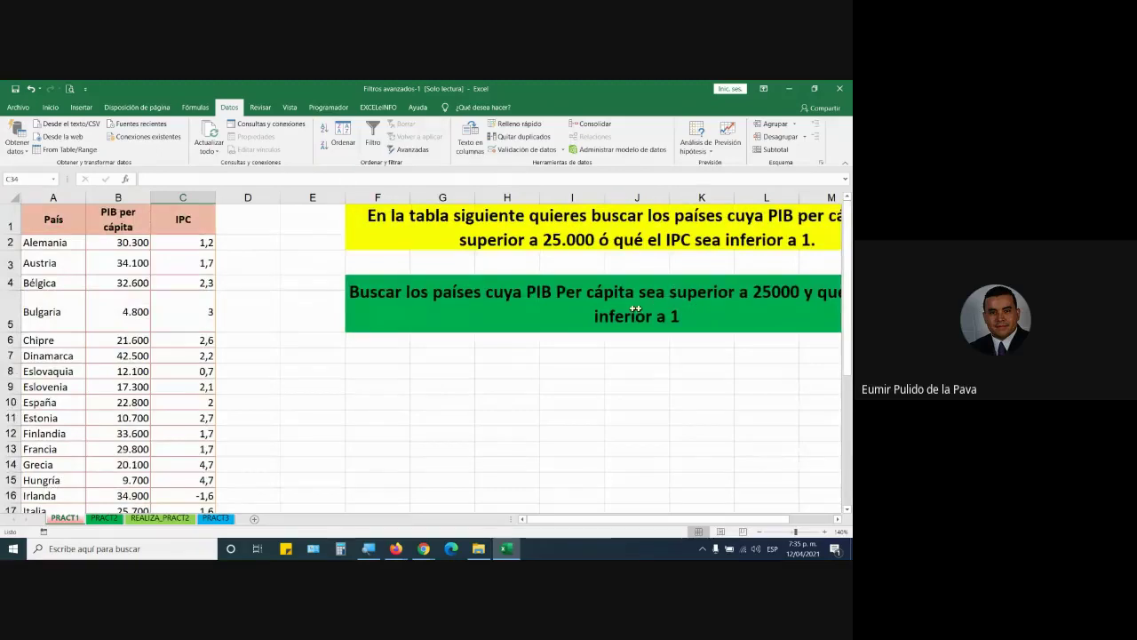
{"action": "left_click", "coordinate": [689, 299]}
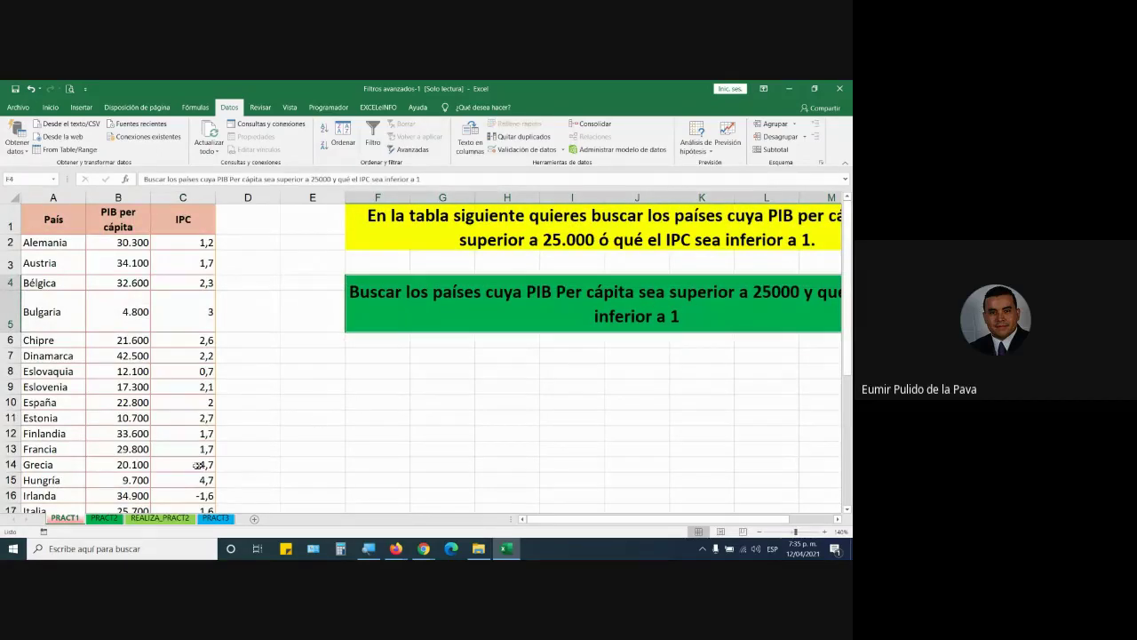
{"action": "scroll", "coordinate": [195, 396], "scroll_direction": "down", "scroll_amount": 5}
{"action": "scroll", "coordinate": [177, 356], "scroll_direction": "down", "scroll_amount": 3}
{"action": "left_click", "coordinate": [178, 350]}
{"action": "left_click_drag", "start_coordinate": [177, 357], "coordinate": [189, 335]}
{"action": "left_click", "coordinate": [116, 335]}
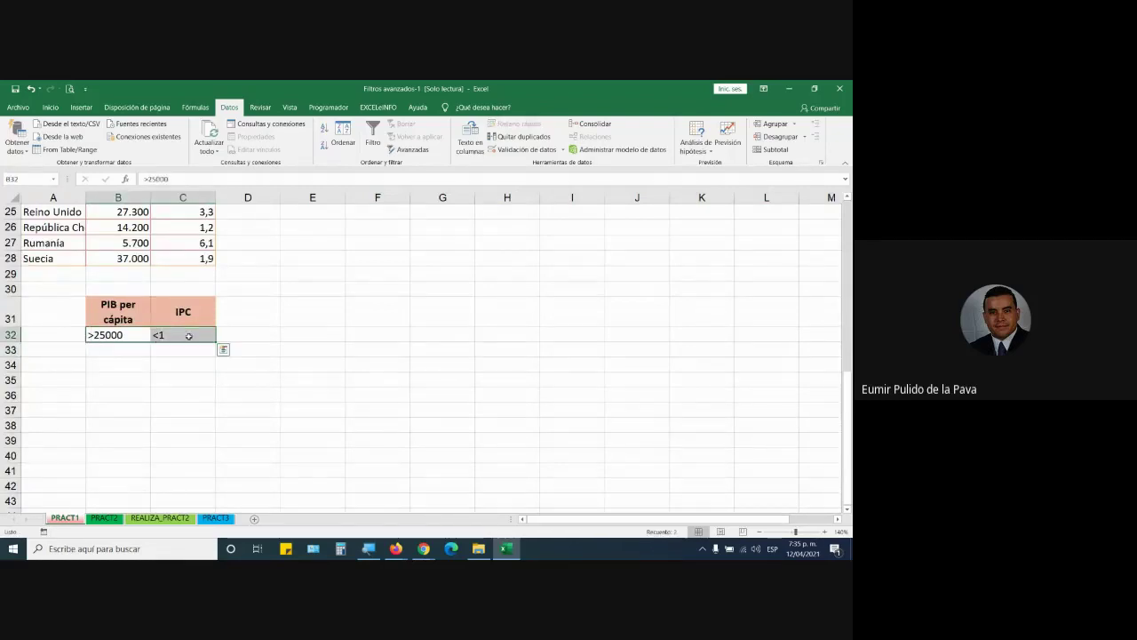
{"action": "left_click", "coordinate": [188, 335]}
{"action": "left_click_drag", "start_coordinate": [186, 342], "coordinate": [185, 350]}
Point out rows 33 to 35 between the criteria and the output area
{"action": "left_click", "coordinate": [10, 349]}
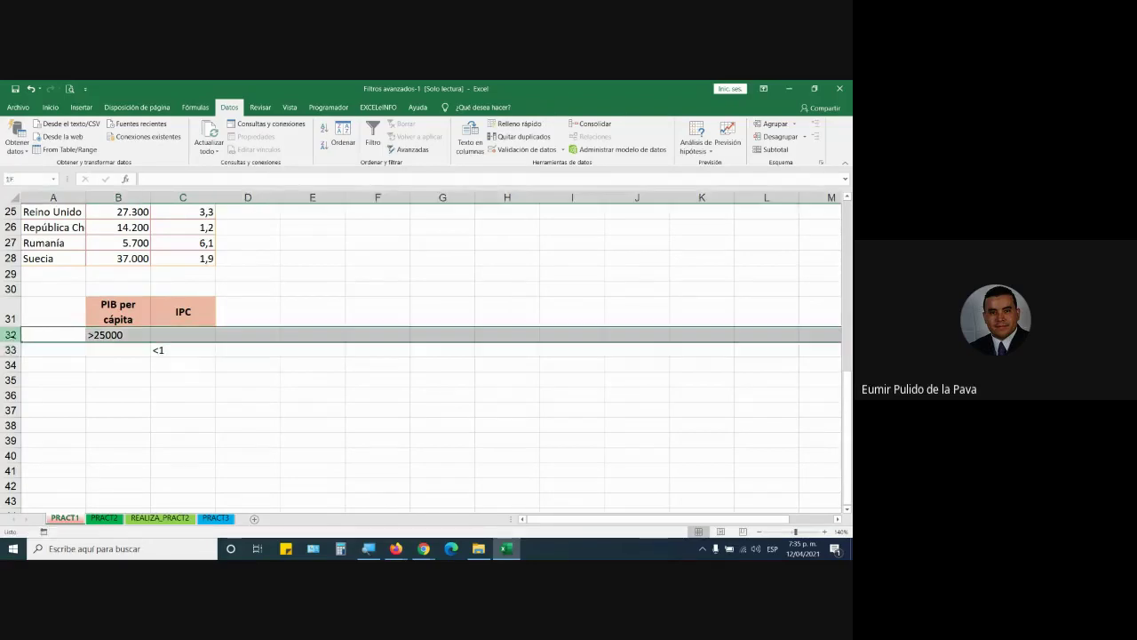
{"action": "left_click", "coordinate": [11, 366]}
{"action": "left_click", "coordinate": [11, 380]}
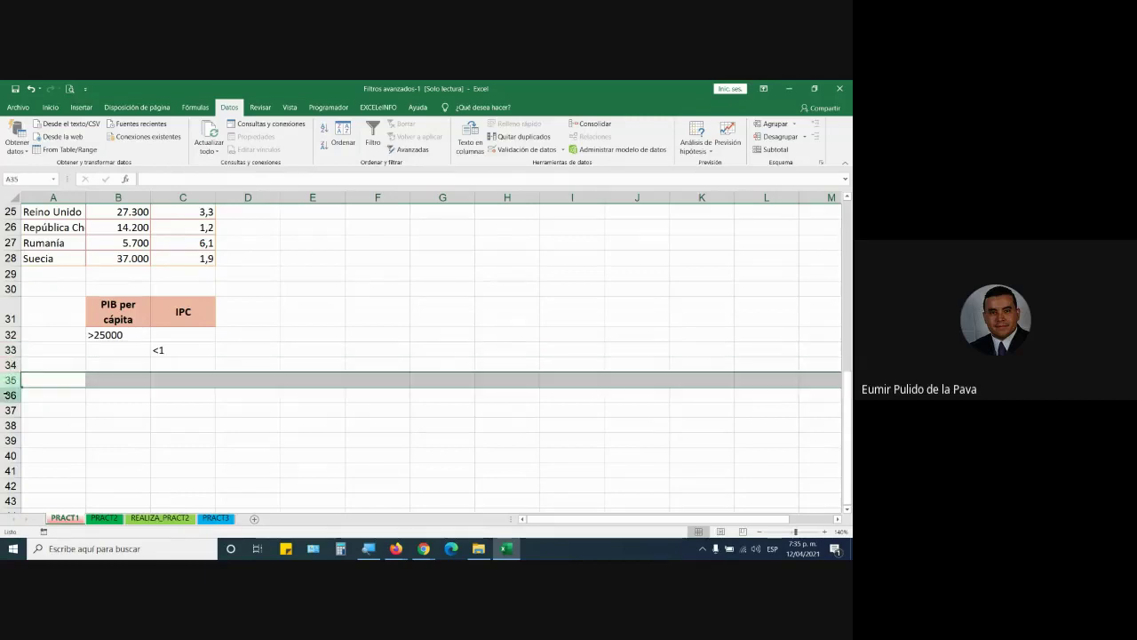
{"action": "left_click", "coordinate": [10, 395]}
Check data rows against the criteria: 14.200 in B26, Polonia, Letonia's -1,2 IPC
{"action": "left_click", "coordinate": [11, 410]}
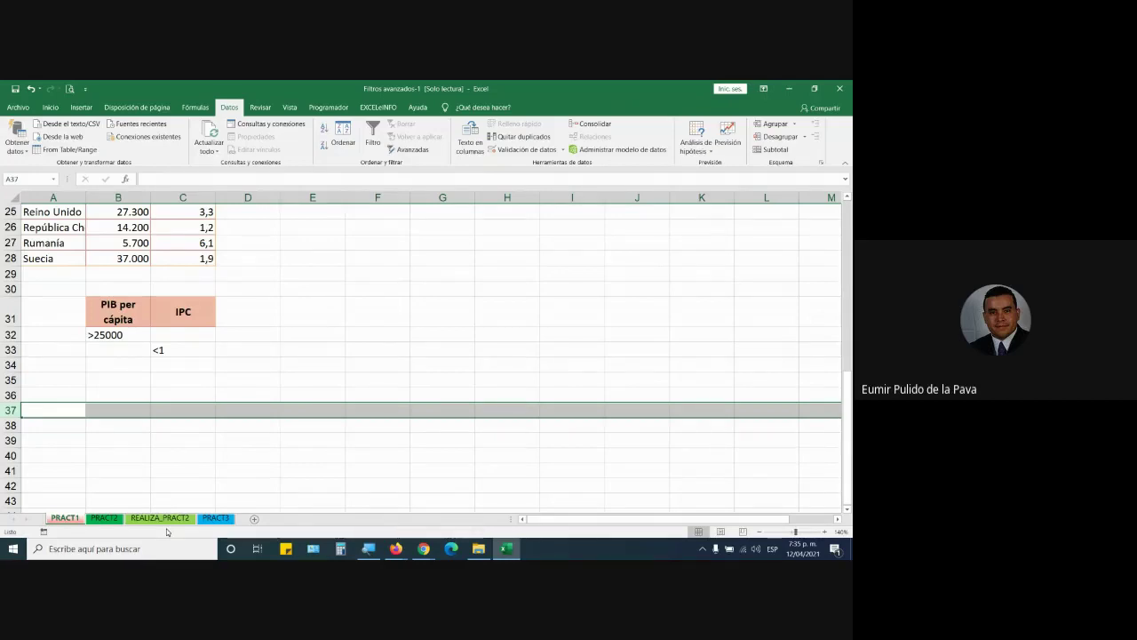
{"action": "scroll", "coordinate": [213, 459], "scroll_direction": "up", "scroll_amount": 3}
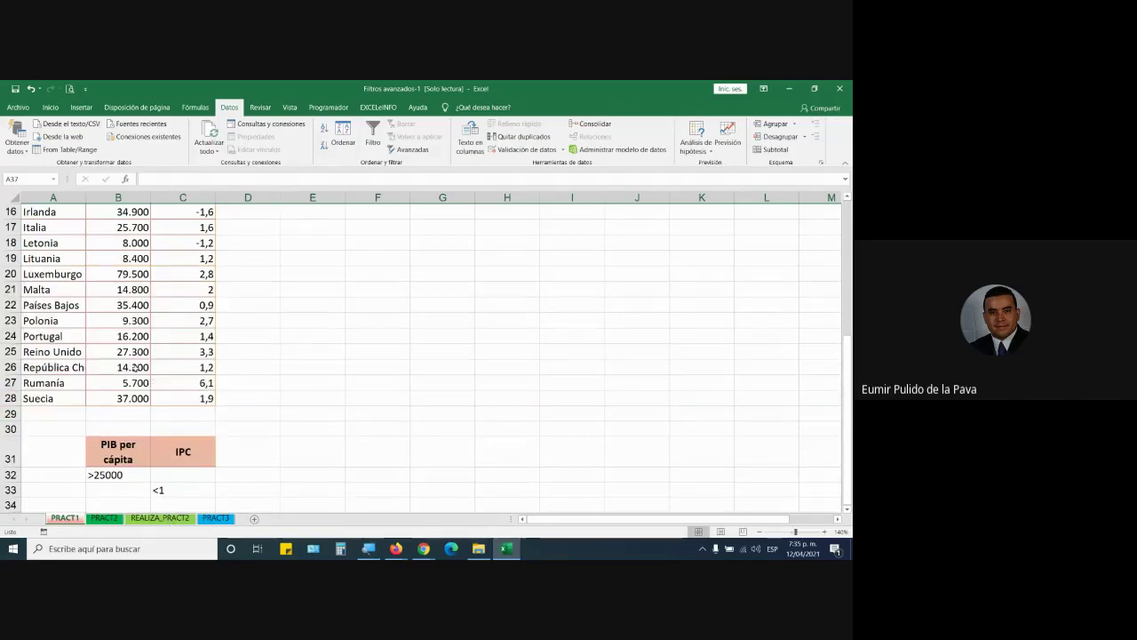
{"action": "left_click", "coordinate": [142, 367]}
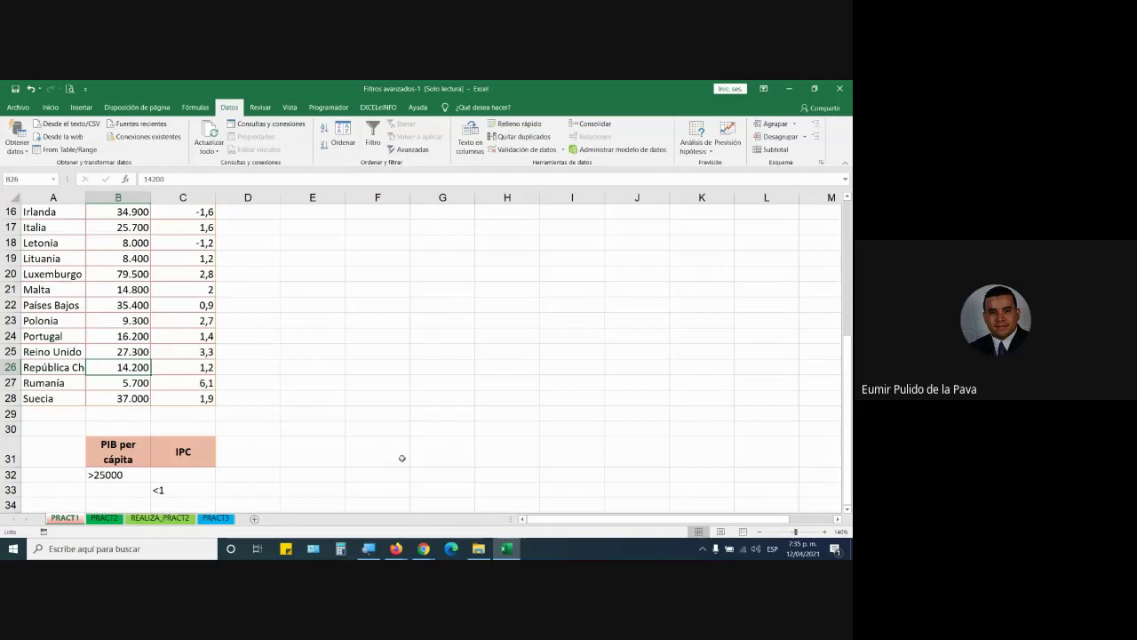
{"action": "key", "text": "Right"}
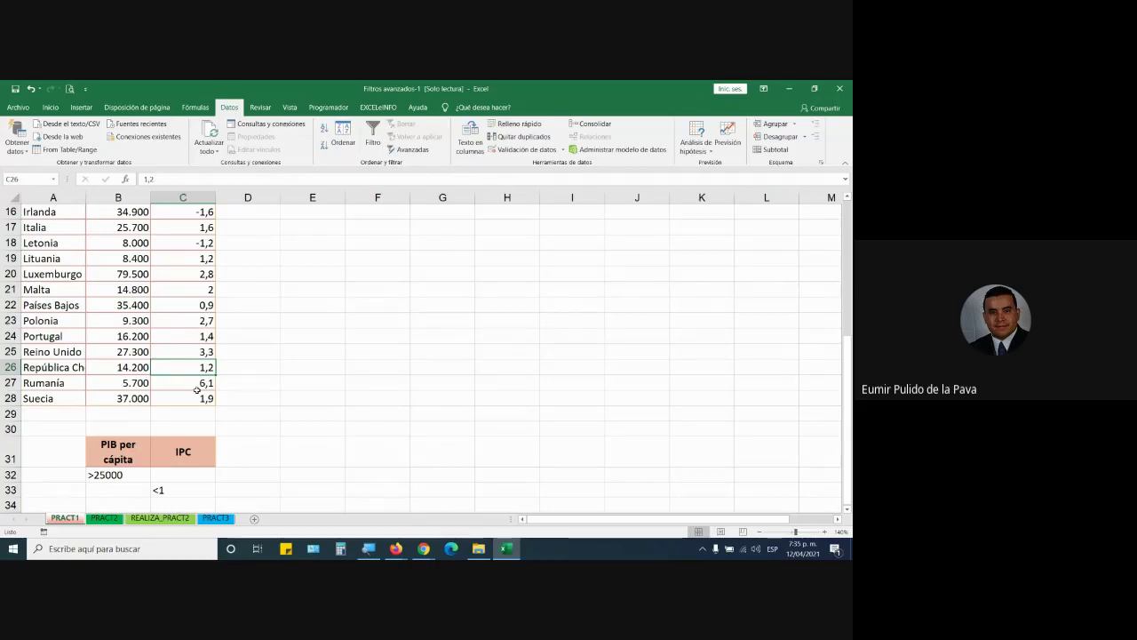
{"action": "left_click", "coordinate": [62, 321]}
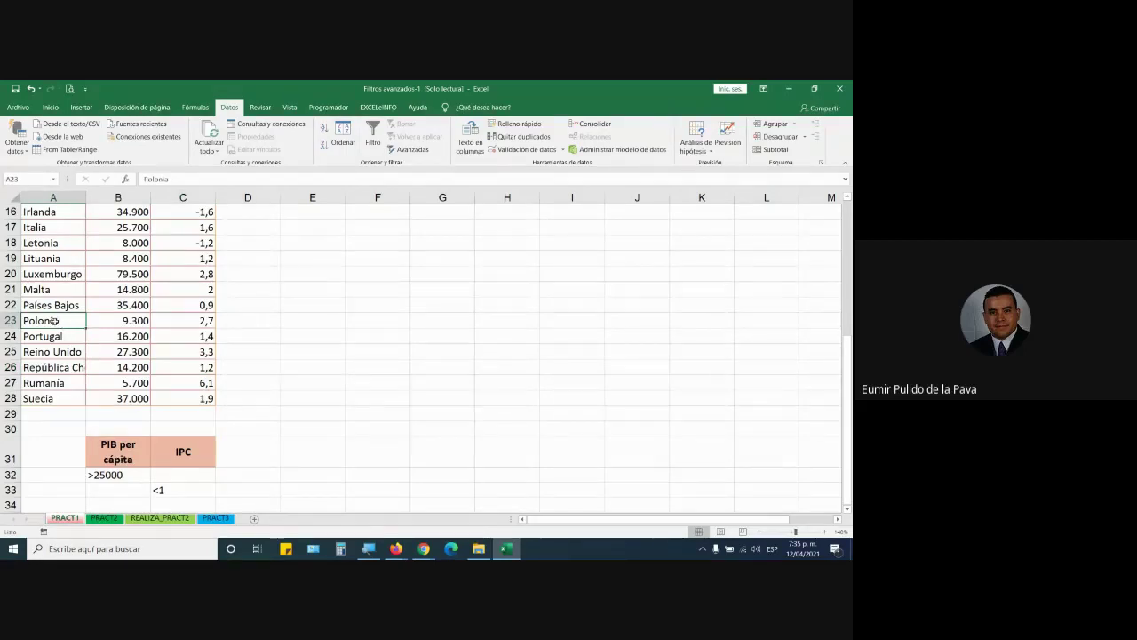
{"action": "left_click", "coordinate": [183, 243]}
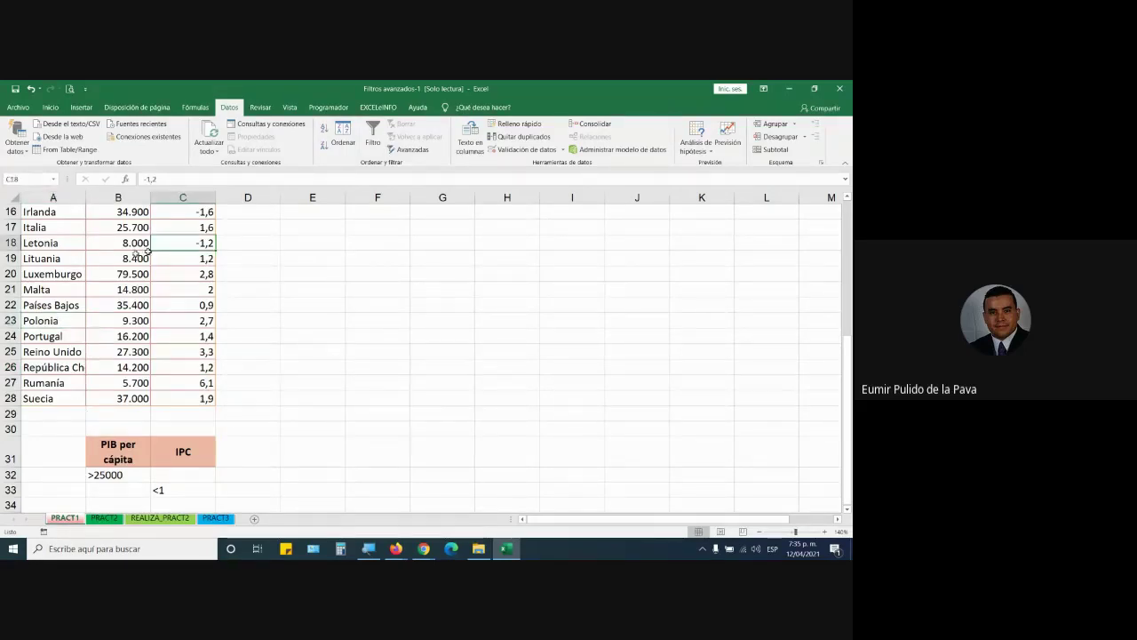
Point out Austria and Rumanía's 5.700, then start the Windows Magnifier
{"action": "scroll", "coordinate": [89, 289], "scroll_direction": "up", "scroll_amount": 1}
{"action": "scroll", "coordinate": [89, 288], "scroll_direction": "up", "scroll_amount": 5}
{"action": "left_click", "coordinate": [51, 259]}
{"action": "scroll", "coordinate": [109, 388], "scroll_direction": "down", "scroll_amount": 10}
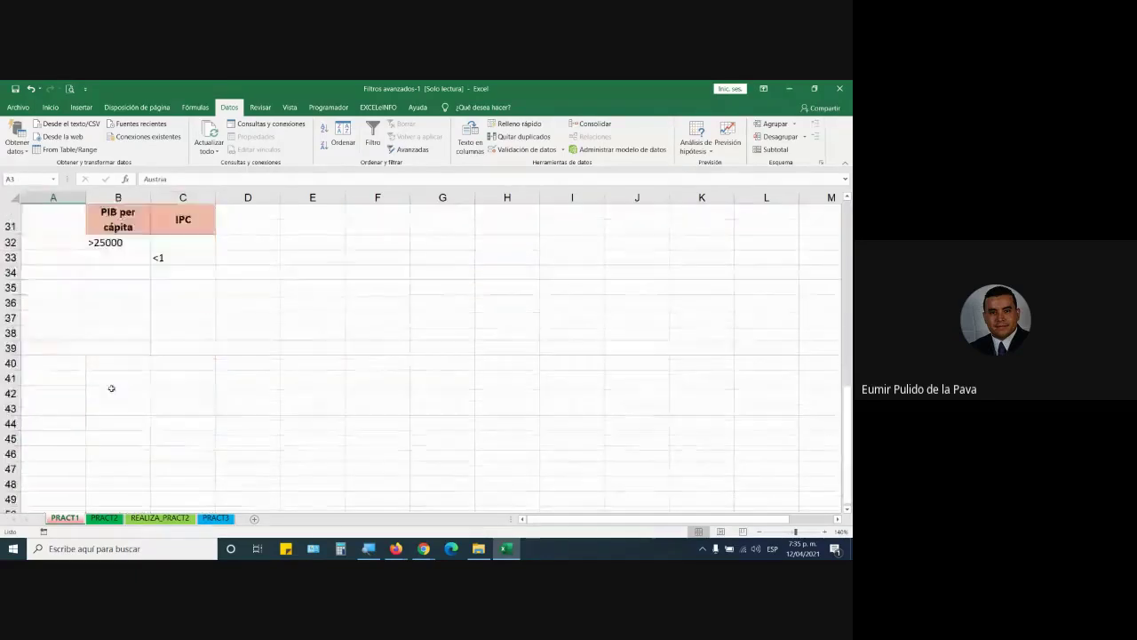
{"action": "scroll", "coordinate": [118, 382], "scroll_direction": "up", "scroll_amount": 4}
{"action": "left_click", "coordinate": [126, 341]}
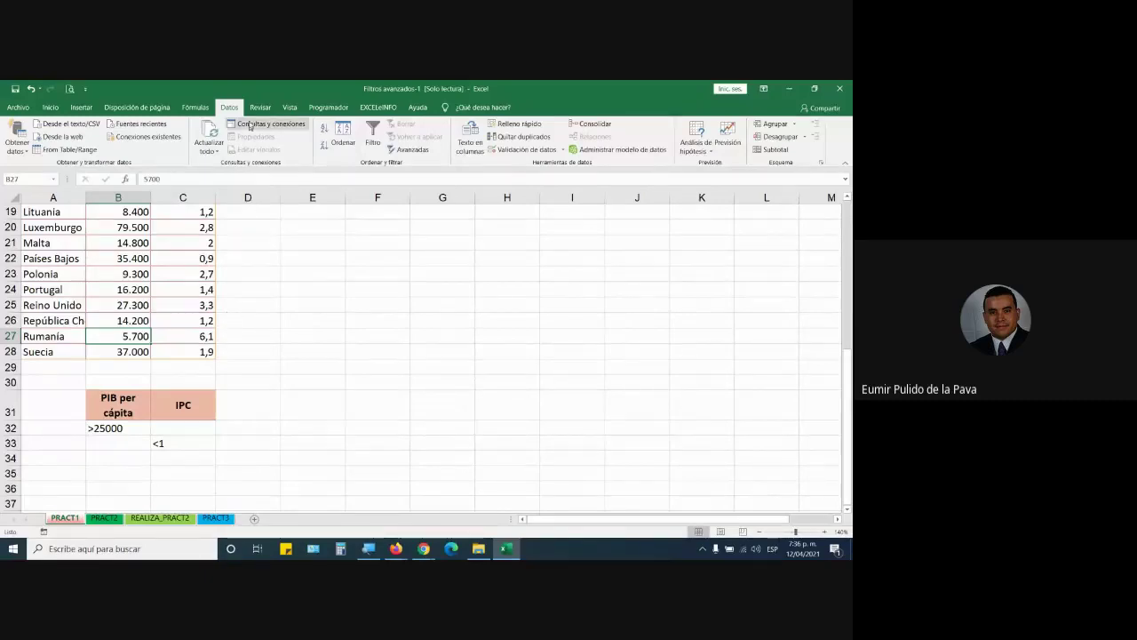
{"action": "key", "text": "super+plus"}
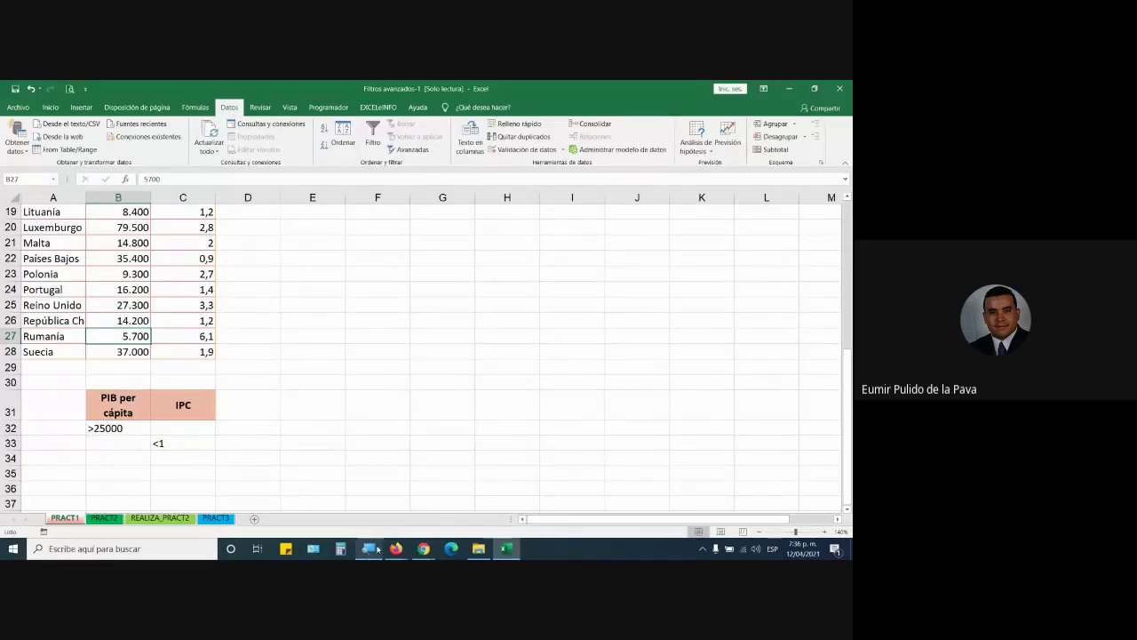
Magnify the screen to 200%, hide the Lupa toolbar, and open Filtro avanzado
{"action": "key", "text": "super+plus"}
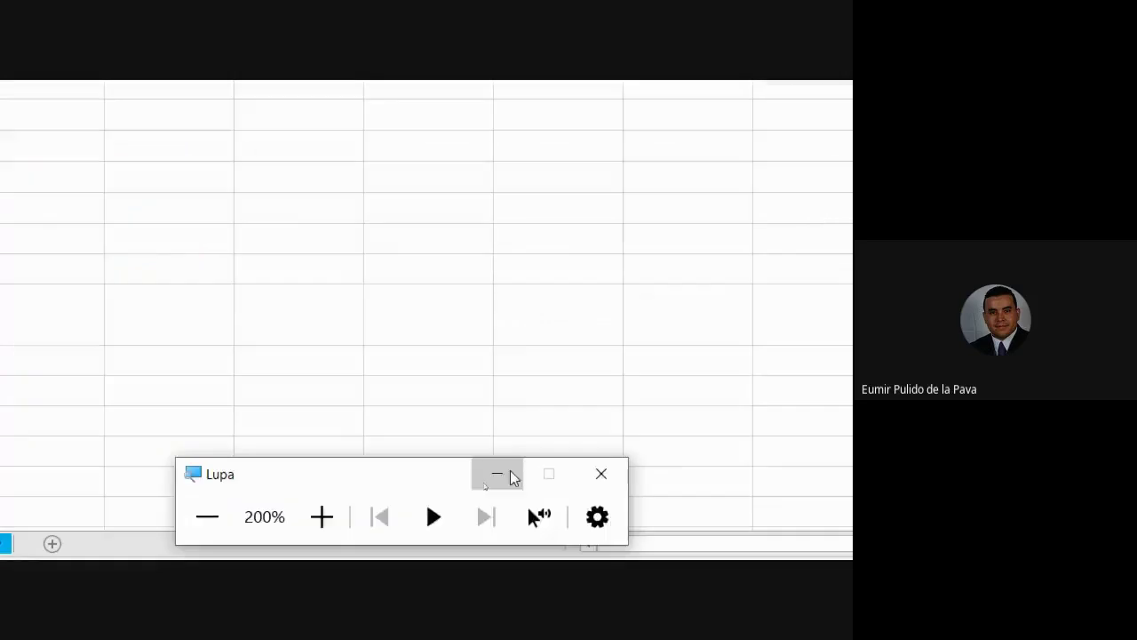
{"action": "left_click", "coordinate": [500, 472]}
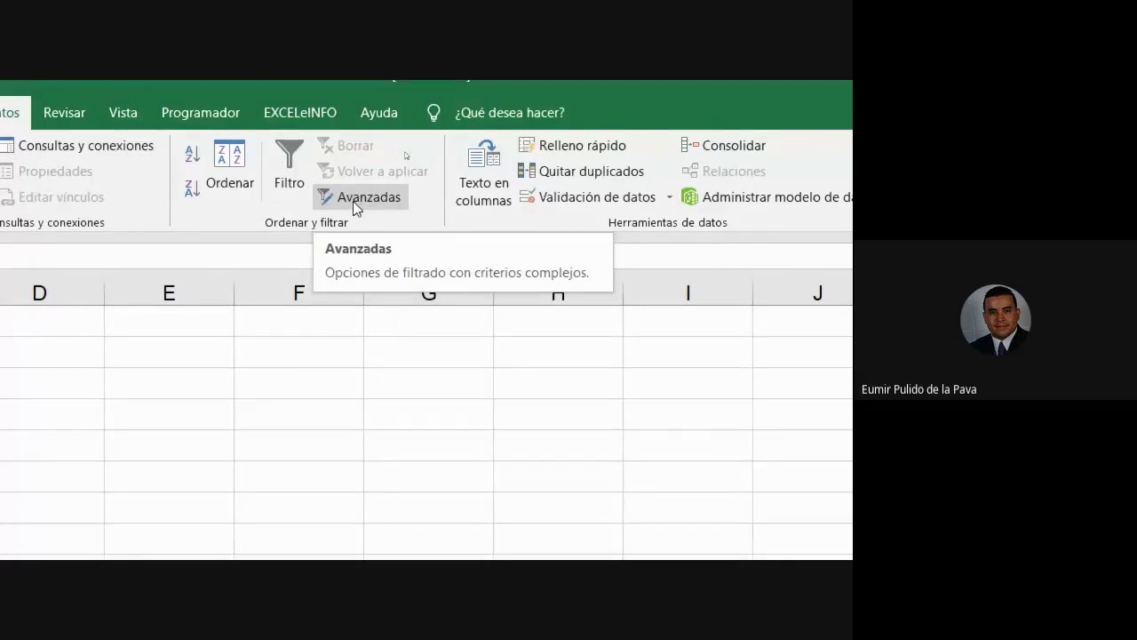
{"action": "left_click", "coordinate": [353, 201]}
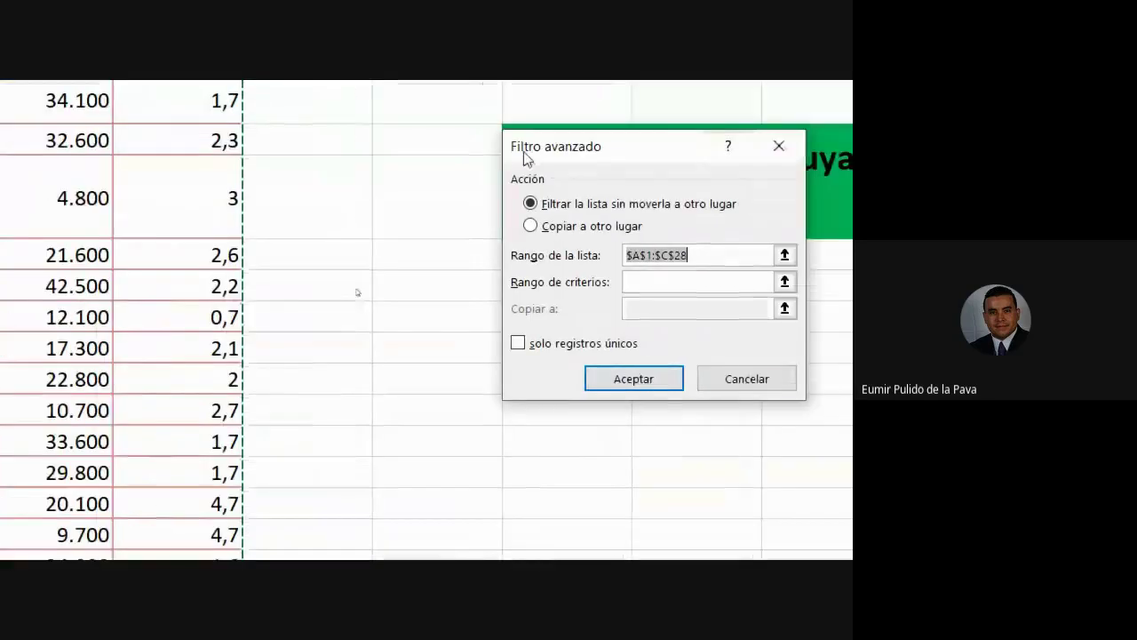
Move the Filtro avanzado dialog aside so the data and criteria stay visible
{"action": "left_click_drag", "start_coordinate": [642, 160], "coordinate": [408, 350]}
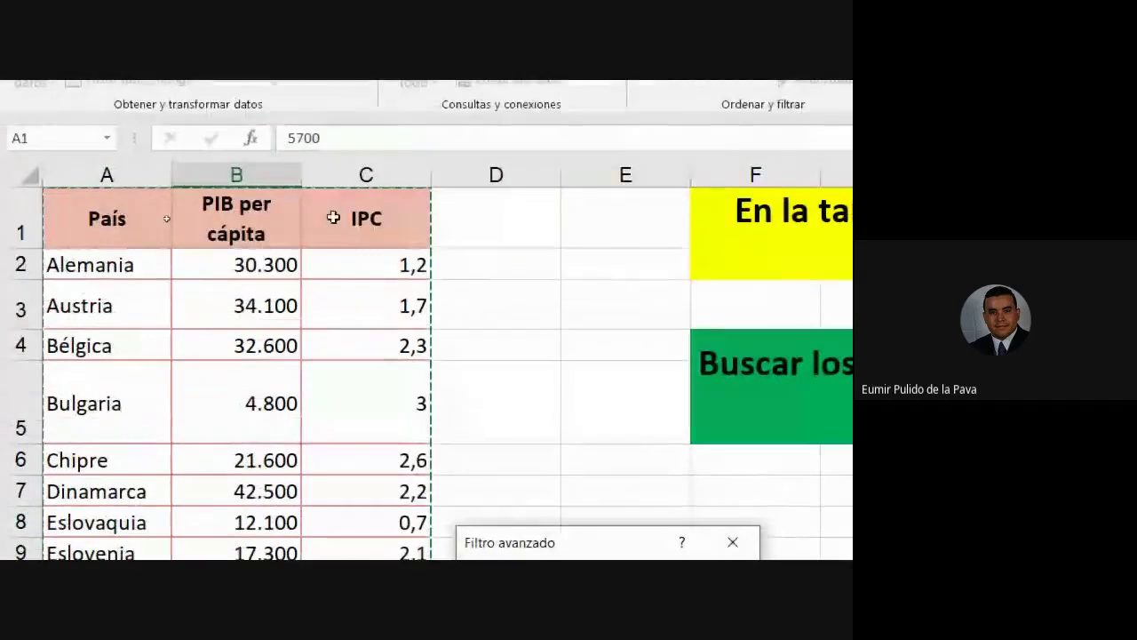
{"action": "scroll", "coordinate": [373, 506], "scroll_direction": "down", "scroll_amount": 2}
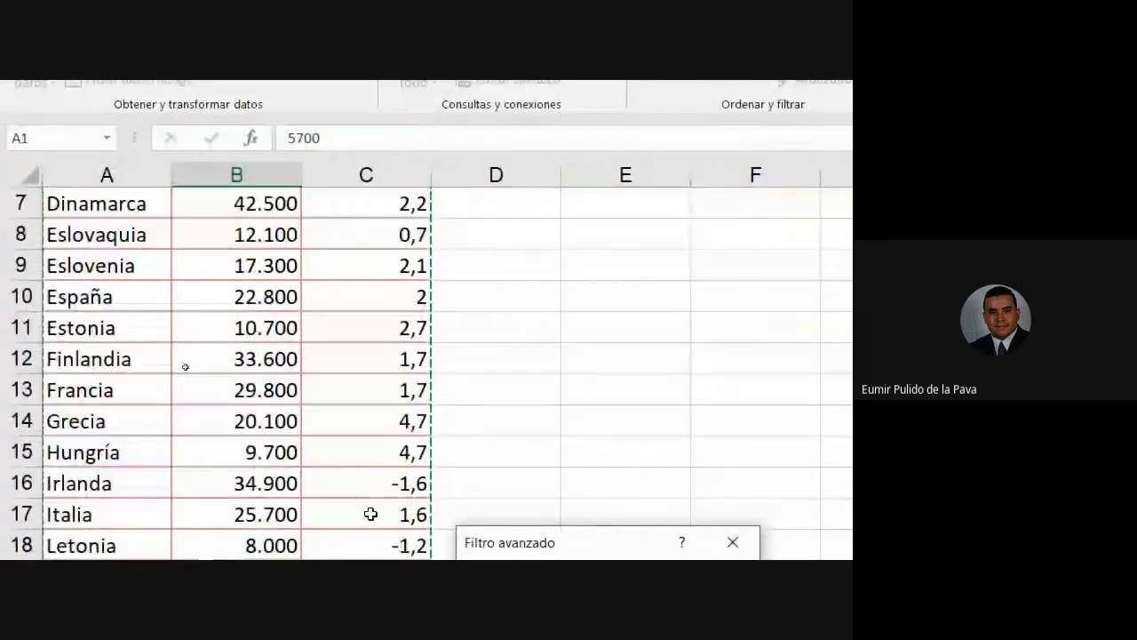
{"action": "scroll", "coordinate": [371, 514], "scroll_direction": "down", "scroll_amount": 4}
{"action": "scroll", "coordinate": [371, 513], "scroll_direction": "down", "scroll_amount": 2}
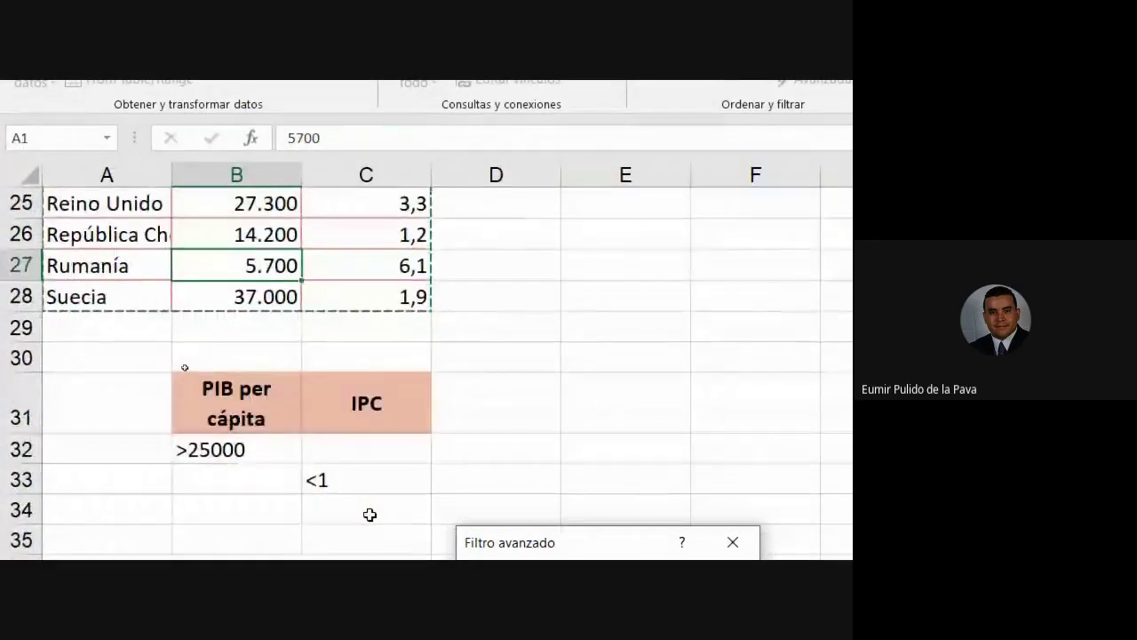
{"action": "scroll", "coordinate": [373, 511], "scroll_direction": "up", "scroll_amount": 2}
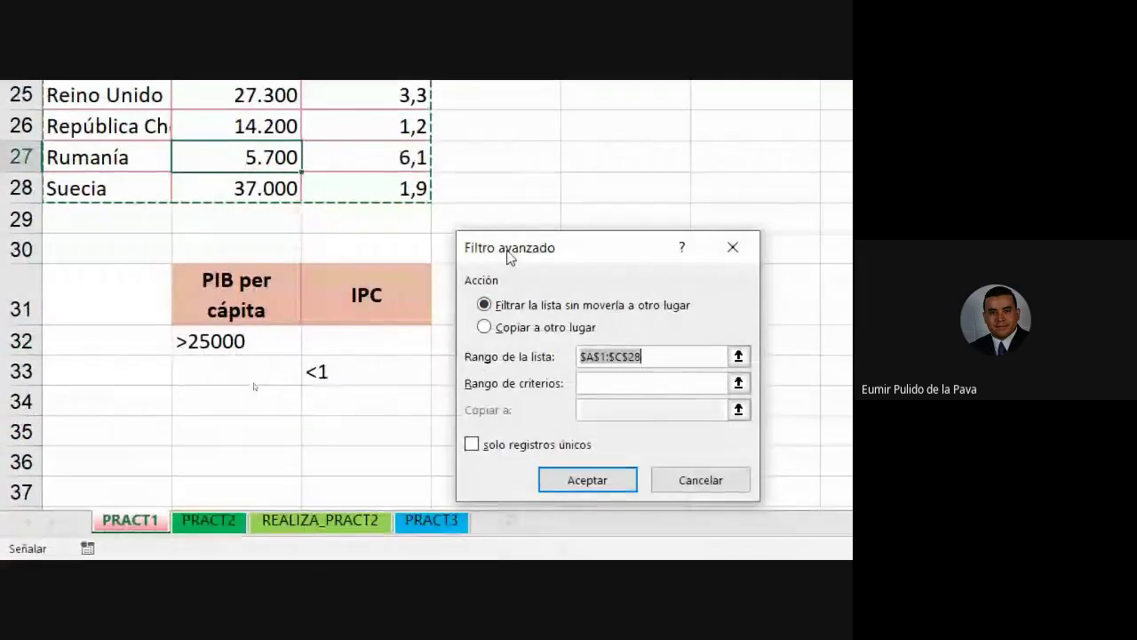
{"action": "left_click_drag", "start_coordinate": [509, 255], "coordinate": [504, 216]}
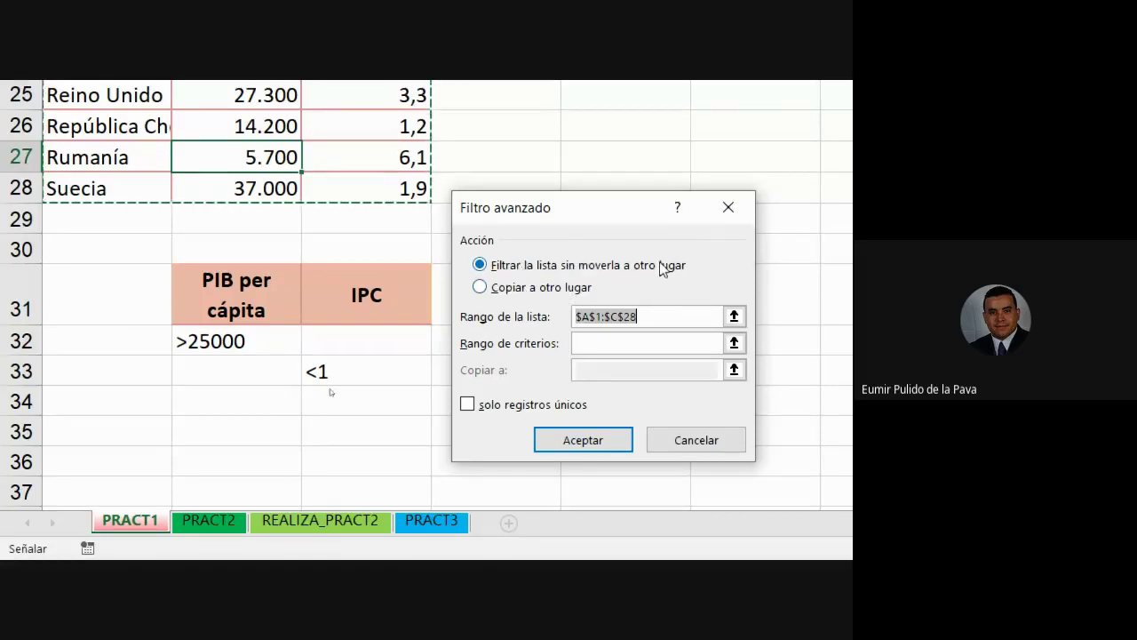
{"action": "scroll", "coordinate": [343, 256], "scroll_direction": "up", "scroll_amount": 6}
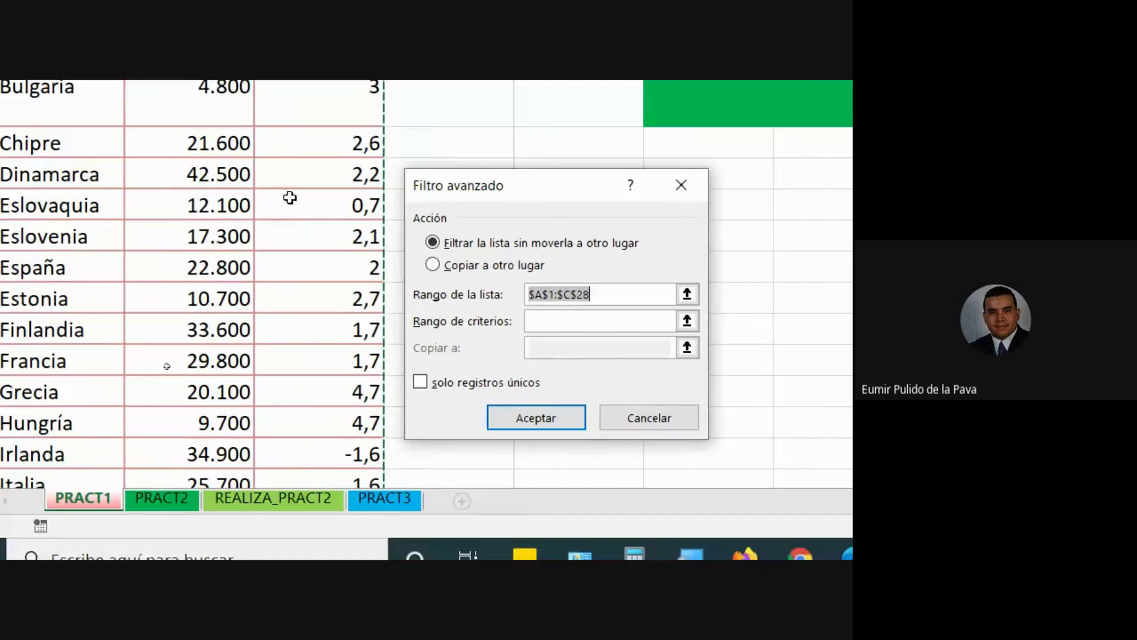
{"action": "scroll", "coordinate": [273, 328], "scroll_direction": "down", "scroll_amount": 7}
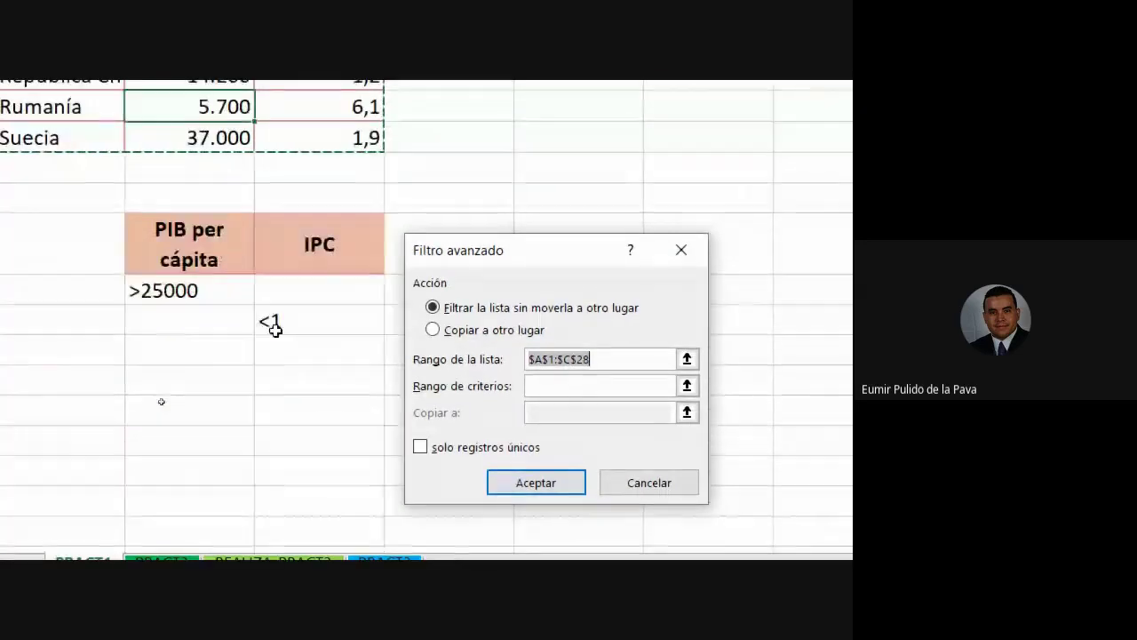
{"action": "scroll", "coordinate": [273, 328], "scroll_direction": "up", "scroll_amount": 1}
Set the criteria range to $B$31:$C$33 and select Copiar a otro lugar
{"action": "left_click", "coordinate": [541, 389]}
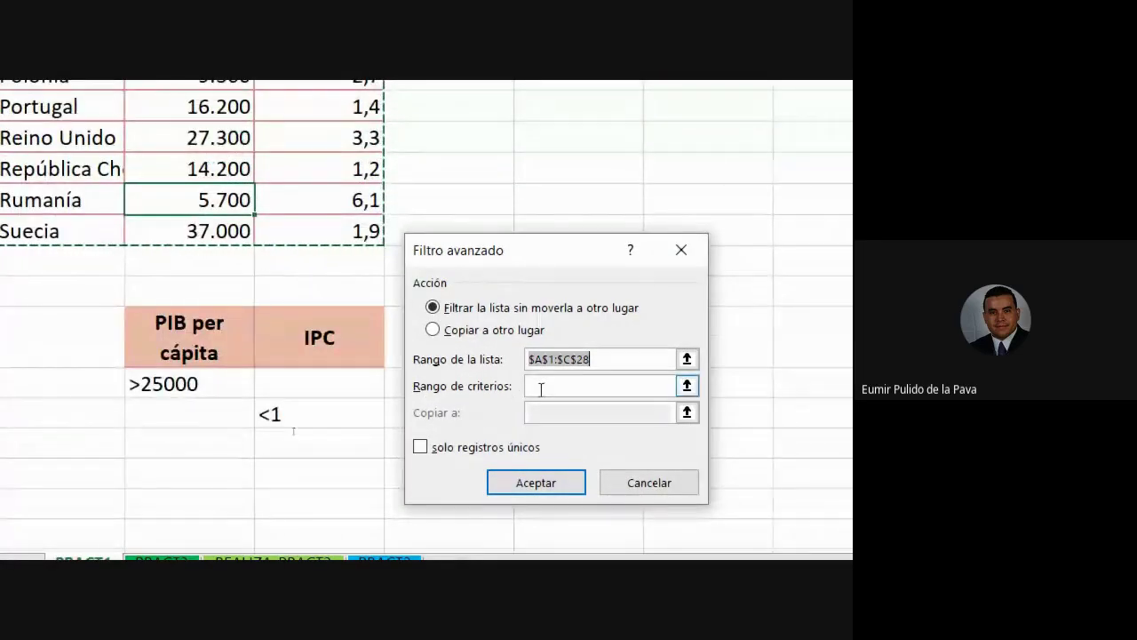
{"action": "left_click", "coordinate": [540, 388]}
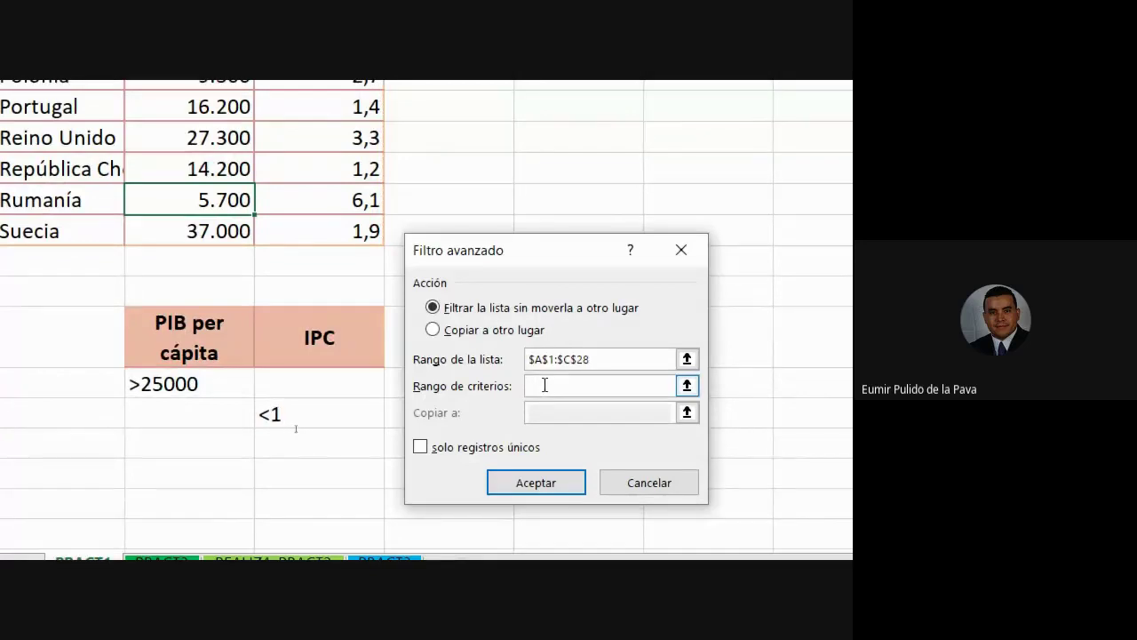
{"action": "left_click_drag", "start_coordinate": [186, 347], "coordinate": [332, 410]}
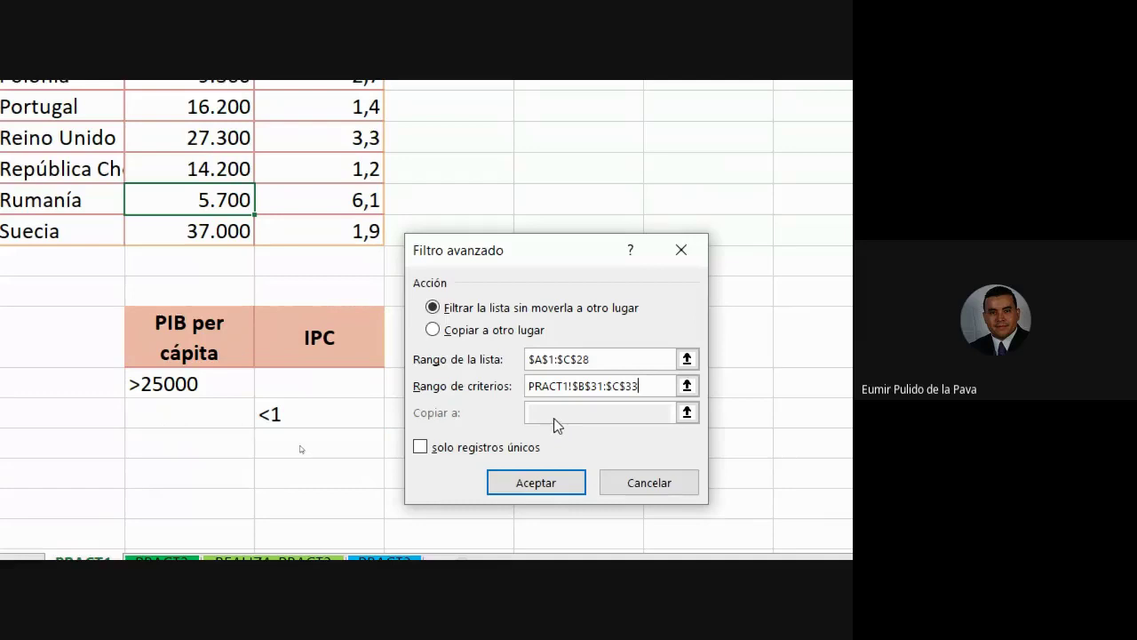
{"action": "left_click", "coordinate": [456, 336]}
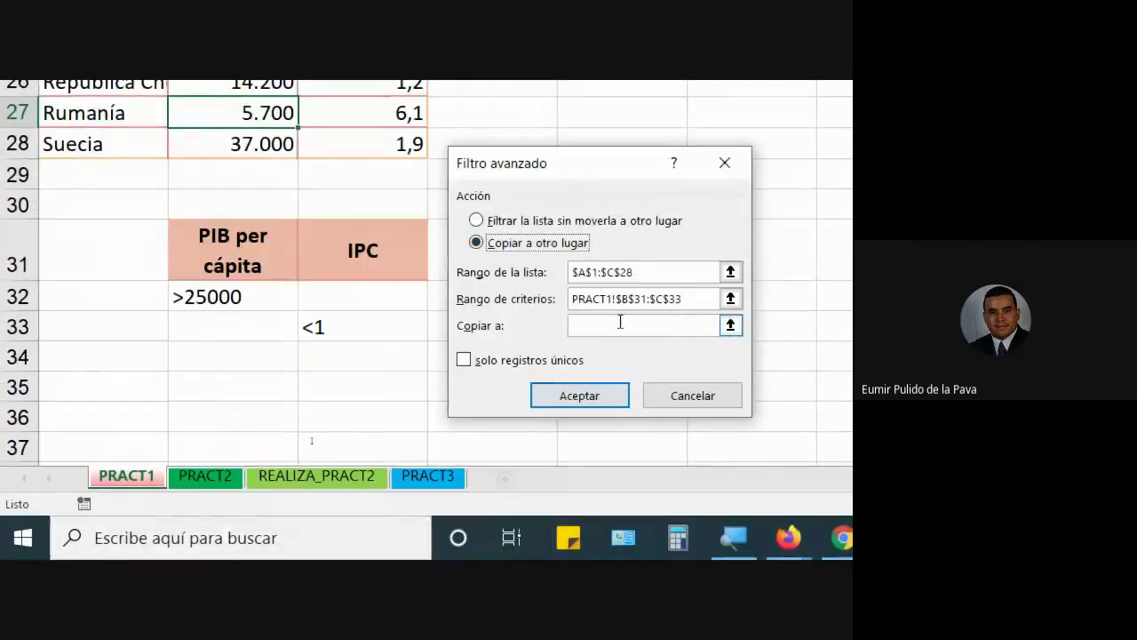
In Filtro avanzado, choose copying results to another location with A35 as the destination, and toggle unique records only
{"action": "left_click", "coordinate": [599, 325]}
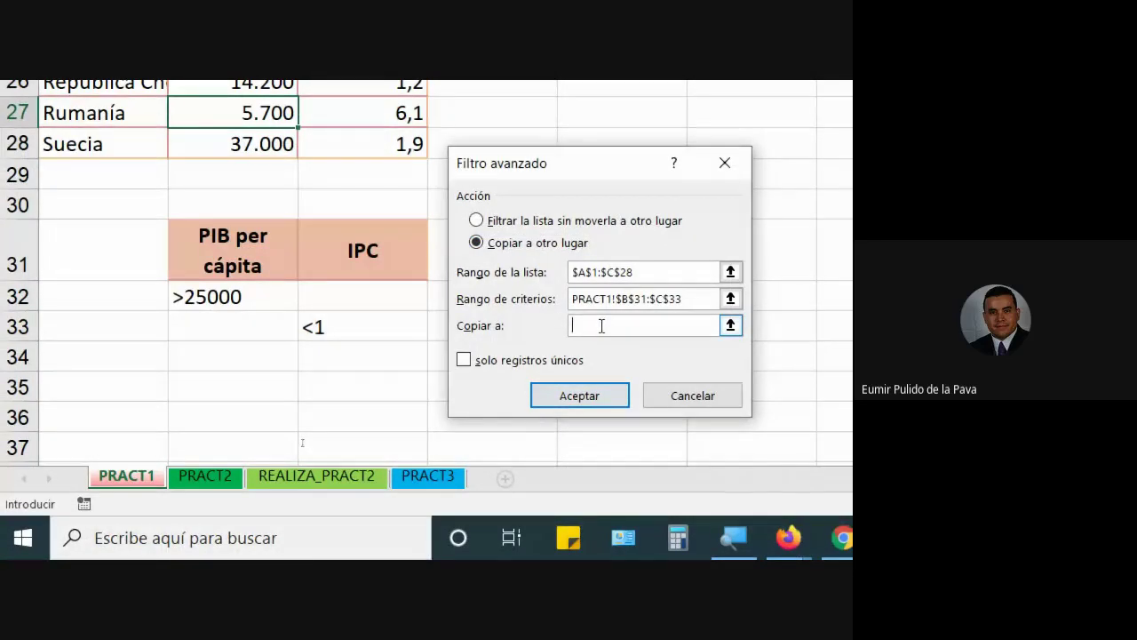
{"action": "left_click", "coordinate": [508, 225]}
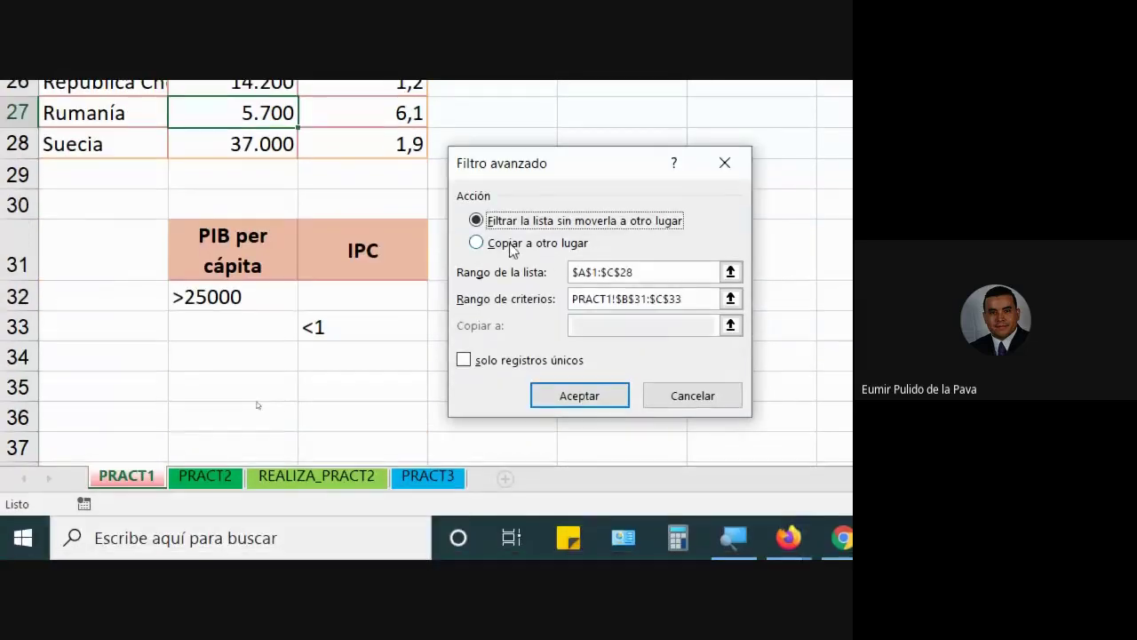
{"action": "left_click", "coordinate": [512, 247]}
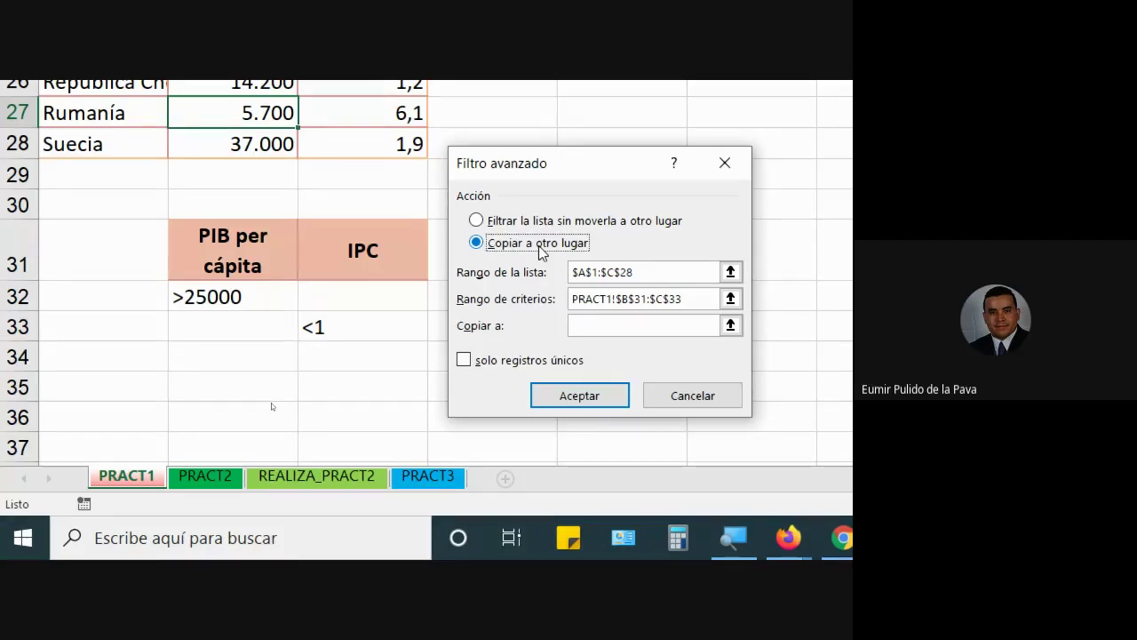
{"action": "left_click", "coordinate": [591, 327]}
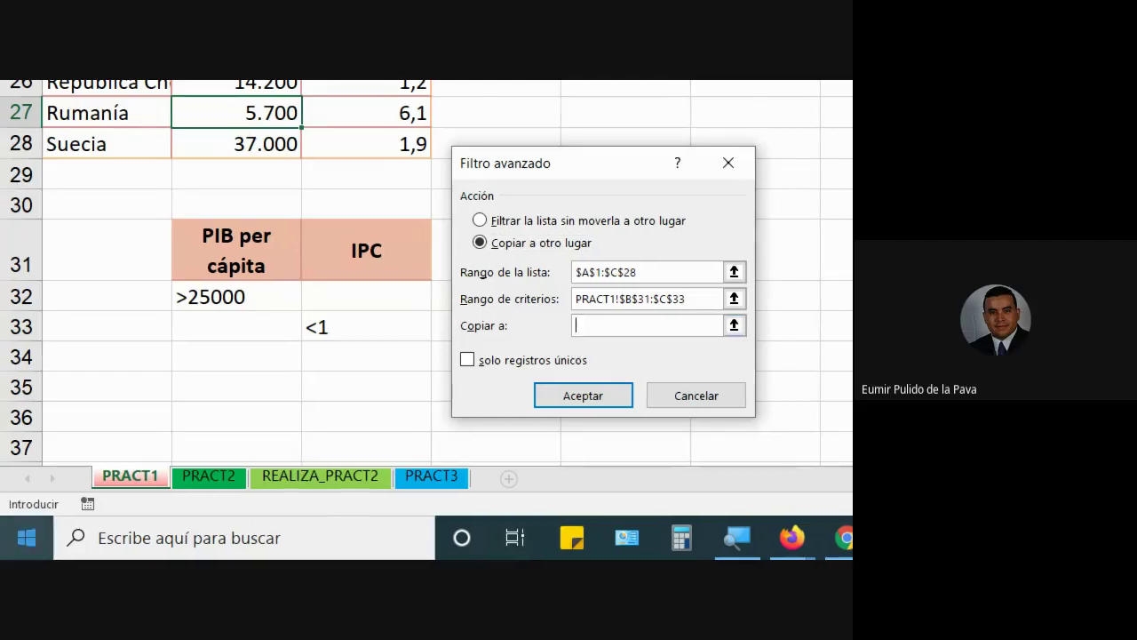
{"action": "left_click", "coordinate": [85, 386]}
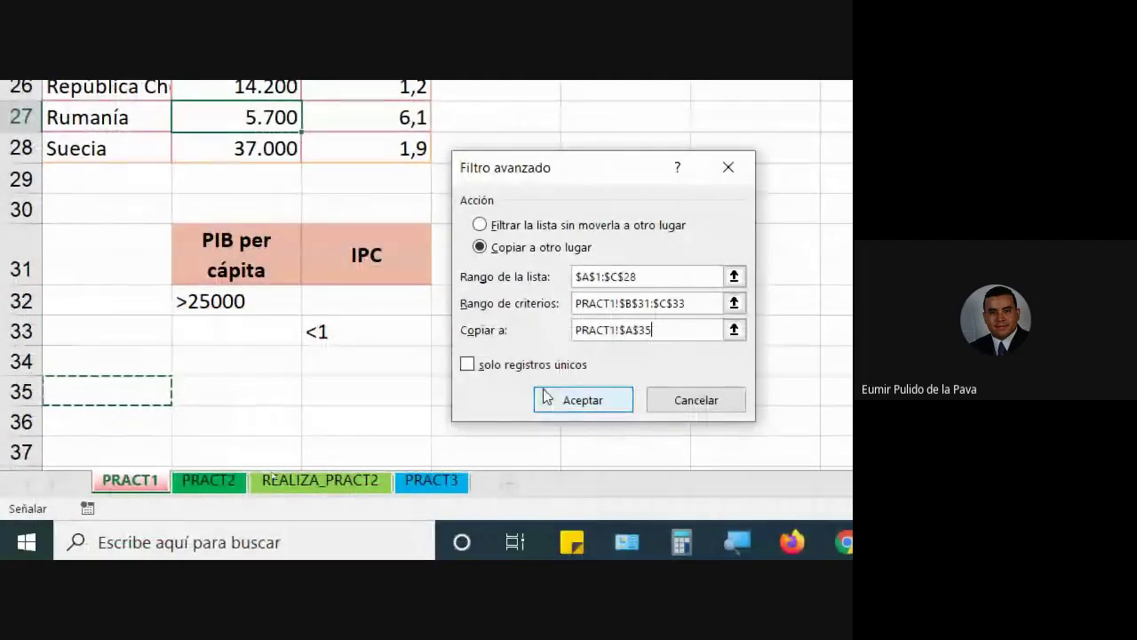
{"action": "left_click", "coordinate": [496, 366]}
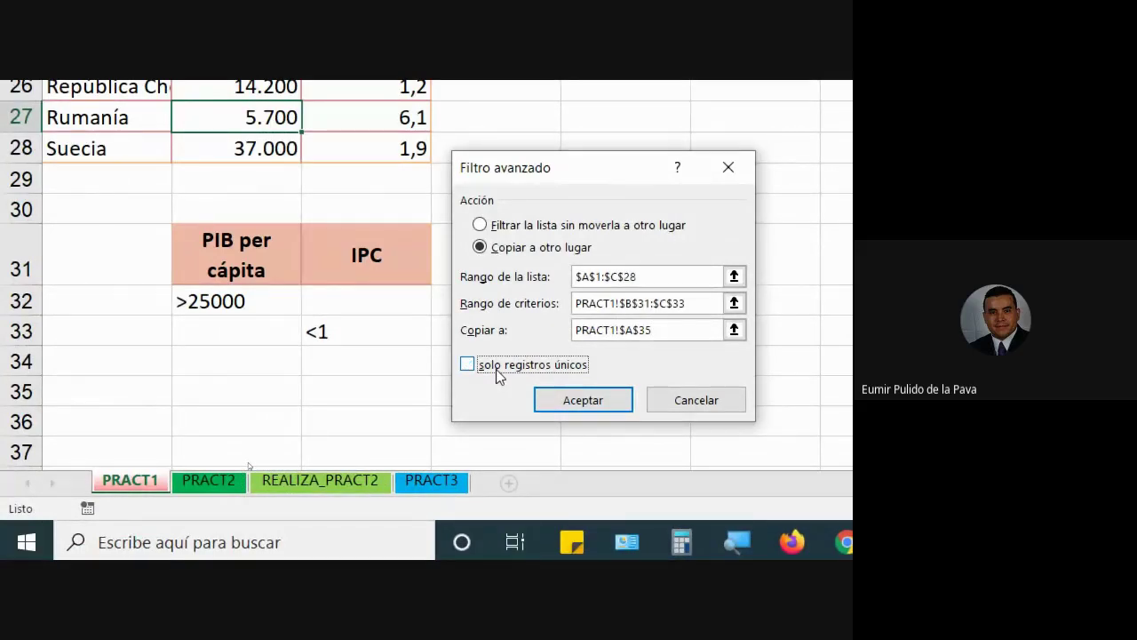
{"action": "left_click", "coordinate": [604, 396]}
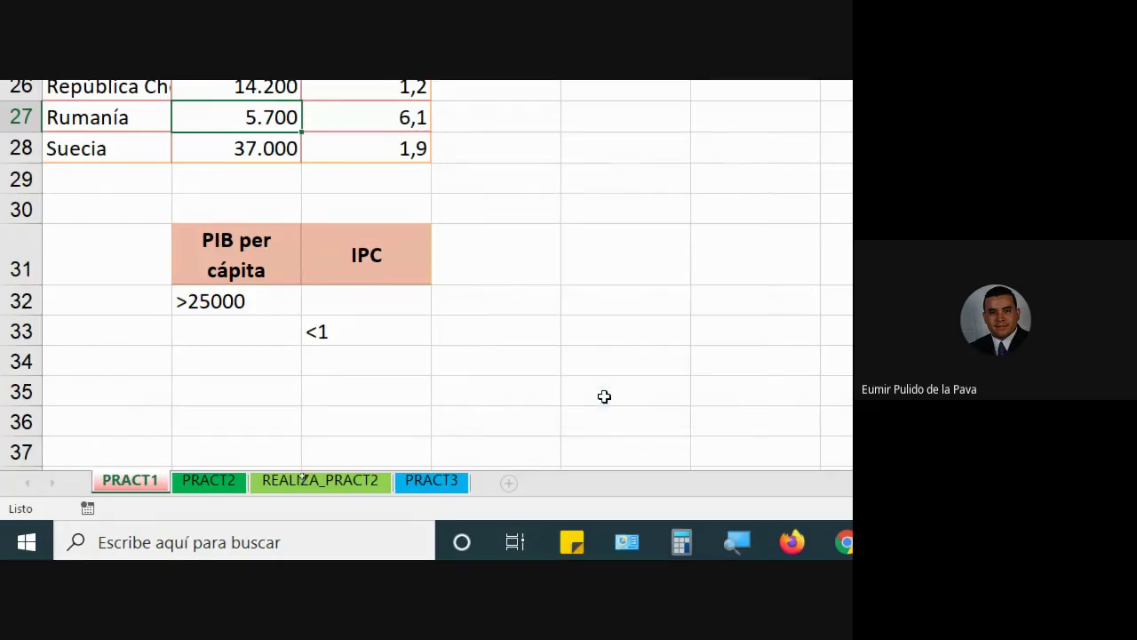
{"action": "scroll", "coordinate": [487, 412], "scroll_direction": "down", "scroll_amount": 1}
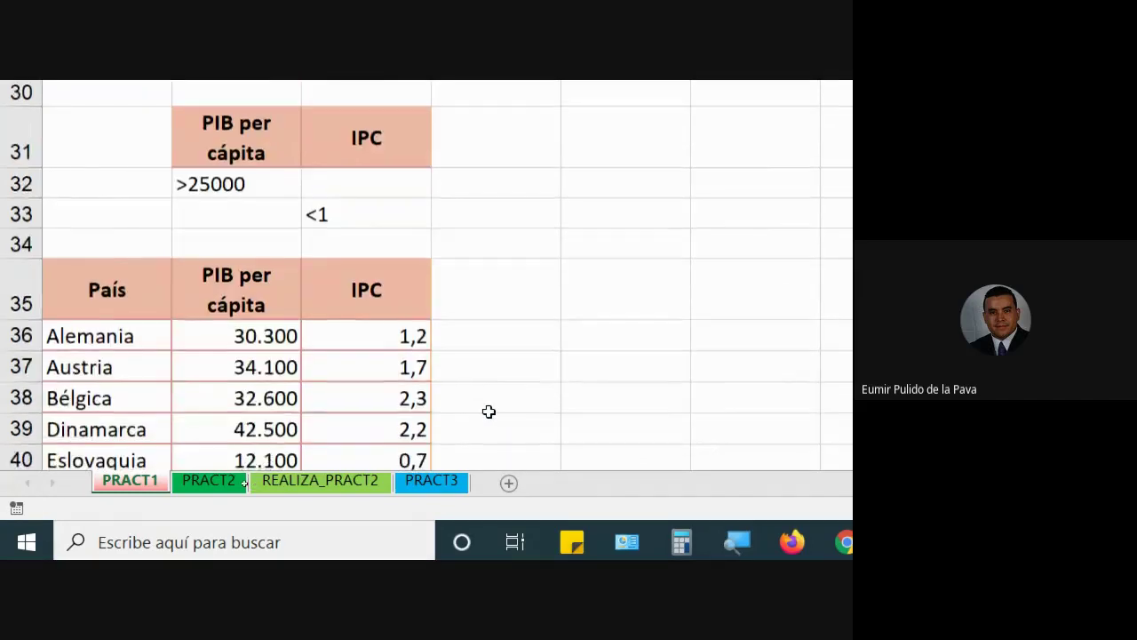
{"action": "scroll", "coordinate": [487, 411], "scroll_direction": "down", "scroll_amount": 1}
{"action": "scroll", "coordinate": [487, 411], "scroll_direction": "down", "scroll_amount": 1}
{"action": "scroll", "coordinate": [489, 411], "scroll_direction": "down", "scroll_amount": 1}
{"action": "scroll", "coordinate": [487, 411], "scroll_direction": "down", "scroll_amount": 1}
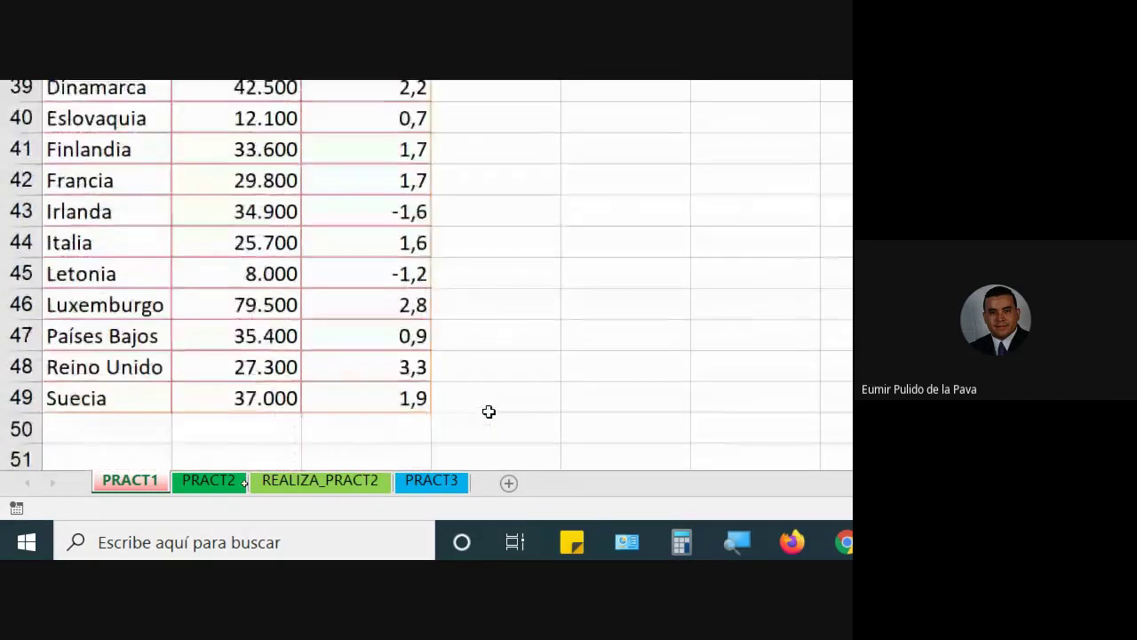
{"action": "scroll", "coordinate": [487, 411], "scroll_direction": "up", "scroll_amount": 2}
{"action": "left_click_drag", "start_coordinate": [252, 164], "coordinate": [245, 402]}
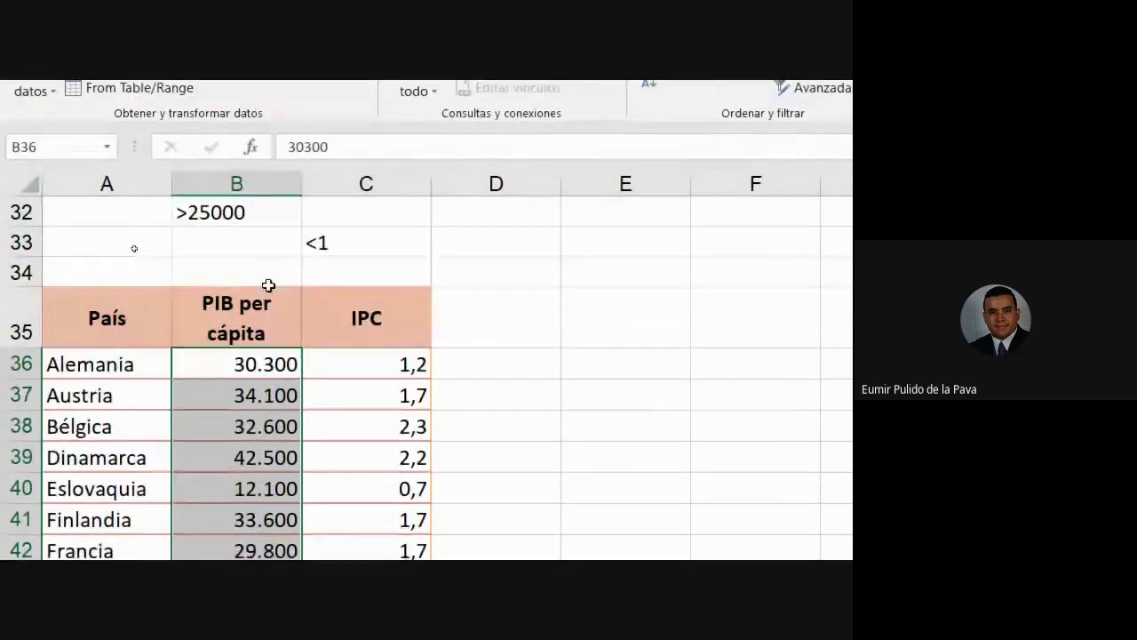
{"action": "scroll", "coordinate": [266, 286], "scroll_direction": "up", "scroll_amount": 2}
{"action": "left_click", "coordinate": [222, 303]}
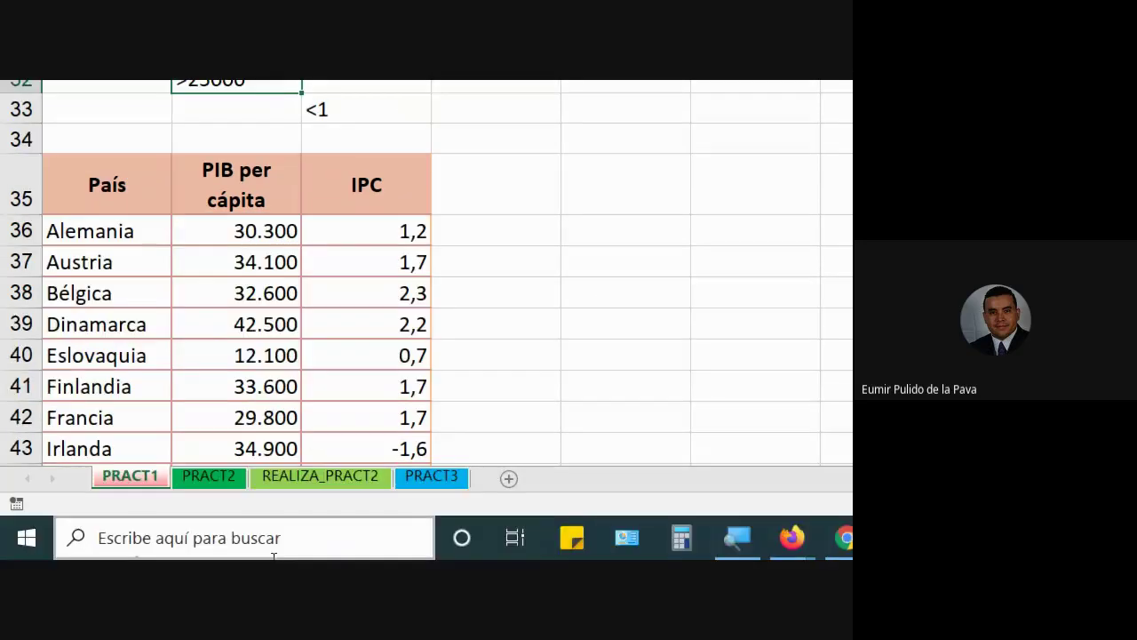
{"action": "left_click_drag", "start_coordinate": [267, 329], "coordinate": [260, 451]}
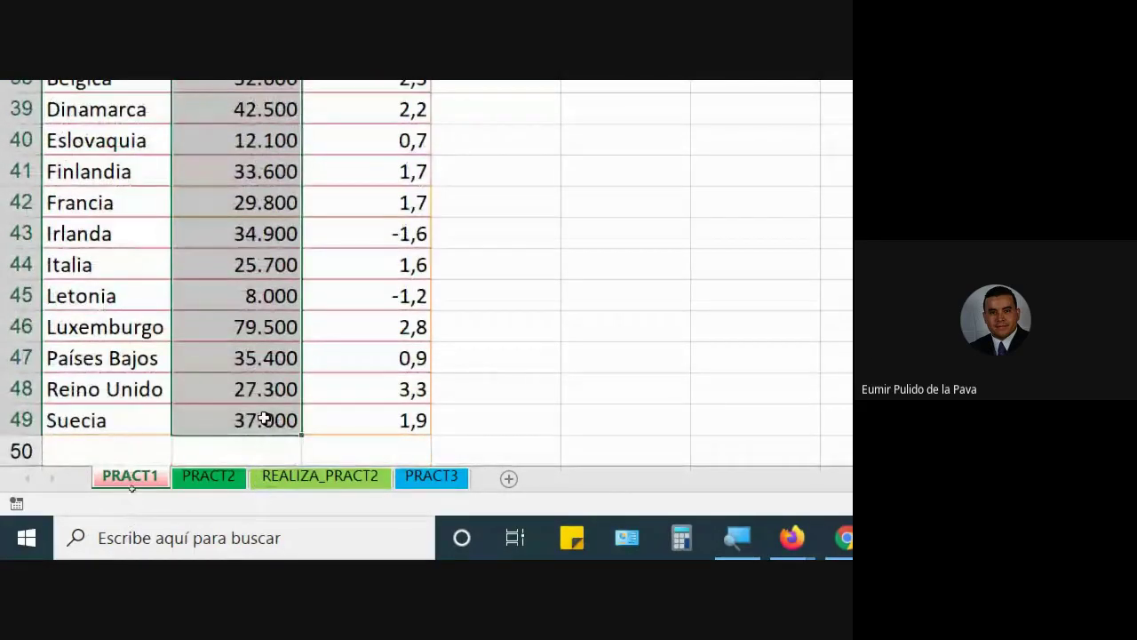
{"action": "left_click_drag", "start_coordinate": [260, 451], "coordinate": [267, 420]}
{"action": "scroll", "coordinate": [271, 355], "scroll_direction": "up", "scroll_amount": 2}
{"action": "scroll", "coordinate": [262, 293], "scroll_direction": "down", "scroll_amount": 1}
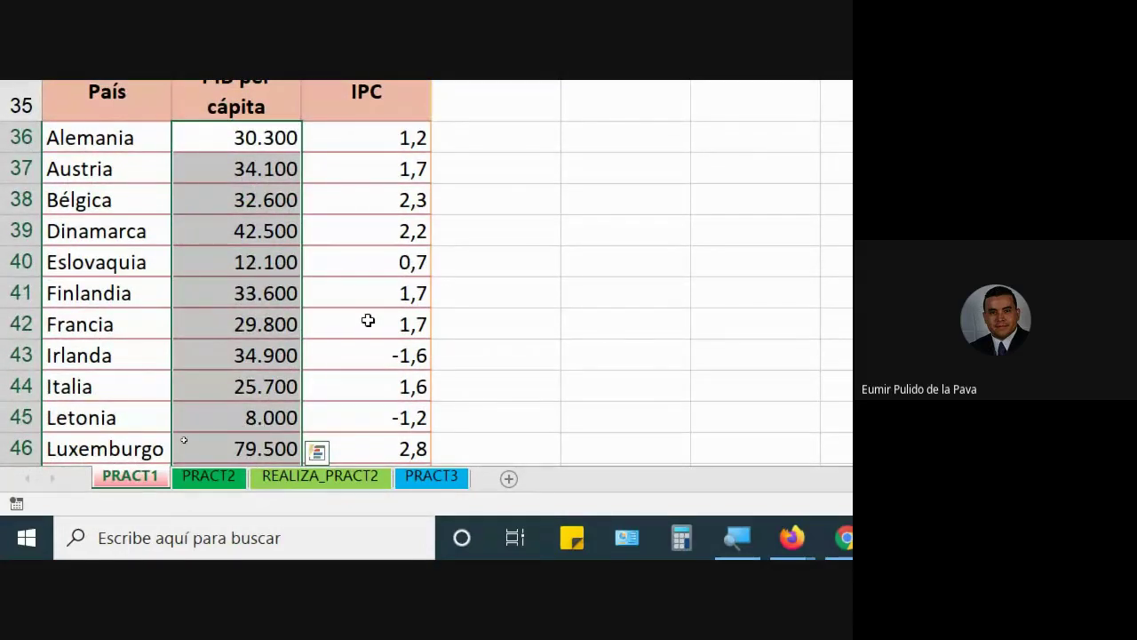
{"action": "scroll", "coordinate": [421, 127], "scroll_direction": "up", "scroll_amount": 1}
{"action": "left_click_drag", "start_coordinate": [391, 156], "coordinate": [394, 187]}
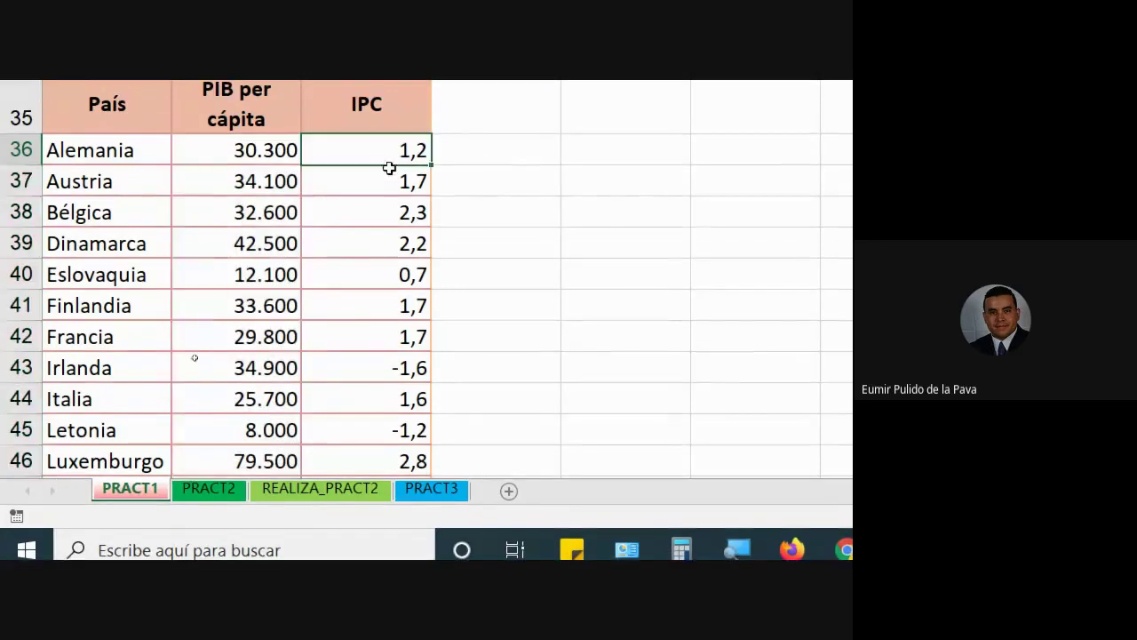
{"action": "left_click", "coordinate": [324, 274]}
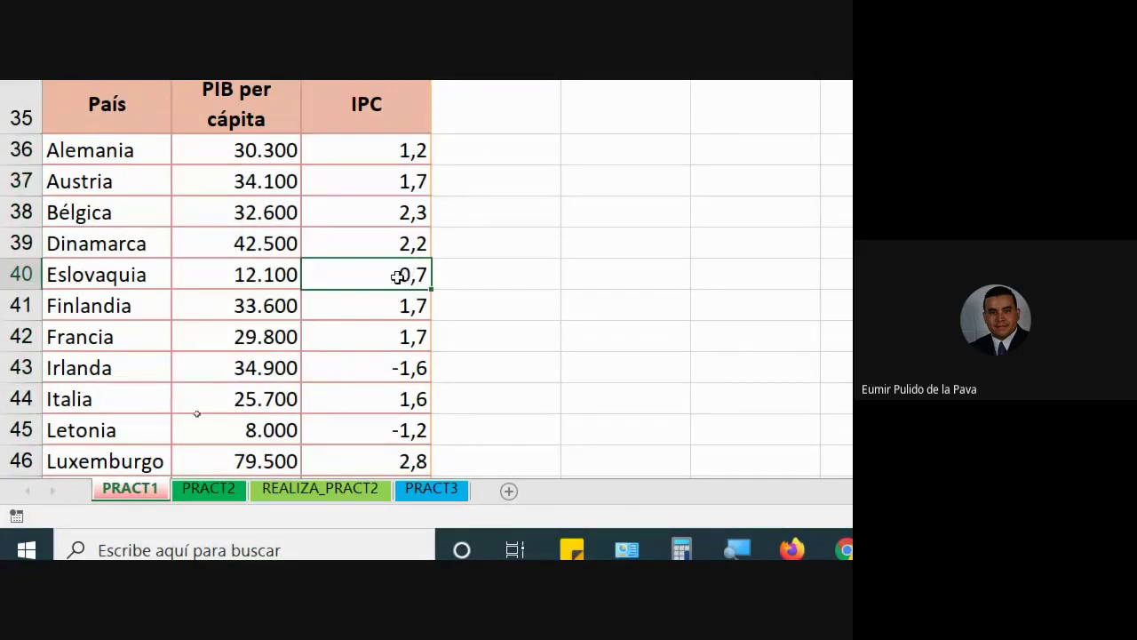
{"action": "left_click", "coordinate": [359, 425]}
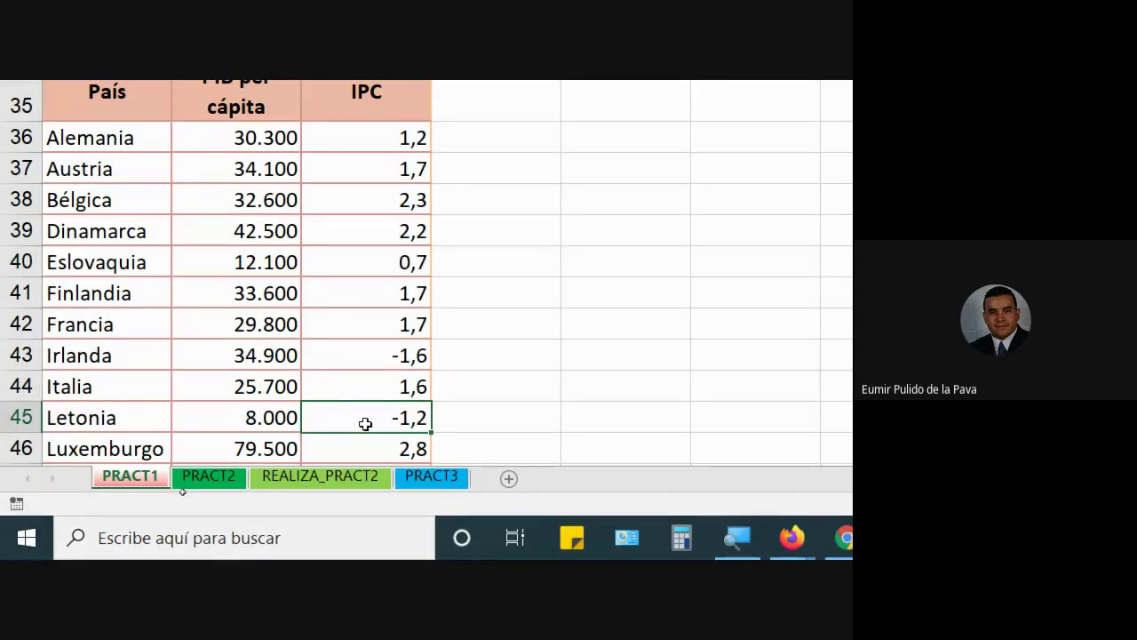
{"action": "left_click", "coordinate": [373, 448]}
{"action": "left_click", "coordinate": [366, 232]}
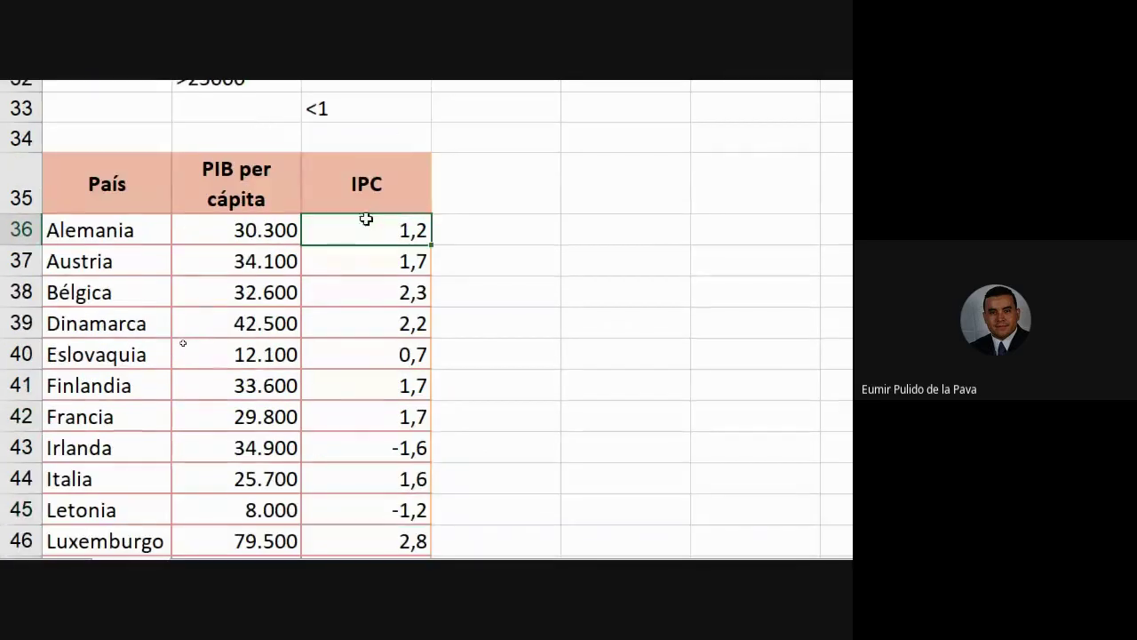
{"action": "left_click", "coordinate": [400, 263]}
{"action": "left_click", "coordinate": [380, 295]}
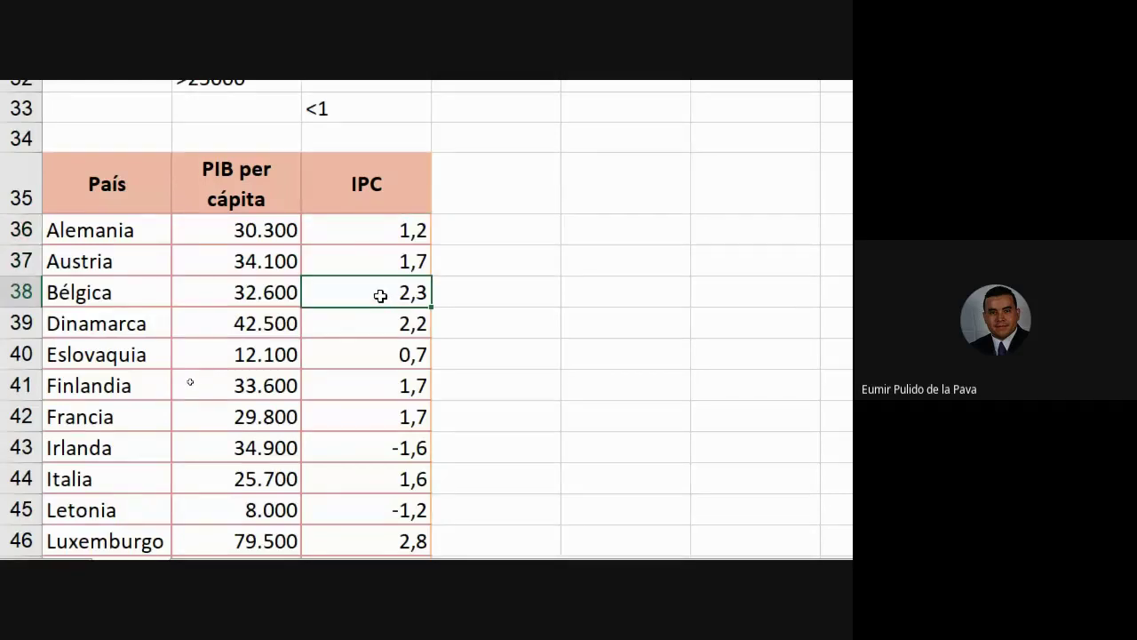
{"action": "left_click_drag", "start_coordinate": [229, 232], "coordinate": [225, 293]}
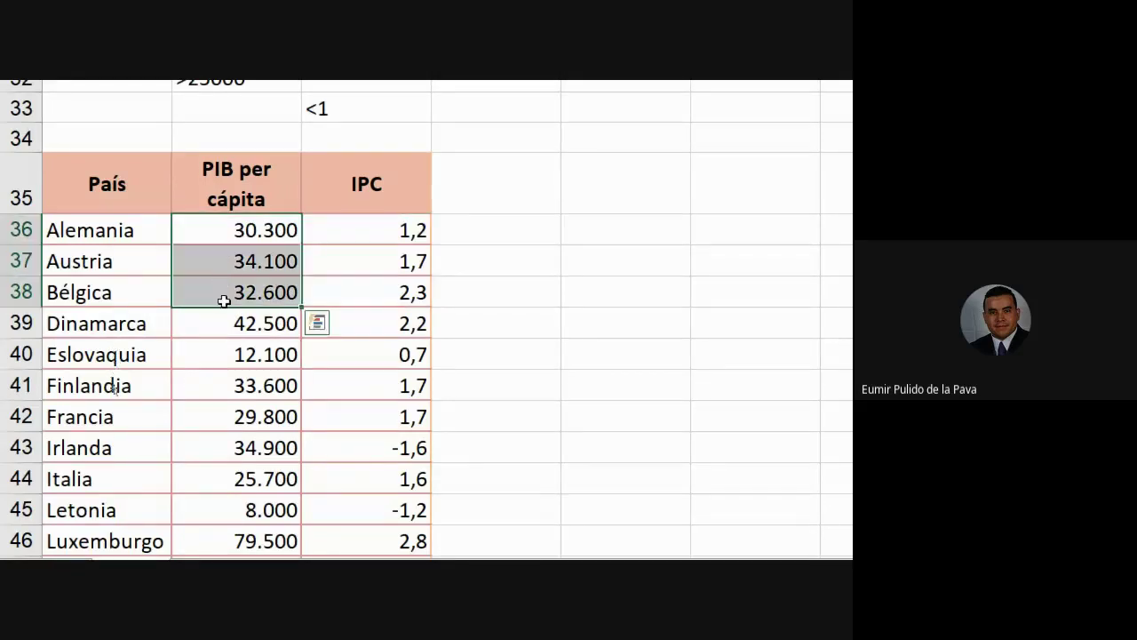
{"action": "scroll", "coordinate": [253, 404], "scroll_direction": "down", "scroll_amount": 3}
{"action": "scroll", "coordinate": [257, 413], "scroll_direction": "up", "scroll_amount": 2}
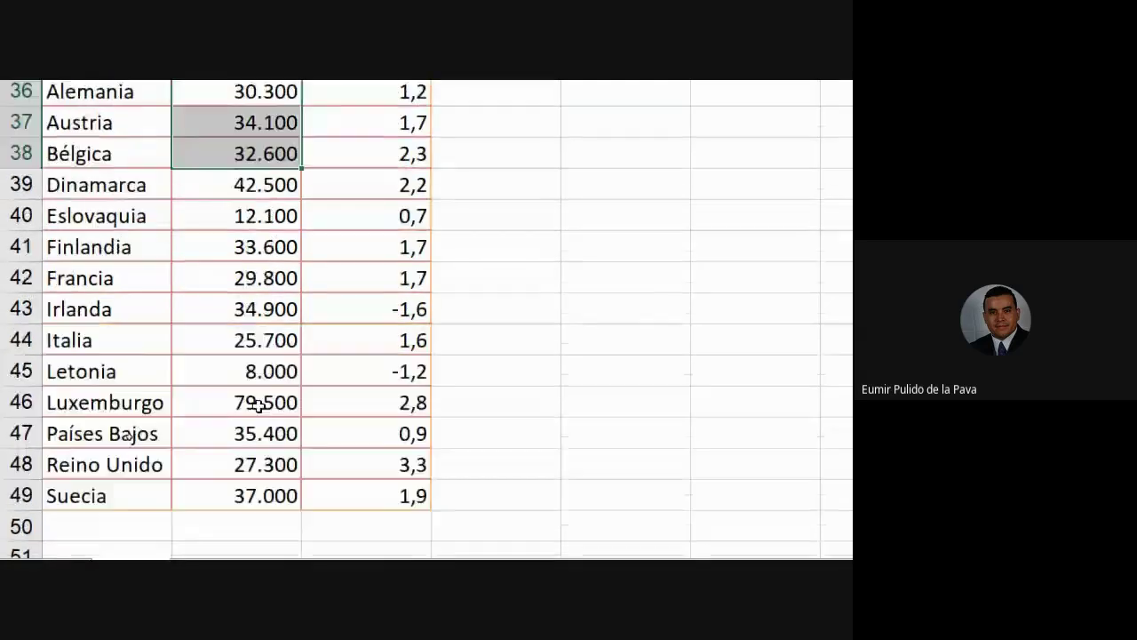
{"action": "scroll", "coordinate": [257, 409], "scroll_direction": "up", "scroll_amount": 2}
{"action": "scroll", "coordinate": [257, 405], "scroll_direction": "up", "scroll_amount": 1}
{"action": "left_click_drag", "start_coordinate": [233, 213], "coordinate": [425, 281]}
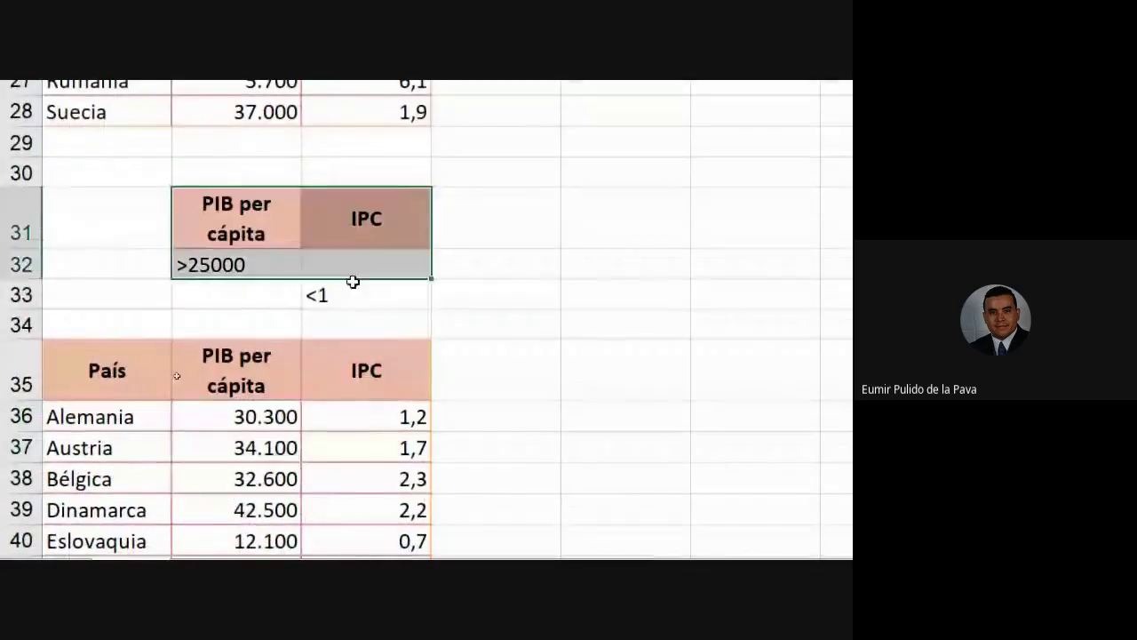
{"action": "scroll", "coordinate": [414, 388], "scroll_direction": "up", "scroll_amount": 3}
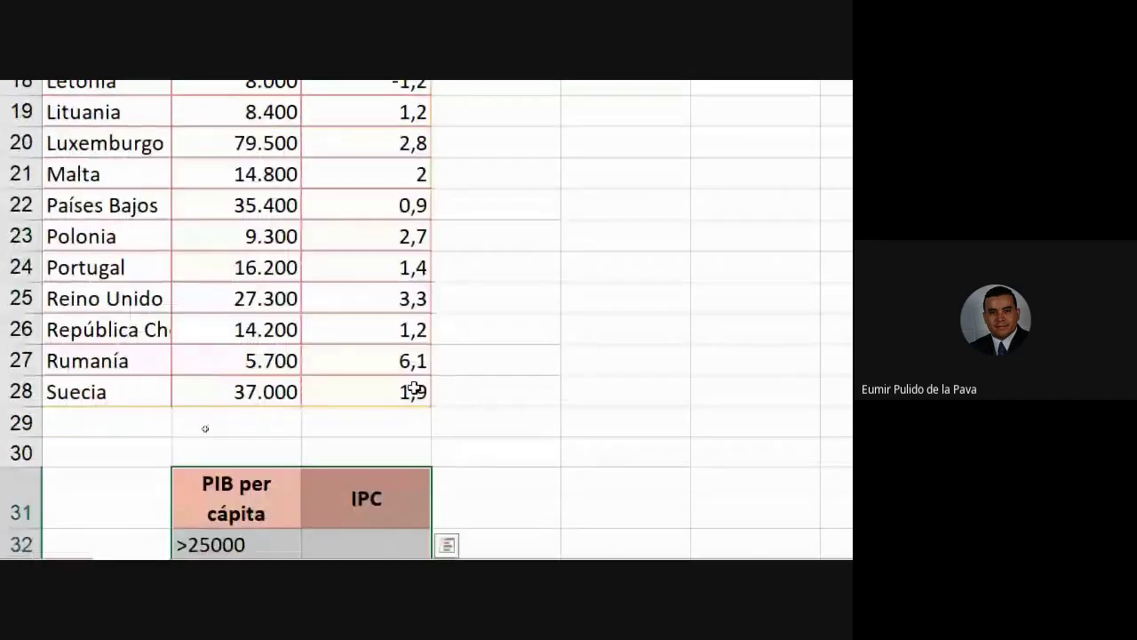
{"action": "left_click", "coordinate": [335, 359]}
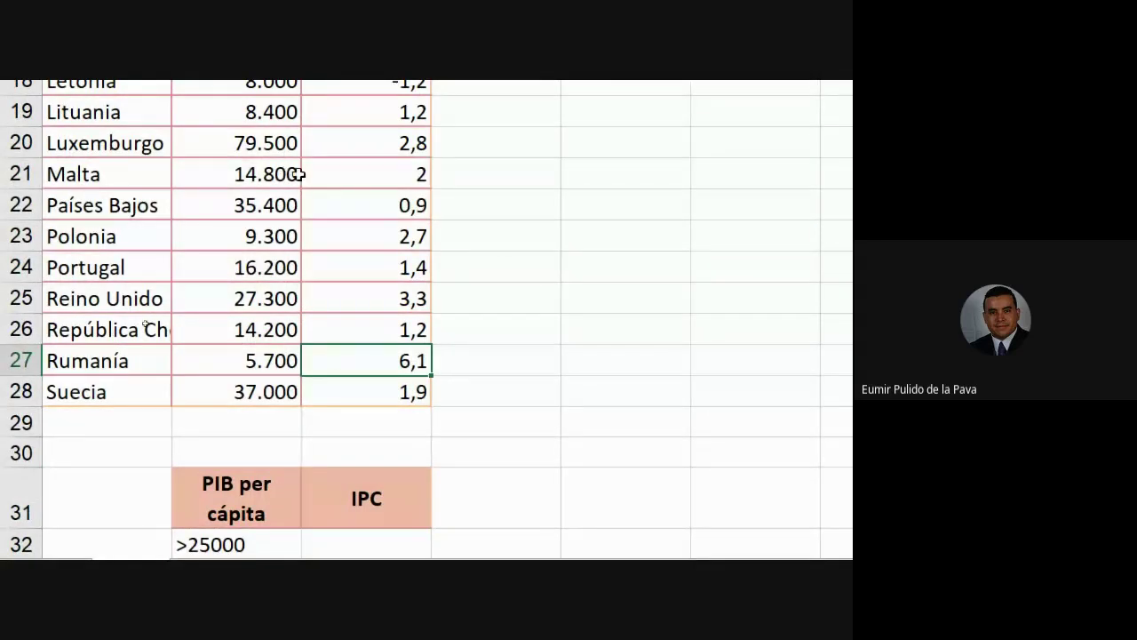
{"action": "scroll", "coordinate": [325, 533], "scroll_direction": "down", "scroll_amount": 1}
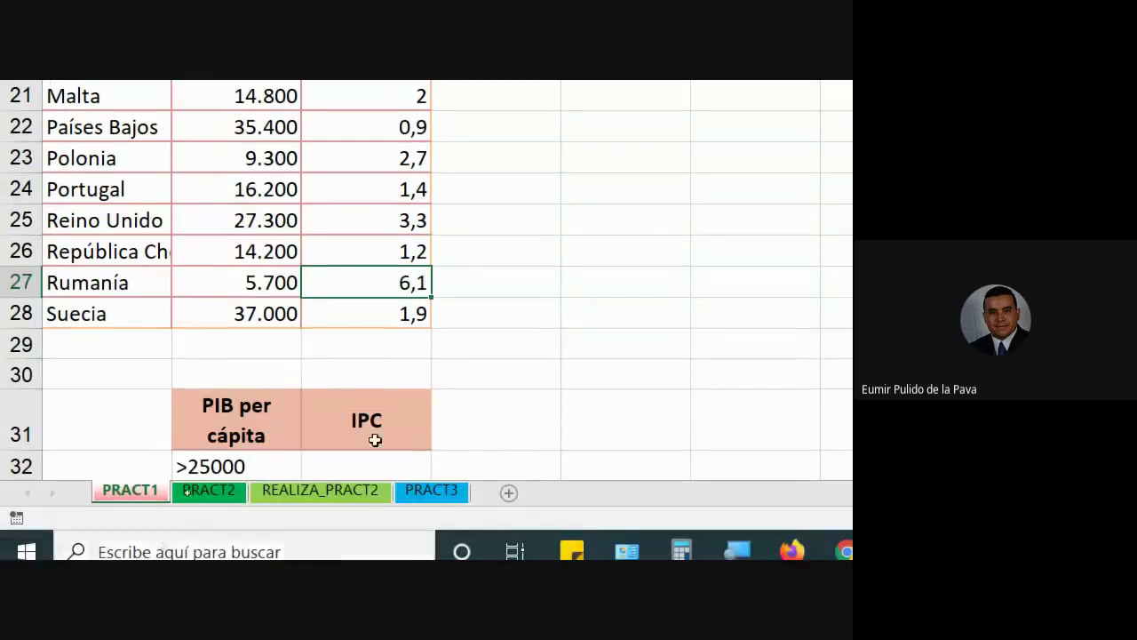
{"action": "scroll", "coordinate": [373, 436], "scroll_direction": "down", "scroll_amount": 1}
Filter the country list in place with criteria range B31:C33, leaving 14 of 27 records shown
{"action": "left_click", "coordinate": [266, 167]}
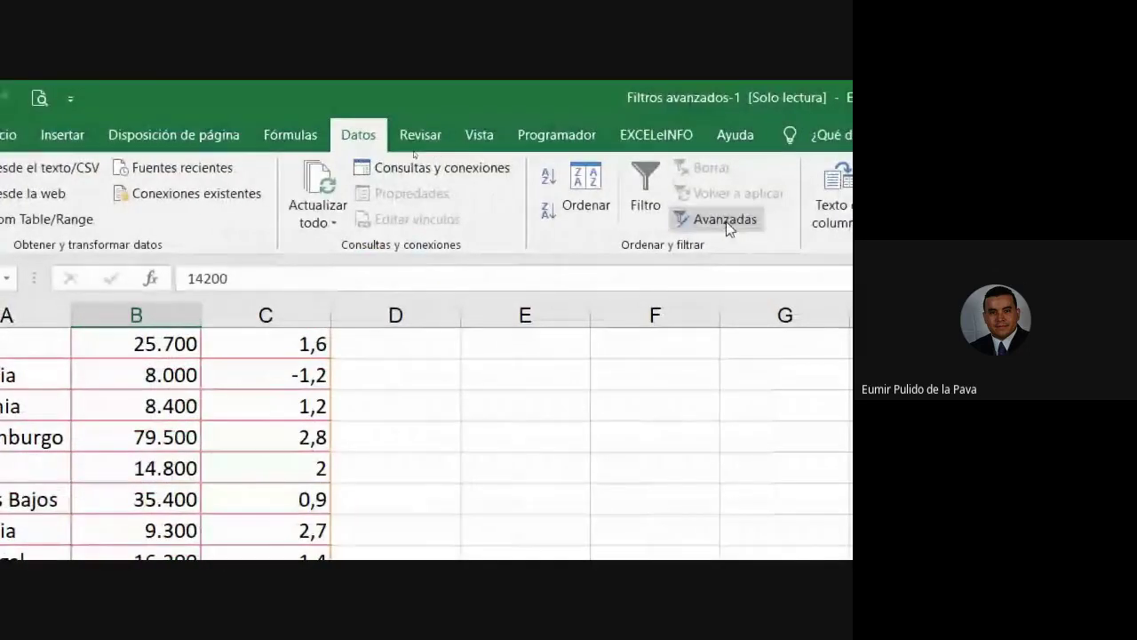
{"action": "left_click", "coordinate": [726, 221]}
{"action": "left_click_drag", "start_coordinate": [417, 163], "coordinate": [425, 311]}
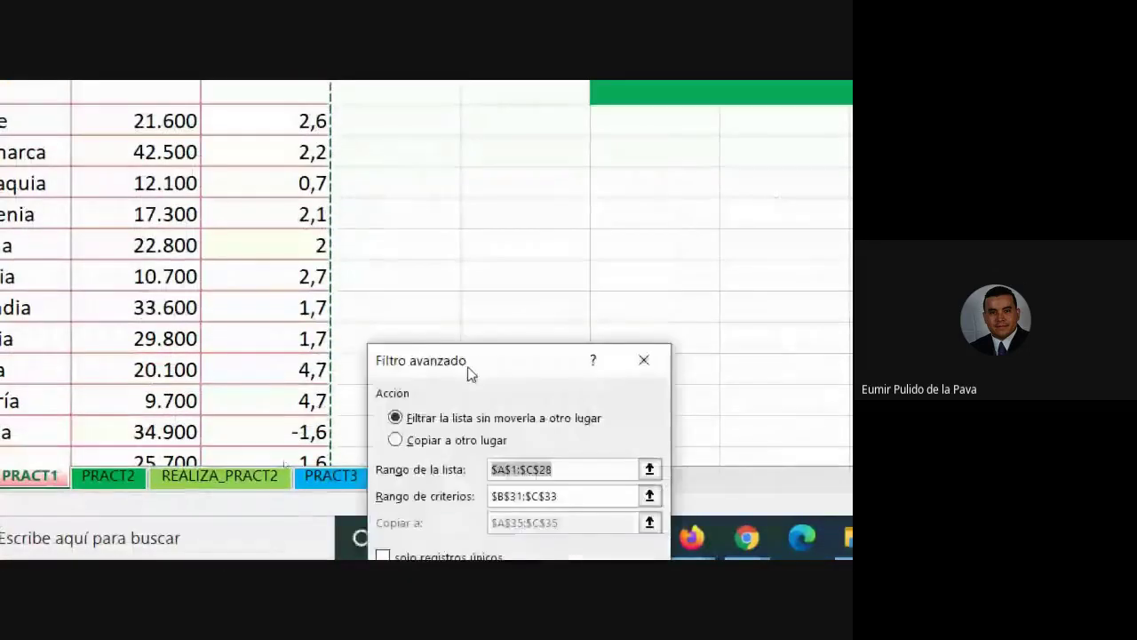
{"action": "scroll", "coordinate": [211, 337], "scroll_direction": "down", "scroll_amount": 3}
{"action": "scroll", "coordinate": [236, 329], "scroll_direction": "down", "scroll_amount": 1}
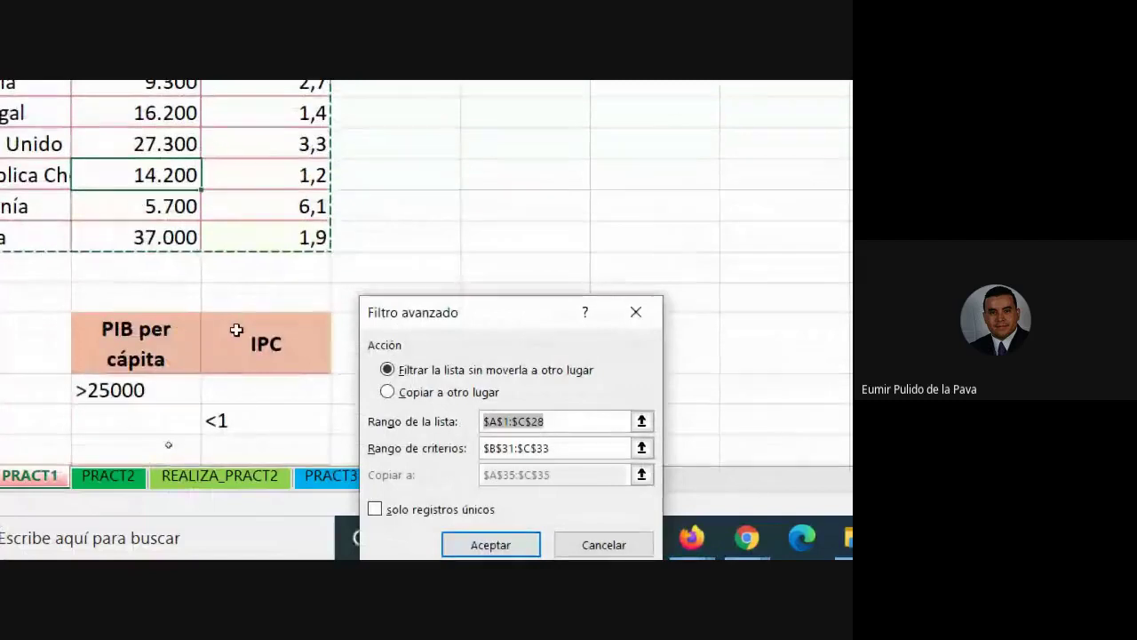
{"action": "left_click", "coordinate": [562, 447]}
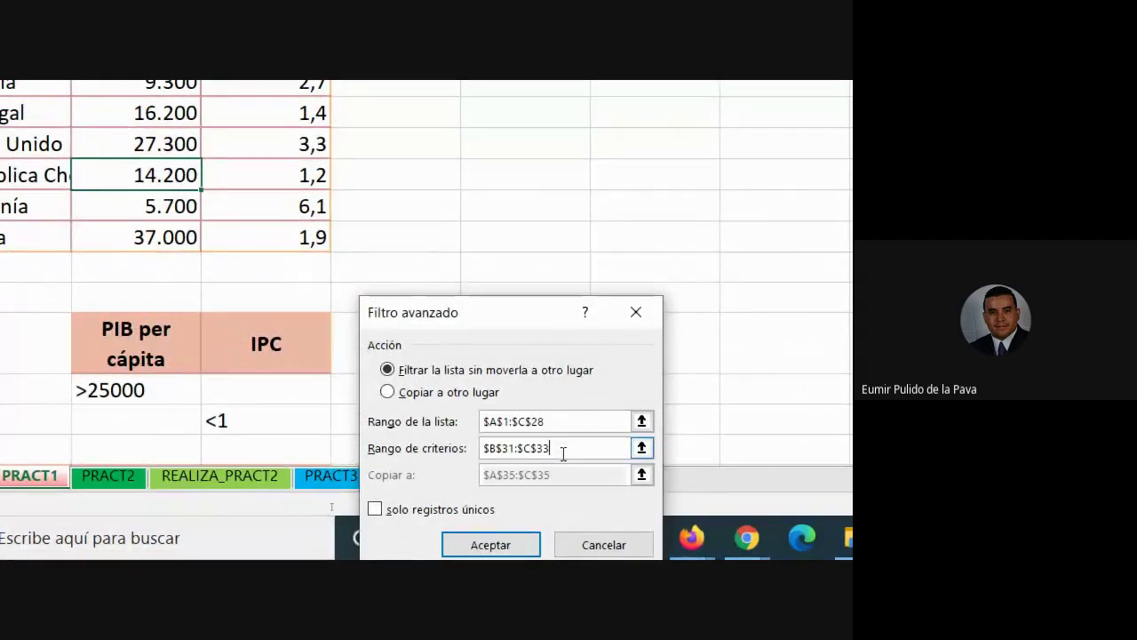
{"action": "left_click_drag", "start_coordinate": [563, 449], "coordinate": [429, 452]}
{"action": "left_click_drag", "start_coordinate": [121, 339], "coordinate": [259, 415]}
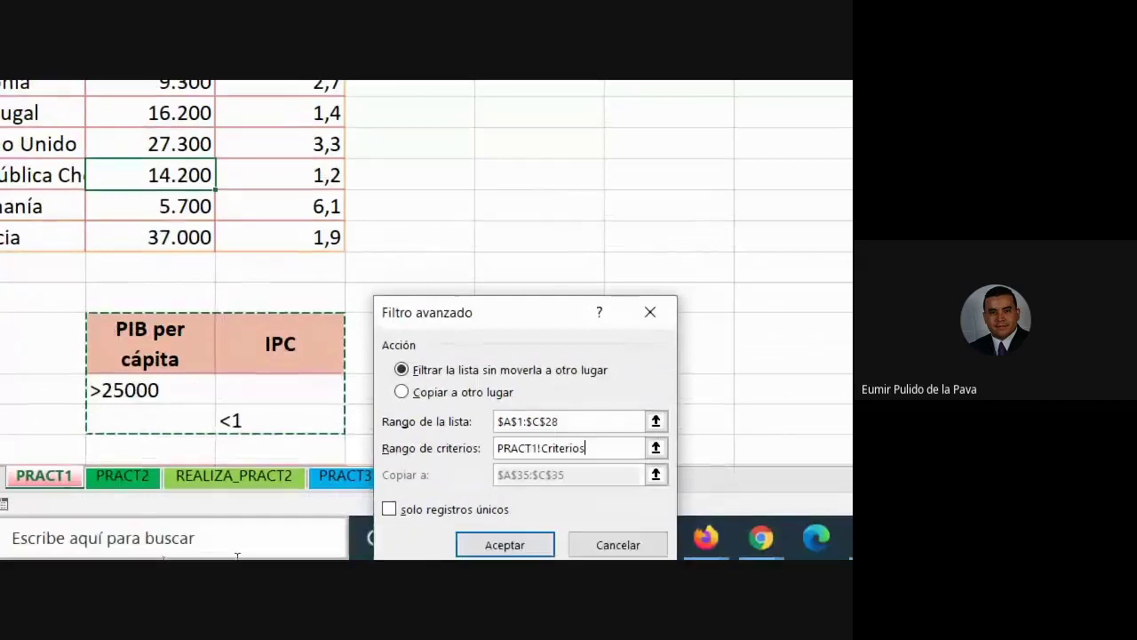
{"action": "left_click", "coordinate": [494, 553]}
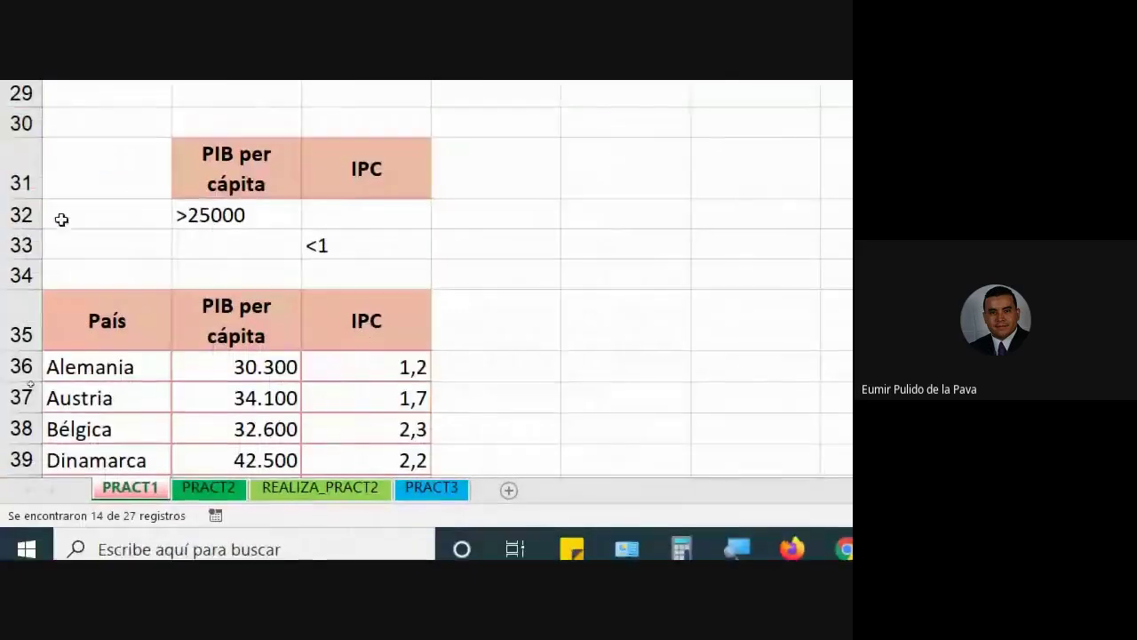
{"action": "scroll", "coordinate": [110, 232], "scroll_direction": "up", "scroll_amount": 2}
{"action": "scroll", "coordinate": [110, 232], "scroll_direction": "up", "scroll_amount": 3}
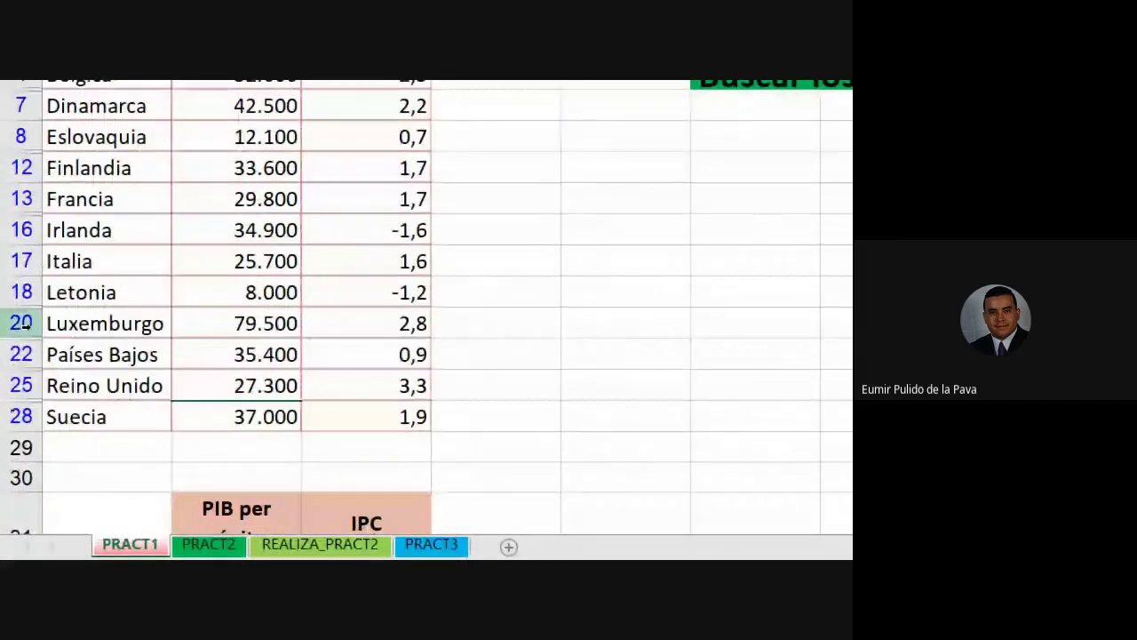
{"action": "scroll", "coordinate": [17, 322], "scroll_direction": "up", "scroll_amount": 2}
{"action": "scroll", "coordinate": [11, 148], "scroll_direction": "up", "scroll_amount": 1}
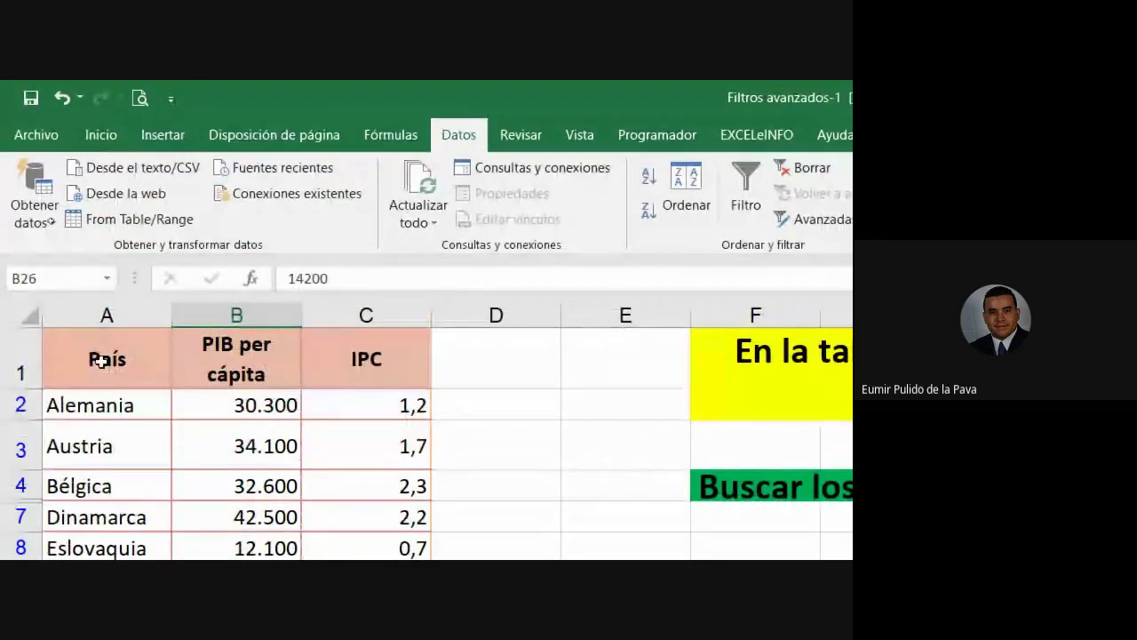
{"action": "left_click", "coordinate": [159, 361]}
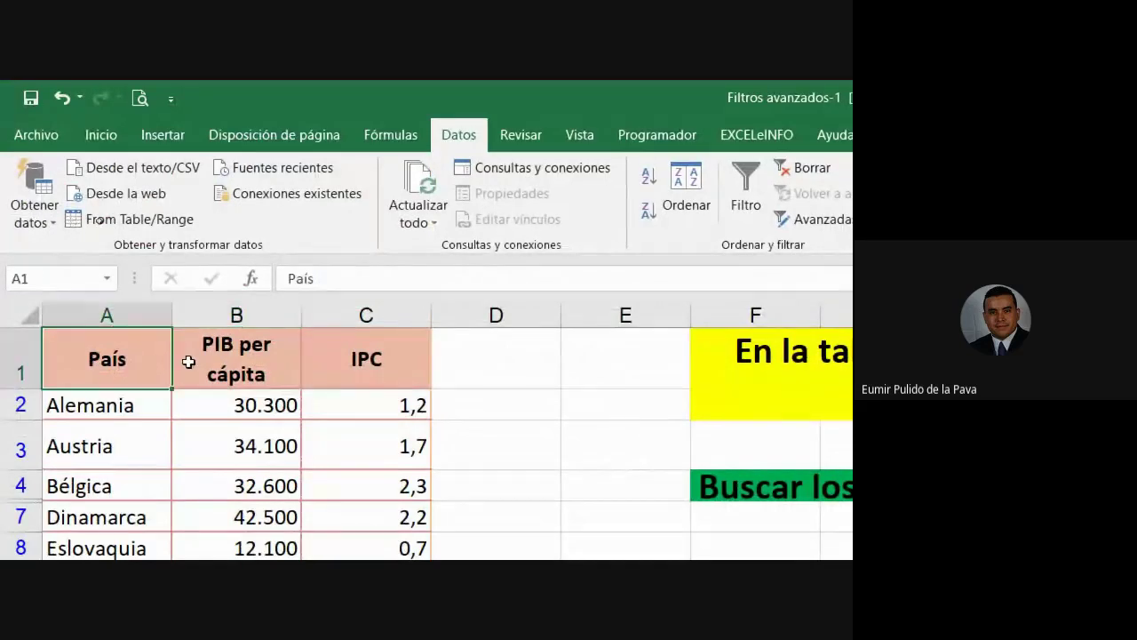
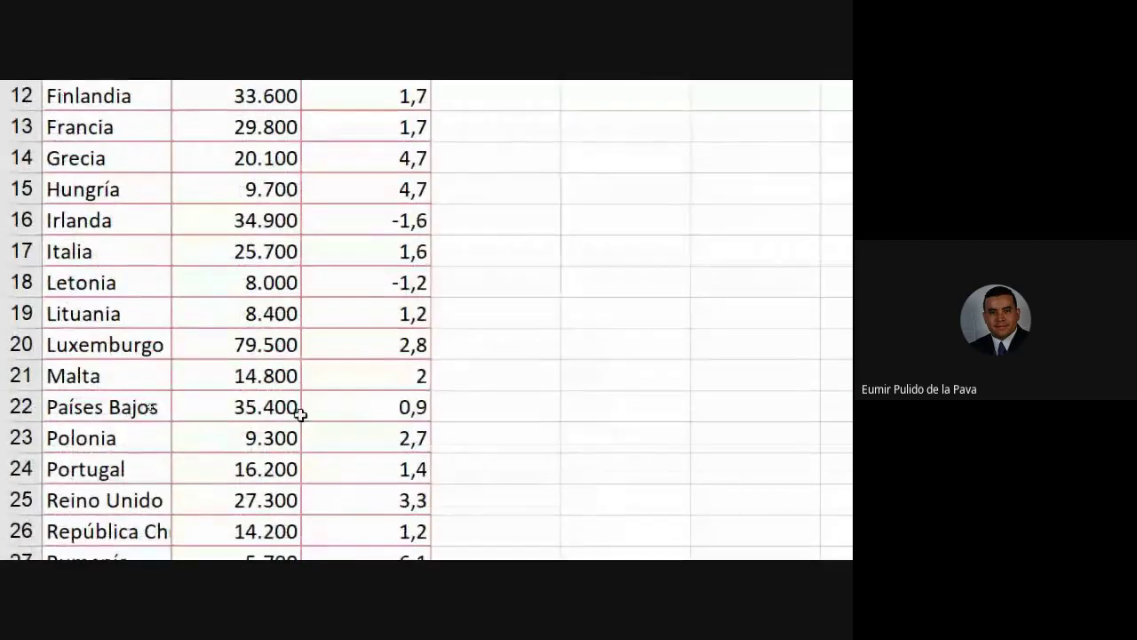
Filter PIB per cápita to 4.800 to show only Bulgaria, then clear and remove the filter
{"action": "scroll", "coordinate": [284, 400], "scroll_direction": "up", "scroll_amount": 3}
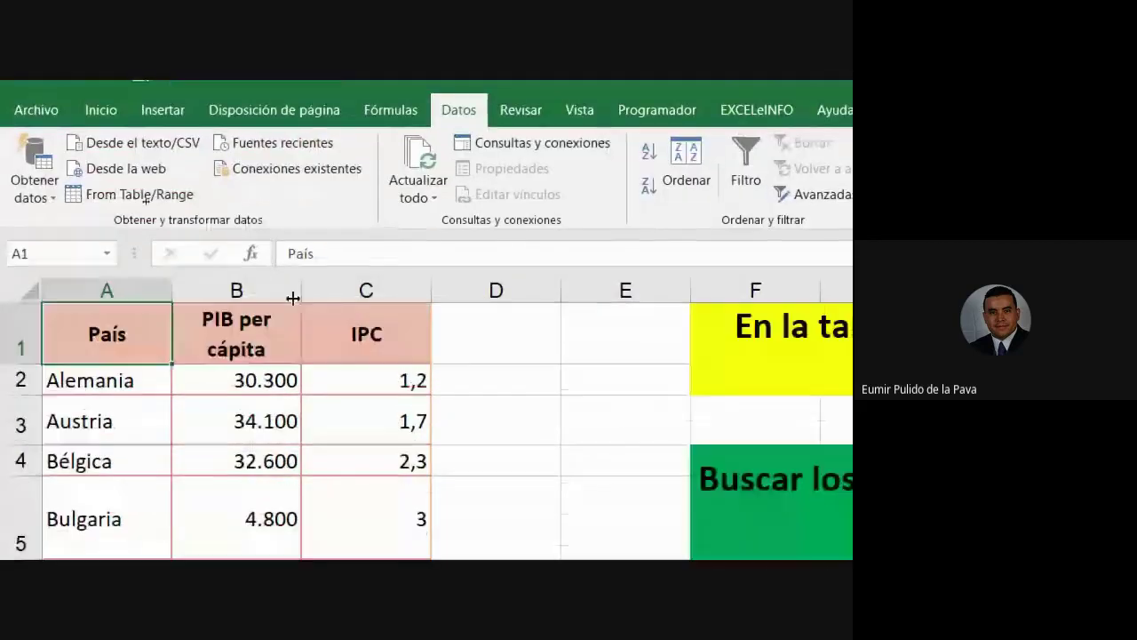
{"action": "left_click", "coordinate": [229, 334]}
{"action": "left_click", "coordinate": [742, 169]}
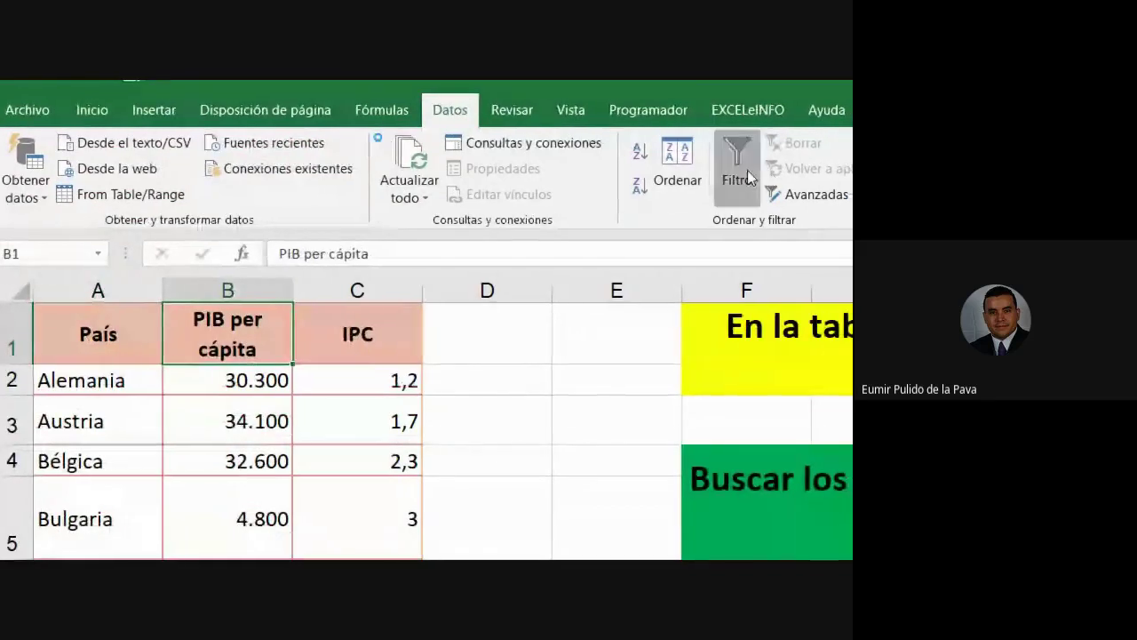
{"action": "left_click", "coordinate": [284, 354]}
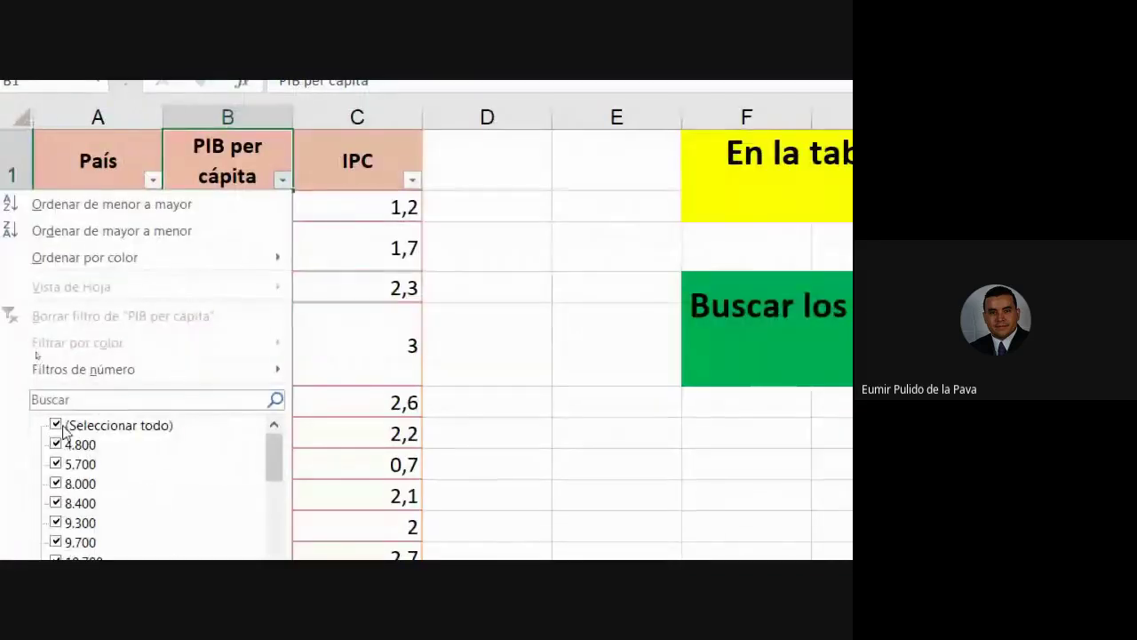
{"action": "left_click", "coordinate": [118, 426]}
{"action": "left_click", "coordinate": [78, 444]}
{"action": "left_click", "coordinate": [157, 422]}
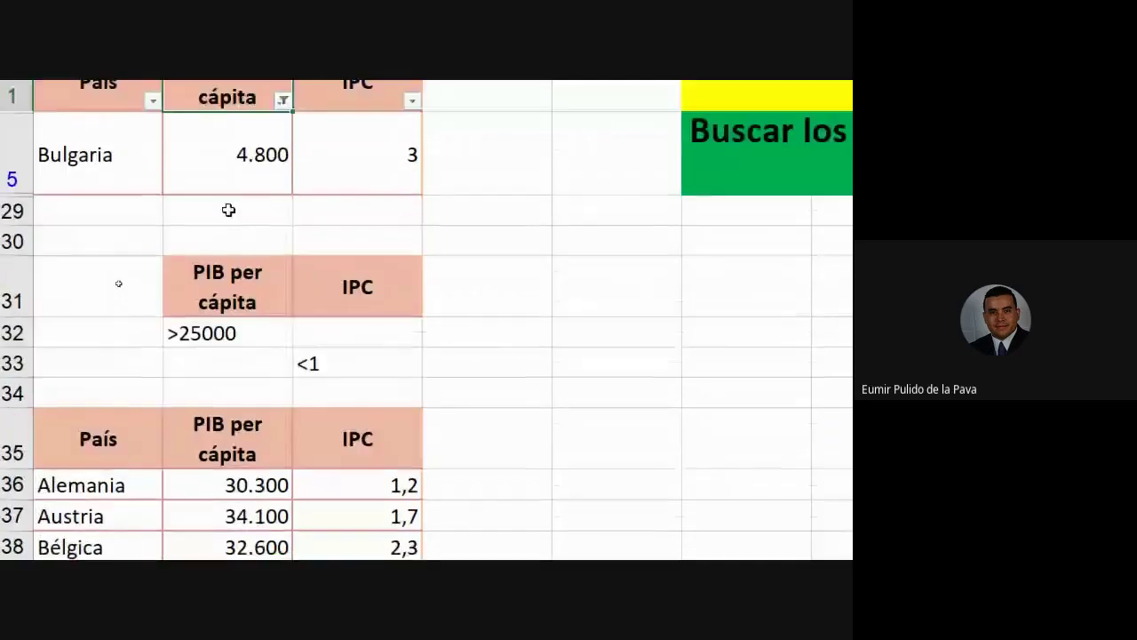
{"action": "left_click", "coordinate": [284, 197]}
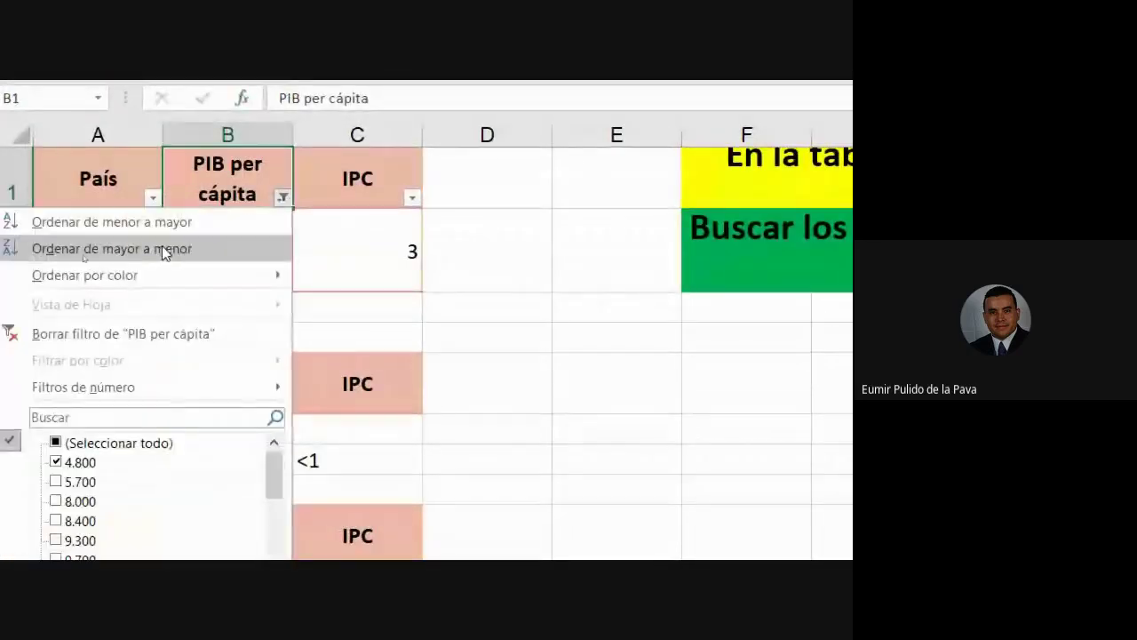
{"action": "left_click", "coordinate": [83, 332]}
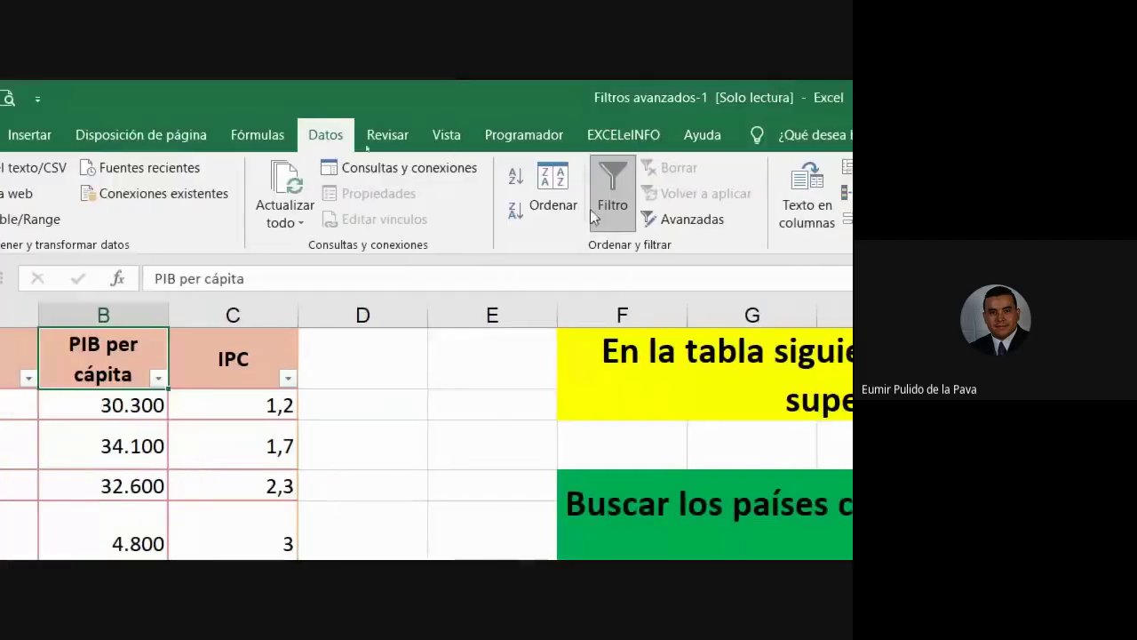
{"action": "left_click", "coordinate": [613, 186]}
Zoom the screen magnifier out to the whole screen and switch to the Google Meet call
{"action": "scroll", "coordinate": [131, 433], "scroll_direction": "down", "scroll_amount": 2}
{"action": "scroll", "coordinate": [131, 434], "scroll_direction": "down", "scroll_amount": 5}
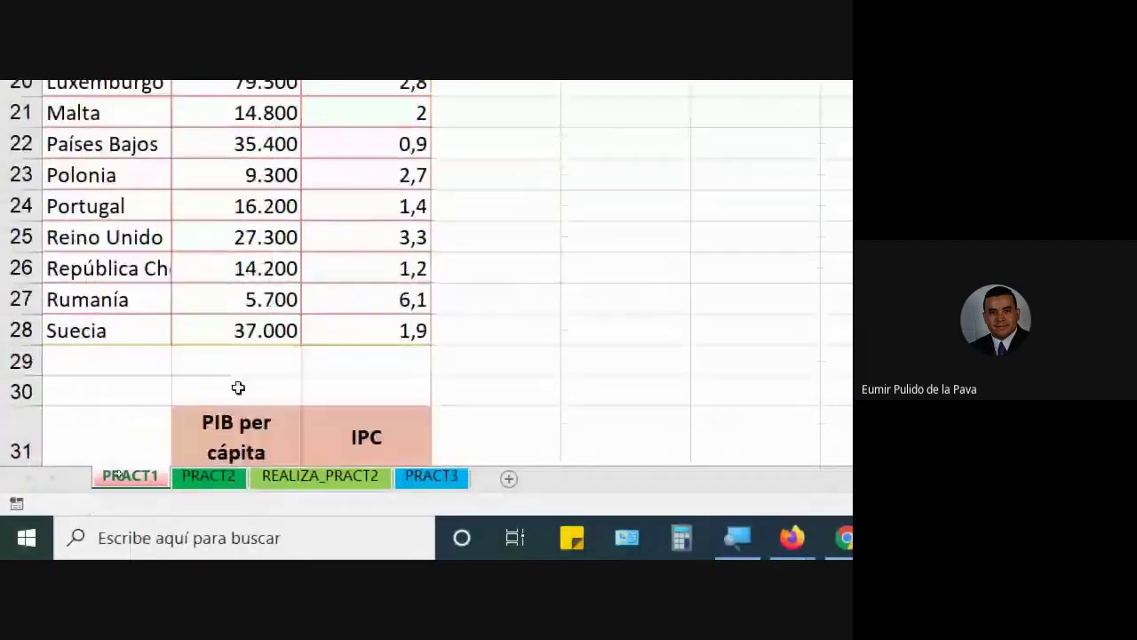
{"action": "scroll", "coordinate": [131, 434], "scroll_direction": "down", "scroll_amount": 3}
{"action": "mouse_move", "coordinate": [89, 169]}
{"action": "left_mouse_down"}
{"action": "mouse_move", "coordinate": [375, 523]}
{"action": "mouse_move", "coordinate": [394, 434]}
{"action": "left_mouse_up"}
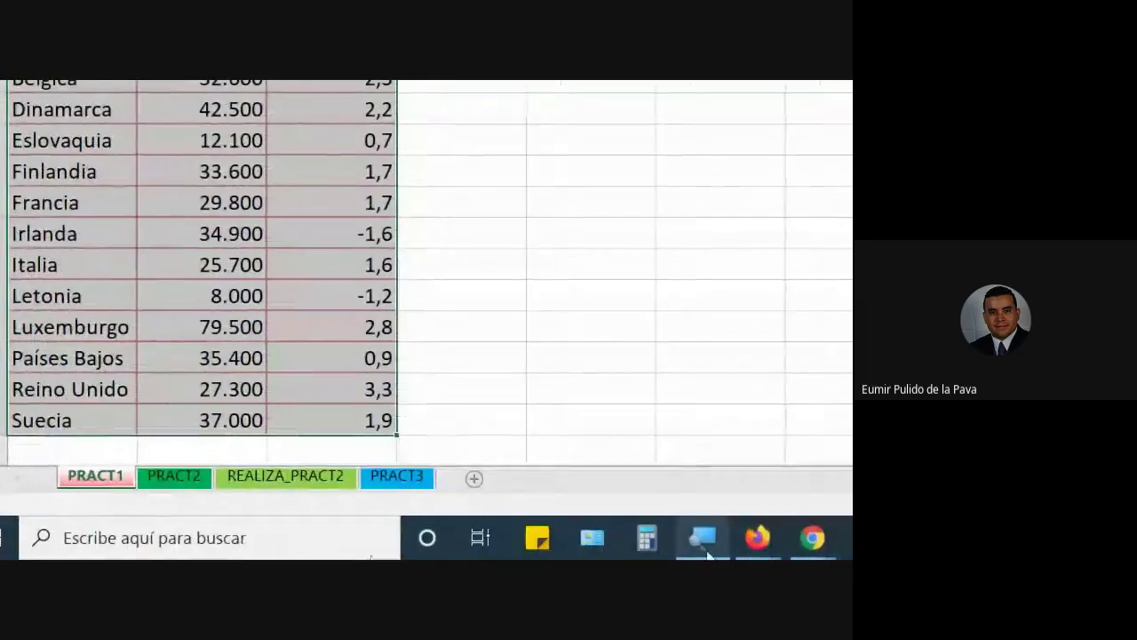
{"action": "left_click", "coordinate": [689, 537]}
{"action": "left_click", "coordinate": [631, 470]}
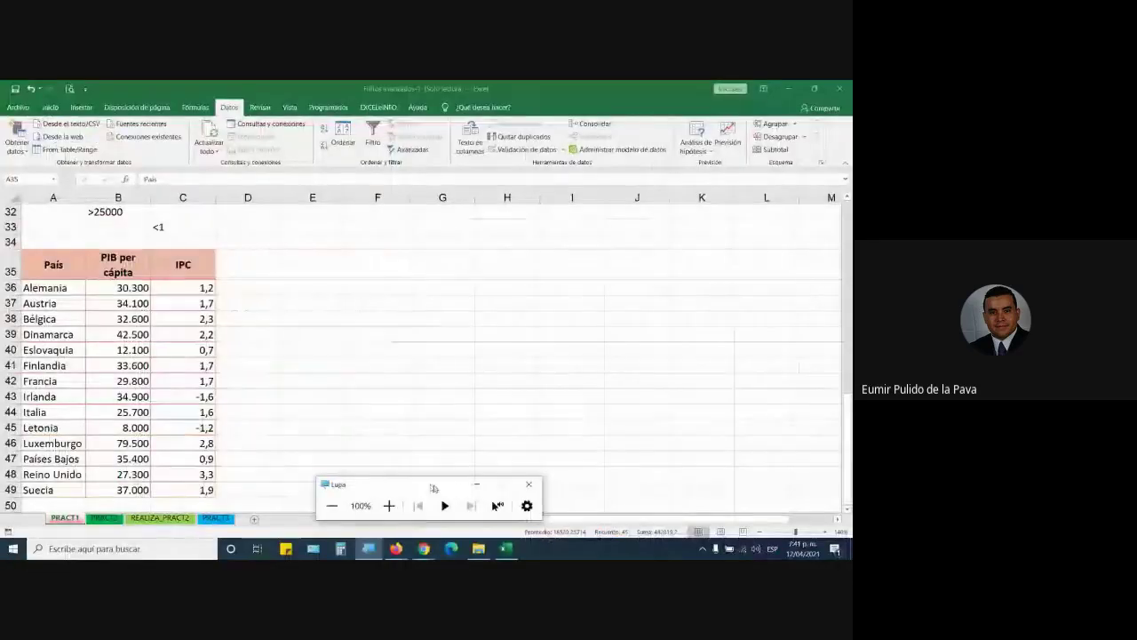
{"action": "mouse_move", "coordinate": [424, 548]}
{"action": "left_click", "coordinate": [361, 493]}
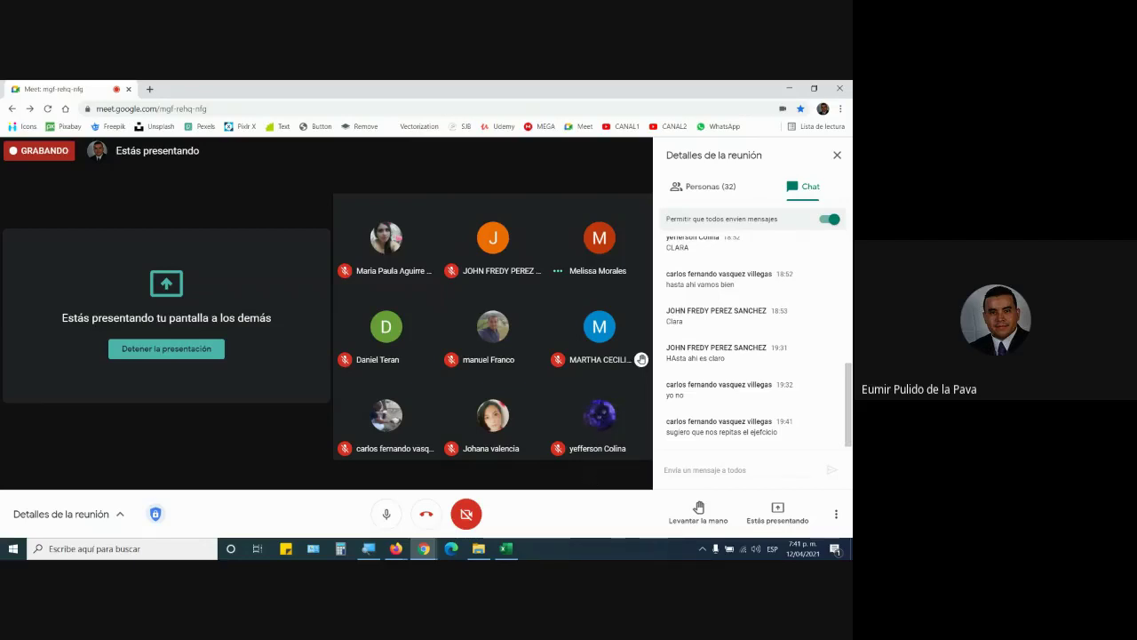
Return to the Filtros avanzados workbook and move through PRACT2 to the REALIZA_PRACT2 sheet
{"action": "left_click", "coordinate": [506, 548]}
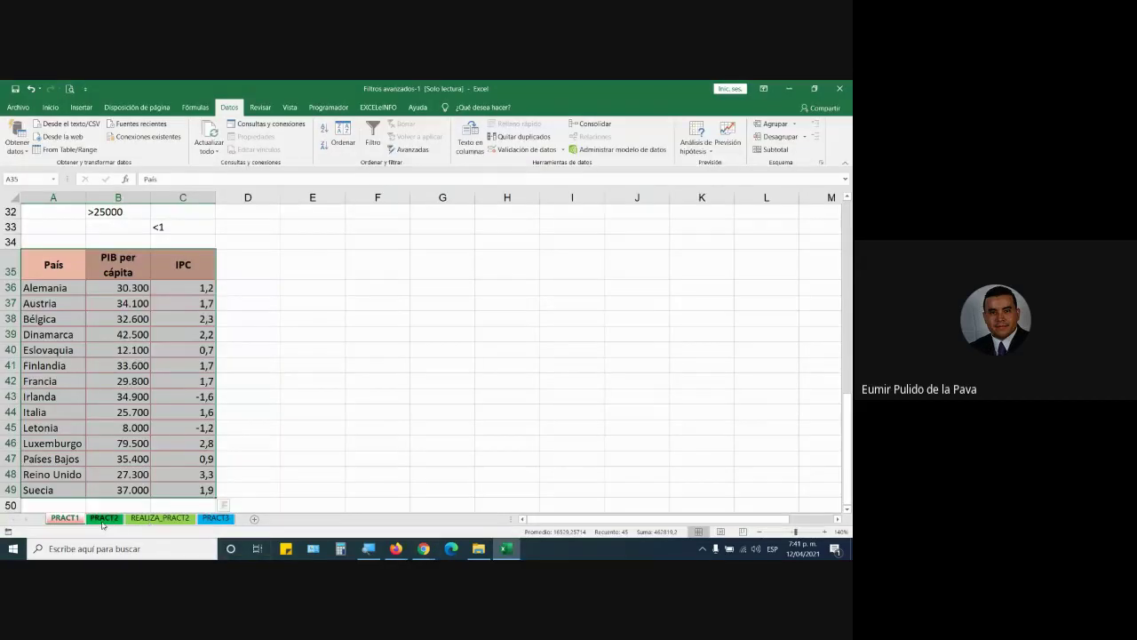
{"action": "left_click", "coordinate": [103, 518]}
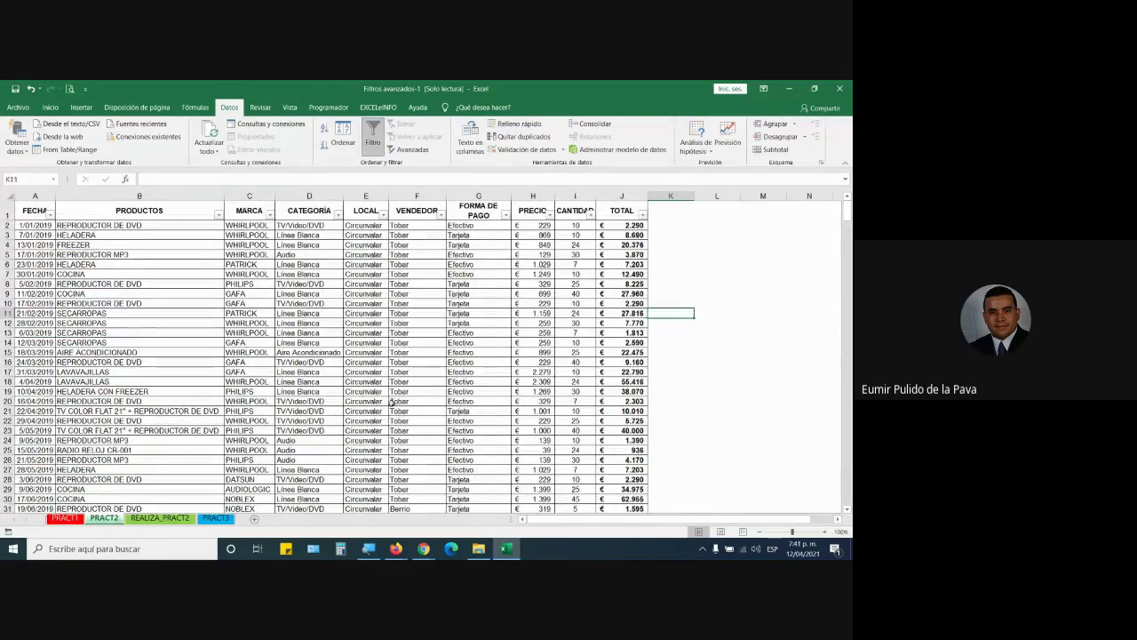
{"action": "scroll", "coordinate": [392, 403], "scroll_direction": "down", "scroll_amount": 3}
{"action": "scroll", "coordinate": [369, 411], "scroll_direction": "down", "scroll_amount": 4}
{"action": "scroll", "coordinate": [348, 420], "scroll_direction": "down", "scroll_amount": 3}
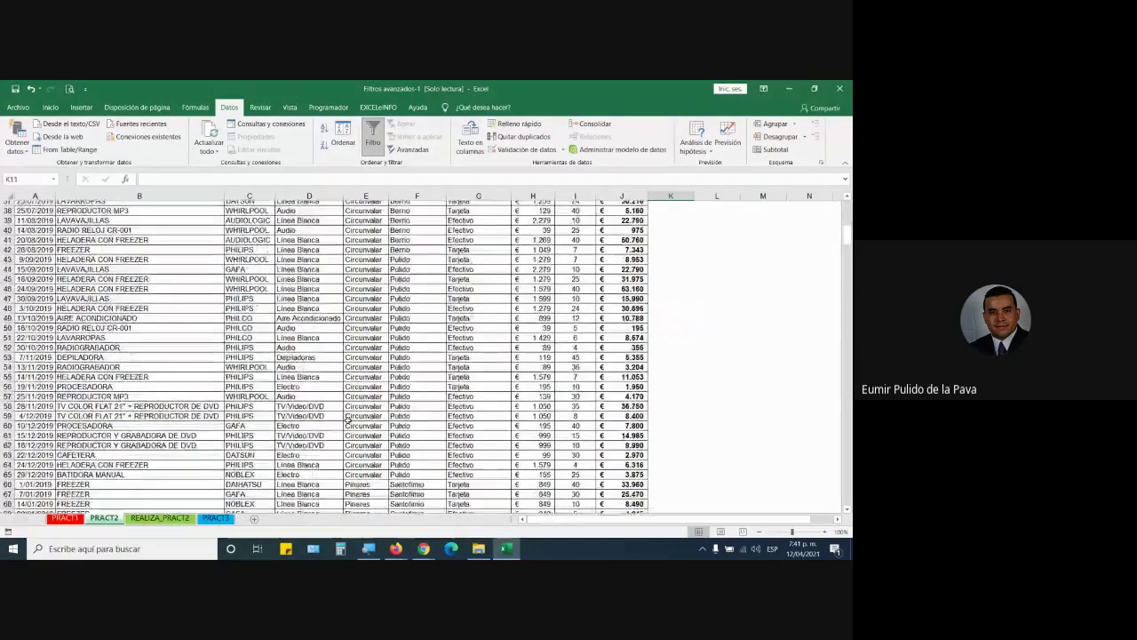
{"action": "scroll", "coordinate": [347, 417], "scroll_direction": "down", "scroll_amount": 5}
{"action": "key", "text": "ctrl+Page_Down"}
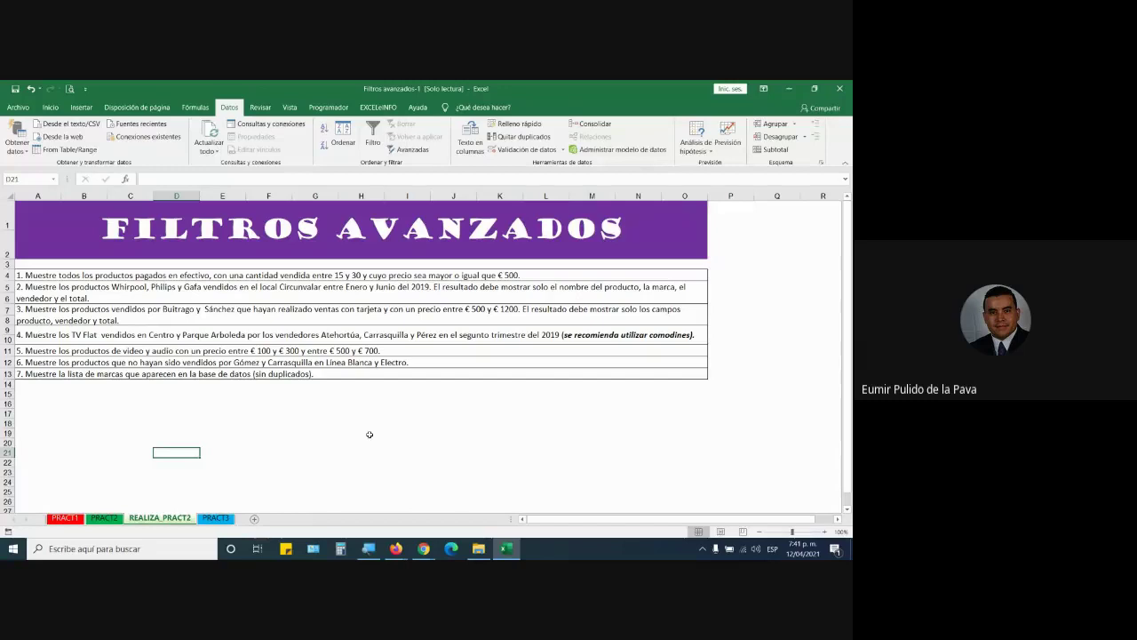
Select and copy the full exercise 3 statement text from cell A7
{"action": "left_click", "coordinate": [92, 324]}
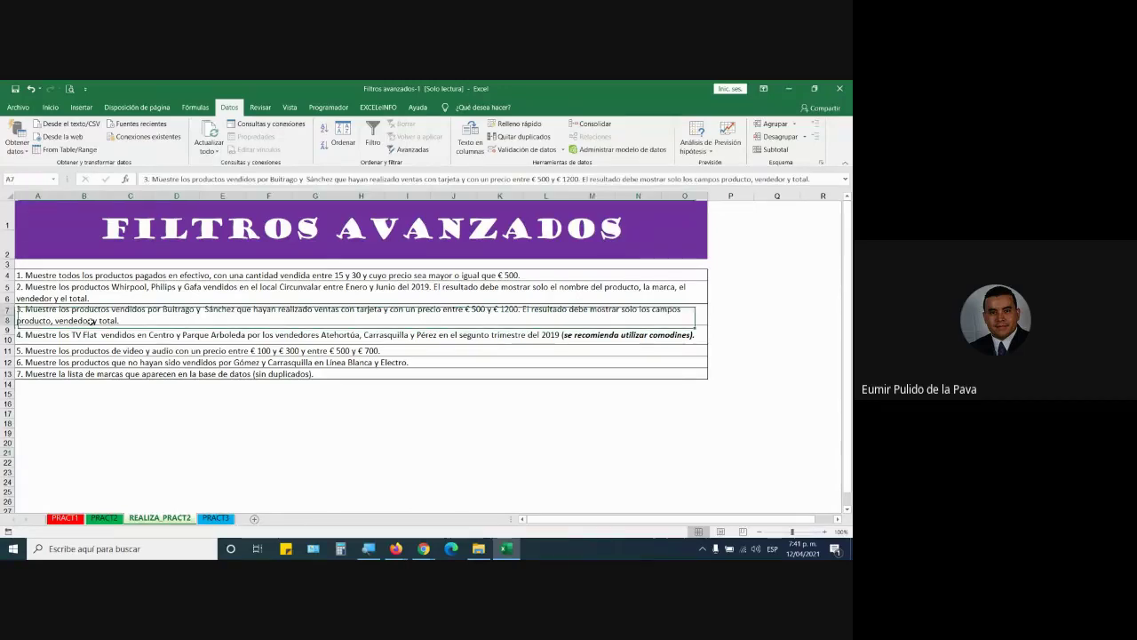
{"action": "left_click", "coordinate": [46, 107]}
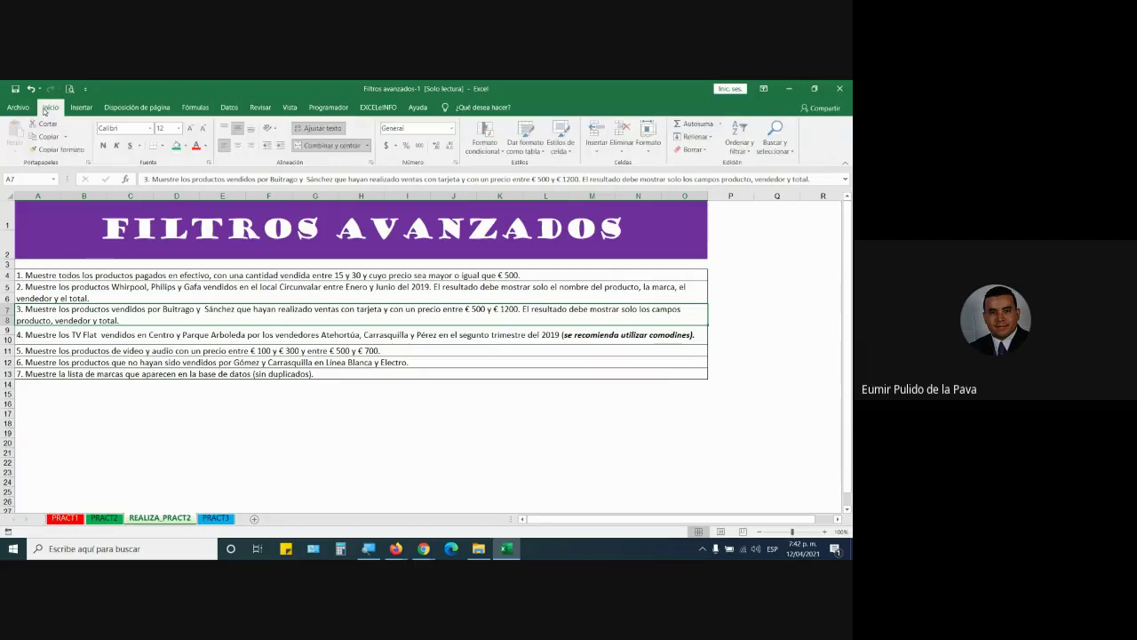
{"action": "double_click", "coordinate": [93, 322]}
{"action": "triple_click", "coordinate": [351, 312]}
{"action": "key", "text": "ctrl+c"}
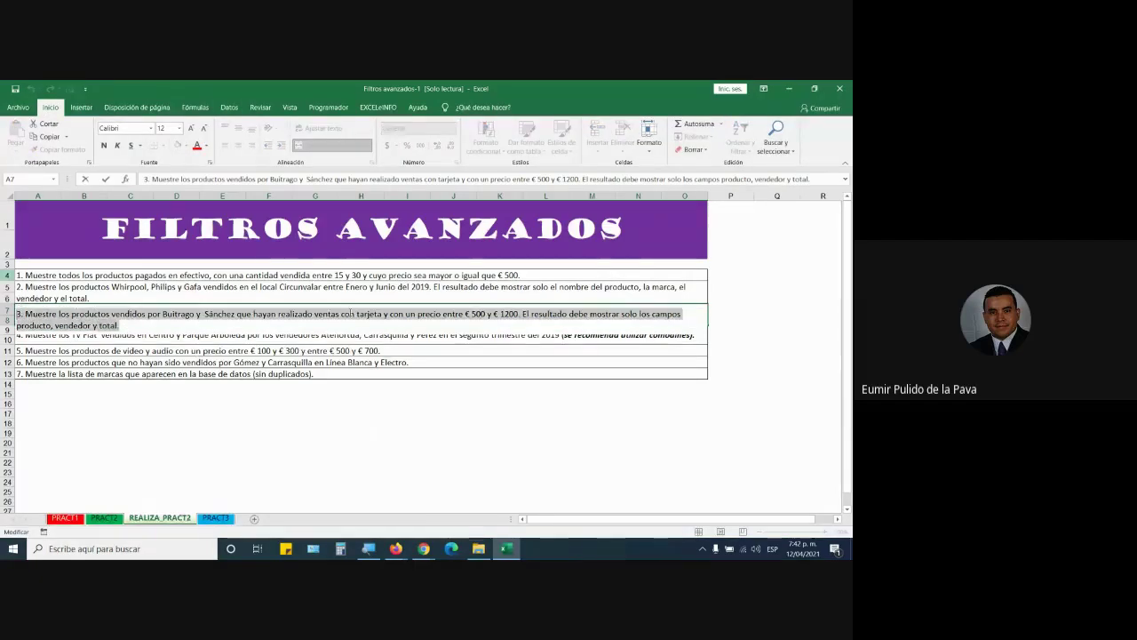
{"action": "left_click", "coordinate": [14, 548]}
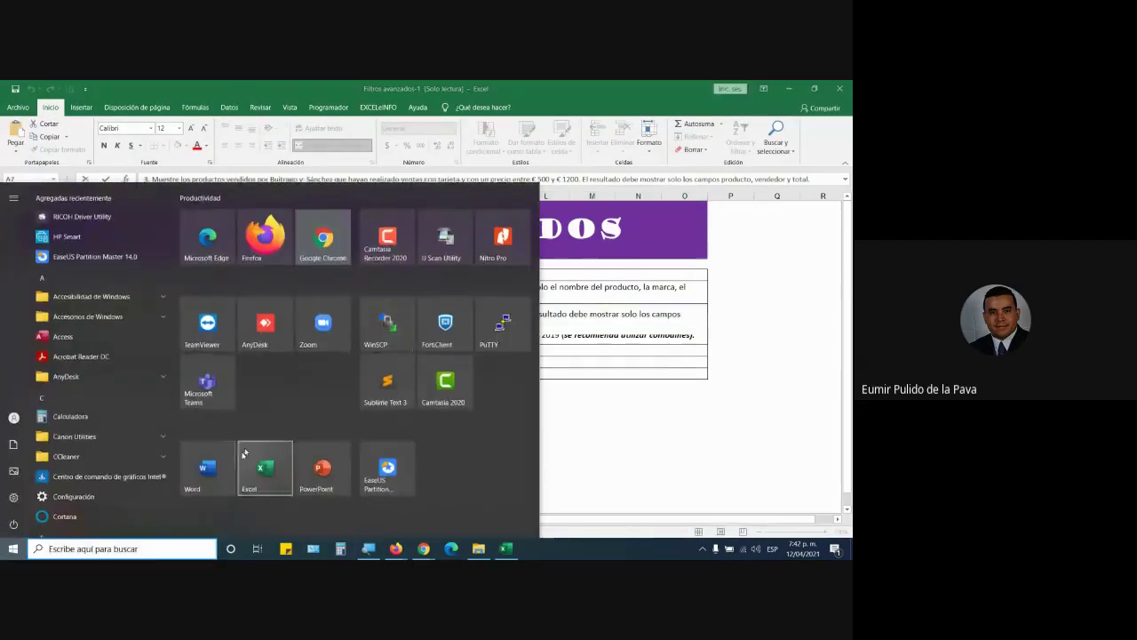
Paste the exercise 3 statement into a new blank Word document and set it to 36 pt
{"action": "left_click", "coordinate": [207, 471]}
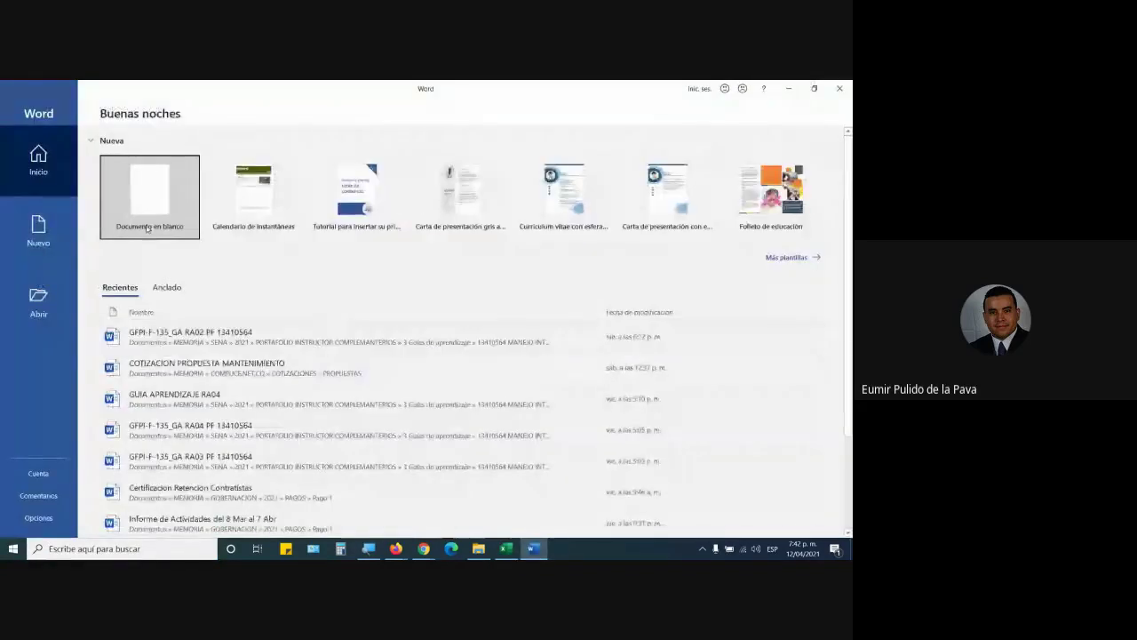
{"action": "key", "text": "ctrl+v"}
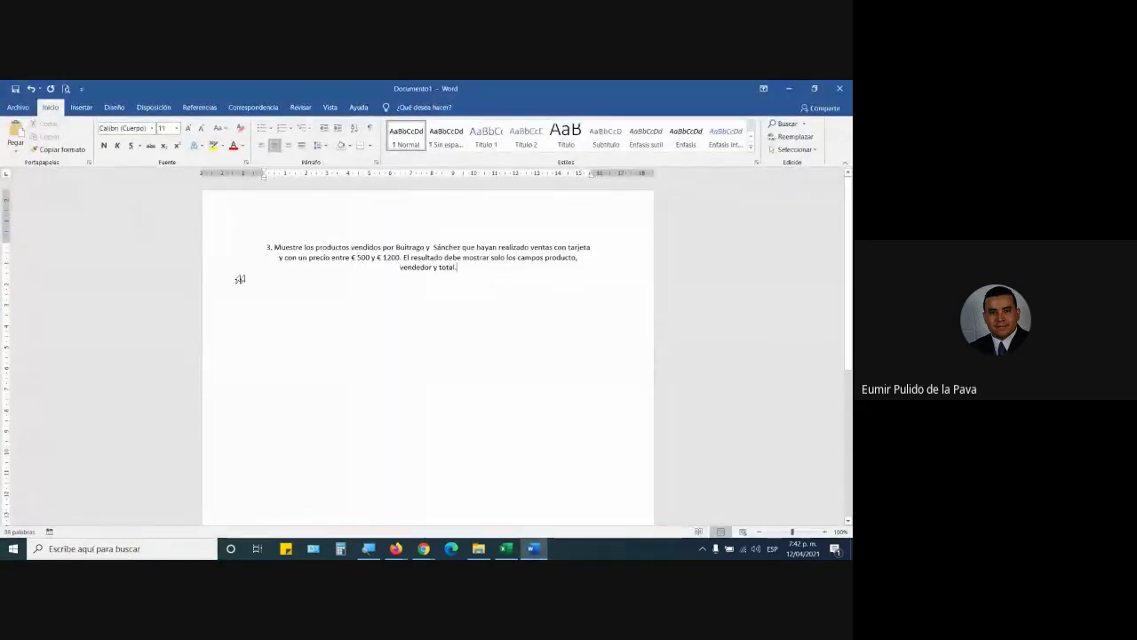
{"action": "triple_click", "coordinate": [222, 281]}
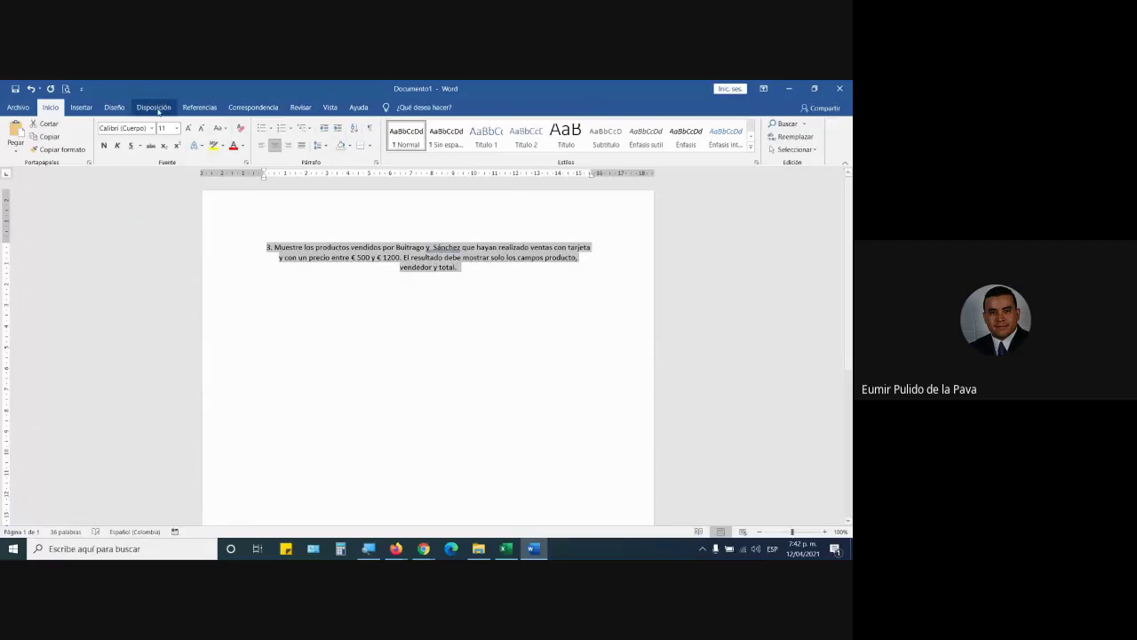
{"action": "left_click", "coordinate": [188, 130]}
{"action": "left_click", "coordinate": [188, 131]}
{"action": "left_click", "coordinate": [189, 131]}
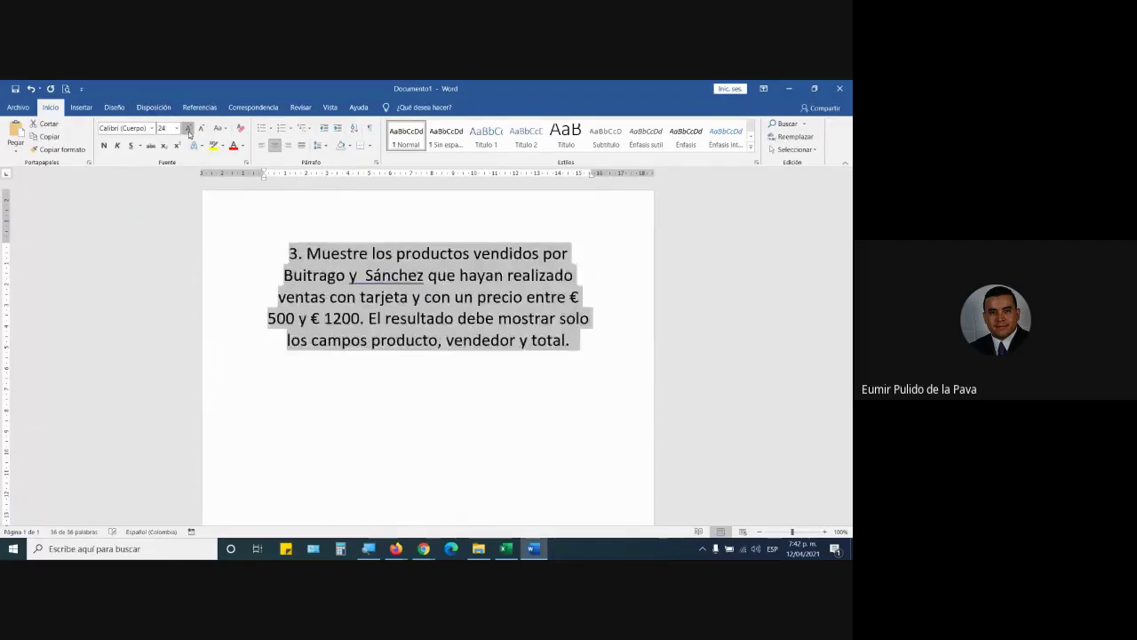
{"action": "left_click", "coordinate": [188, 131]}
{"action": "left_click", "coordinate": [188, 130]}
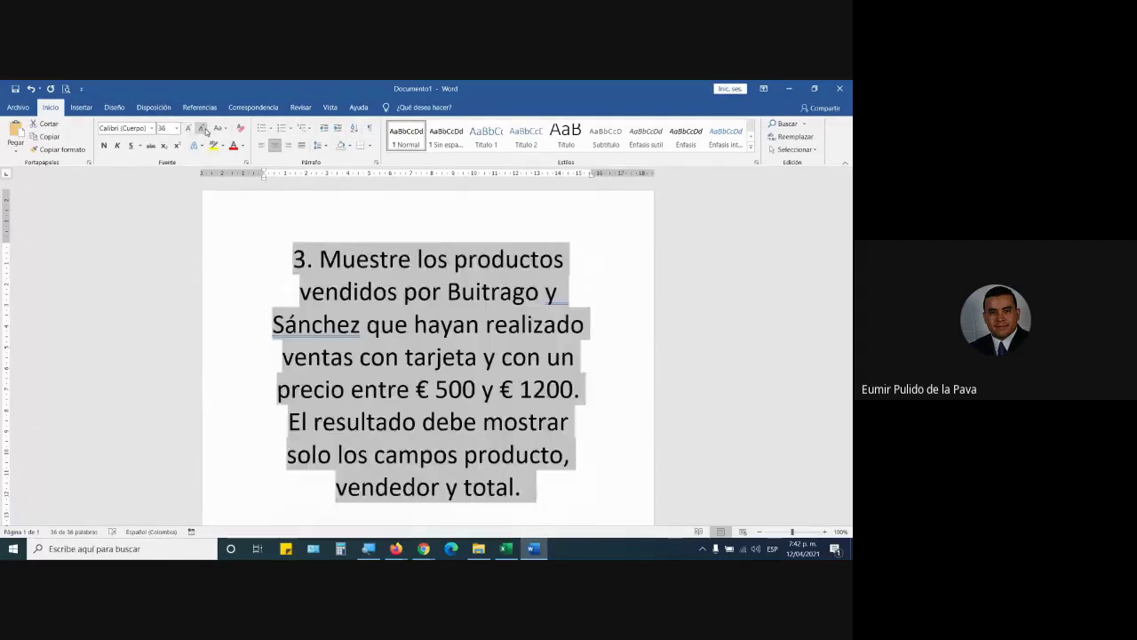
{"action": "left_click", "coordinate": [202, 128]}
Delete the leading '3. ' numbering and select the statement text from 'Muestre' onward
{"action": "left_click", "coordinate": [321, 261]}
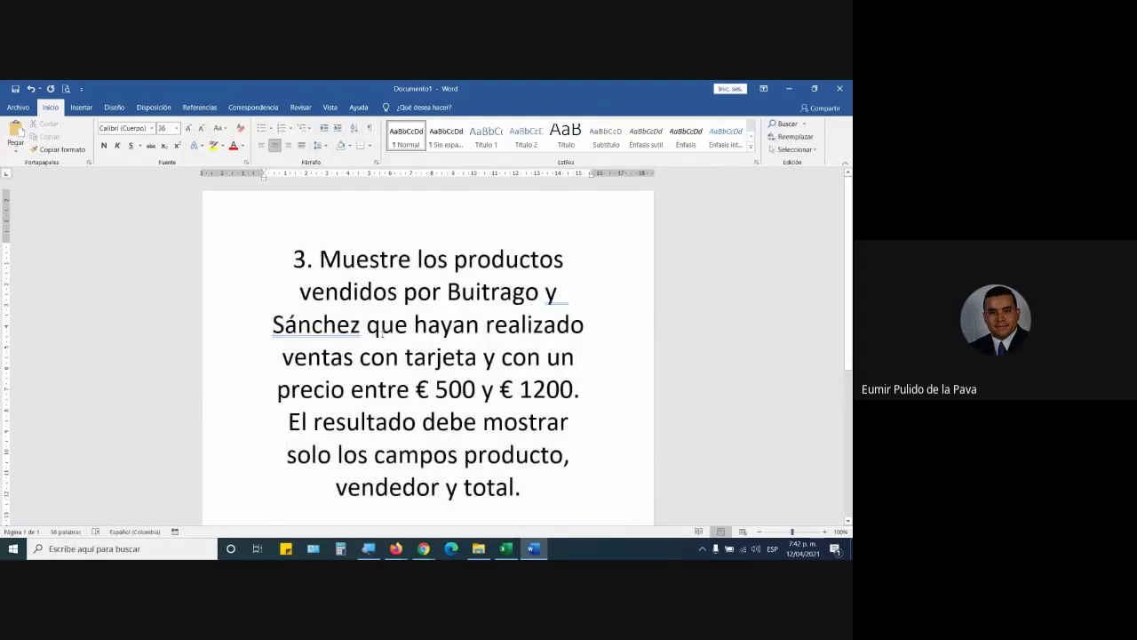
{"action": "key", "text": "BackSpace"}
{"action": "key", "text": "BackSpace"}
{"action": "key", "text": "BackSpace"}
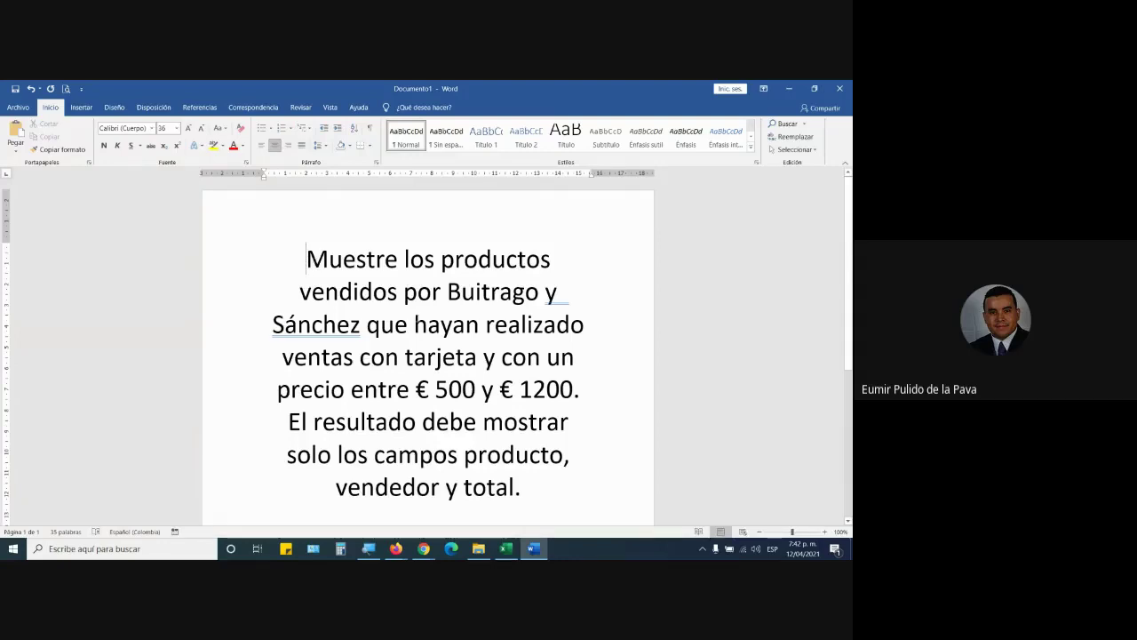
{"action": "mouse_move", "coordinate": [356, 224]}
{"action": "left_mouse_down"}
{"action": "mouse_move", "coordinate": [502, 442]}
{"action": "mouse_move", "coordinate": [514, 487]}
{"action": "left_mouse_up"}
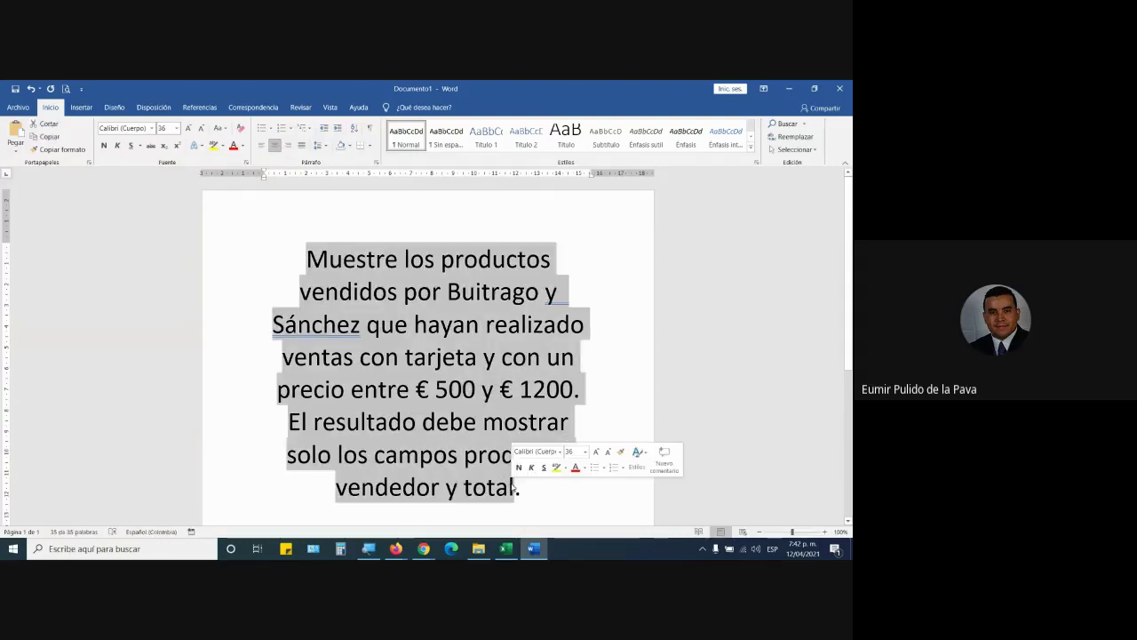
{"action": "key", "text": "alt+Tab"}
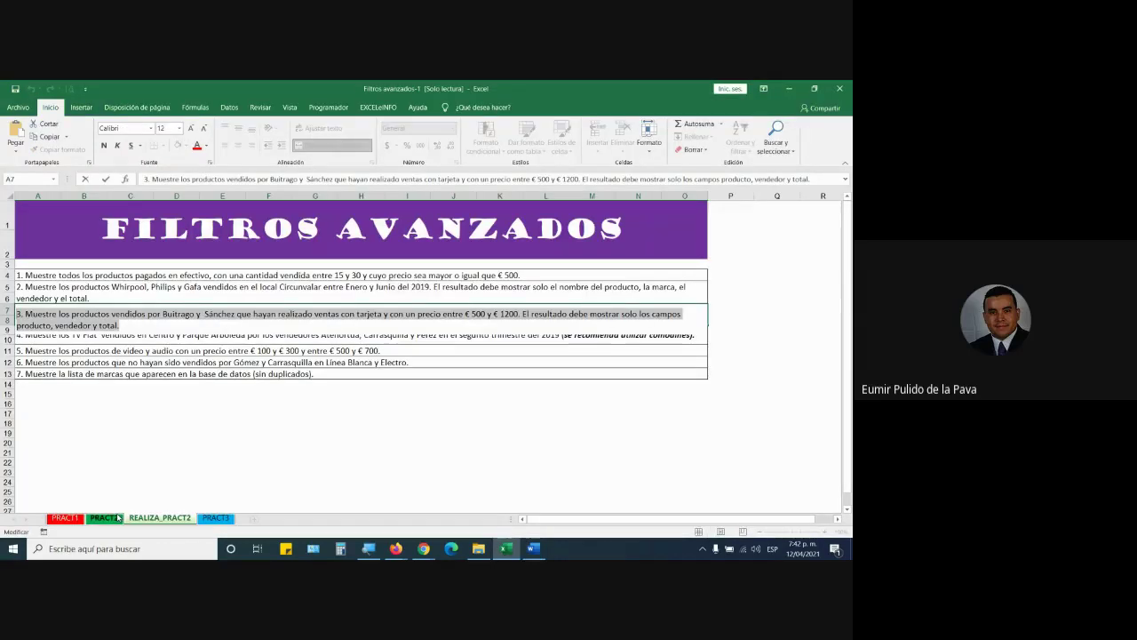
On the PRACT2 sheet, review the columns from FECHA to TOTAL and inspect J2's formula
{"action": "left_click", "coordinate": [118, 517]}
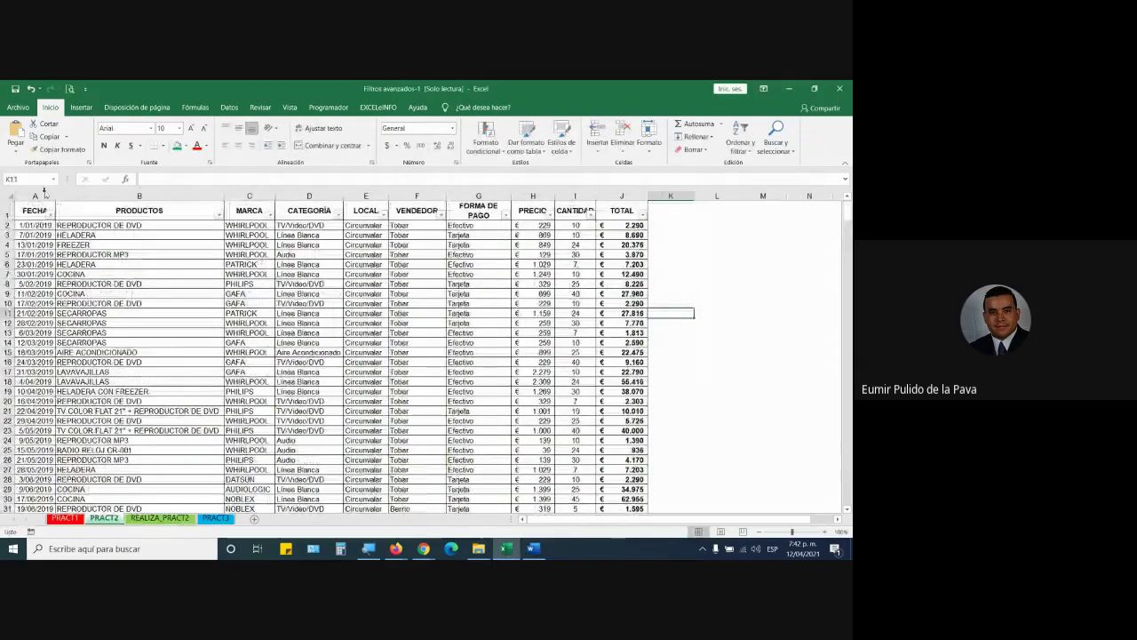
{"action": "left_click_drag", "start_coordinate": [36, 195], "coordinate": [118, 196]}
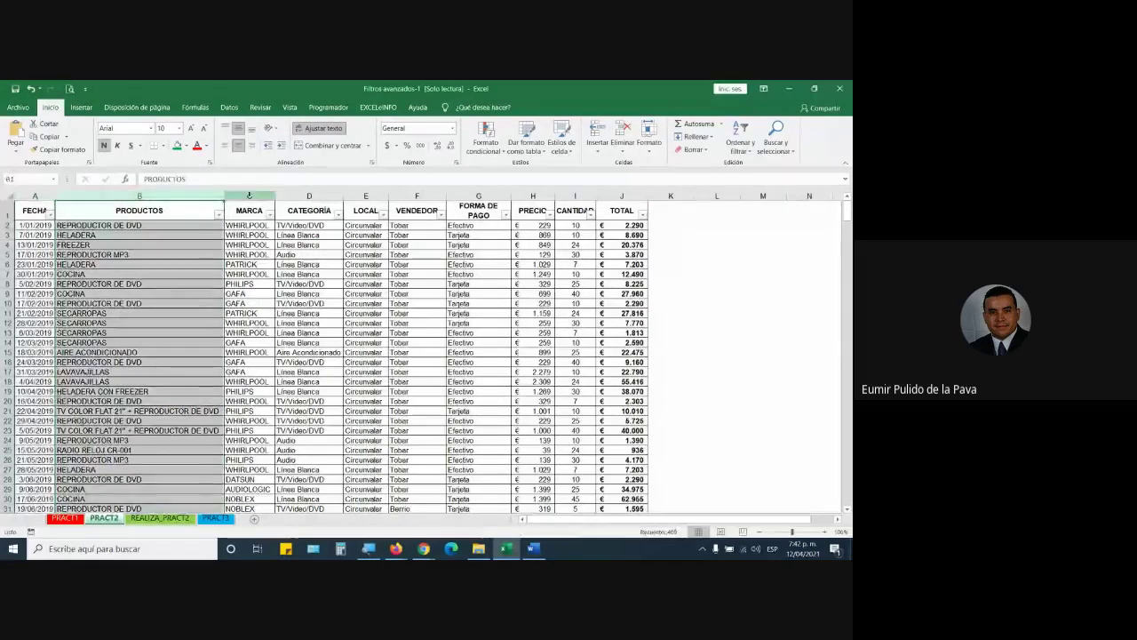
{"action": "left_click", "coordinate": [249, 195]}
{"action": "left_click", "coordinate": [302, 195]}
{"action": "left_click", "coordinate": [365, 196]}
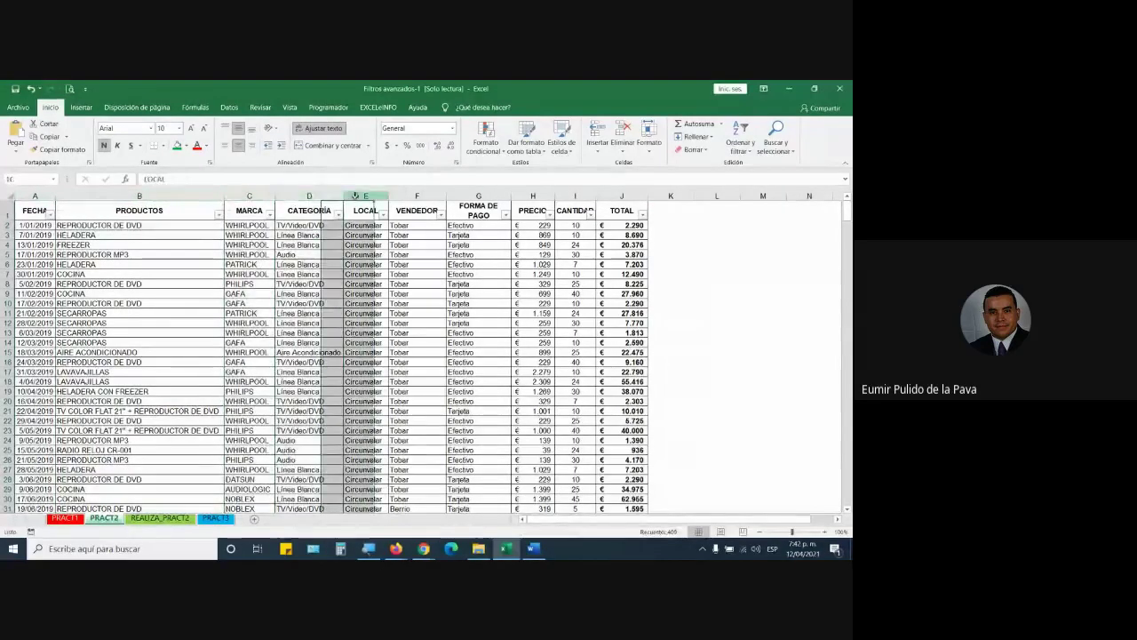
{"action": "left_click", "coordinate": [417, 195]}
{"action": "left_click", "coordinate": [457, 196]}
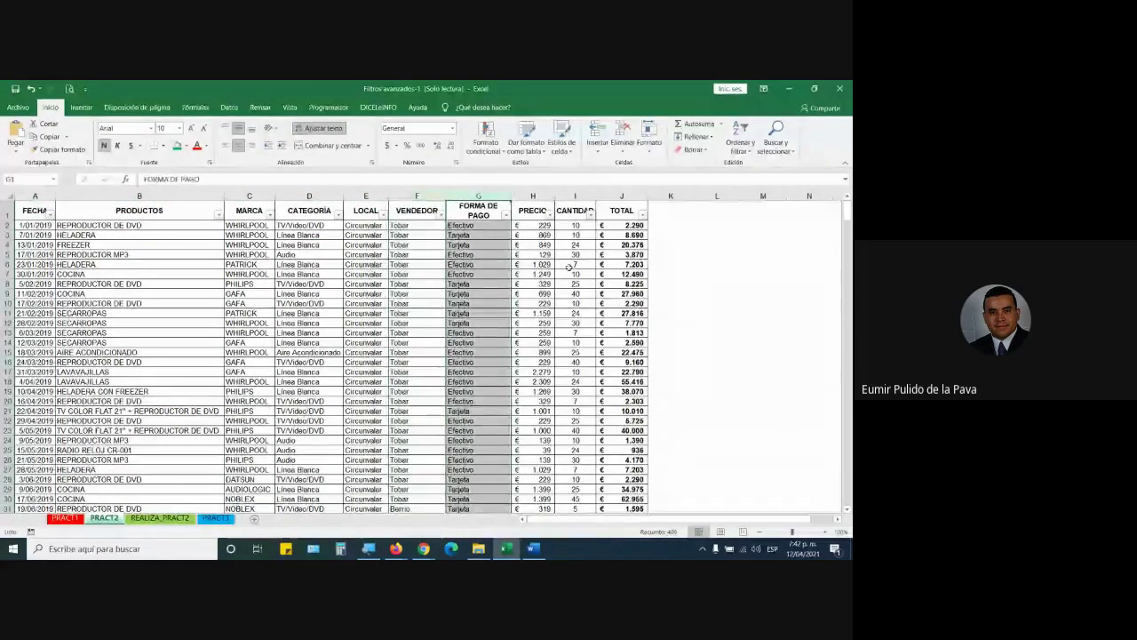
{"action": "left_click", "coordinate": [537, 196]}
{"action": "left_click", "coordinate": [575, 195]}
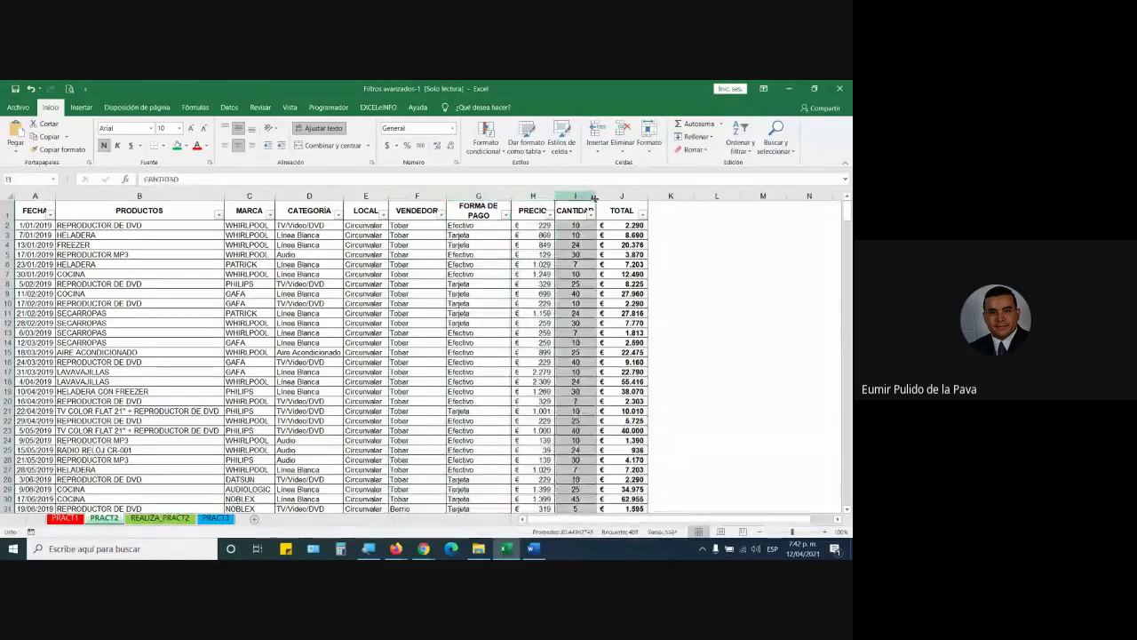
{"action": "left_click", "coordinate": [622, 195]}
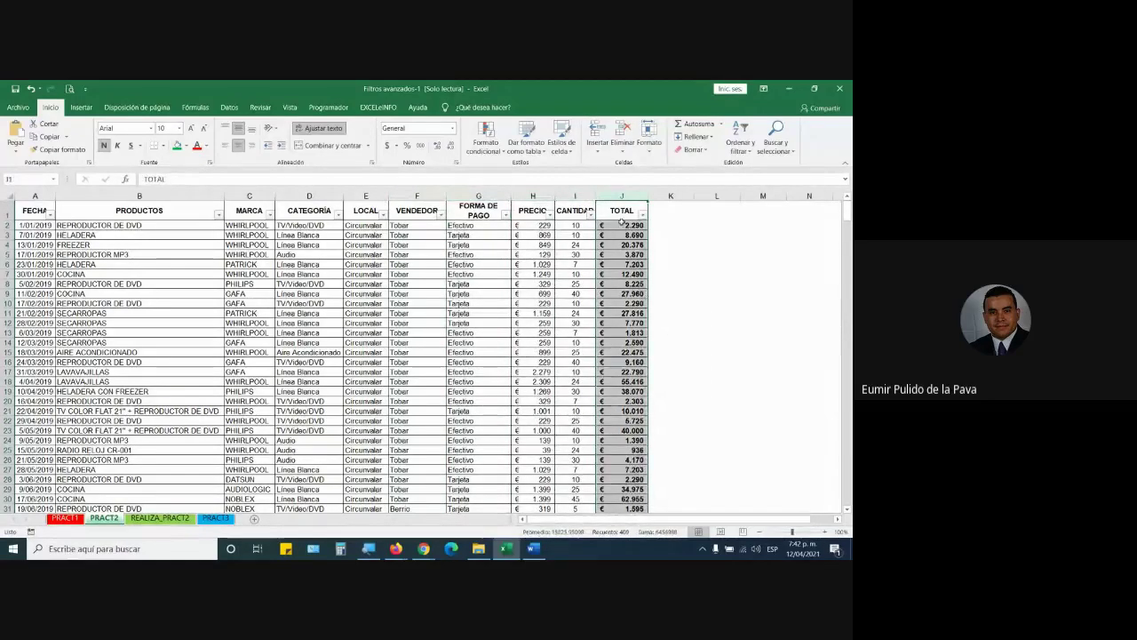
{"action": "left_click", "coordinate": [622, 224]}
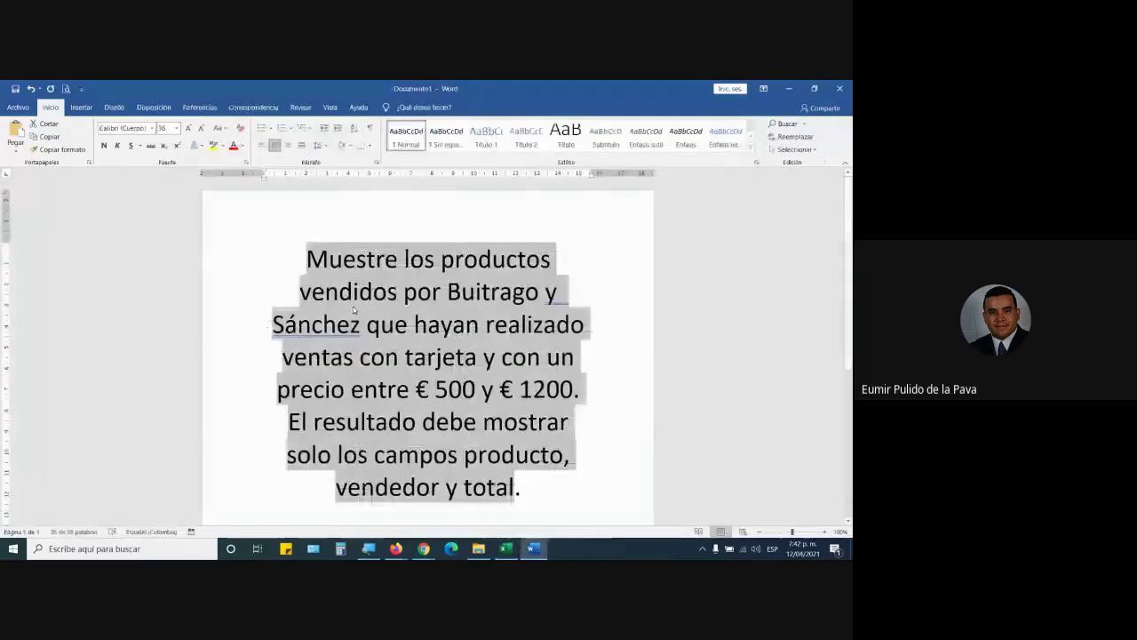
After rereading the statement, filter VENDEDOR to only Buitrago and Sánchez
{"action": "key", "text": "alt+Tab"}
{"action": "left_click", "coordinate": [495, 494]}
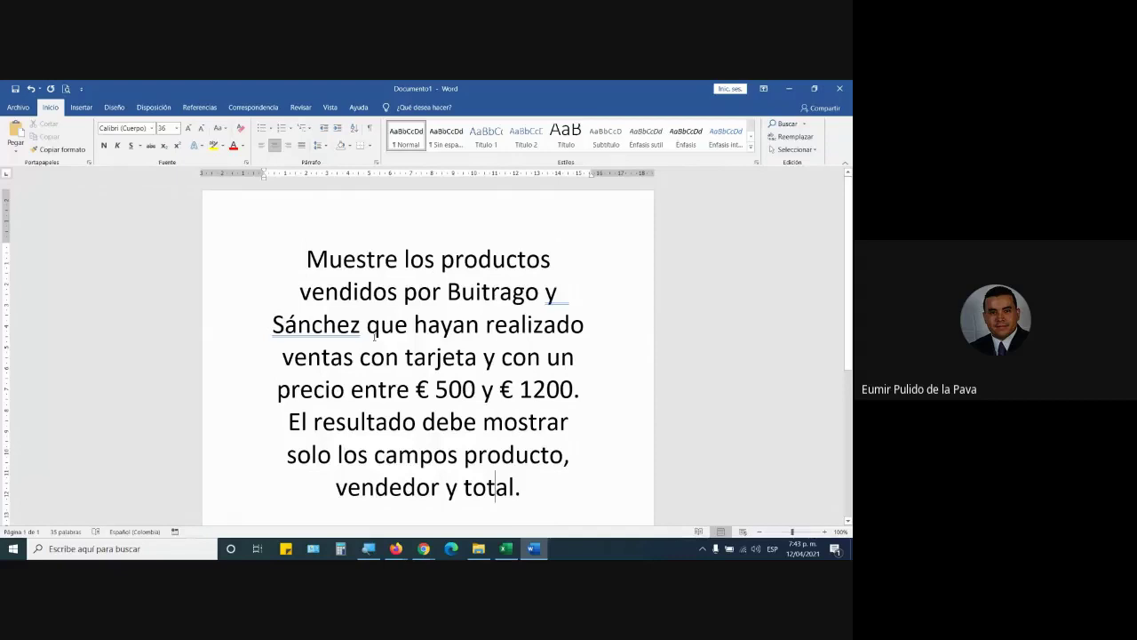
{"action": "key", "text": "alt+Tab"}
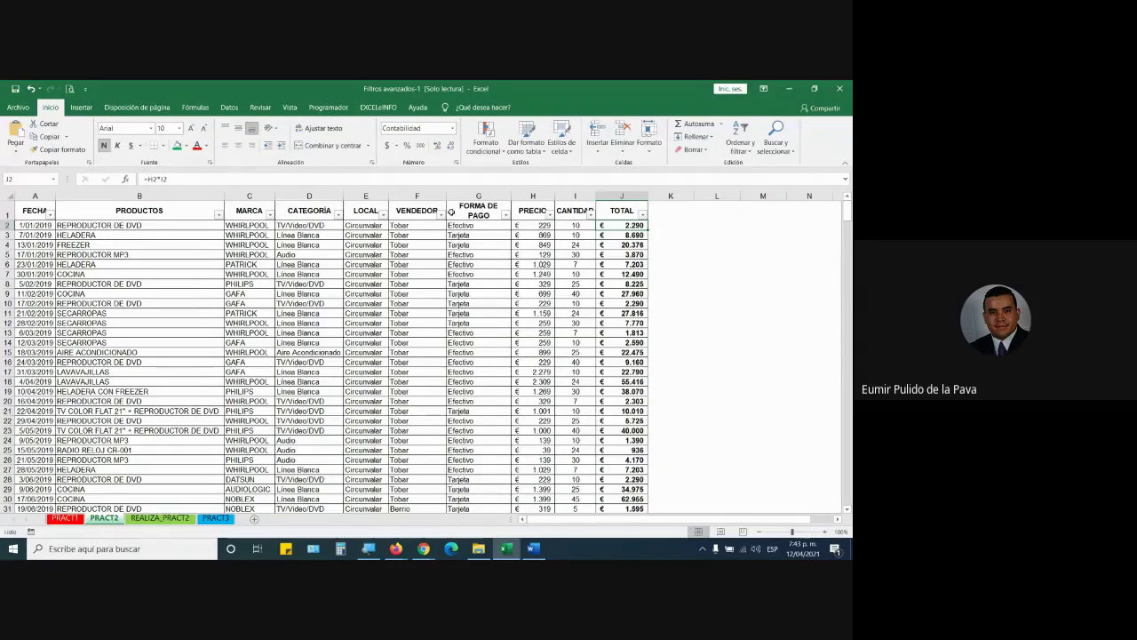
{"action": "left_click", "coordinate": [441, 214]}
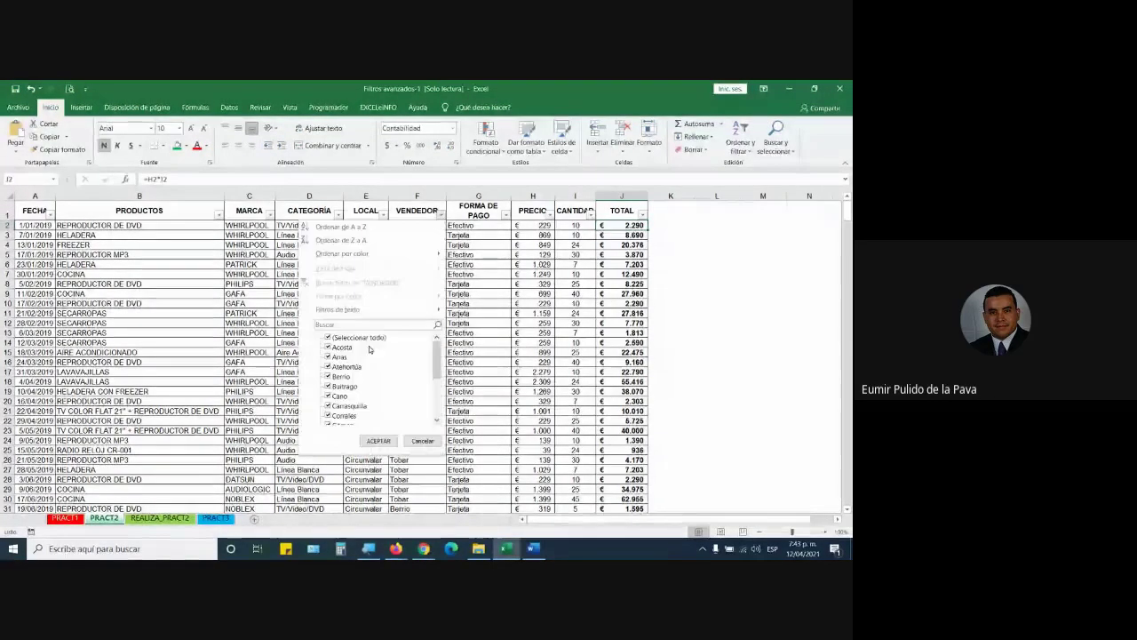
{"action": "left_click", "coordinate": [327, 338]}
{"action": "left_click", "coordinate": [327, 386]}
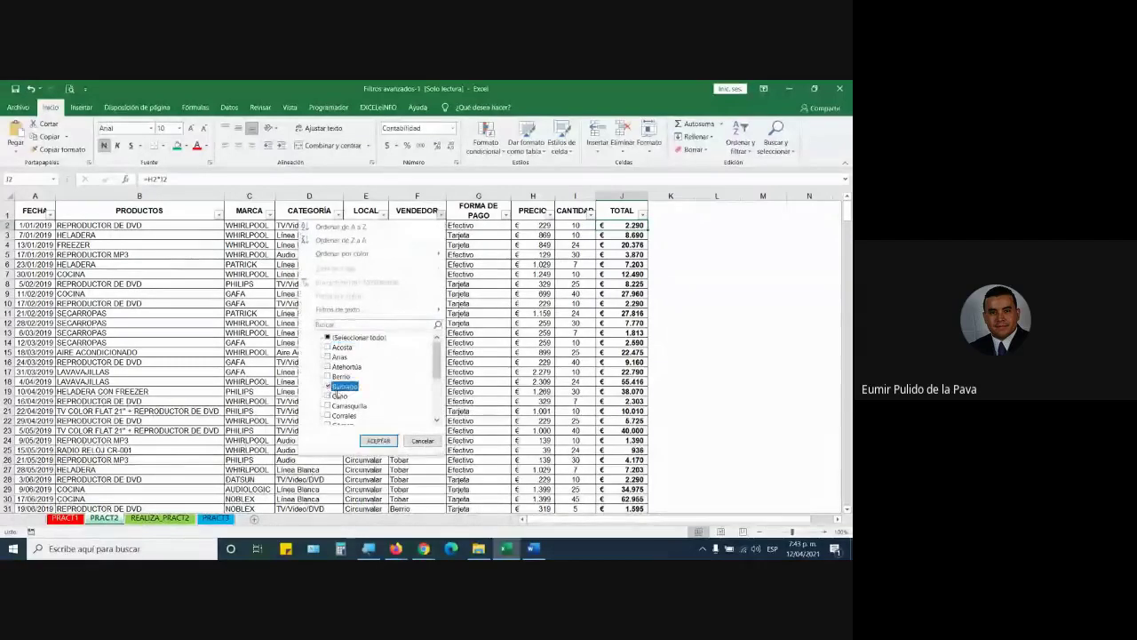
{"action": "scroll", "coordinate": [333, 396], "scroll_direction": "down", "scroll_amount": 2}
{"action": "scroll", "coordinate": [335, 415], "scroll_direction": "down", "scroll_amount": 2}
{"action": "left_click", "coordinate": [327, 395]}
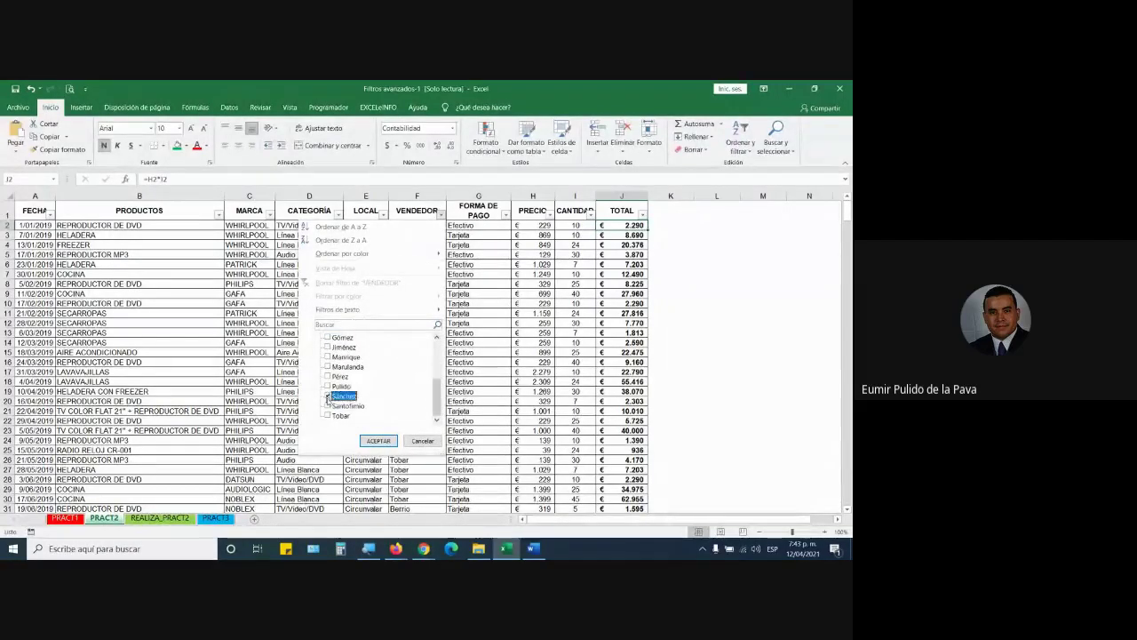
{"action": "left_click", "coordinate": [378, 441]}
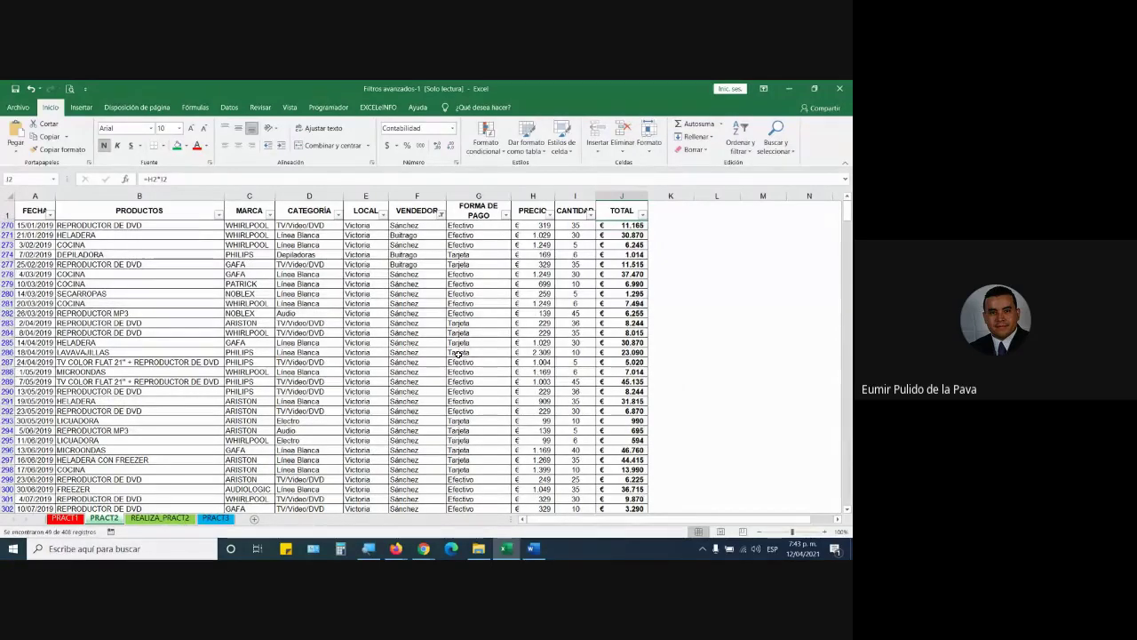
Reread the card and price conditions, then filter FORMA DE PAGO to Tarjeta only
{"action": "key", "text": "alt+Tab"}
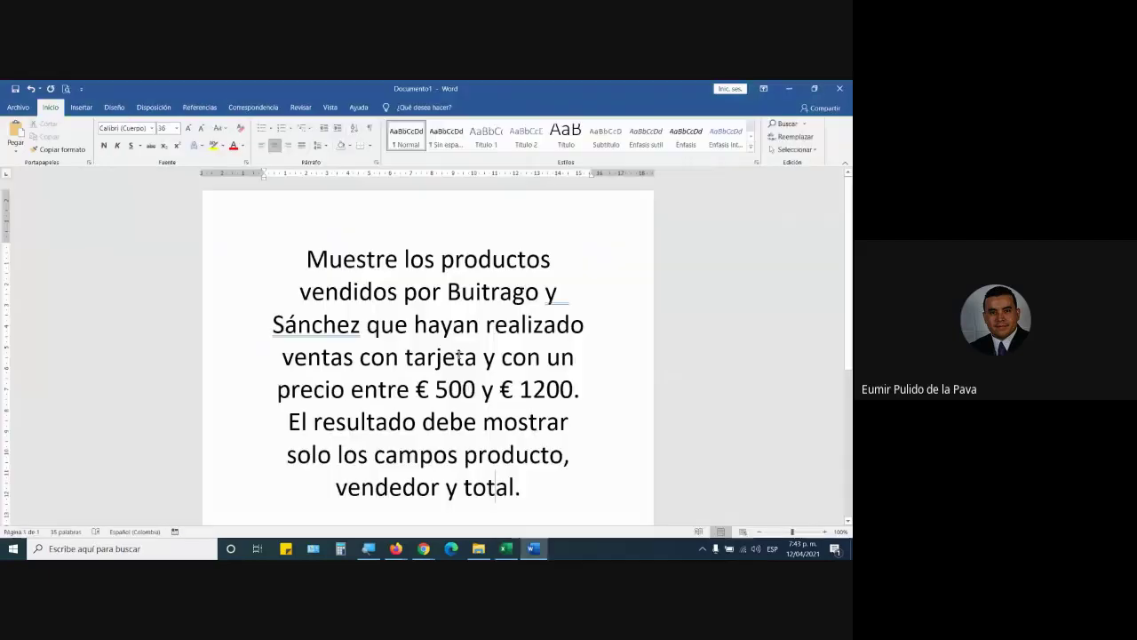
{"action": "mouse_move", "coordinate": [369, 325]}
{"action": "left_mouse_down"}
{"action": "mouse_move", "coordinate": [390, 375]}
{"action": "mouse_move", "coordinate": [607, 382]}
{"action": "left_mouse_up"}
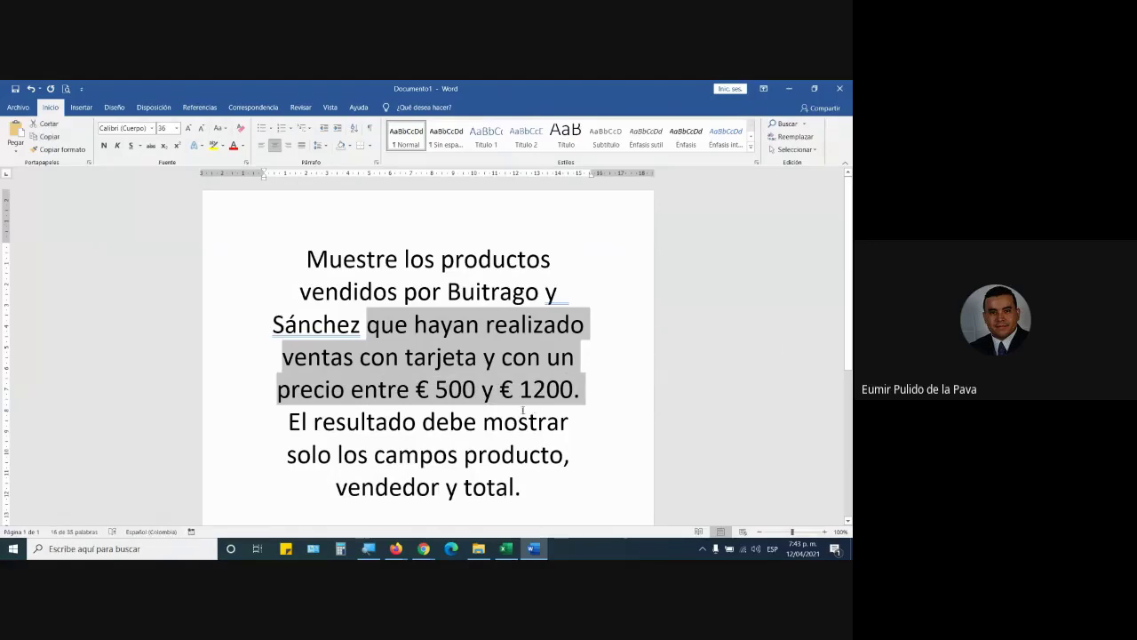
{"action": "key", "text": "alt+Tab"}
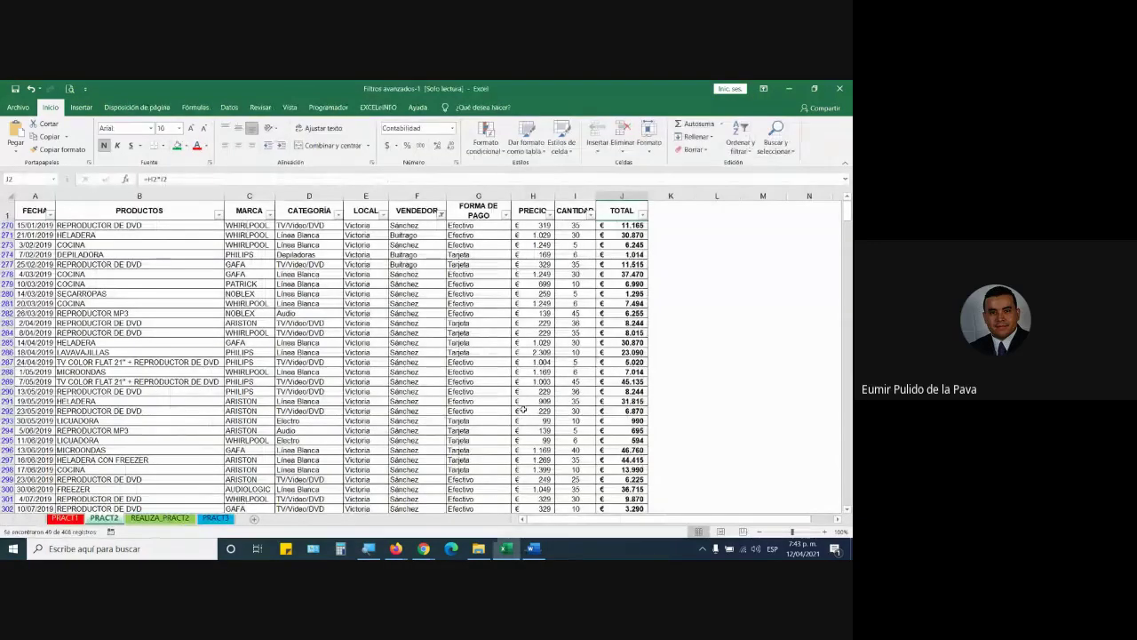
{"action": "left_click", "coordinate": [504, 215]}
{"action": "left_click", "coordinate": [393, 337]}
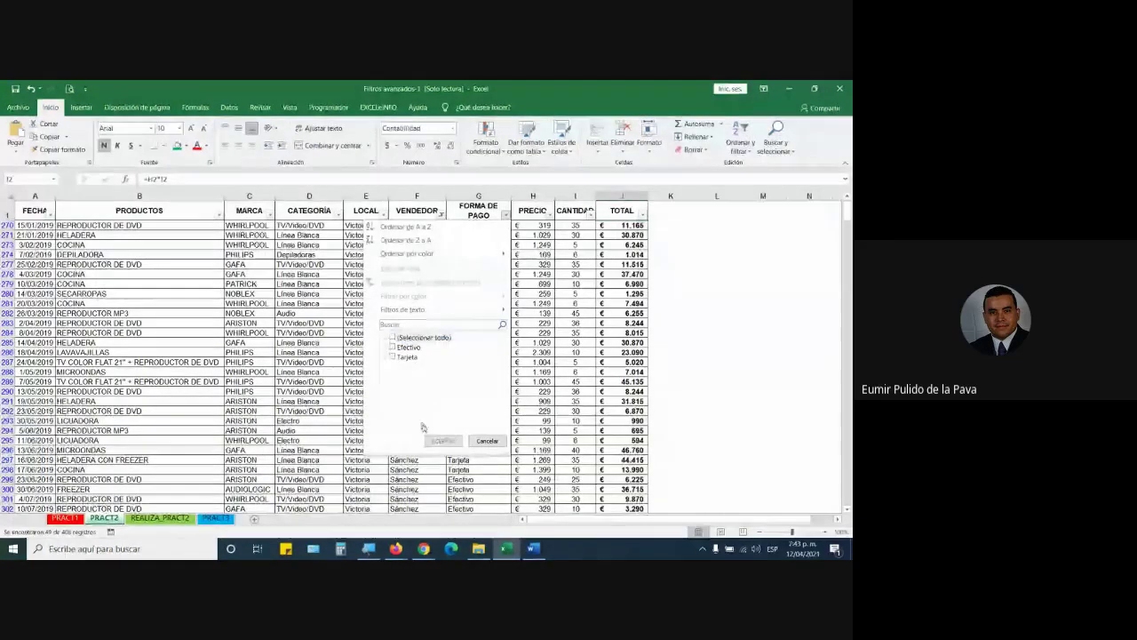
{"action": "left_click", "coordinate": [392, 356]}
{"action": "left_click", "coordinate": [443, 440]}
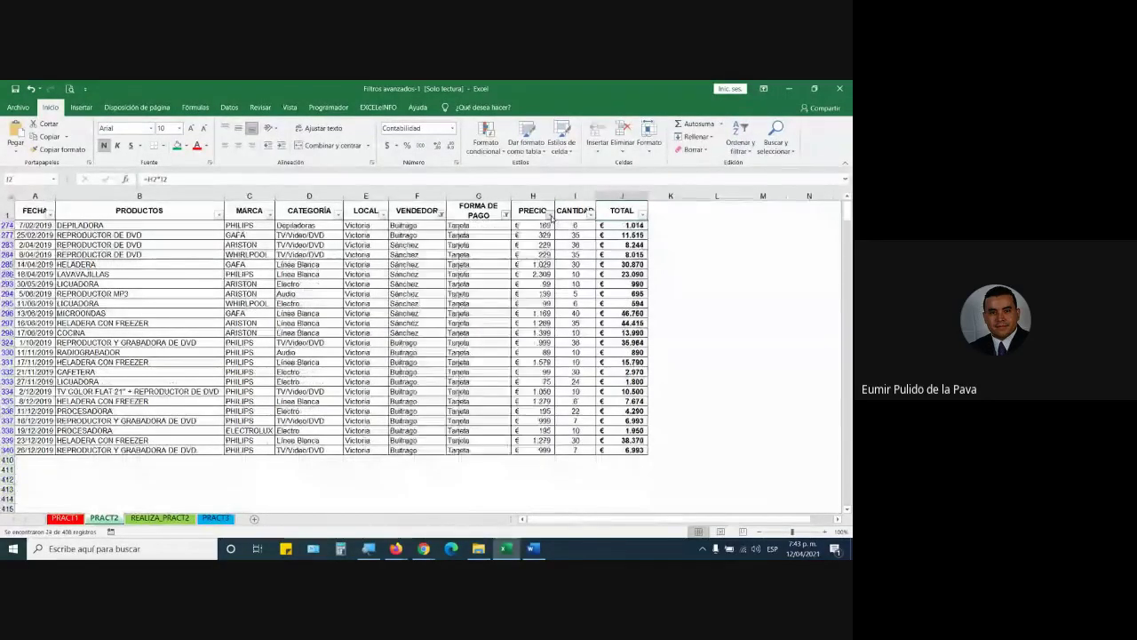
Filter PRECIO with a number filter between 500 and 1200
{"action": "left_click", "coordinate": [533, 548]}
{"action": "left_click", "coordinate": [505, 548]}
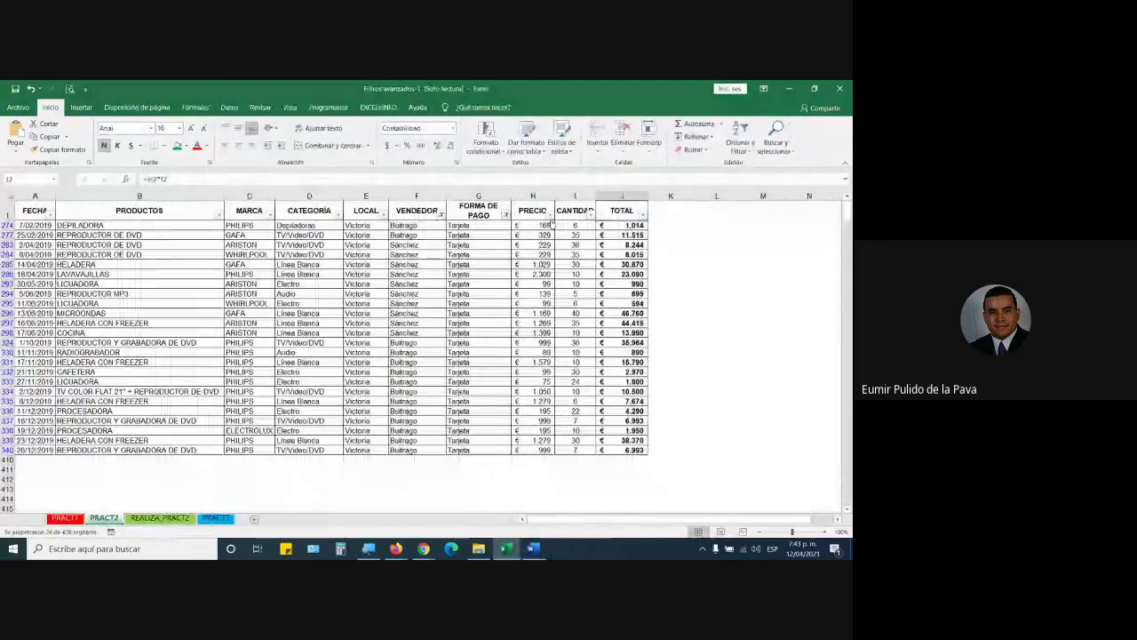
{"action": "left_click", "coordinate": [548, 215]}
{"action": "mouse_move", "coordinate": [551, 311]}
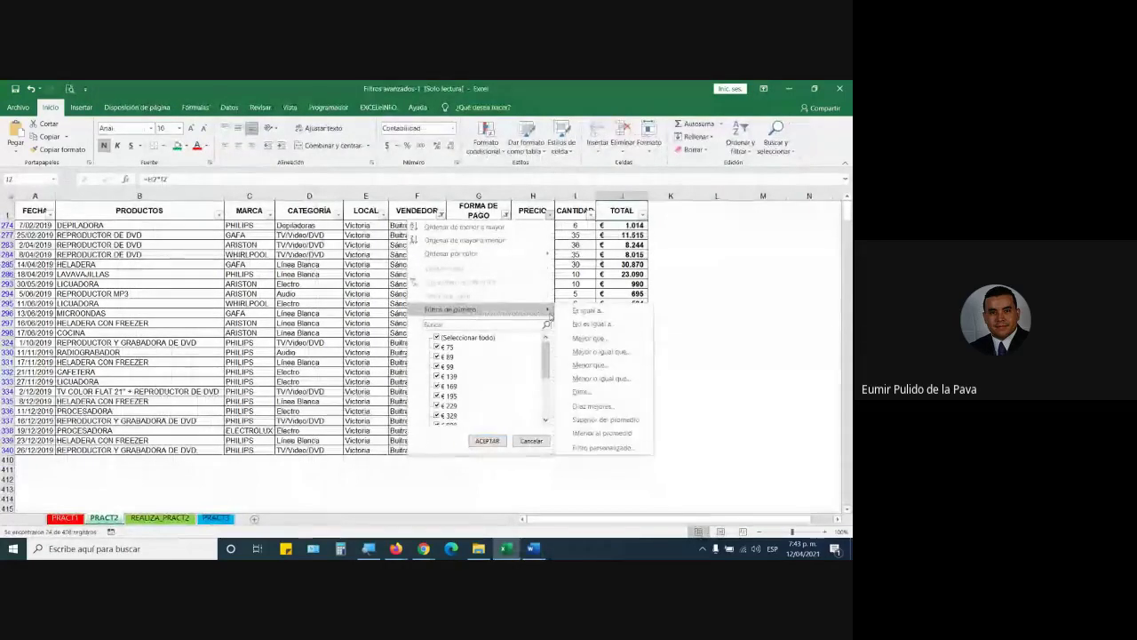
{"action": "left_click", "coordinate": [582, 391]}
{"action": "type", "text": "5"}
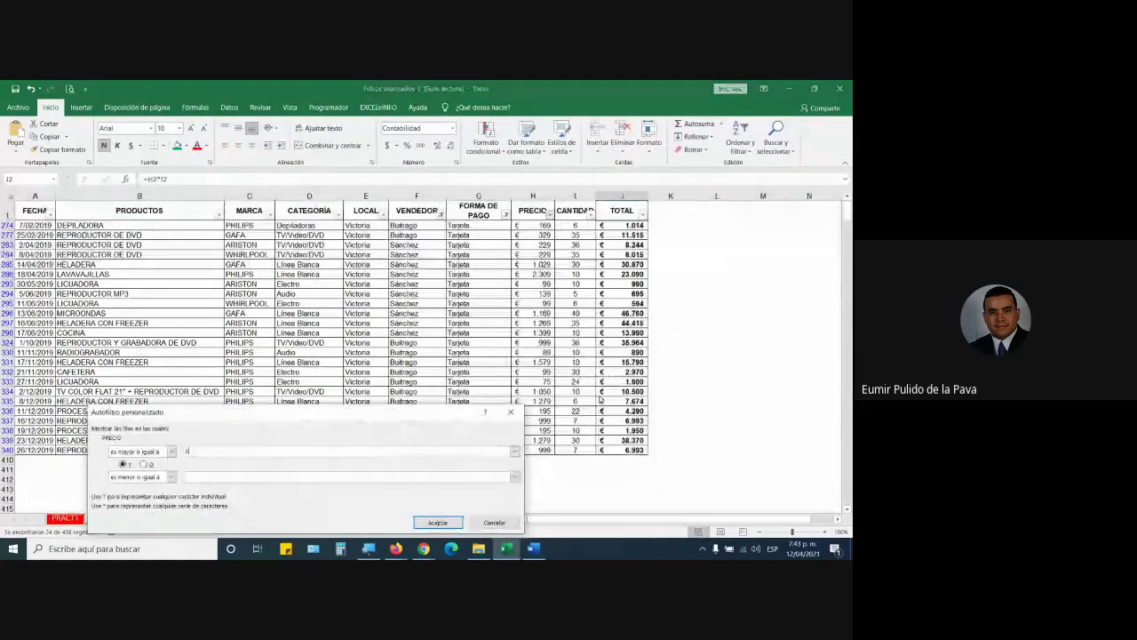
{"action": "type", "text": "00"}
{"action": "key", "text": "Tab"}
{"action": "key", "text": "Tab"}
{"action": "key", "text": "Tab"}
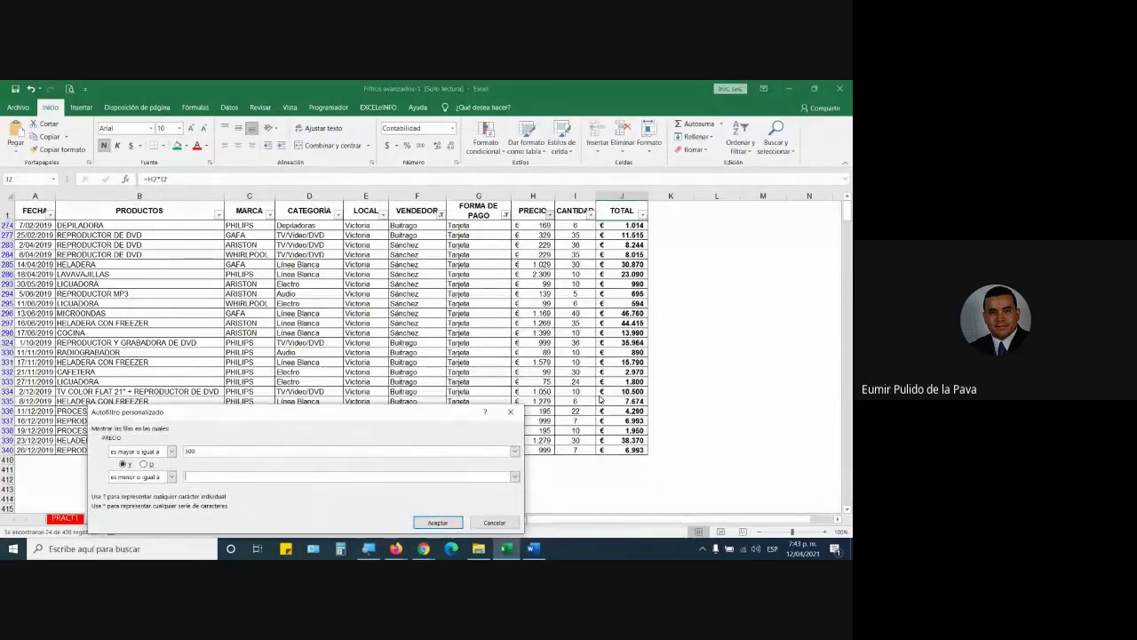
{"action": "type", "text": "1200"}
{"action": "key", "text": "Return"}
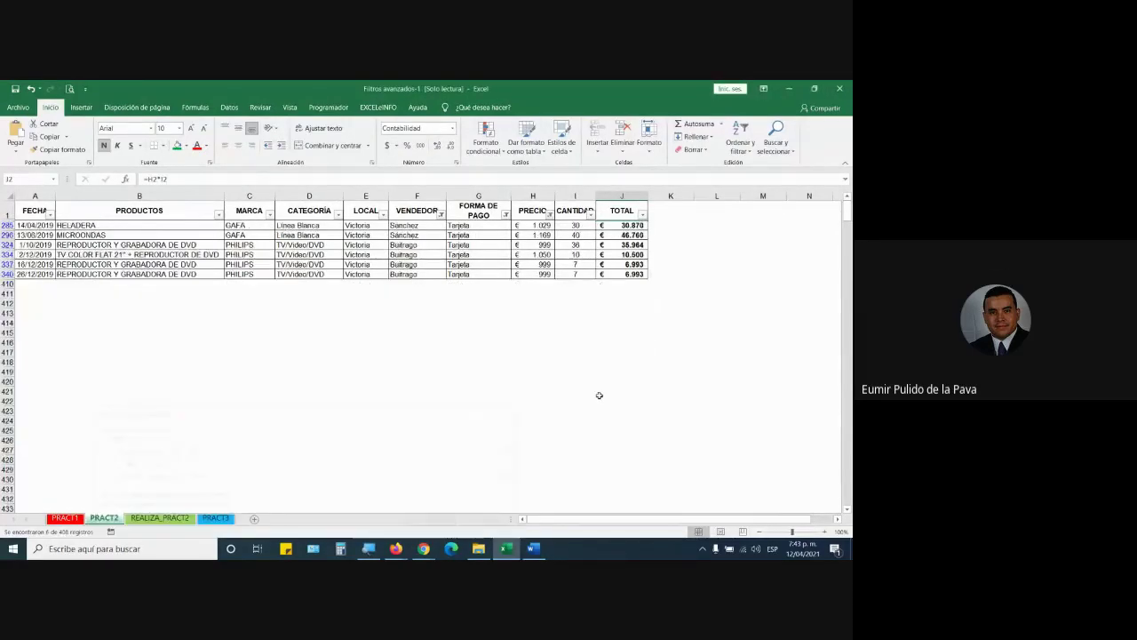
{"action": "key", "text": "alt+Tab"}
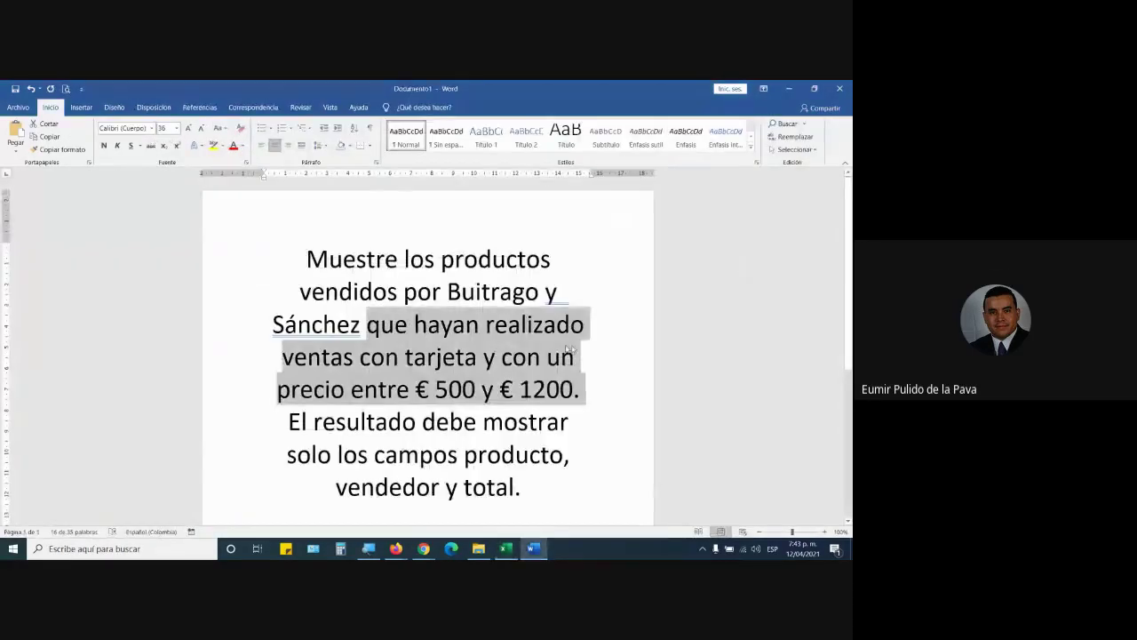
Compare the statement's required output fields (producto, vendedor, total) with the filtered table
{"action": "left_click_drag", "start_coordinate": [289, 368], "coordinate": [542, 424]}
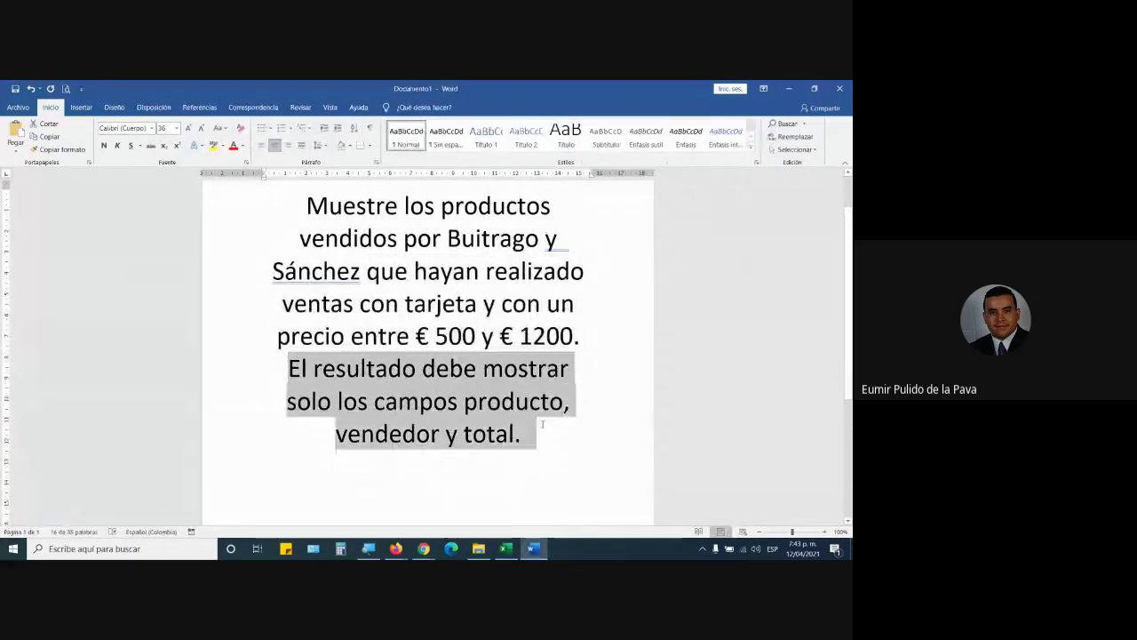
{"action": "key", "text": "alt+Tab"}
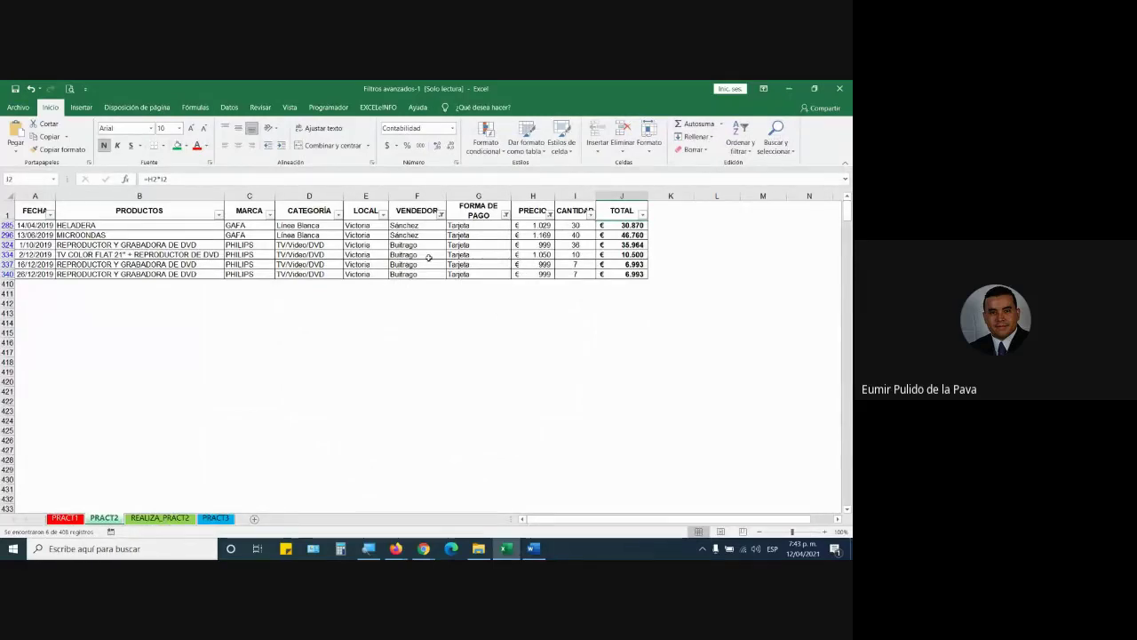
{"action": "left_click", "coordinate": [533, 548]}
{"action": "left_click_drag", "start_coordinate": [288, 368], "coordinate": [529, 478]}
{"action": "key", "text": "alt+Tab"}
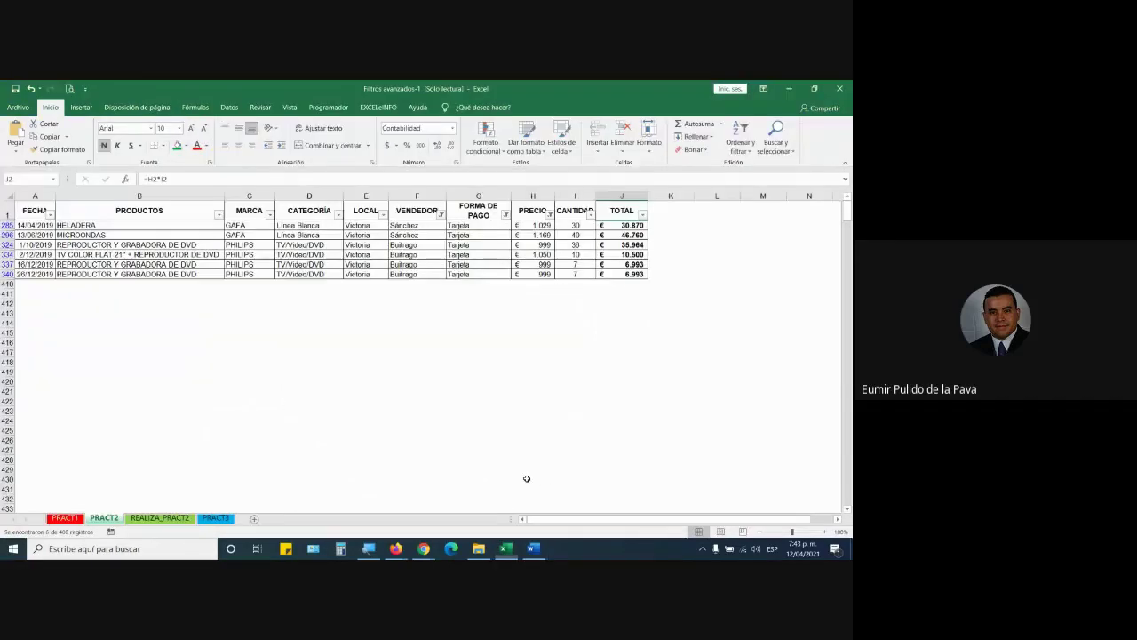
{"action": "key", "text": "alt+Tab"}
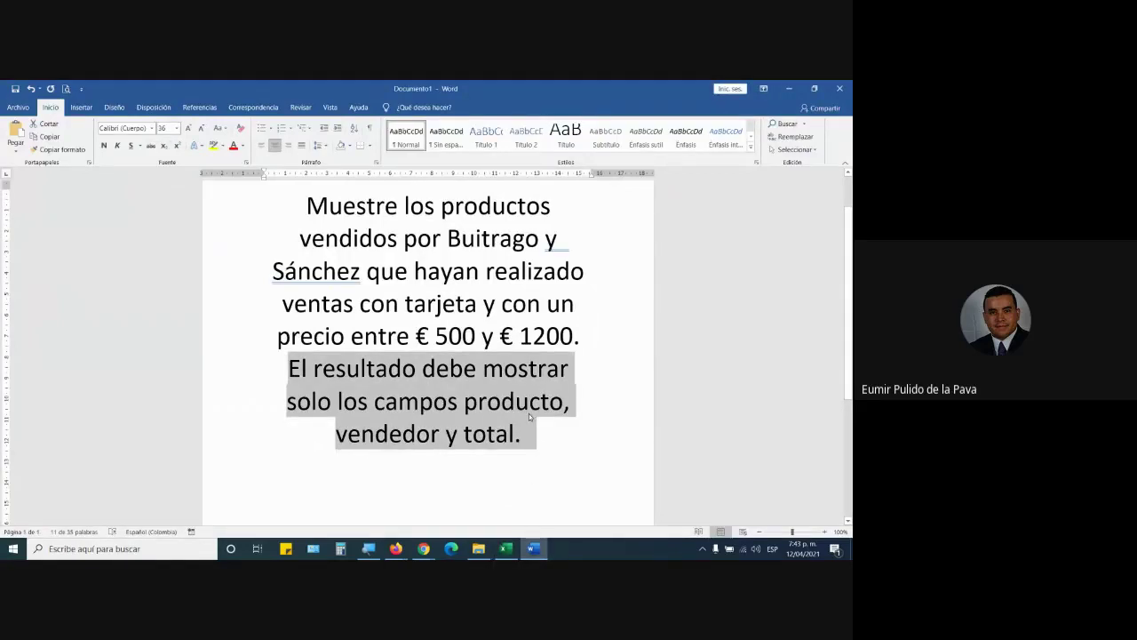
{"action": "key", "text": "alt+Tab"}
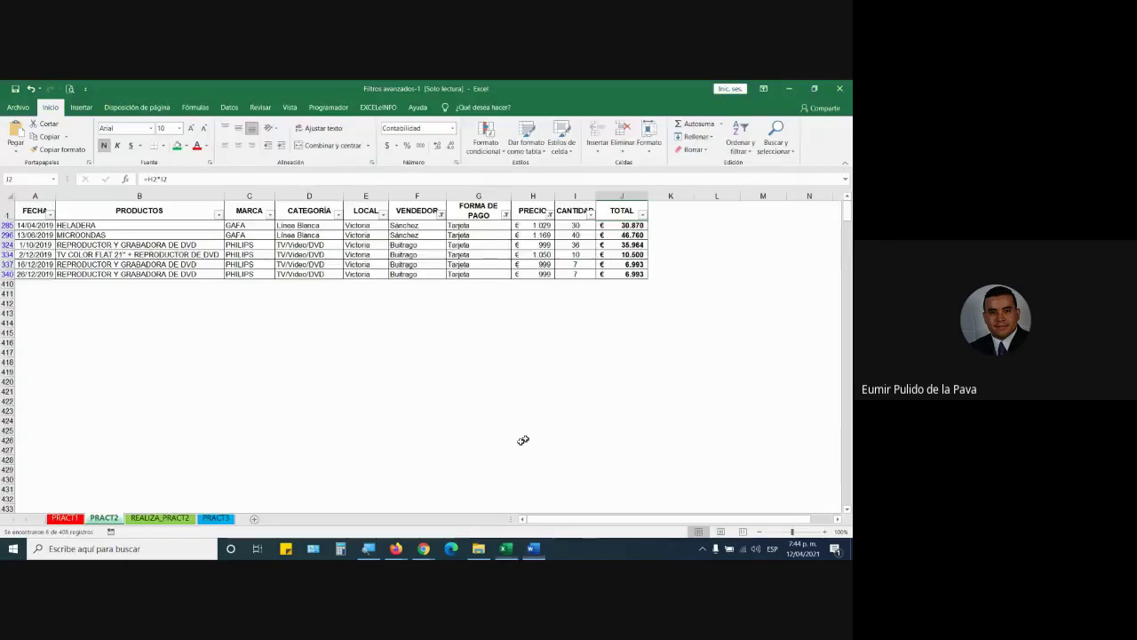
Select the PRODUCTOS, VENDEDOR and TOTAL columns, then the VENDEDOR header cell
{"action": "left_click", "coordinate": [167, 201]}
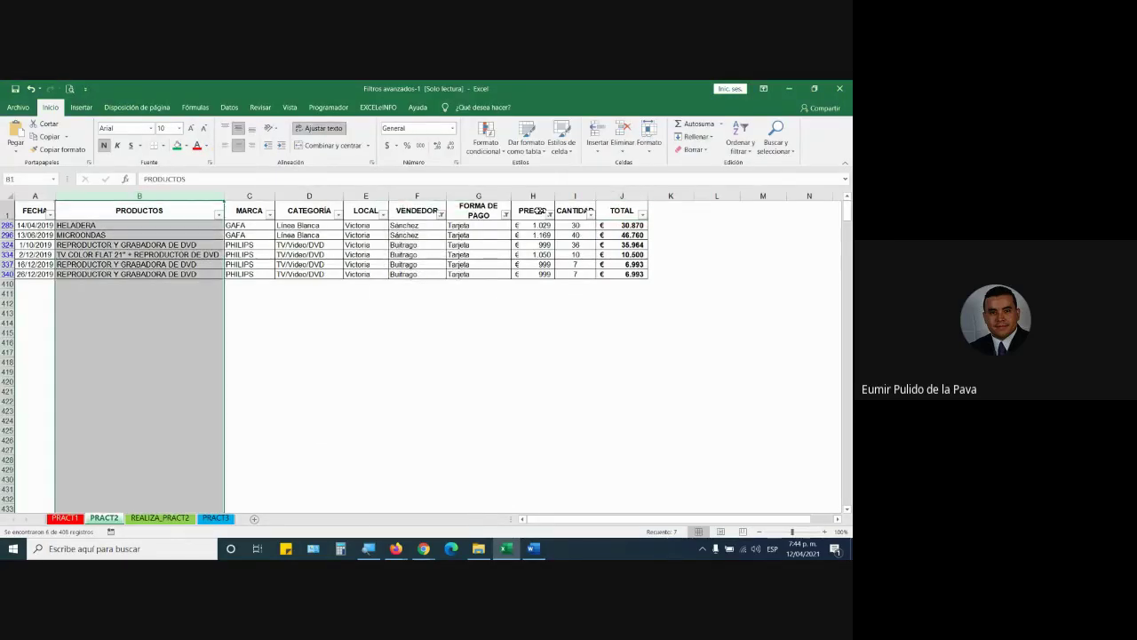
{"action": "left_click", "coordinate": [416, 196], "text": "ctrl"}
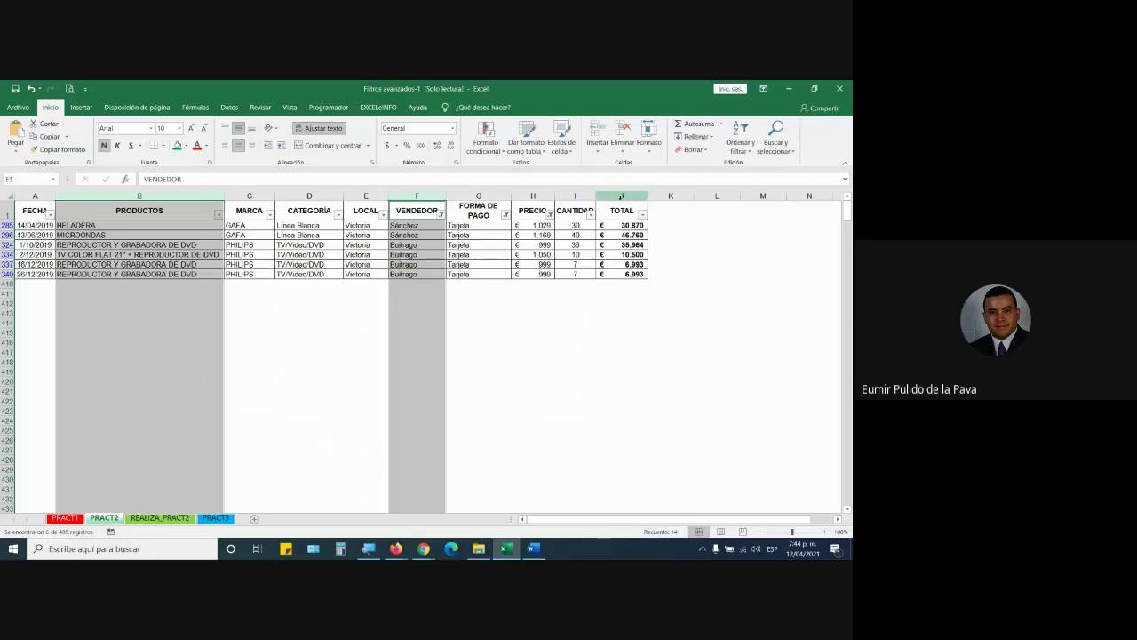
{"action": "left_click", "coordinate": [621, 197], "text": "ctrl"}
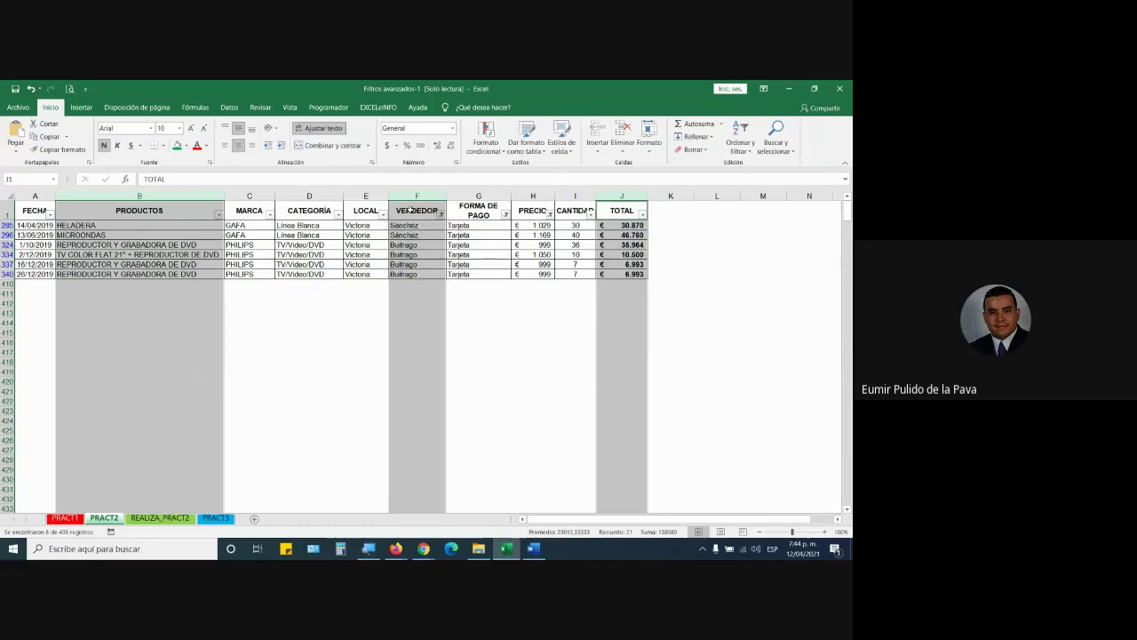
{"action": "left_click", "coordinate": [411, 210]}
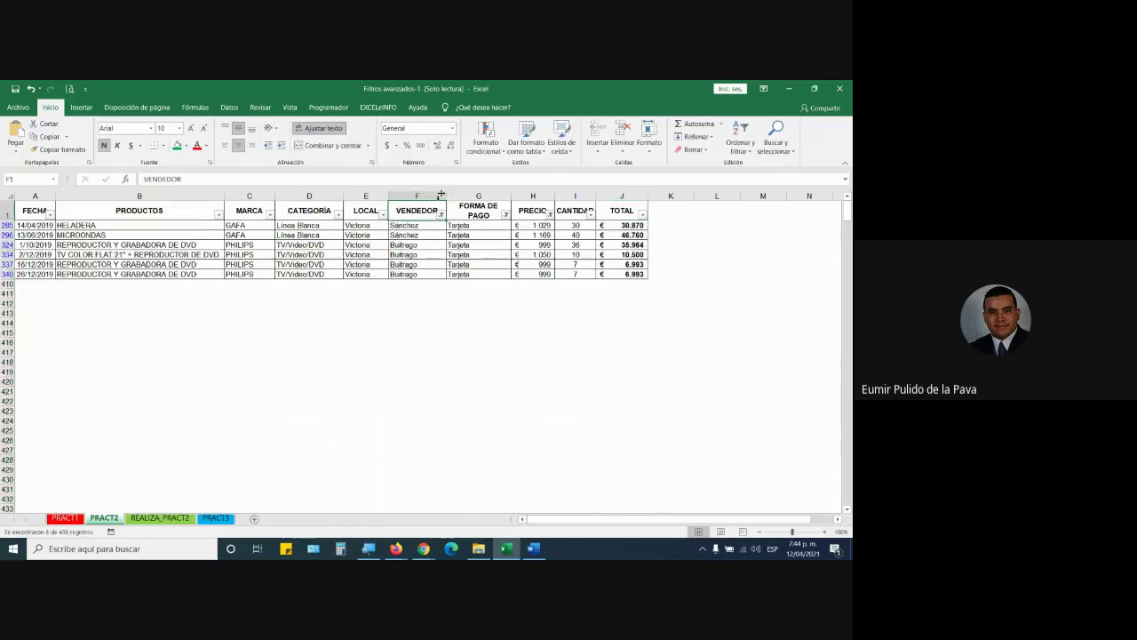
Turn off the AutoFilter from the Datos tab so all sales records show
{"action": "left_click", "coordinate": [229, 108]}
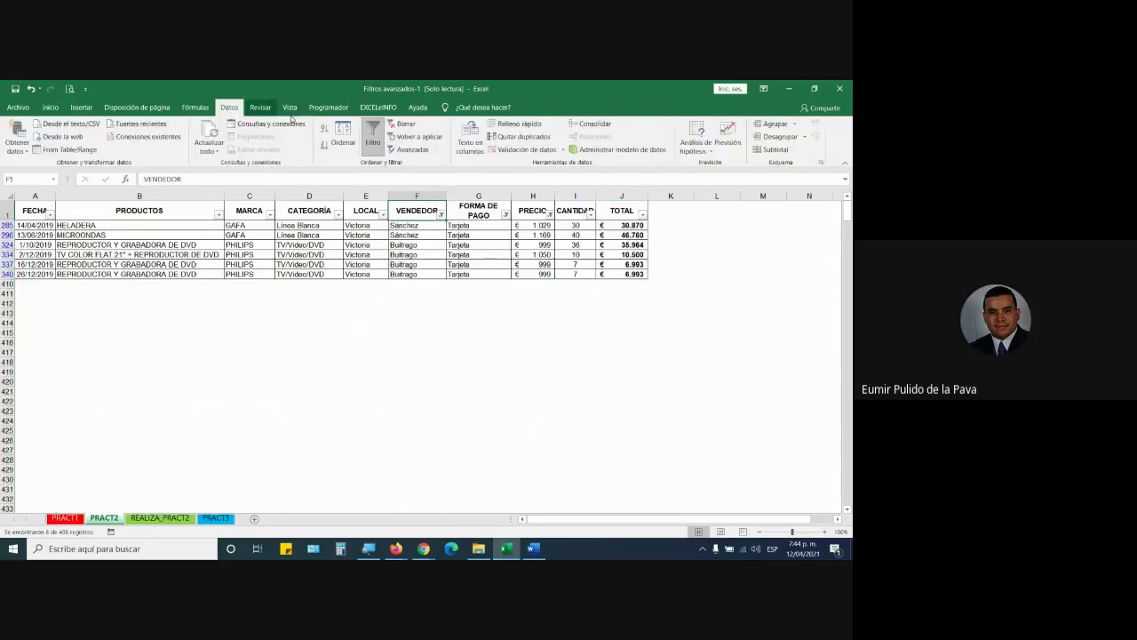
{"action": "left_click", "coordinate": [371, 134]}
{"action": "left_click", "coordinate": [372, 137]}
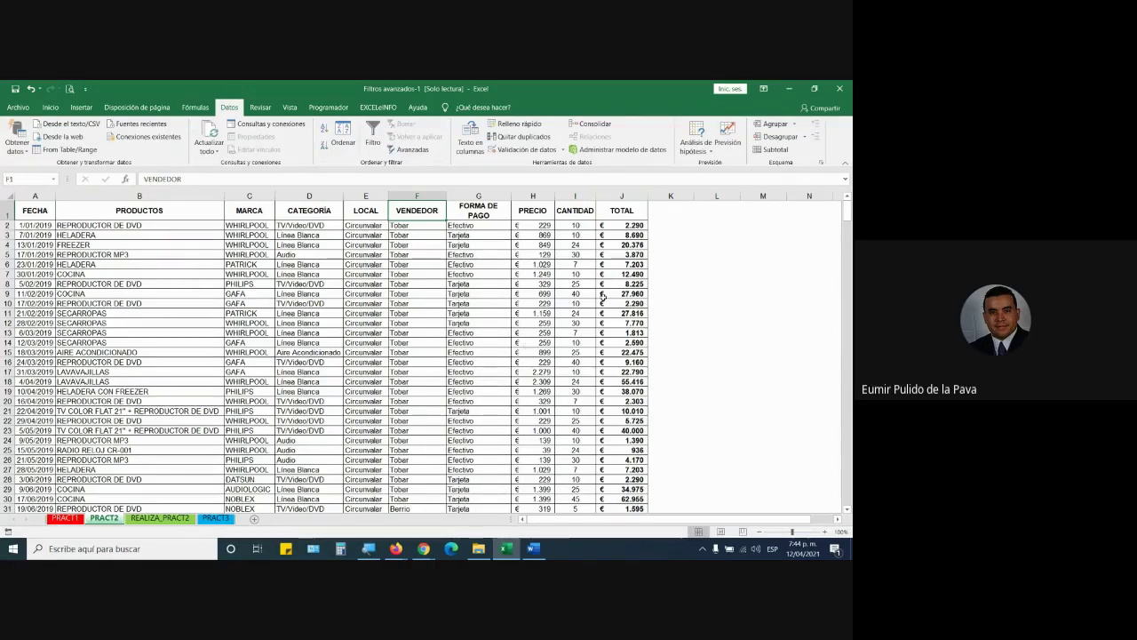
Check the Word statement and extend the header selection to include FORMA DE PAGO
{"action": "key", "text": "alt+Tab"}
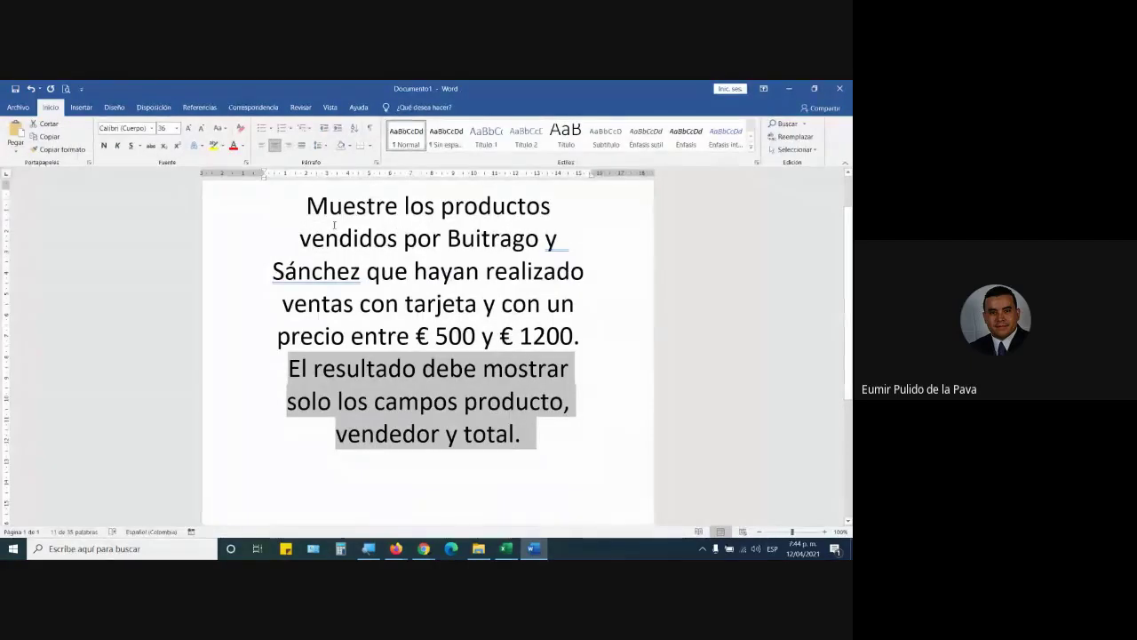
{"action": "key", "text": "alt+Tab"}
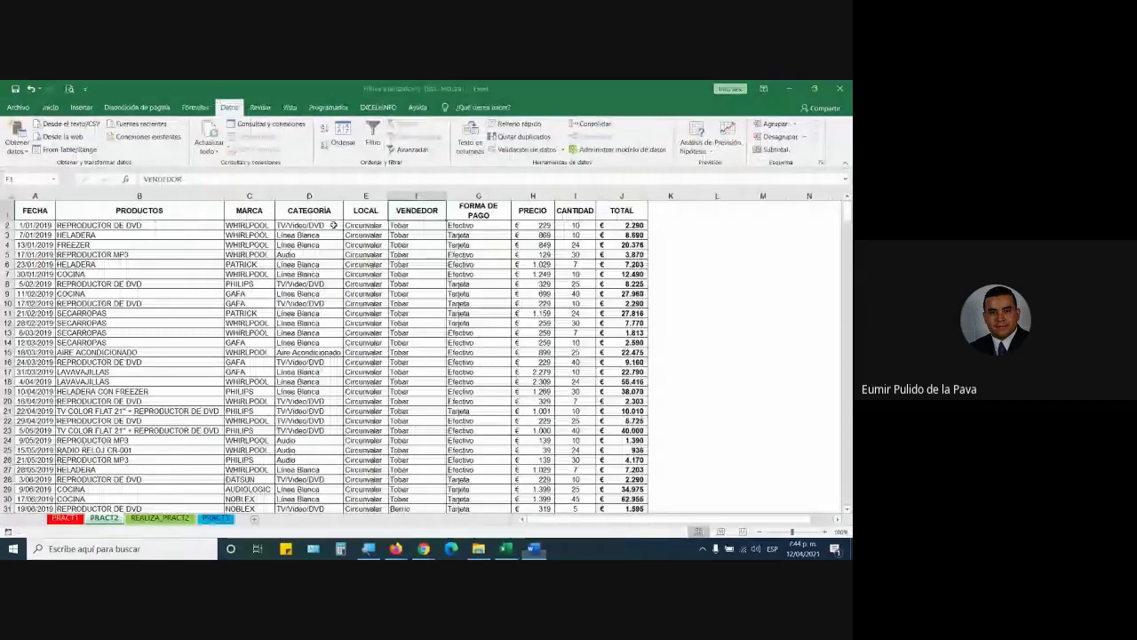
{"action": "key", "text": "Right"}
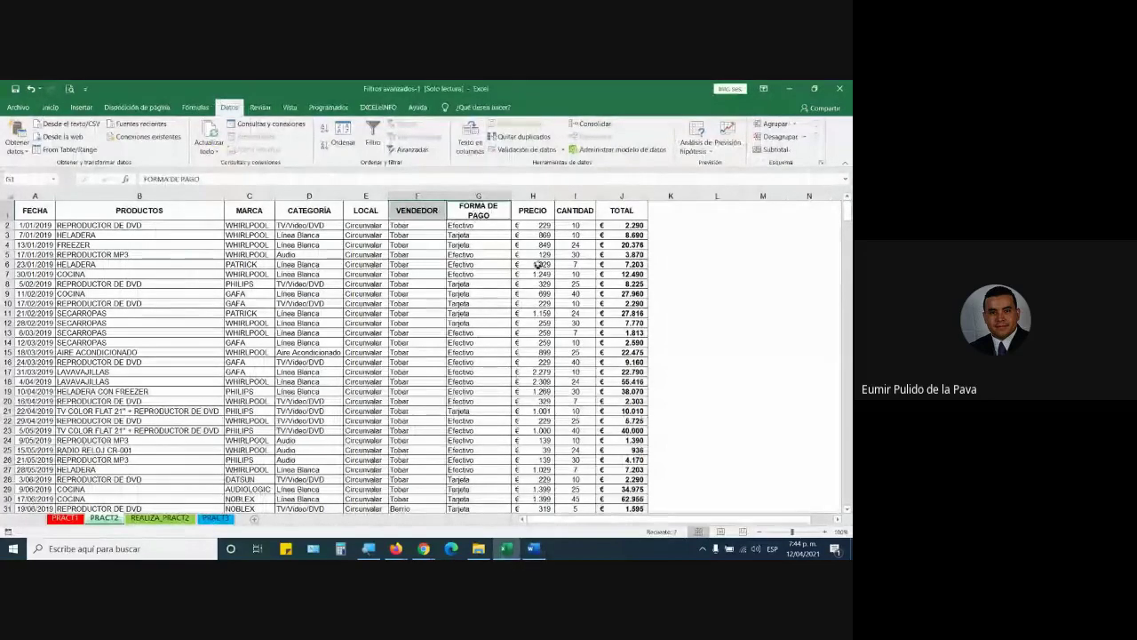
{"action": "key", "text": "alt+Tab"}
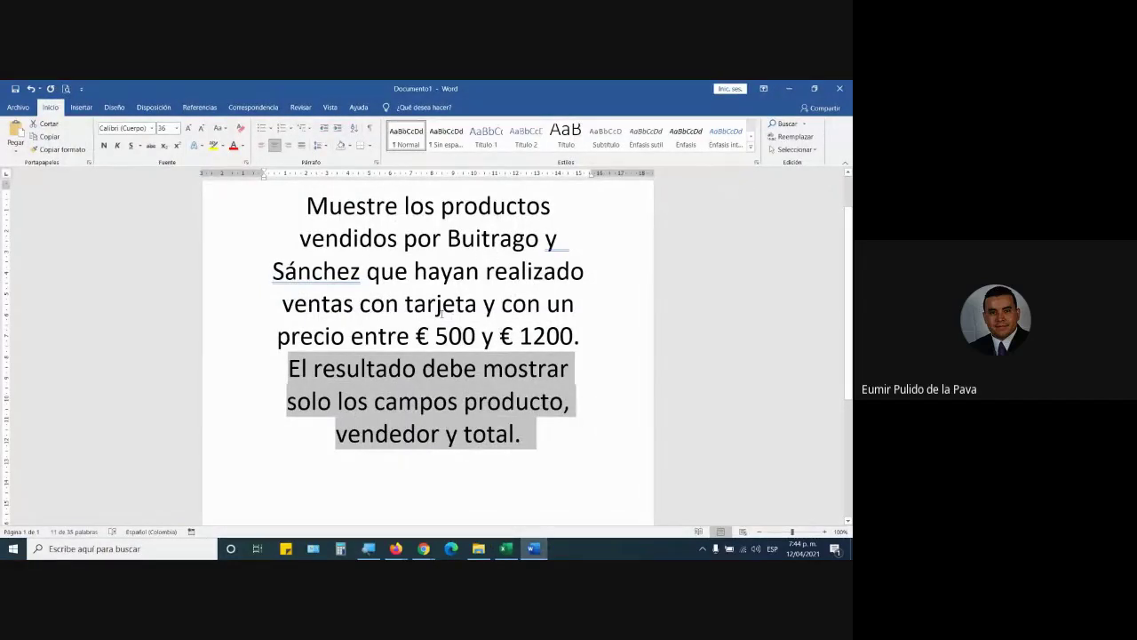
{"action": "key", "text": "alt+Tab"}
{"action": "key", "text": "alt+Tab"}
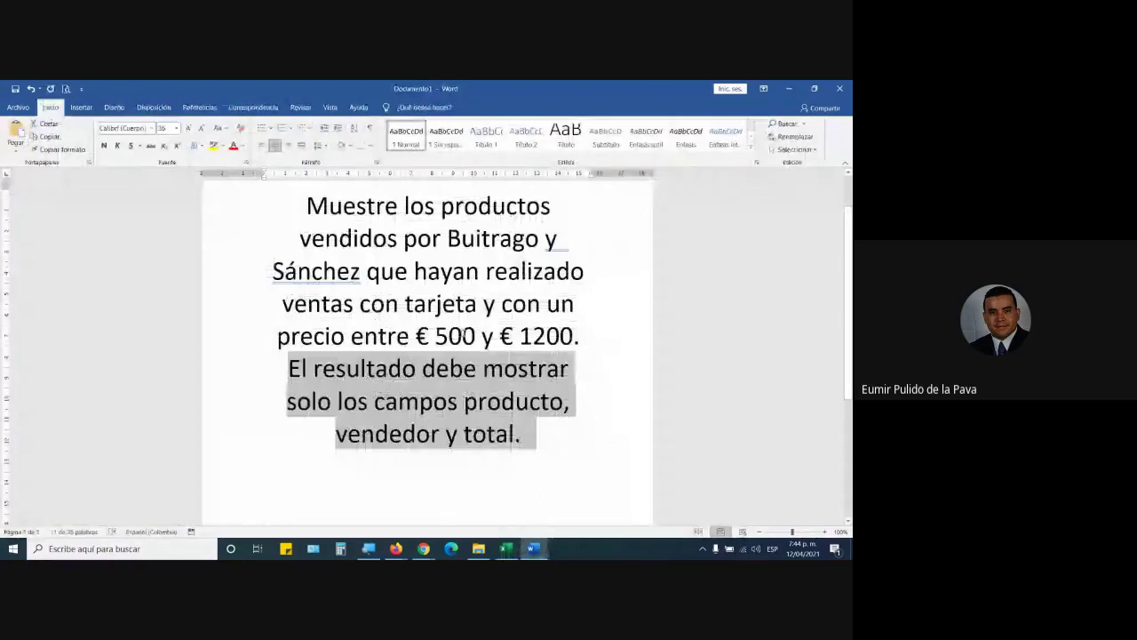
{"action": "key", "text": "alt+Tab"}
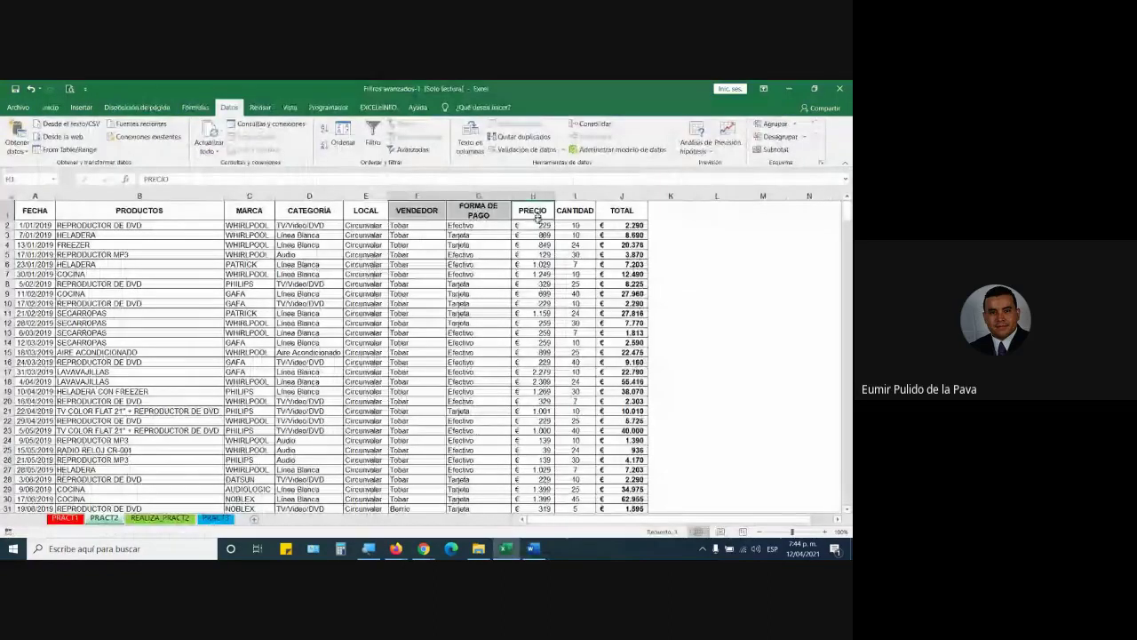
Paste the VENDEDOR, FORMA DE PAGO and PRECIO headers into A412 below the data and widen column A
{"action": "key", "text": "ctrl+c"}
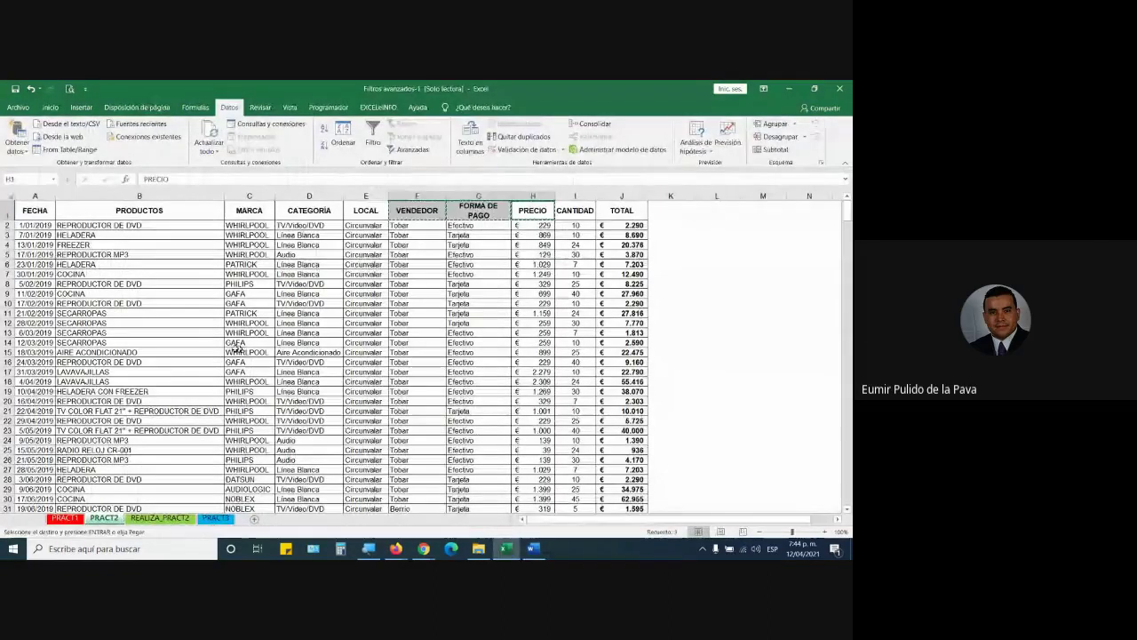
{"action": "left_click", "coordinate": [160, 348]}
{"action": "key", "text": "ctrl+Down"}
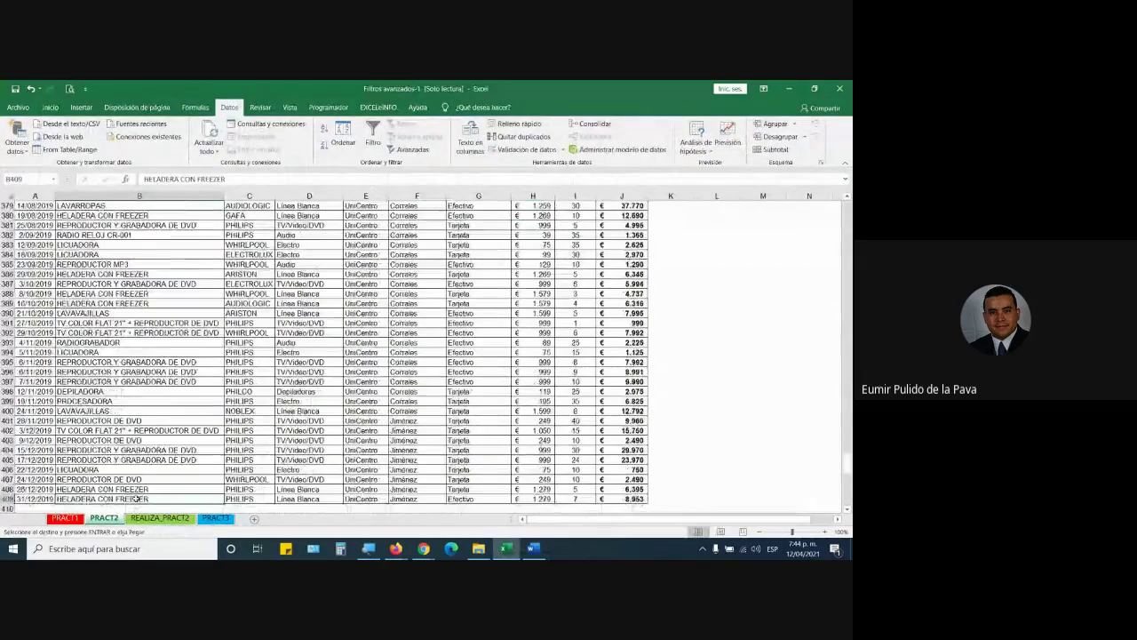
{"action": "scroll", "coordinate": [136, 499], "scroll_direction": "down", "scroll_amount": 2}
{"action": "scroll", "coordinate": [136, 498], "scroll_direction": "down", "scroll_amount": 2}
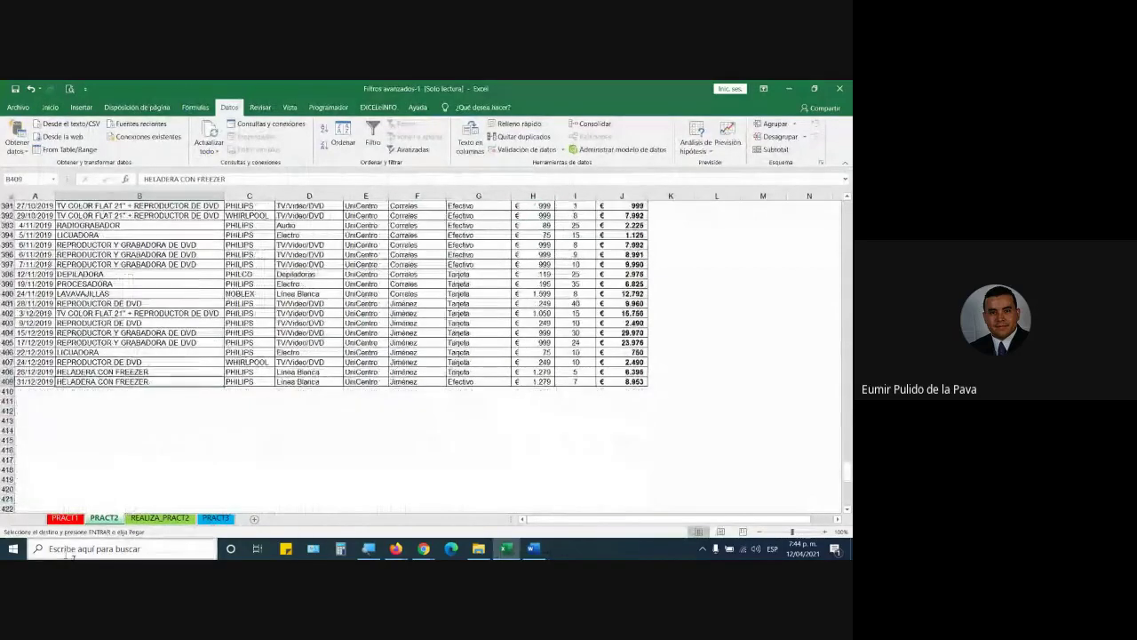
{"action": "left_click", "coordinate": [30, 411]}
{"action": "left_click", "coordinate": [50, 107]}
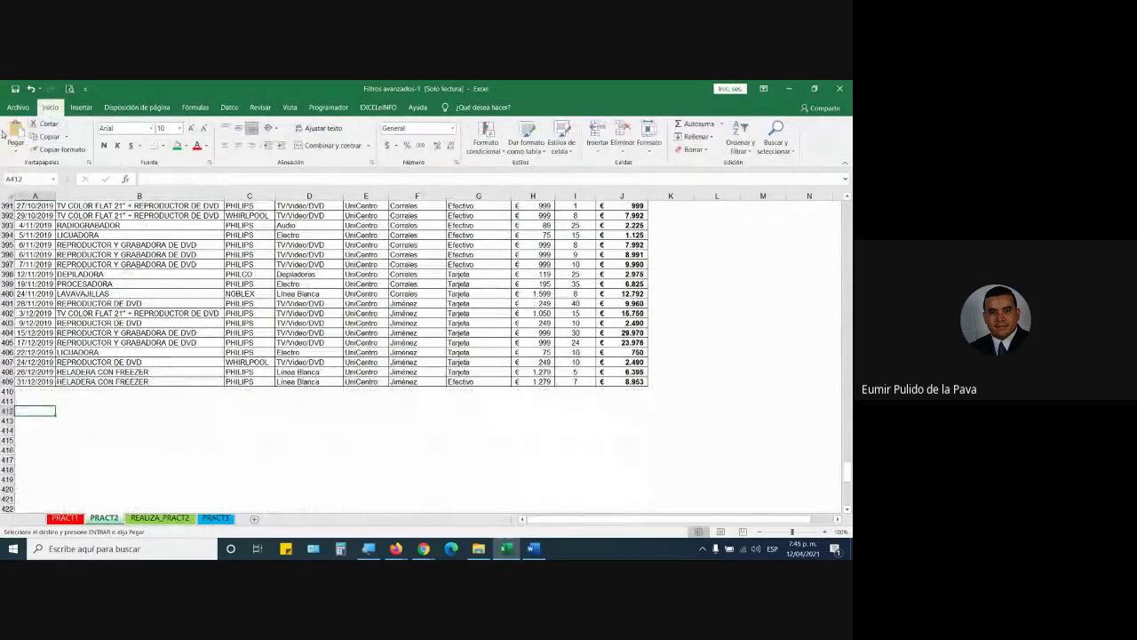
{"action": "left_click", "coordinate": [10, 134]}
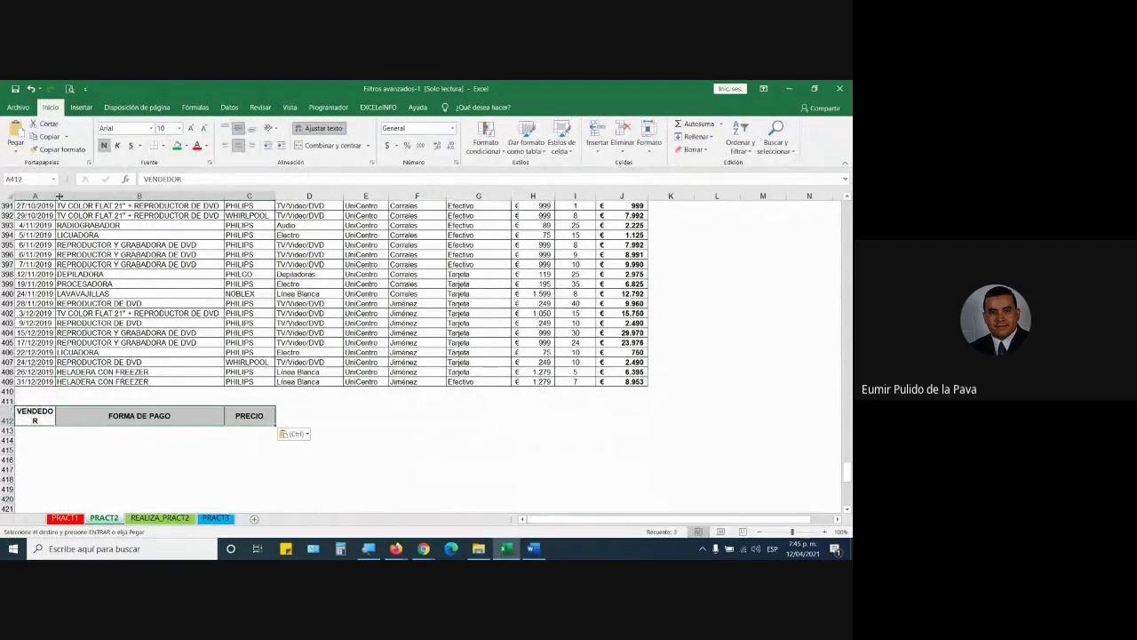
{"action": "left_click_drag", "start_coordinate": [60, 195], "coordinate": [94, 195]}
{"action": "left_click", "coordinate": [178, 450]}
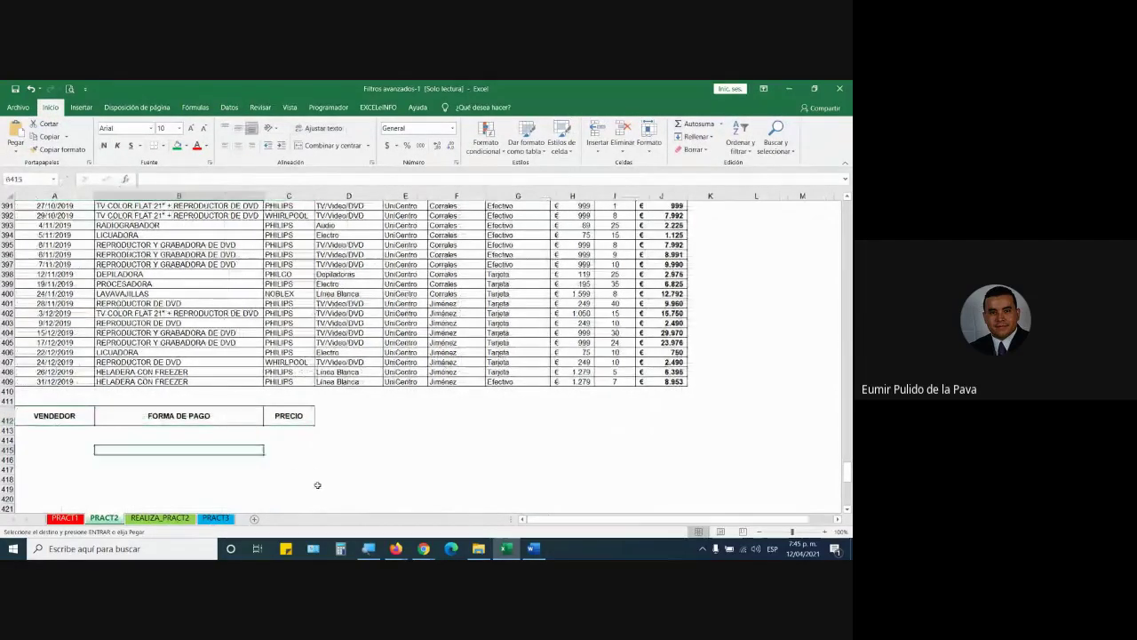
Copy the seller names from Word and enter Buitrago and Sánchez in A413 and A414
{"action": "key", "text": "alt+Tab"}
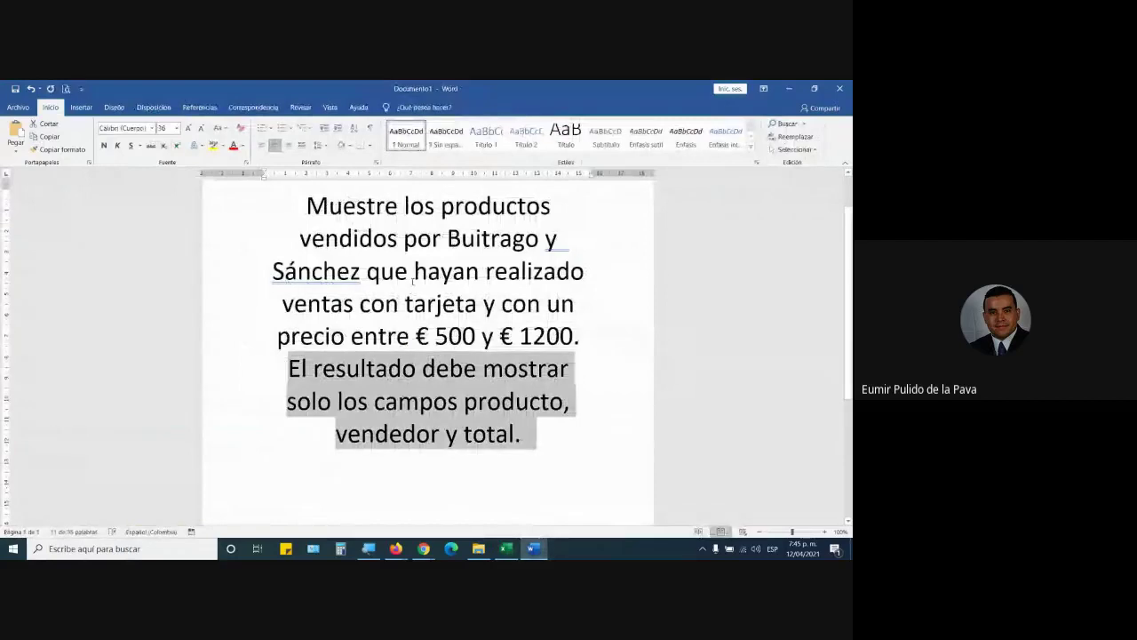
{"action": "left_click", "coordinate": [458, 251]}
{"action": "mouse_move", "coordinate": [447, 238]}
{"action": "left_mouse_down"}
{"action": "mouse_move", "coordinate": [500, 240]}
{"action": "mouse_move", "coordinate": [360, 271]}
{"action": "left_mouse_up"}
{"action": "key", "text": "ctrl+c"}
{"action": "key", "text": "alt+Tab"}
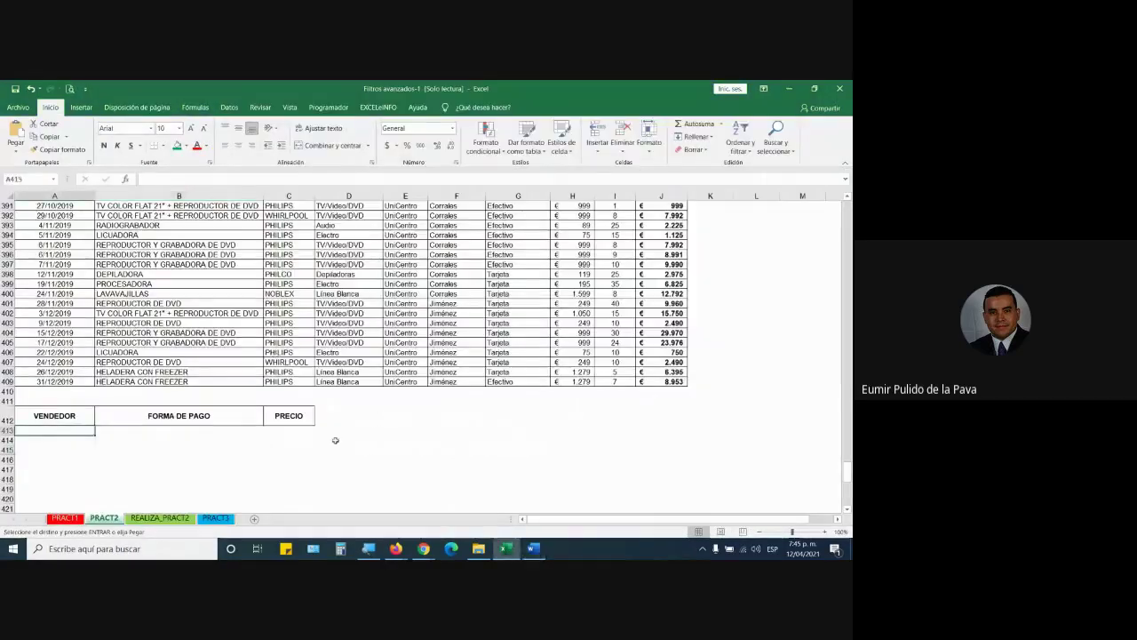
{"action": "type", "text": "Buitrago"}
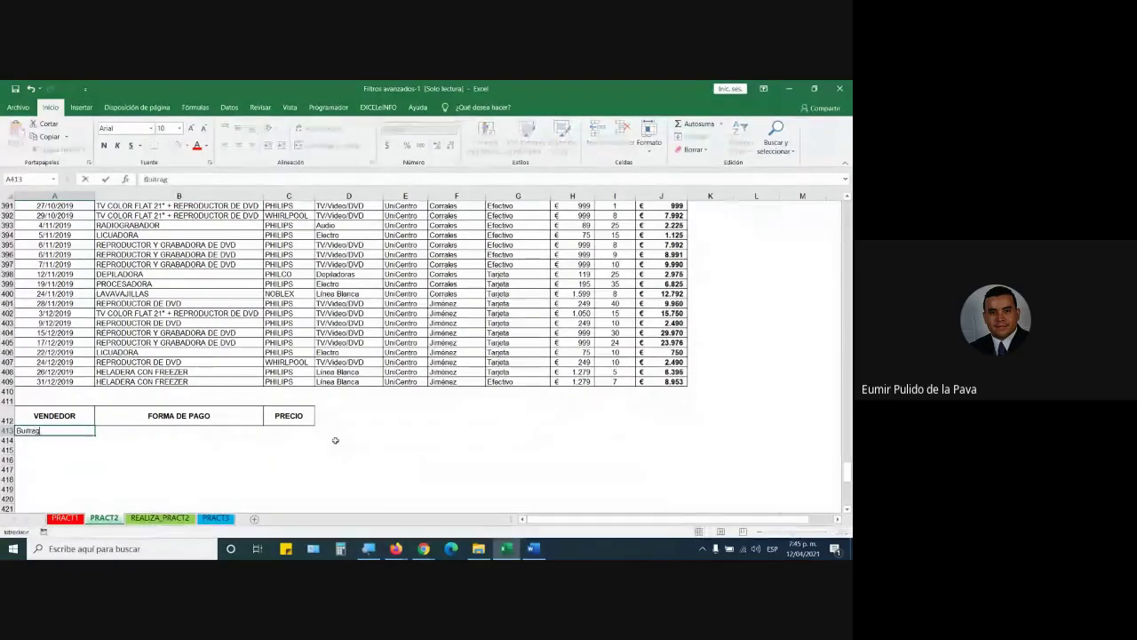
{"action": "key", "text": "Return"}
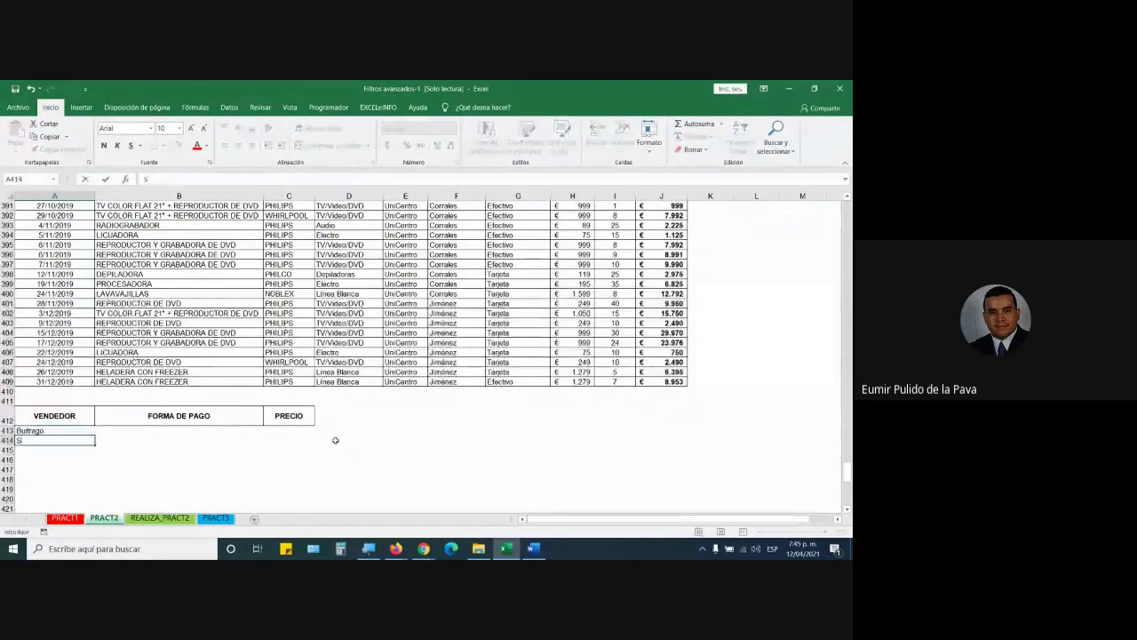
{"action": "type", "text": "Sá"}
{"action": "type", "text": "nchez"}
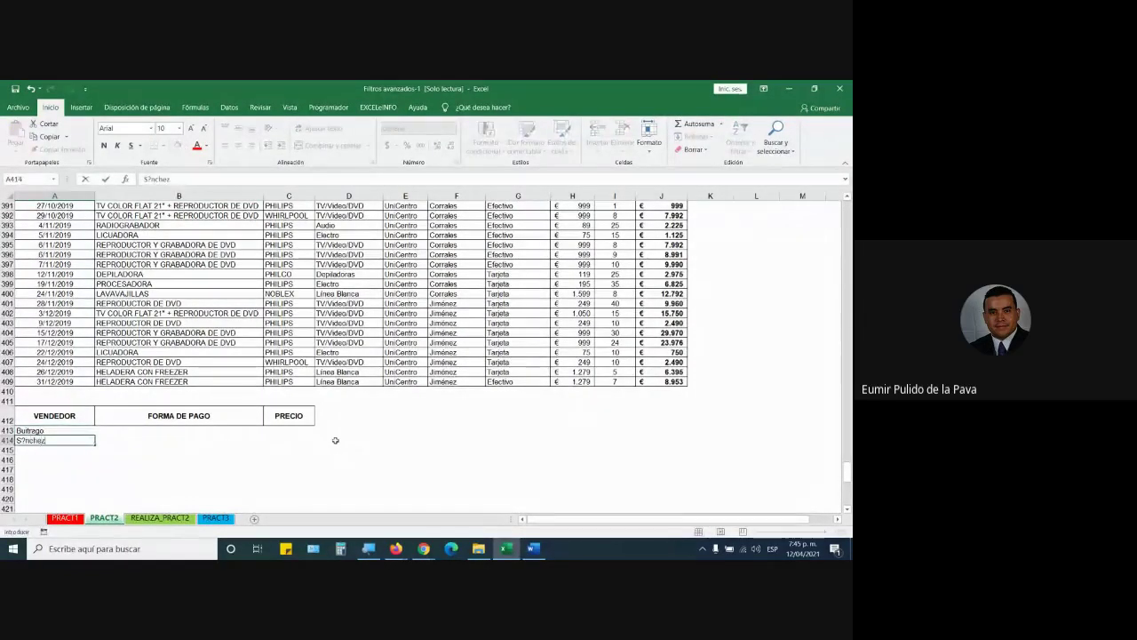
{"action": "key", "text": "Return"}
Zoom the sheet to about 120%, then re-edit and confirm the Sánchez entry in A414
{"action": "left_click", "coordinate": [825, 532]}
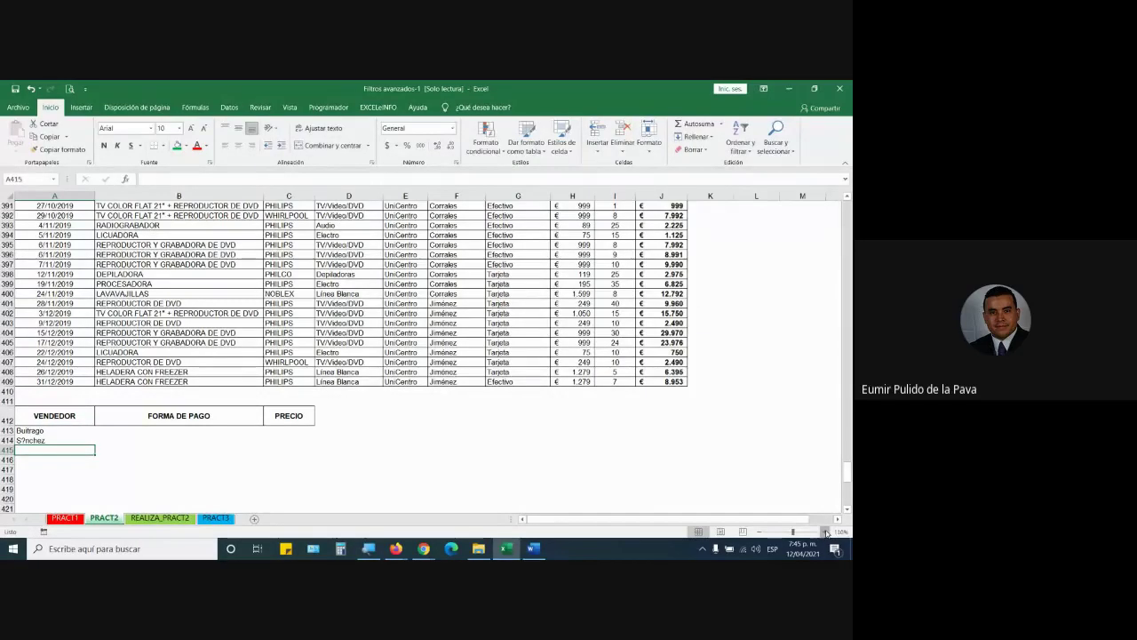
{"action": "left_click", "coordinate": [825, 531]}
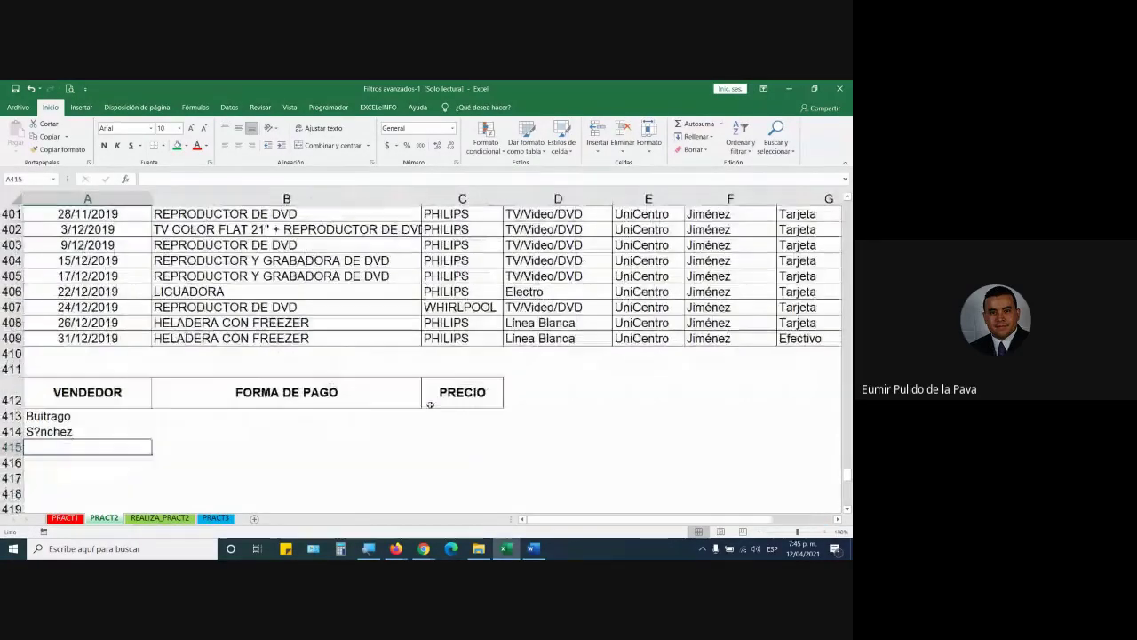
{"action": "left_click", "coordinate": [144, 432]}
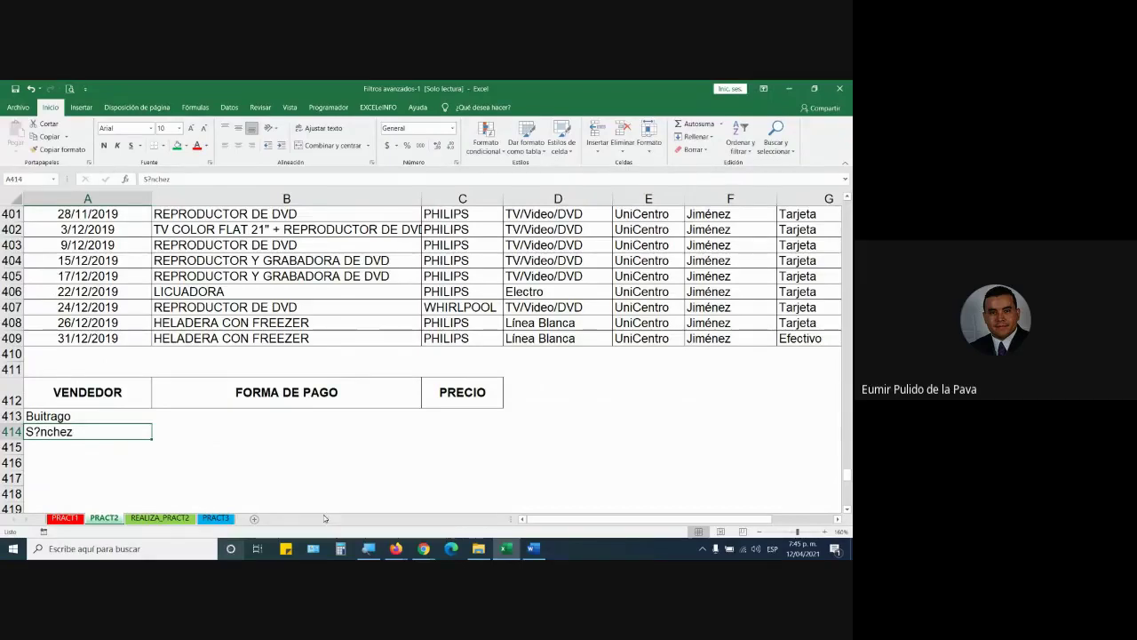
{"action": "scroll", "coordinate": [405, 481], "scroll_direction": "up", "scroll_amount": 2}
{"action": "scroll", "coordinate": [405, 482], "scroll_direction": "up", "scroll_amount": 18}
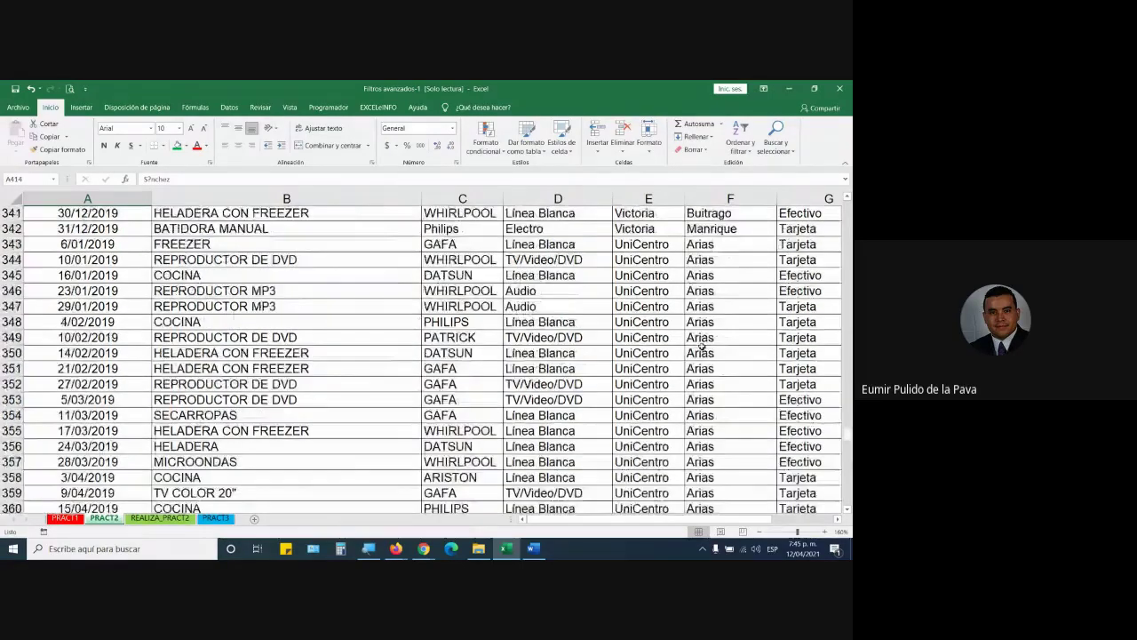
{"action": "scroll", "coordinate": [405, 482], "scroll_direction": "up", "scroll_amount": 6}
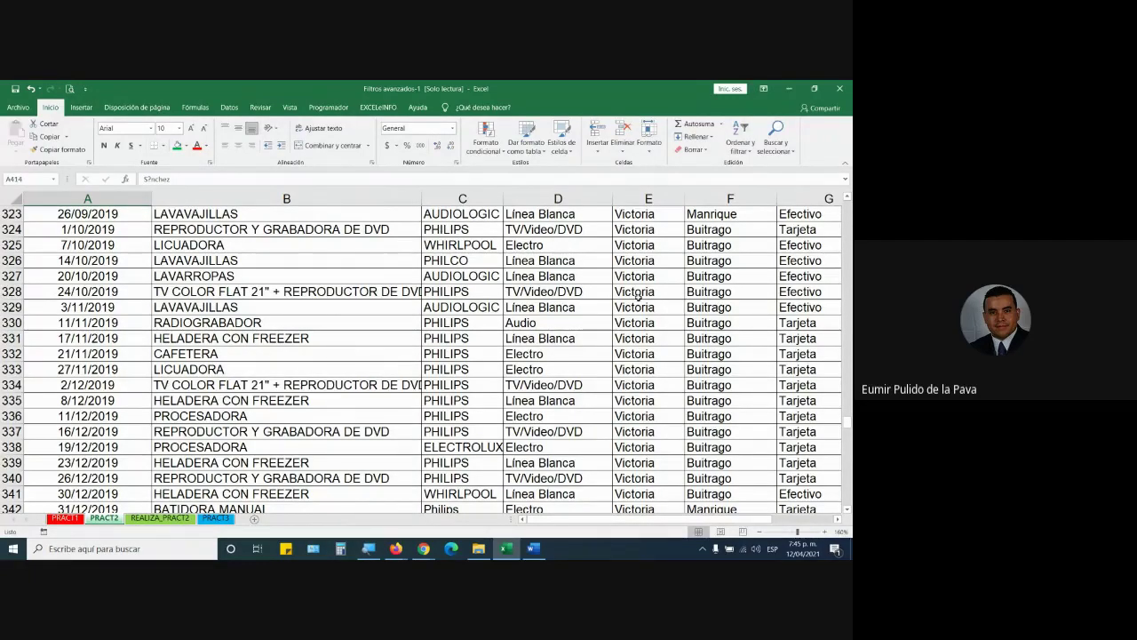
{"action": "scroll", "coordinate": [324, 324], "scroll_direction": "down", "scroll_amount": 4}
{"action": "scroll", "coordinate": [324, 323], "scroll_direction": "down", "scroll_amount": 20}
{"action": "scroll", "coordinate": [226, 388], "scroll_direction": "down", "scroll_amount": 6}
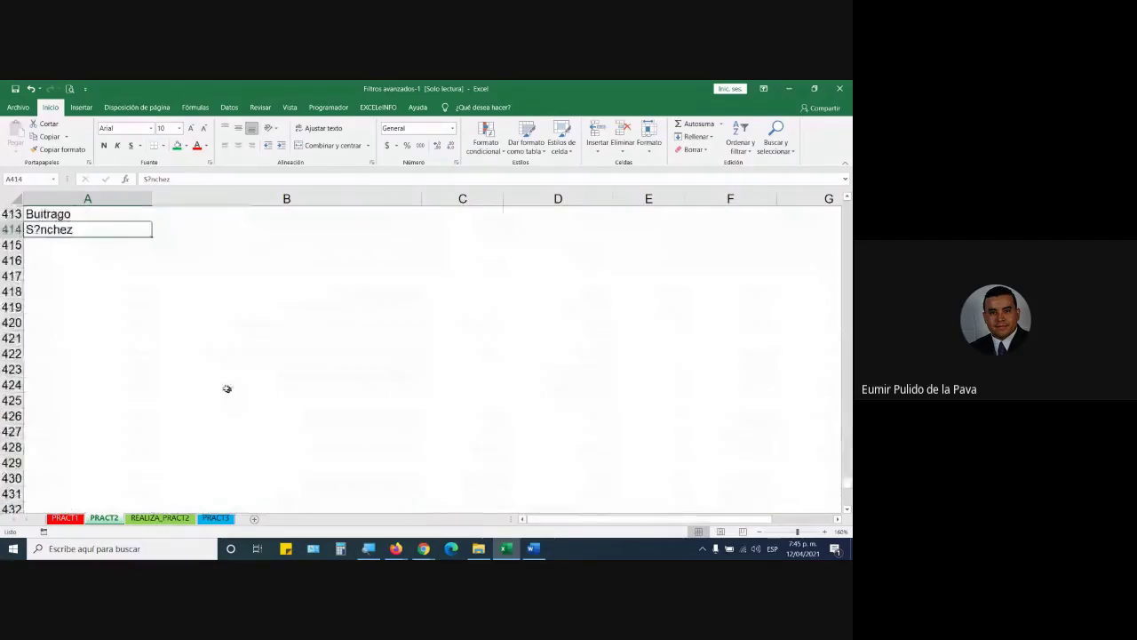
{"action": "double_click", "coordinate": [36, 229]}
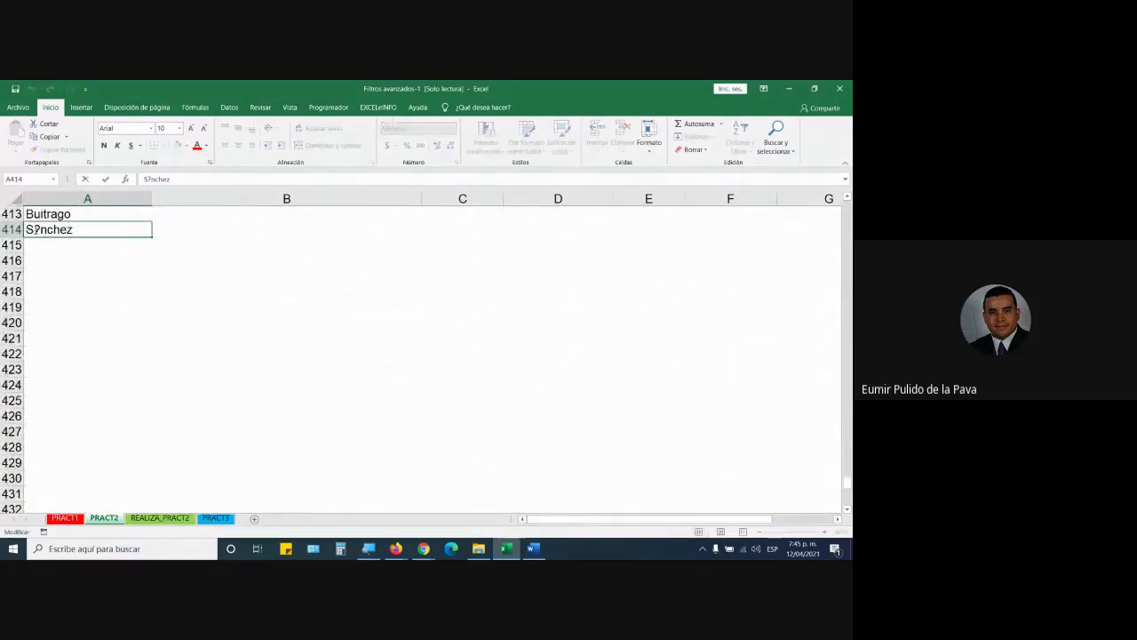
{"action": "scroll", "coordinate": [188, 289], "scroll_direction": "up", "scroll_amount": 1}
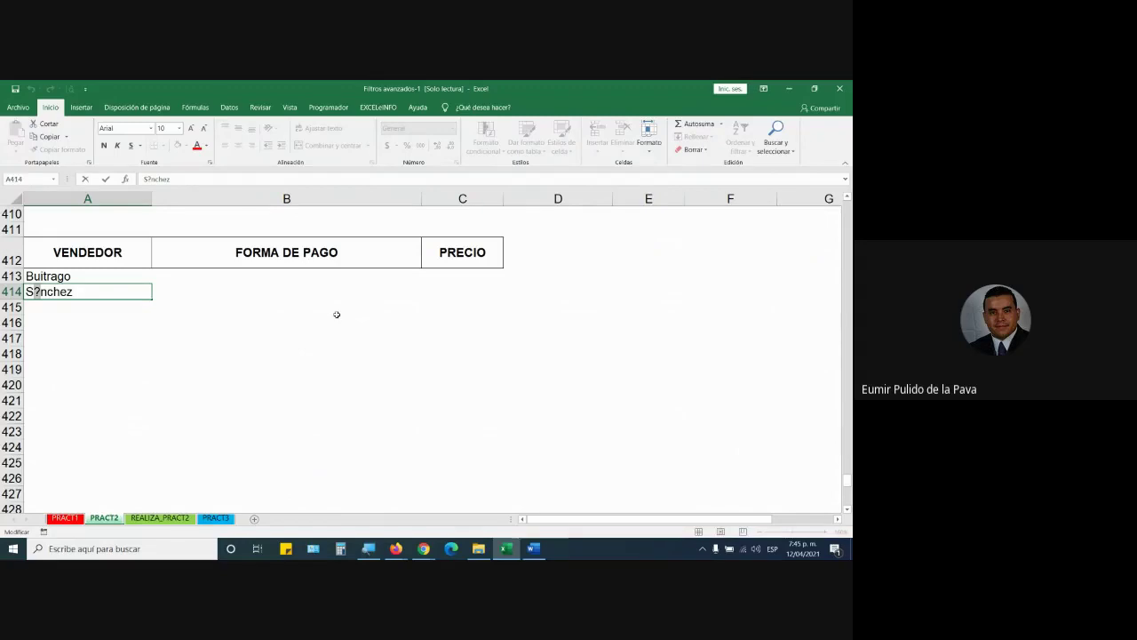
{"action": "key", "text": "Return"}
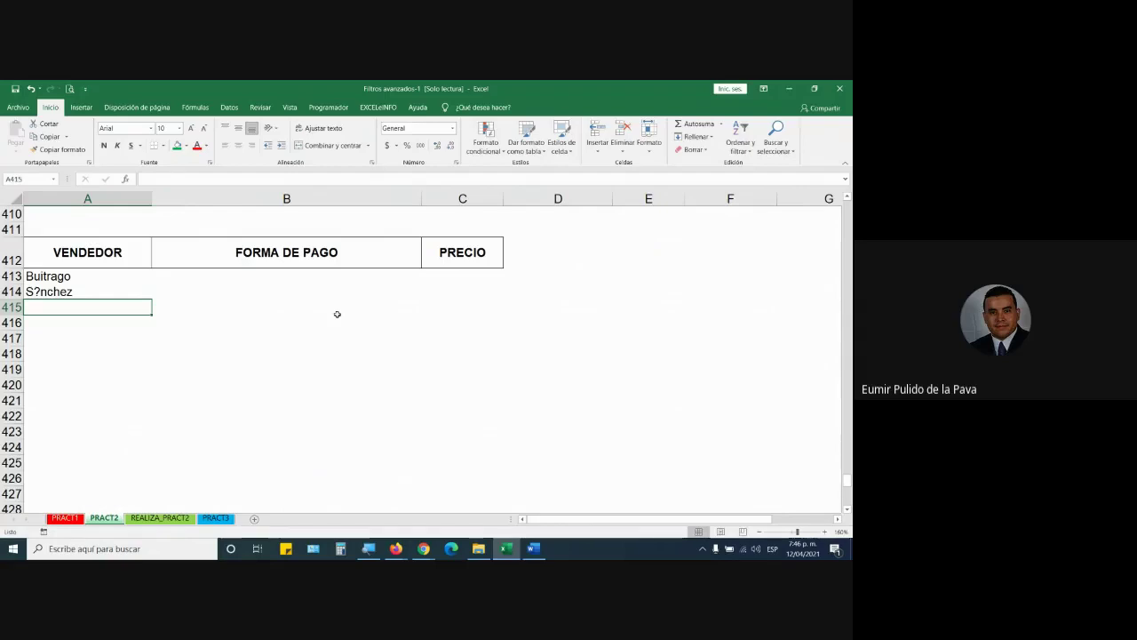
Enter Tarjeta as the payment method in B413 and B414
{"action": "left_click", "coordinate": [307, 276]}
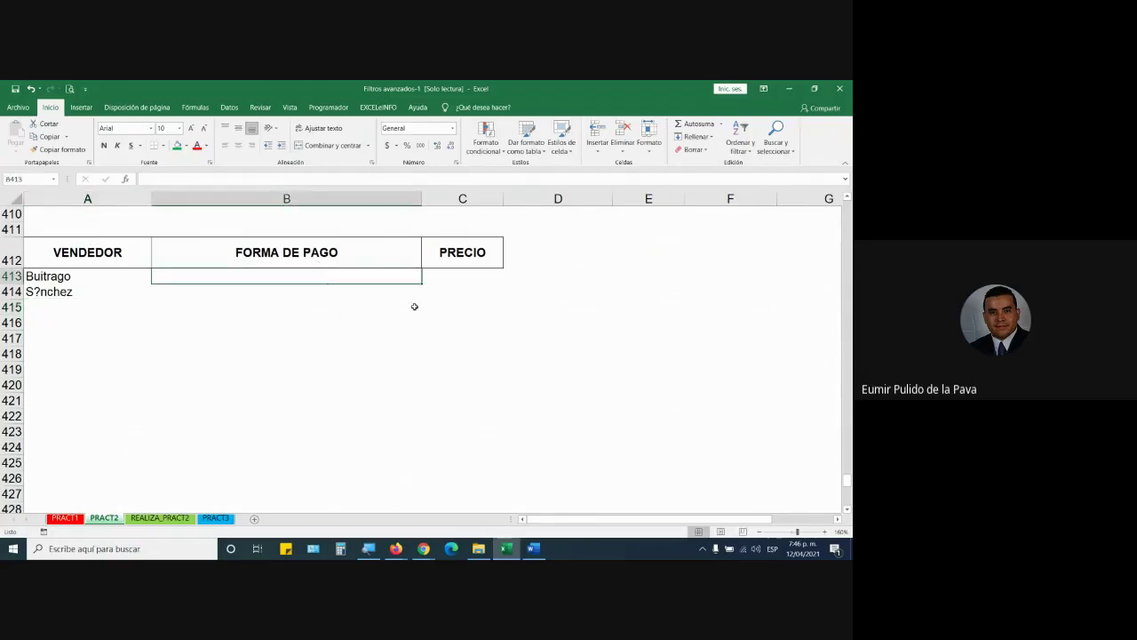
{"action": "type", "text": "Tarje"}
{"action": "key", "text": "BackSpace"}
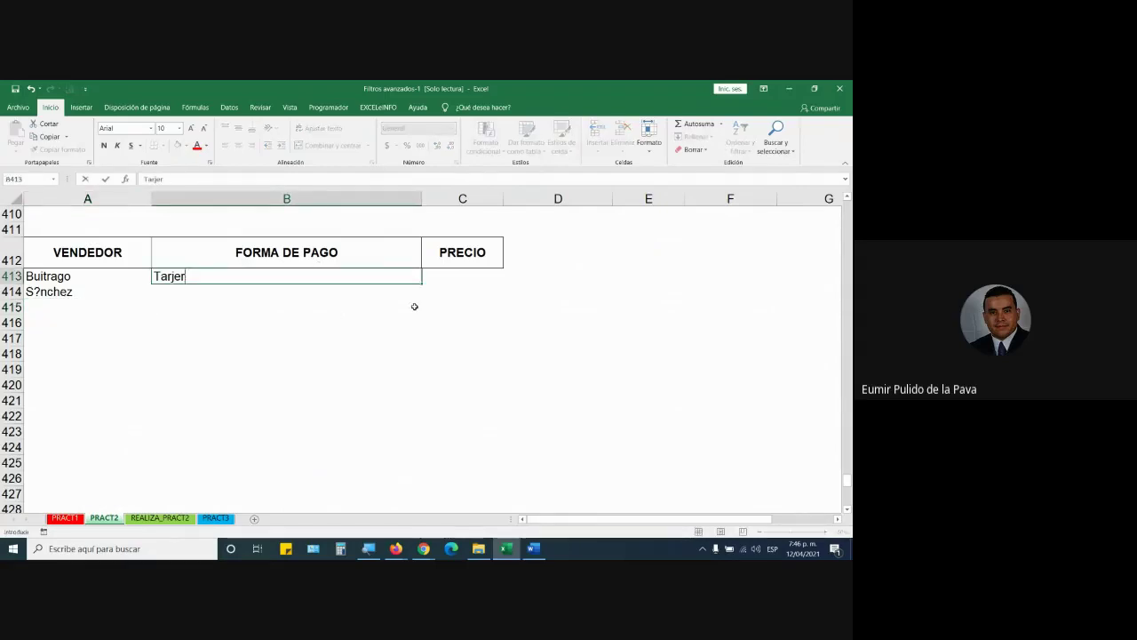
{"action": "type", "text": "ta"}
{"action": "key", "text": "Return"}
{"action": "type", "text": "T"}
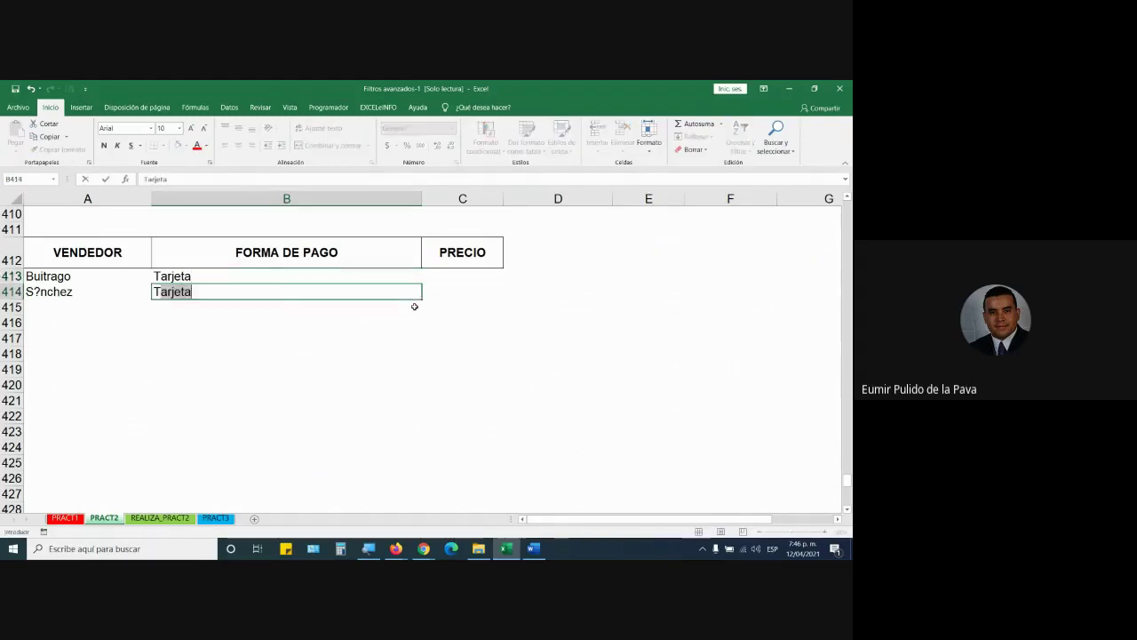
{"action": "type", "text": "arjeta"}
{"action": "key", "text": "Tab"}
Duplicate the PRECIO header into D412 and enter >=500 and <=1200 in C413:D413
{"action": "key", "text": "Up"}
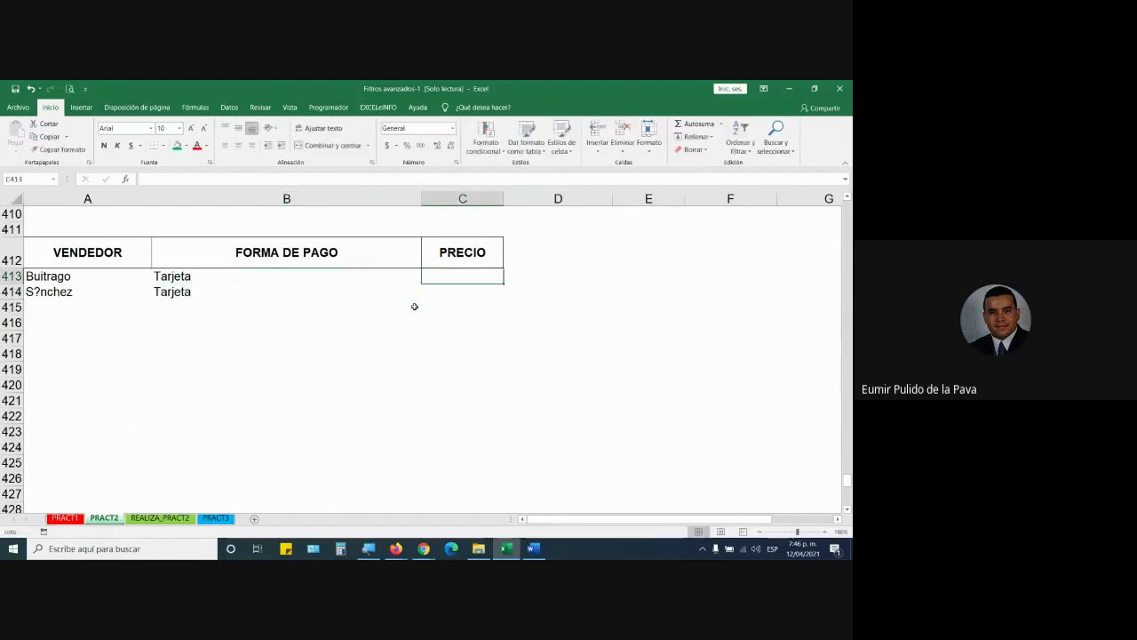
{"action": "left_click", "coordinate": [481, 252]}
{"action": "left_click_drag", "start_coordinate": [482, 267], "coordinate": [530, 264]}
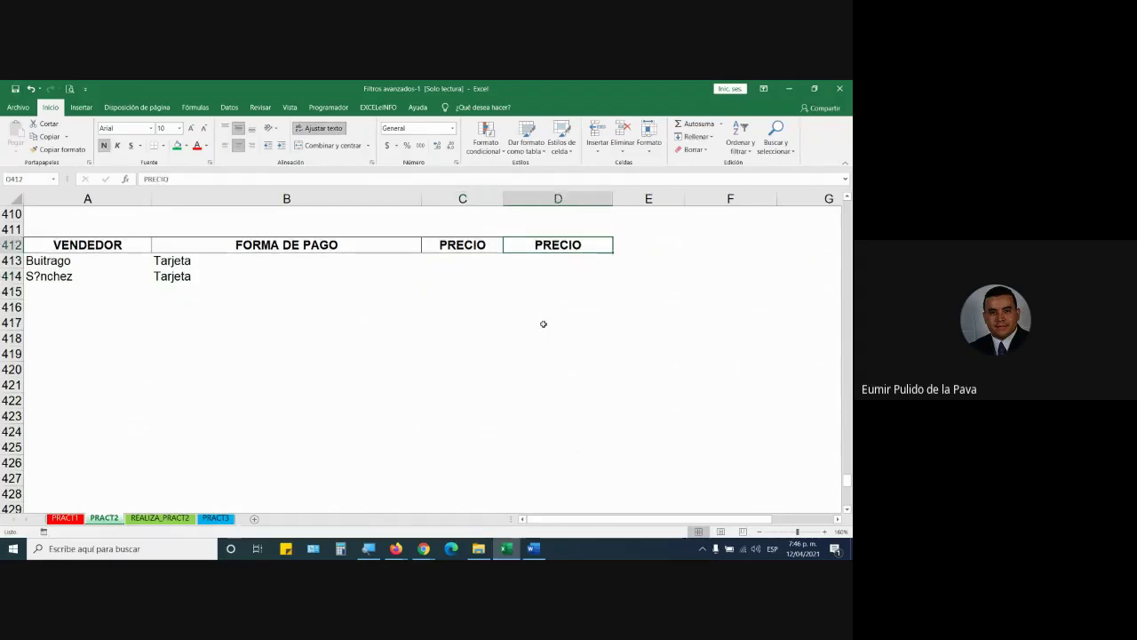
{"action": "left_click", "coordinate": [480, 262]}
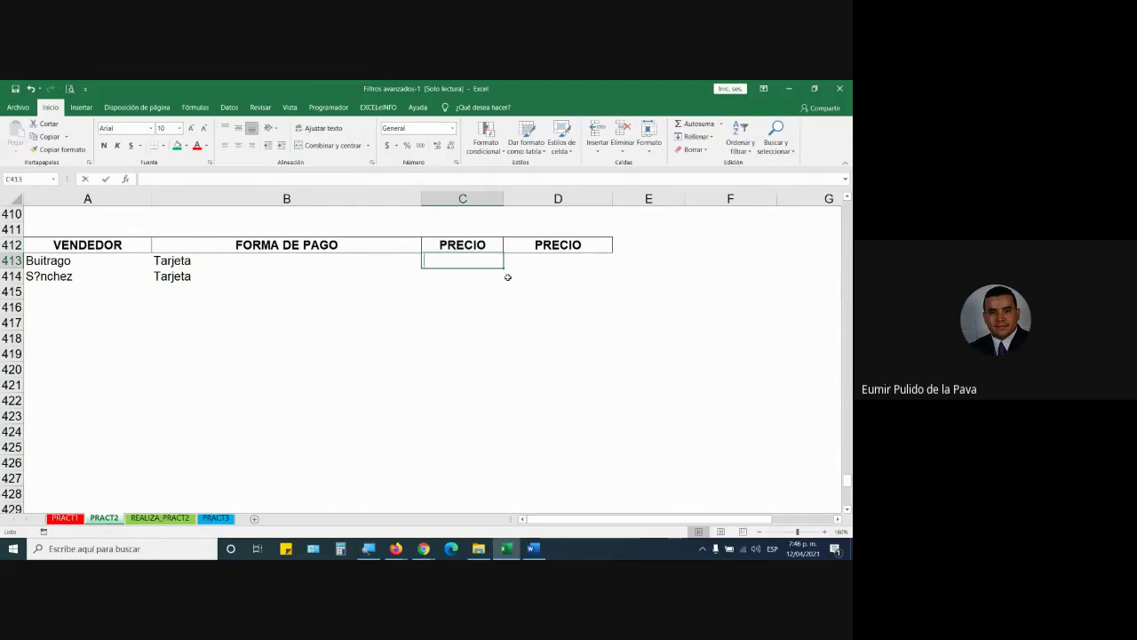
{"action": "type", "text": ">=500"}
{"action": "key", "text": "Tab"}
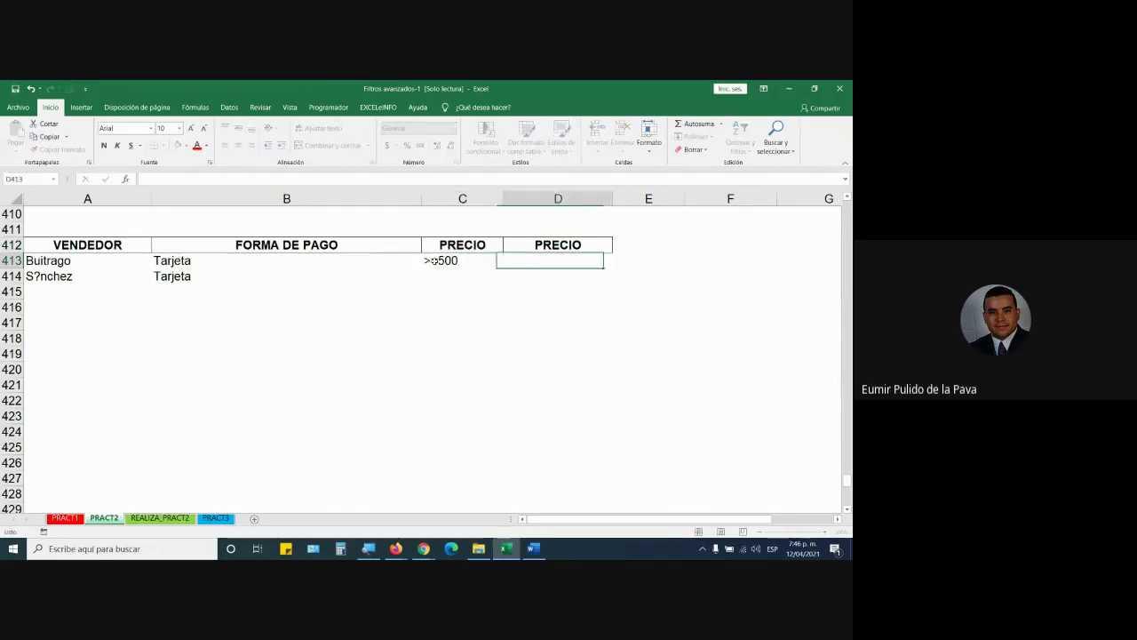
{"action": "type", "text": "<=12"}
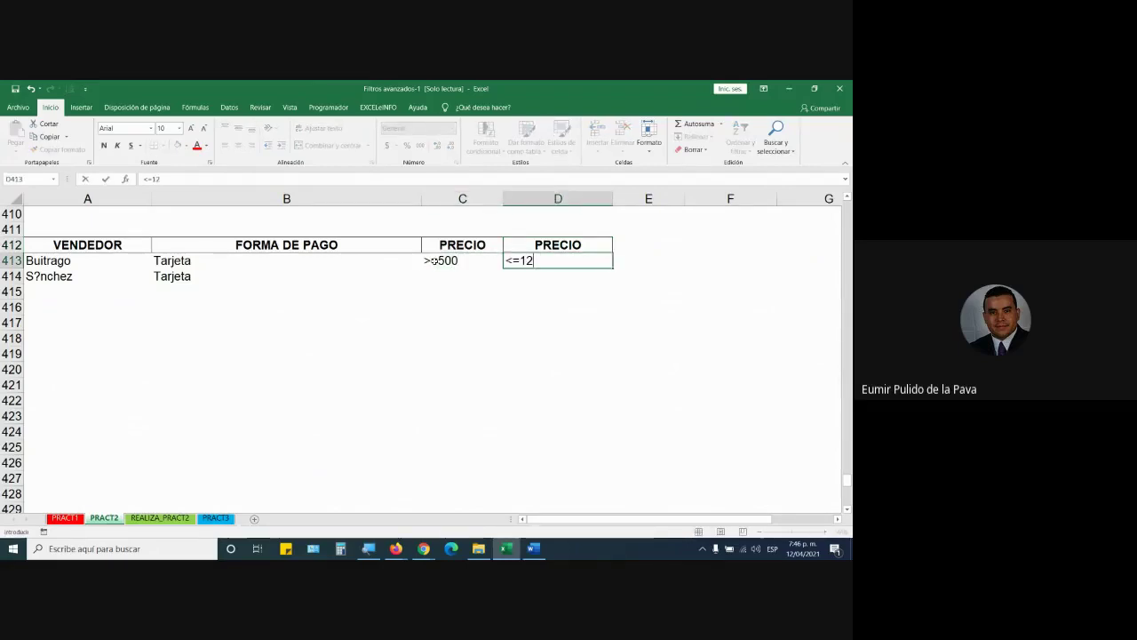
{"action": "type", "text": "00"}
{"action": "key", "text": "Return"}
Copy the >=500 and <=1200 price criteria into row 414
{"action": "left_click_drag", "start_coordinate": [467, 263], "coordinate": [532, 262]}
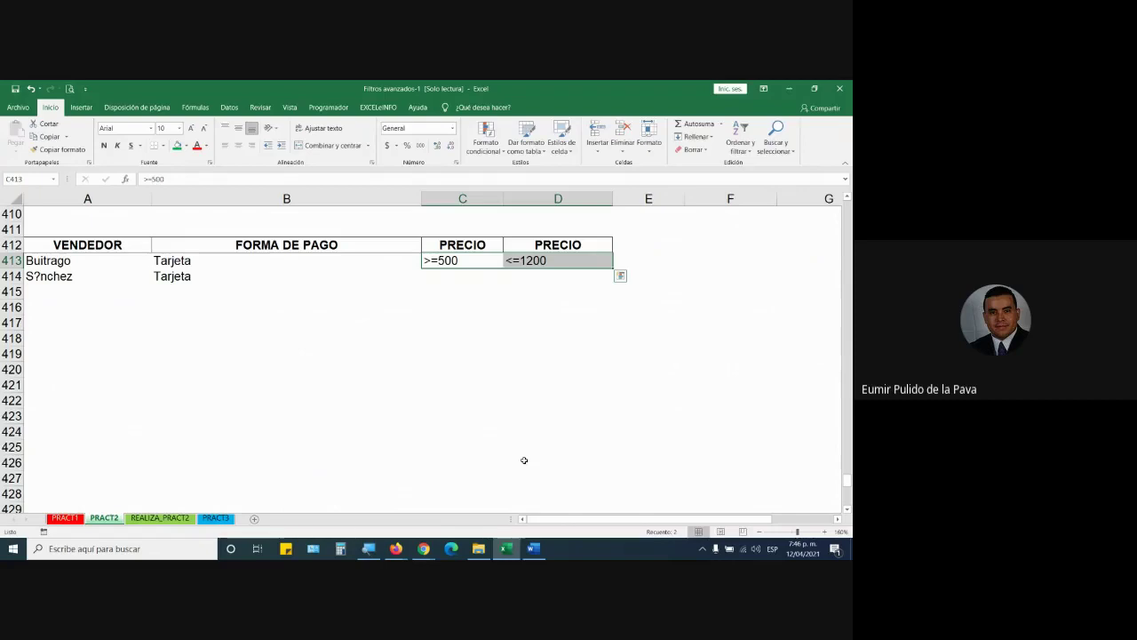
{"action": "left_click", "coordinate": [537, 550]}
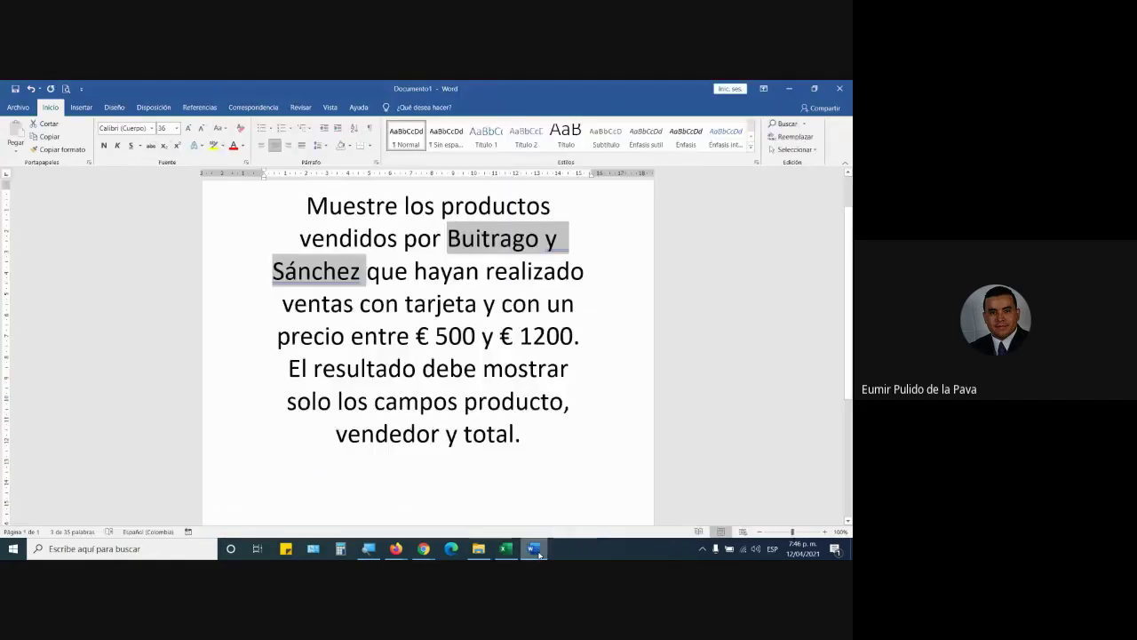
{"action": "left_click", "coordinate": [538, 552]}
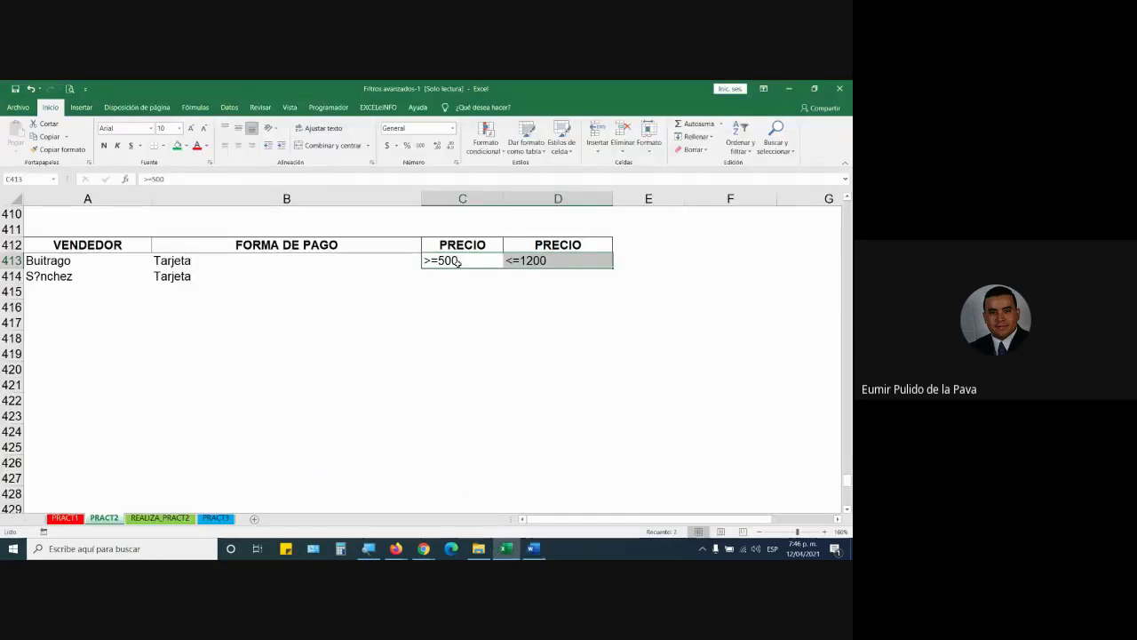
{"action": "key", "text": "ctrl+c"}
{"action": "left_click", "coordinate": [446, 275]}
{"action": "key", "text": "ctrl+v"}
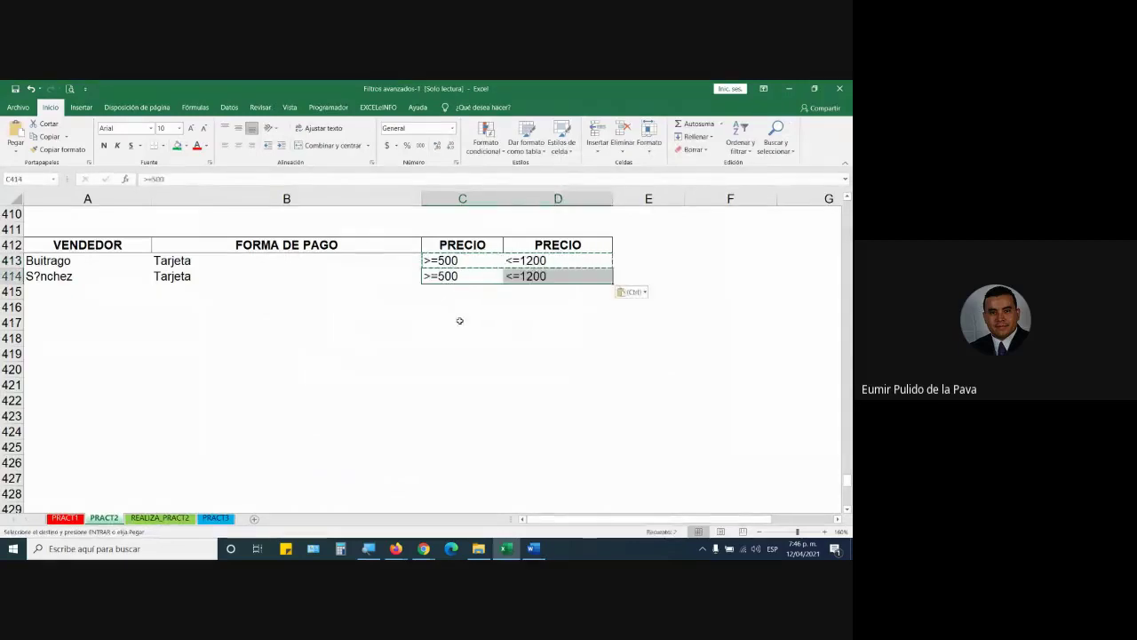
{"action": "left_click", "coordinate": [459, 324]}
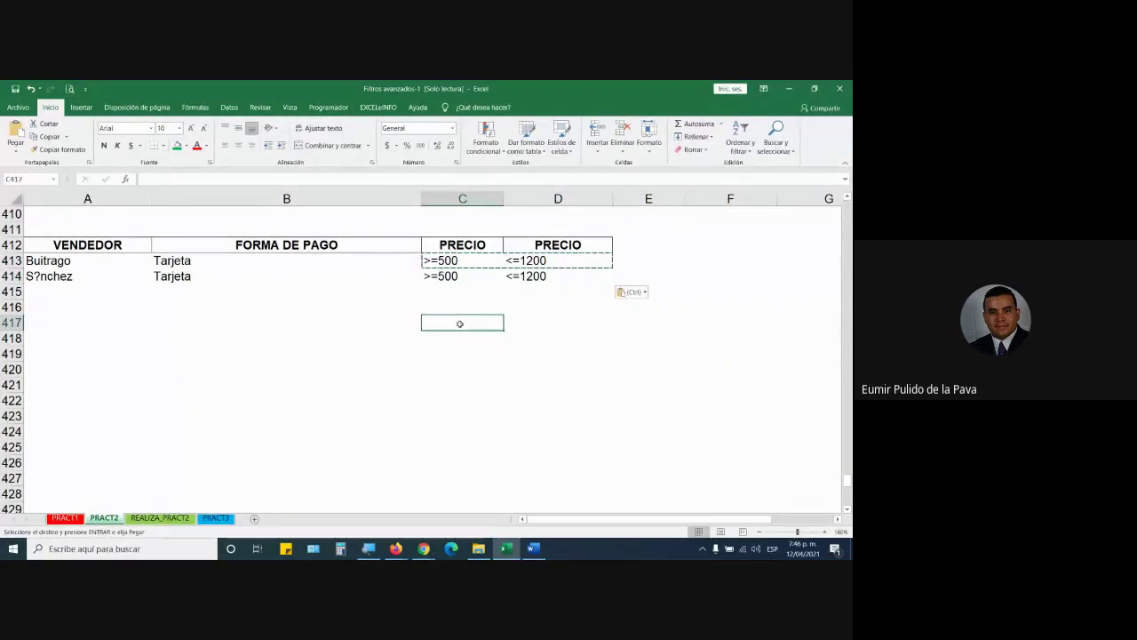
{"action": "scroll", "coordinate": [459, 321], "scroll_direction": "up", "scroll_amount": 1}
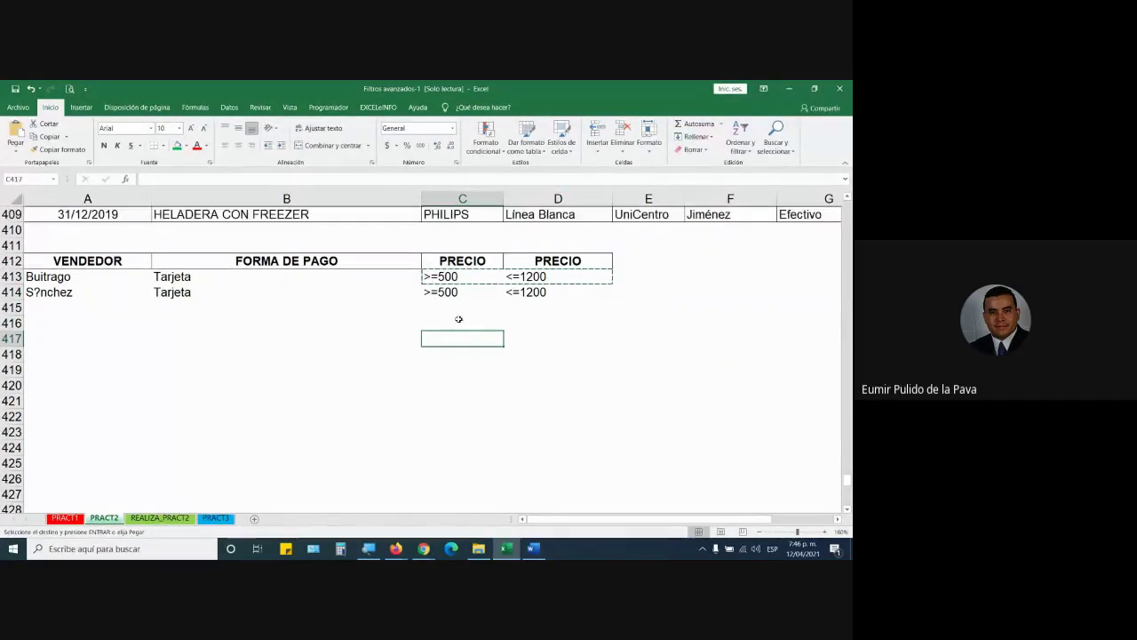
{"action": "scroll", "coordinate": [459, 321], "scroll_direction": "up", "scroll_amount": 1}
{"action": "left_click", "coordinate": [424, 548]}
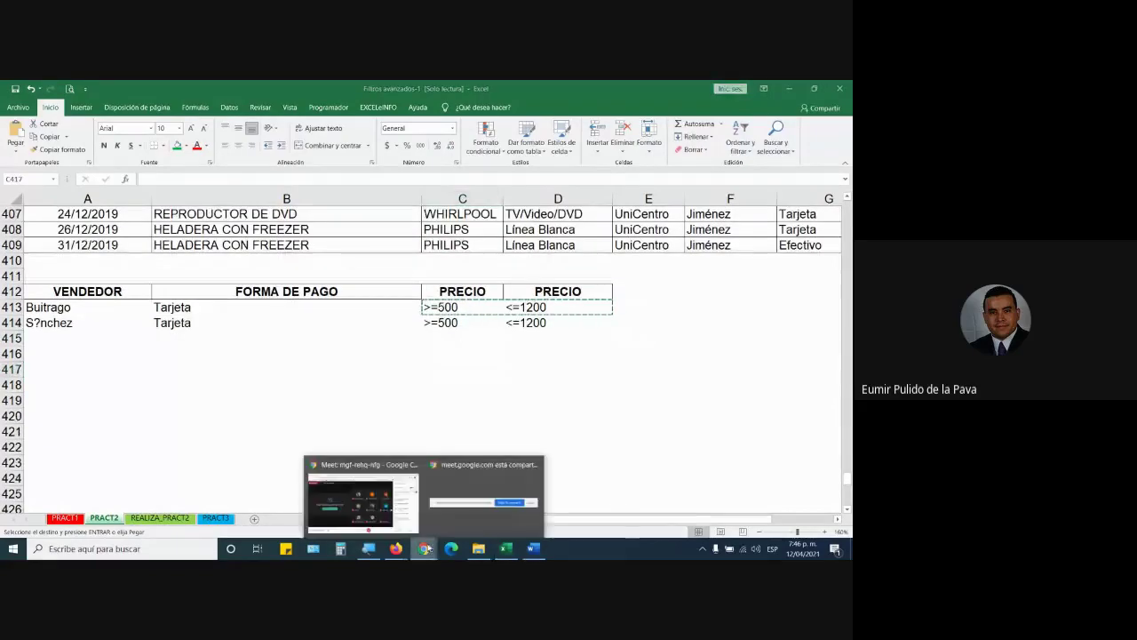
{"action": "left_click", "coordinate": [363, 497]}
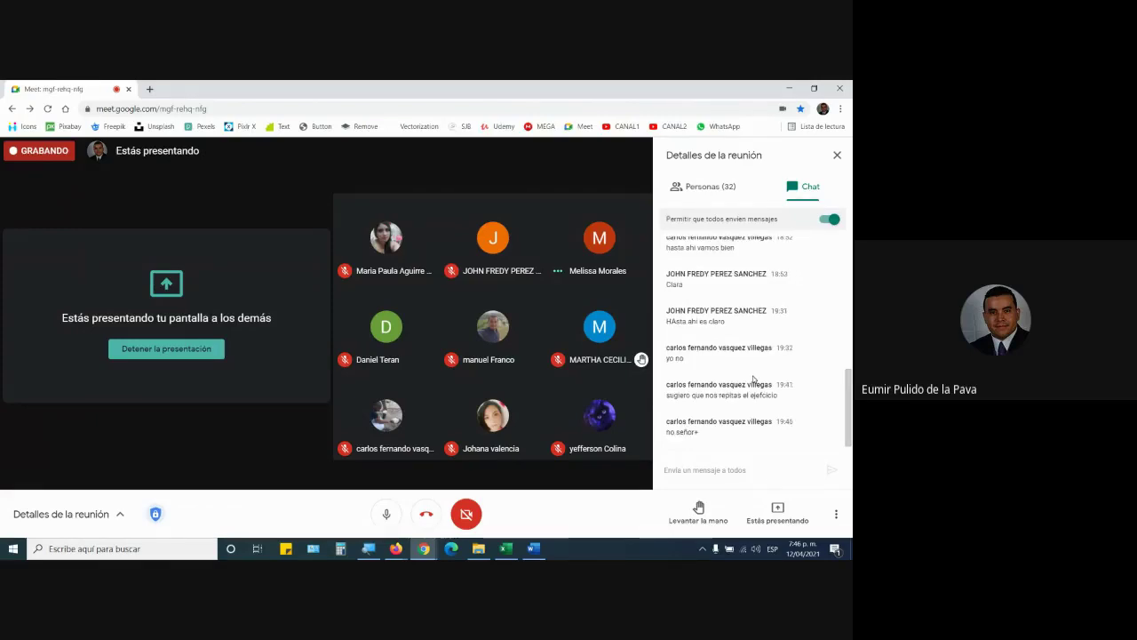
{"action": "key", "text": "alt+Tab"}
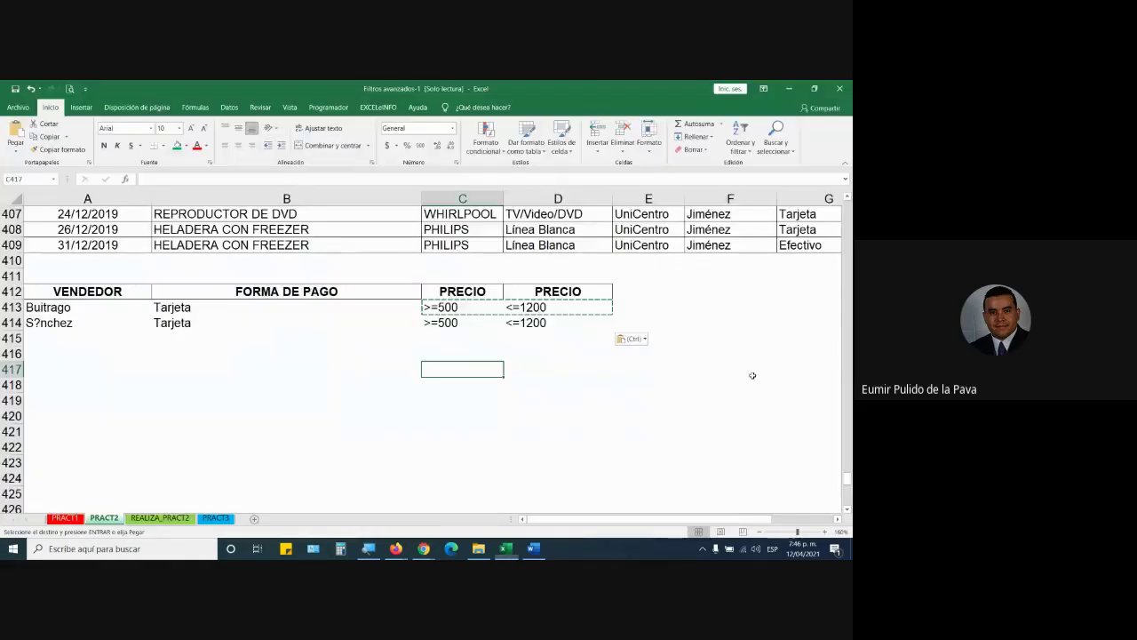
Check the exercise statement for which fields to show, then return to the sales table's top
{"action": "left_click", "coordinate": [533, 548]}
{"action": "mouse_move", "coordinate": [291, 368]}
{"action": "left_mouse_down"}
{"action": "mouse_move", "coordinate": [565, 402]}
{"action": "mouse_move", "coordinate": [520, 433]}
{"action": "left_mouse_up"}
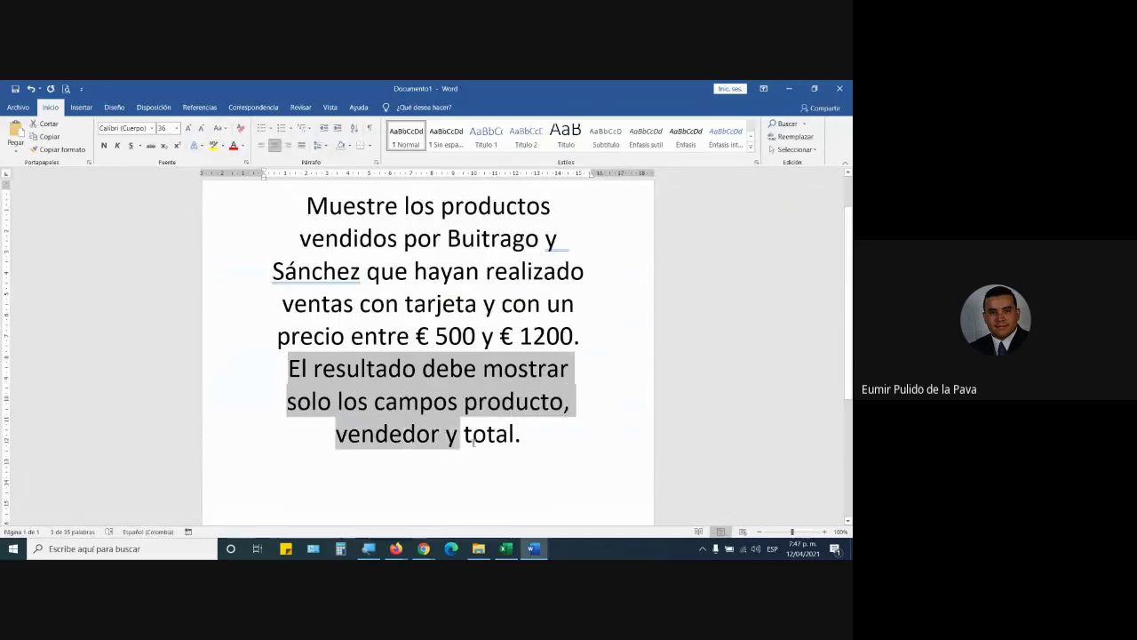
{"action": "key", "text": "alt+Tab"}
{"action": "scroll", "coordinate": [503, 443], "scroll_direction": "up", "scroll_amount": 7}
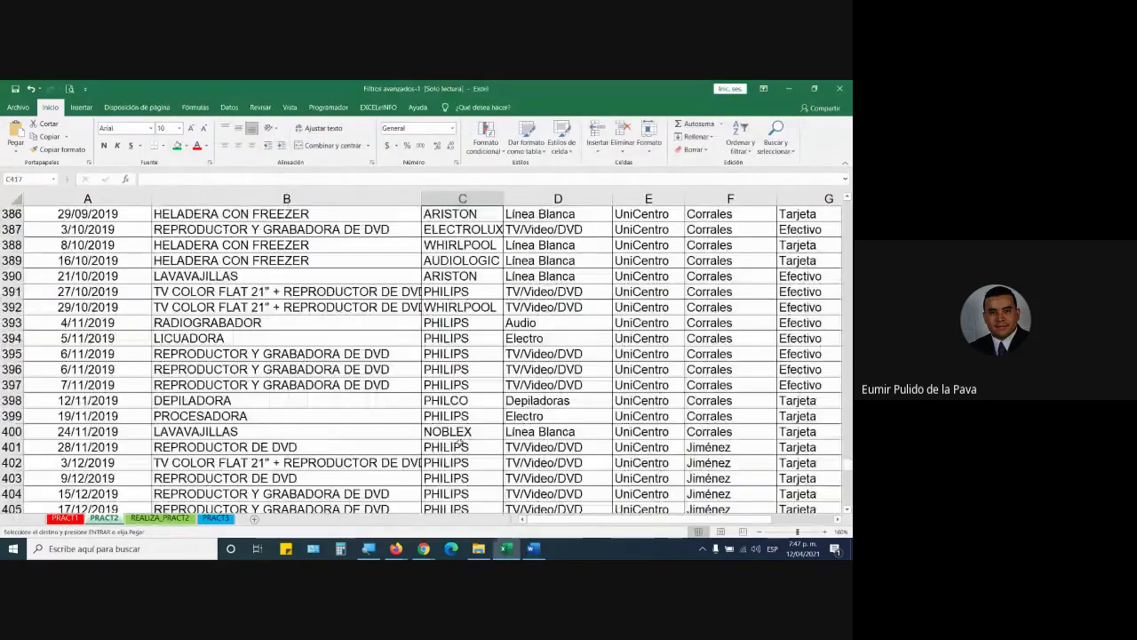
{"action": "scroll", "coordinate": [479, 444], "scroll_direction": "up", "scroll_amount": 12}
{"action": "scroll", "coordinate": [462, 444], "scroll_direction": "up", "scroll_amount": 5}
{"action": "scroll", "coordinate": [442, 446], "scroll_direction": "up", "scroll_amount": 20}
{"action": "scroll", "coordinate": [442, 446], "scroll_direction": "up", "scroll_amount": 1}
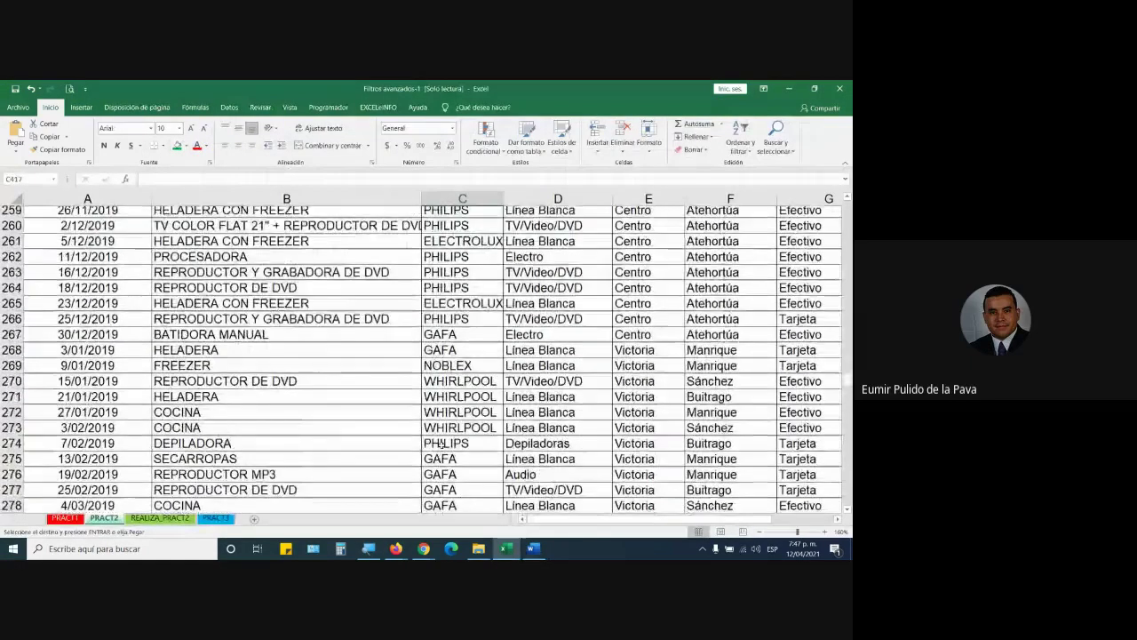
{"action": "scroll", "coordinate": [442, 445], "scroll_direction": "up", "scroll_amount": 20}
{"action": "scroll", "coordinate": [442, 446], "scroll_direction": "up", "scroll_amount": 10}
{"action": "scroll", "coordinate": [443, 446], "scroll_direction": "up", "scroll_amount": 11}
{"action": "scroll", "coordinate": [442, 446], "scroll_direction": "up", "scroll_amount": 20}
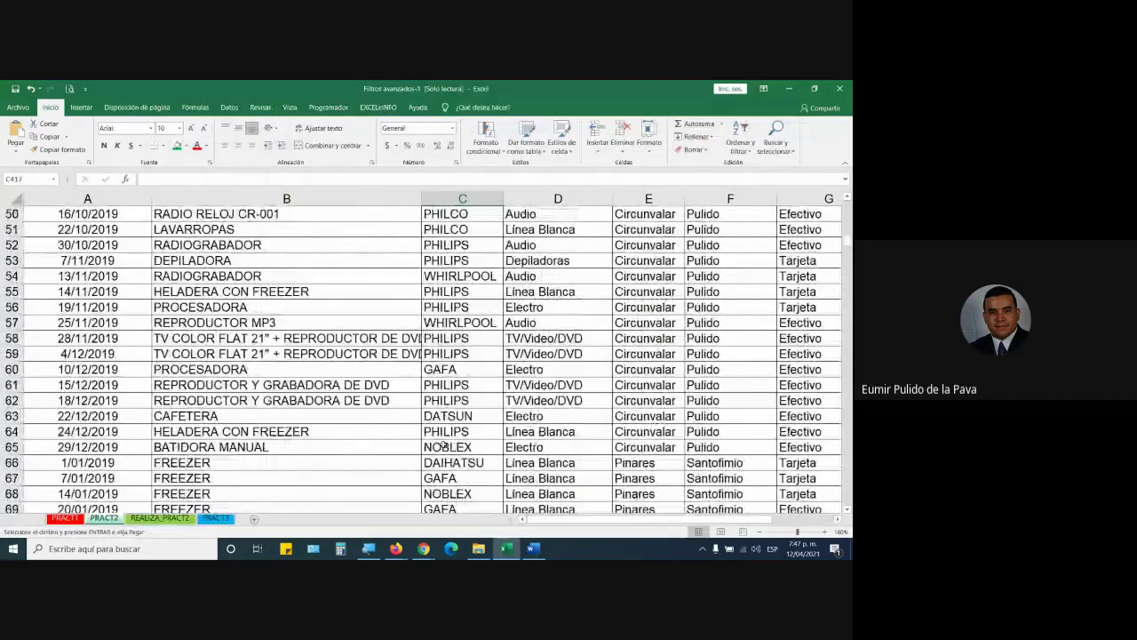
{"action": "scroll", "coordinate": [431, 435], "scroll_direction": "up", "scroll_amount": 12}
{"action": "scroll", "coordinate": [414, 423], "scroll_direction": "up", "scroll_amount": 8}
Select the PRODUCTOS, VENDEDOR and TOTAL headers of the sales table
{"action": "left_click", "coordinate": [352, 230]}
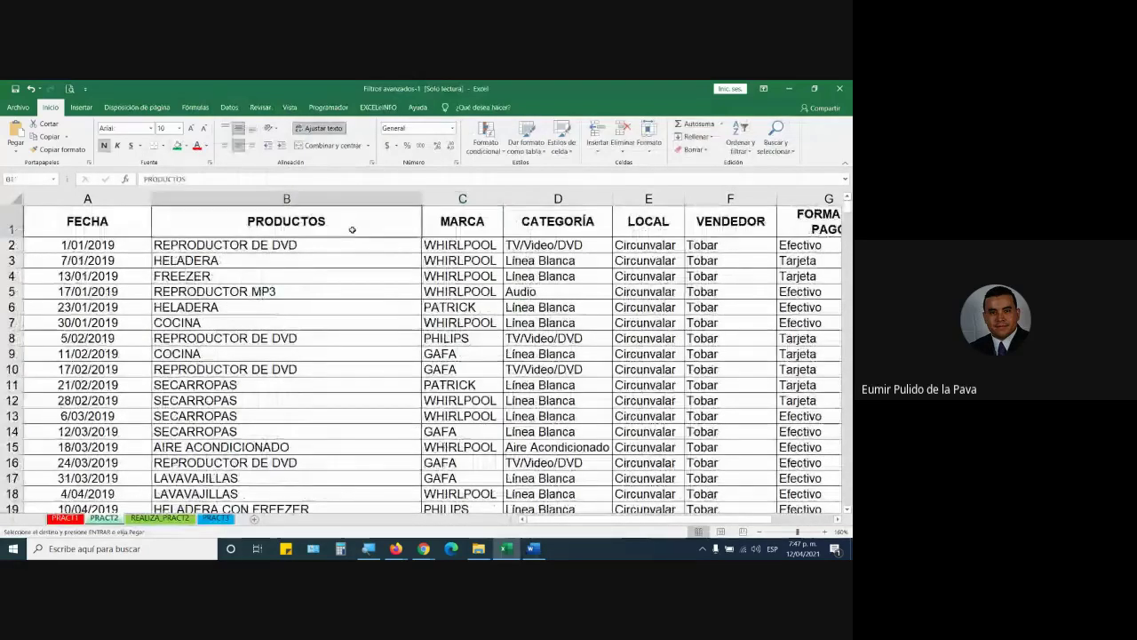
{"action": "left_click", "coordinate": [730, 222], "text": "ctrl"}
{"action": "scroll", "coordinate": [667, 526], "scroll_direction": "right", "scroll_amount": 3}
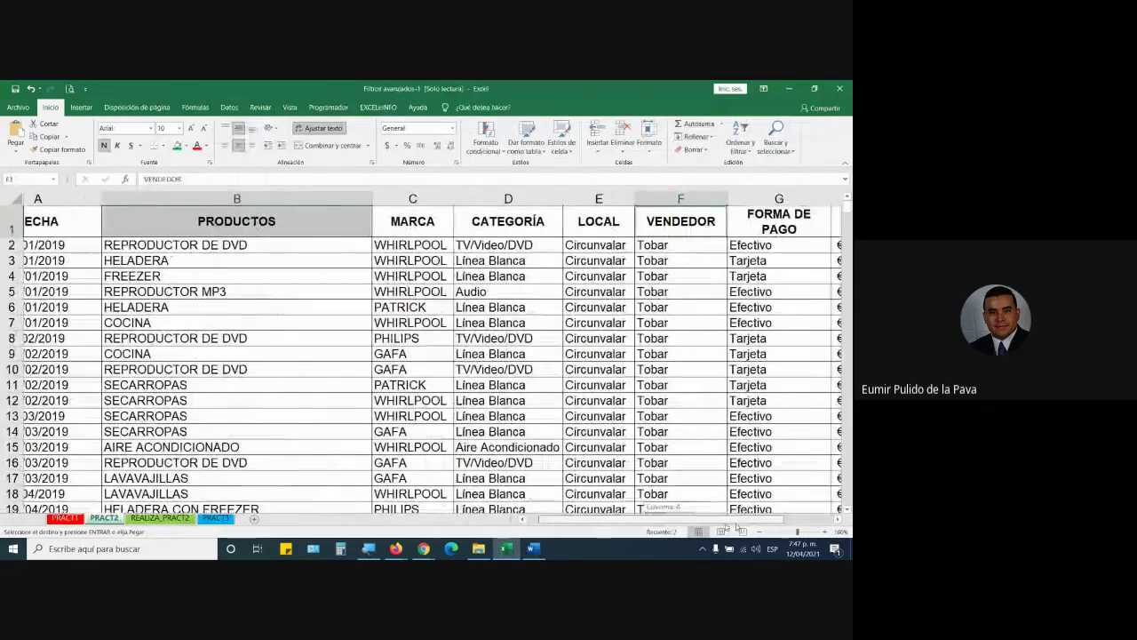
{"action": "left_click", "coordinate": [666, 219], "text": "ctrl"}
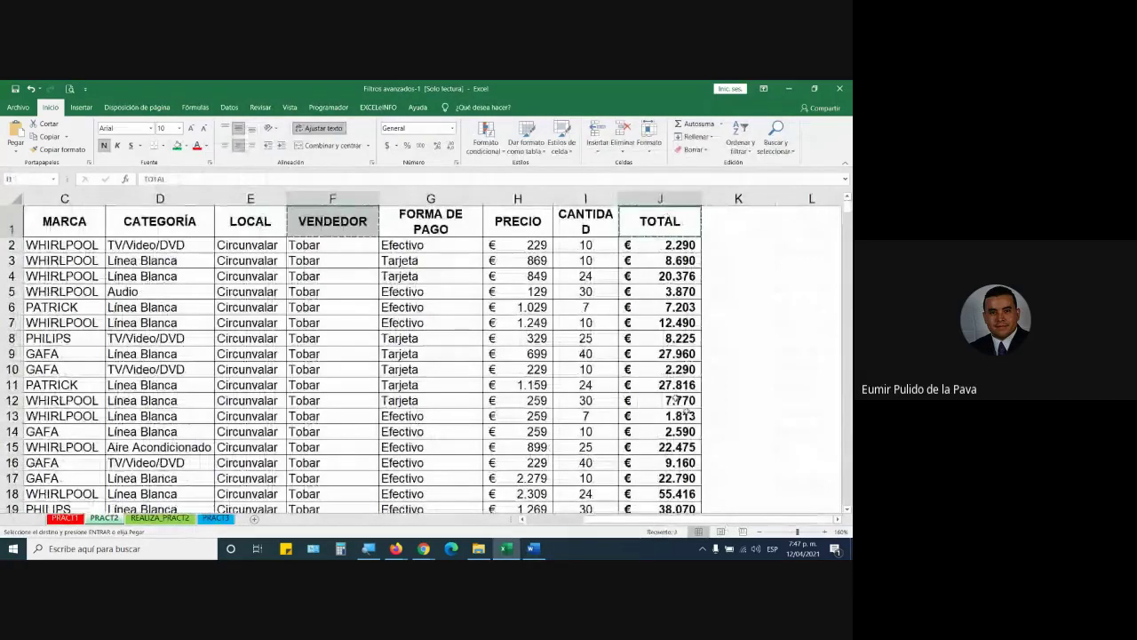
{"action": "scroll", "coordinate": [667, 524], "scroll_direction": "left", "scroll_amount": 3}
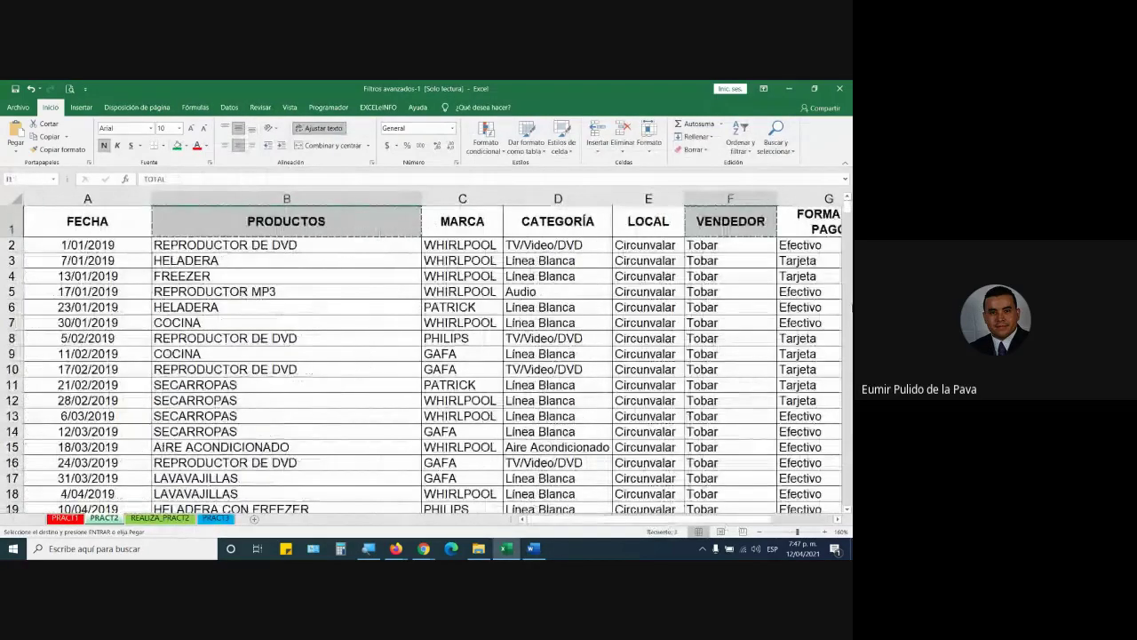
{"action": "left_click_drag", "start_coordinate": [849, 214], "coordinate": [849, 499]}
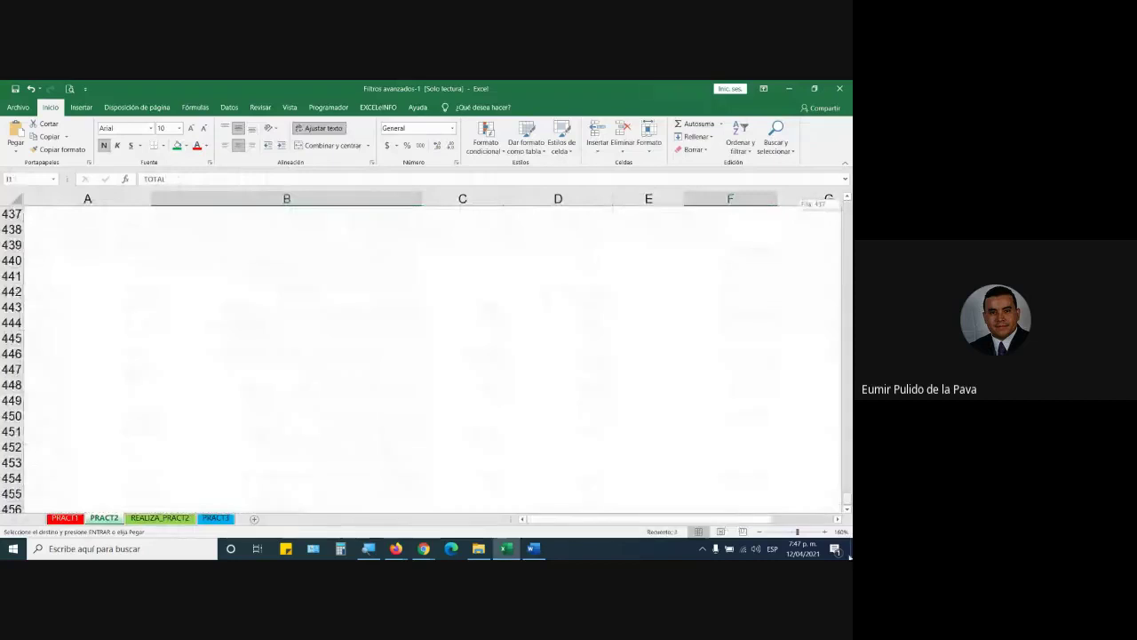
{"action": "scroll", "coordinate": [405, 383], "scroll_direction": "up", "scroll_amount": 4}
{"action": "scroll", "coordinate": [405, 383], "scroll_direction": "up", "scroll_amount": 1}
{"action": "scroll", "coordinate": [405, 383], "scroll_direction": "up", "scroll_amount": 4}
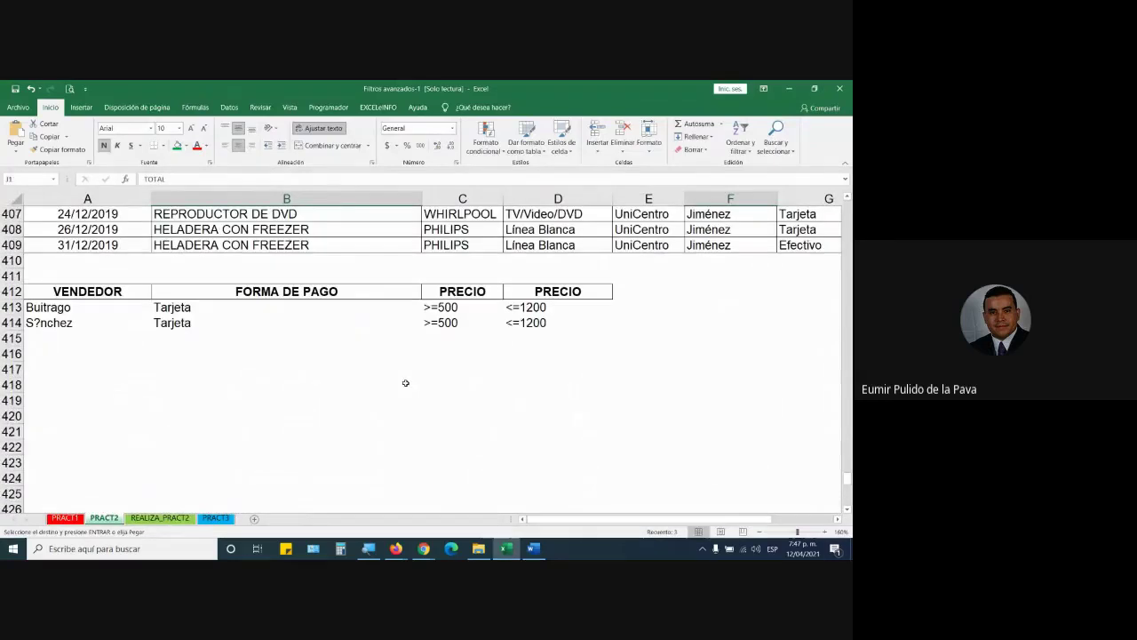
Paste the PRODUCTOS, VENDEDOR and TOTAL headers at A417 and select a cell in the sales list
{"action": "left_click", "coordinate": [38, 369]}
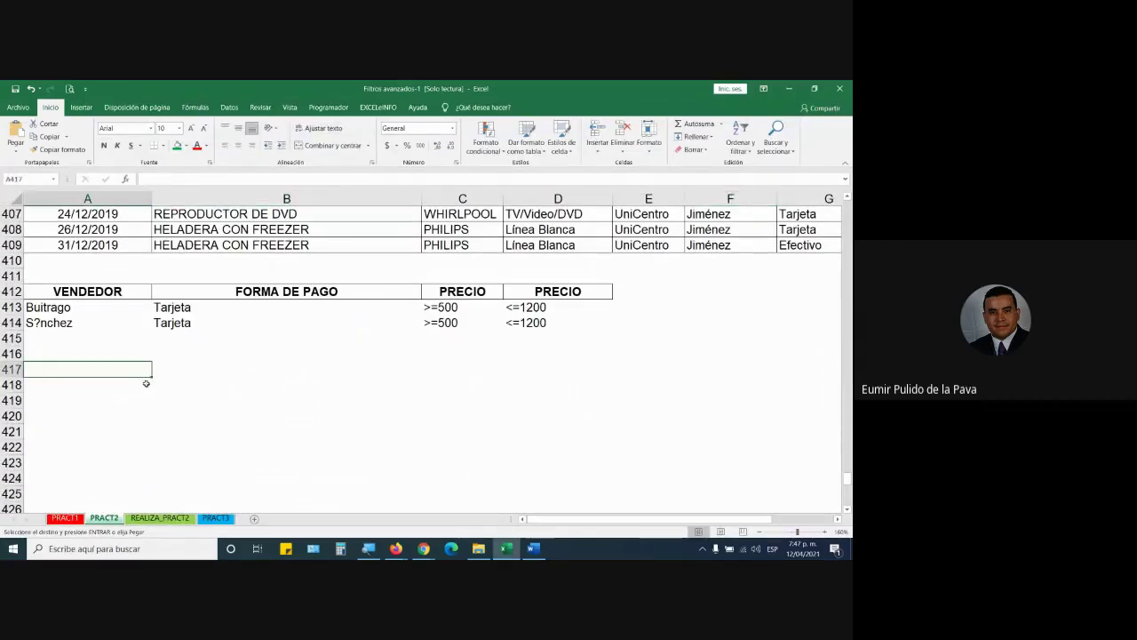
{"action": "type", "text": "PRODUCTOS\tVENDEDOR\tTOTAL"}
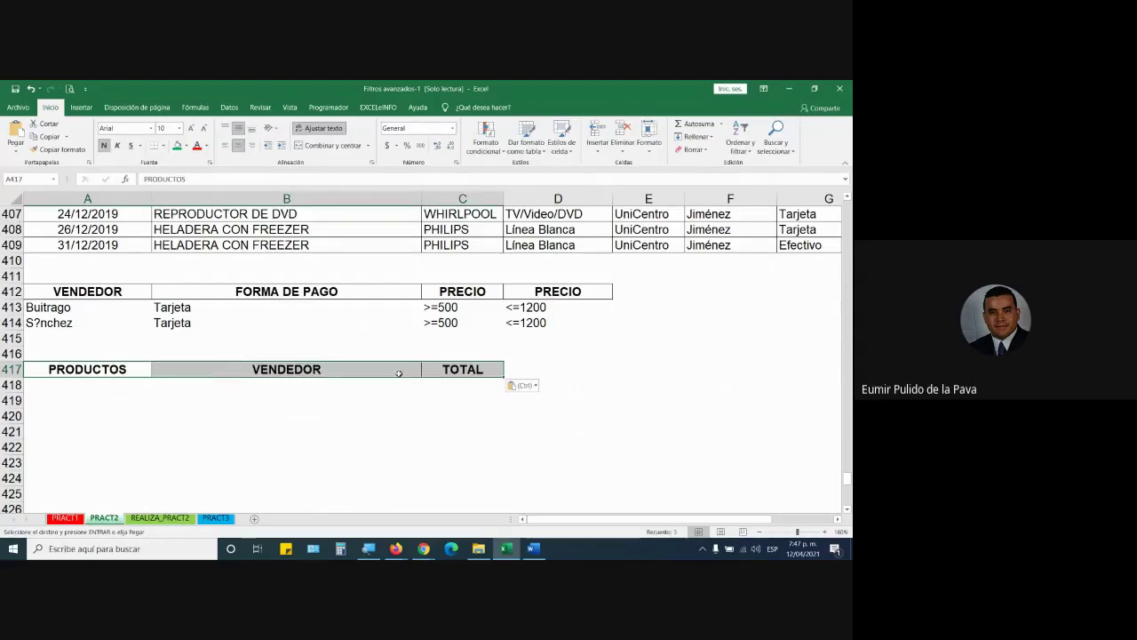
{"action": "scroll", "coordinate": [568, 409], "scroll_direction": "up", "scroll_amount": 1}
{"action": "left_click", "coordinate": [640, 431]}
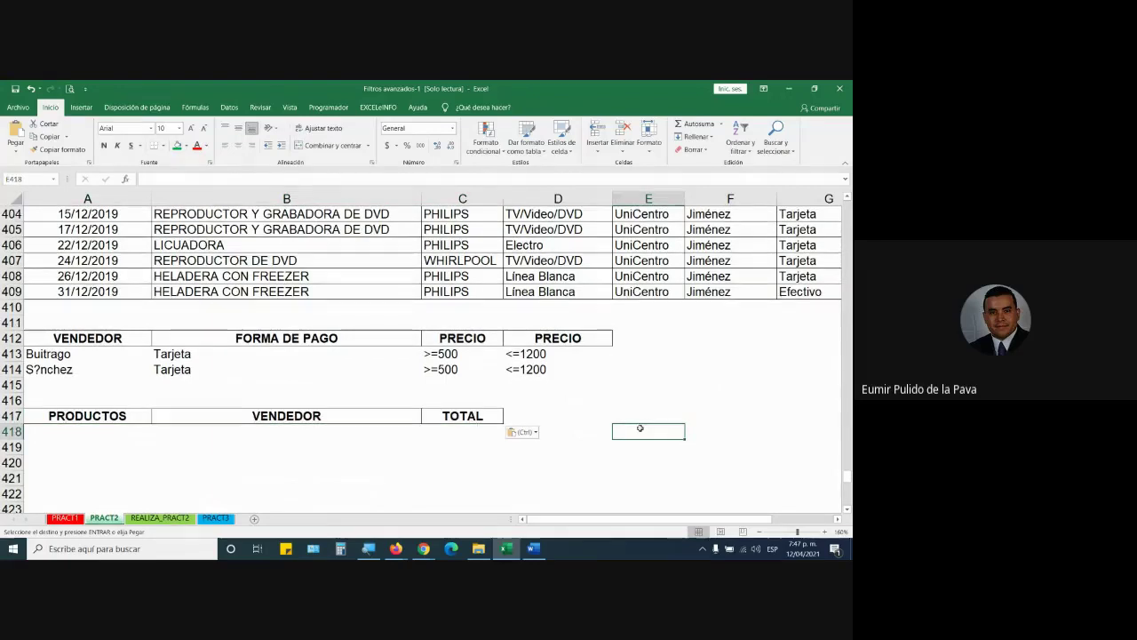
{"action": "left_click", "coordinate": [374, 277]}
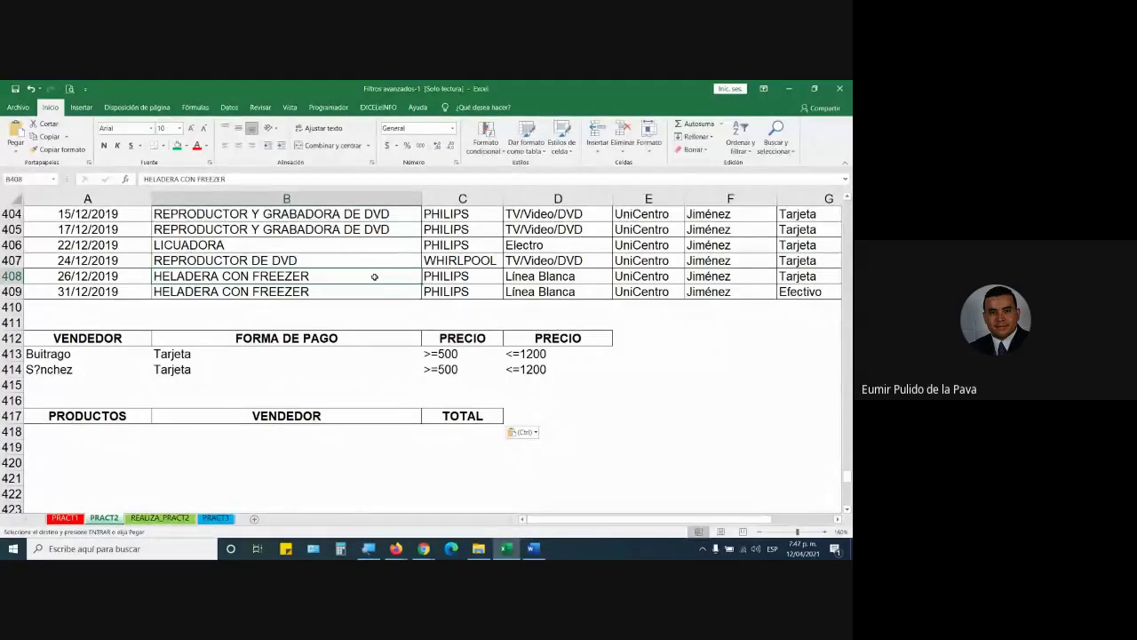
{"action": "left_click", "coordinate": [229, 108]}
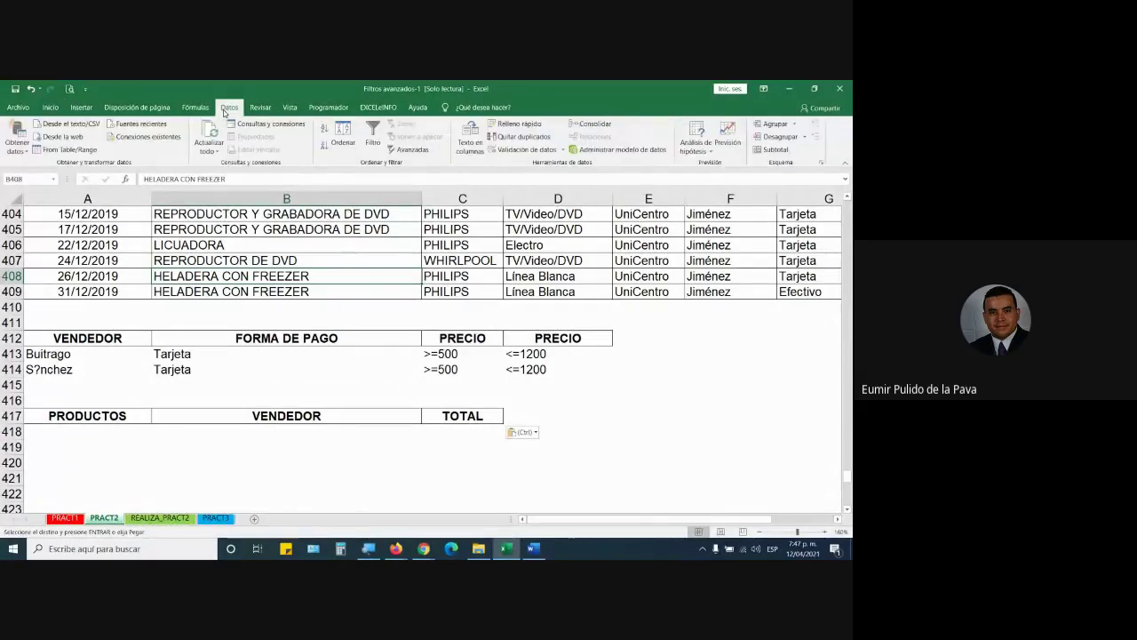
Open the Filtro avanzado dialog with list range $A$1:$J$409 and place it beside the criteria table
{"action": "left_click", "coordinate": [410, 150]}
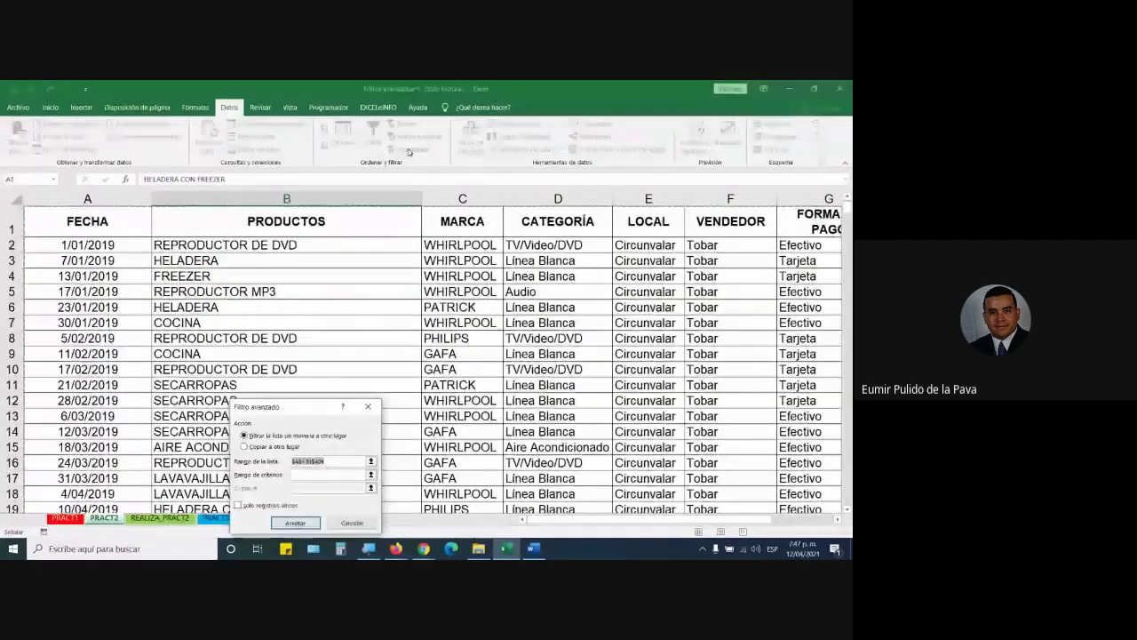
{"action": "scroll", "coordinate": [465, 354], "scroll_direction": "down", "scroll_amount": 20}
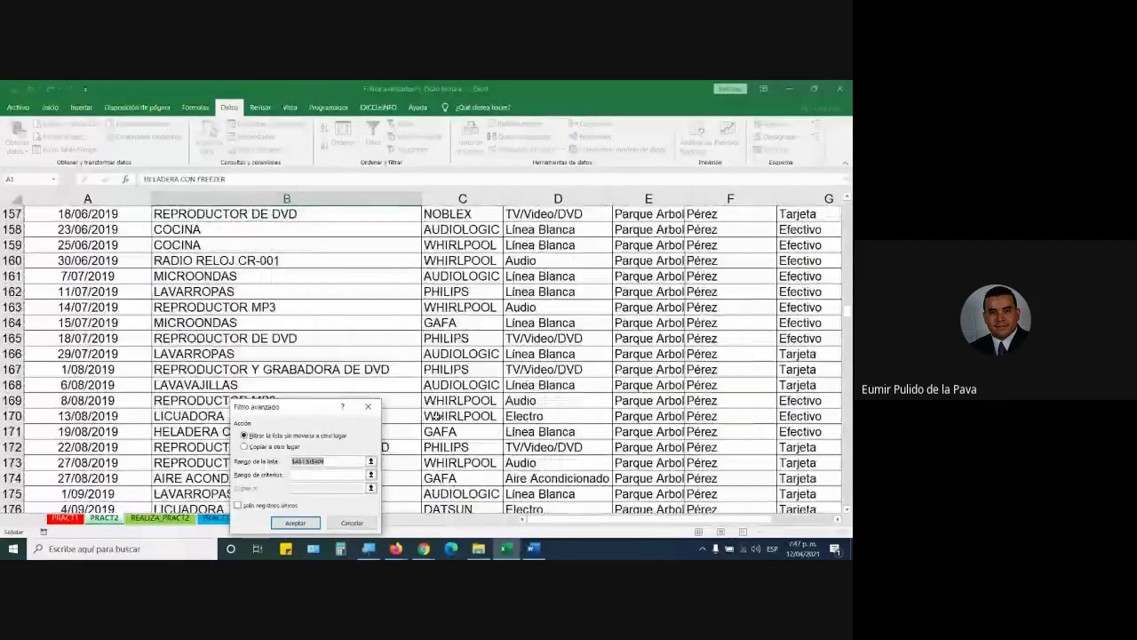
{"action": "scroll", "coordinate": [444, 391], "scroll_direction": "down", "scroll_amount": 20}
{"action": "scroll", "coordinate": [423, 430], "scroll_direction": "down", "scroll_amount": 10}
{"action": "scroll", "coordinate": [423, 430], "scroll_direction": "down", "scroll_amount": 18}
{"action": "scroll", "coordinate": [424, 427], "scroll_direction": "down", "scroll_amount": 6}
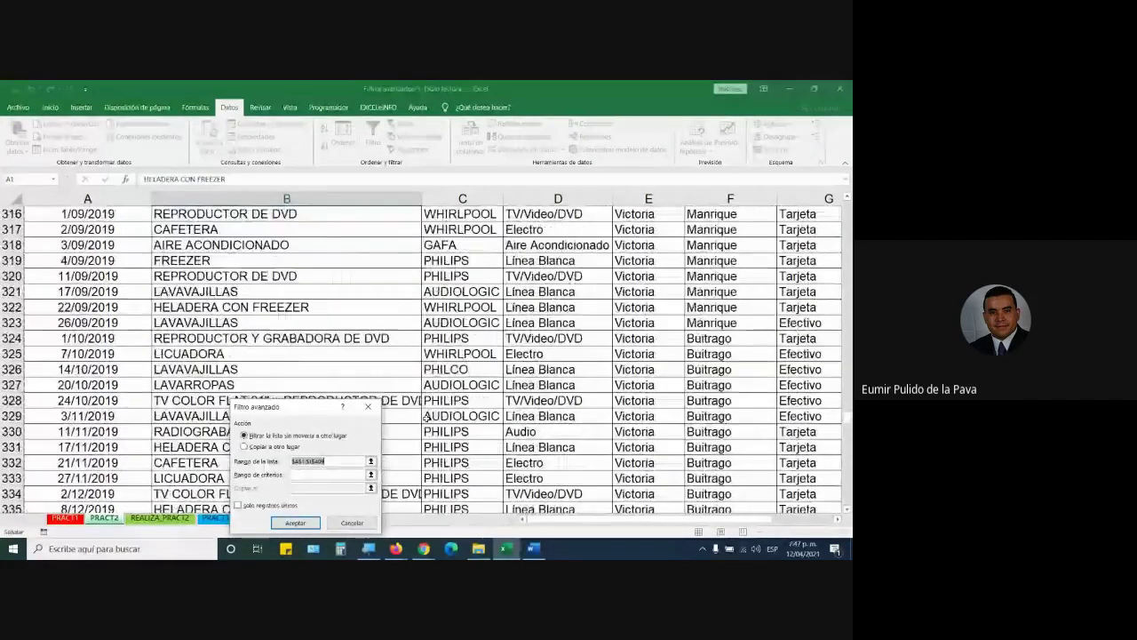
{"action": "scroll", "coordinate": [427, 422], "scroll_direction": "down", "scroll_amount": 12}
{"action": "scroll", "coordinate": [430, 417], "scroll_direction": "down", "scroll_amount": 11}
{"action": "scroll", "coordinate": [444, 355], "scroll_direction": "down", "scroll_amount": 5}
{"action": "scroll", "coordinate": [489, 267], "scroll_direction": "down", "scroll_amount": 3}
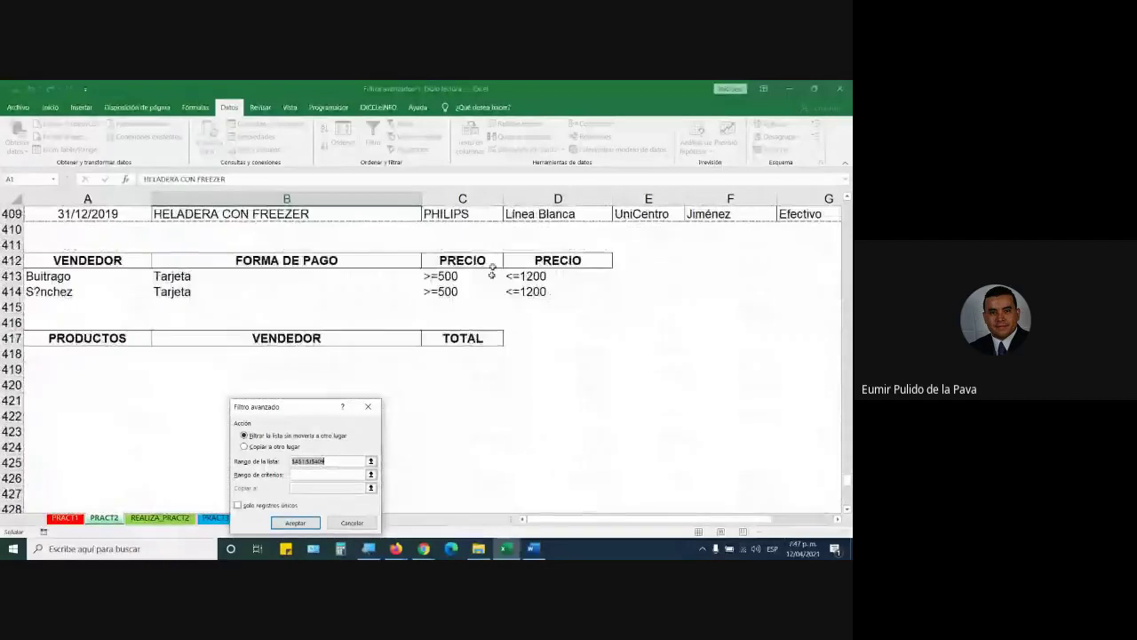
{"action": "scroll", "coordinate": [464, 254], "scroll_direction": "up", "scroll_amount": 1}
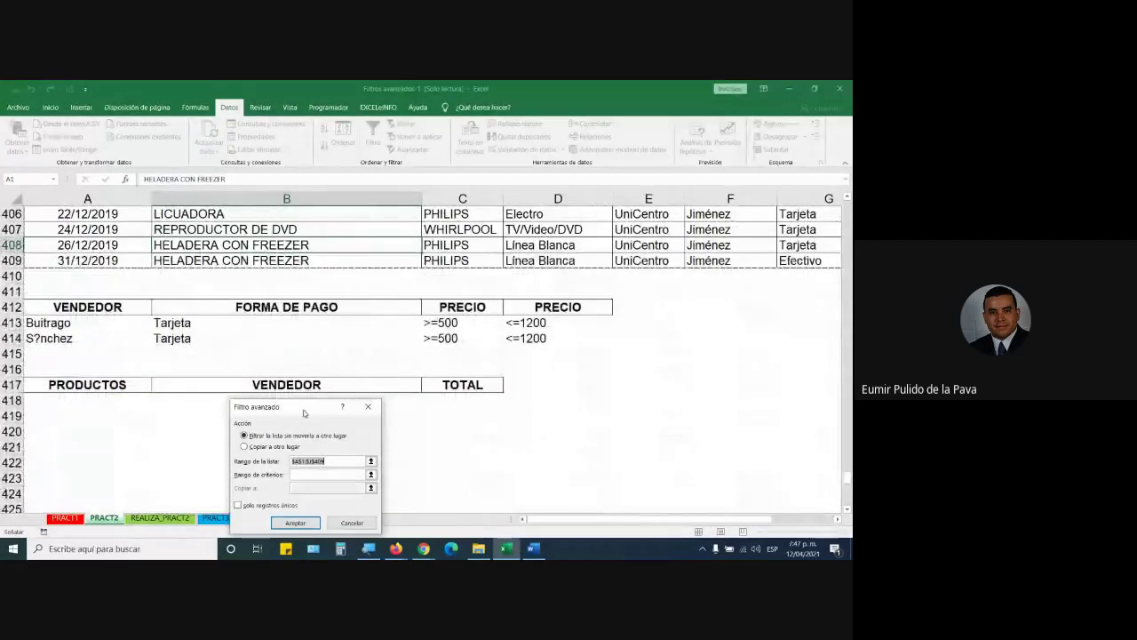
{"action": "left_click_drag", "start_coordinate": [304, 412], "coordinate": [697, 311]}
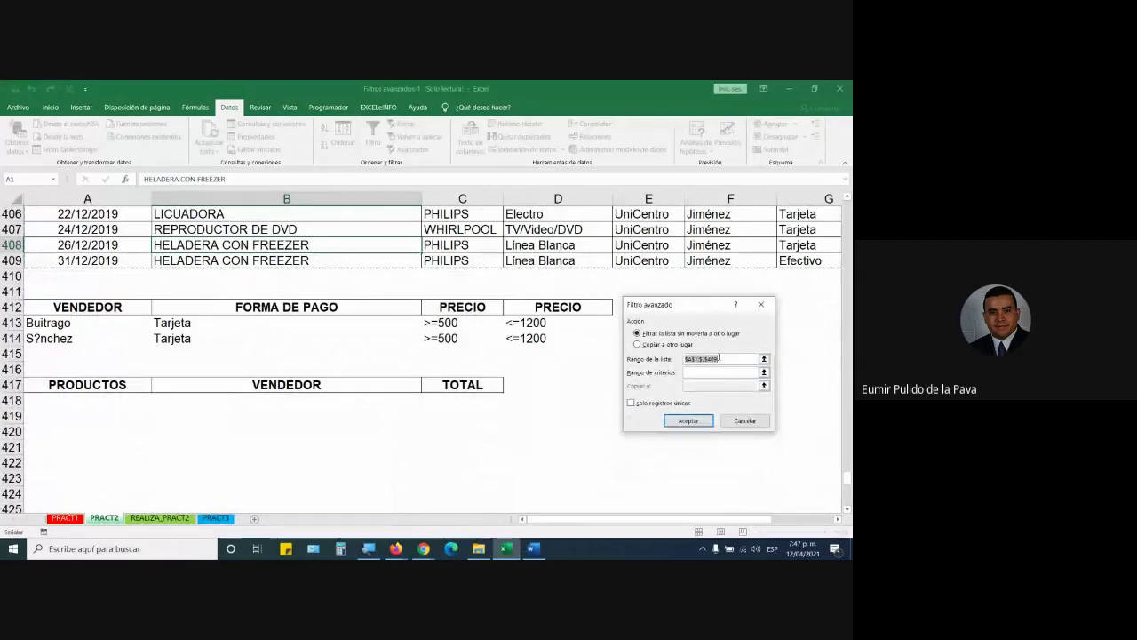
{"action": "key", "text": "super+plus"}
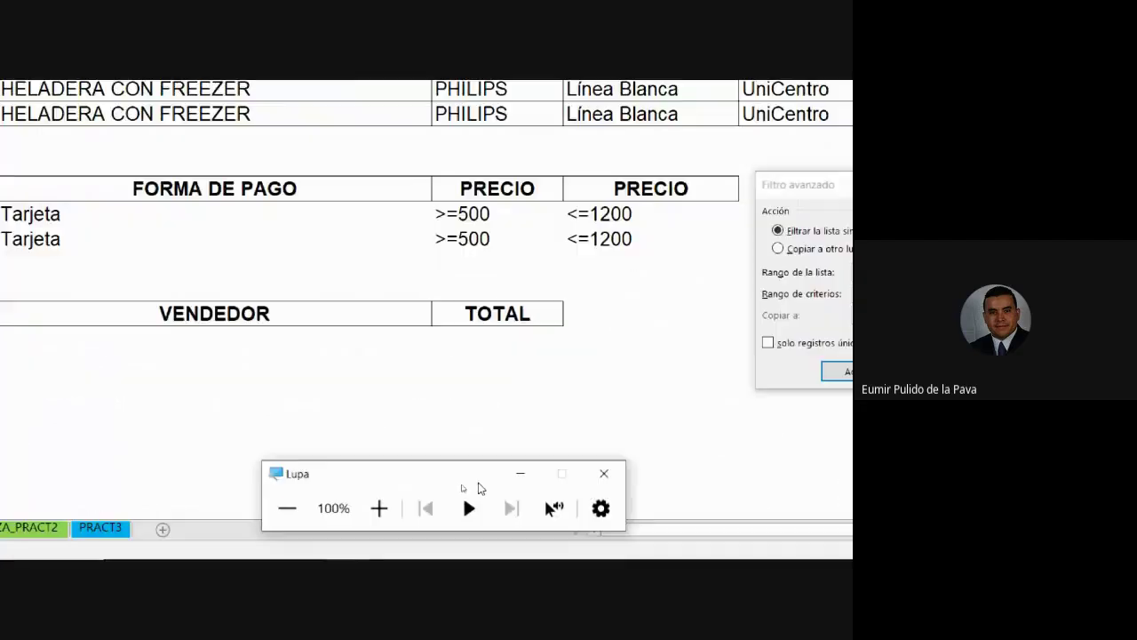
{"action": "left_click", "coordinate": [524, 477]}
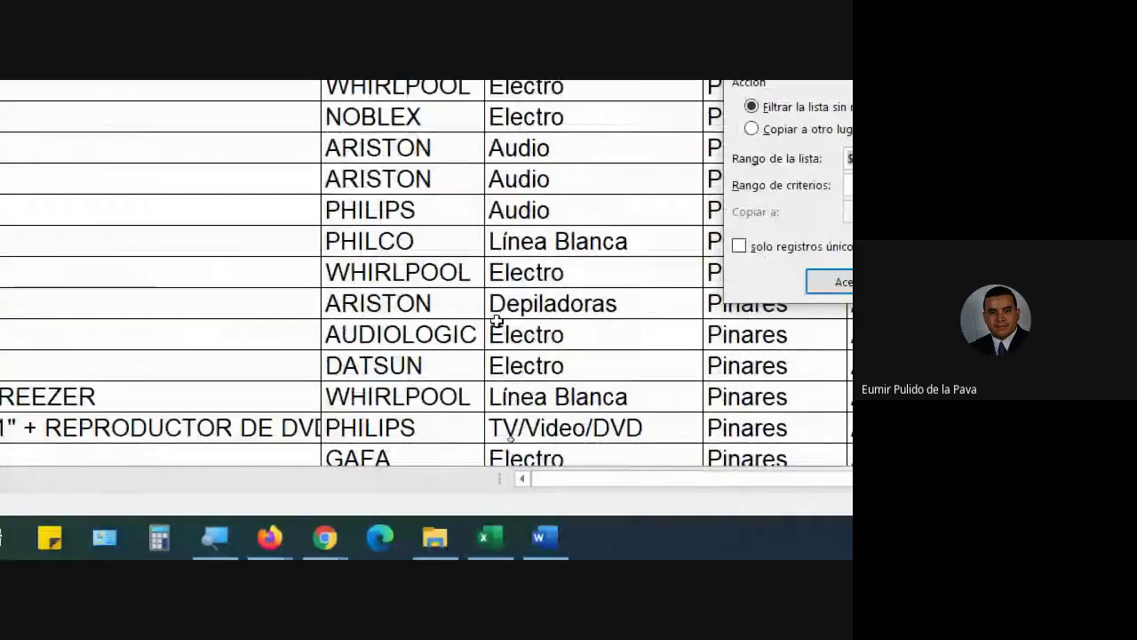
Set the advanced filter to 'Copiar a otro lugar'
{"action": "scroll", "coordinate": [560, 342], "scroll_direction": "down", "scroll_amount": 5}
{"action": "scroll", "coordinate": [624, 366], "scroll_direction": "down", "scroll_amount": 5}
{"action": "scroll", "coordinate": [693, 373], "scroll_direction": "down", "scroll_amount": 5}
{"action": "scroll", "coordinate": [741, 376], "scroll_direction": "down", "scroll_amount": 5}
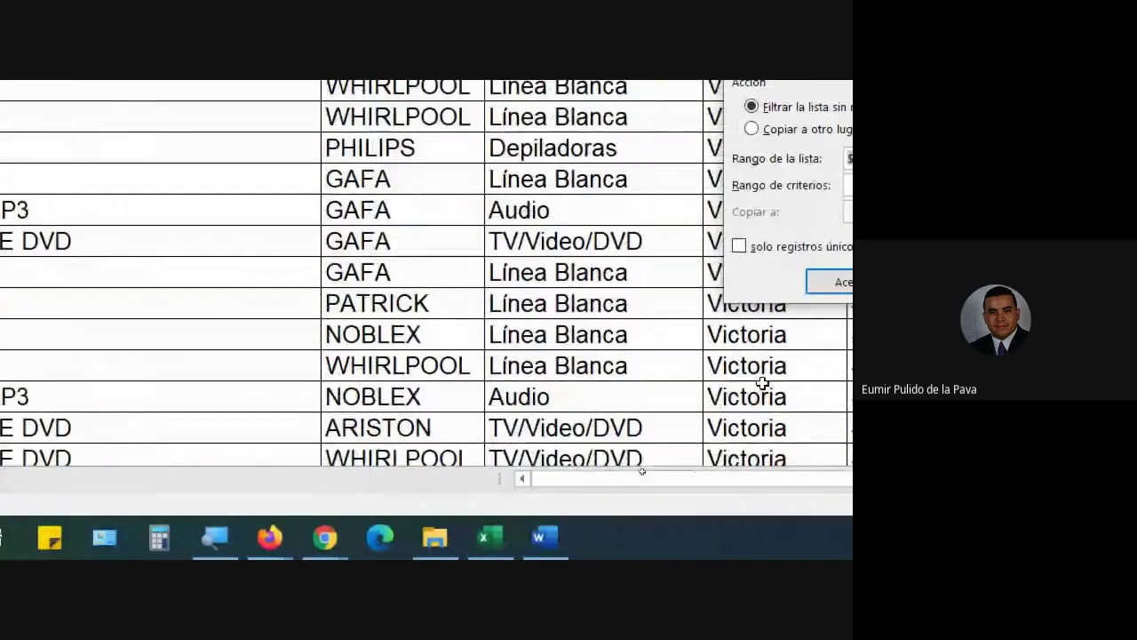
{"action": "scroll", "coordinate": [761, 373], "scroll_direction": "down", "scroll_amount": 5}
{"action": "scroll", "coordinate": [761, 404], "scroll_direction": "down", "scroll_amount": 5}
{"action": "scroll", "coordinate": [762, 414], "scroll_direction": "down", "scroll_amount": 5}
{"action": "scroll", "coordinate": [746, 419], "scroll_direction": "down", "scroll_amount": 10}
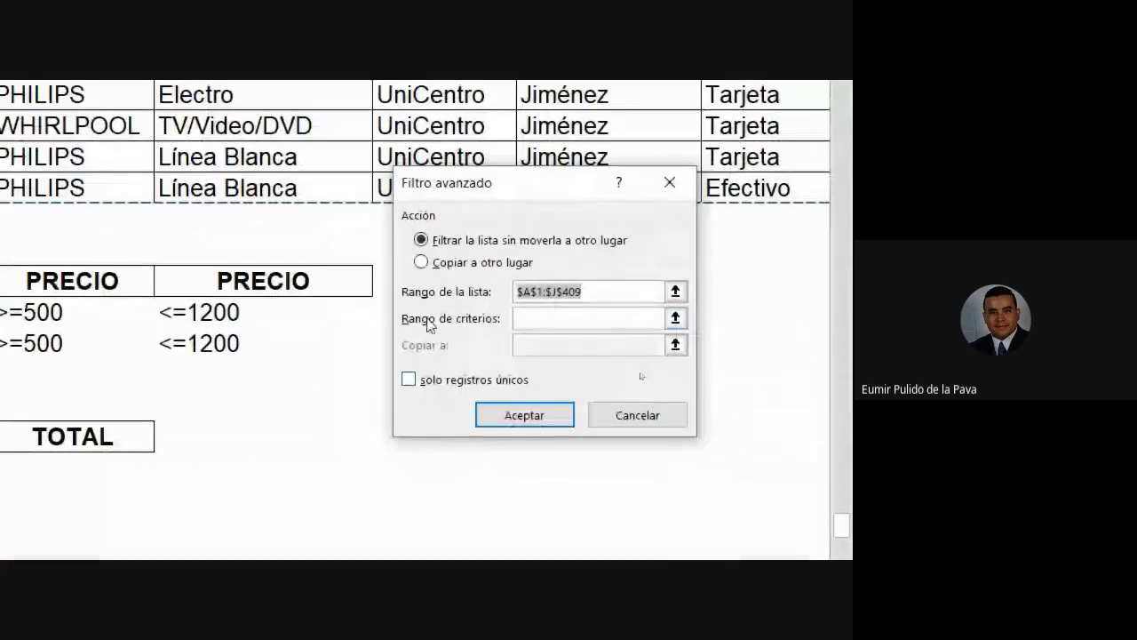
{"action": "left_click", "coordinate": [422, 262]}
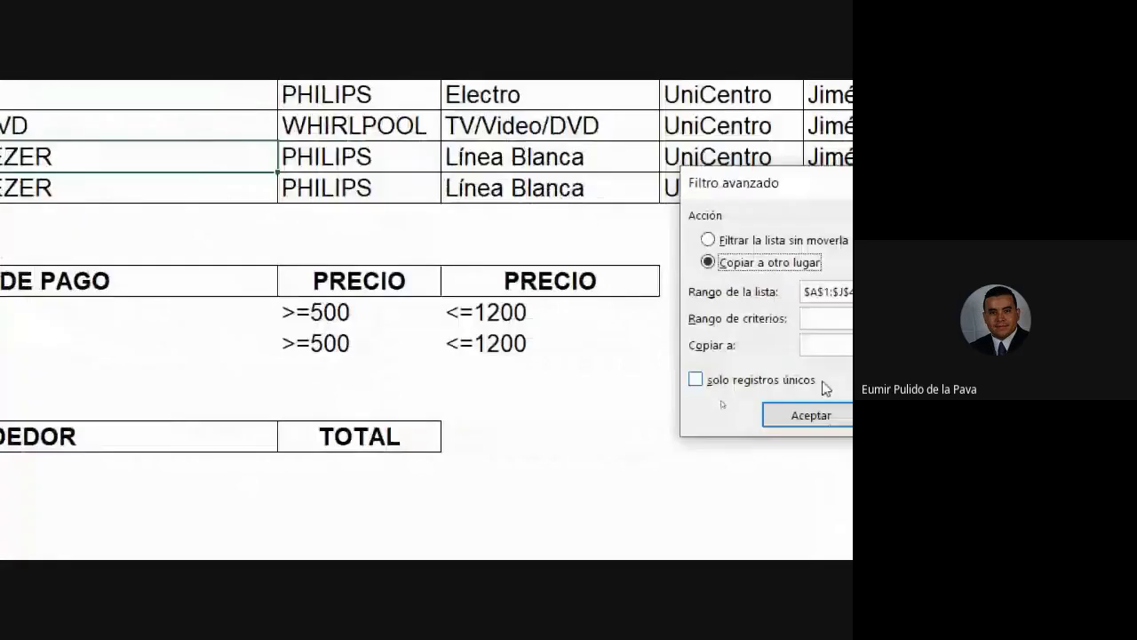
Run the advanced filter with criteria A412:D414, output A417:C417 and unique records only
{"action": "left_click", "coordinate": [580, 313]}
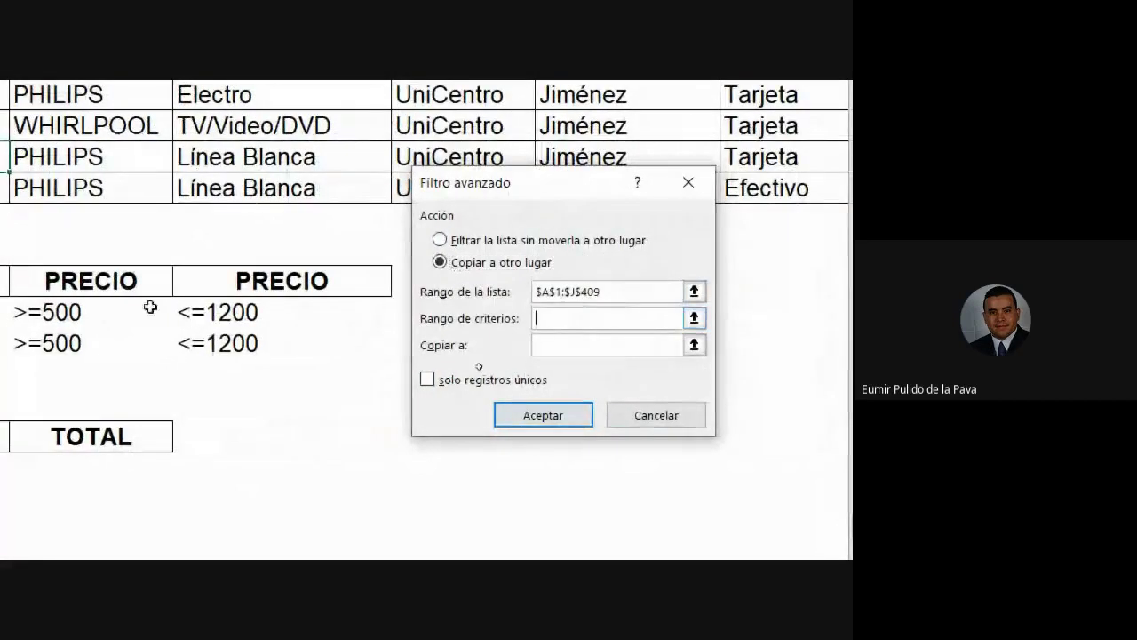
{"action": "mouse_move", "coordinate": [151, 307]}
{"action": "left_mouse_down"}
{"action": "mouse_move", "coordinate": [540, 284]}
{"action": "mouse_move", "coordinate": [762, 343]}
{"action": "left_mouse_up"}
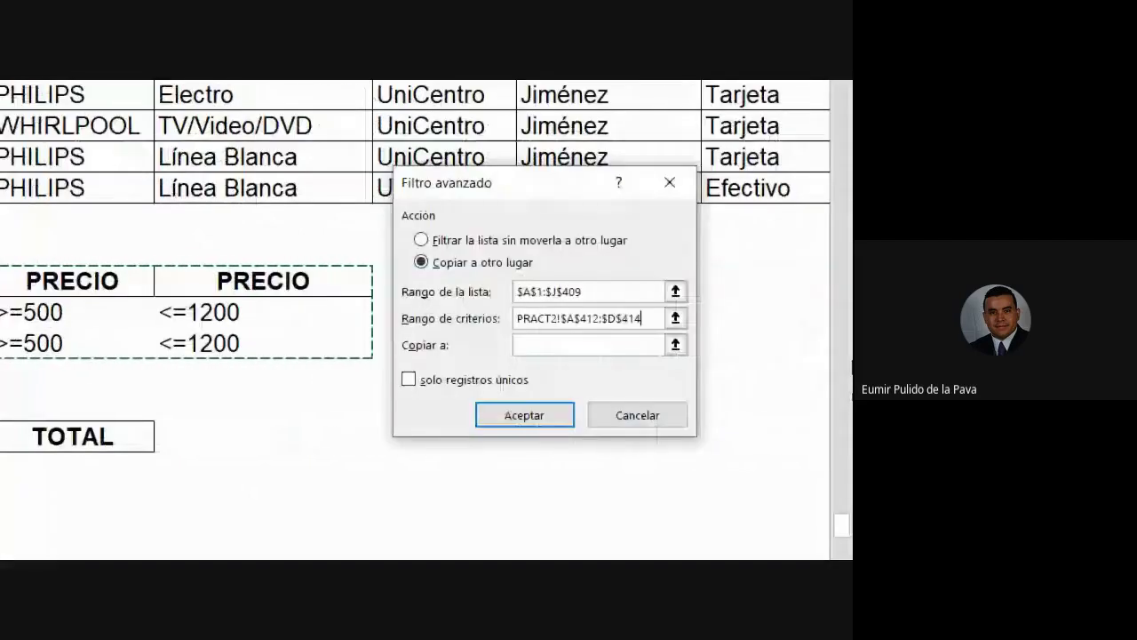
{"action": "left_click", "coordinate": [544, 346]}
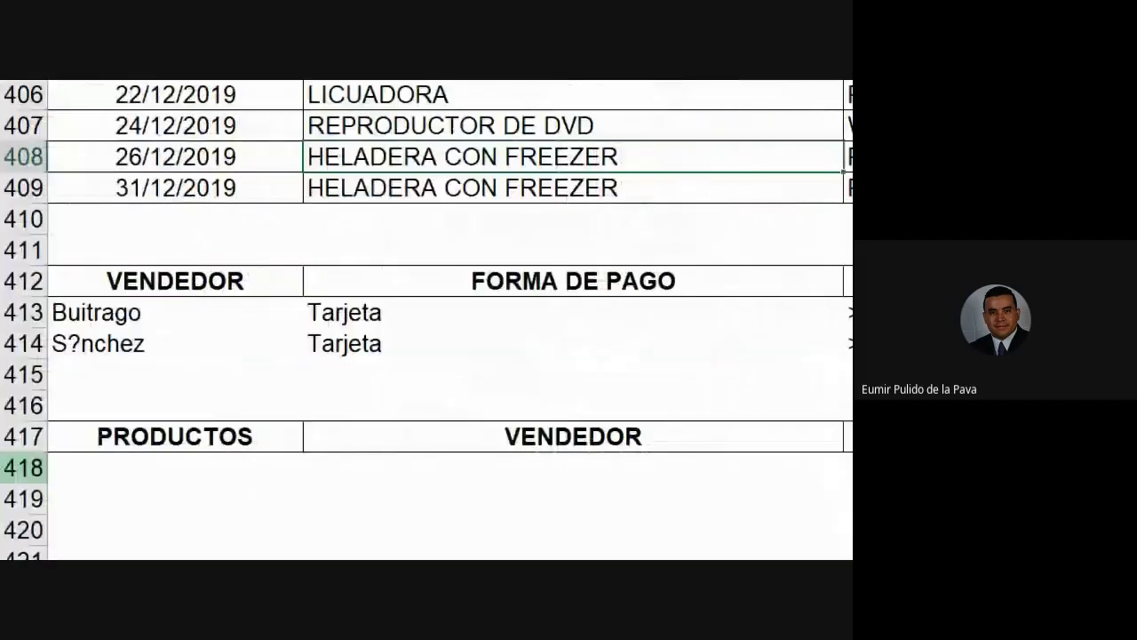
{"action": "left_click_drag", "start_coordinate": [92, 436], "coordinate": [787, 436]}
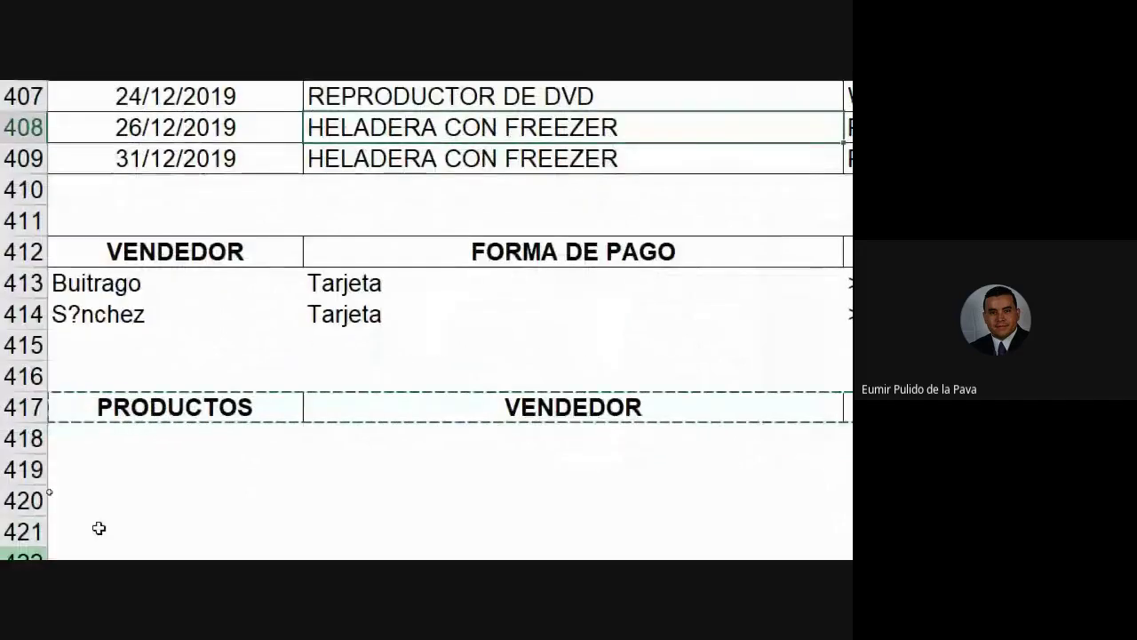
{"action": "left_click", "coordinate": [156, 408]}
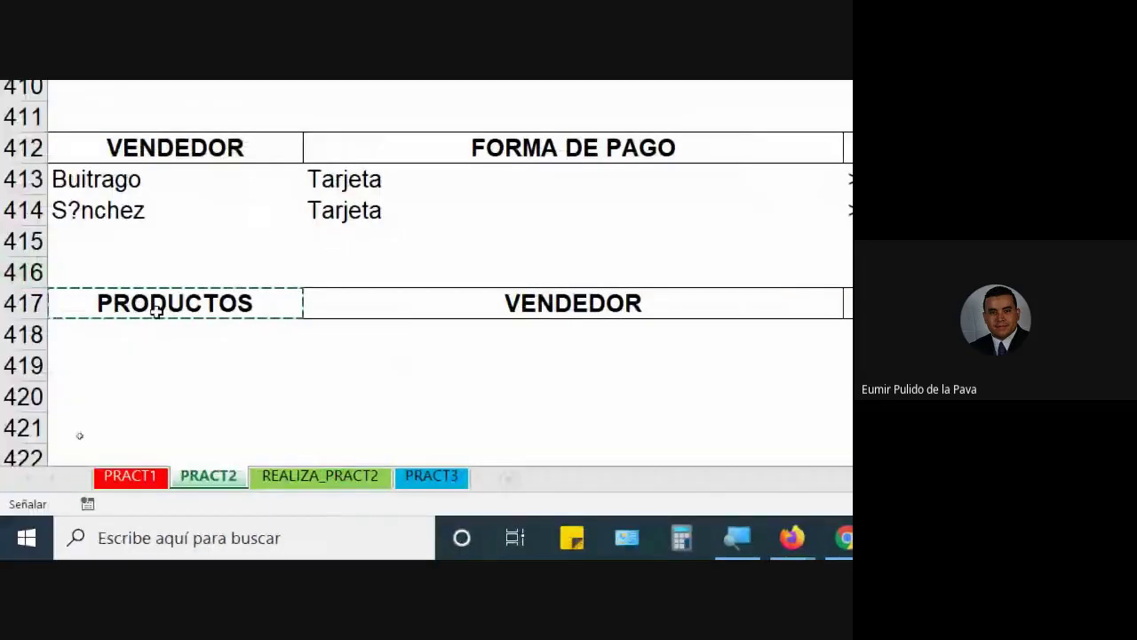
{"action": "left_click_drag", "start_coordinate": [120, 303], "coordinate": [851, 309]}
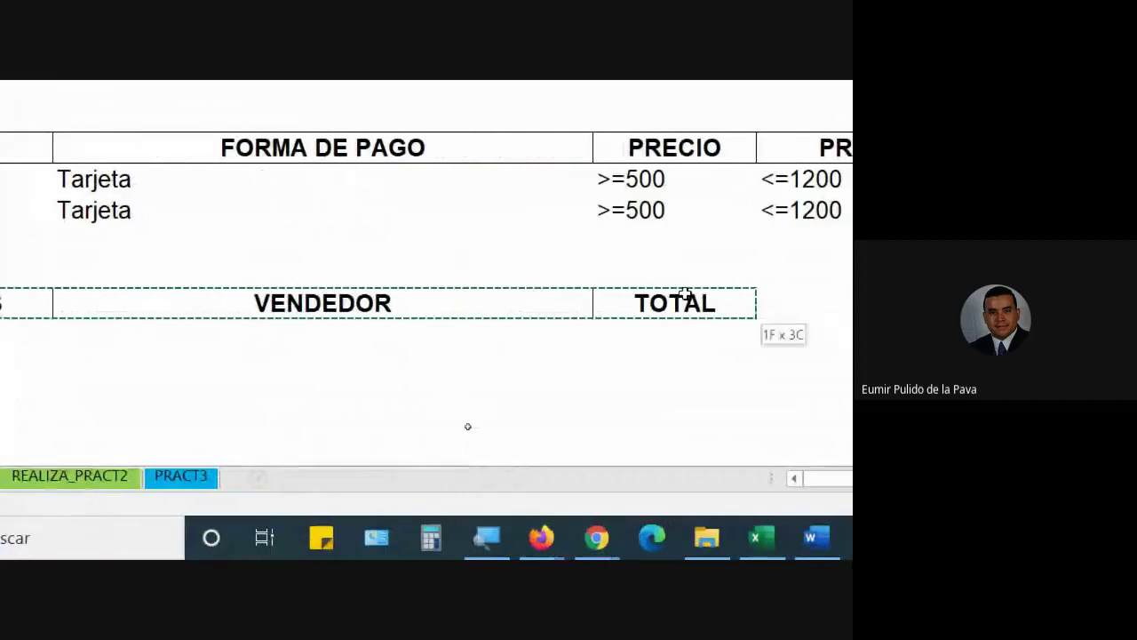
{"action": "key", "text": "Return"}
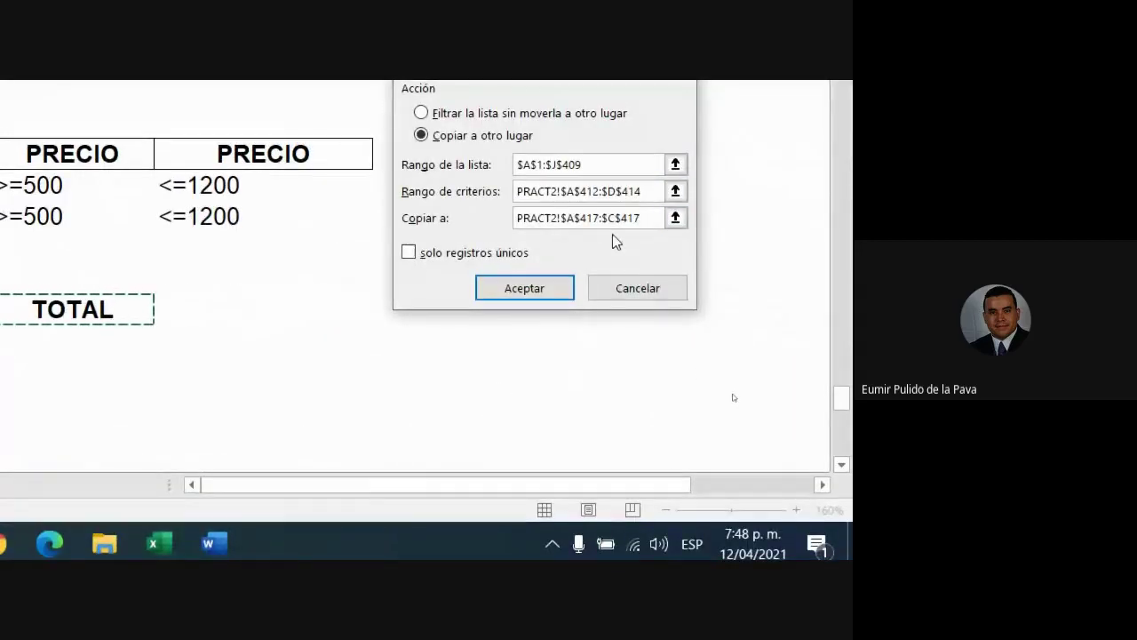
{"action": "left_click", "coordinate": [410, 253]}
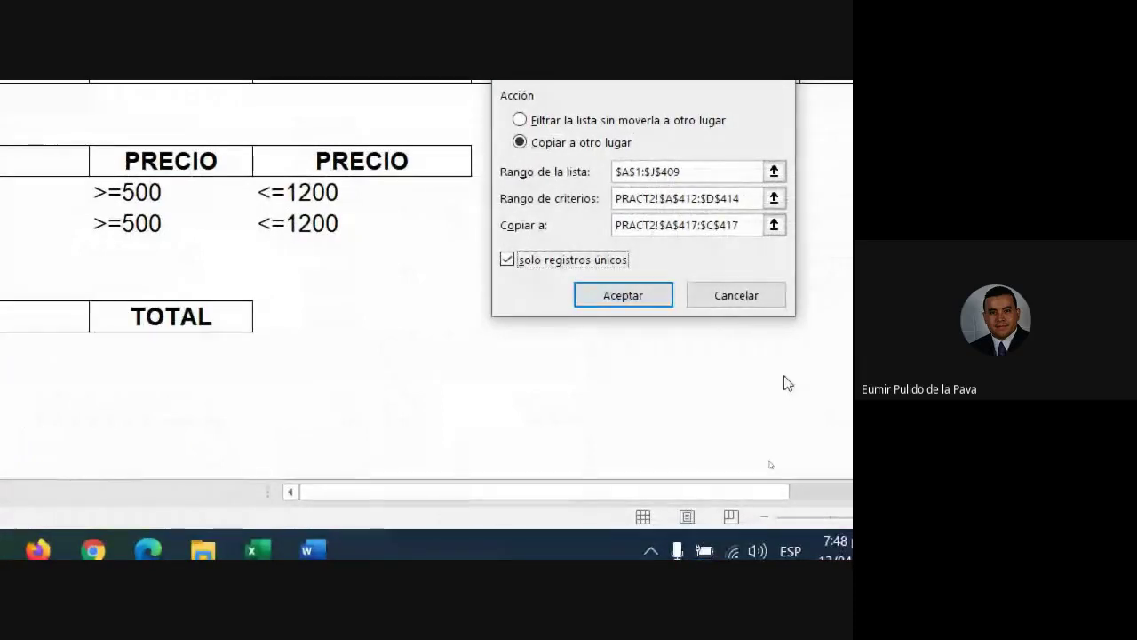
{"action": "left_click", "coordinate": [656, 302]}
On sheet PRACT2, select the filtered output rows A418:C422
{"action": "key", "text": "ctrl+Page_Up"}
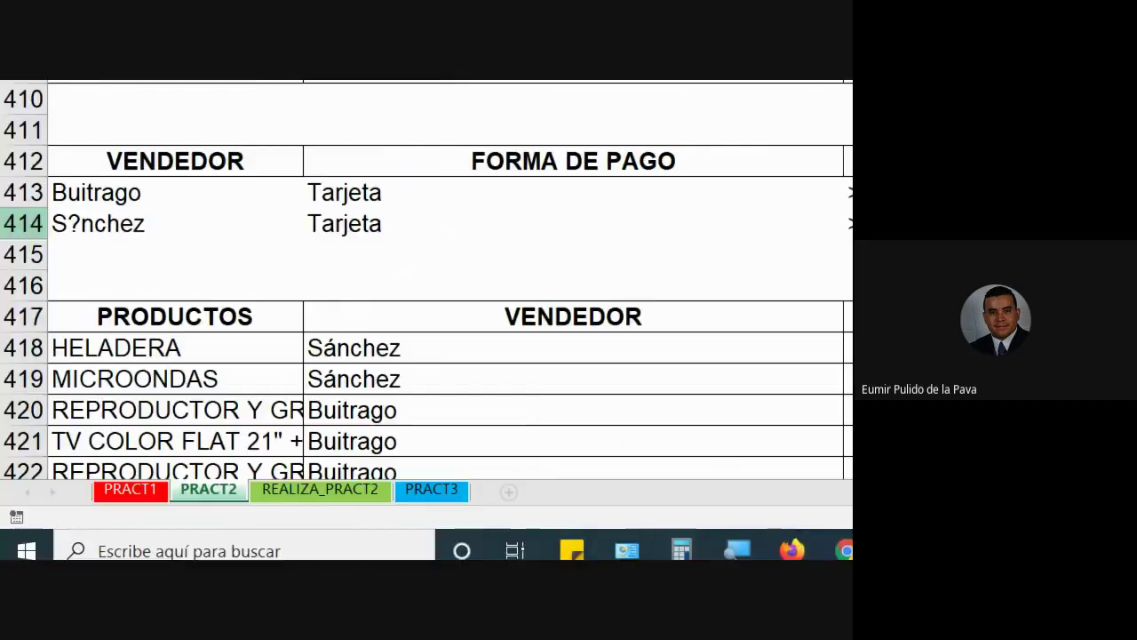
{"action": "left_click_drag", "start_coordinate": [362, 258], "coordinate": [367, 373]}
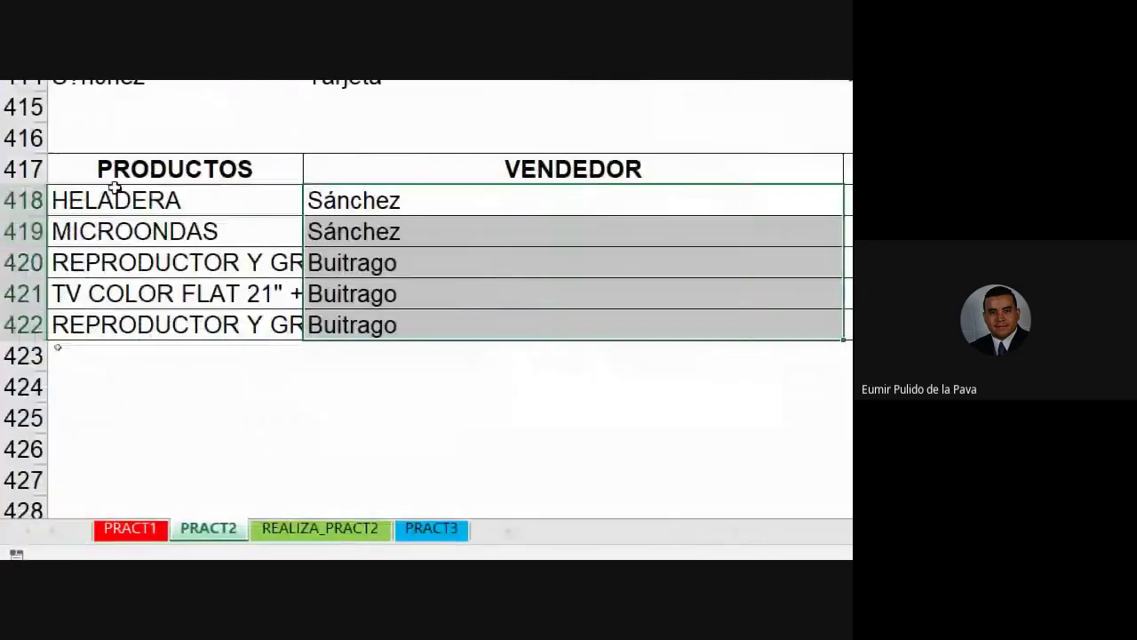
{"action": "left_click_drag", "start_coordinate": [115, 189], "coordinate": [427, 324]}
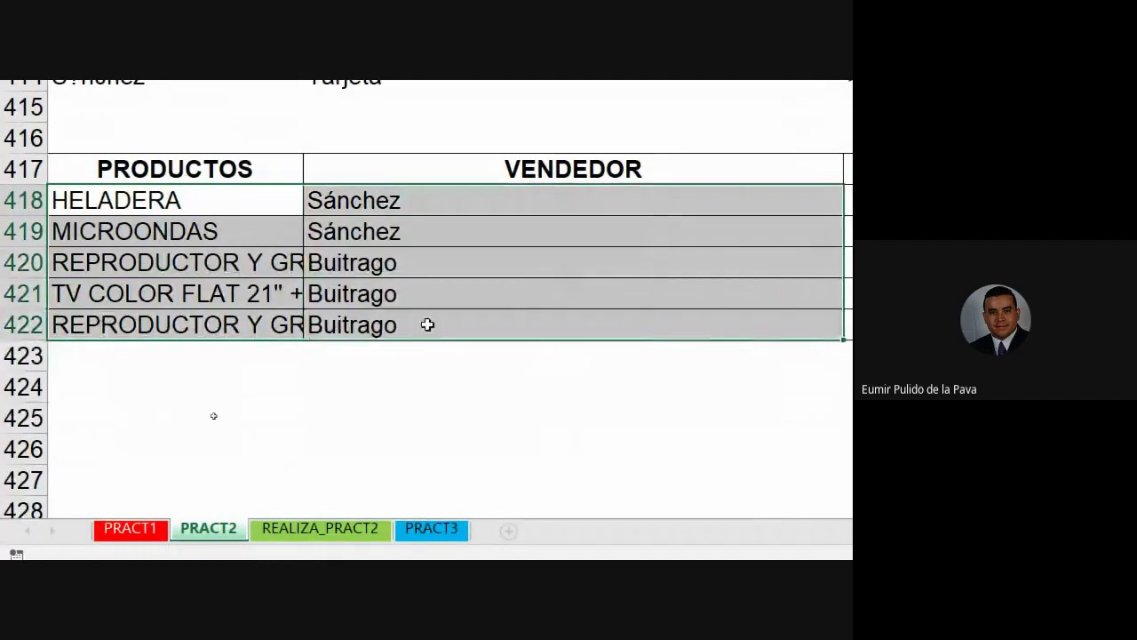
{"action": "left_click_drag", "start_coordinate": [548, 308], "coordinate": [555, 318]}
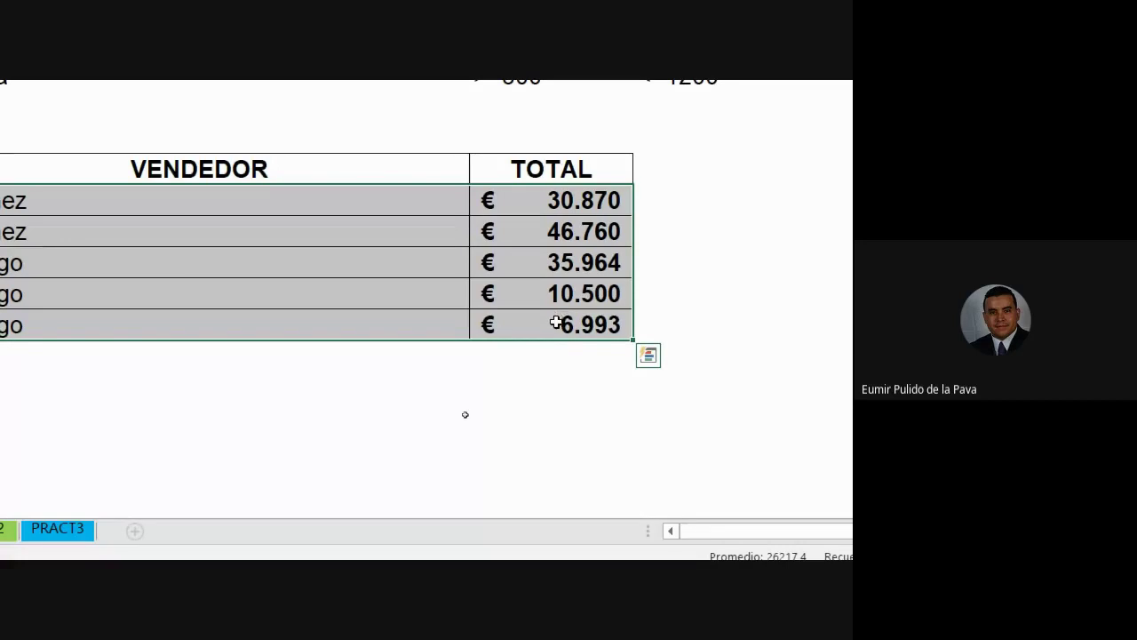
Reset screen magnification to 100% and bring the Google Meet call forward
{"action": "left_click", "coordinate": [416, 466]}
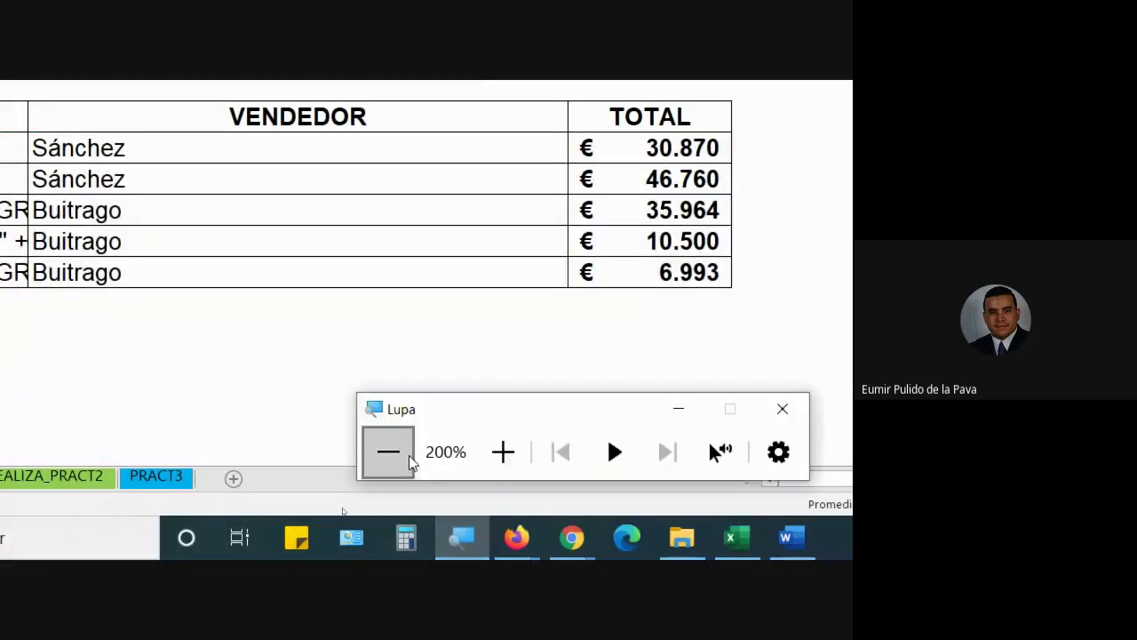
{"action": "left_click", "coordinate": [411, 462]}
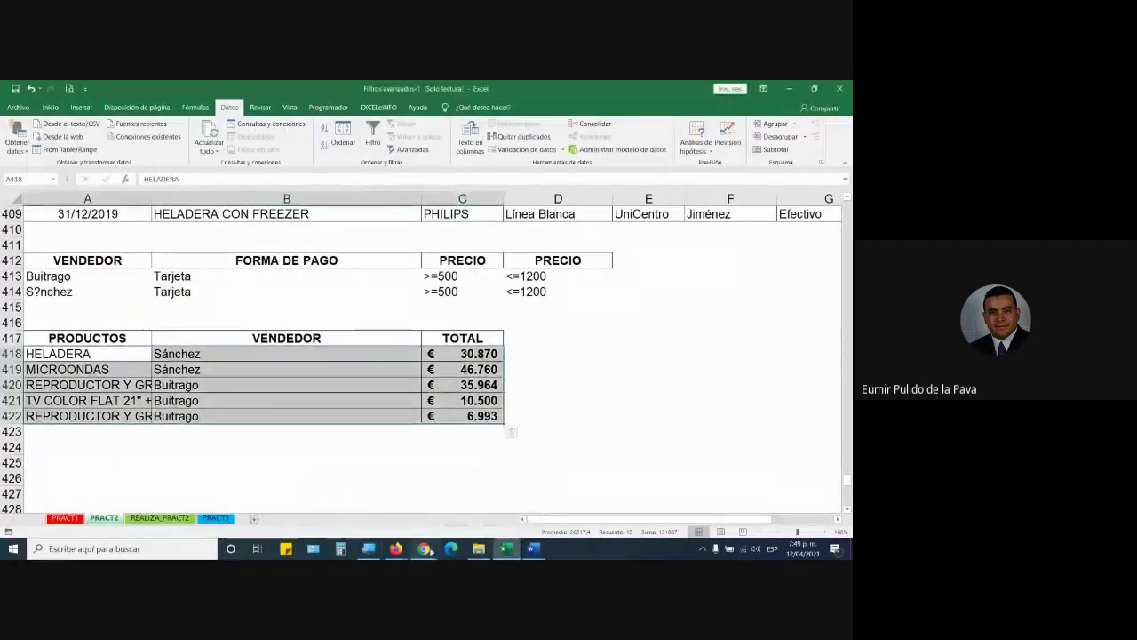
{"action": "mouse_move", "coordinate": [425, 548]}
{"action": "left_click", "coordinate": [361, 493]}
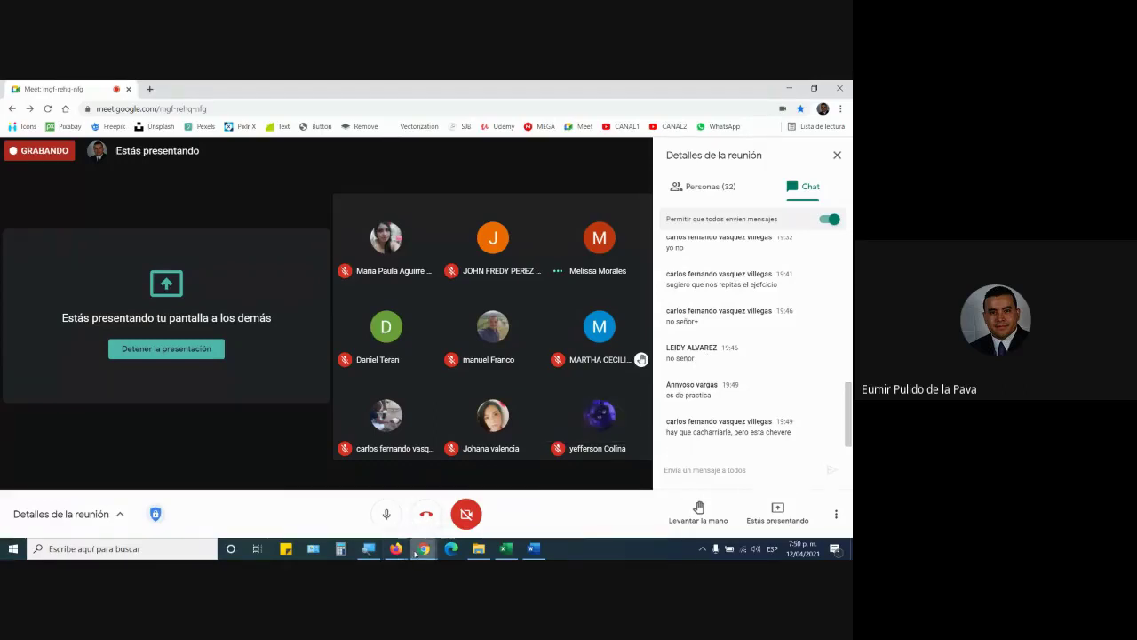
Share the FICHA 2261038 spreadsheet's link in the Meet chat
{"action": "mouse_move", "coordinate": [388, 555]}
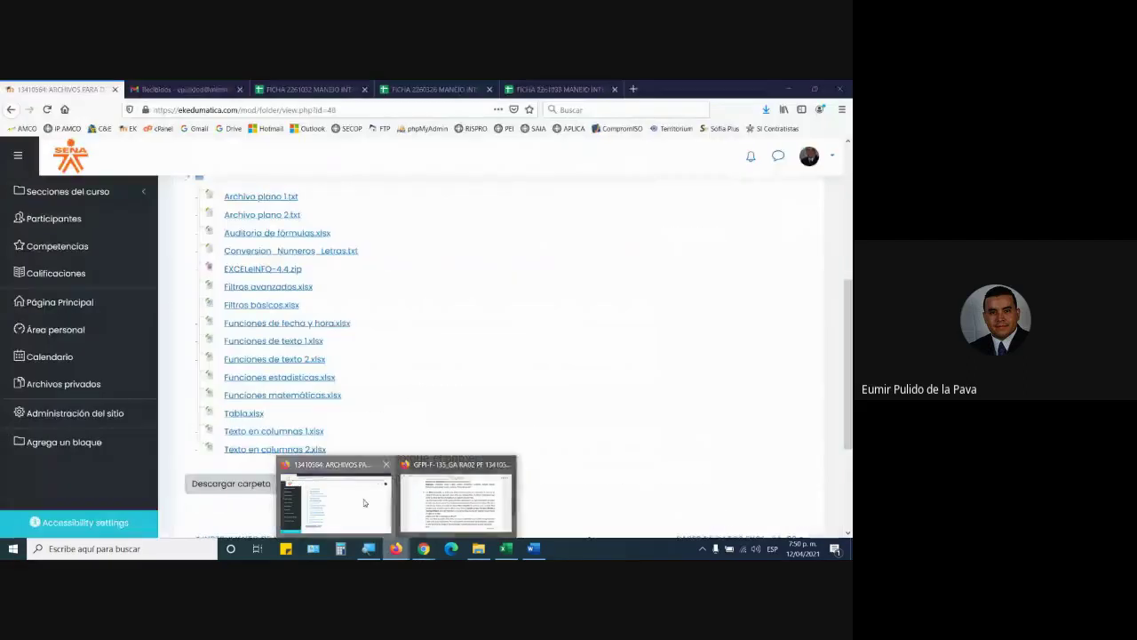
{"action": "left_click", "coordinate": [364, 501]}
{"action": "left_click", "coordinate": [559, 89]}
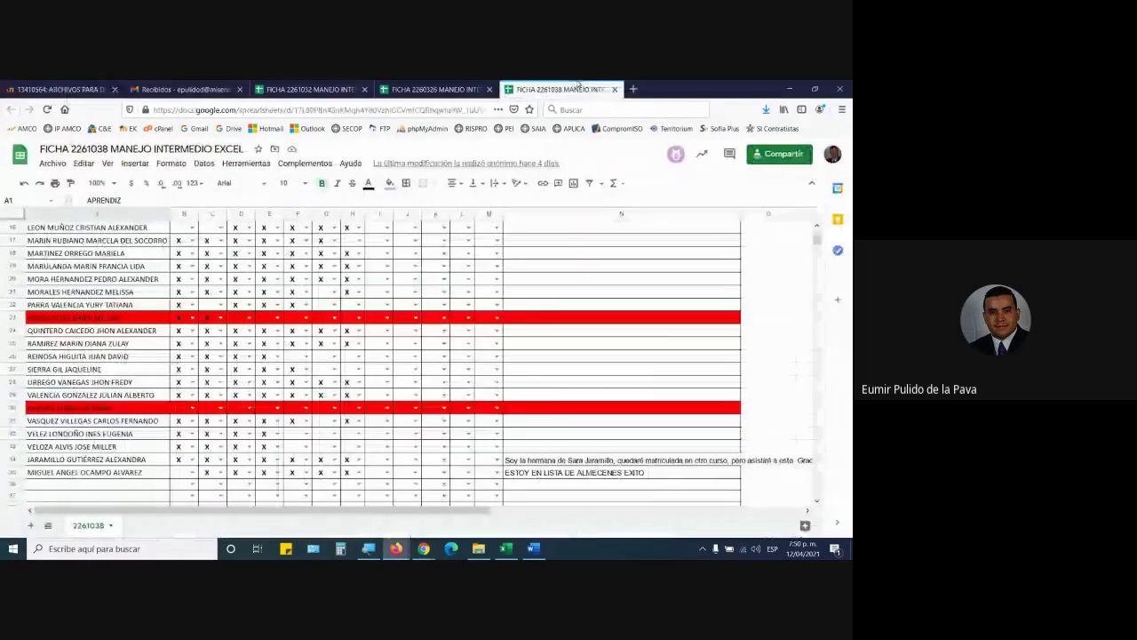
{"action": "left_click", "coordinate": [778, 153]}
{"action": "left_click", "coordinate": [558, 421]}
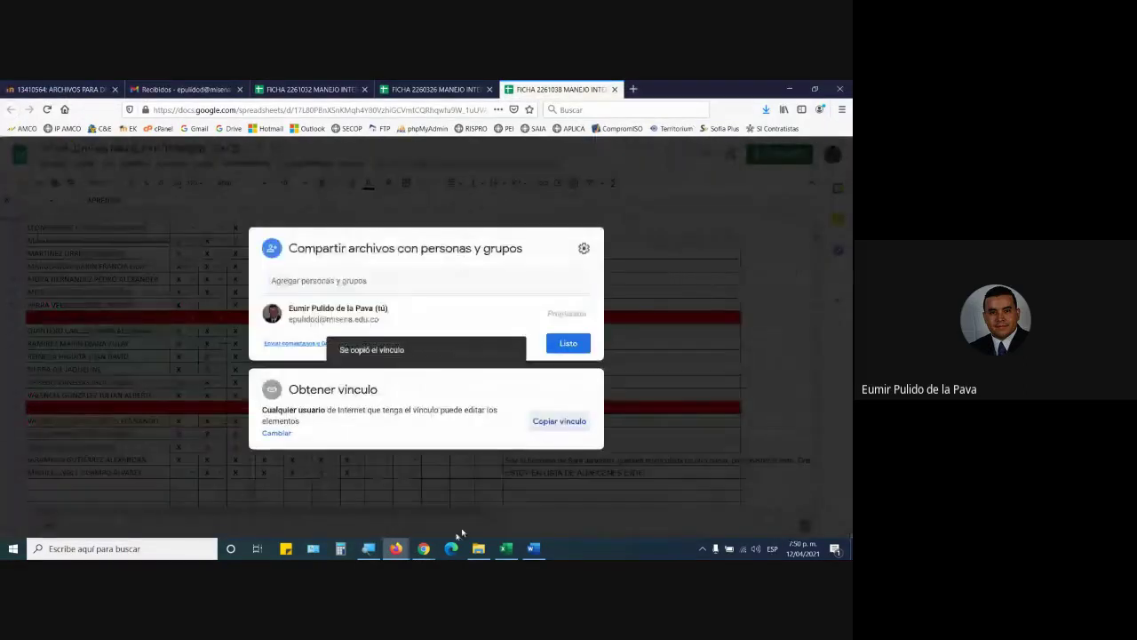
{"action": "left_click", "coordinate": [424, 548]}
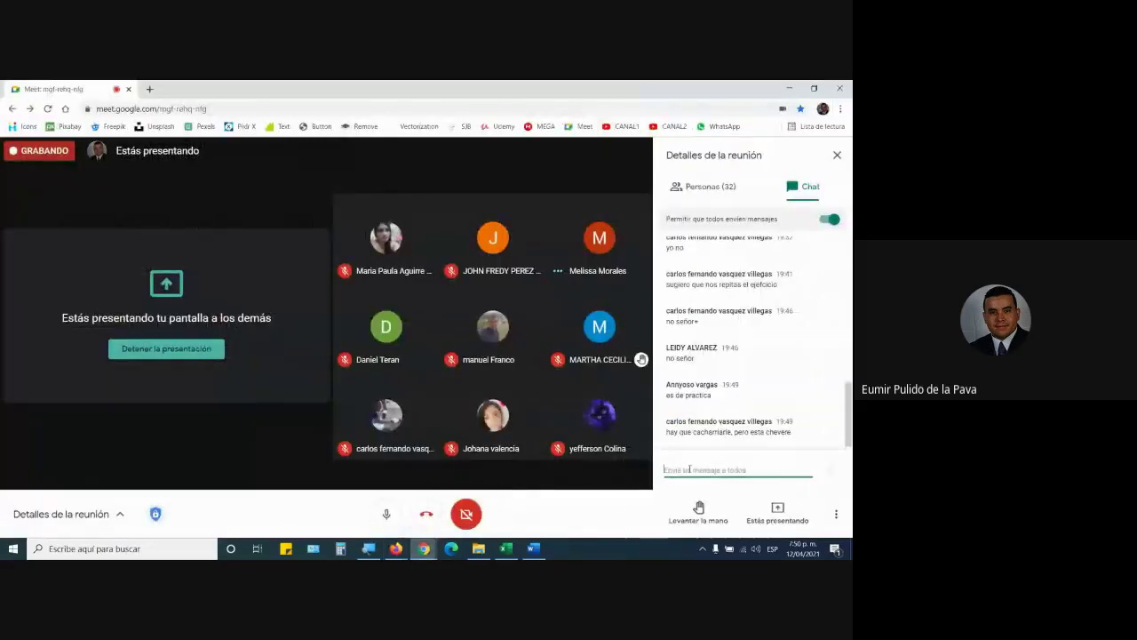
{"action": "key", "text": "ctrl+v"}
{"action": "key", "text": "Return"}
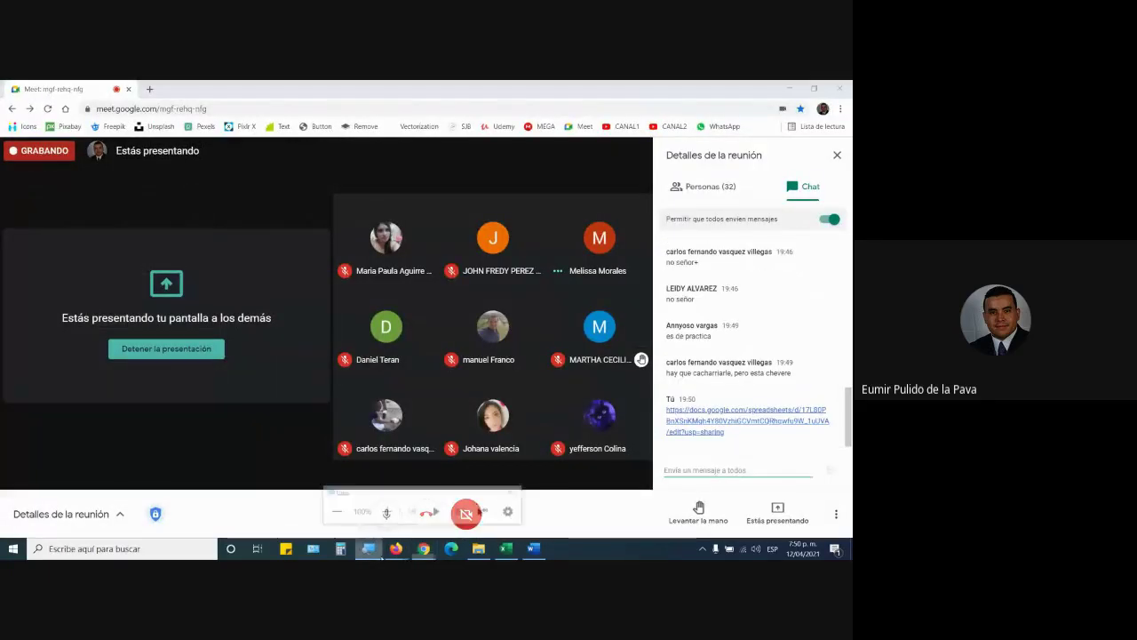
Share the FICHA 2260326 spreadsheet's link in the Meet chat
{"action": "mouse_move", "coordinate": [404, 539]}
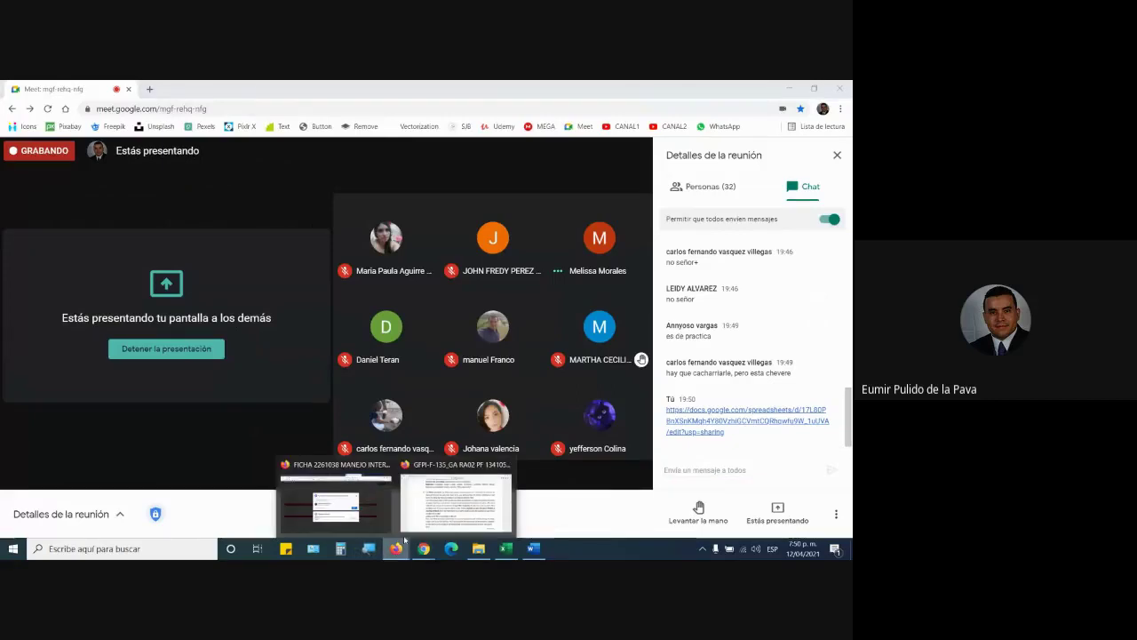
{"action": "left_click", "coordinate": [335, 502]}
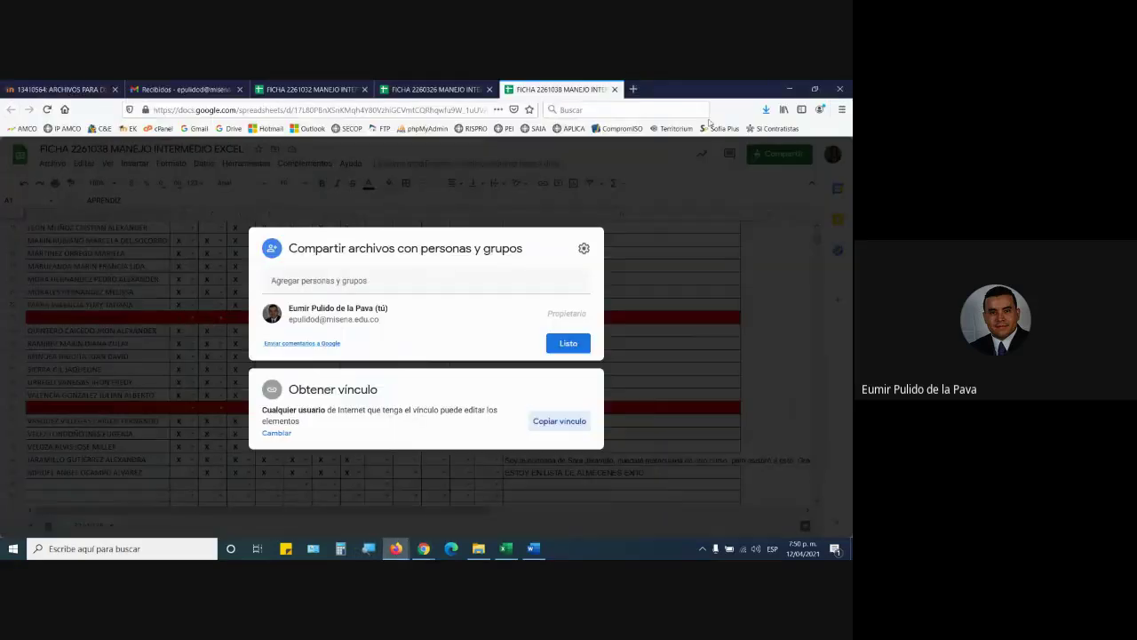
{"action": "left_click", "coordinate": [490, 84]}
{"action": "left_click", "coordinate": [780, 154]}
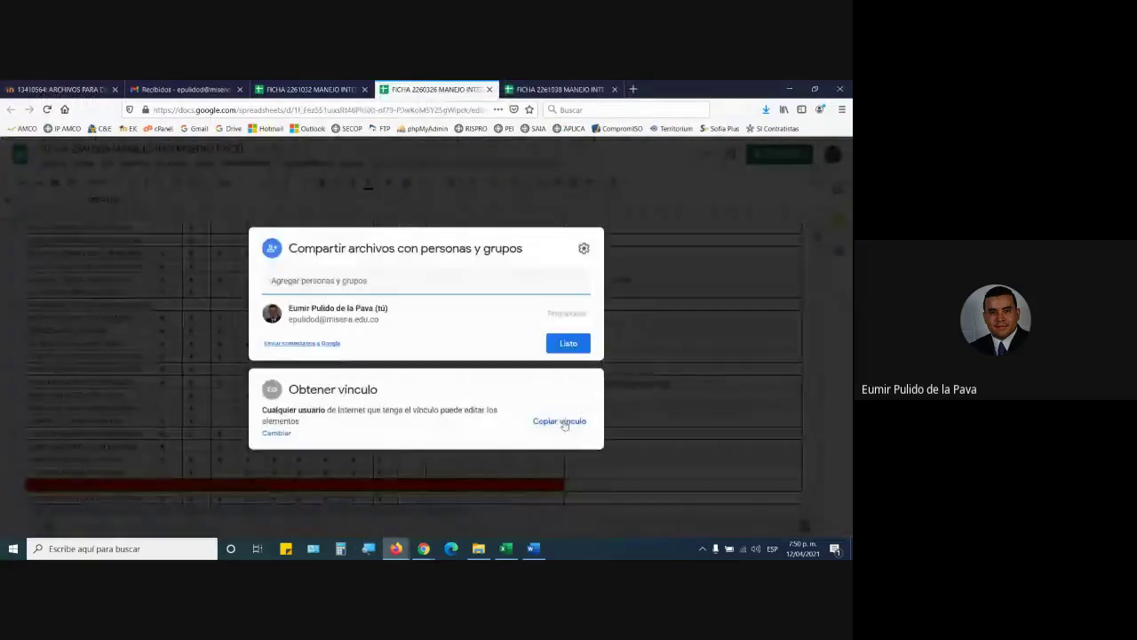
{"action": "left_click", "coordinate": [559, 421]}
{"action": "mouse_move", "coordinate": [424, 549]}
{"action": "left_click", "coordinate": [359, 497]}
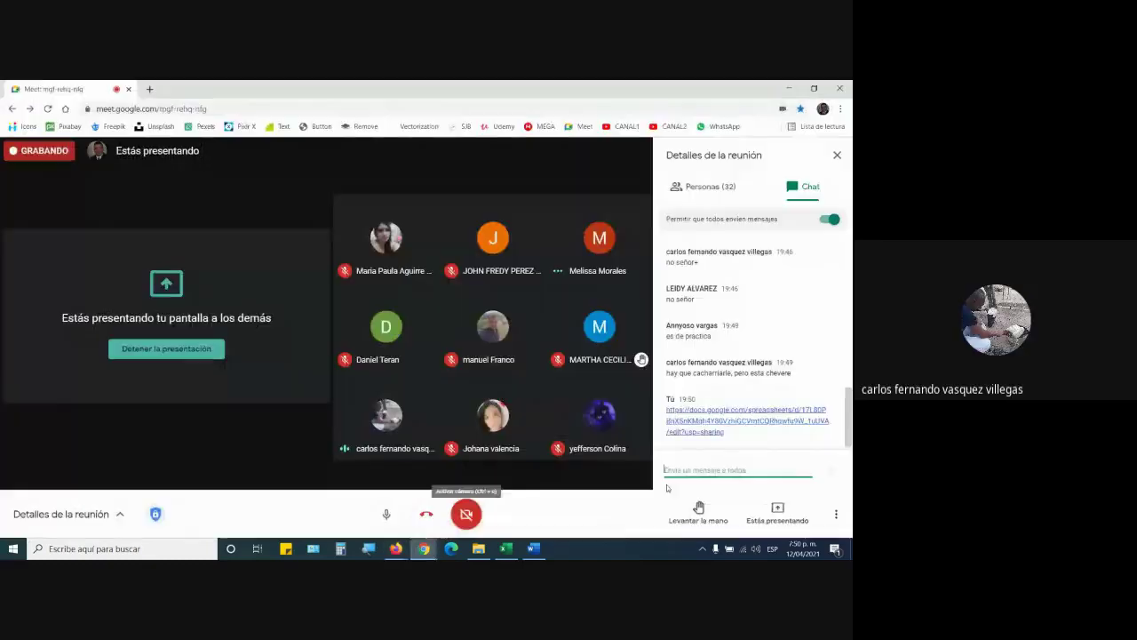
{"action": "key", "text": "ctrl+v"}
{"action": "key", "text": "Return"}
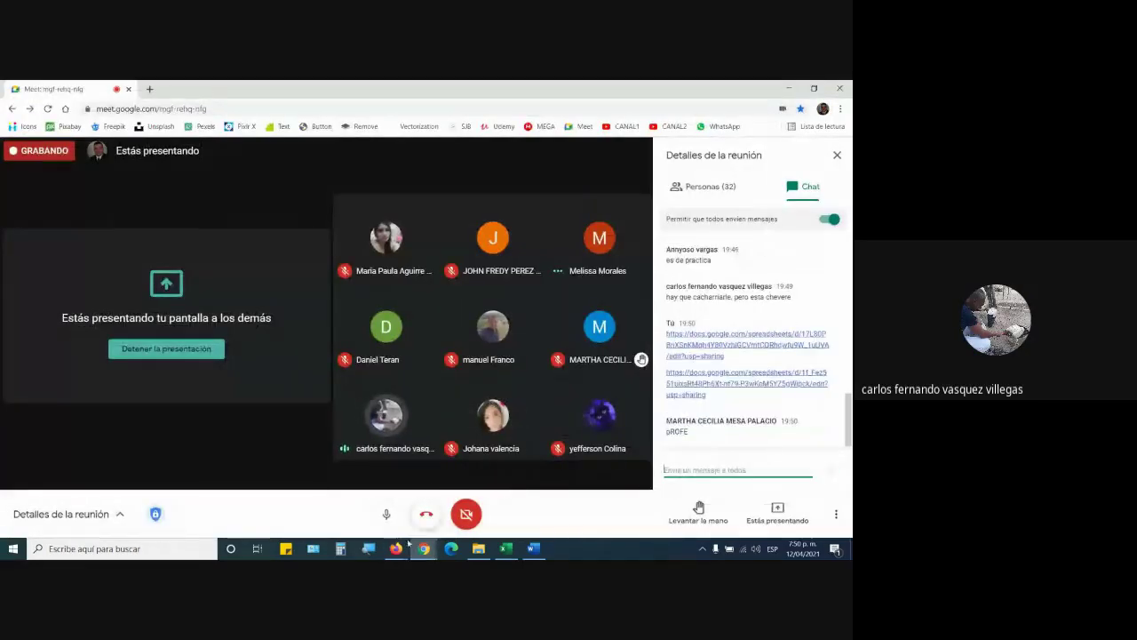
Share the FICHA 2261032 spreadsheet's link in the Meet chat
{"action": "left_click", "coordinate": [392, 553]}
{"action": "left_click", "coordinate": [372, 525]}
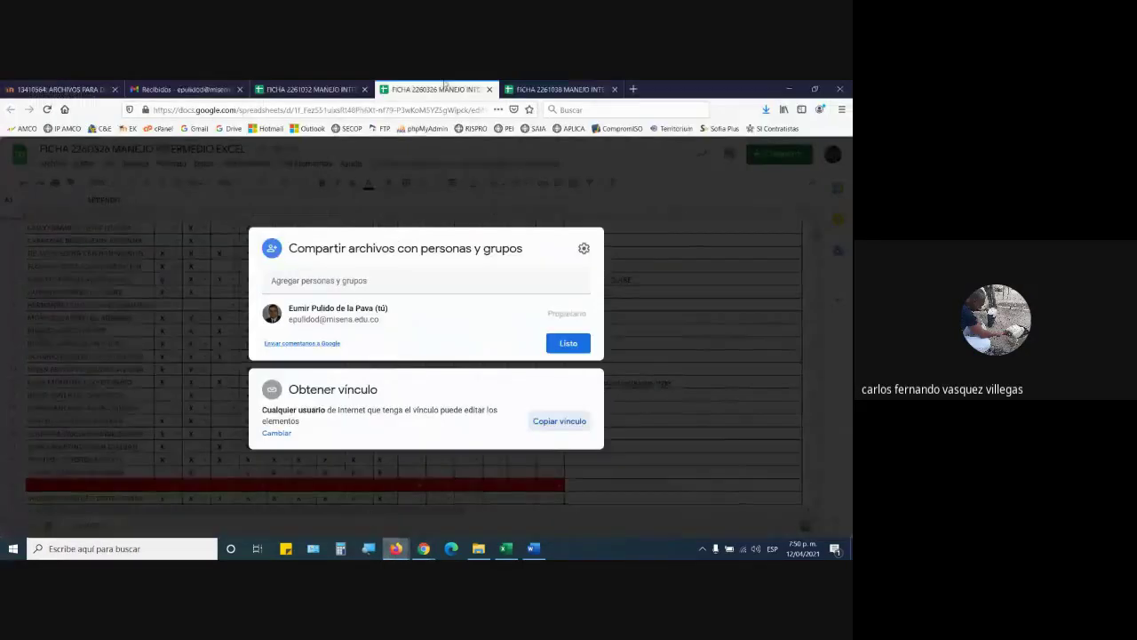
{"action": "left_click", "coordinate": [306, 89]}
{"action": "left_click", "coordinate": [766, 150]}
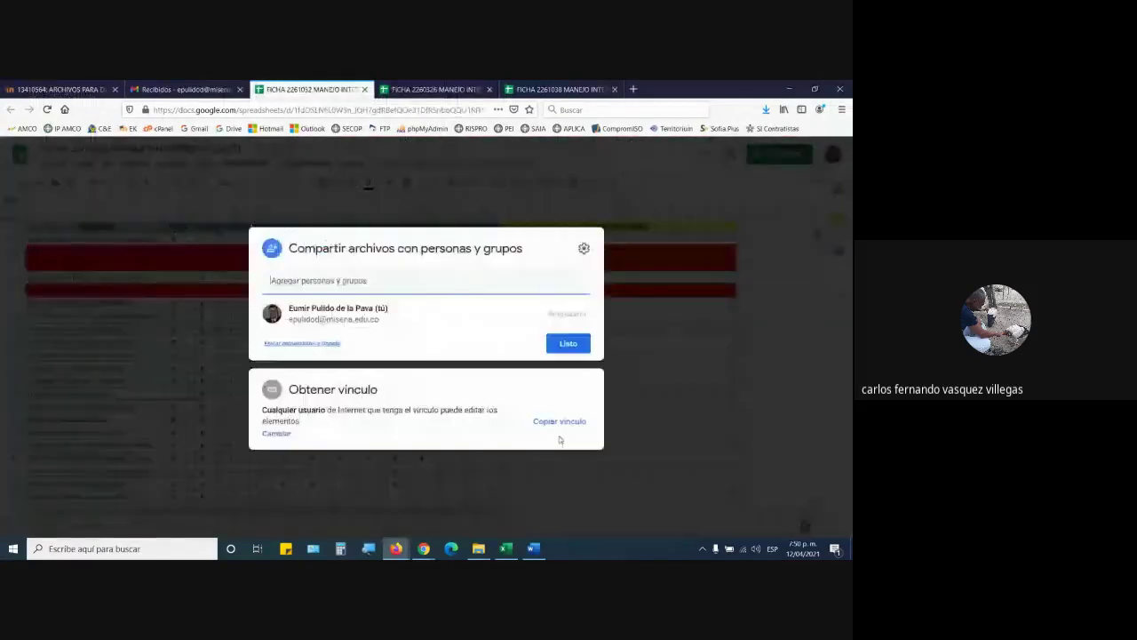
{"action": "left_click", "coordinate": [560, 421]}
{"action": "mouse_move", "coordinate": [424, 548]}
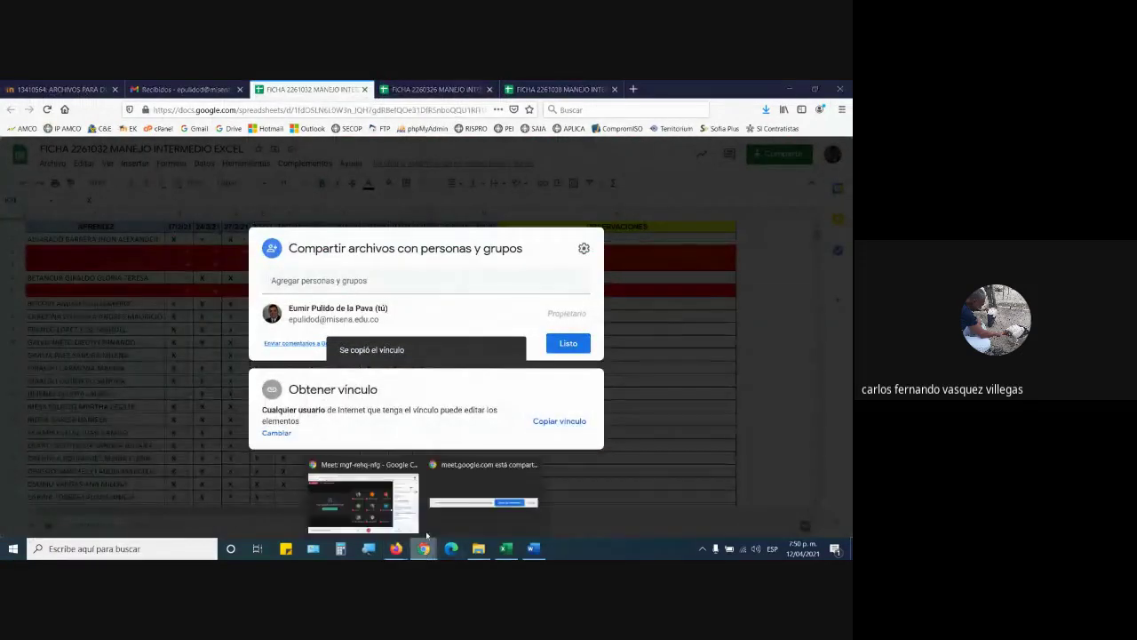
{"action": "left_click", "coordinate": [364, 497]}
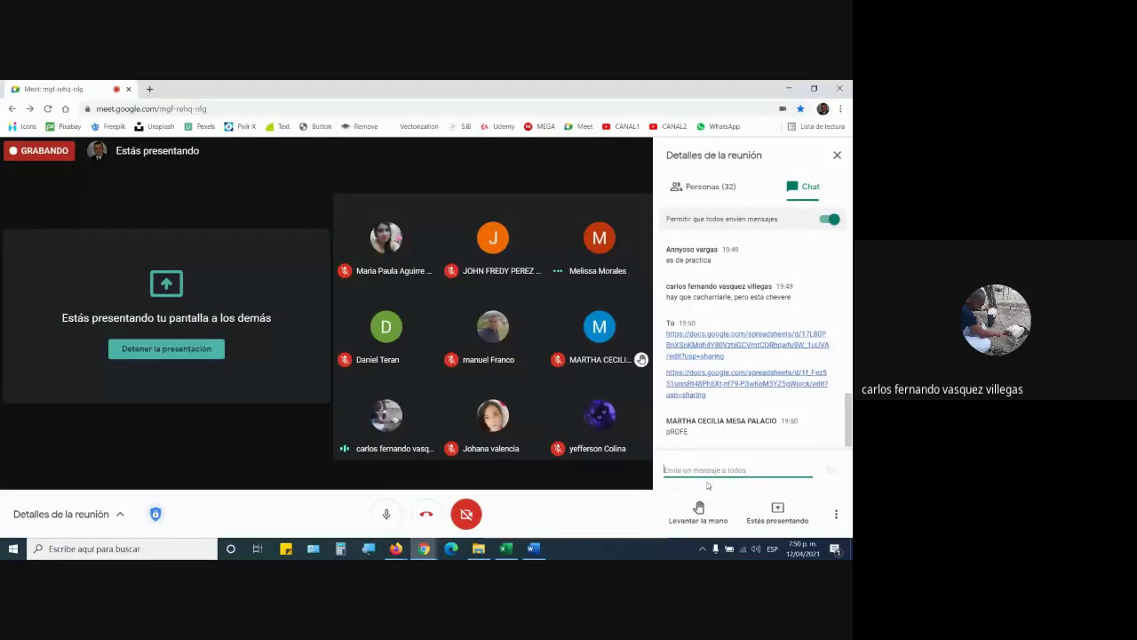
{"action": "key", "text": "ctrl+v"}
{"action": "key", "text": "Return"}
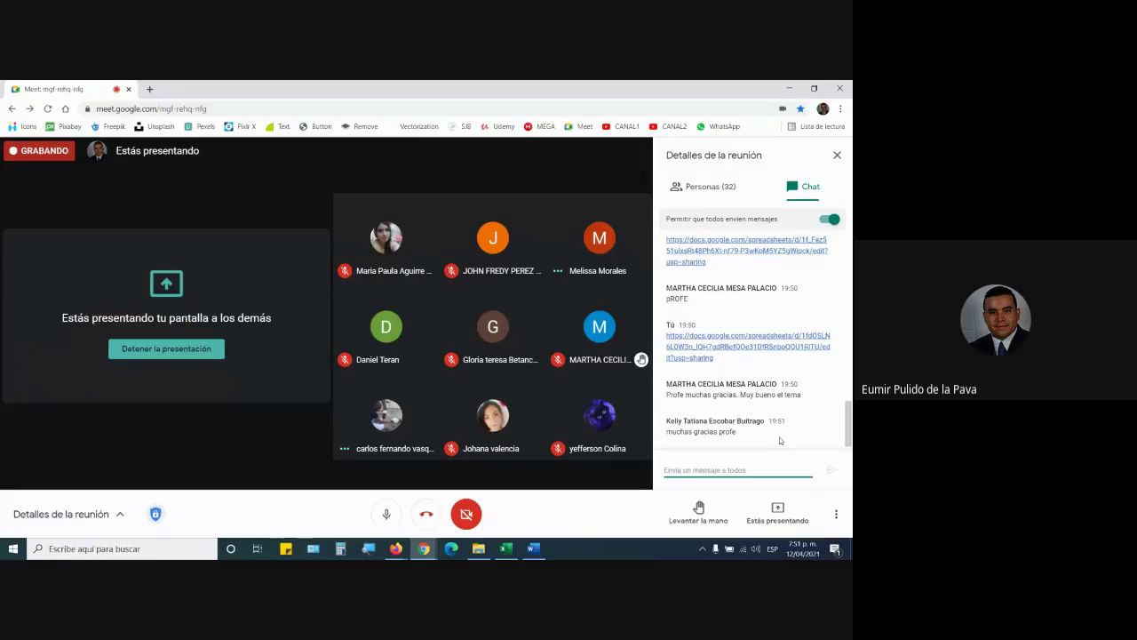
Open Meet's More options menu to reach Detener la grabación
{"action": "left_click", "coordinate": [835, 515]}
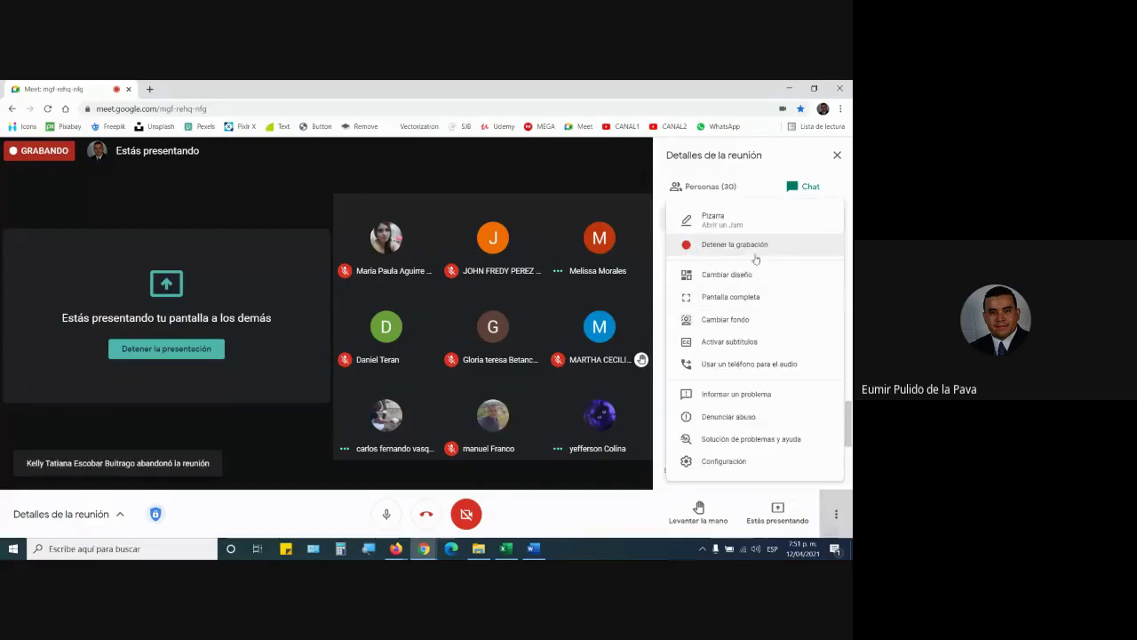